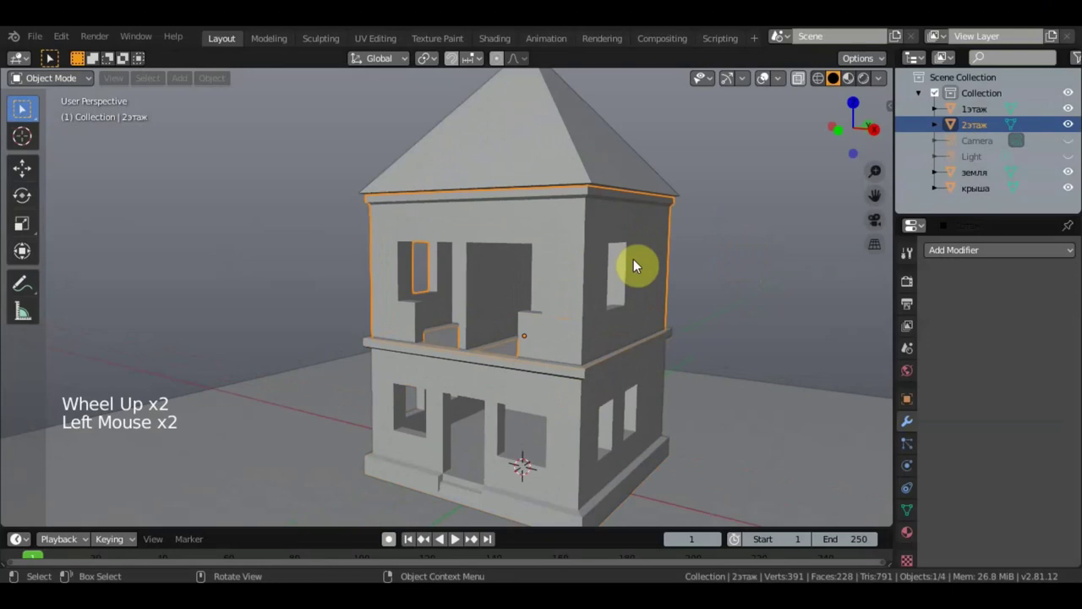
# - Examine the roof and the front openings of the second floor from several angles
pyautogui.scroll(-1, 548, 237)
pyautogui.click(538, 174)
pyautogui.moveTo(537, 175)
pyautogui.mouseDown(button='middle')
pyautogui.moveTo(475, 256)
pyautogui.moveTo(547, 186)
pyautogui.mouseUp(button='middle')
pyautogui.scroll(3, 548, 337)
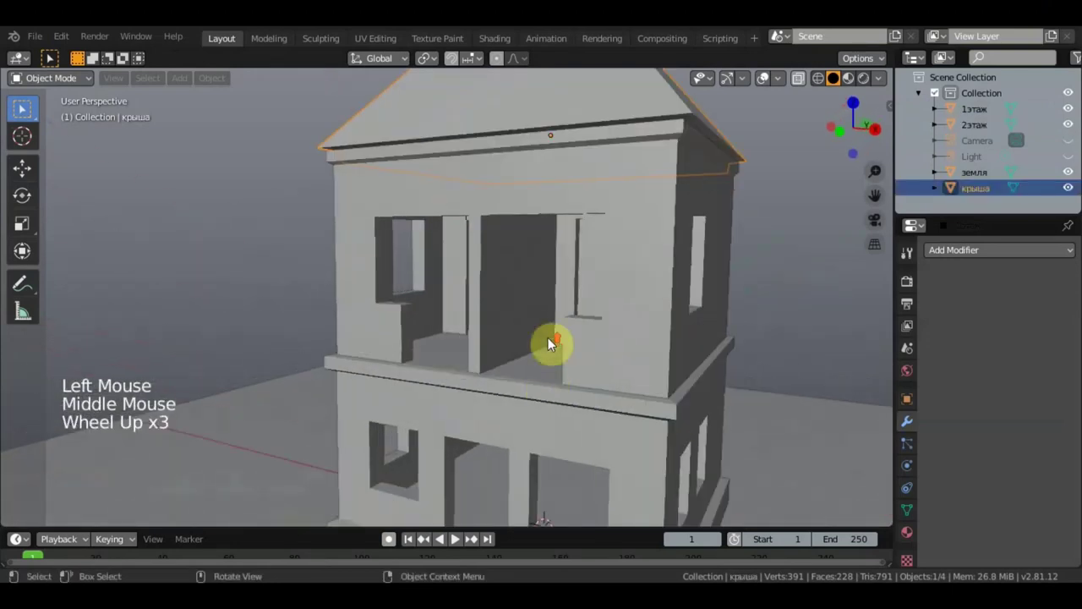
pyautogui.moveTo(590, 141); pyautogui.dragTo(626, 191, button='middle')
pyautogui.scroll(-3, 621, 244)
pyautogui.moveTo(620, 244); pyautogui.dragTo(603, 266, button='middle')
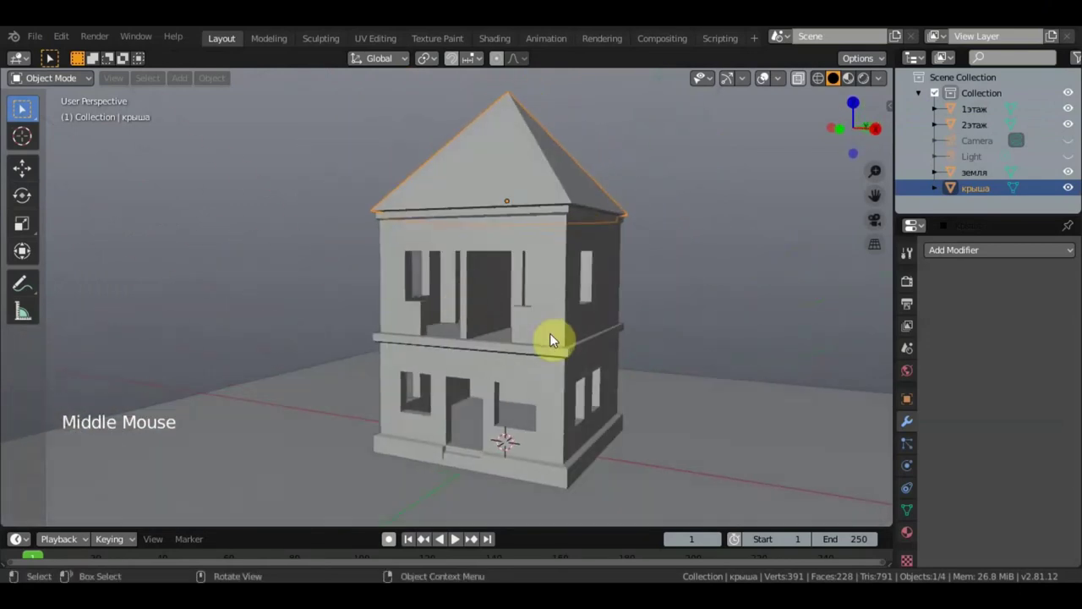
pyautogui.keyDown('shift'); pyautogui.moveTo(637, 337); pyautogui.dragTo(525, 320, button='middle'); pyautogui.keyUp('shift')
pyautogui.click(524, 320)
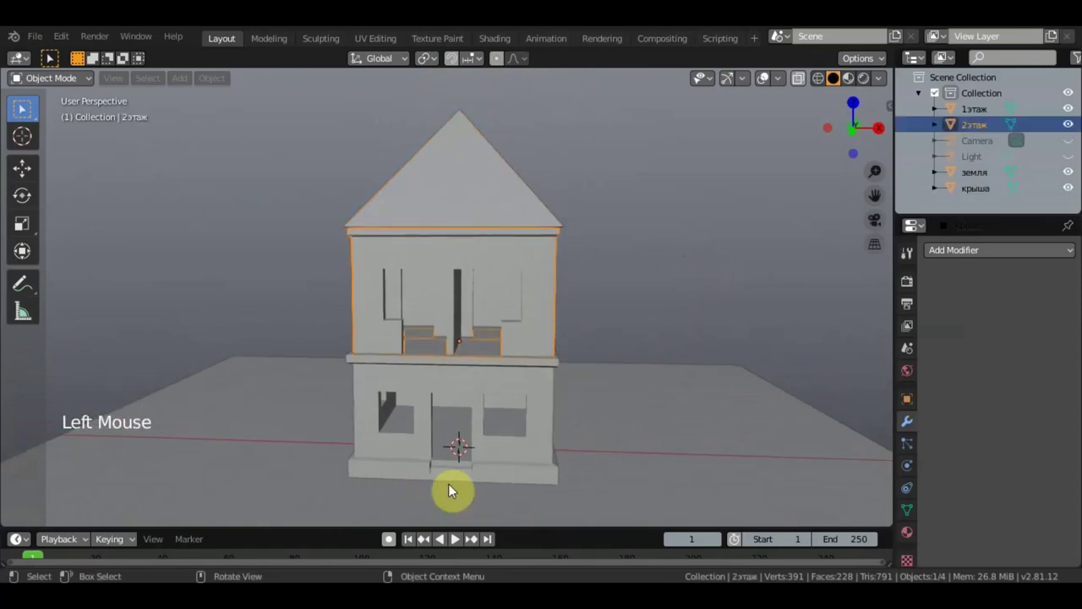
pyautogui.scroll(2, 493, 361)
pyautogui.moveTo(493, 361); pyautogui.dragTo(502, 324, button='middle')
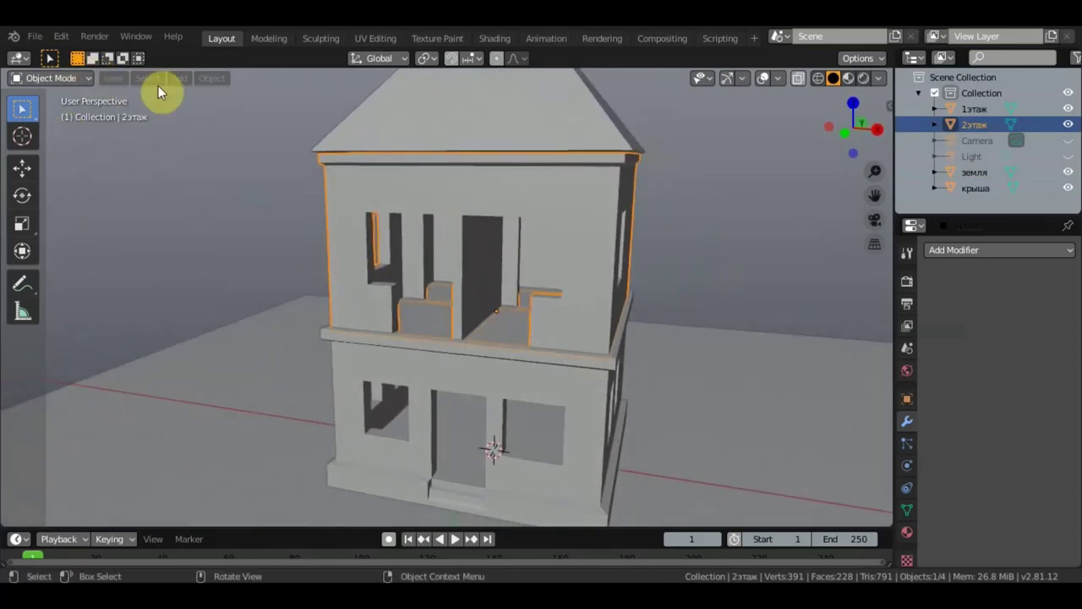
# - Enter Edit Mode on the 2этаж object and activate the Select Box tool
pyautogui.click(81, 81)
pyautogui.click(57, 114)
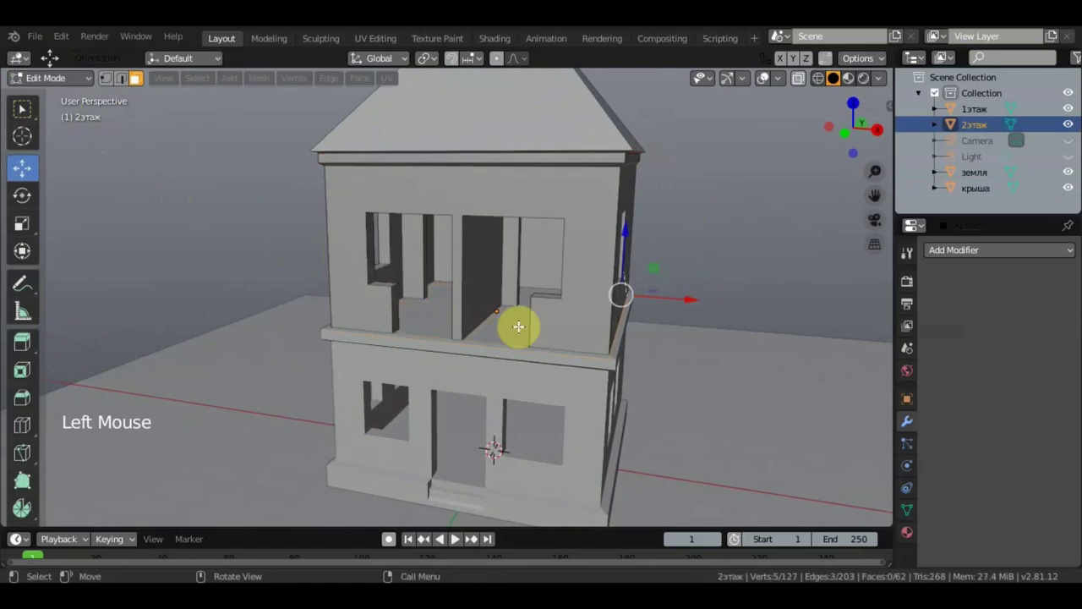
pyautogui.scroll(2, 553, 341)
pyautogui.moveTo(553, 341); pyautogui.dragTo(563, 326, button='middle')
pyautogui.click(25, 112)
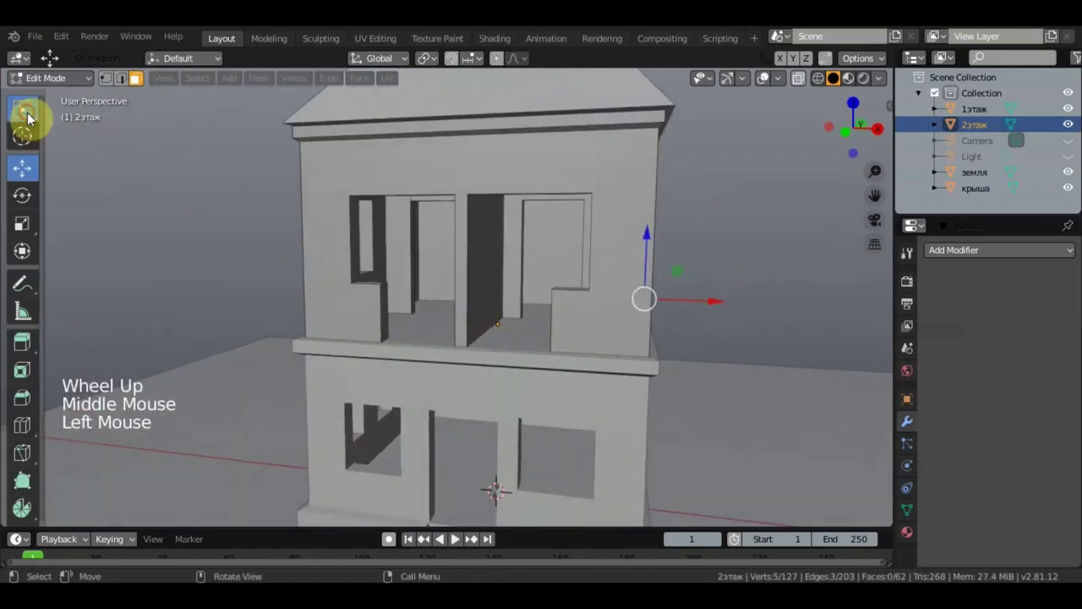
pyautogui.moveTo(369, 266); pyautogui.dragTo(394, 254, button='middle')
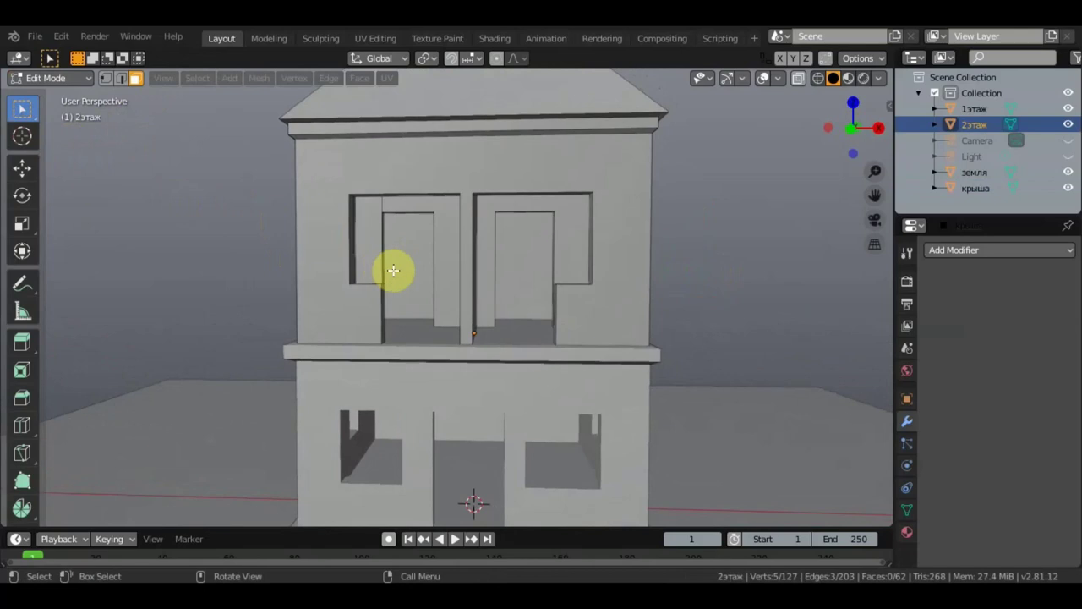
pyautogui.press('k')
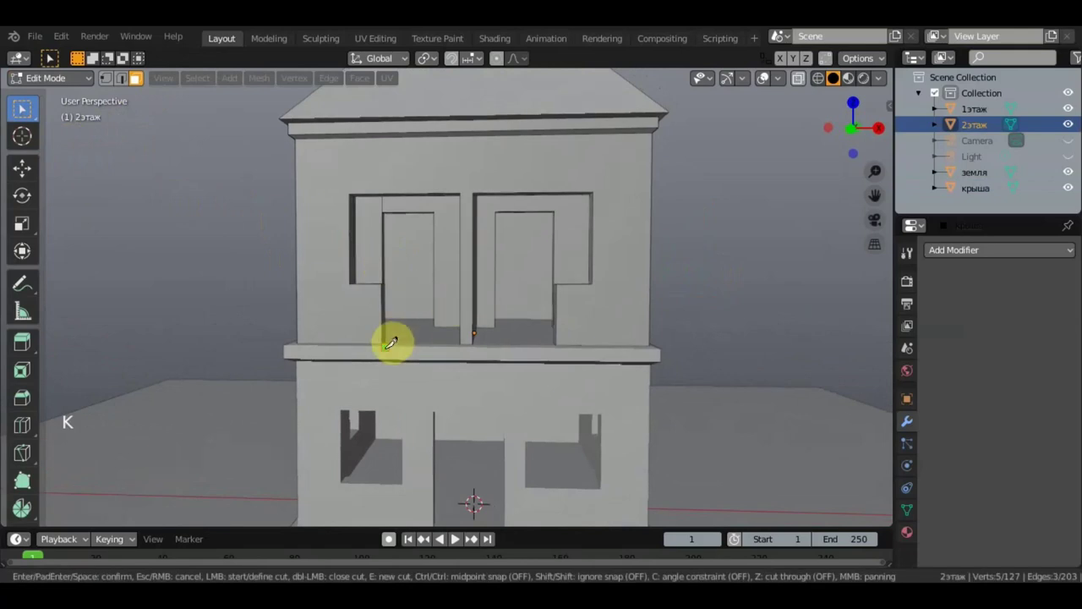
pyautogui.scroll(2, 391, 343)
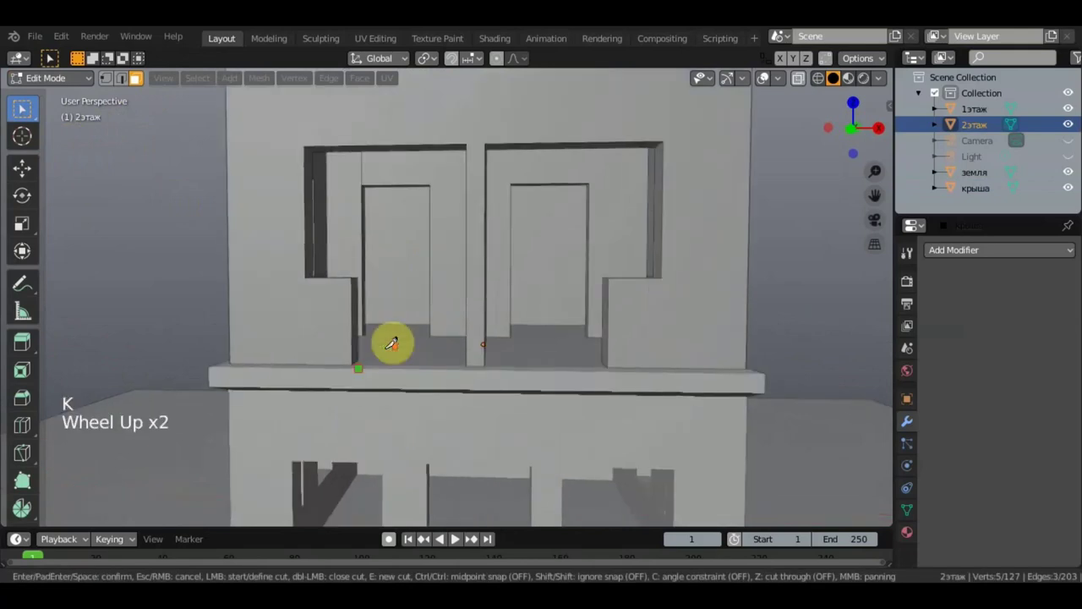
pyautogui.rightClick(120, 96)
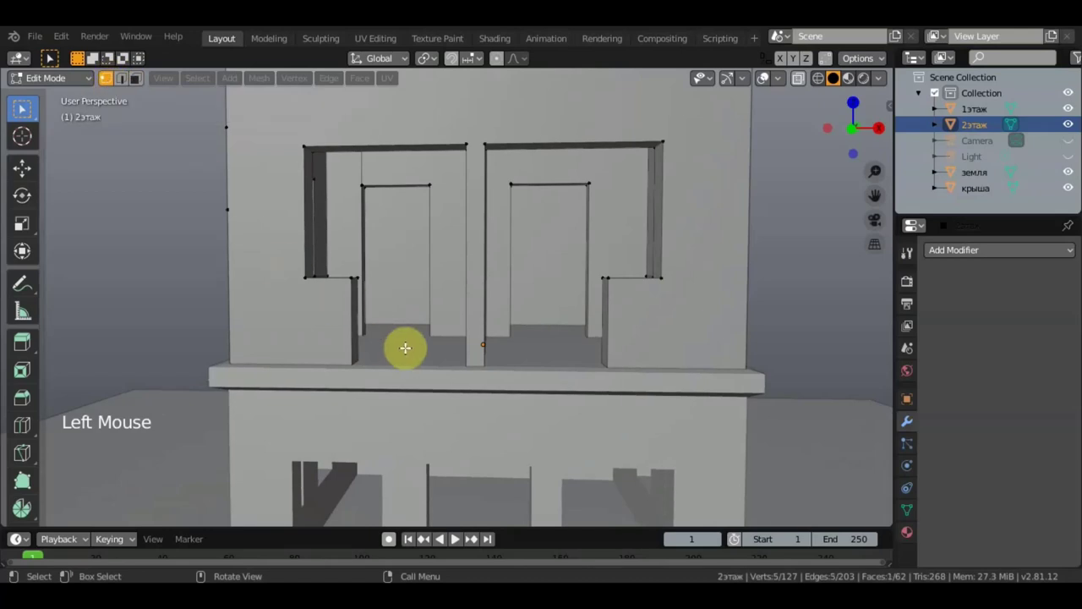
pyautogui.moveTo(404, 346); pyautogui.dragTo(431, 401, button='middle')
pyautogui.scroll(2, 414, 363)
pyautogui.scroll(-1, 415, 369)
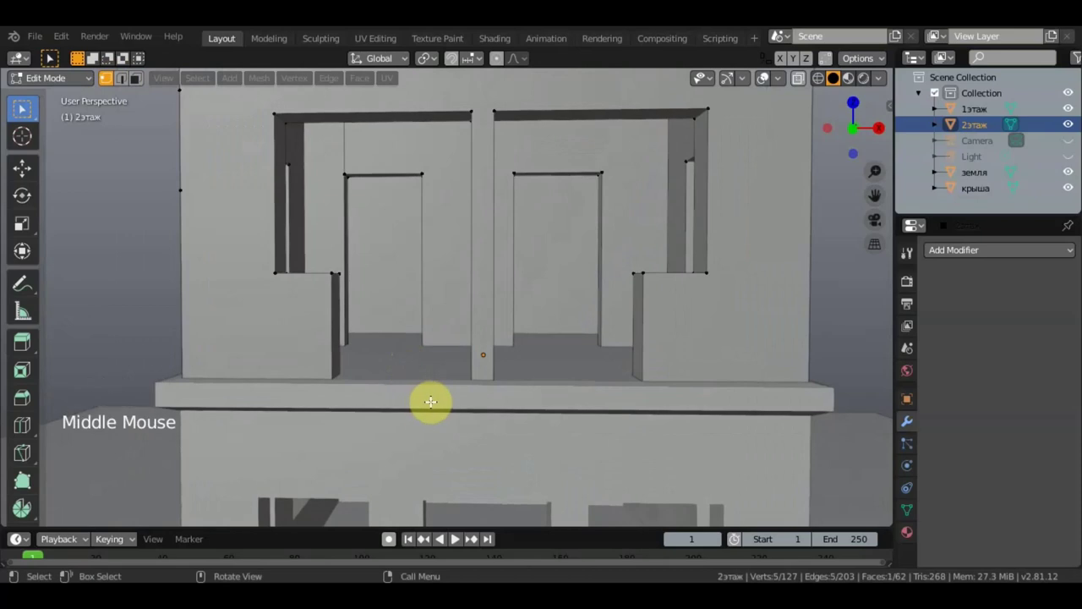
pyautogui.press('k')
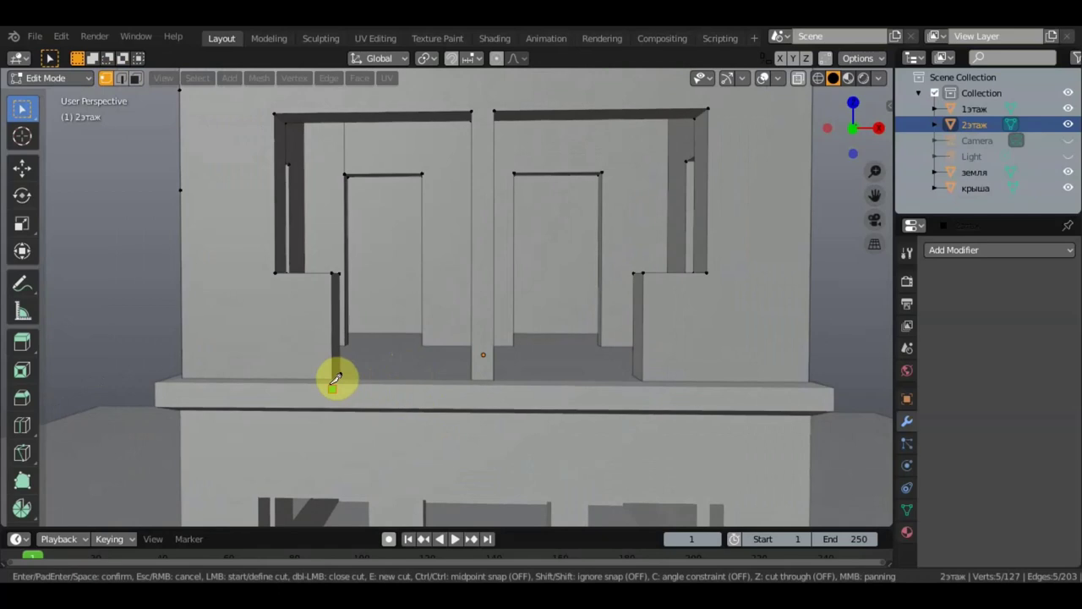
pyautogui.click(333, 383)
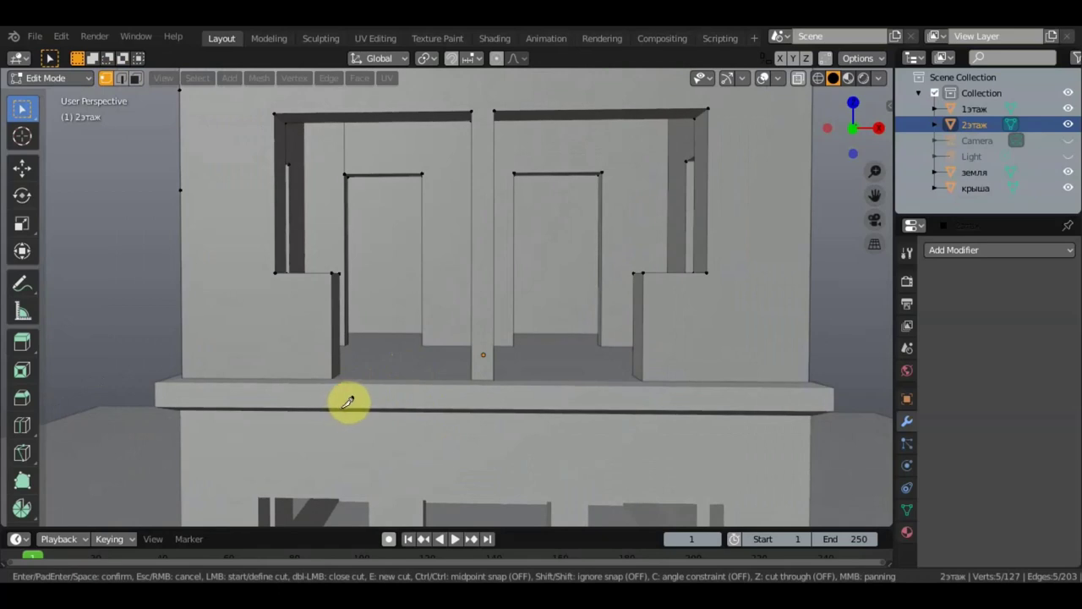
pyautogui.scroll(2, 347, 402)
pyautogui.keyDown('shift'); pyautogui.moveTo(353, 398); pyautogui.dragTo(387, 324, button='middle'); pyautogui.keyUp('shift')
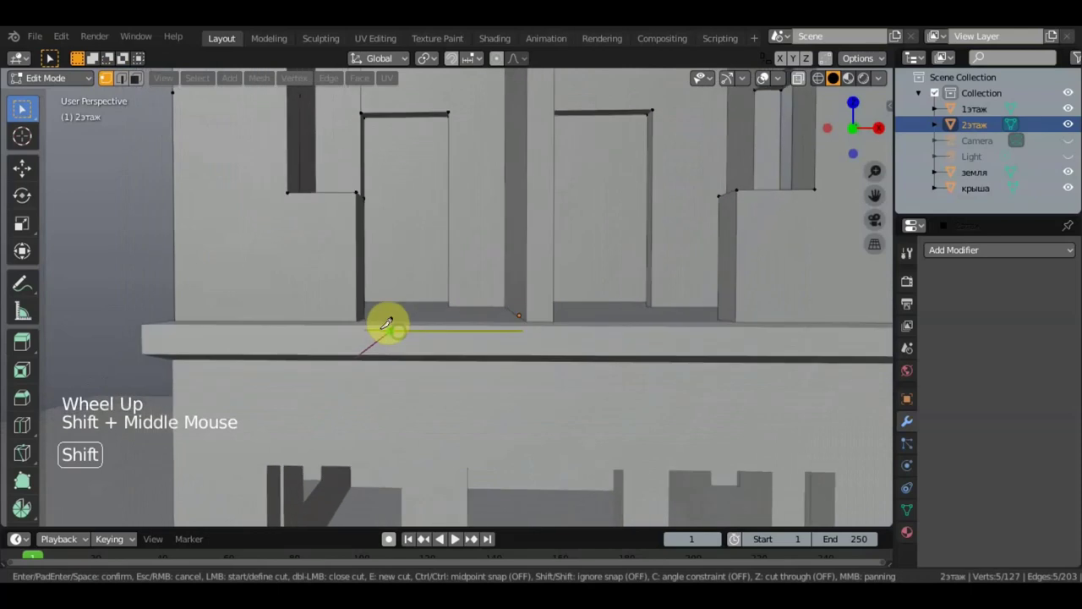
pyautogui.click(356, 324)
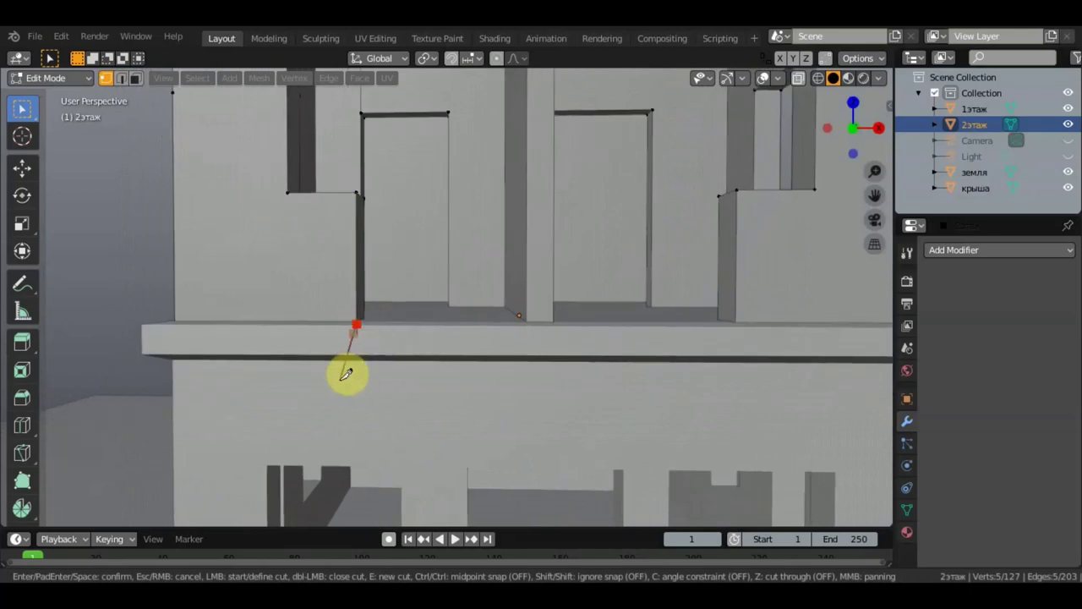
pyautogui.press('Escape')
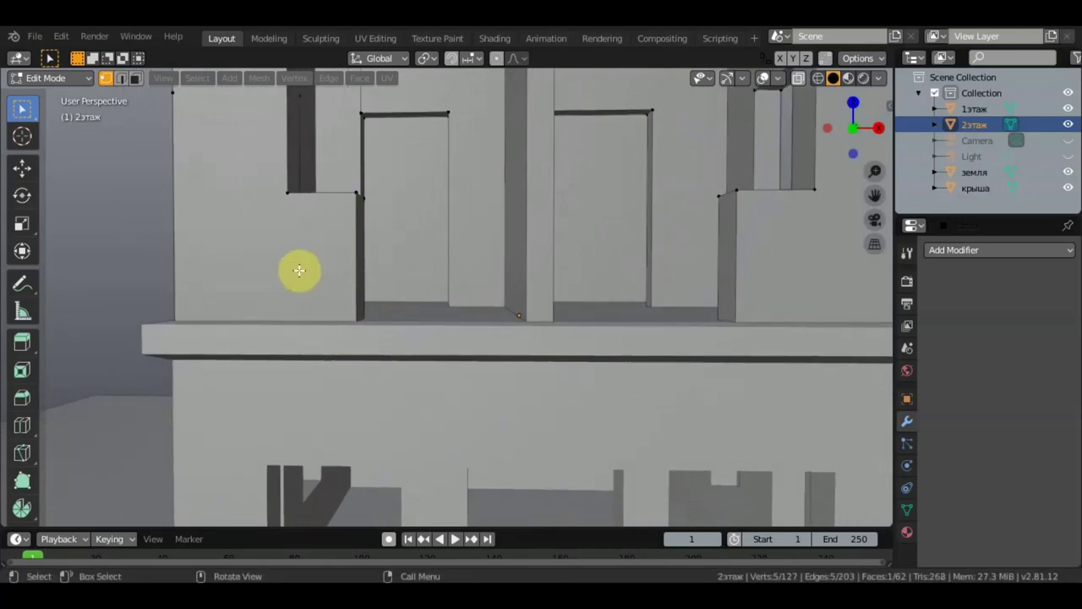
pyautogui.moveTo(187, 244); pyautogui.dragTo(273, 260, button='middle')
pyautogui.scroll(-3, 382, 350)
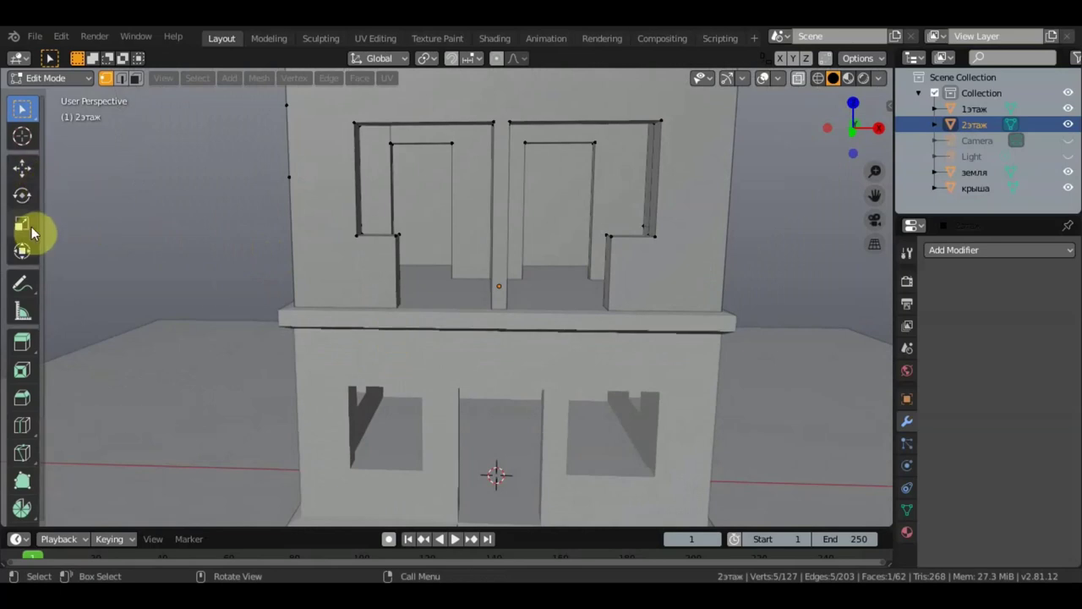
# - Try to select the front face of the ledge between the two floors in face selection mode
pyautogui.click(136, 78)
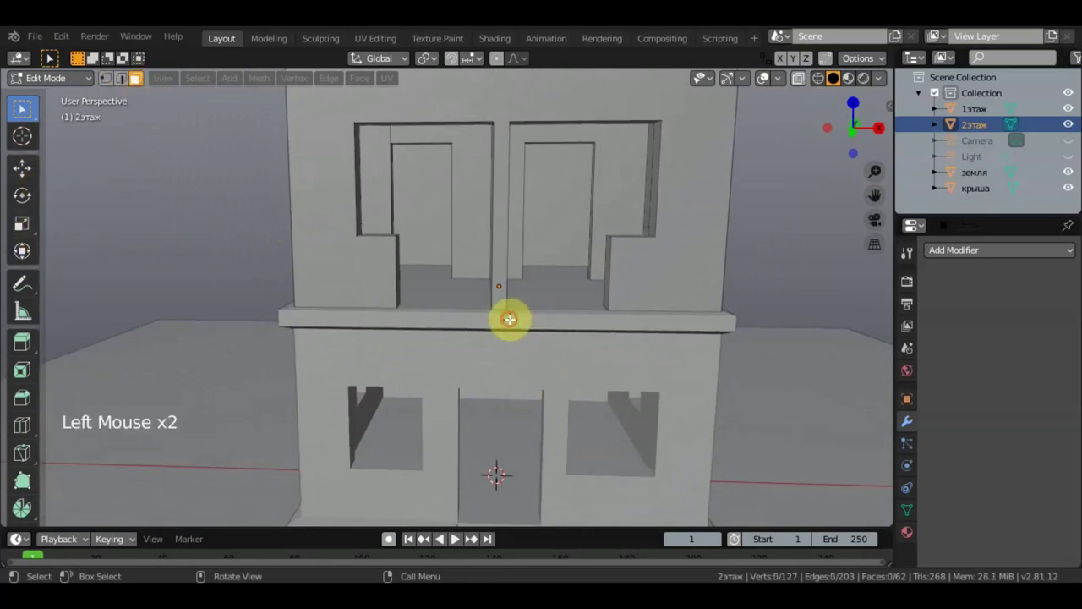
pyautogui.scroll(-3, 515, 321)
pyautogui.scroll(3, 515, 321)
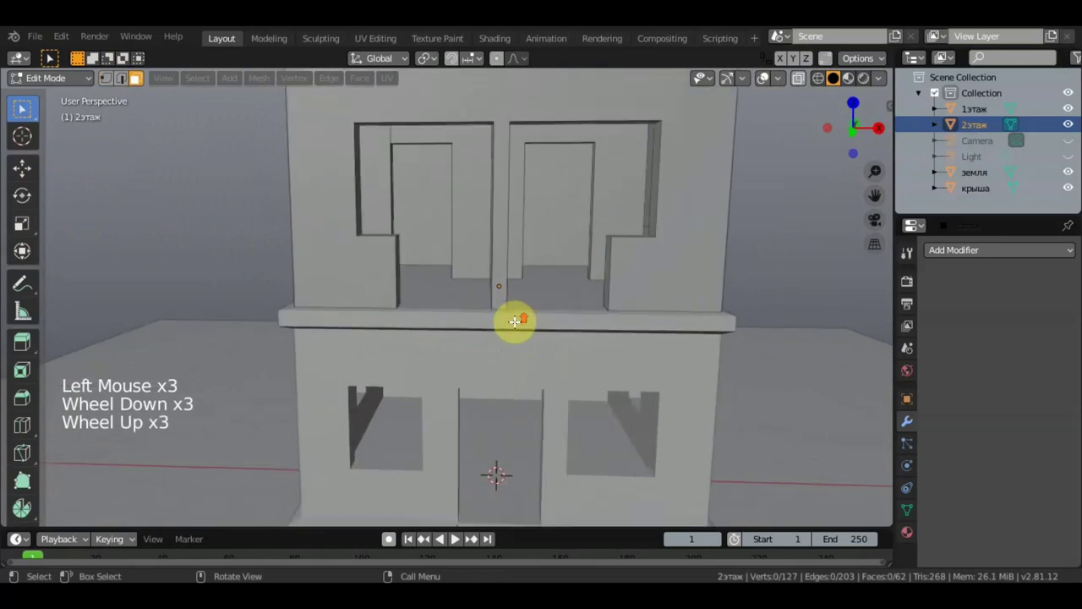
pyautogui.click(514, 321)
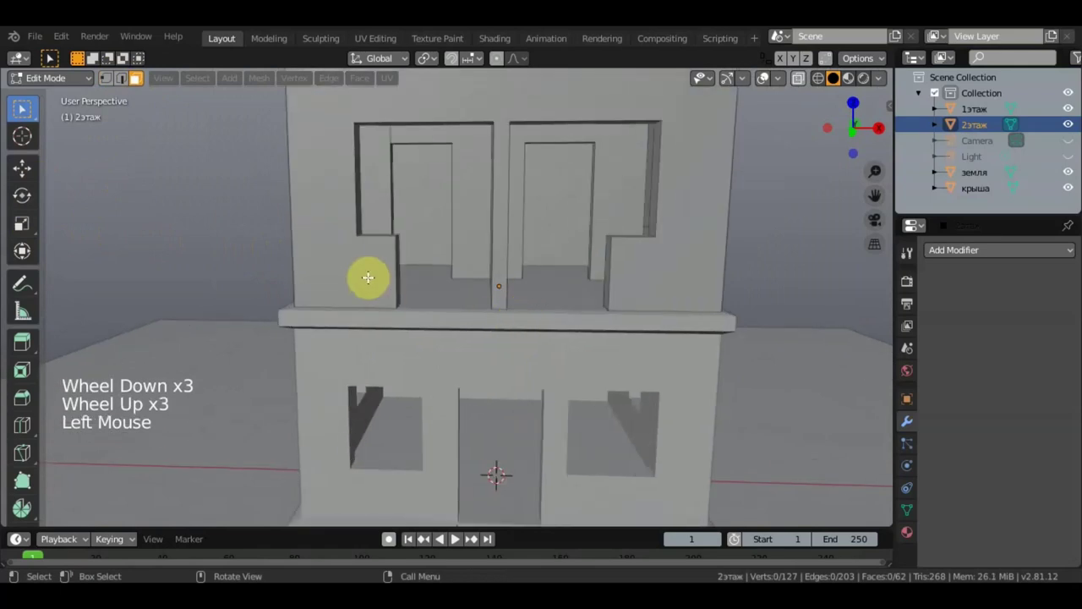
# - Leave Edit Mode on 2этаж and open the 1этаж object for editing in vertex selection mode
pyautogui.click(64, 77)
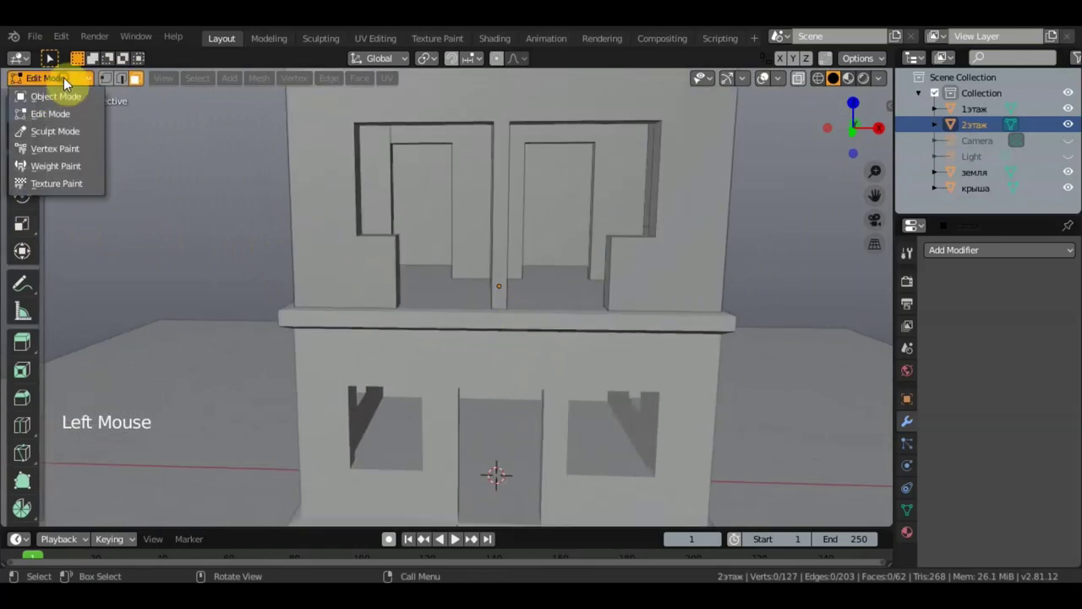
pyautogui.click(64, 97)
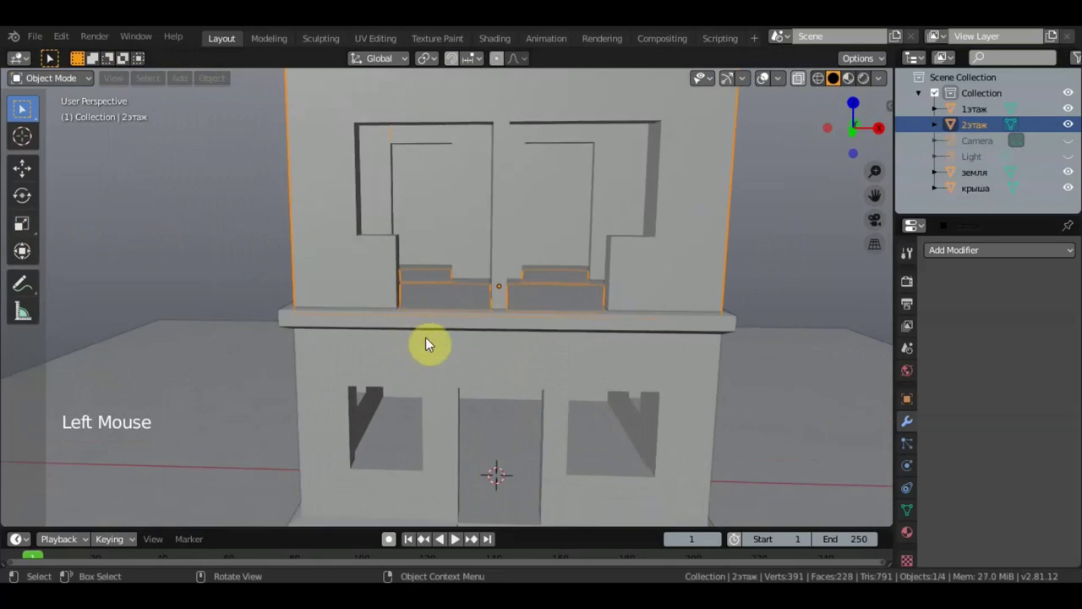
pyautogui.click(441, 359)
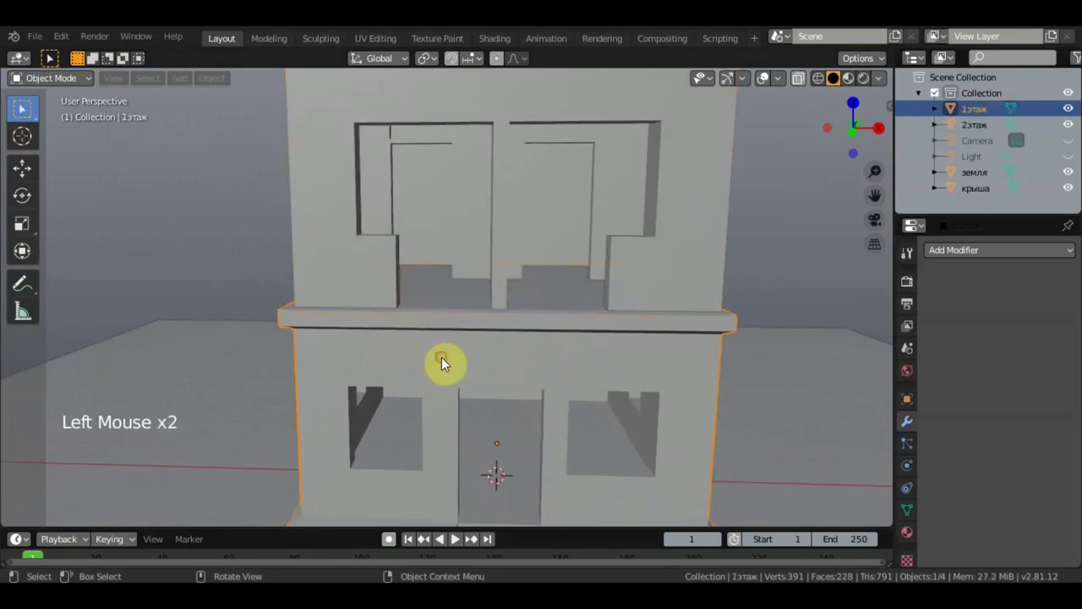
pyautogui.click(53, 79)
pyautogui.click(59, 112)
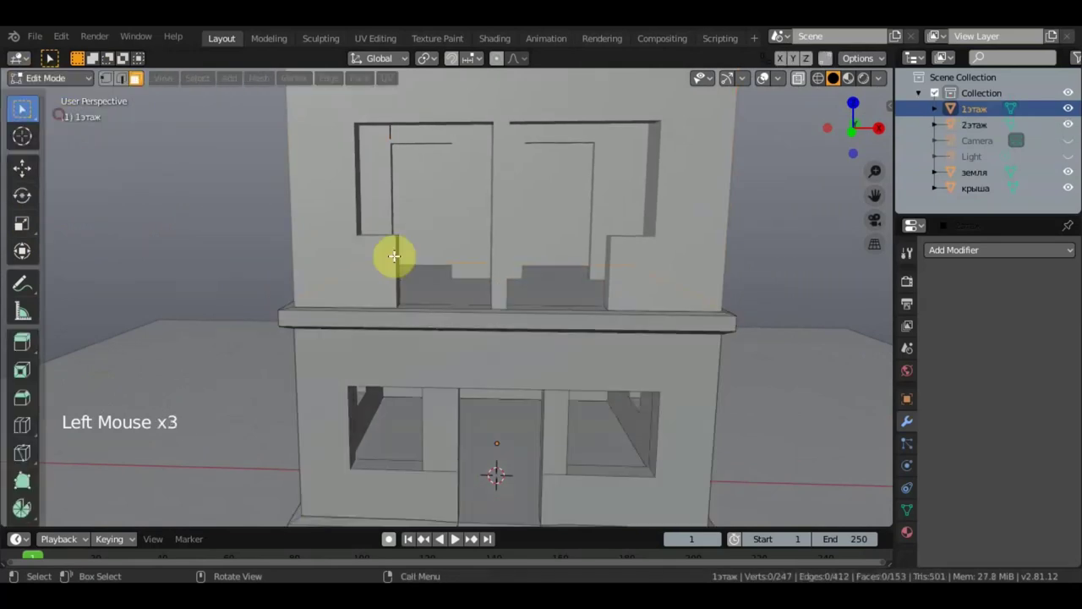
pyautogui.scroll(3, 553, 353)
pyautogui.moveTo(553, 353); pyautogui.dragTo(559, 337, button='middle')
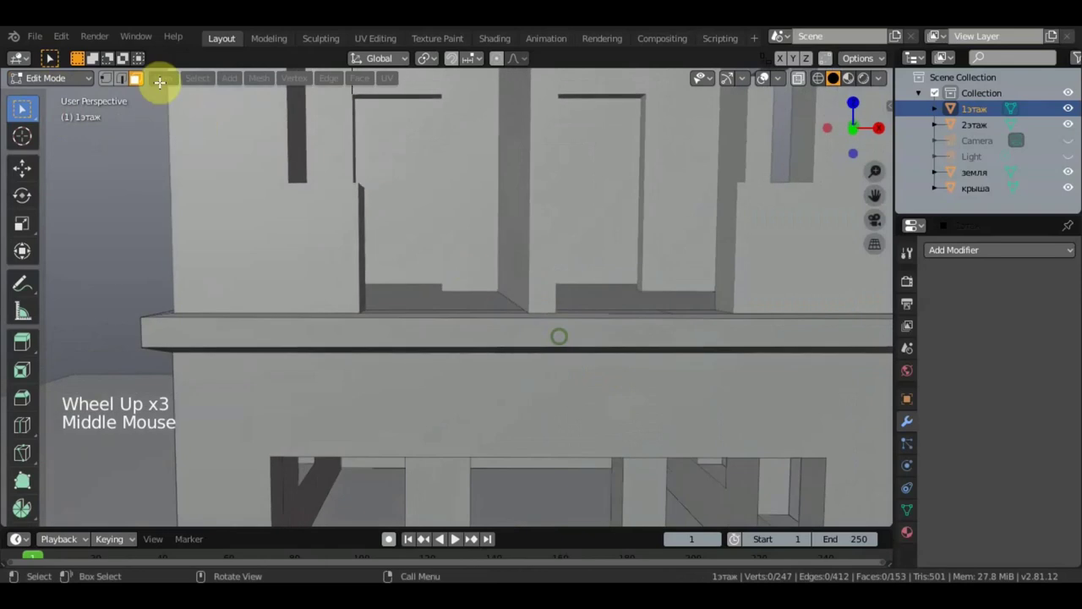
pyautogui.click(107, 79)
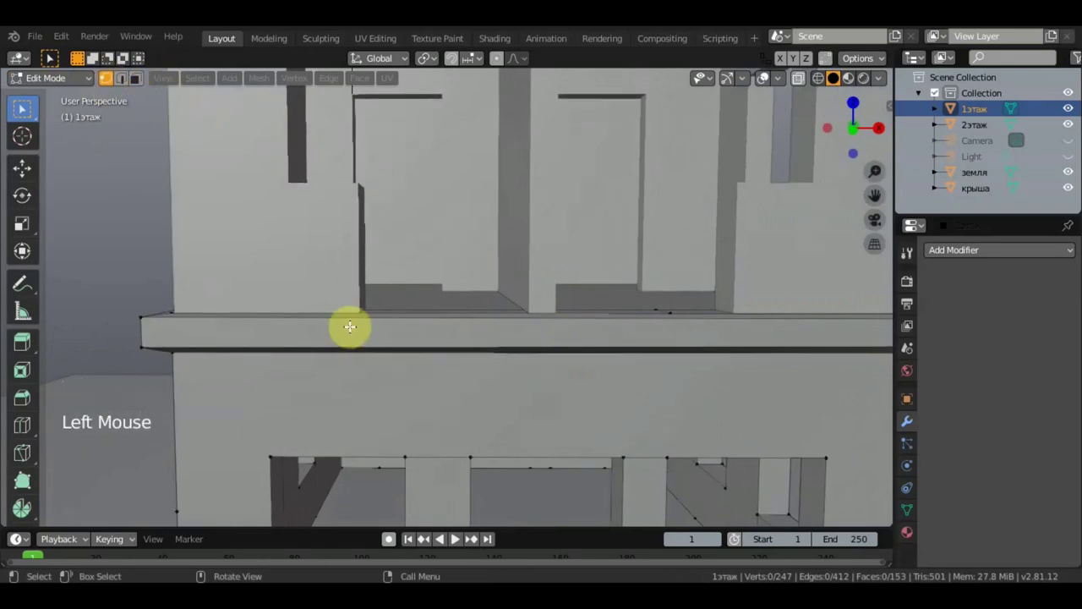
# - Knife a vertical cut across the ledge's front face, in line with the left side of the second-floor opening
pyautogui.press('KP_1')
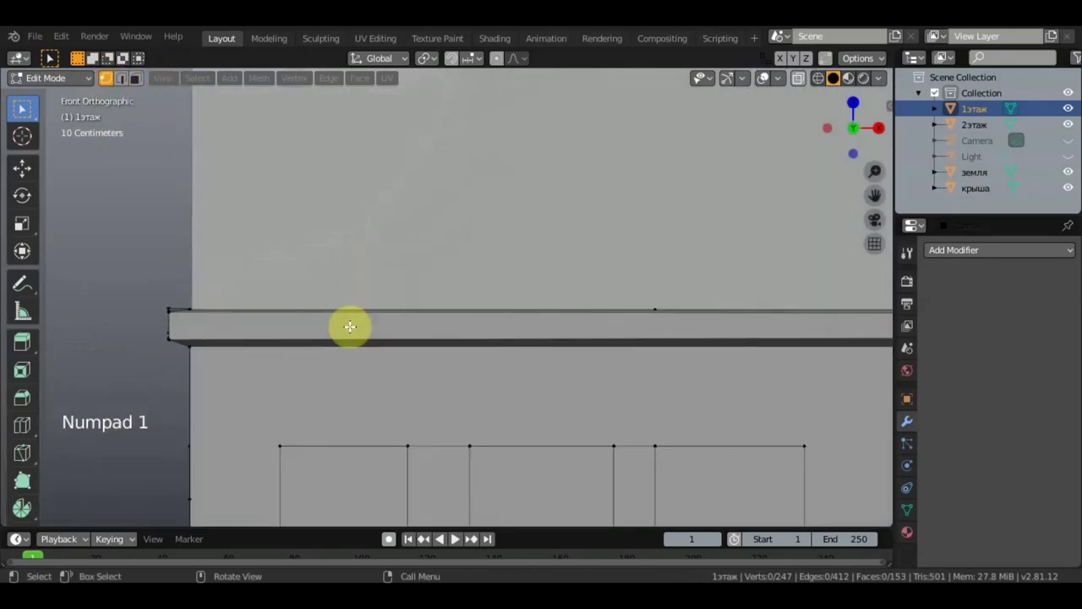
pyautogui.scroll(-1, 413, 321)
pyautogui.moveTo(413, 321); pyautogui.dragTo(411, 335, button='middle')
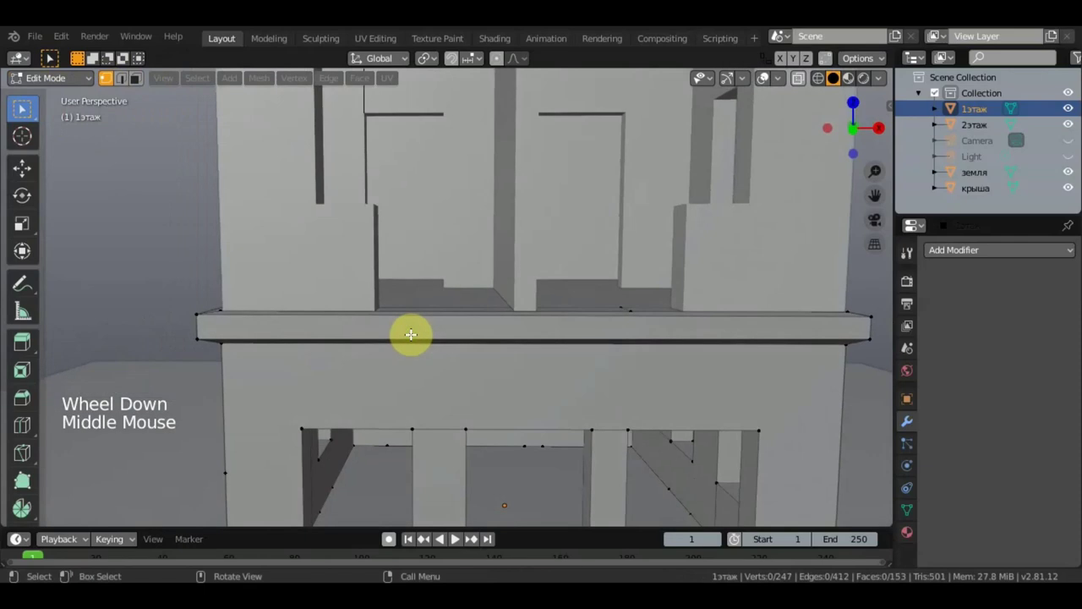
pyautogui.press('k')
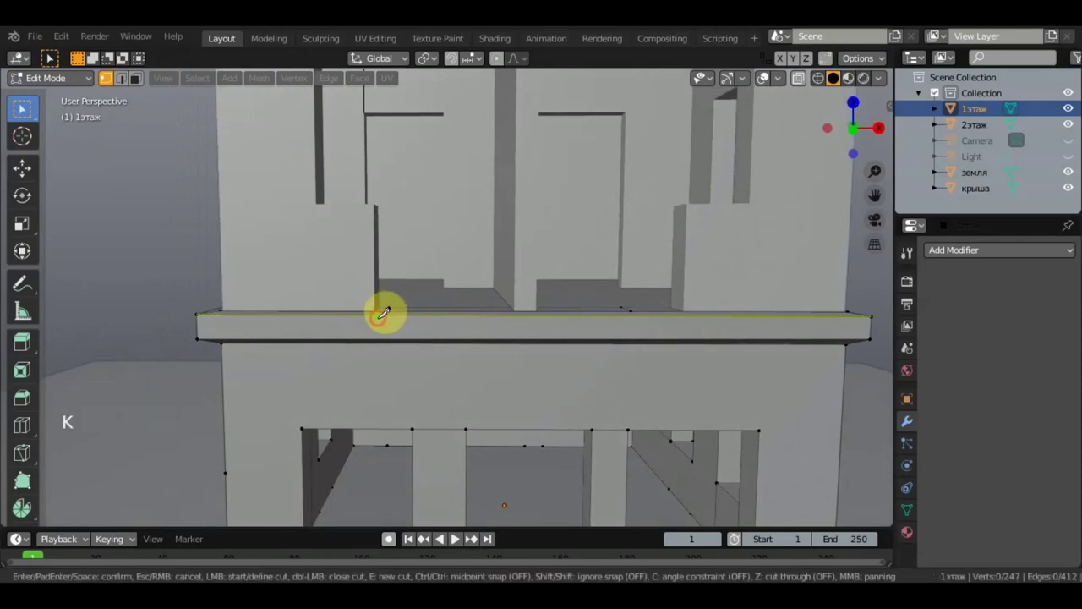
pyautogui.click(381, 314)
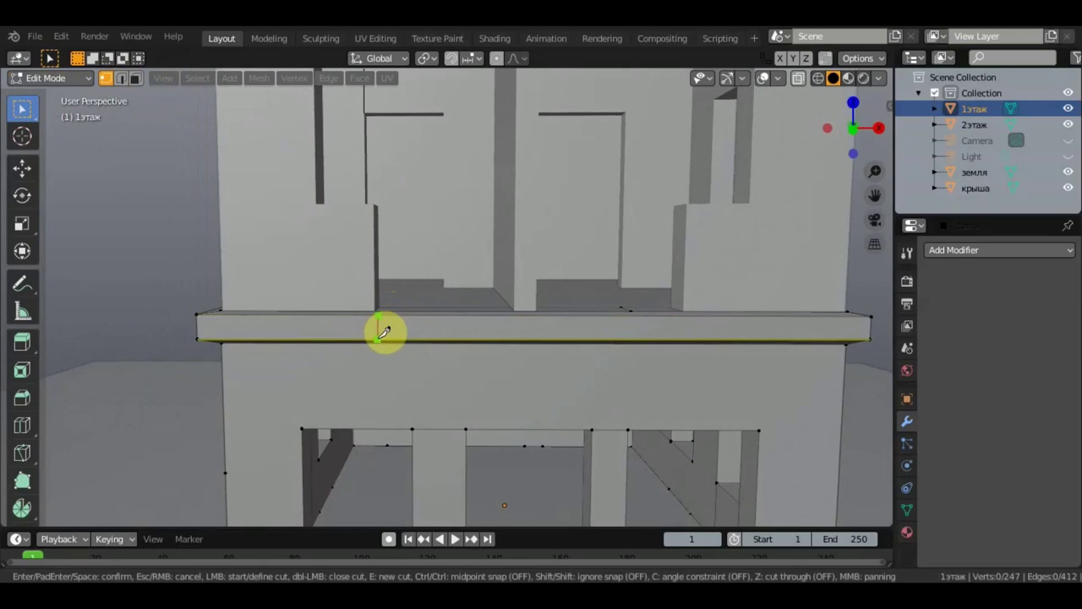
pyautogui.click(379, 338)
pyautogui.press('Return')
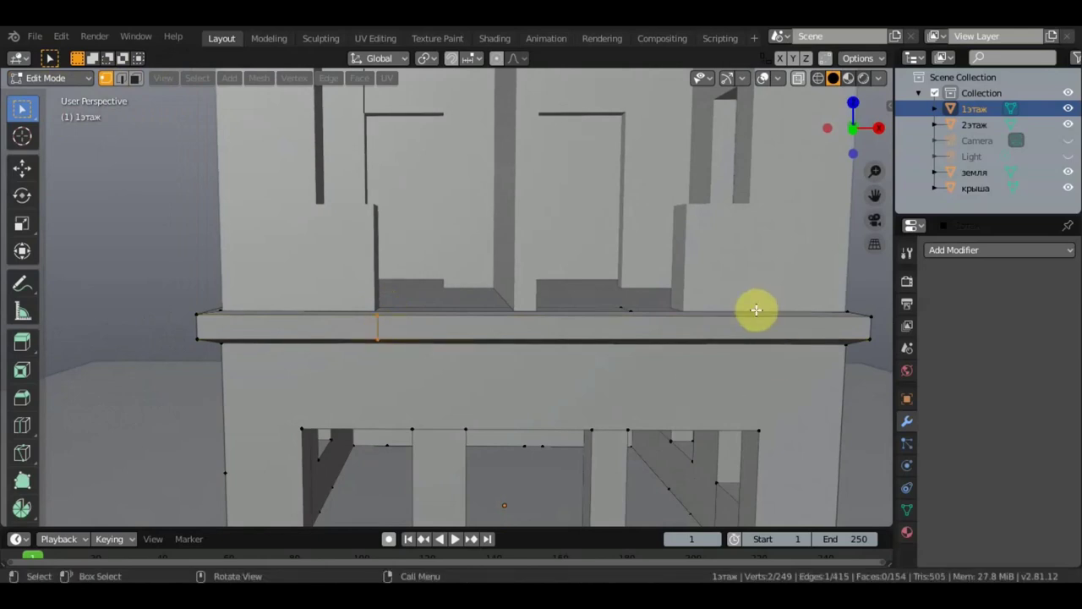
# - Knife a second vertical cut across the ledge's front face, in line with the right side of the second-floor opening
pyautogui.press('k')
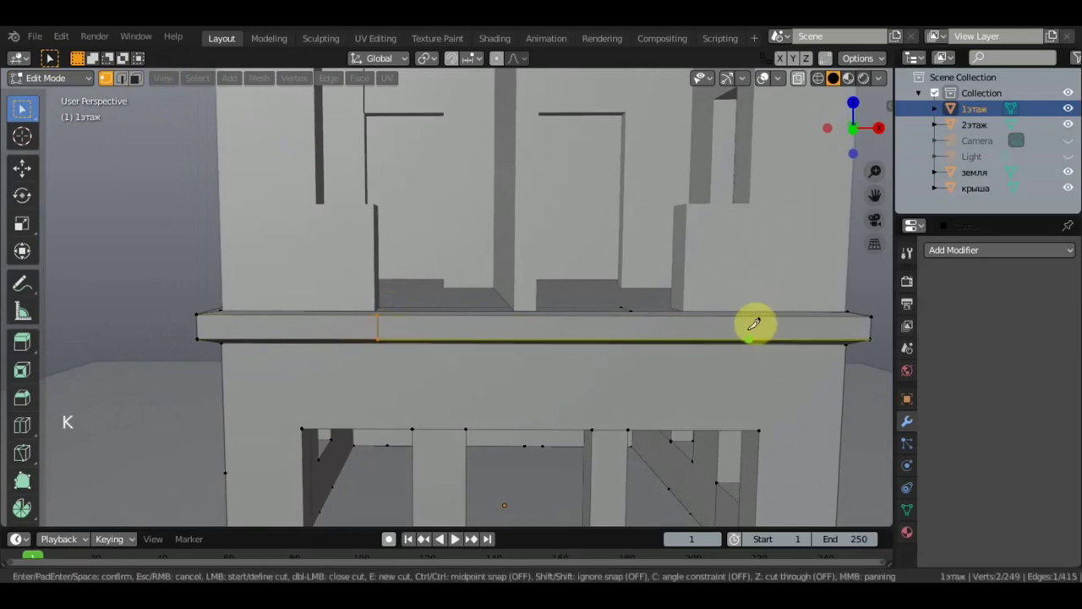
pyautogui.click(688, 314)
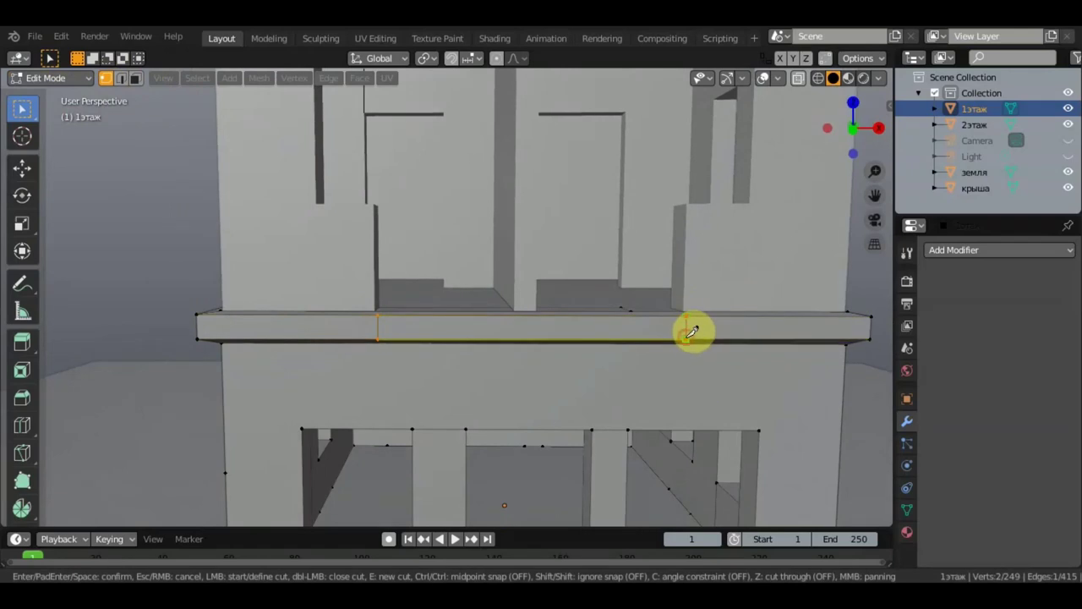
pyautogui.press('Return')
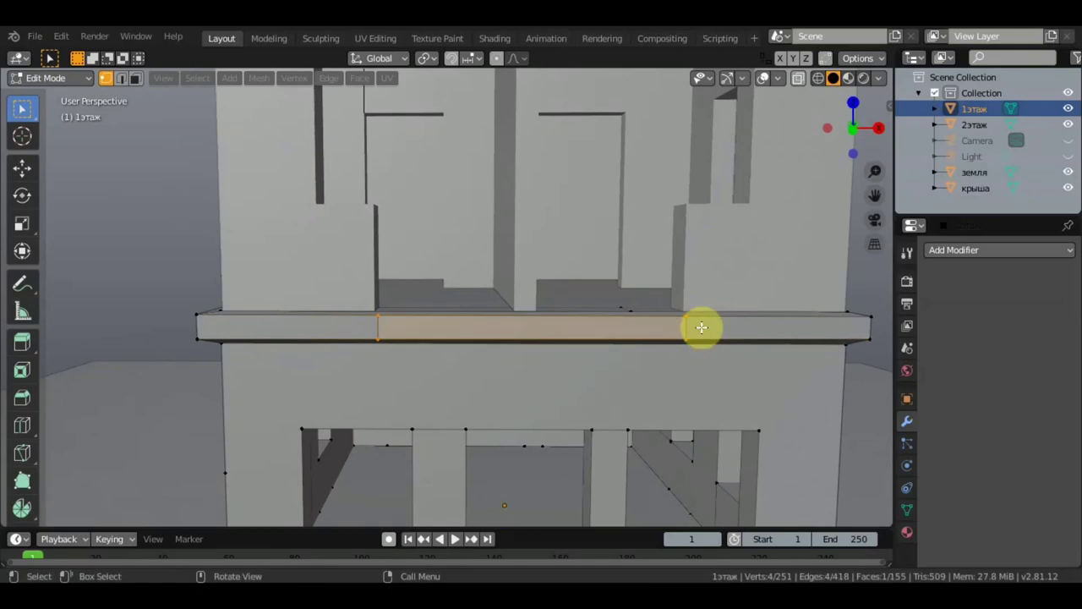
pyautogui.scroll(3, 701, 327)
pyautogui.moveTo(699, 321)
pyautogui.mouseDown(button='middle')
pyautogui.moveTo(659, 293)
pyautogui.moveTo(618, 285)
pyautogui.moveTo(702, 411)
pyautogui.moveTo(718, 324)
pyautogui.mouseUp(button='middle')
pyautogui.scroll(-1, 456, 369)
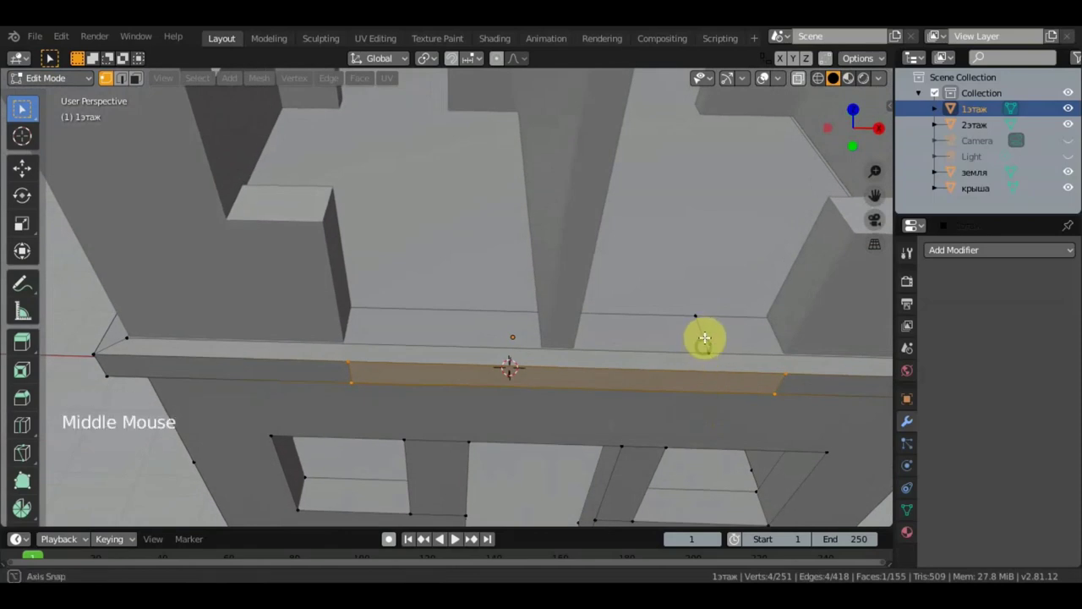
# - Inset the separate face on the ledge's front by about 0.0076 m
pyautogui.moveTo(703, 339); pyautogui.dragTo(587, 280, button='middle')
pyautogui.scroll(-2, 655, 240)
pyautogui.scroll(1, 592, 279)
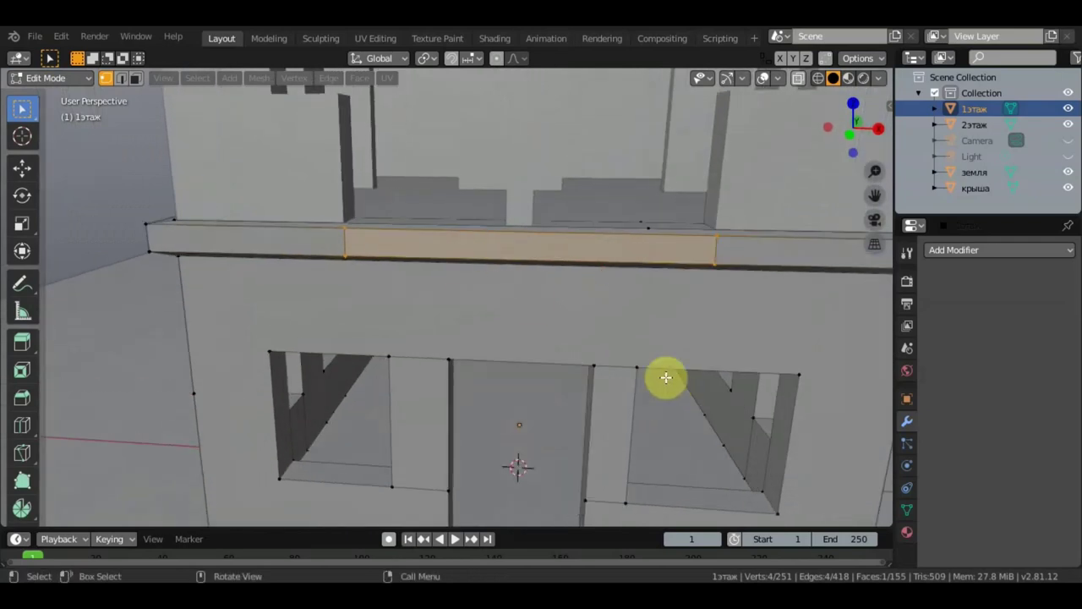
pyautogui.click(32, 165)
pyautogui.moveTo(225, 240); pyautogui.dragTo(520, 309, button='middle')
pyautogui.press('i')
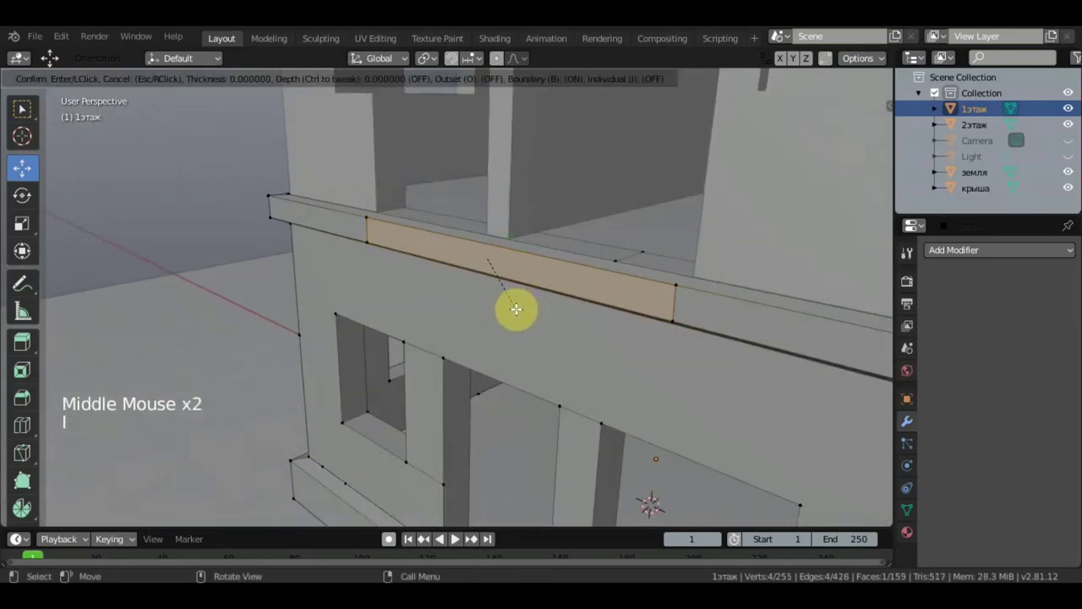
pyautogui.click(515, 307)
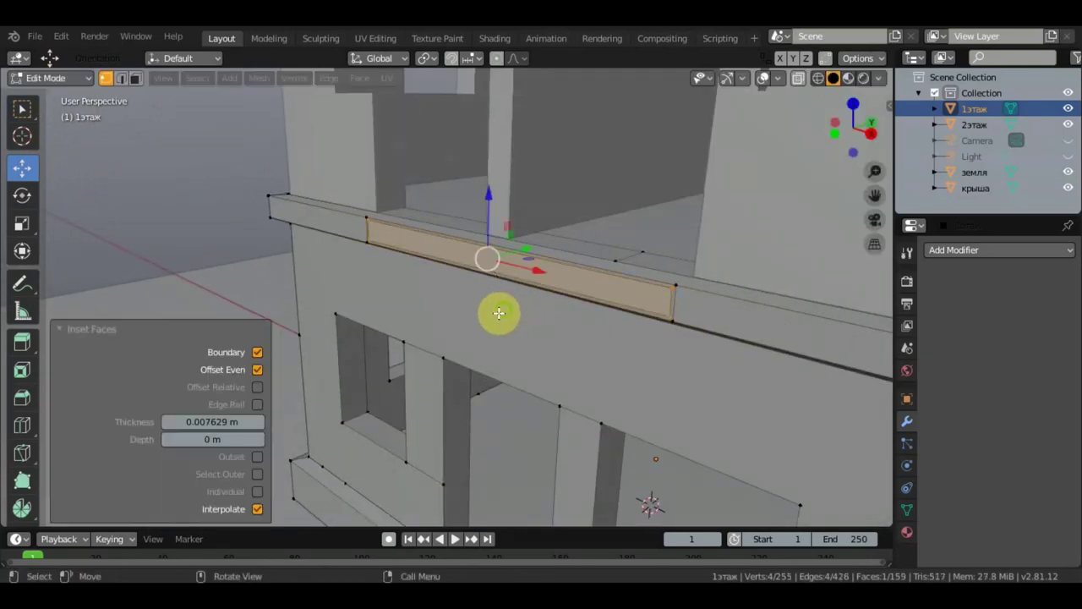
# - Move the inset ledge face outward from the facade by about 1.43 m along negative Y
pyautogui.moveTo(499, 313); pyautogui.dragTo(459, 282, button='middle')
pyautogui.moveTo(496, 265); pyautogui.dragTo(312, 294)
pyautogui.moveTo(313, 295); pyautogui.dragTo(370, 271, button='middle')
pyautogui.scroll(-2, 521, 277)
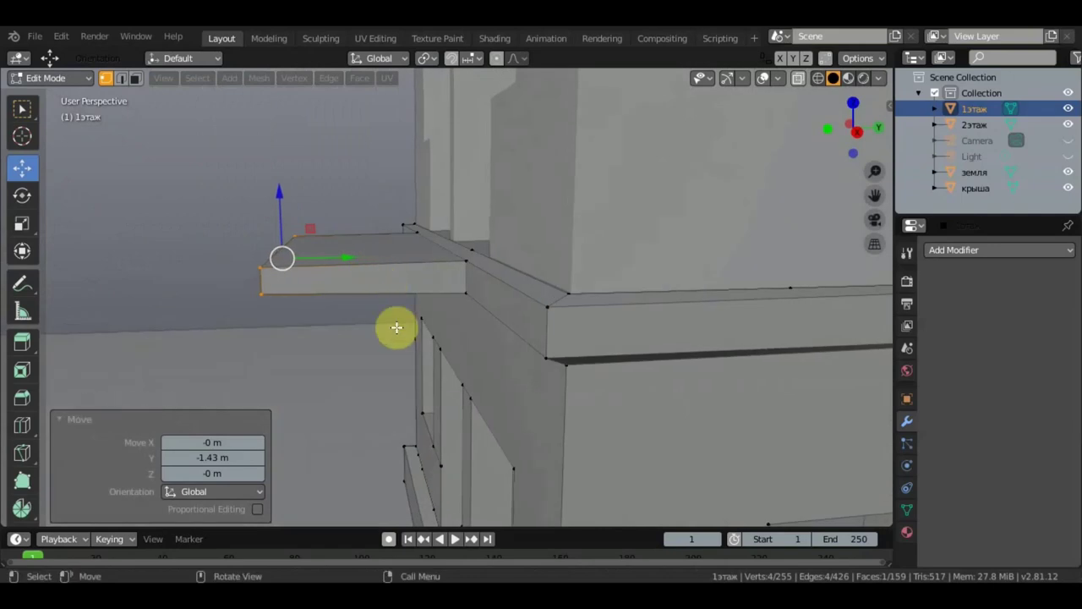
# - Scale the projecting slab's front face uniformly to about 0.617
pyautogui.press('s')
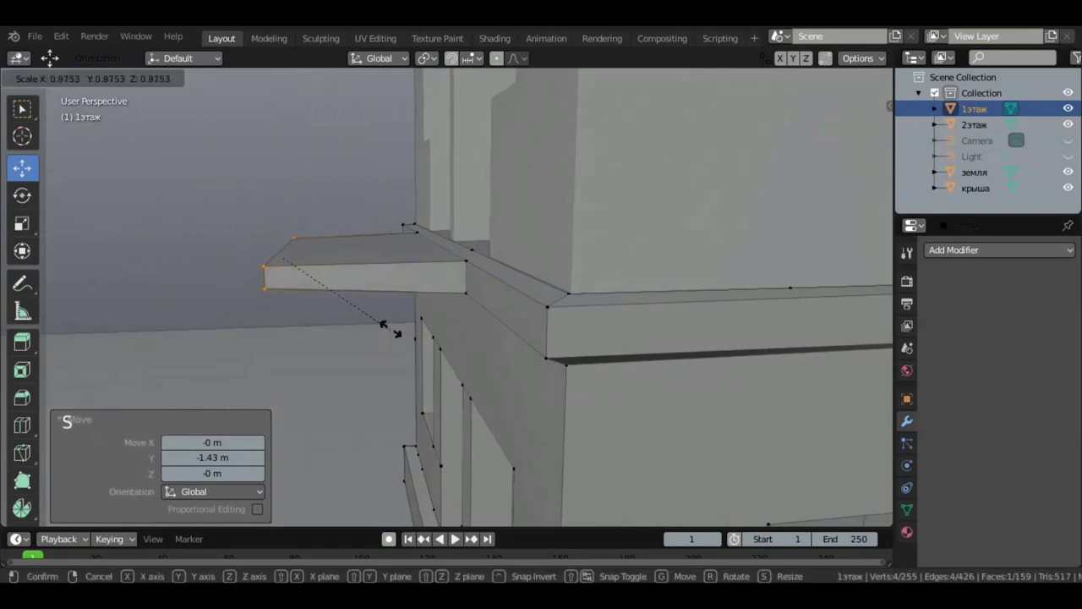
pyautogui.click(347, 285)
pyautogui.moveTo(347, 285); pyautogui.dragTo(396, 305, button='middle')
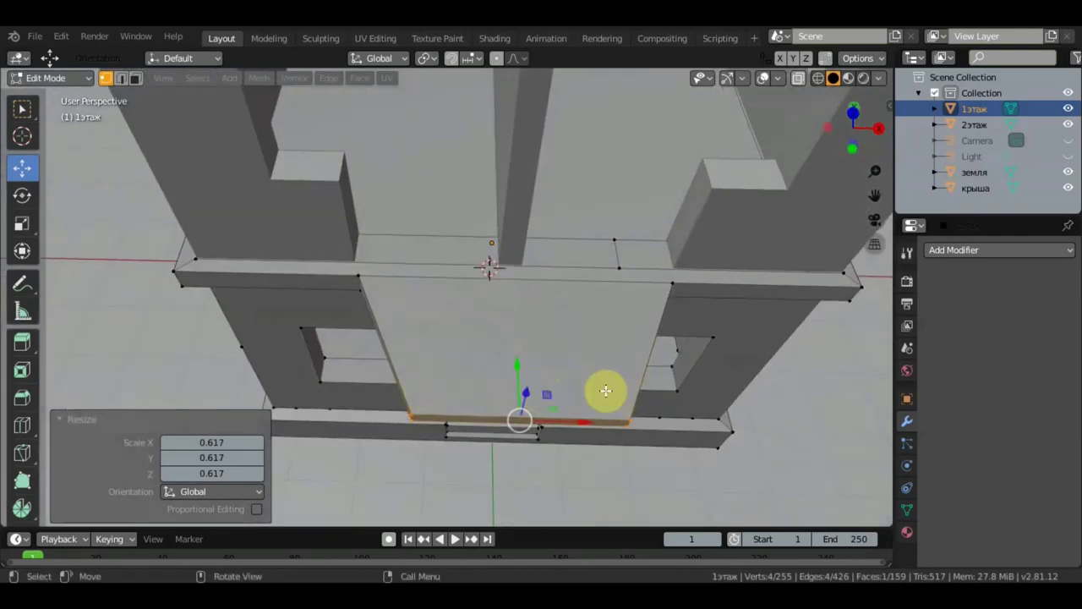
pyautogui.moveTo(603, 387); pyautogui.dragTo(579, 379, button='middle')
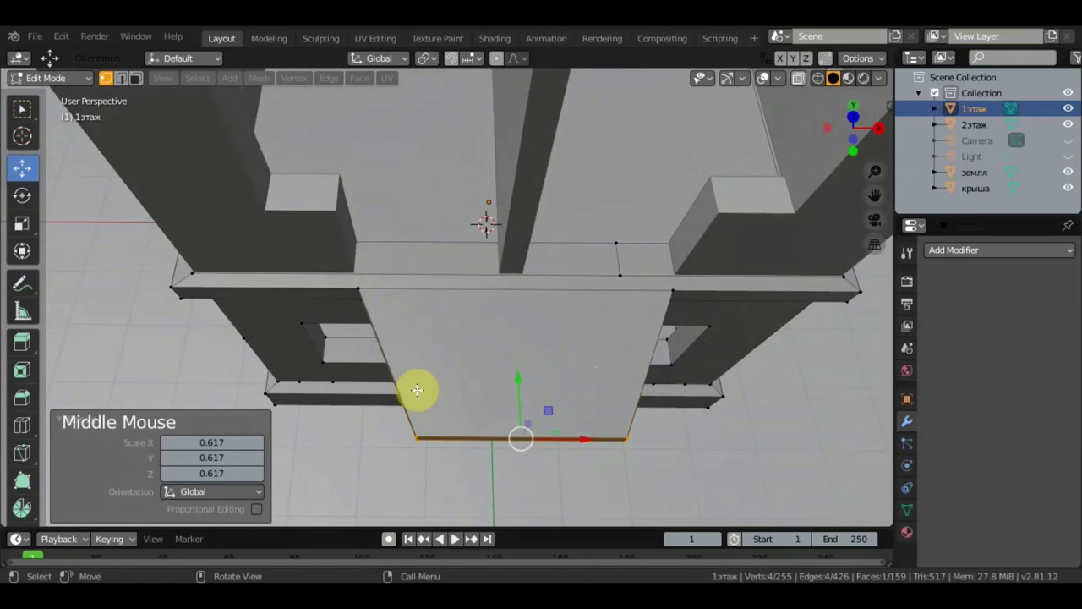
# - In edge selection mode, move the slab's left vertical edge at the ledge outward by about 0.289 m along negative X
pyautogui.moveTo(417, 386); pyautogui.dragTo(357, 265, button='middle')
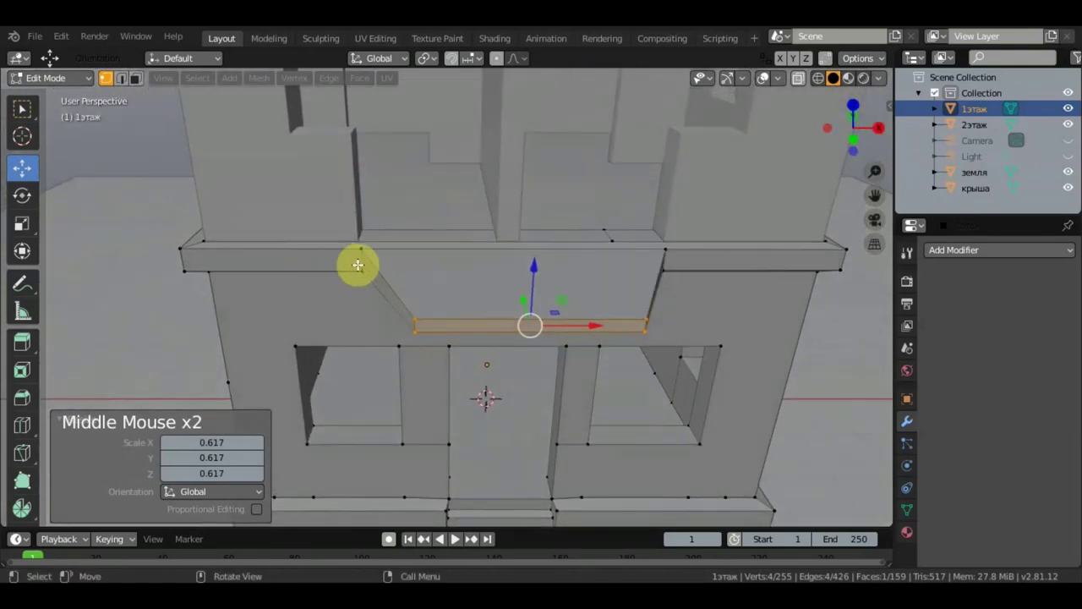
pyautogui.click(122, 78)
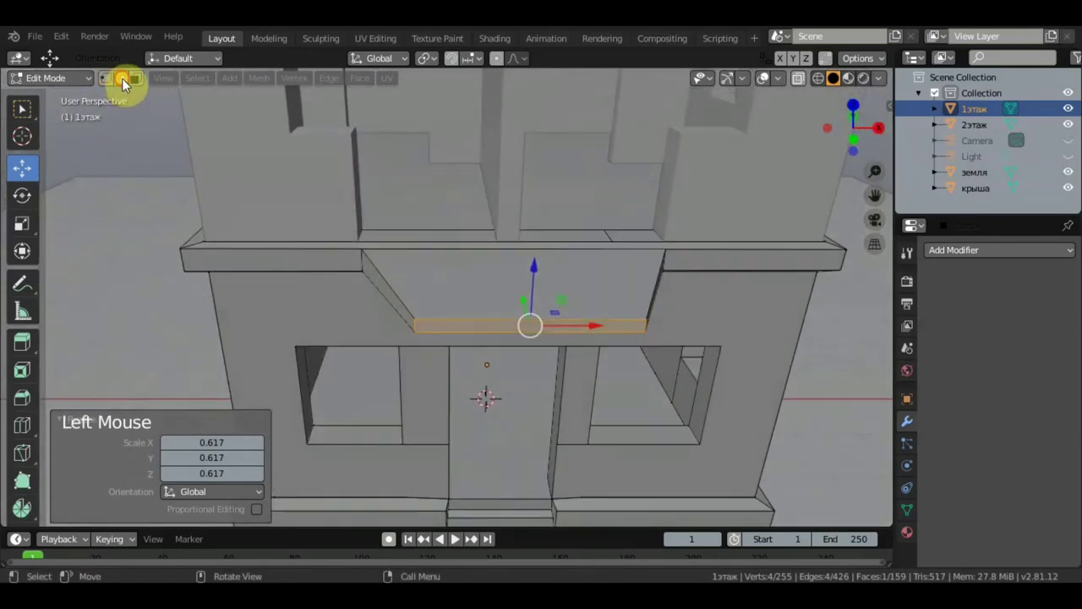
pyautogui.click(365, 265)
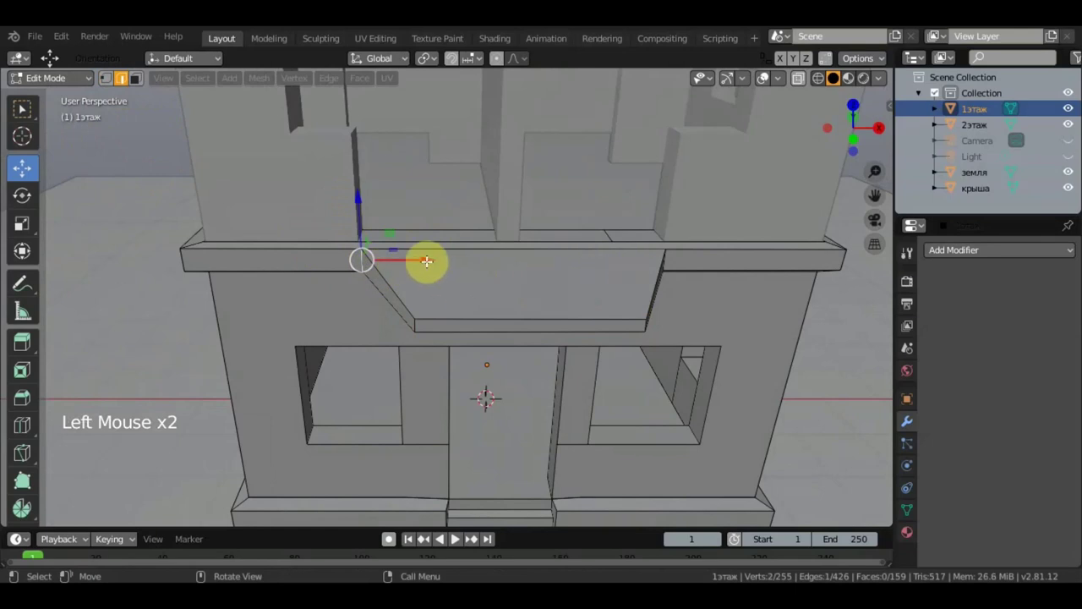
pyautogui.moveTo(426, 262); pyautogui.dragTo(398, 262)
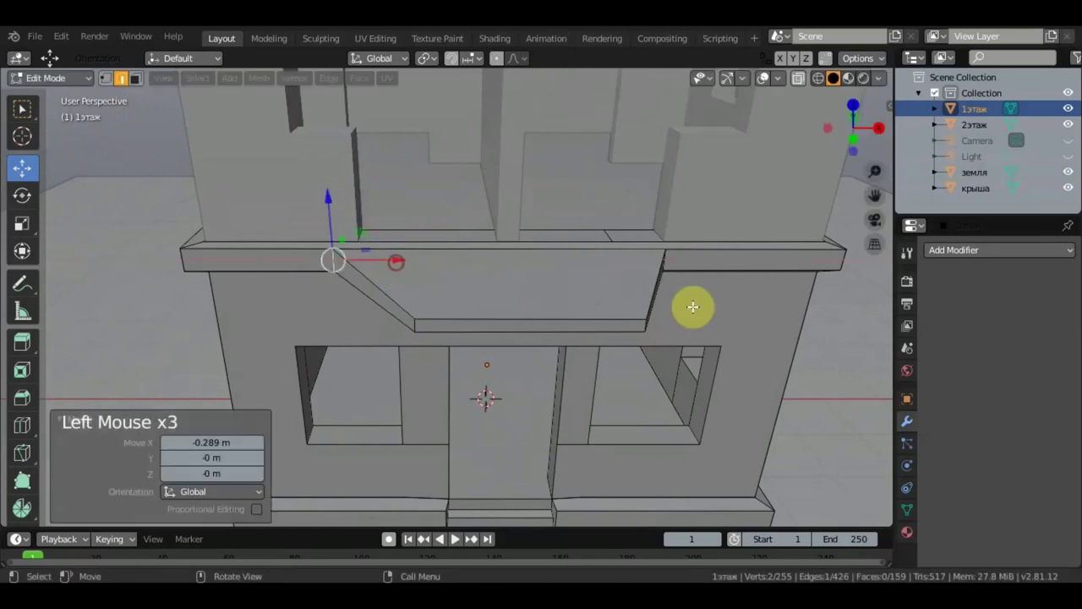
# - Move the slab's right vertical edge at the ledge outward by about 0.327 m along X
pyautogui.moveTo(693, 307); pyautogui.dragTo(696, 285, button='middle')
pyautogui.click(671, 298)
pyautogui.moveTo(725, 280); pyautogui.dragTo(742, 297)
pyautogui.moveTo(742, 297); pyautogui.dragTo(721, 376, button='middle')
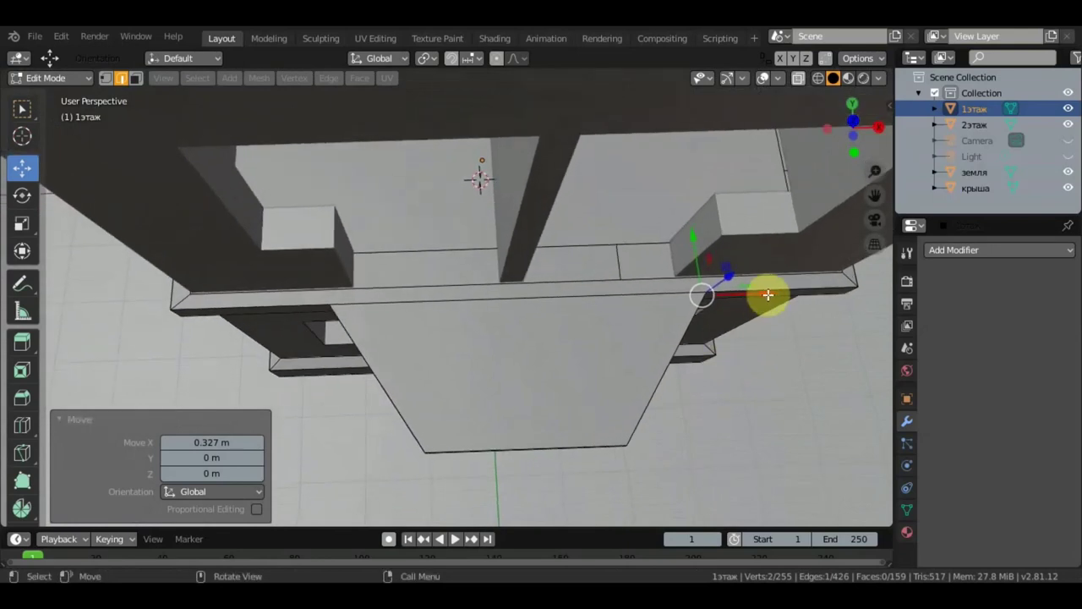
pyautogui.moveTo(741, 338); pyautogui.dragTo(597, 259, button='middle')
pyautogui.scroll(-1, 728, 212)
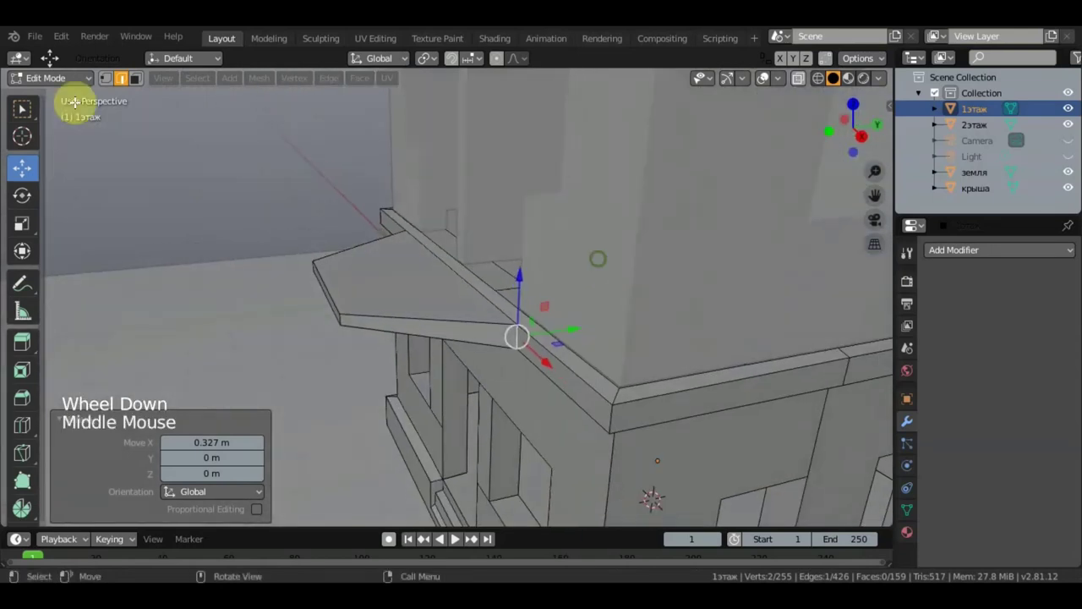
# - Delete the six faces forming the entrance steps and their side walls in the base below the doorway
pyautogui.click(22, 108)
pyautogui.keyDown('shift'); pyautogui.moveTo(473, 355); pyautogui.dragTo(580, 200, button='middle'); pyautogui.keyUp('shift')
pyautogui.scroll(5, 524, 261)
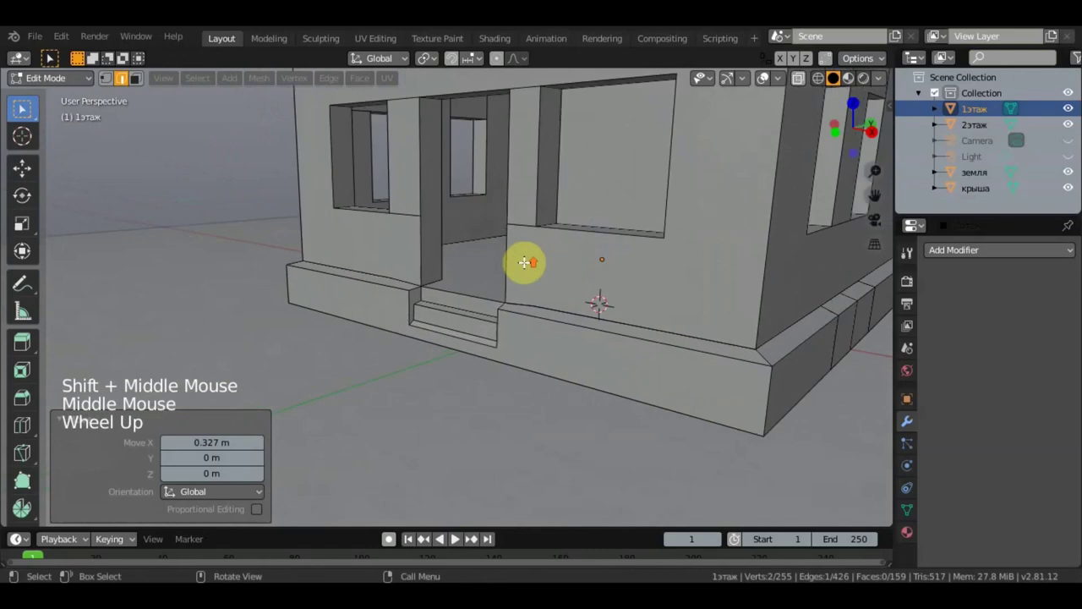
pyautogui.scroll(2, 465, 353)
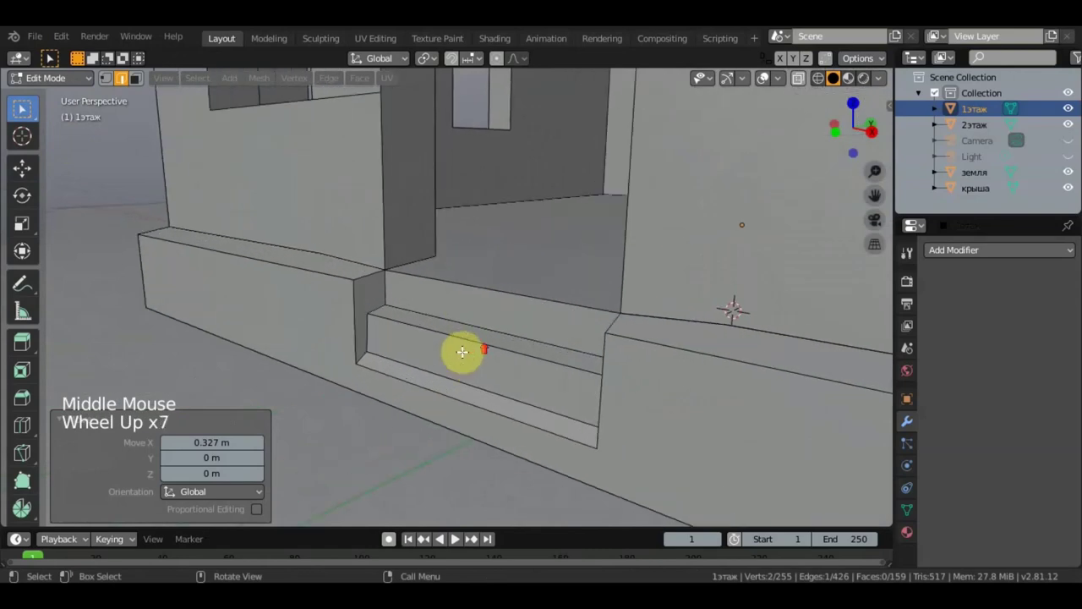
pyautogui.click(136, 79)
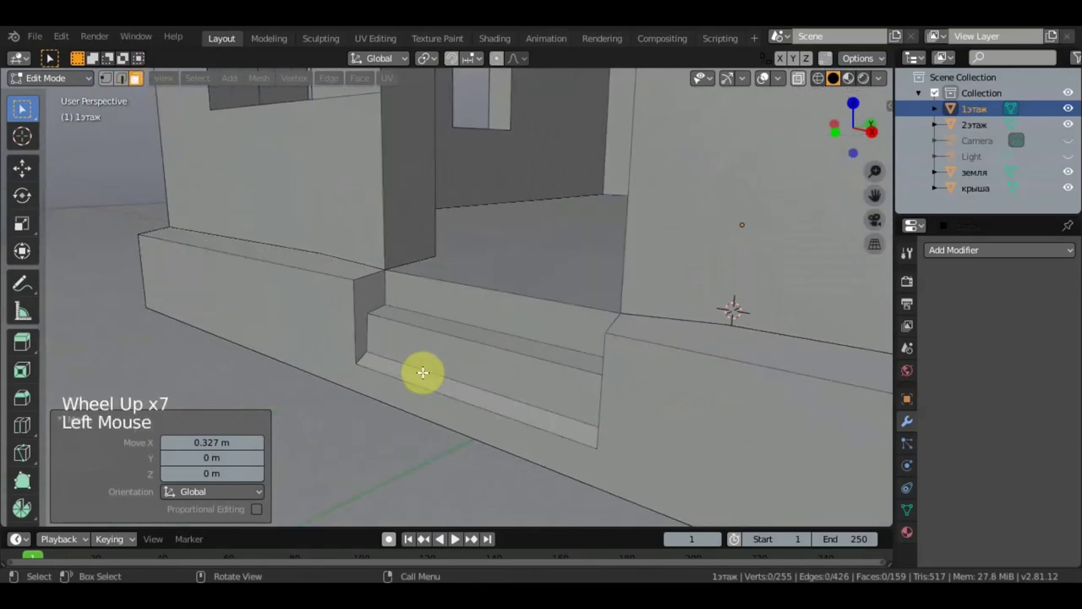
pyautogui.doubleClick(423, 376)
pyautogui.keyDown('shift'); pyautogui.click(454, 353); pyautogui.keyUp('shift')
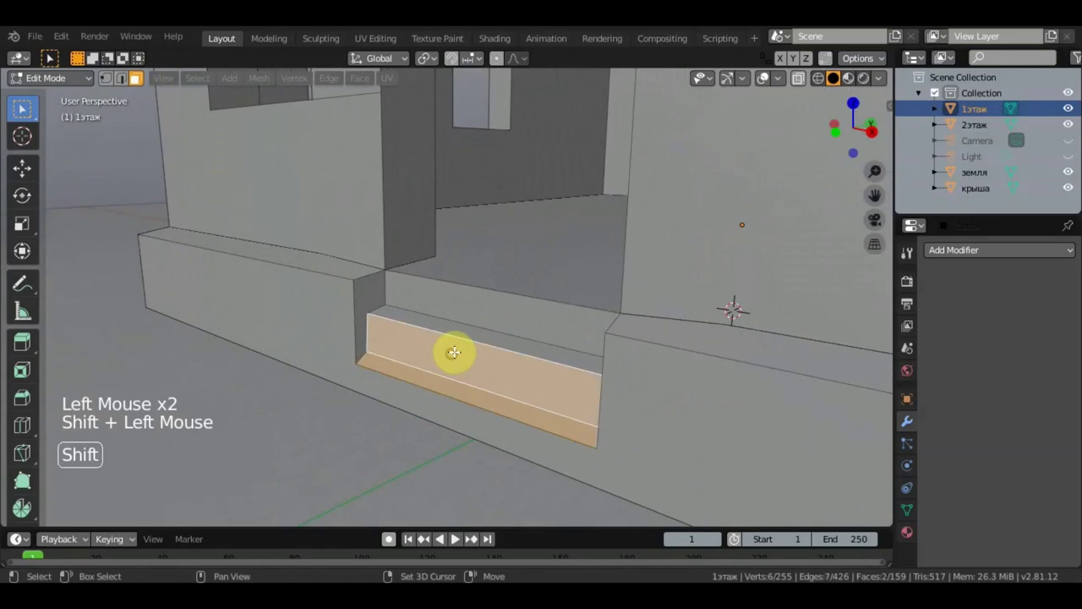
pyautogui.keyDown('shift'); pyautogui.click(473, 331); pyautogui.keyUp('shift')
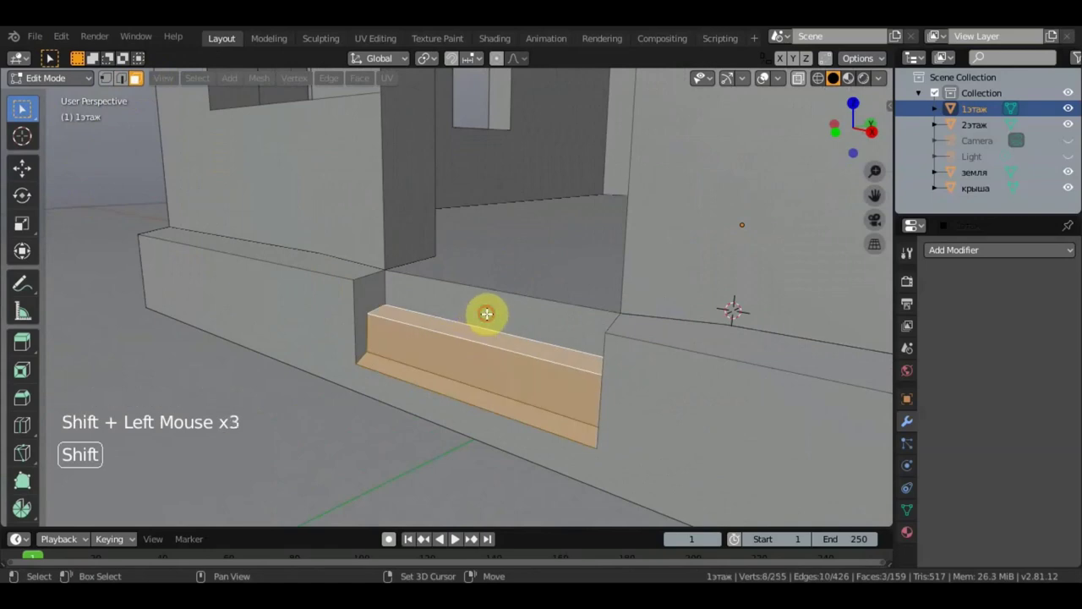
pyautogui.keyDown('shift'); pyautogui.click(486, 314); pyautogui.keyUp('shift')
pyautogui.keyDown('shift'); pyautogui.click(367, 302); pyautogui.keyUp('shift')
pyautogui.moveTo(435, 321); pyautogui.dragTo(526, 322, button='middle')
pyautogui.keyDown('shift'); pyautogui.click(525, 314); pyautogui.keyUp('shift')
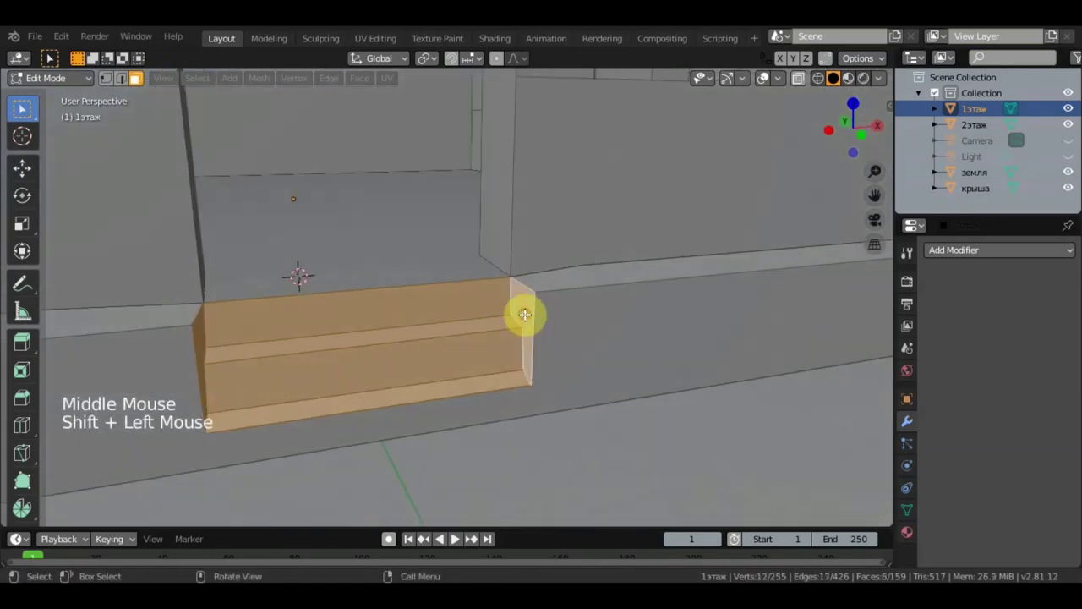
pyautogui.press('Delete')
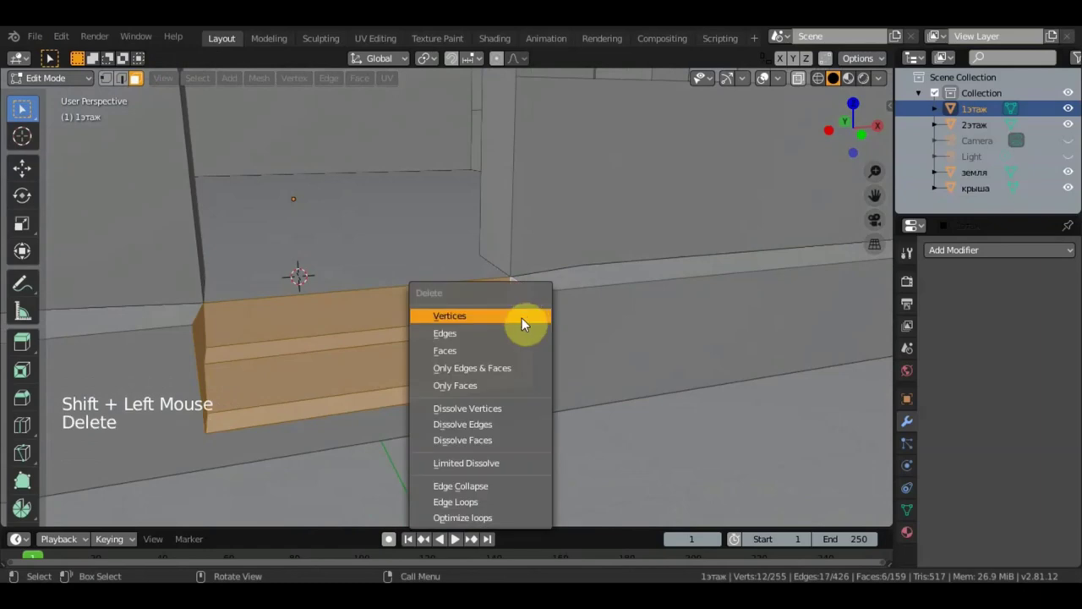
pyautogui.click(509, 348)
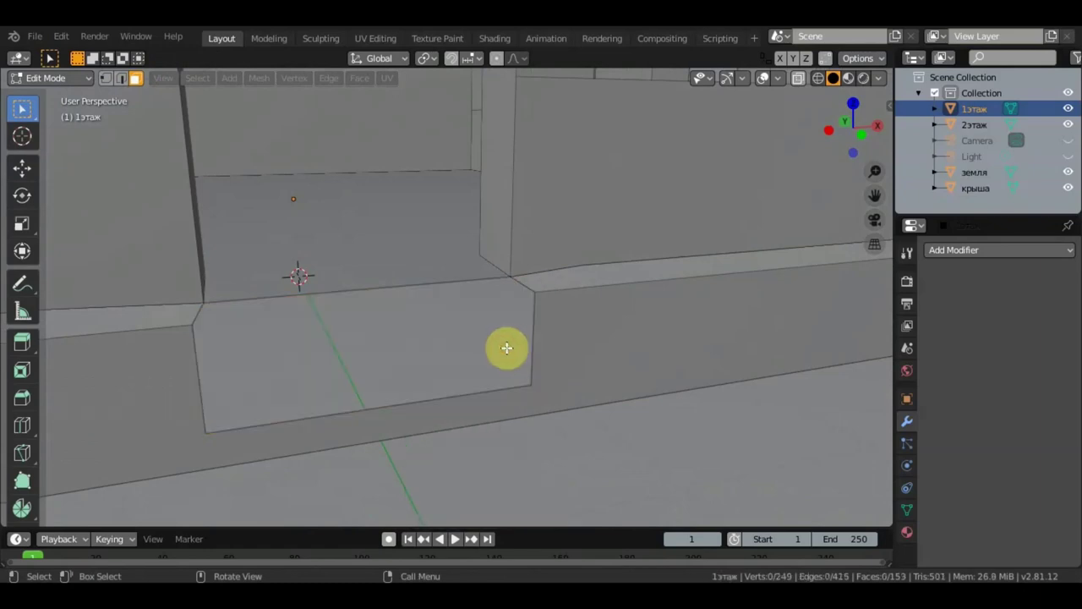
# - Switch to vertex selection mode and select the gap's upper front corner vertex on its right side
pyautogui.moveTo(505, 350); pyautogui.dragTo(449, 409, button='middle')
pyautogui.click(104, 79)
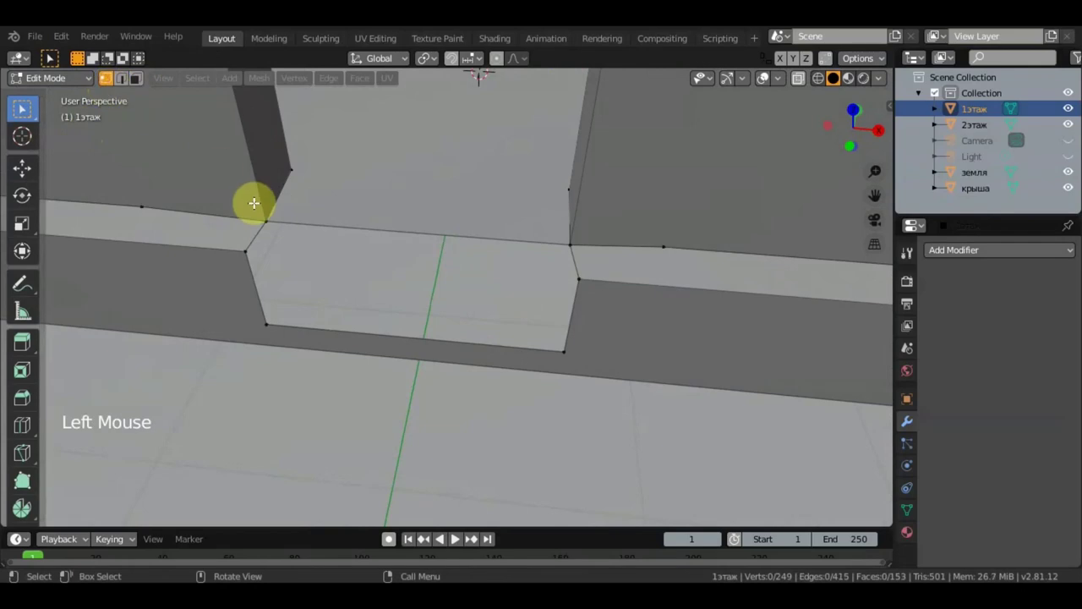
pyautogui.moveTo(251, 200); pyautogui.dragTo(350, 263, button='middle')
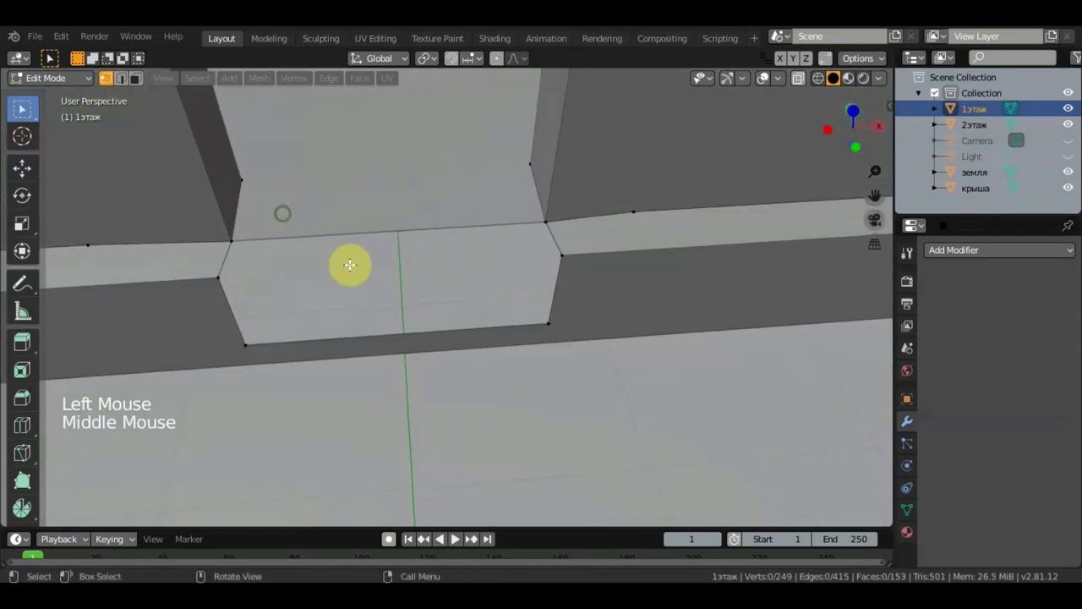
pyautogui.click(560, 255)
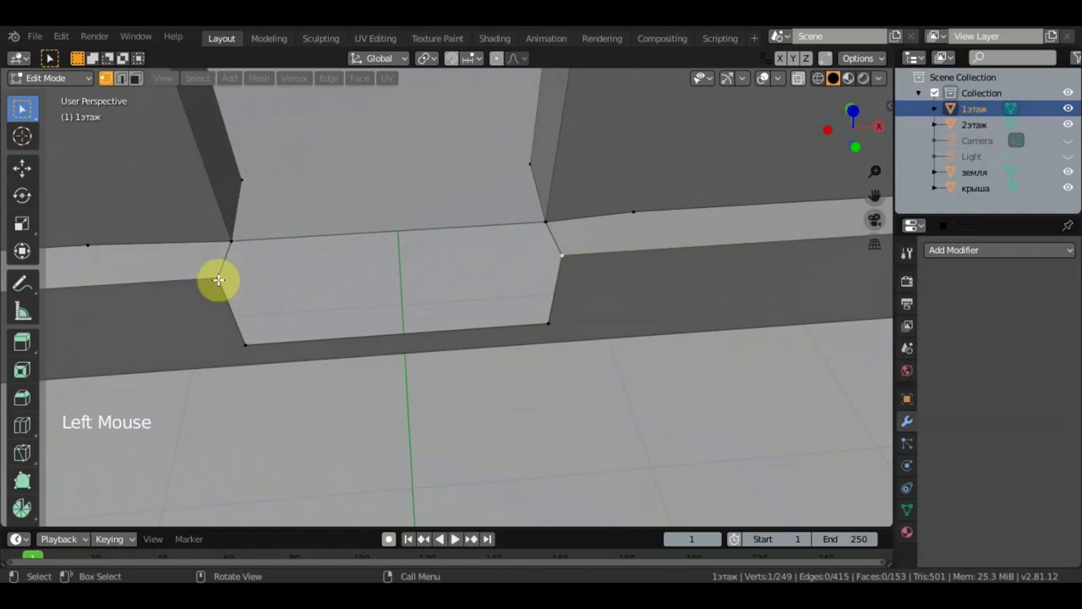
pyautogui.moveTo(218, 279); pyautogui.dragTo(222, 305, button='middle')
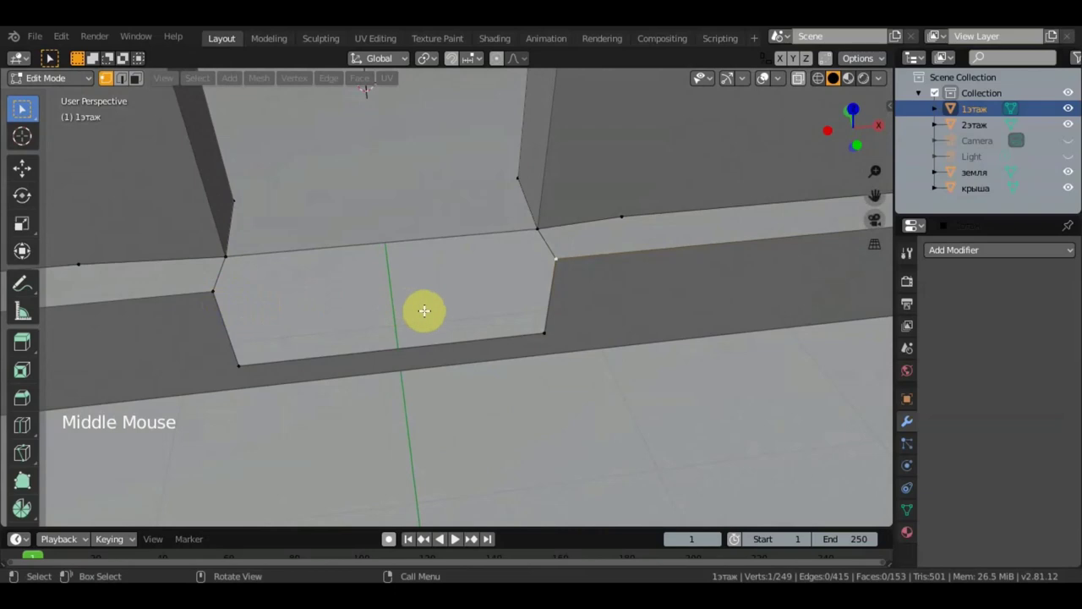
pyautogui.press('k')
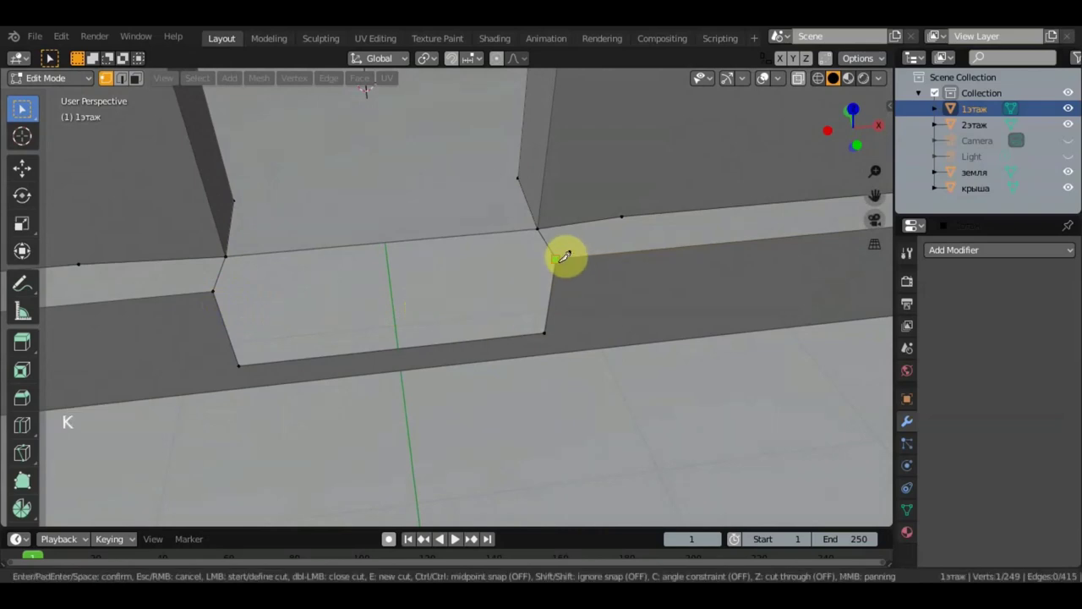
pyautogui.click(555, 259)
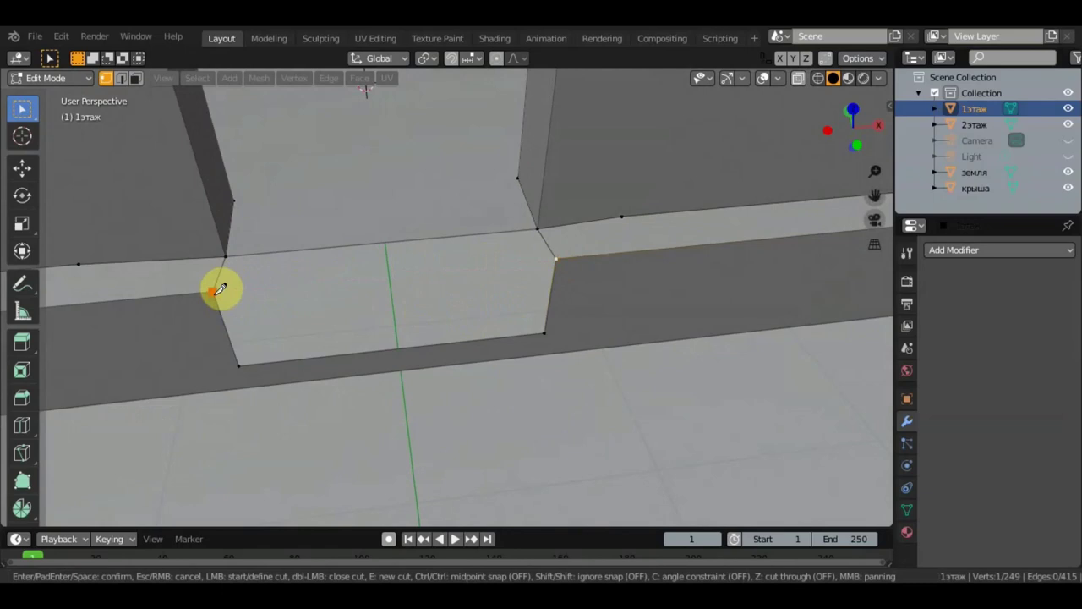
pyautogui.click(213, 291)
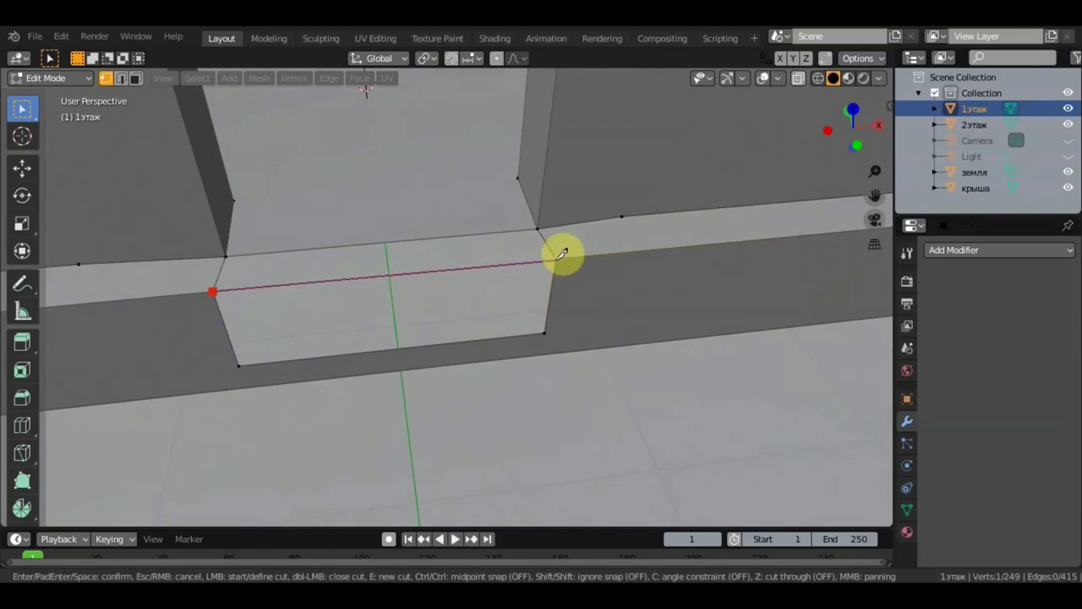
pyautogui.press('Escape')
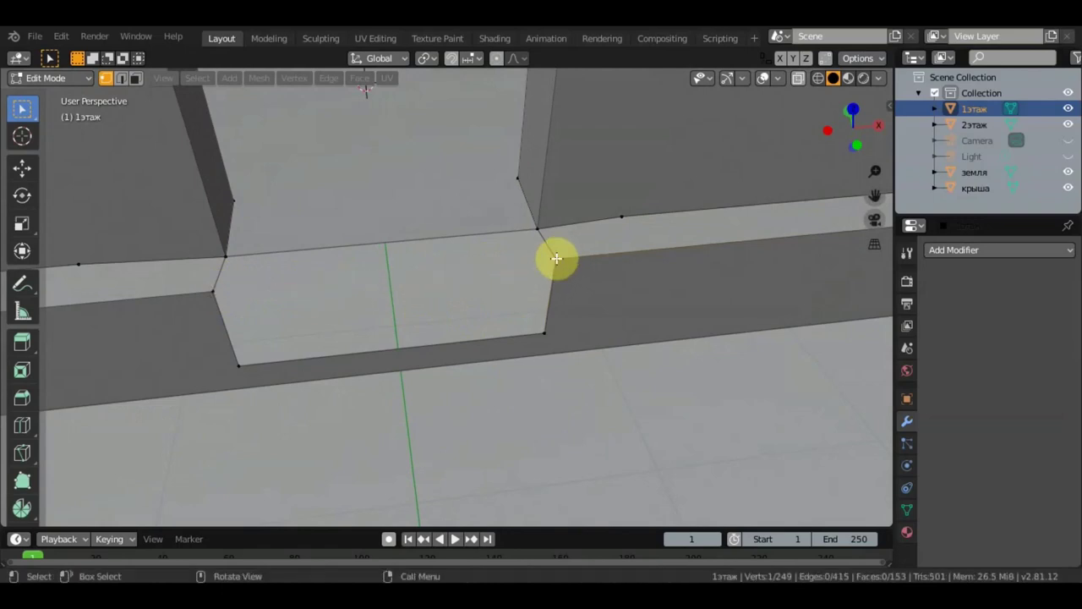
# - Fill the front of the gap below the doorway with a face between its four front corner vertices
pyautogui.click(556, 258)
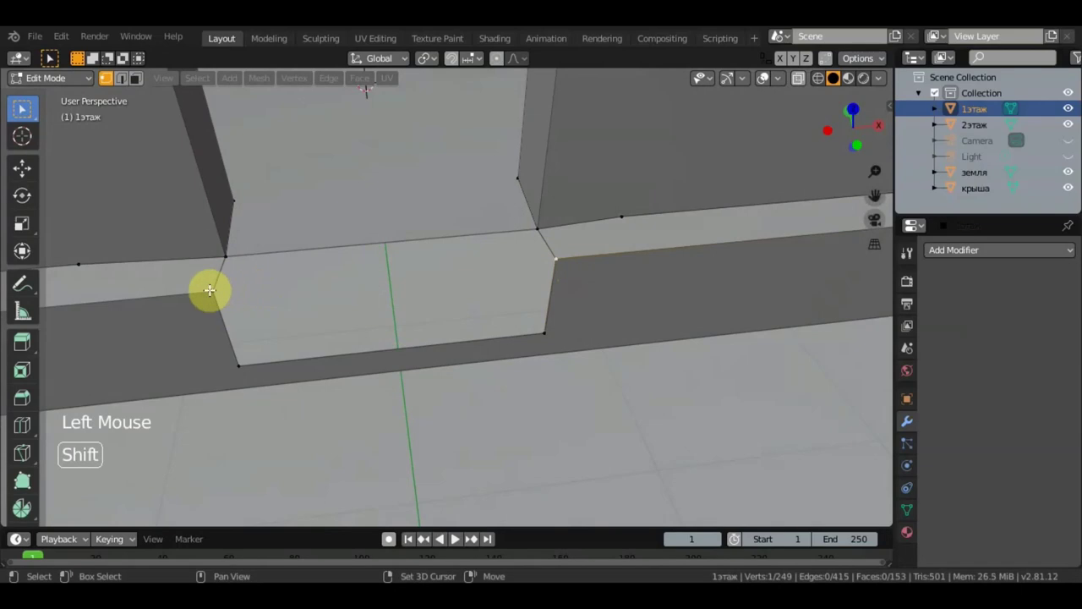
pyautogui.moveTo(232, 295); pyautogui.dragTo(205, 249, button='middle')
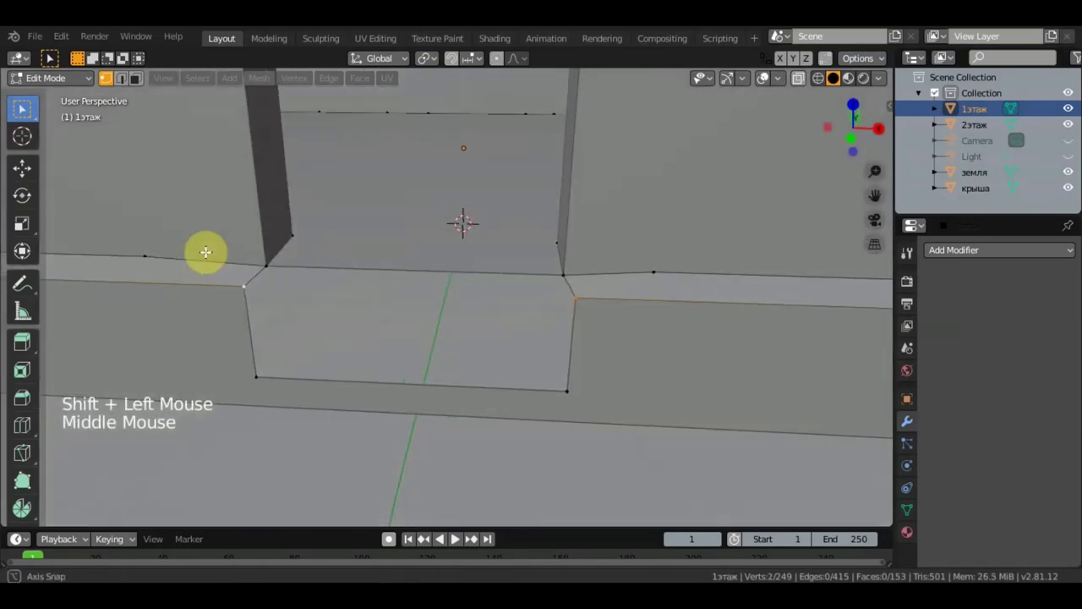
pyautogui.keyDown('shift'); pyautogui.click(565, 393); pyautogui.keyUp('shift')
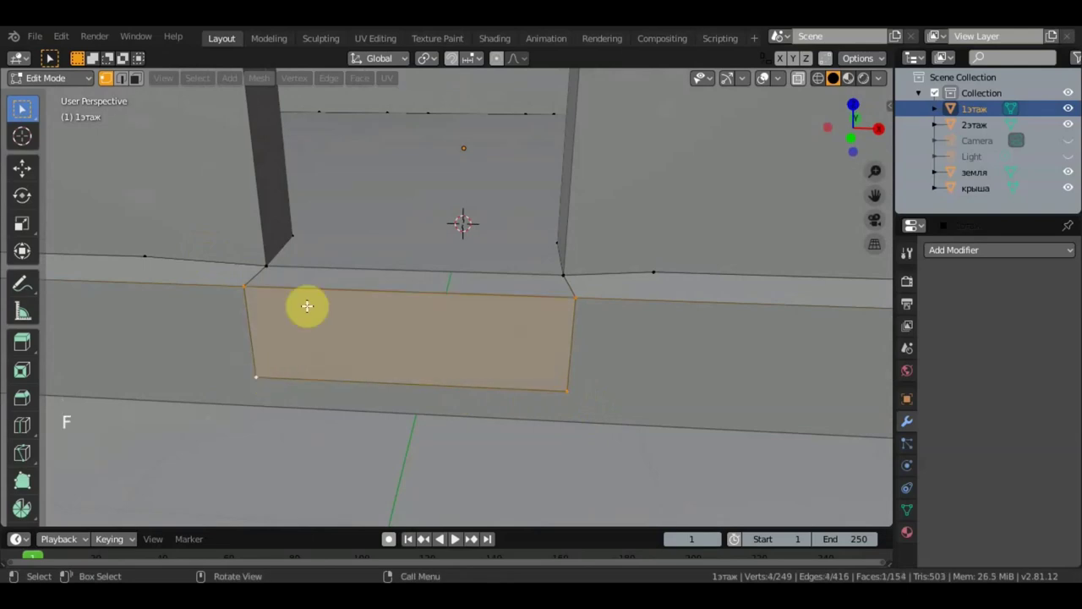
# - Fill the top of the gap with a face between the two doorway corners and the two upper front corners
pyautogui.moveTo(422, 288); pyautogui.dragTo(426, 341, button='middle')
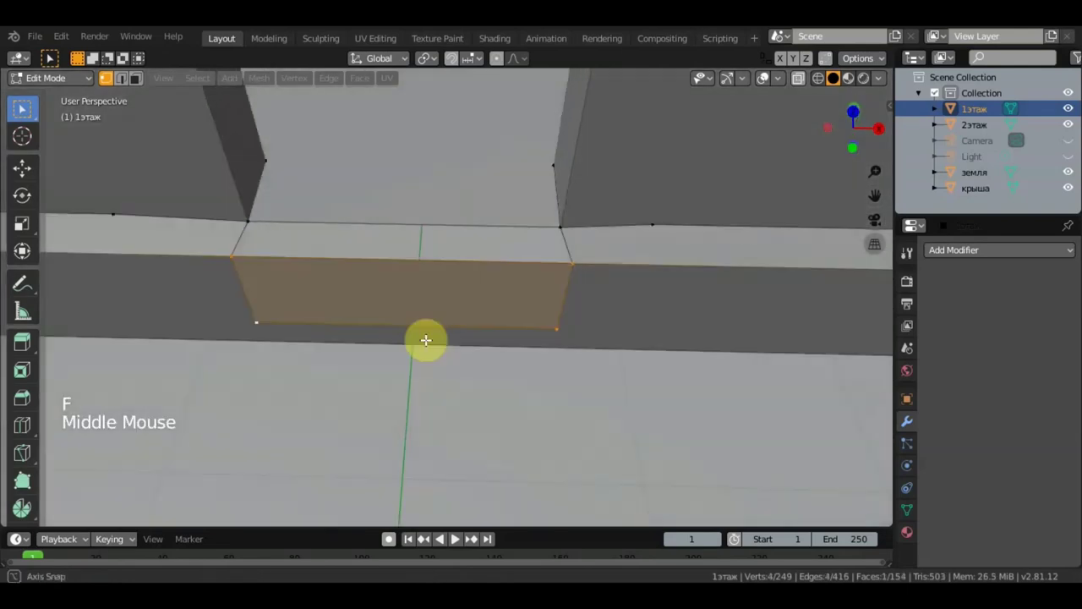
pyautogui.click(233, 253)
pyautogui.keyDown('shift'); pyautogui.click(248, 221); pyautogui.keyUp('shift')
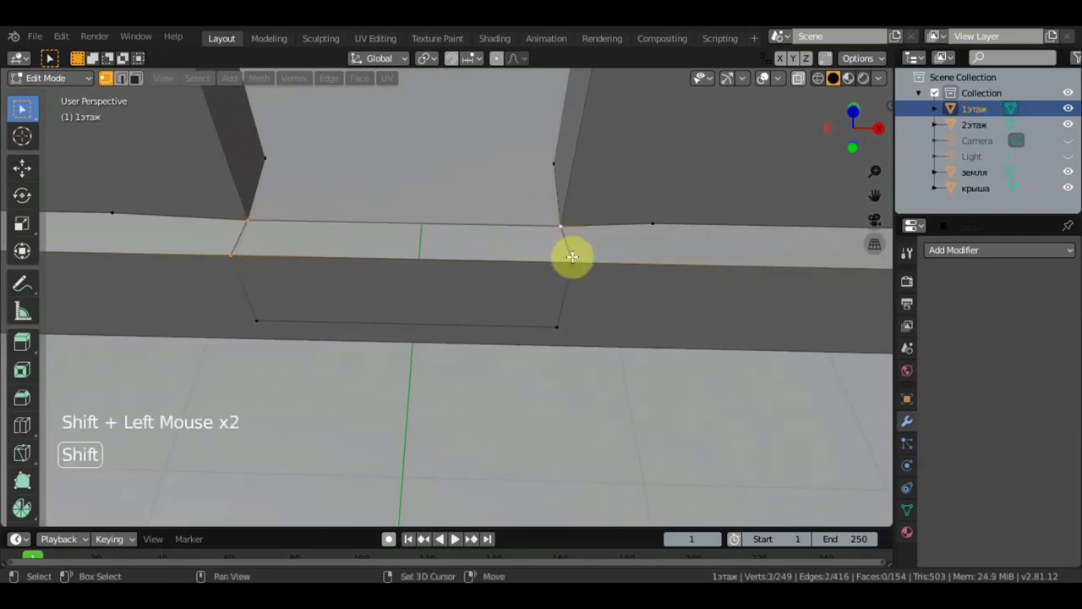
pyautogui.press('f')
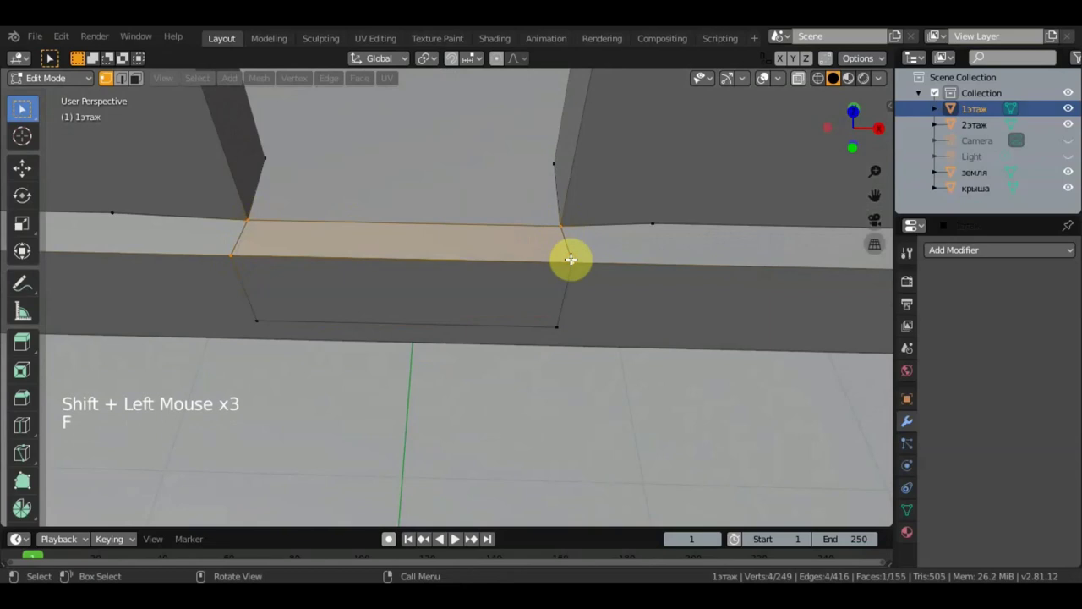
# - Raise the two front corner vertices at the foot of the doorway slightly along Z, finishing with a 0.00953 m move
pyautogui.scroll(-2, 575, 240)
pyautogui.moveTo(574, 241); pyautogui.dragTo(575, 165, button='middle')
pyautogui.moveTo(602, 224); pyautogui.dragTo(583, 242, button='middle')
pyautogui.click(527, 294)
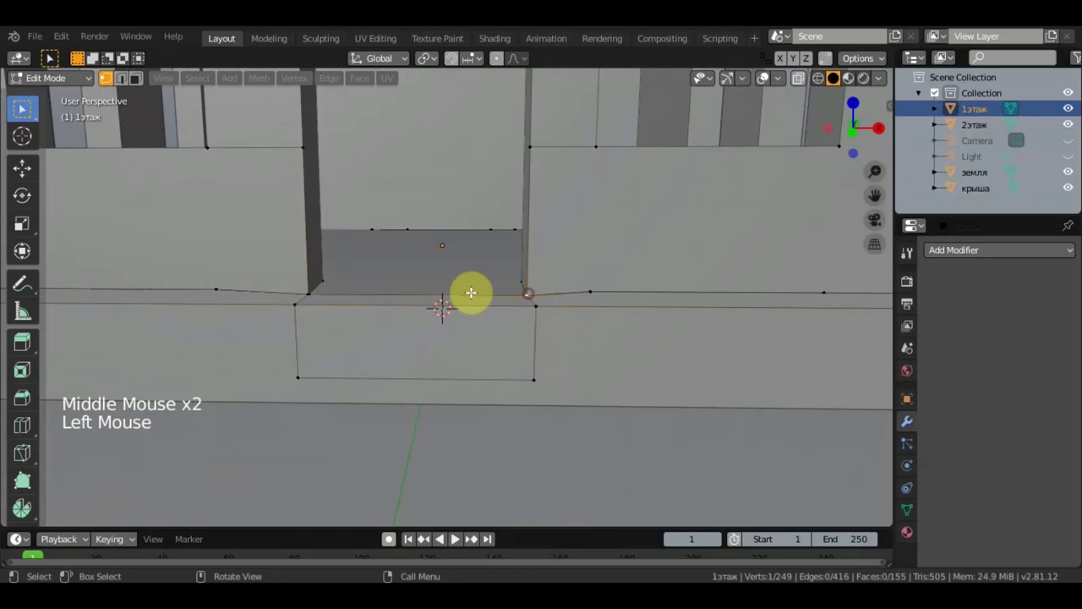
pyautogui.keyDown('shift'); pyautogui.click(312, 293); pyautogui.keyUp('shift')
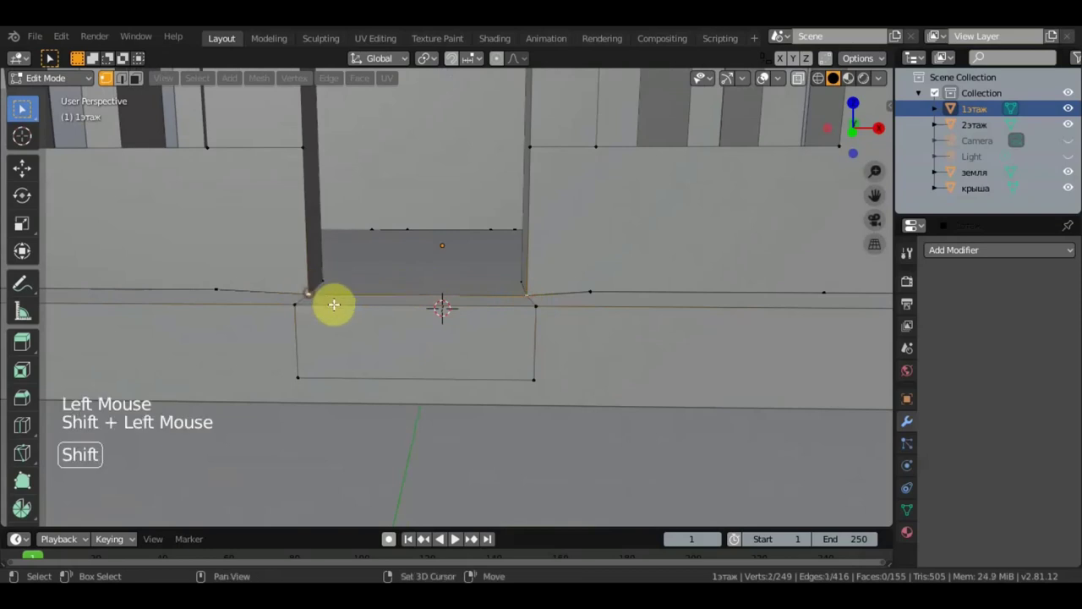
pyautogui.click(23, 169)
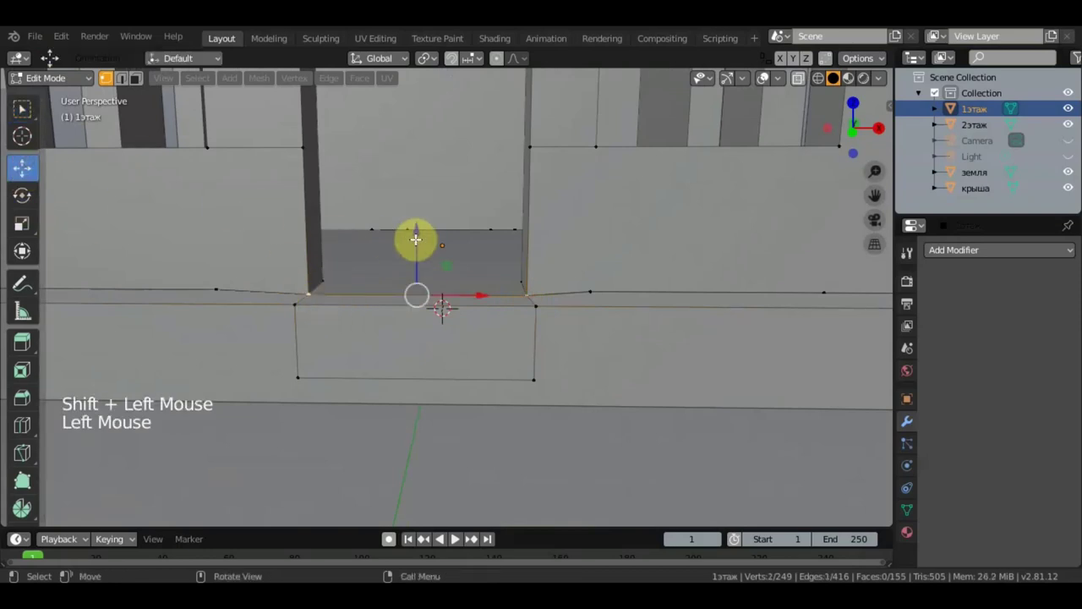
pyautogui.moveTo(414, 230); pyautogui.dragTo(414, 228)
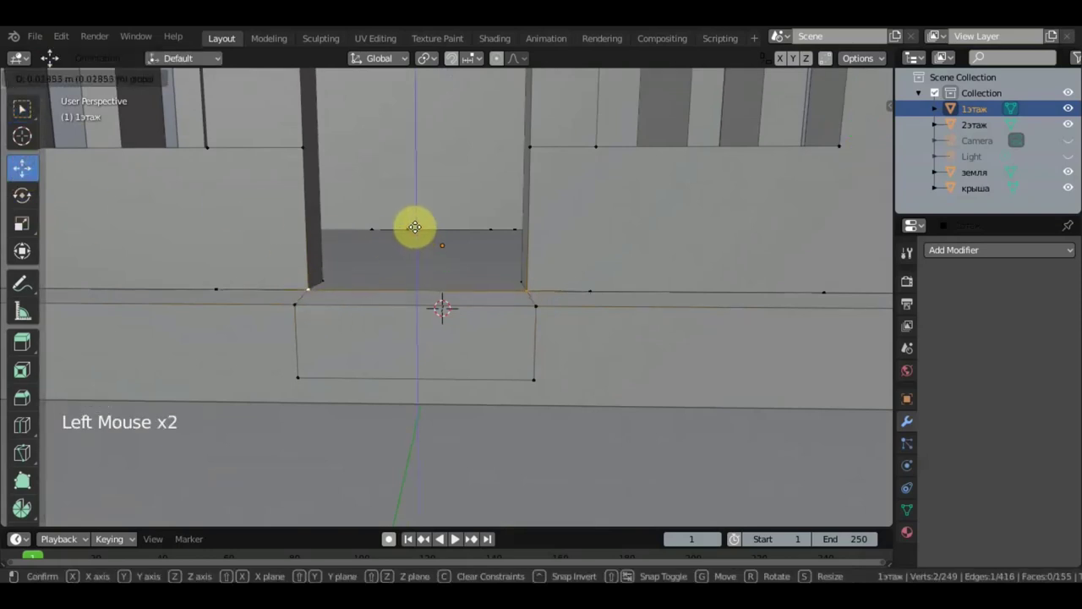
pyautogui.moveTo(414, 230); pyautogui.dragTo(415, 229)
pyautogui.moveTo(414, 229); pyautogui.dragTo(432, 244, button='middle')
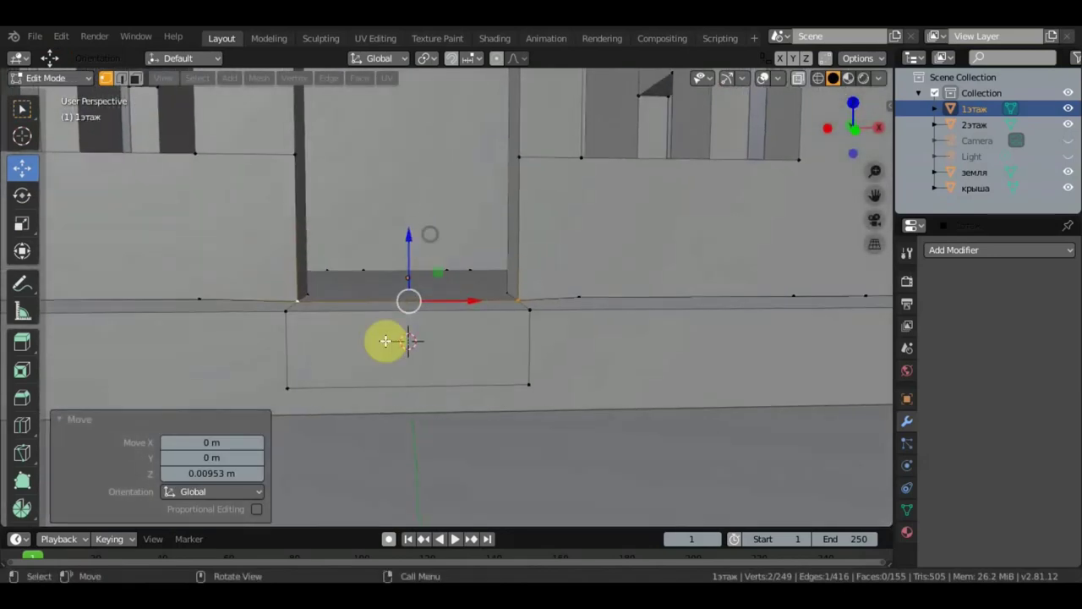
# - Return to Object Mode and add a mesh cylinder to the scene
pyautogui.scroll(-3, 370, 362)
pyautogui.moveTo(369, 362); pyautogui.dragTo(132, 80, button='middle')
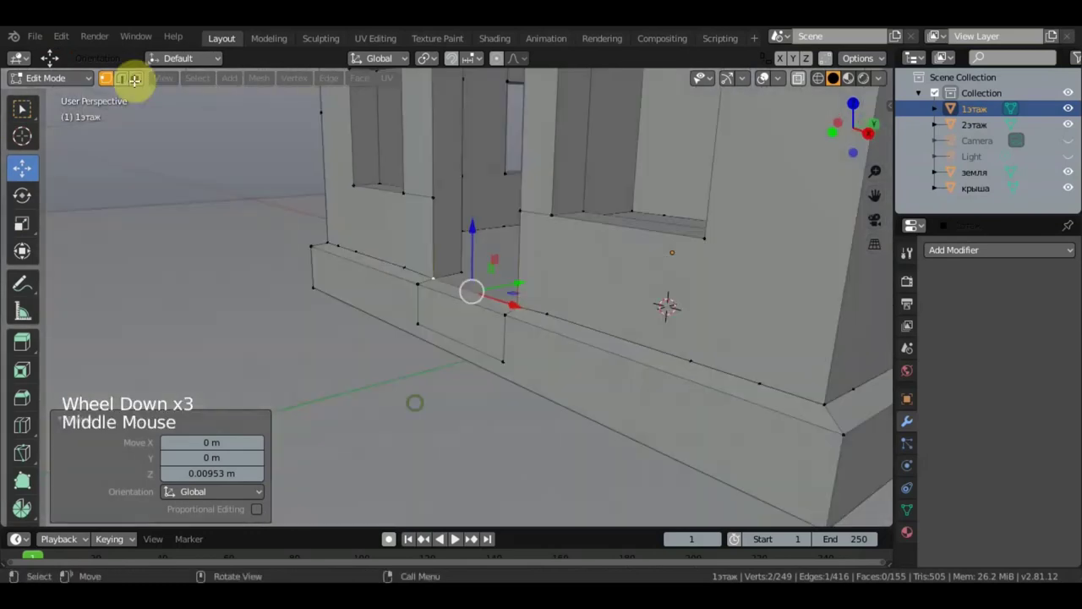
pyautogui.click(71, 81)
pyautogui.click(71, 92)
pyautogui.moveTo(146, 152); pyautogui.dragTo(246, 256, button='middle')
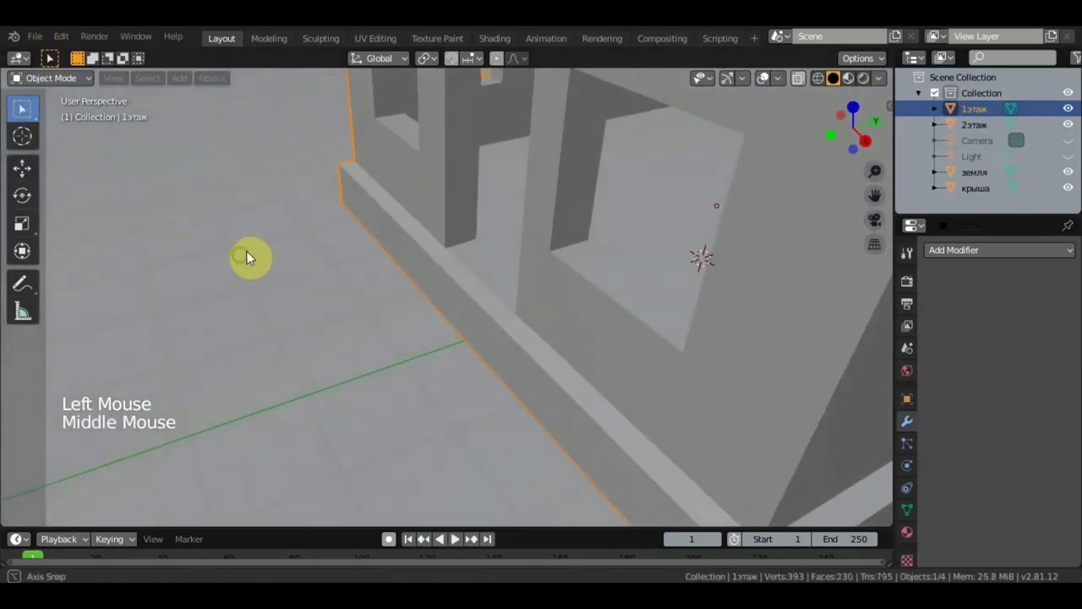
pyautogui.click(181, 77)
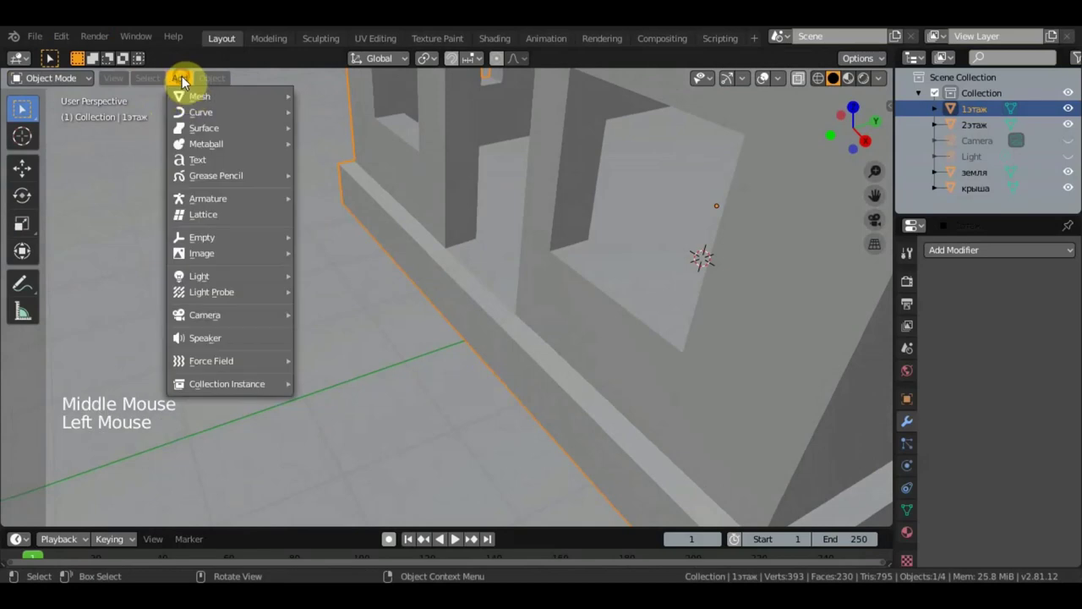
pyautogui.moveTo(224, 98)
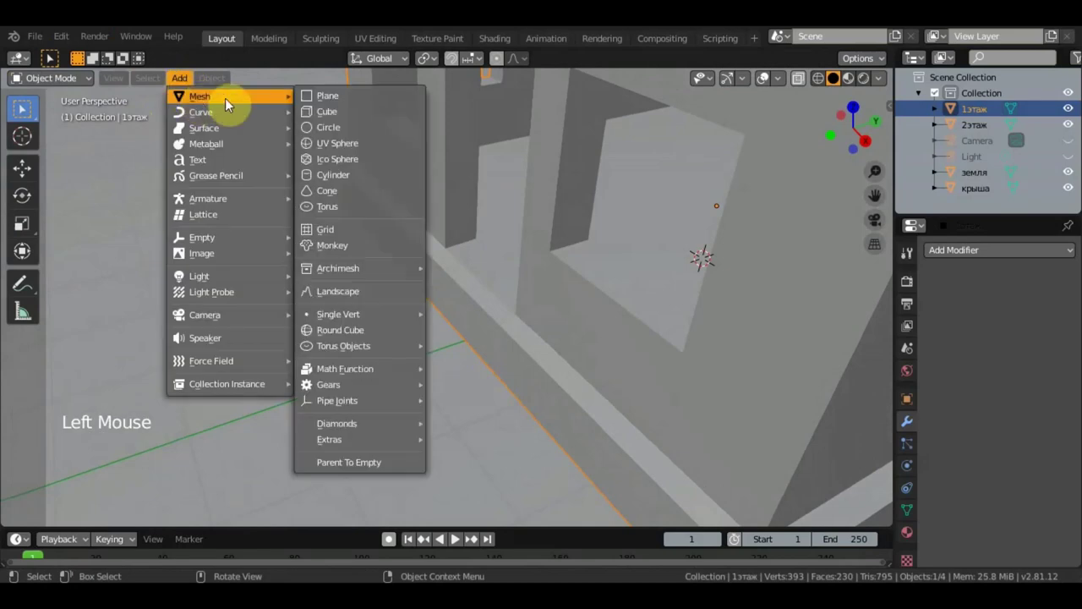
pyautogui.click(343, 174)
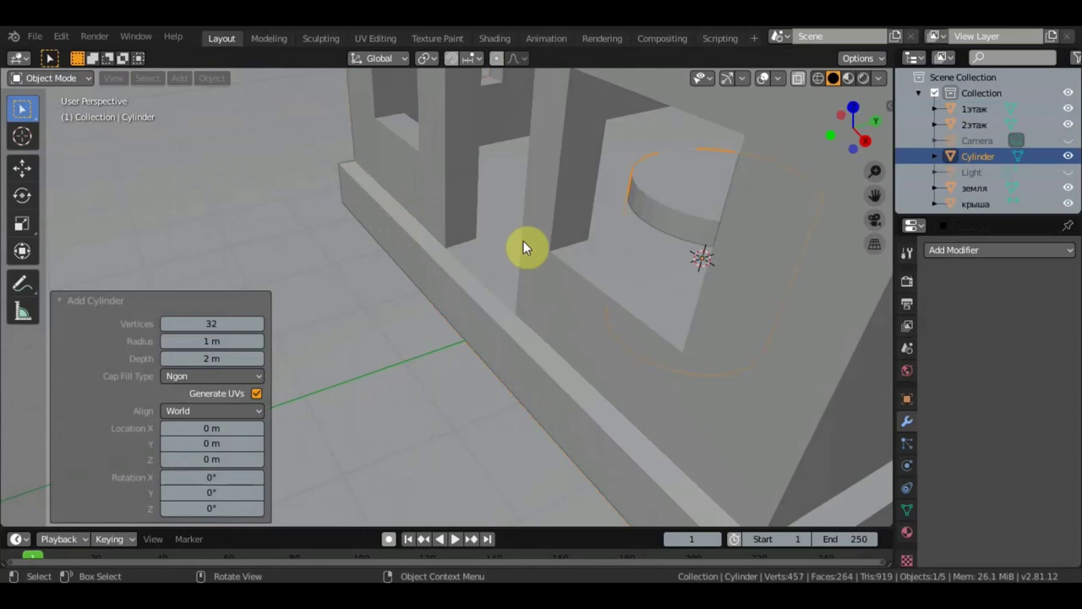
# - In the right orthographic view, move the cylinder about -4.29 m along Y to in front of the house
pyautogui.scroll(-3, 674, 203)
pyautogui.moveTo(674, 202); pyautogui.dragTo(610, 163, button='middle')
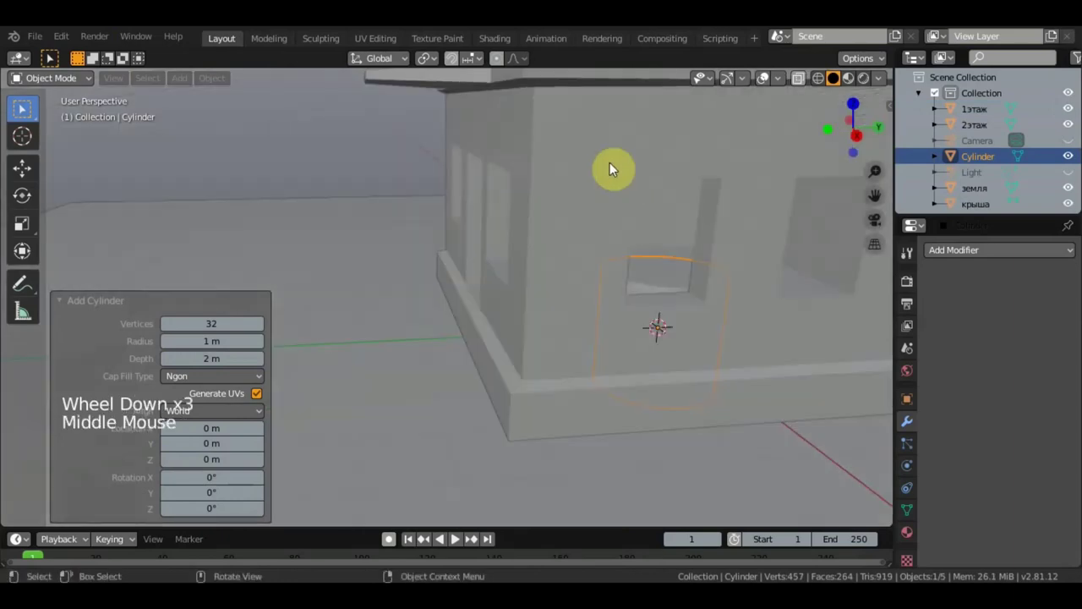
pyautogui.press('KP_3')
pyautogui.click(22, 166)
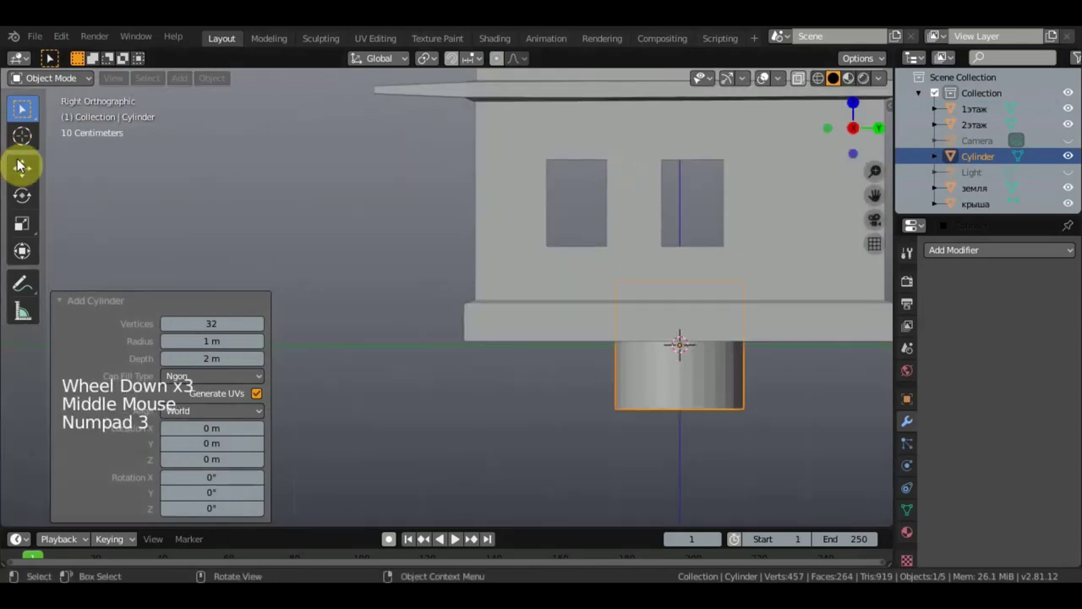
pyautogui.moveTo(749, 347); pyautogui.dragTo(464, 331)
# - Flatten the cylinder to a Z scale of about 0.124 and raise it about 0.148 m
pyautogui.click(23, 250)
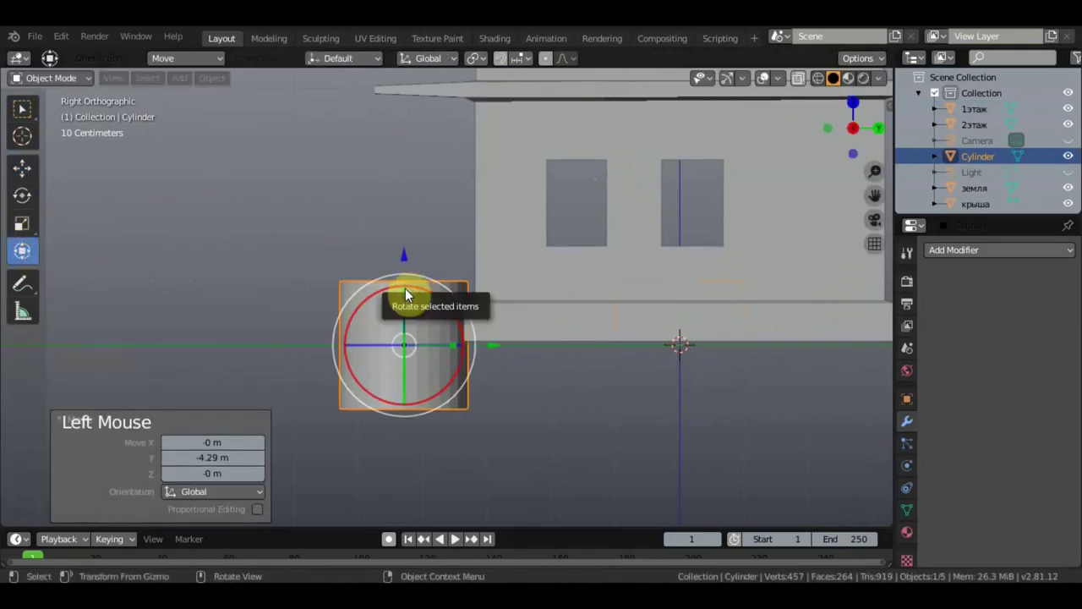
pyautogui.moveTo(406, 293); pyautogui.dragTo(414, 328)
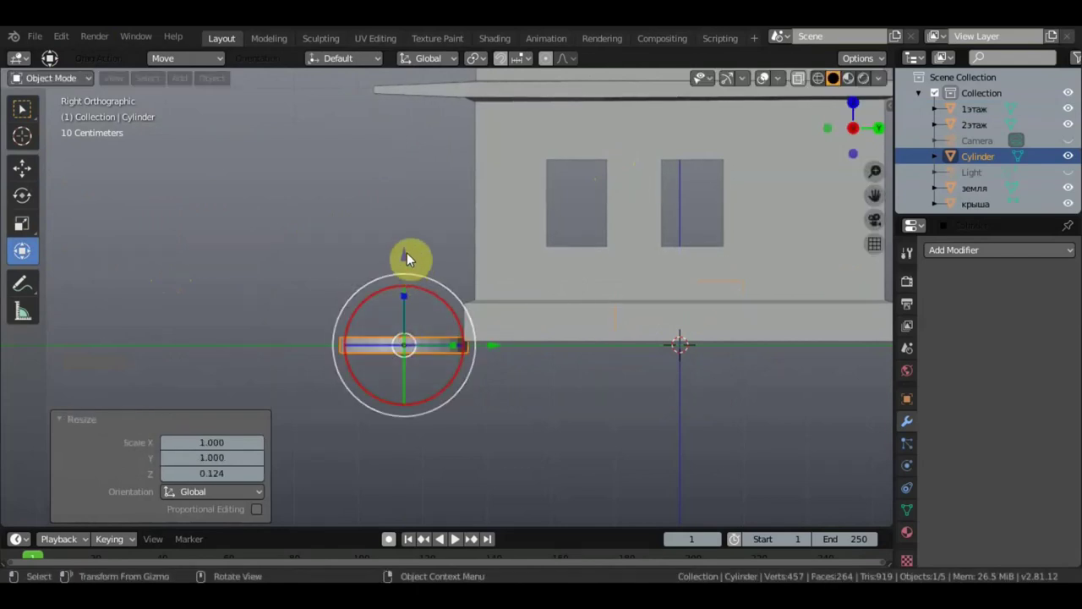
pyautogui.moveTo(407, 253); pyautogui.dragTo(403, 243)
# - Enlarge the flat disc uniformly by about 1.563, and thin it with a Z scale of about 0.721
pyautogui.moveTo(443, 279); pyautogui.dragTo(645, 433, button='middle')
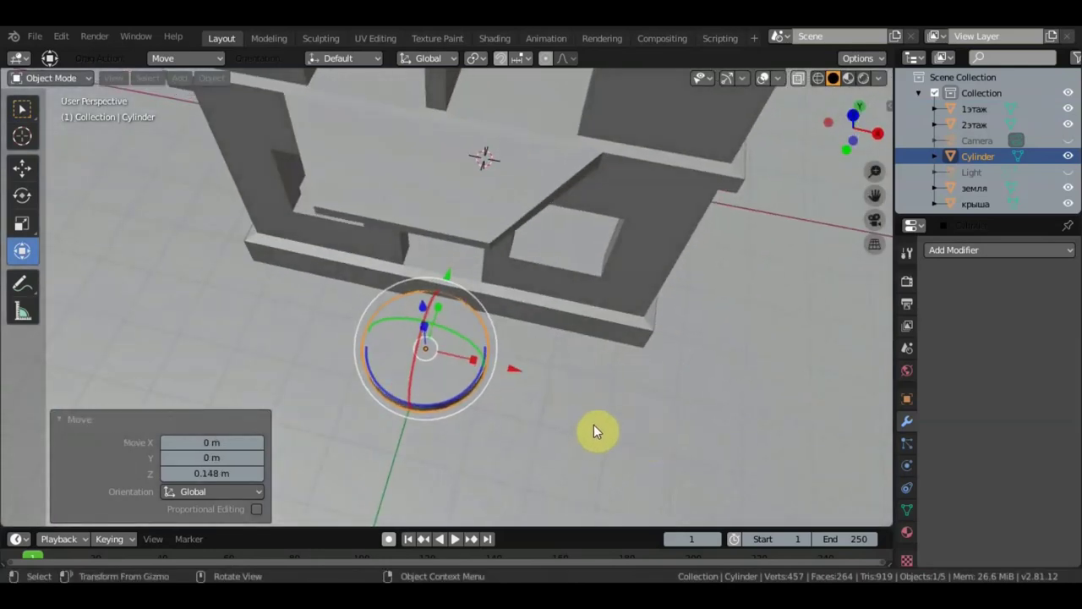
pyautogui.press('s')
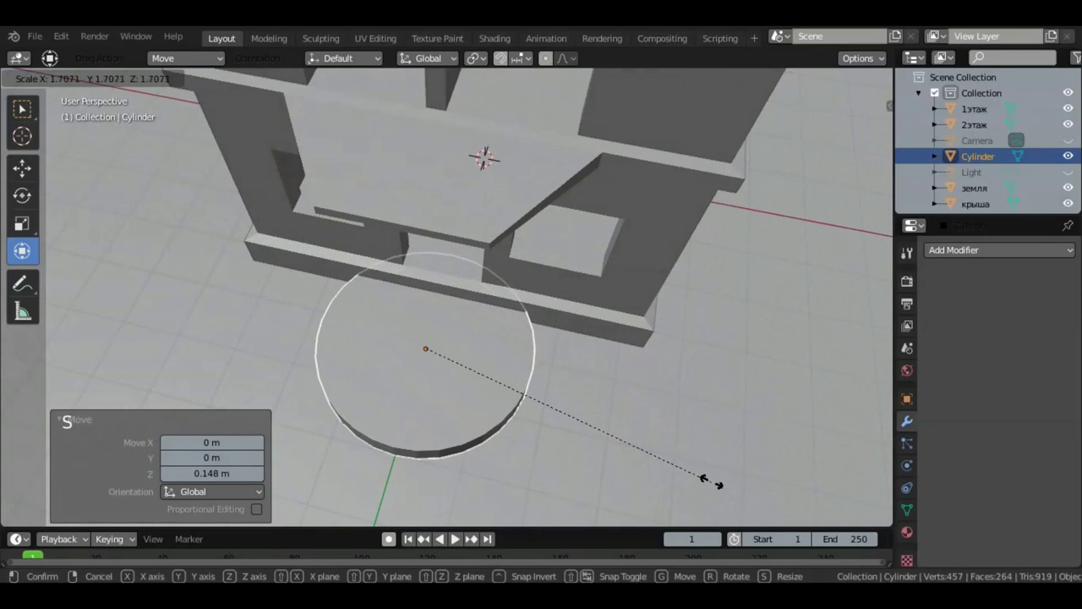
pyautogui.click(676, 463)
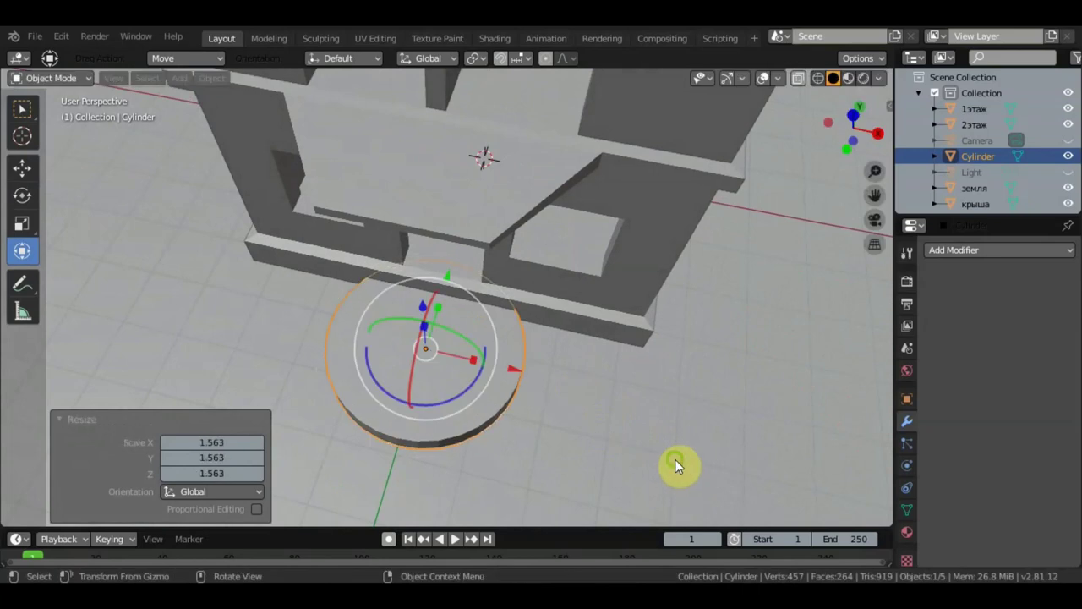
pyautogui.moveTo(675, 459); pyautogui.dragTo(524, 372, button='middle')
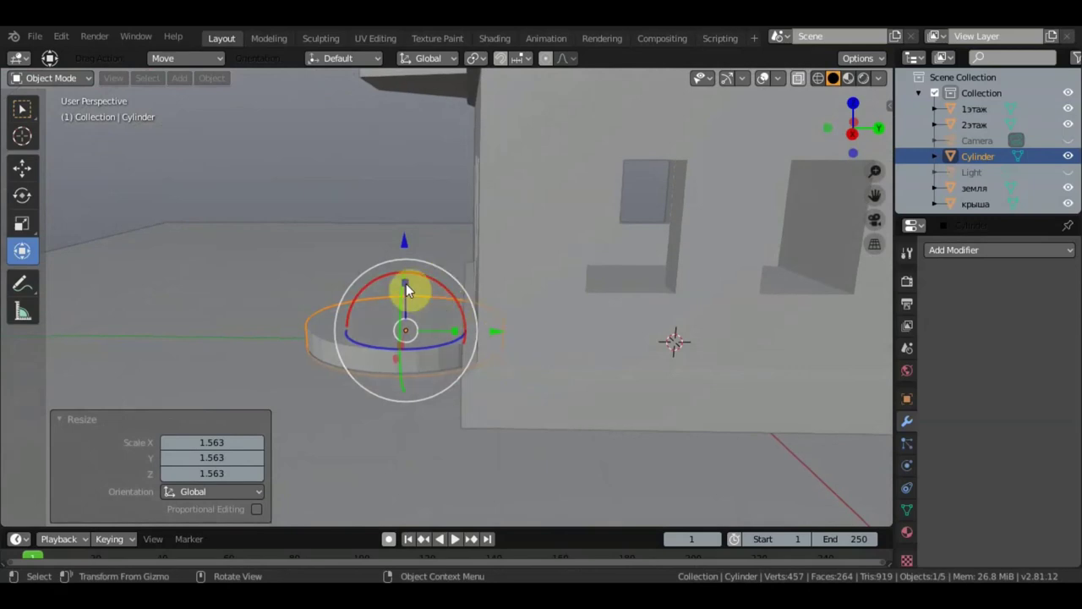
pyautogui.moveTo(406, 287)
pyautogui.mouseDown()
pyautogui.moveTo(406, 275)
pyautogui.moveTo(405, 302)
pyautogui.mouseUp()
pyautogui.moveTo(470, 308); pyautogui.dragTo(643, 388, button='middle')
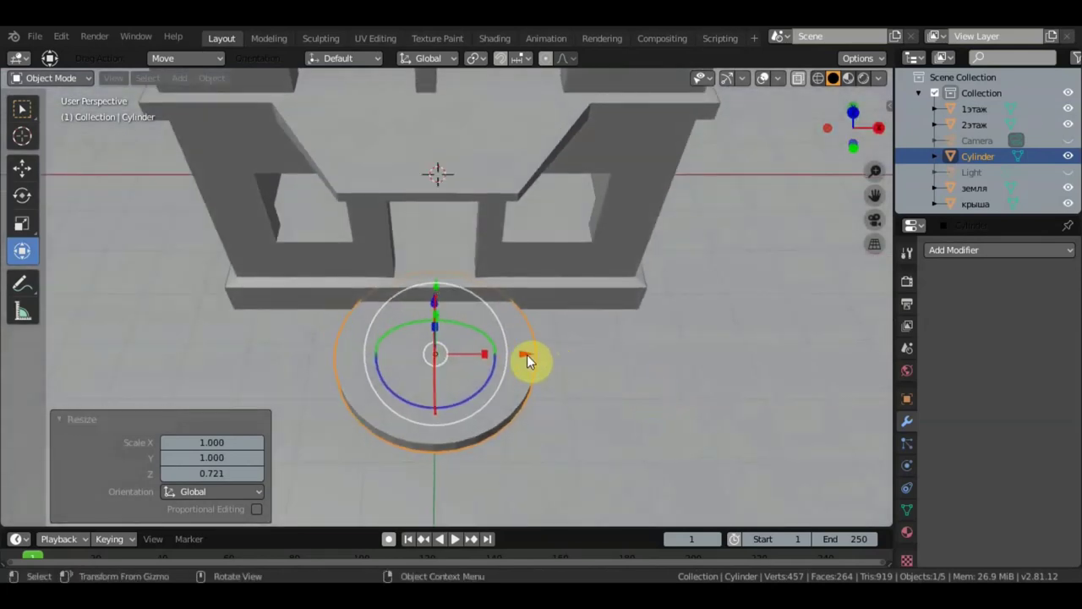
pyautogui.moveTo(473, 314); pyautogui.dragTo(414, 314, button='middle')
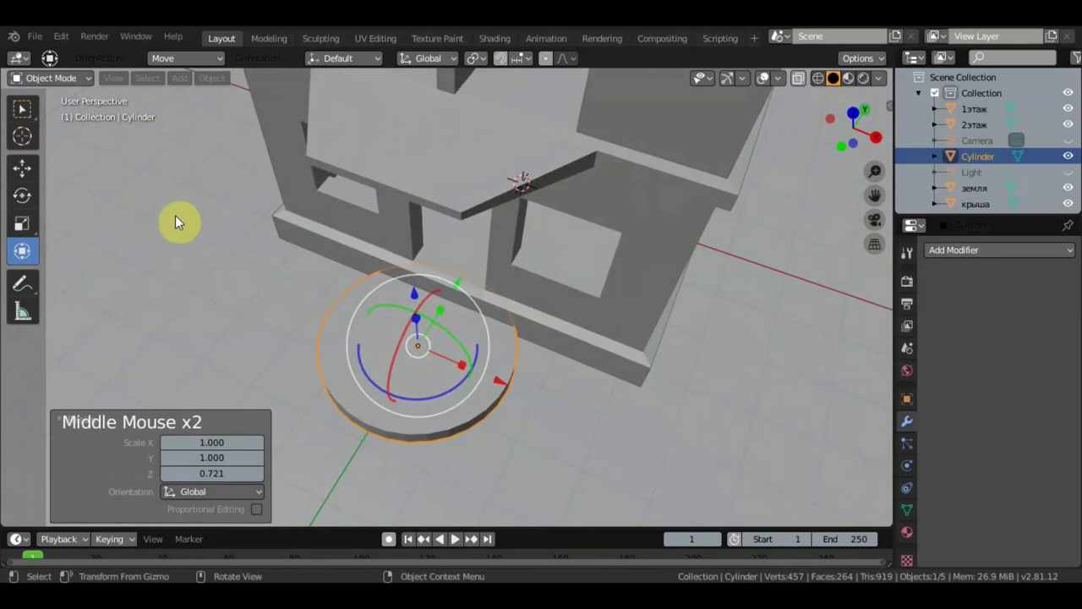
# - Enter Edit Mode on the cylinder and hide the 2этаж and 1этаж objects
pyautogui.click(73, 78)
pyautogui.click(84, 115)
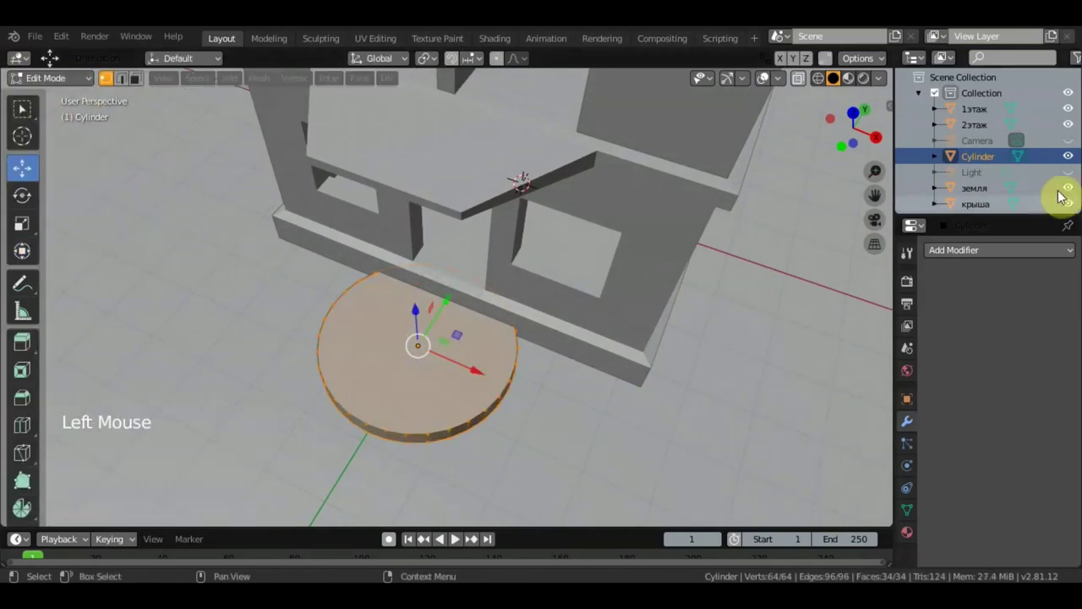
pyautogui.click(1067, 125)
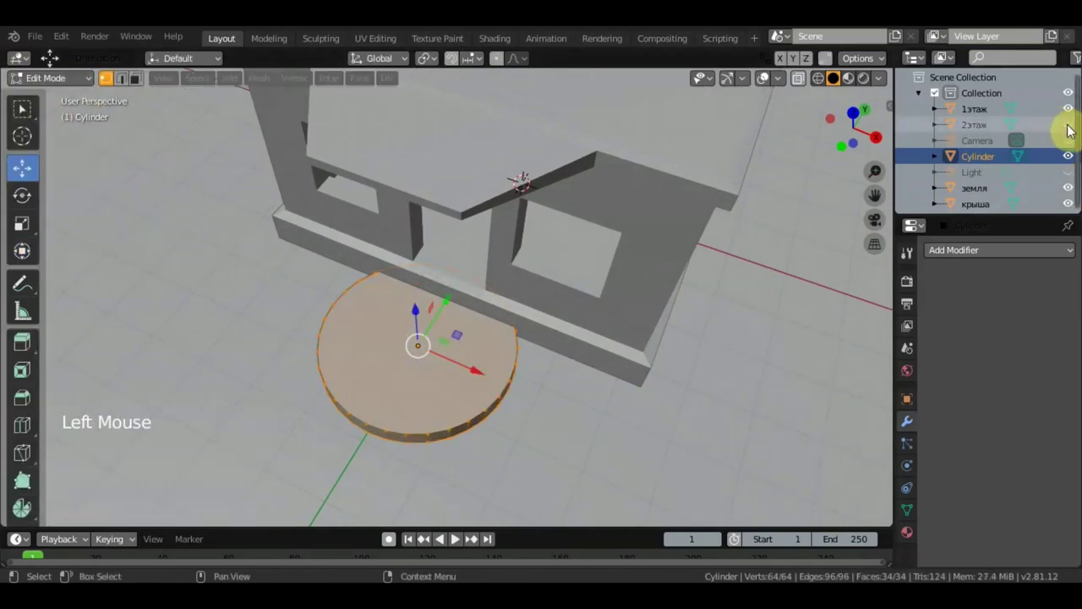
pyautogui.click(1067, 109)
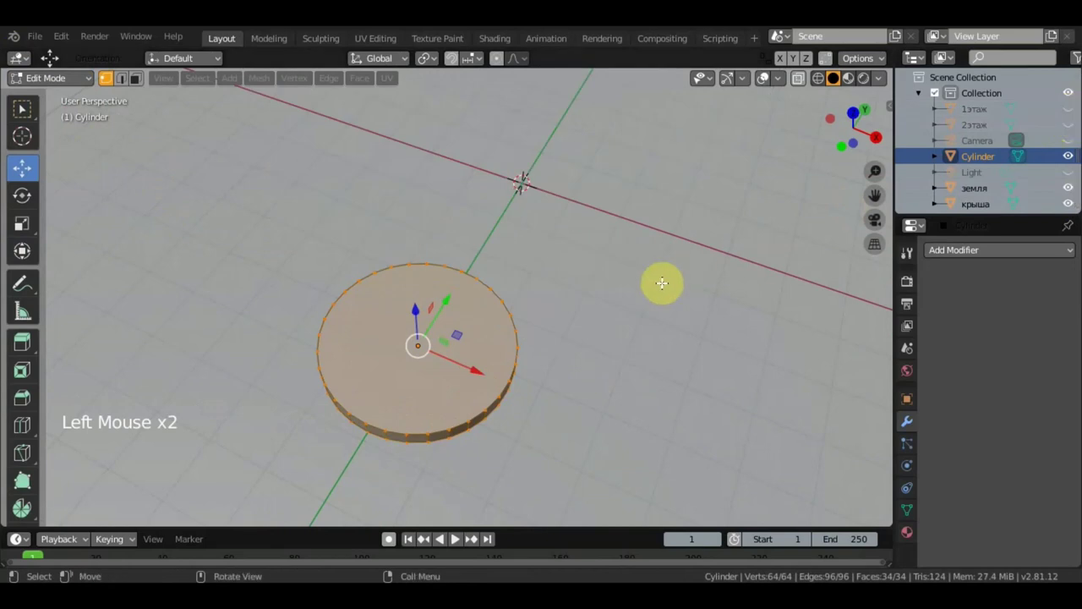
# - Select the disc's top face in face selection mode and inset it by about 0.214 m
pyautogui.moveTo(660, 282); pyautogui.dragTo(478, 339, button='middle')
pyautogui.scroll(3, 484, 314)
pyautogui.moveTo(500, 375)
pyautogui.mouseDown(button='middle')
pyautogui.moveTo(500, 389)
pyautogui.moveTo(493, 381)
pyautogui.mouseUp(button='middle')
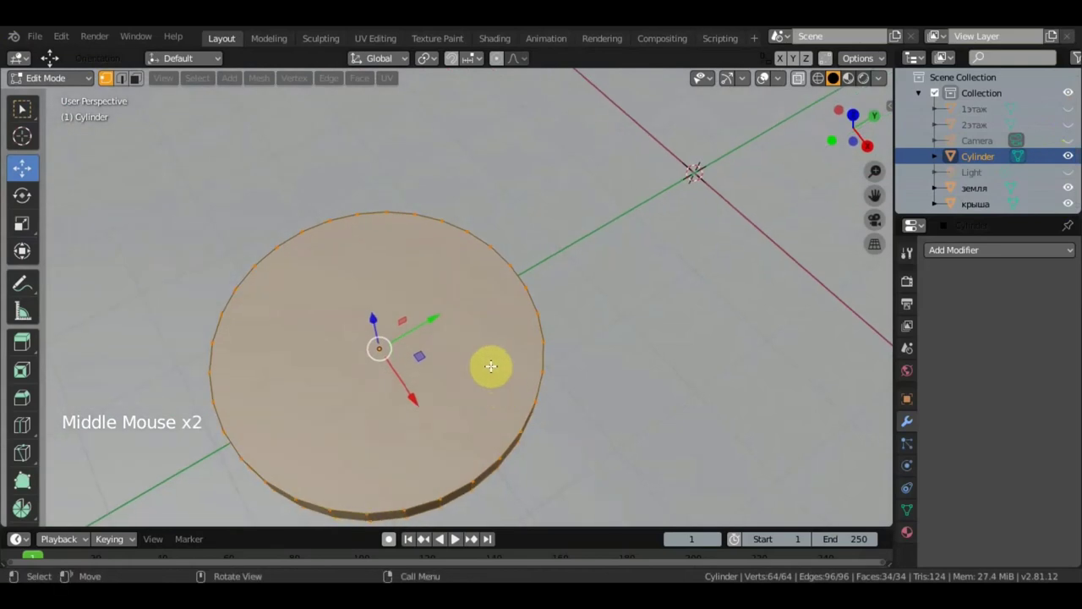
pyautogui.click(135, 79)
pyautogui.click(466, 341)
pyautogui.moveTo(468, 344); pyautogui.dragTo(437, 253, button='middle')
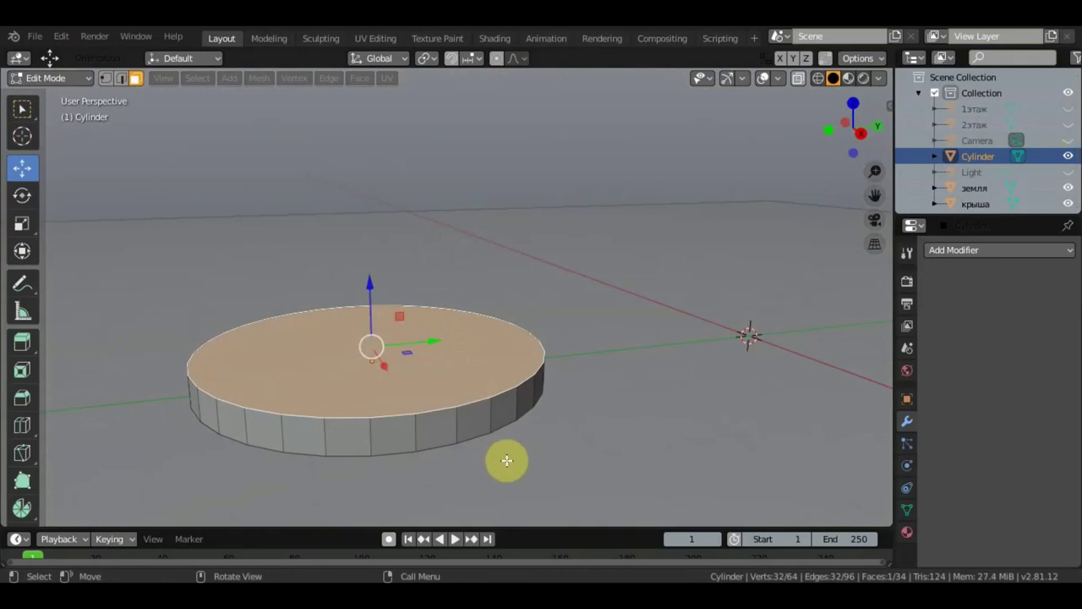
pyautogui.press('i')
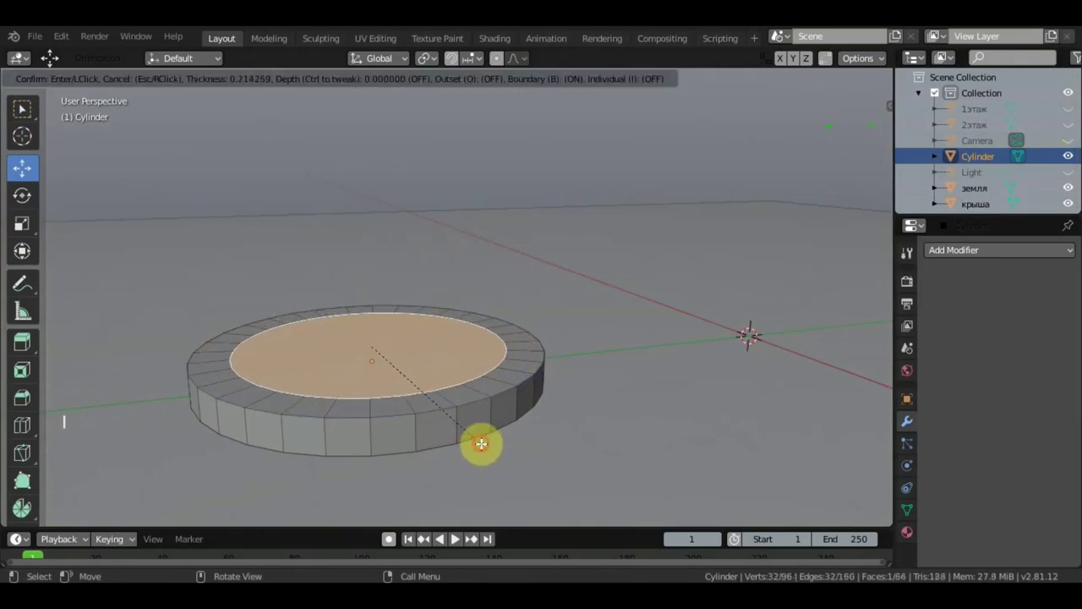
pyautogui.click(481, 443)
# - Extrude the inset top face upward about 0.203 m to form the second round step
pyautogui.press('e')
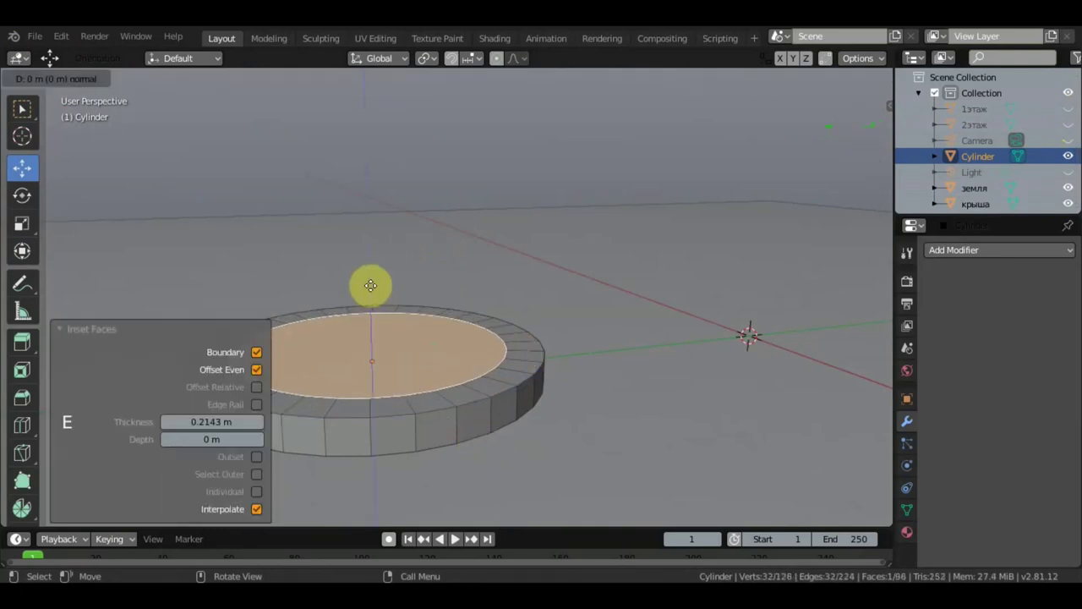
pyautogui.rightClick(371, 285)
pyautogui.moveTo(365, 279); pyautogui.dragTo(366, 260)
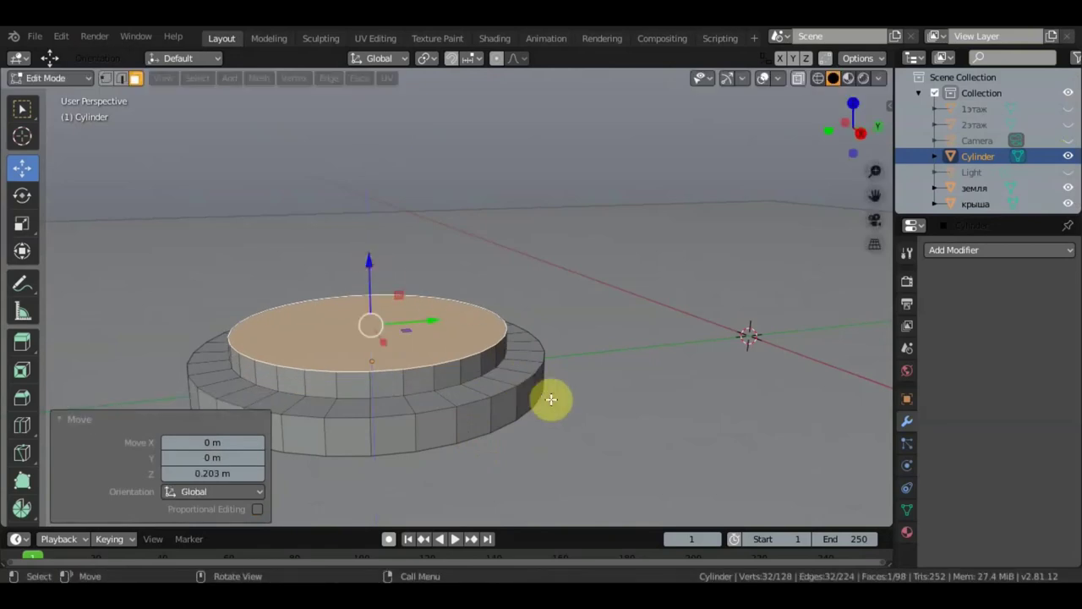
# - Inset the second step's top face by about 0.17 m and extrude it upward about 0.198 m as a third step
pyautogui.press('i')
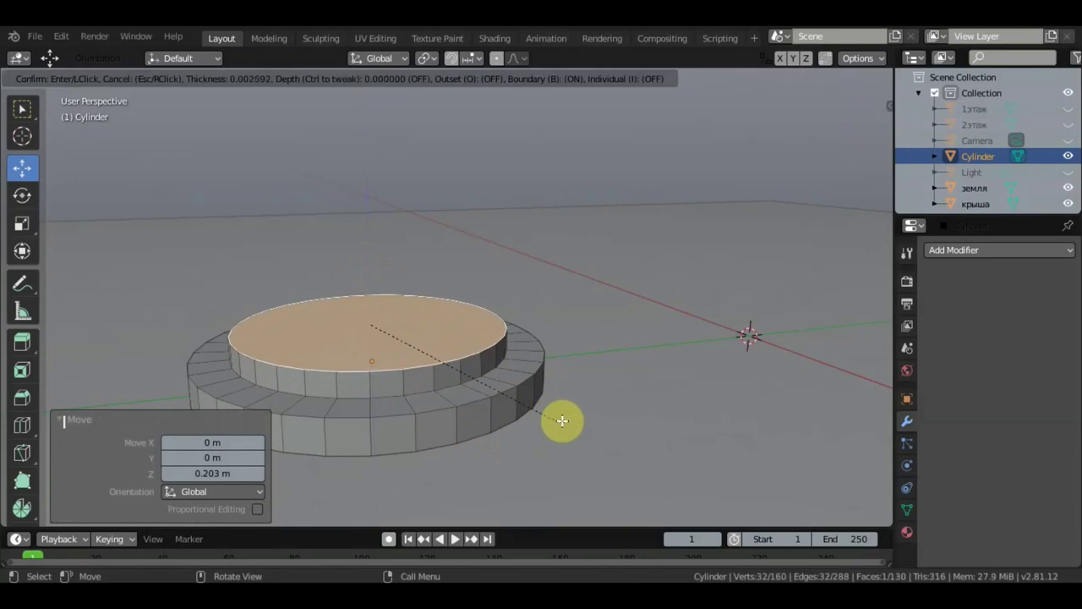
pyautogui.click(520, 381)
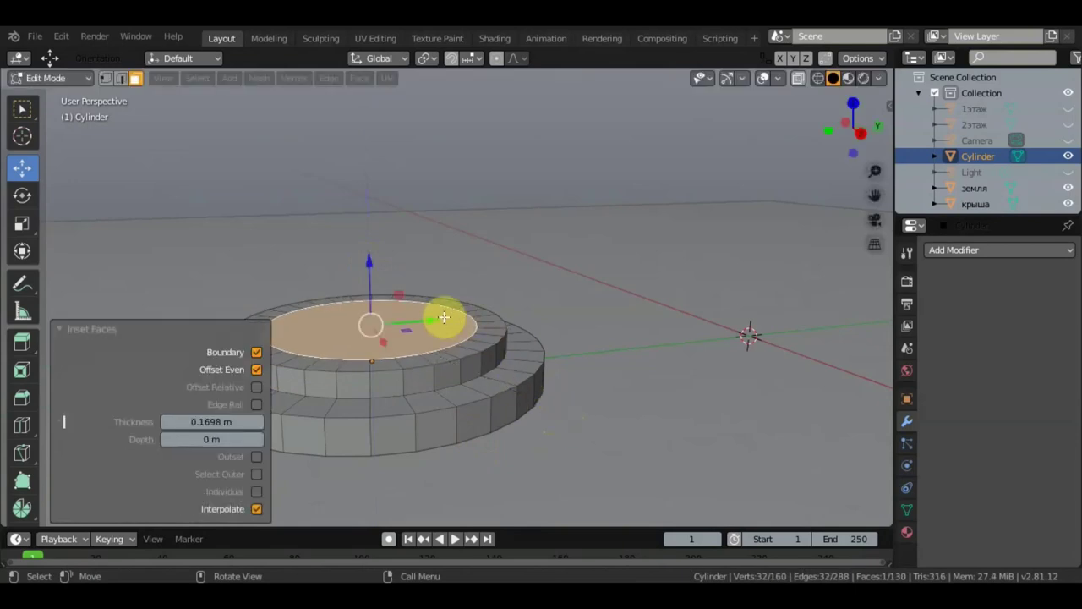
pyautogui.press('e')
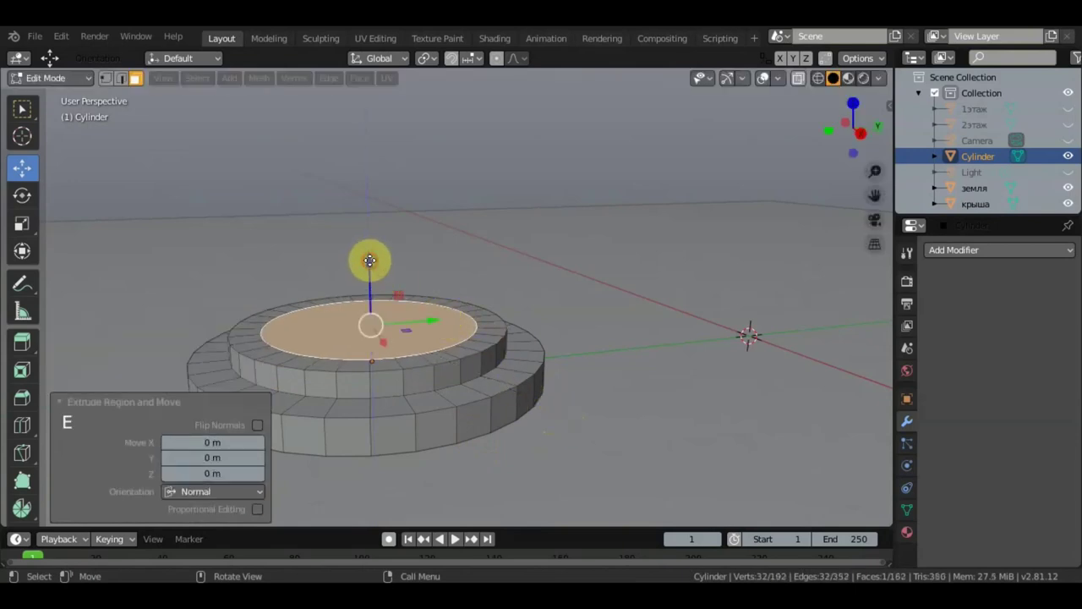
pyautogui.click(372, 240)
# - View the round steps from above, switch to vertex selection mode and clear the selection
pyautogui.moveTo(380, 248); pyautogui.dragTo(522, 374, button='middle')
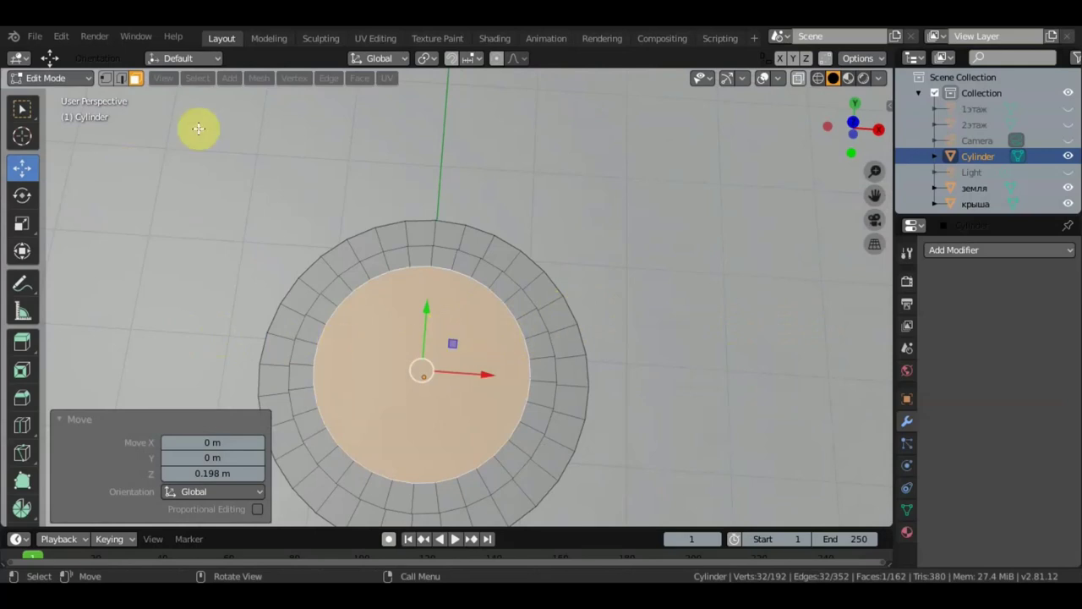
pyautogui.click(106, 79)
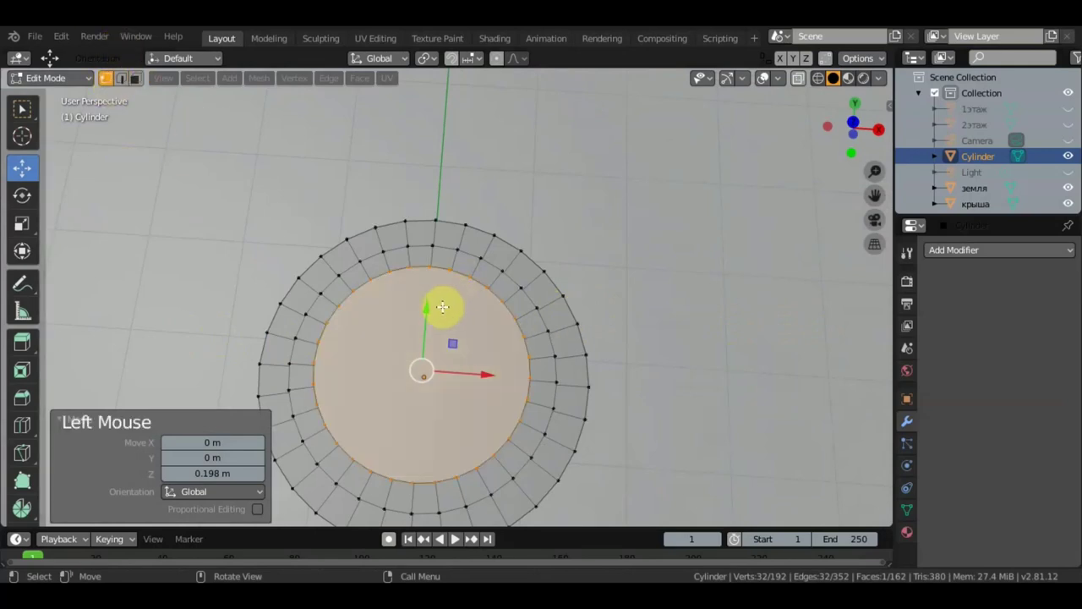
pyautogui.moveTo(442, 307); pyautogui.dragTo(438, 316, button='middle')
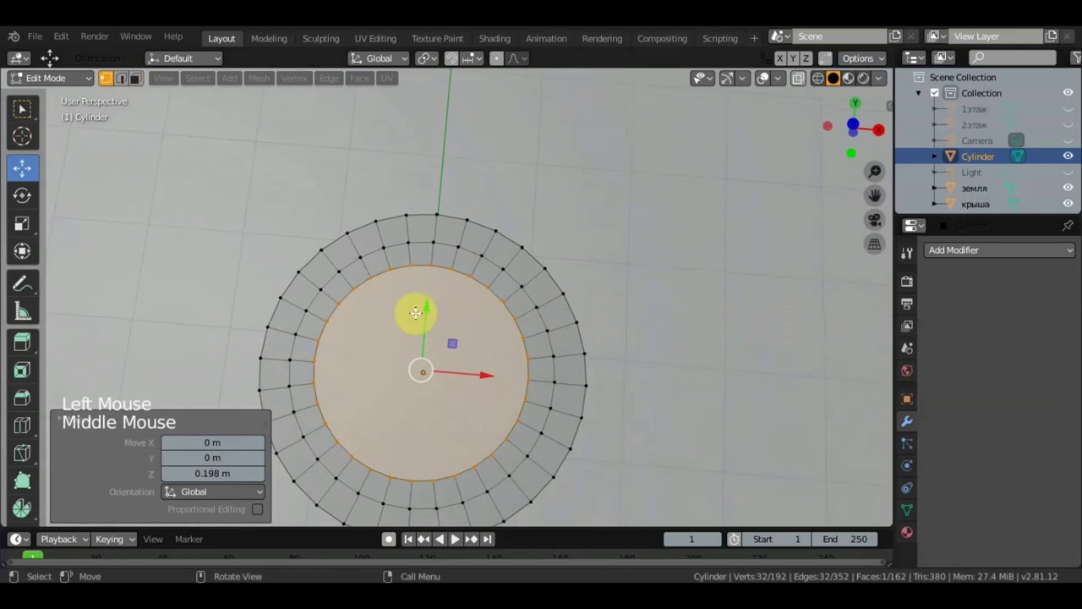
pyautogui.click(157, 159)
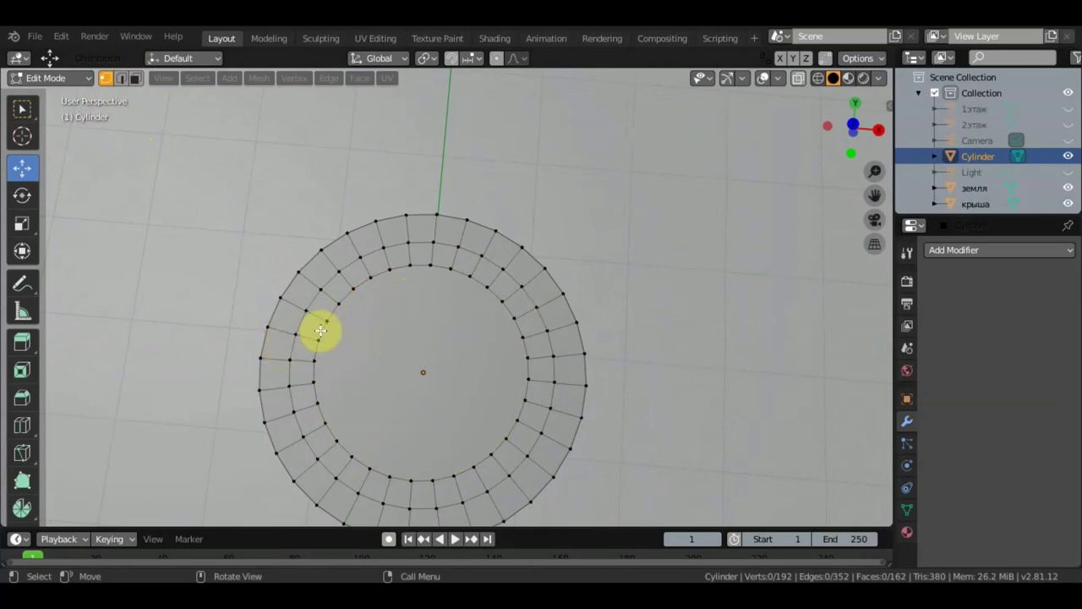
# - Temporarily show the 1этаж object to examine how the round steps meet the entrance base, and hide it again
pyautogui.press('KP_7')
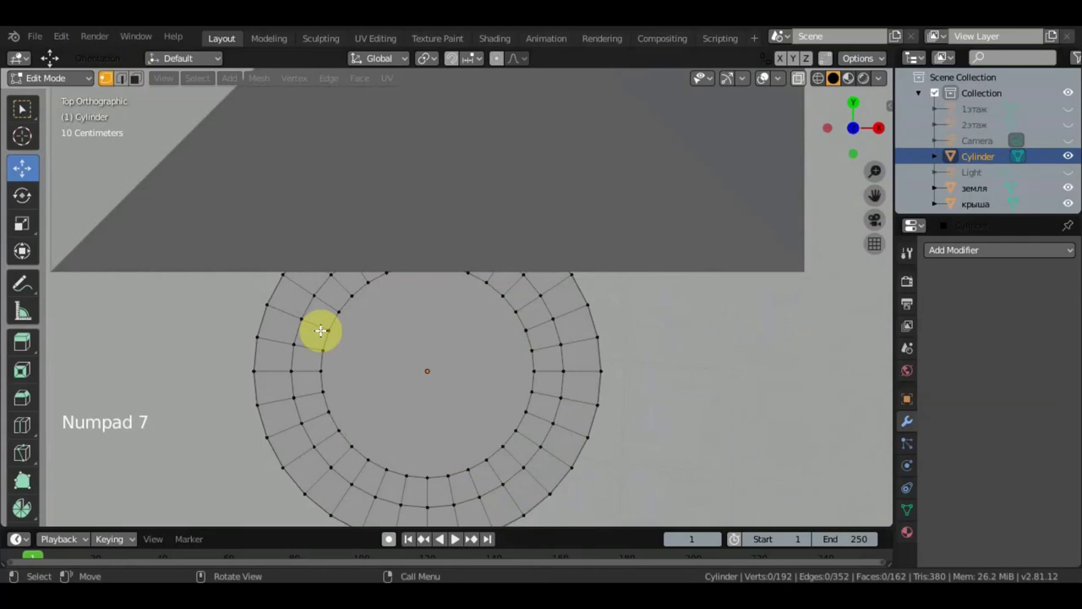
pyautogui.click(1069, 110)
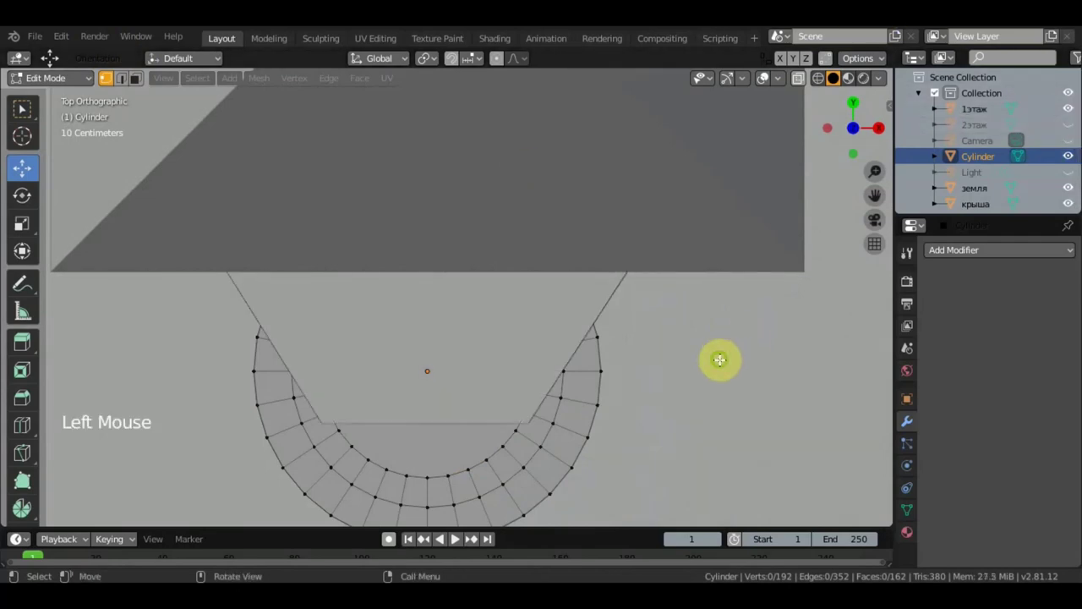
pyautogui.moveTo(718, 358); pyautogui.dragTo(717, 307, button='middle')
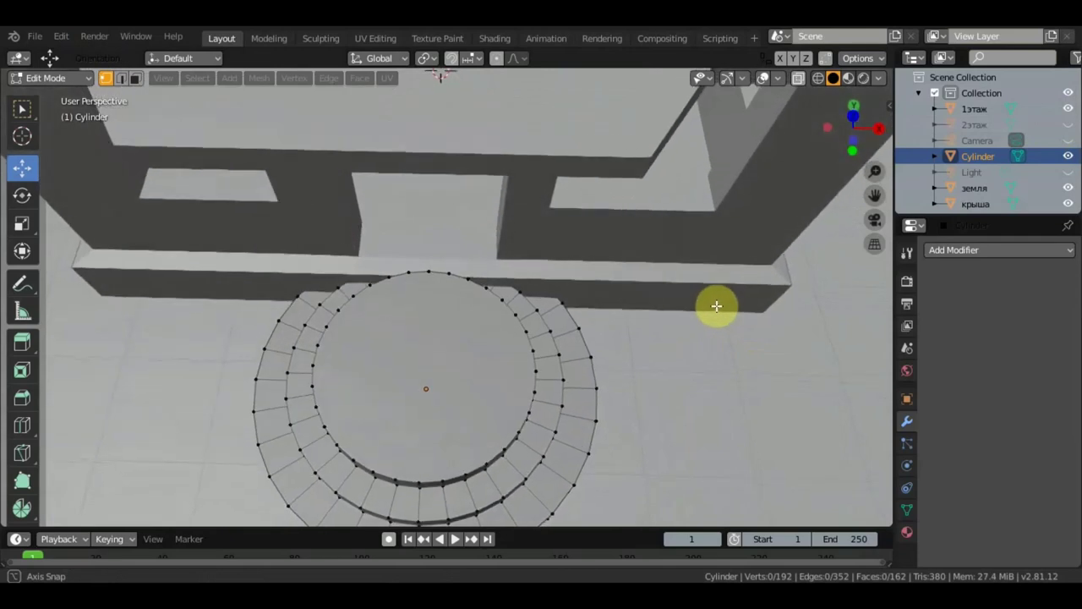
pyautogui.click(1068, 110)
pyautogui.moveTo(603, 338); pyautogui.dragTo(606, 348, button='middle')
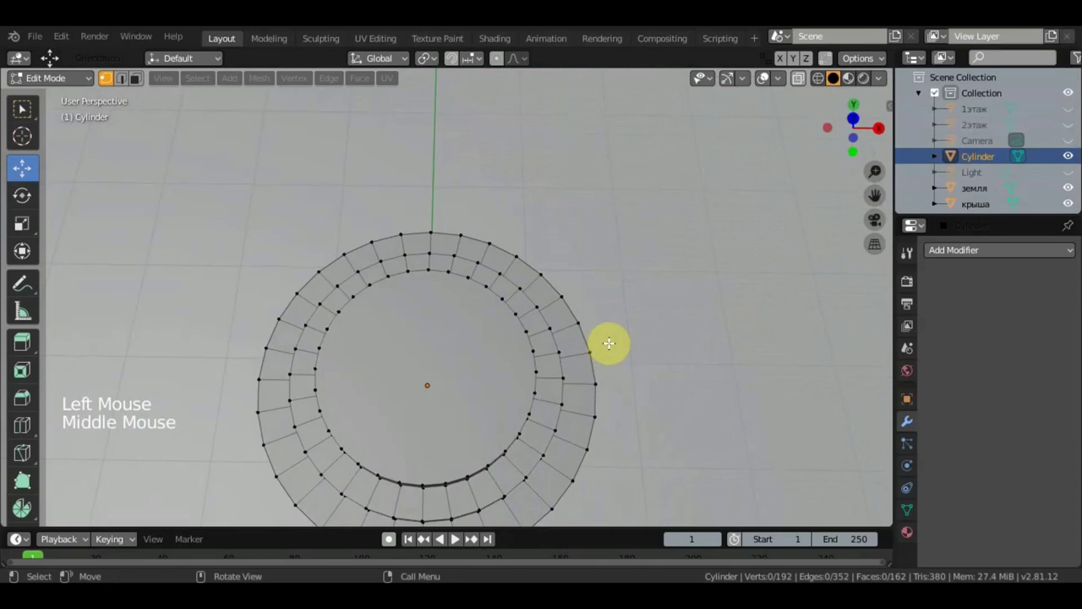
# - Hide the крыша object and view the round steps from directly above
pyautogui.press('KP_7')
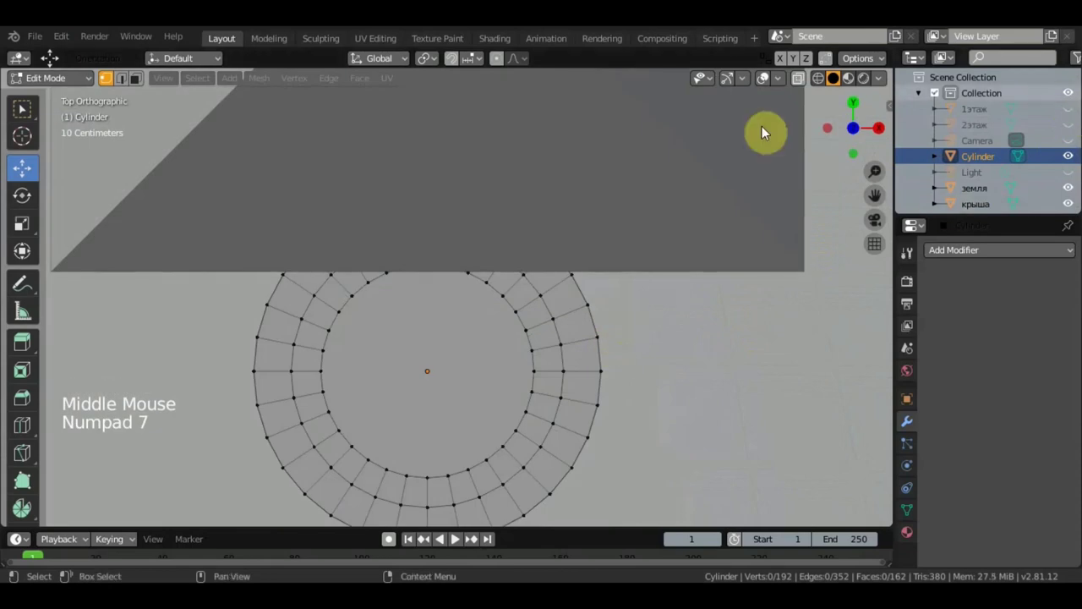
pyautogui.scroll(-3, 611, 195)
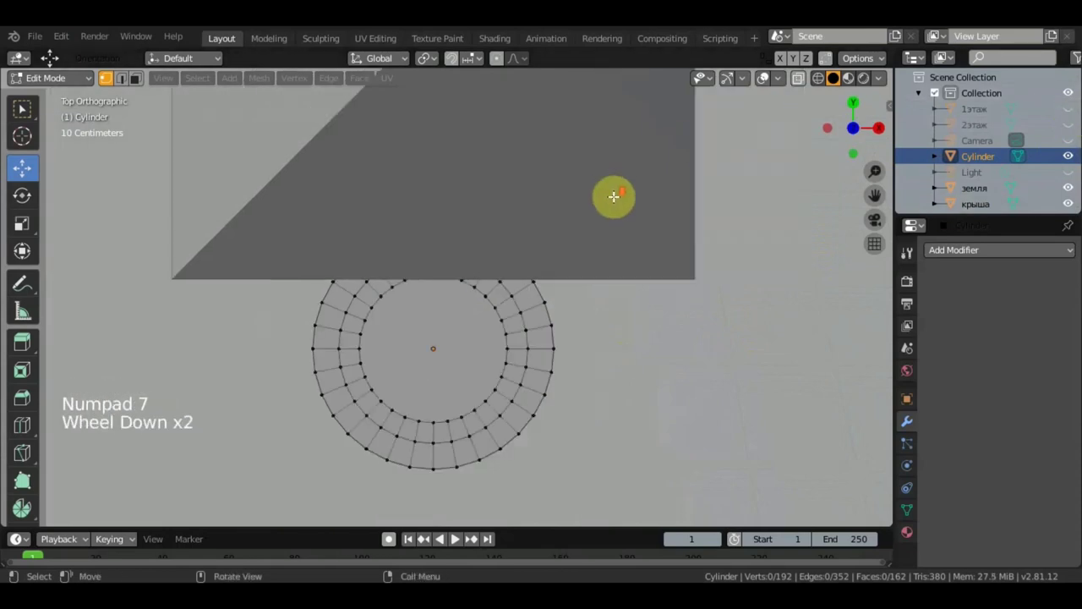
pyautogui.click(1068, 204)
pyautogui.scroll(2, 575, 318)
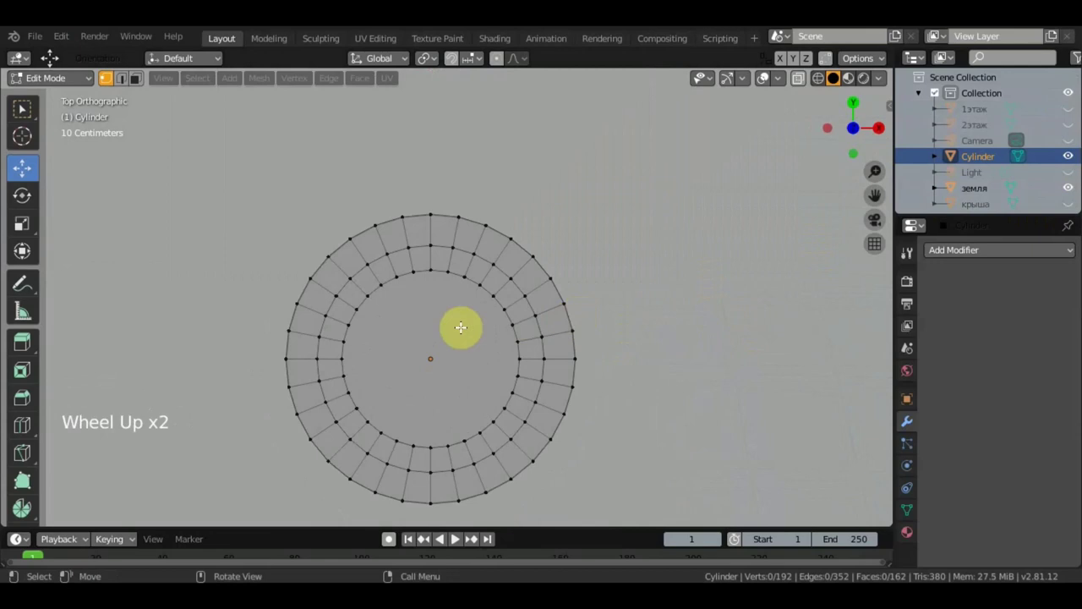
# - Knife-cut a line across the top and second steps, slightly on the house side of the cylinder's centre
pyautogui.press('k')
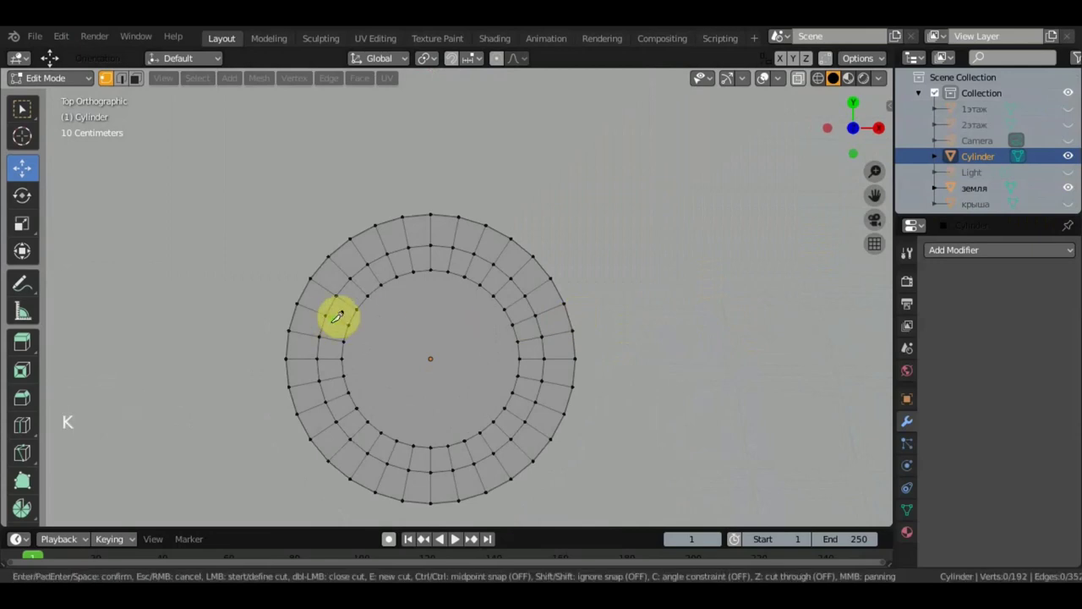
pyautogui.click(293, 328)
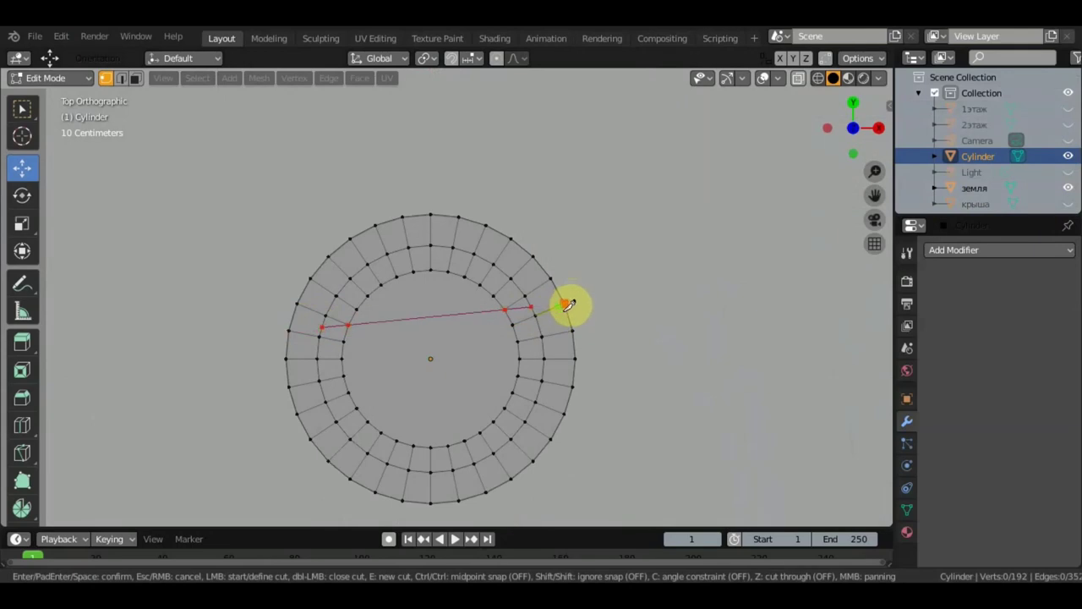
pyautogui.press('Return')
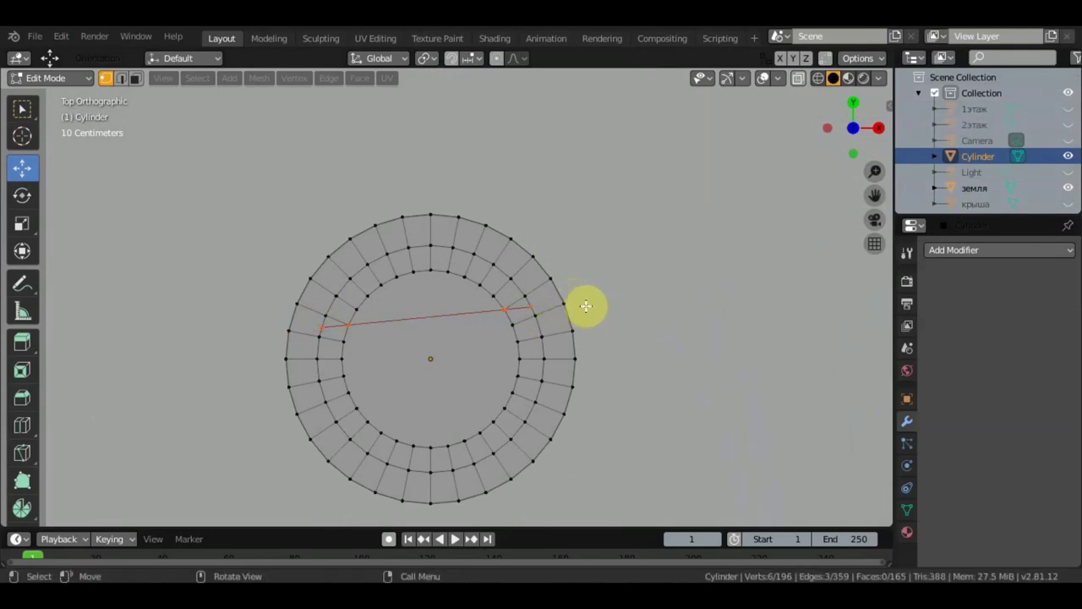
# - Extend the knife cut on the +X side across the lowest step's tread to its outer edge
pyautogui.scroll(2, 586, 307)
pyautogui.moveTo(551, 336); pyautogui.dragTo(362, 297, button='middle')
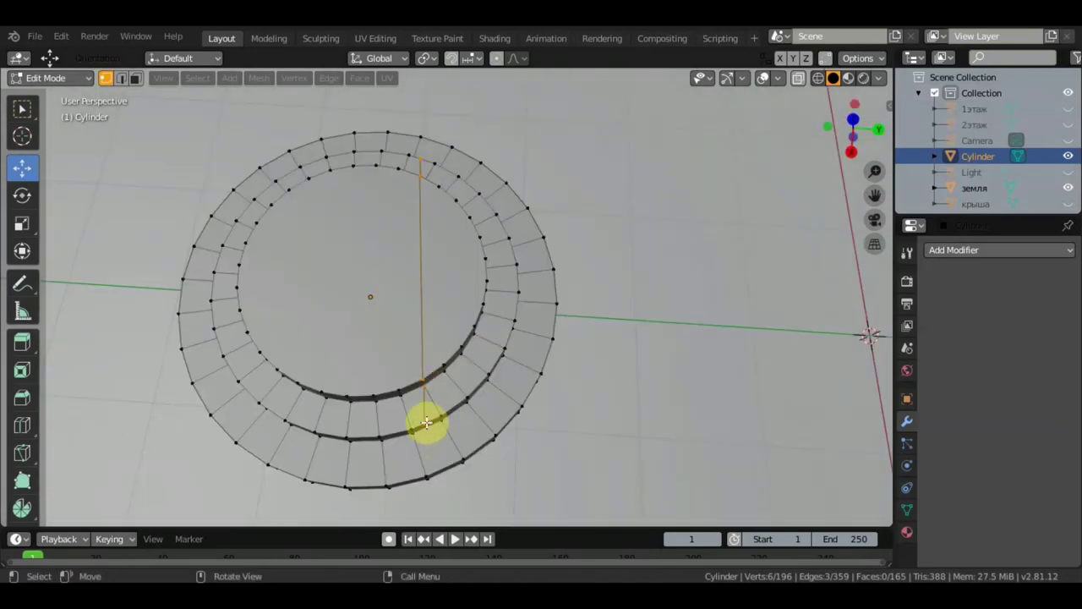
pyautogui.press('k')
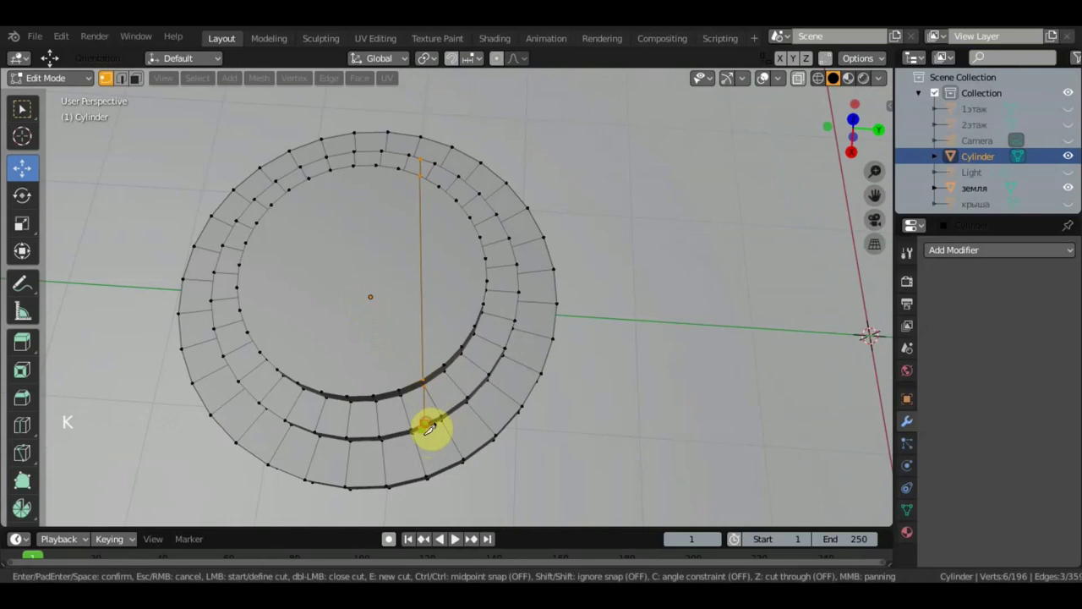
pyautogui.click(426, 426)
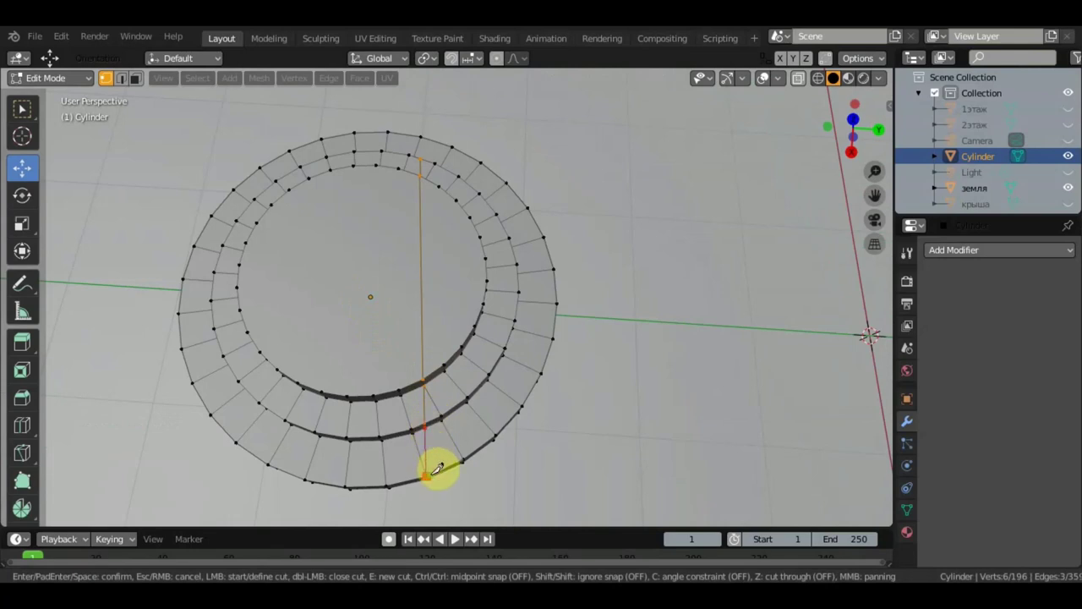
pyautogui.press('Return')
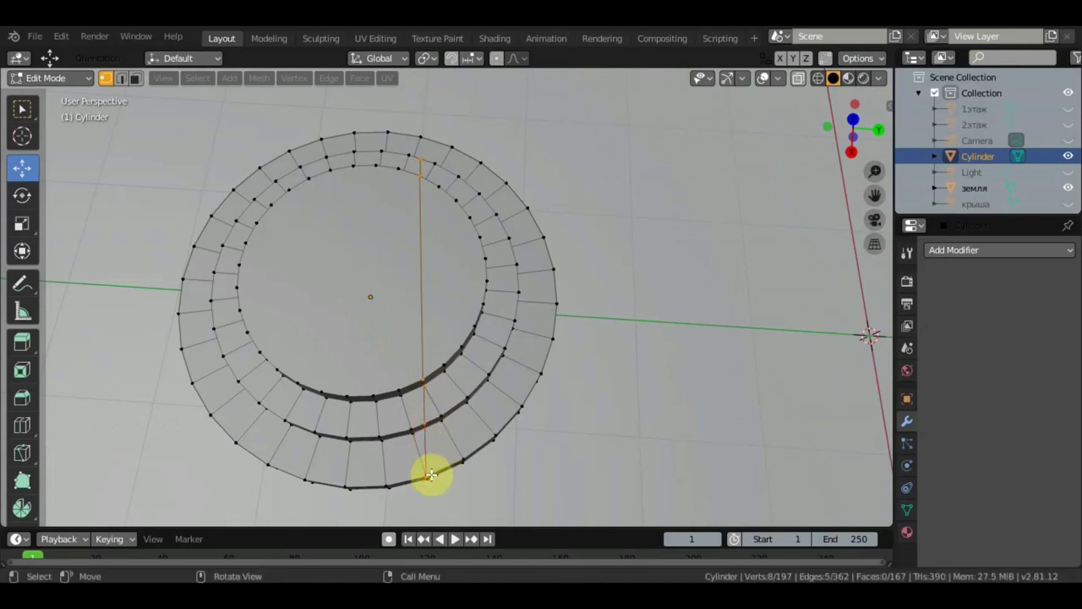
# - Extend the knife cut on the opposite, -X side across the lowest step's tread to its outer edge
pyautogui.moveTo(471, 411); pyautogui.dragTo(244, 374, button='middle')
pyautogui.moveTo(560, 411); pyautogui.dragTo(521, 305, button='middle')
pyautogui.scroll(-2, 493, 408)
pyautogui.scroll(1, 519, 304)
pyautogui.scroll(3, 519, 304)
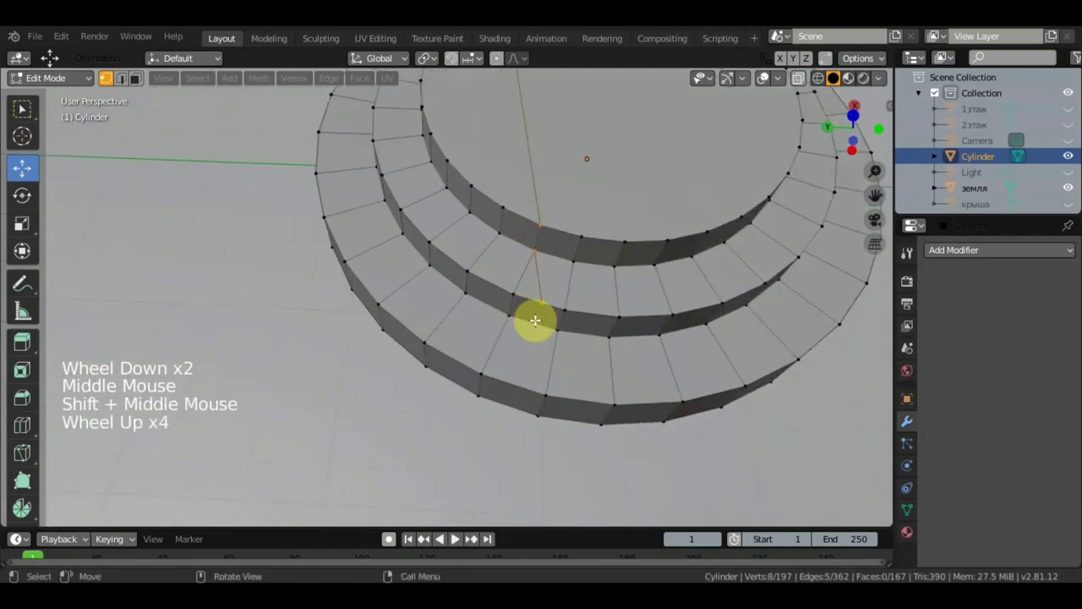
pyautogui.press('k')
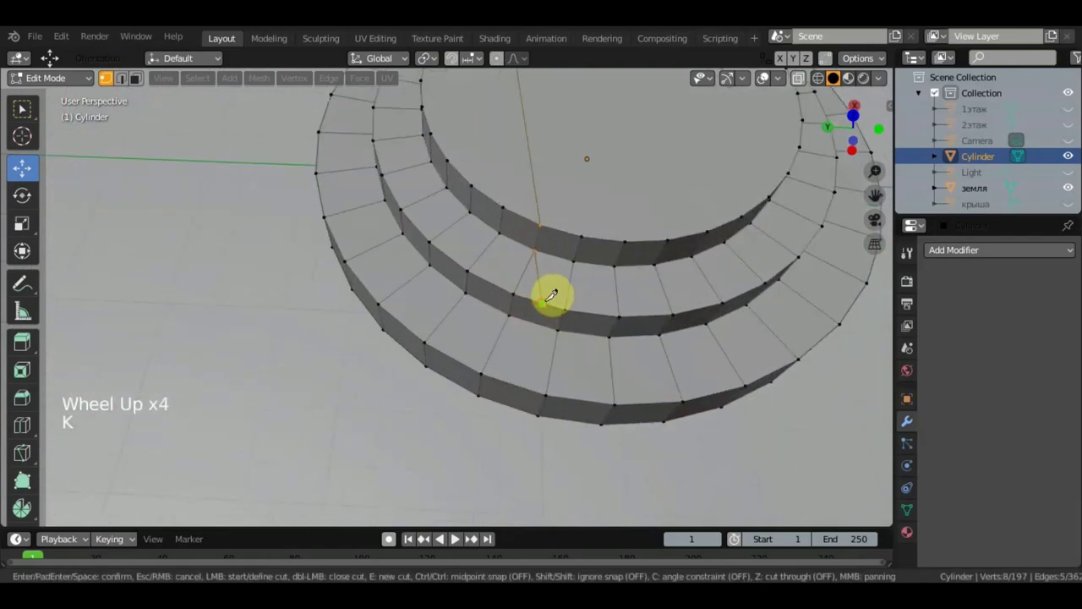
pyautogui.click(543, 301)
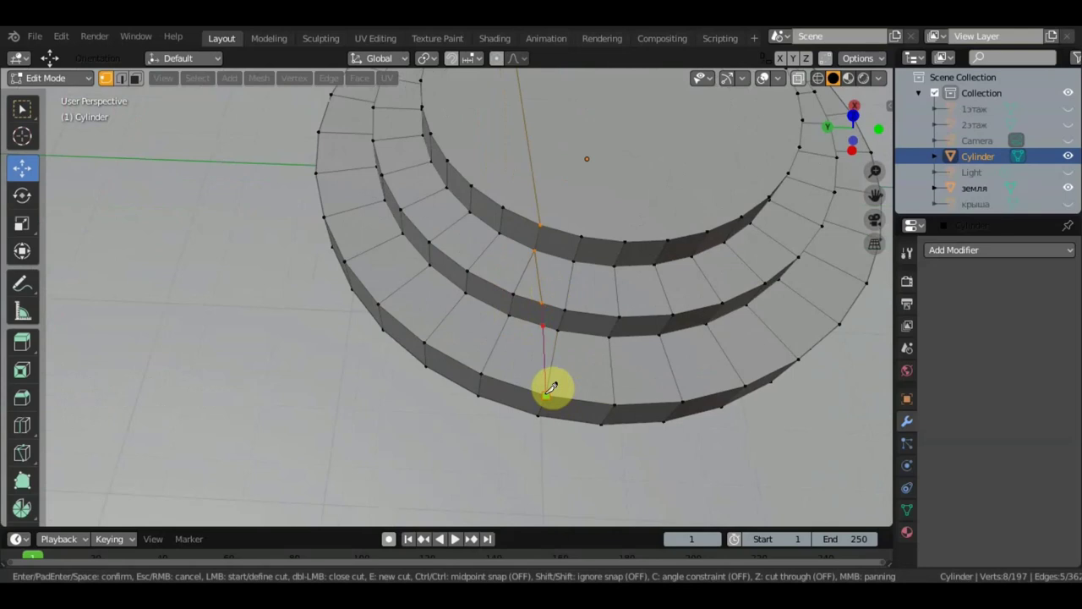
pyautogui.click(548, 391)
pyautogui.press('Return')
pyautogui.scroll(-4, 624, 348)
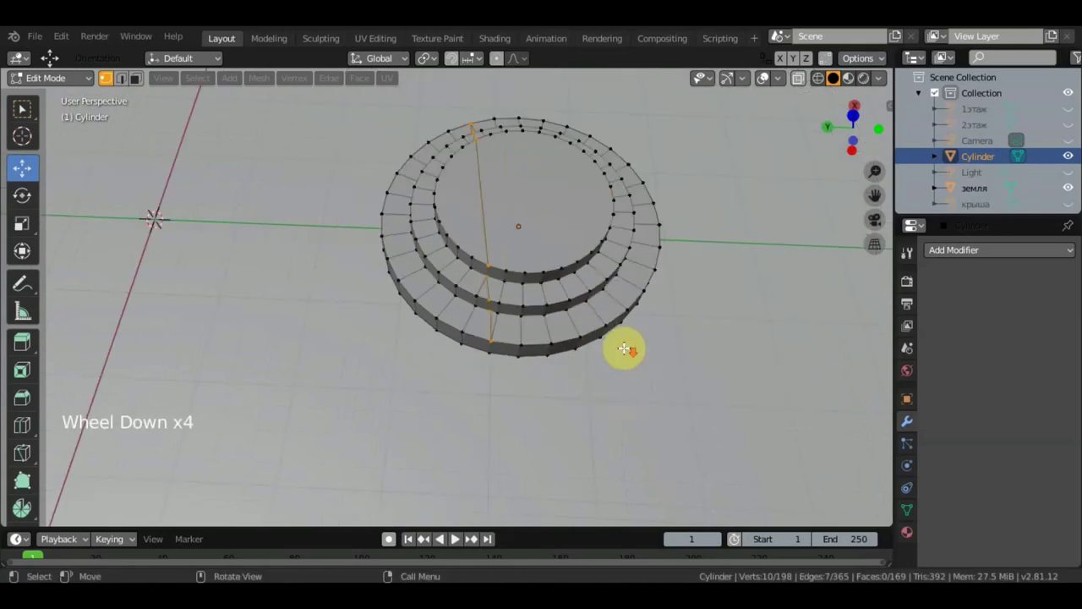
# - Inspect the full cut line from above, activate the Select Box tool, switch to wireframe shading and clear the selection
pyautogui.press('KP_7')
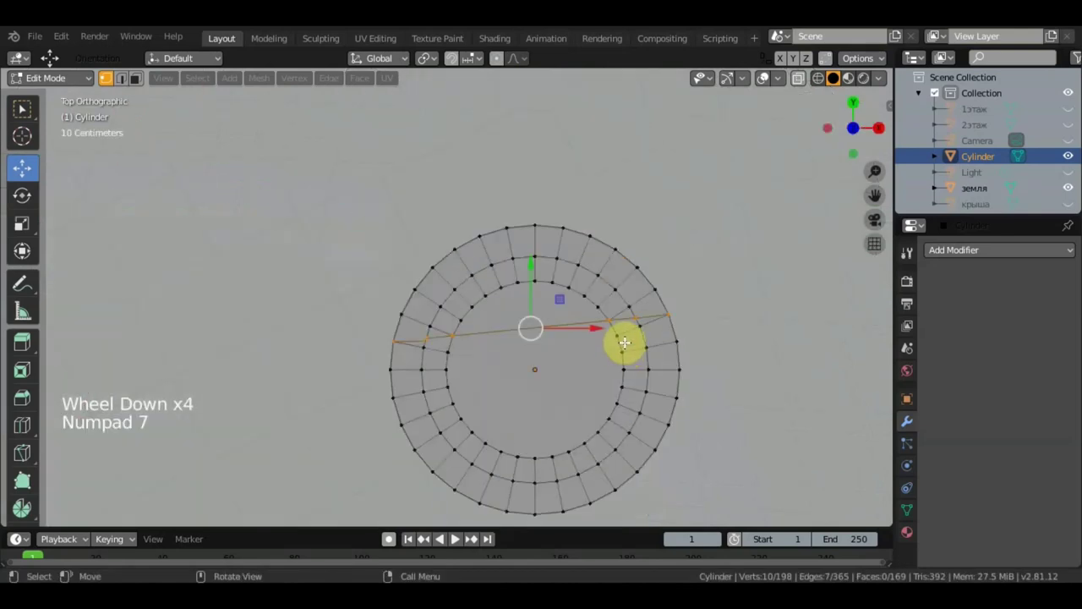
pyautogui.moveTo(394, 317); pyautogui.dragTo(431, 302, button='middle')
pyautogui.press('KP_7')
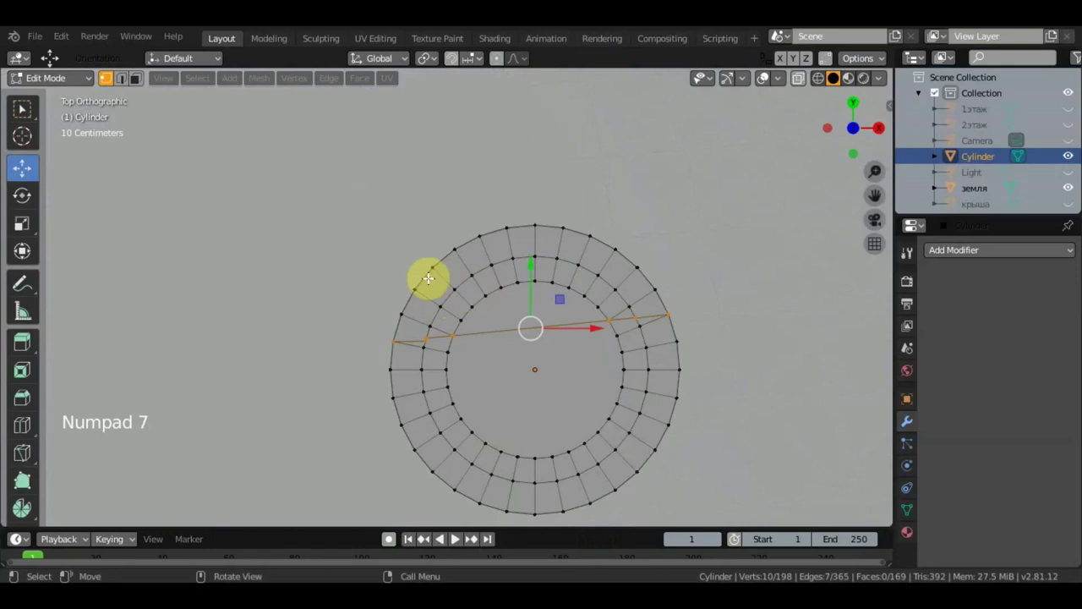
pyautogui.click(23, 108)
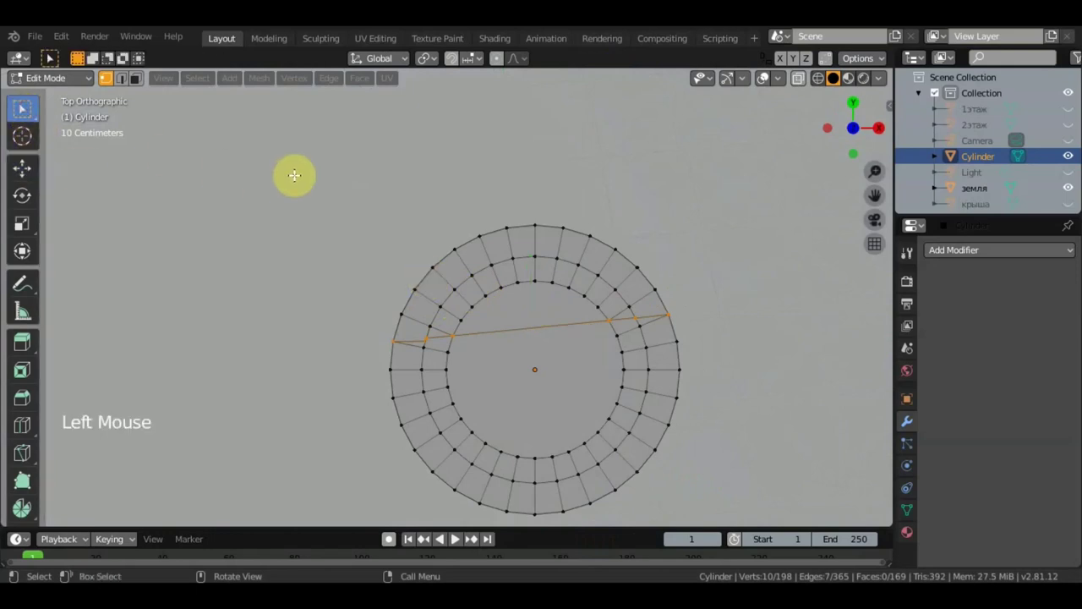
pyautogui.moveTo(702, 213)
pyautogui.mouseDown(button='middle')
pyautogui.moveTo(720, 220)
pyautogui.moveTo(711, 231)
pyautogui.moveTo(719, 221)
pyautogui.mouseUp(button='middle')
pyautogui.click(817, 78)
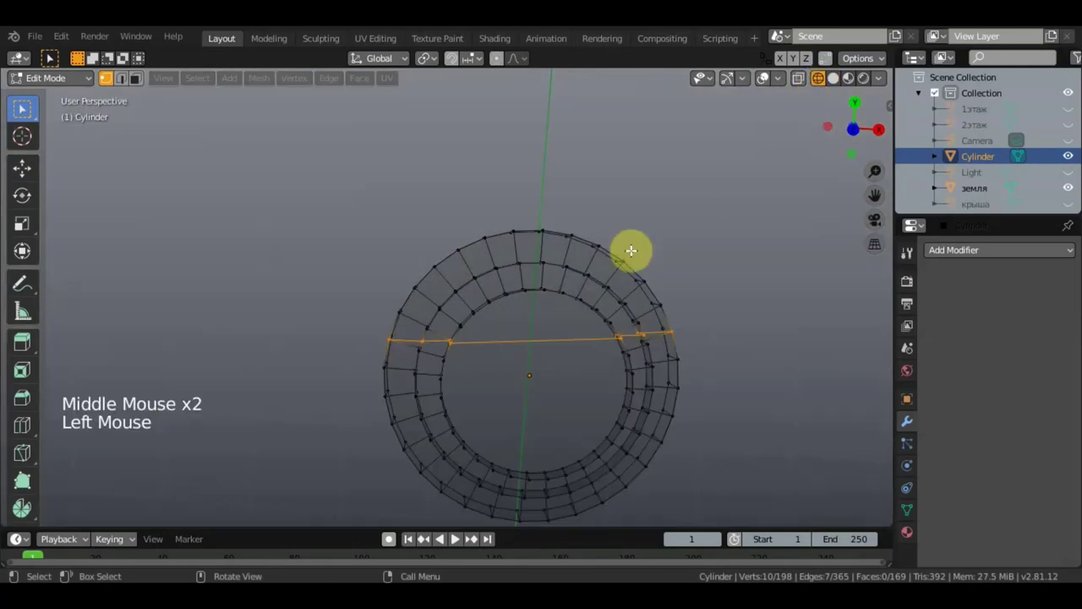
pyautogui.click(483, 185)
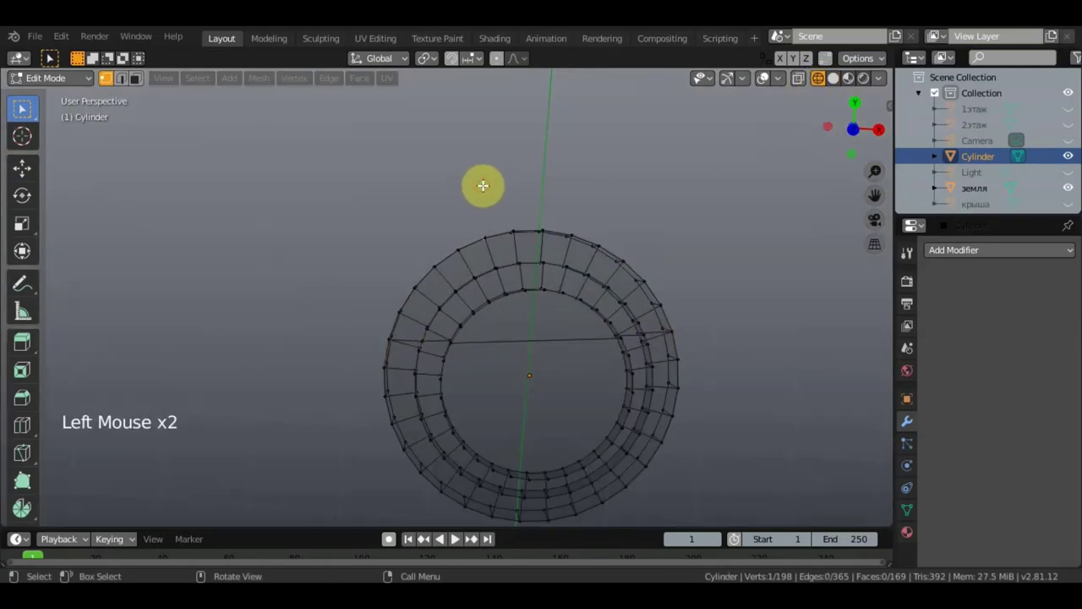
# - Box-select the step vertices on the house side of the cut line, adding the missed ones at its -X end
pyautogui.press('b')
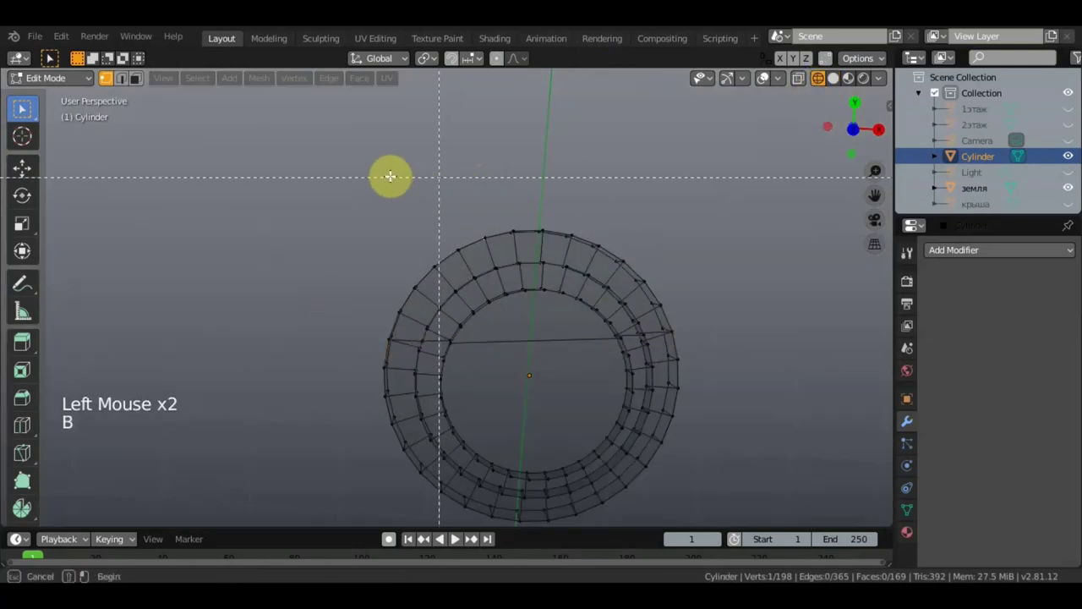
pyautogui.moveTo(280, 169); pyautogui.dragTo(717, 338)
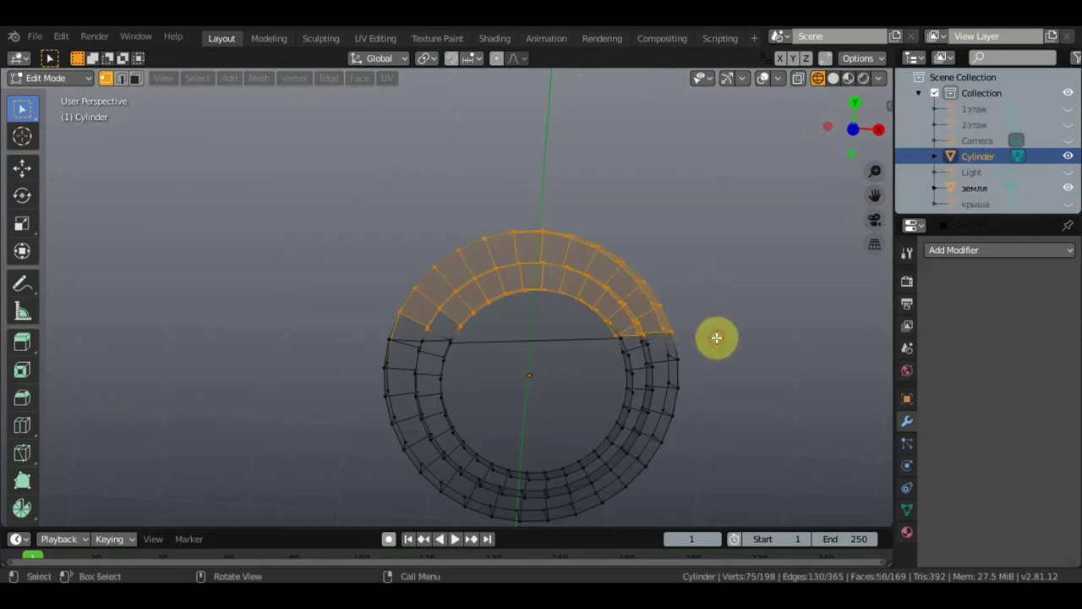
pyautogui.keyDown('shift'); pyautogui.moveTo(351, 254); pyautogui.dragTo(495, 338); pyautogui.keyUp('shift')
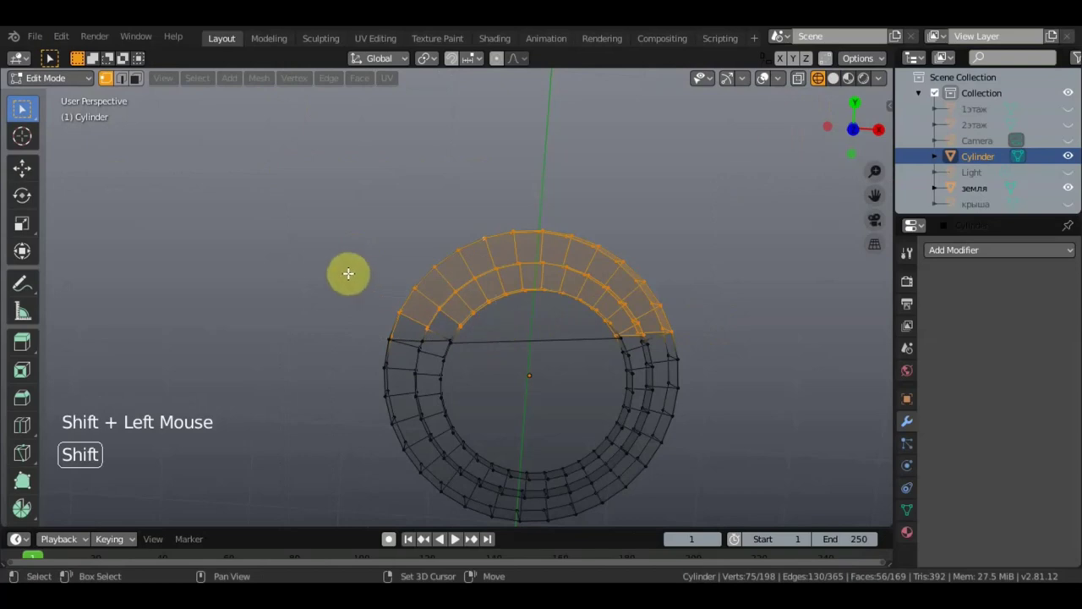
pyautogui.keyDown('shift'); pyautogui.moveTo(348, 273); pyautogui.dragTo(488, 341); pyautogui.keyUp('shift')
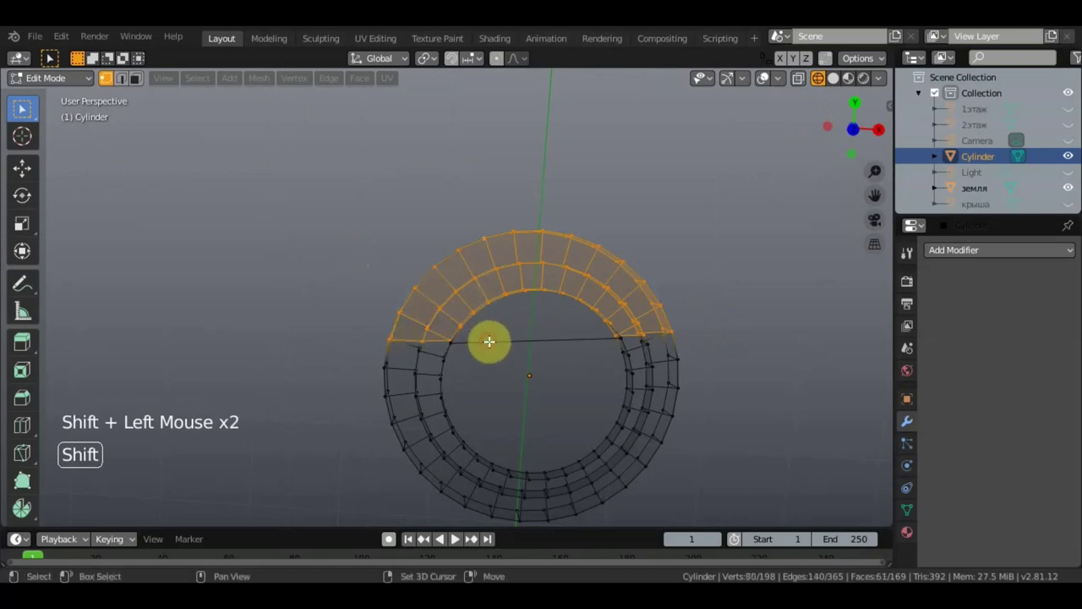
pyautogui.moveTo(532, 299); pyautogui.dragTo(553, 273, button='middle')
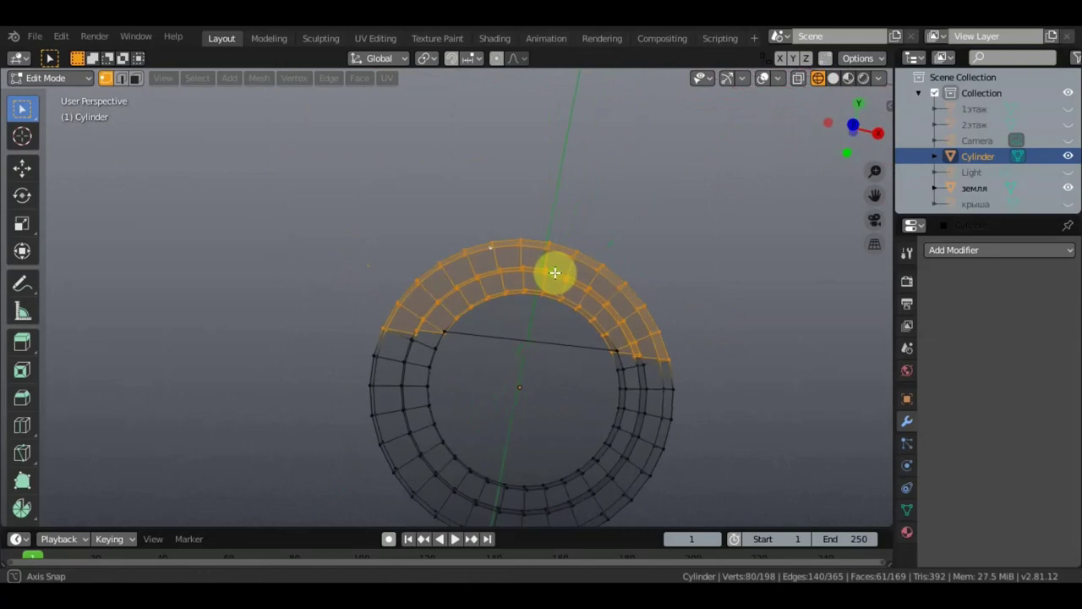
pyautogui.press('KP_7')
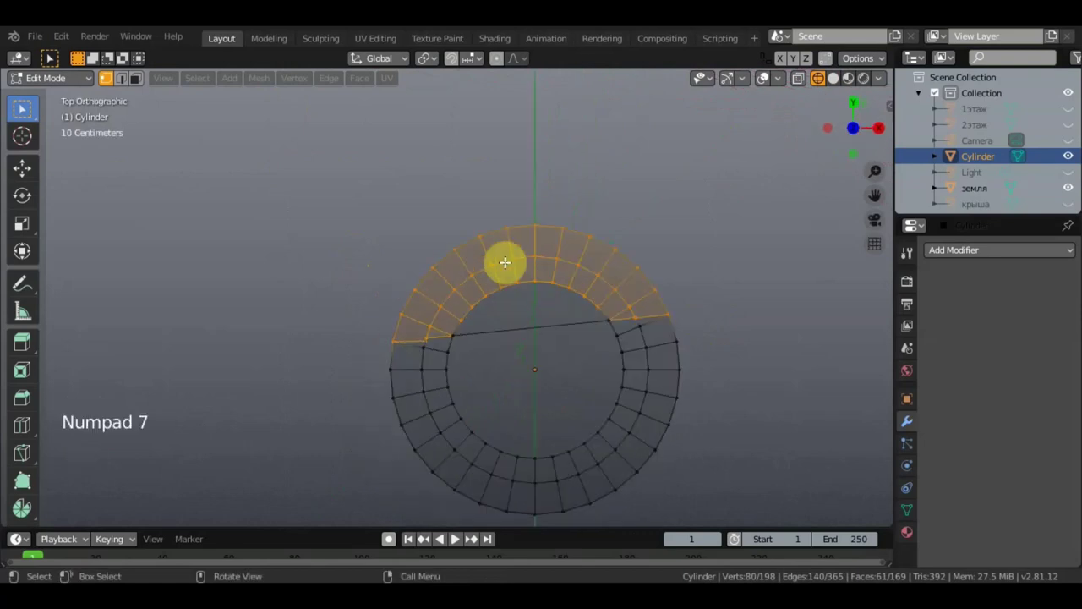
pyautogui.keyDown('shift'); pyautogui.moveTo(393, 205); pyautogui.dragTo(629, 322); pyautogui.keyUp('shift')
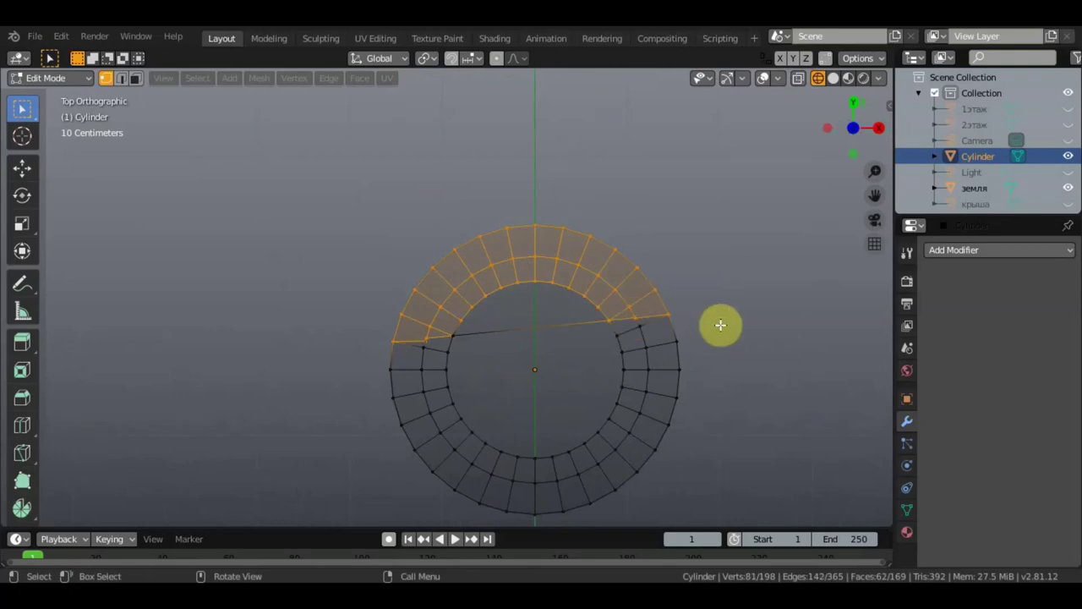
# - Try adding the remaining cut-line vertices to the selection from an angled view, and undo that addition
pyautogui.moveTo(719, 322)
pyautogui.mouseDown(button='middle')
pyautogui.moveTo(702, 338)
pyautogui.moveTo(715, 333)
pyautogui.mouseUp(button='middle')
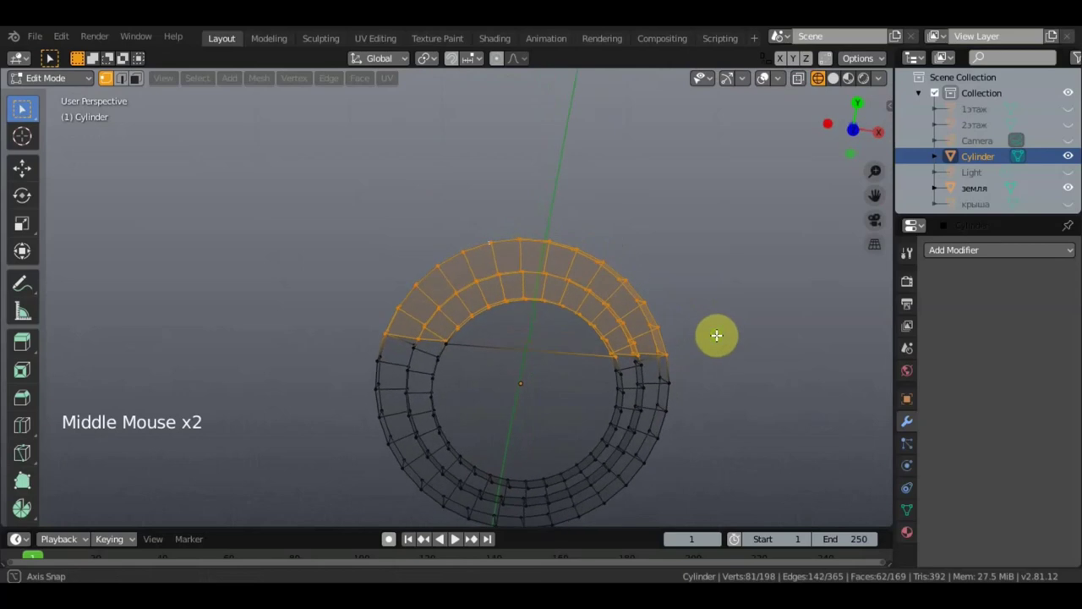
pyautogui.keyDown('shift'); pyautogui.moveTo(357, 215); pyautogui.dragTo(609, 347); pyautogui.keyUp('shift')
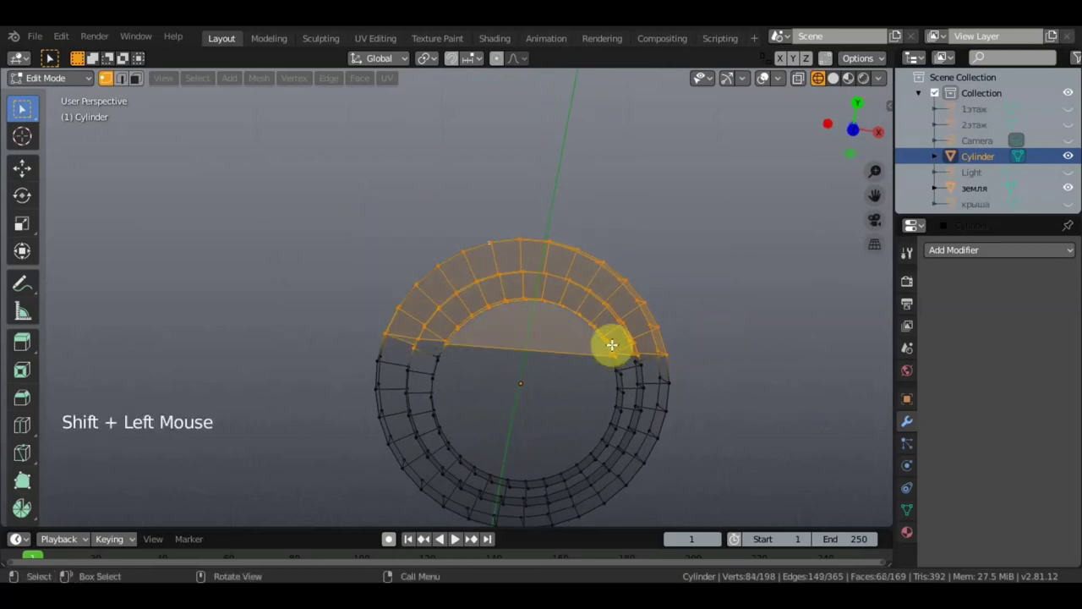
pyautogui.moveTo(748, 384); pyautogui.dragTo(756, 389)
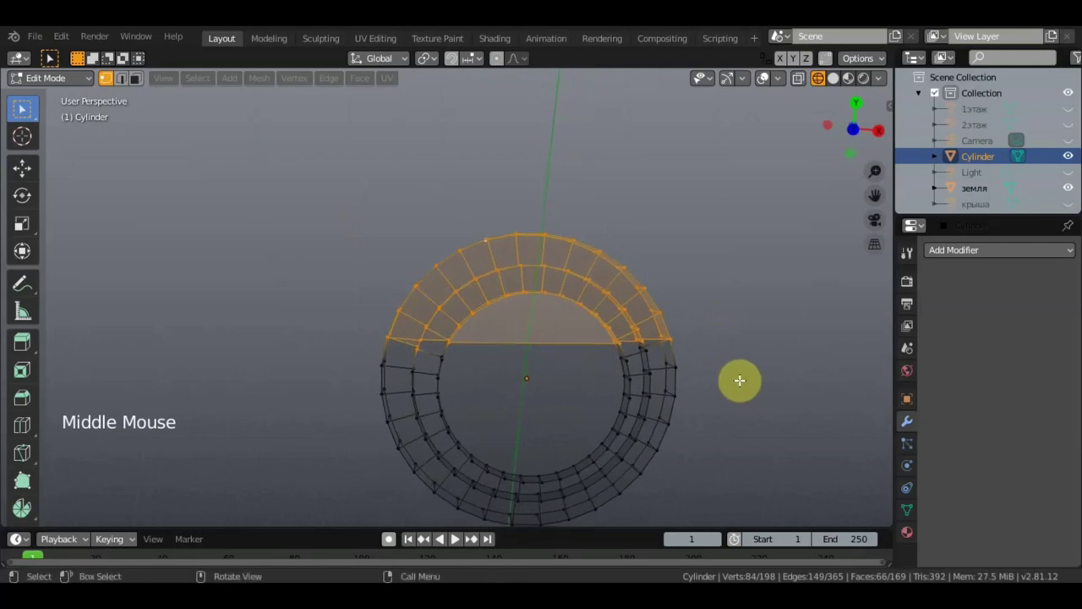
pyautogui.hotkey('ctrl', 'z')
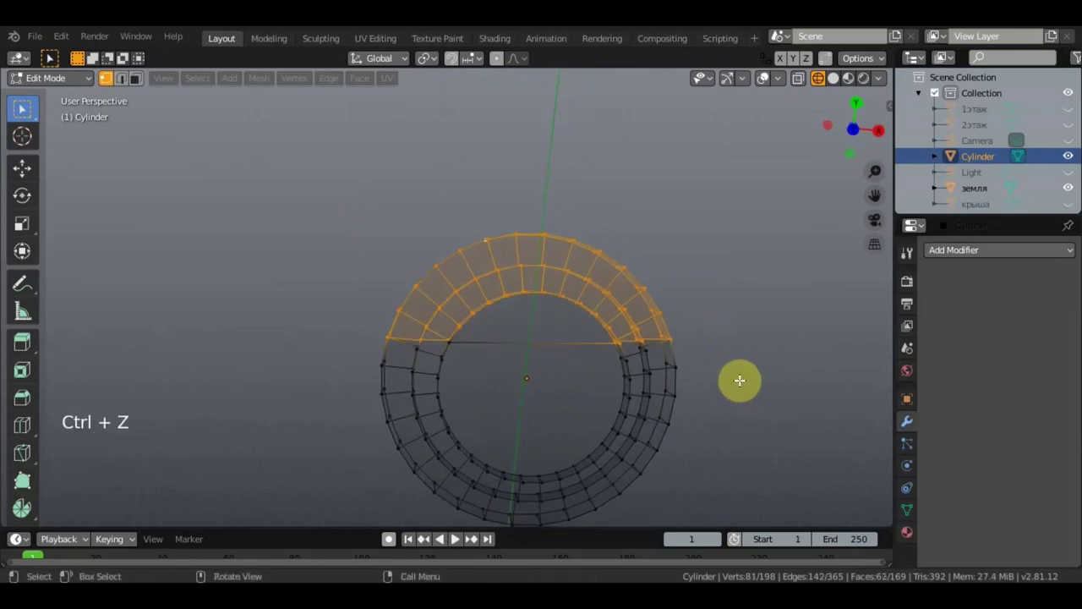
pyautogui.moveTo(748, 381)
pyautogui.mouseDown(button='middle')
pyautogui.moveTo(756, 375)
pyautogui.moveTo(739, 369)
pyautogui.moveTo(730, 386)
pyautogui.moveTo(742, 390)
pyautogui.moveTo(743, 380)
pyautogui.mouseUp(button='middle')
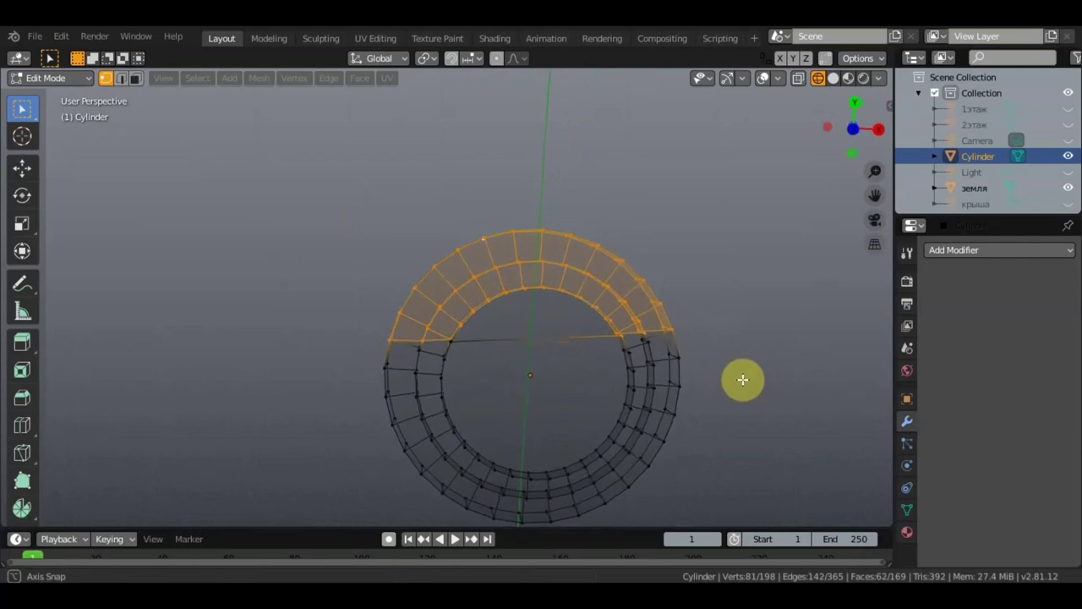
# - Delete the selected faces on the house side of the cut line and the loose arc edges left behind there
pyautogui.press('Delete')
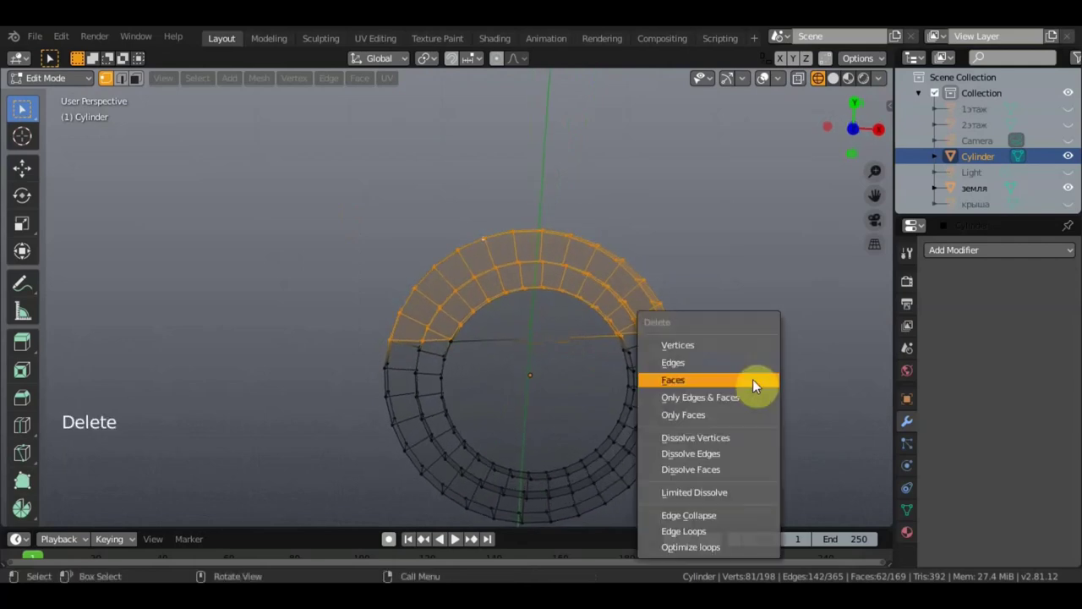
pyautogui.click(694, 381)
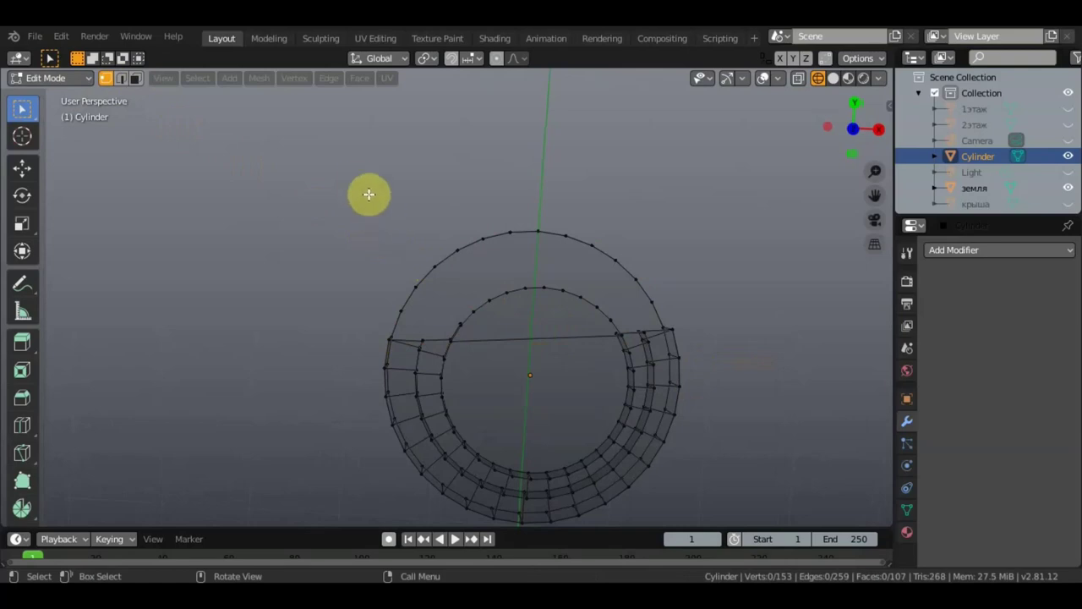
pyautogui.moveTo(361, 183); pyautogui.dragTo(695, 327)
pyautogui.press('Delete')
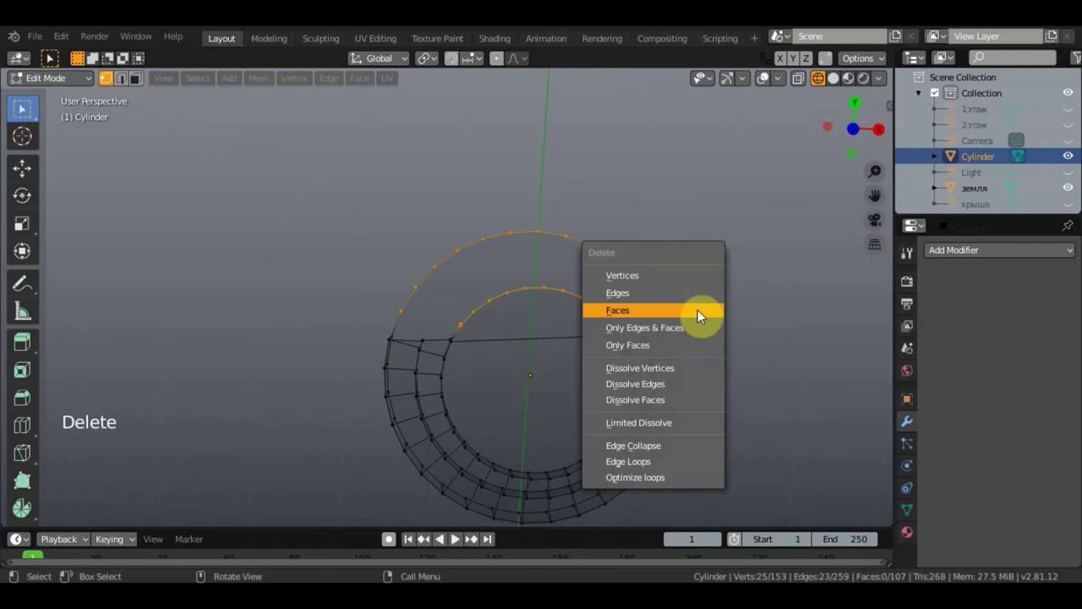
pyautogui.click(698, 309)
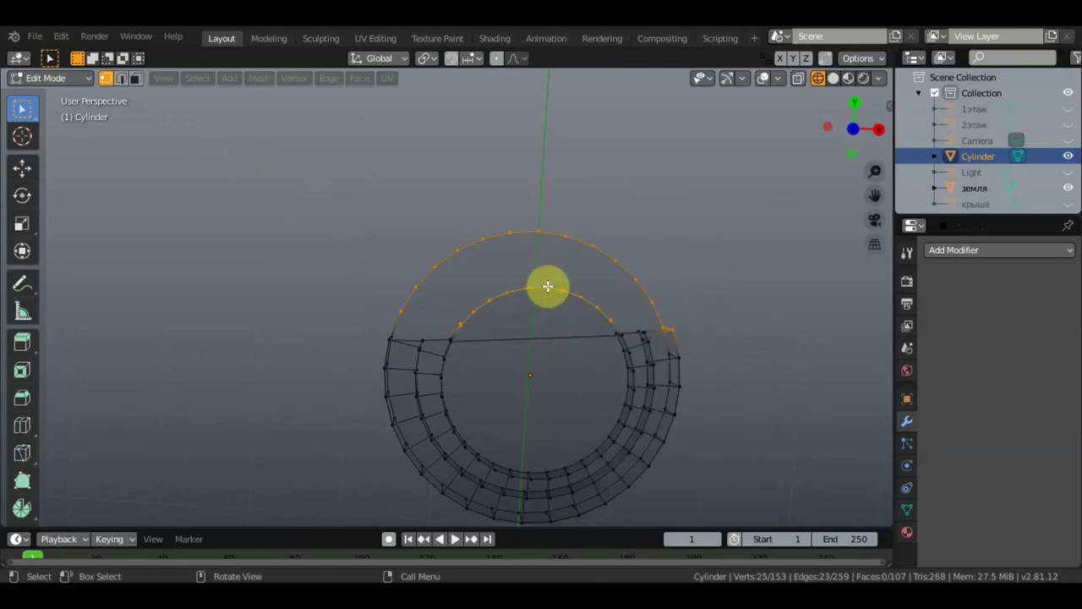
pyautogui.press('Delete')
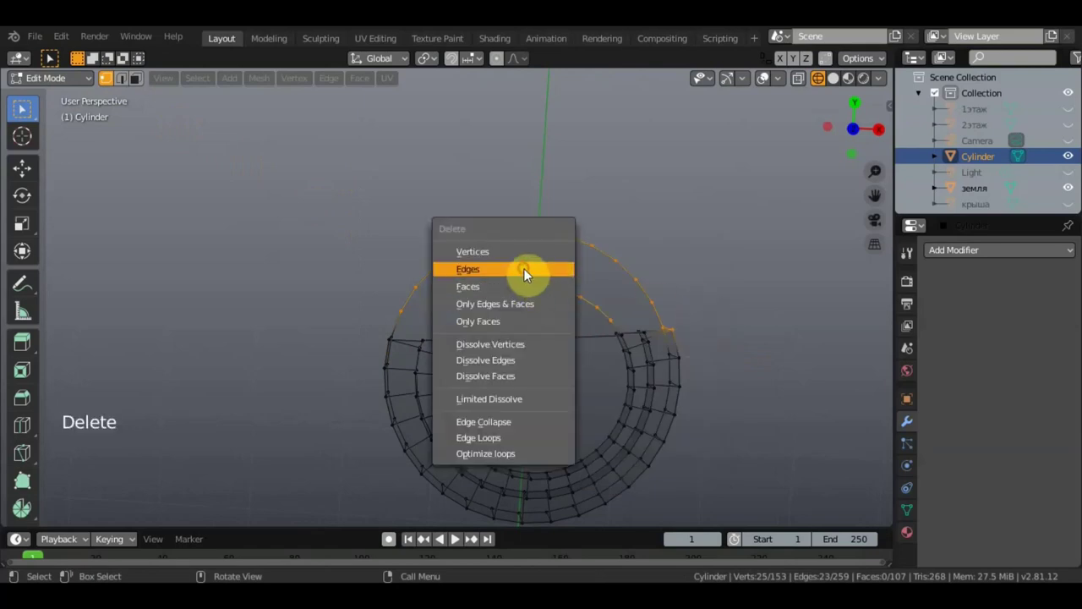
pyautogui.click(523, 269)
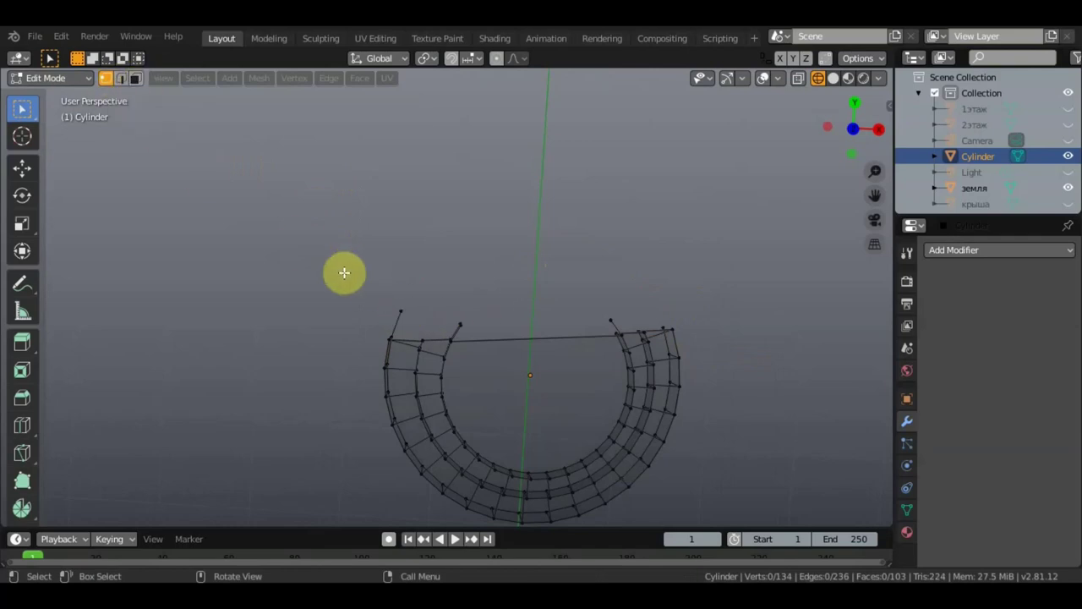
# - Select the stray vertices sticking out past the cut line at both ends of the steps and delete them
pyautogui.keyDown('shift'); pyautogui.click(459, 324); pyautogui.keyUp('shift')
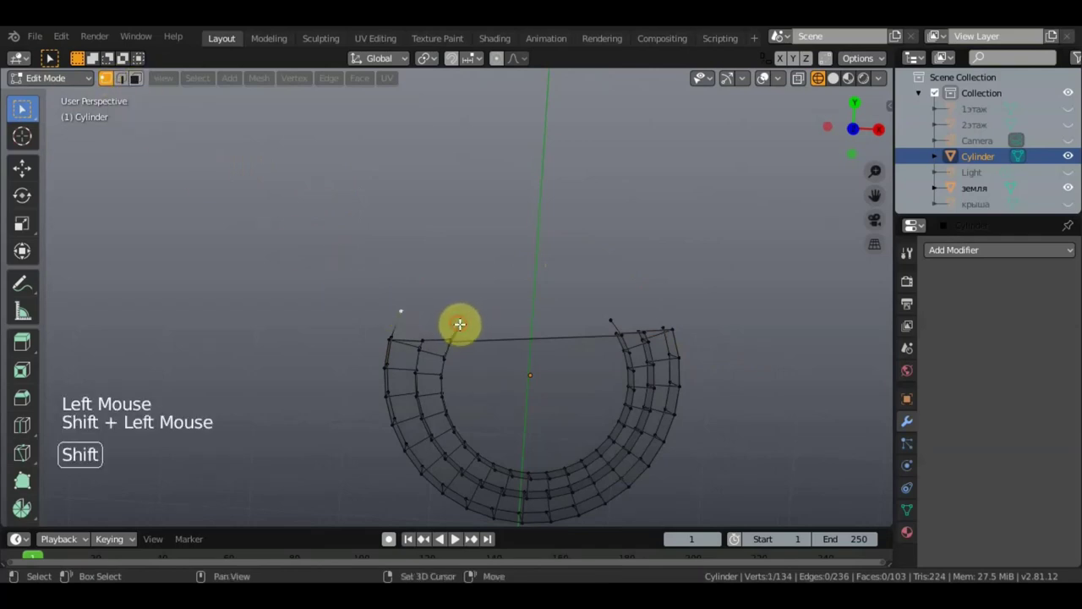
pyautogui.keyDown('shift'); pyautogui.click(611, 320); pyautogui.keyUp('shift')
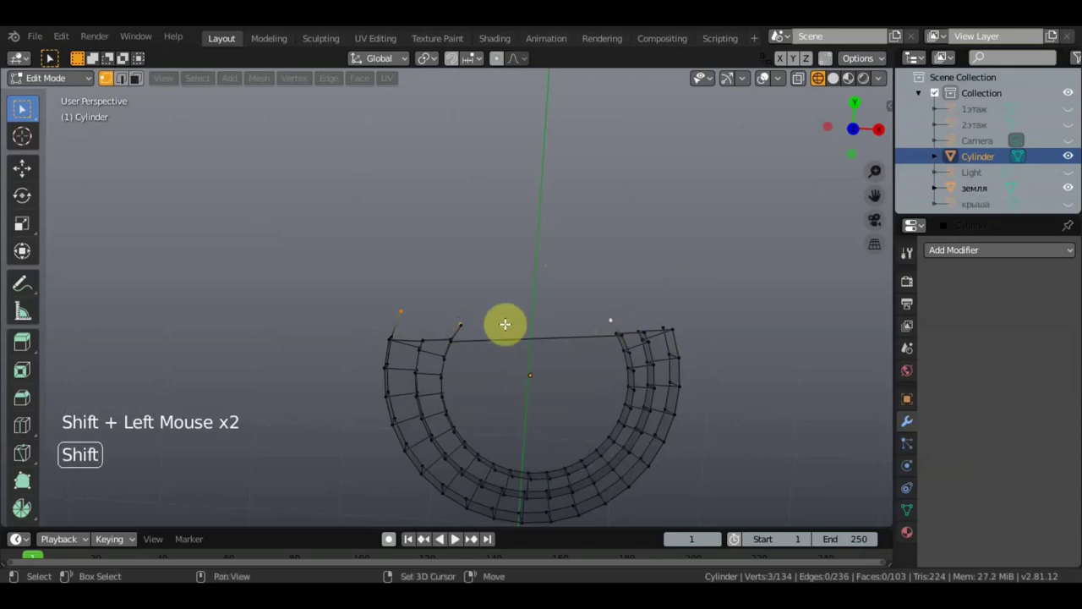
pyautogui.keyDown('shift'); pyautogui.click(460, 324); pyautogui.keyUp('shift')
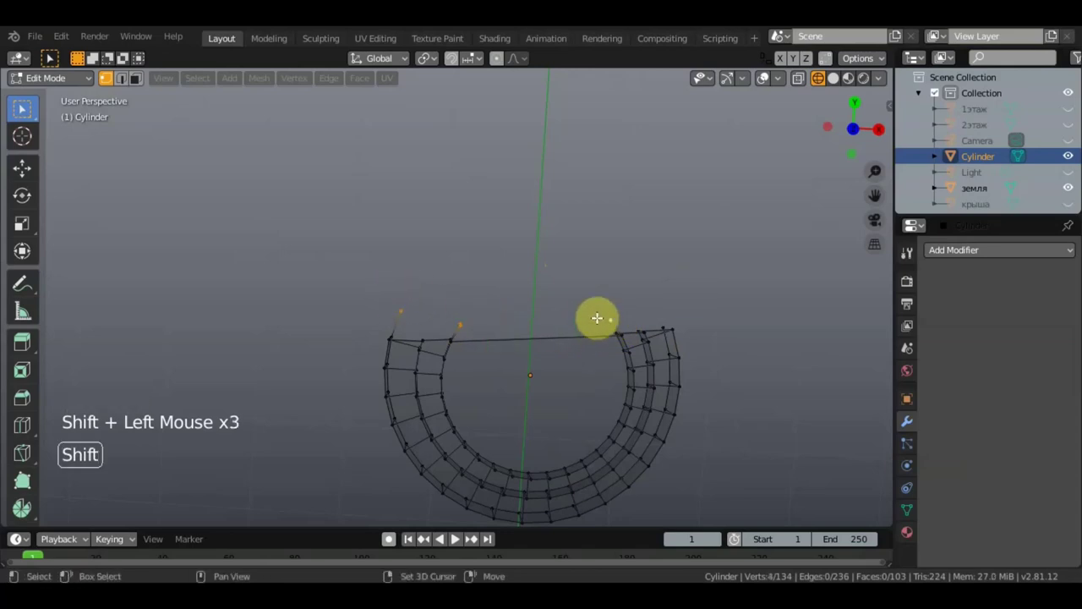
pyautogui.press('x')
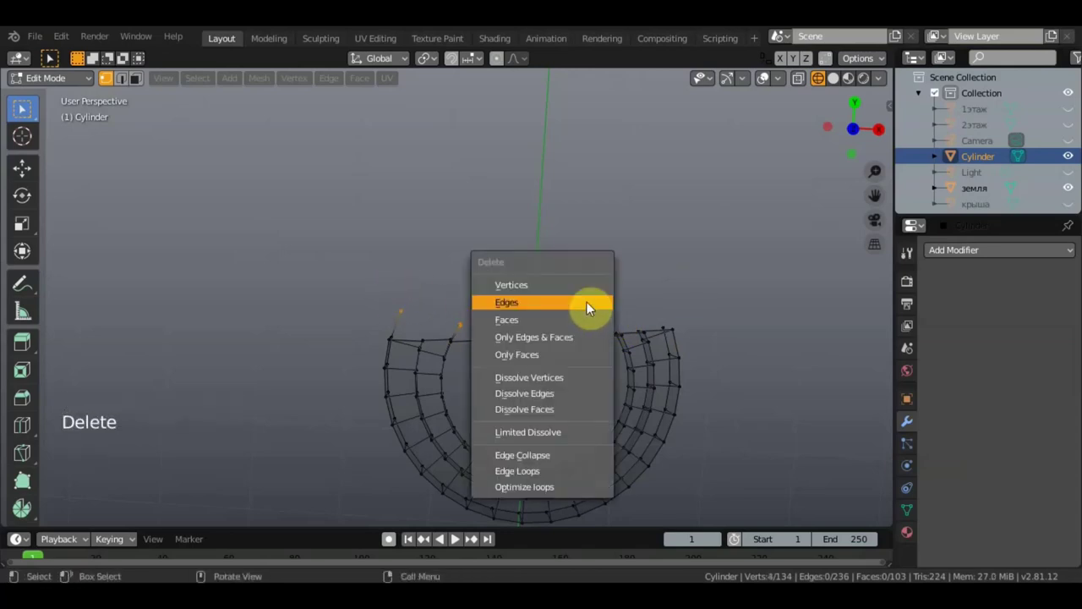
pyautogui.click(587, 302)
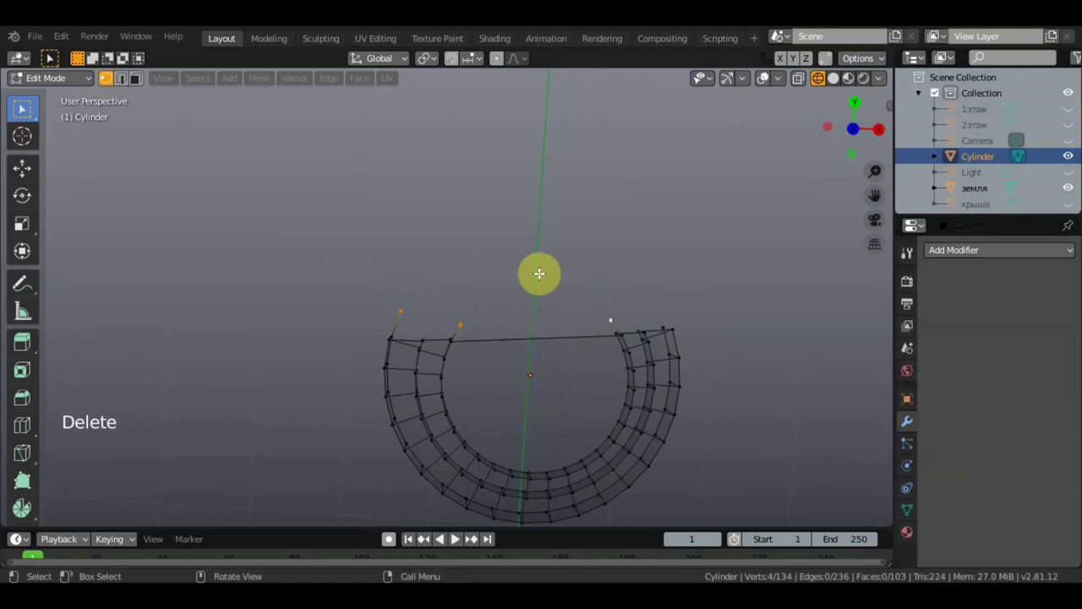
pyautogui.press('Delete')
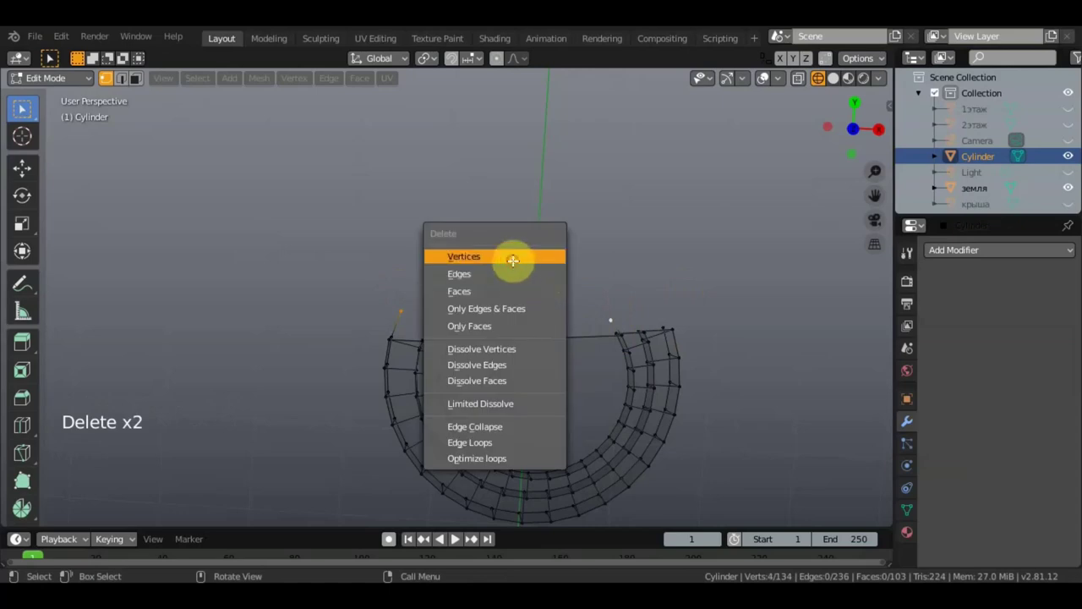
pyautogui.click(513, 259)
# - Switch to solid shading and fill the missing riser face at the +X end of the lowest step from its four corner vertices
pyautogui.moveTo(587, 301)
pyautogui.mouseDown(button='middle')
pyautogui.moveTo(587, 394)
pyautogui.moveTo(575, 176)
pyautogui.moveTo(553, 234)
pyautogui.moveTo(667, 324)
pyautogui.moveTo(529, 318)
pyautogui.moveTo(414, 332)
pyautogui.moveTo(394, 304)
pyautogui.moveTo(417, 292)
pyautogui.moveTo(454, 304)
pyautogui.mouseUp(button='middle')
pyautogui.scroll(2, 404, 304)
pyautogui.click(833, 78)
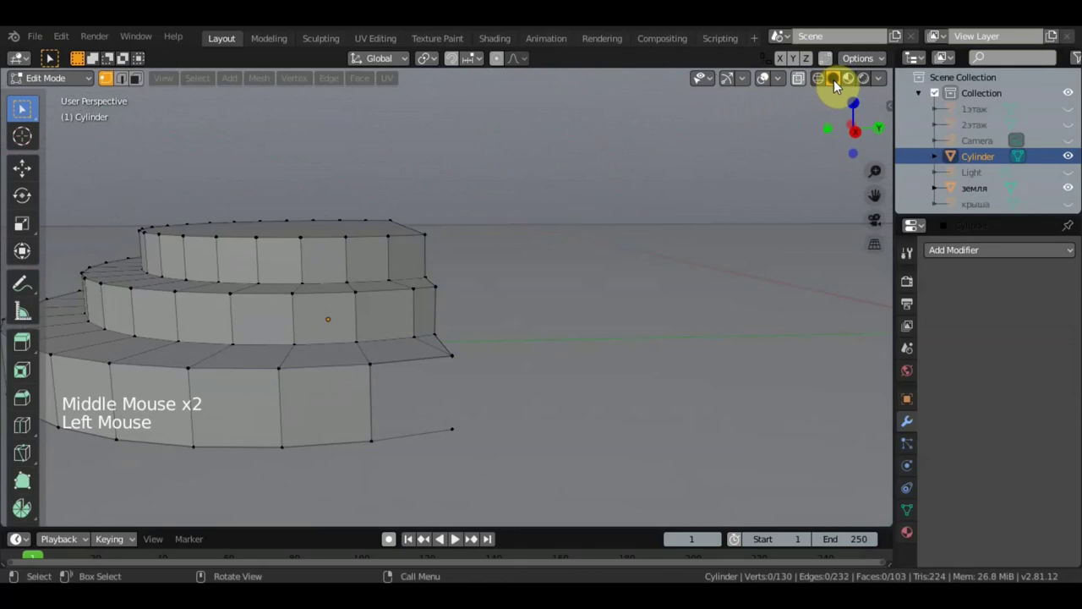
pyautogui.click(453, 429)
pyautogui.keyDown('shift'); pyautogui.click(453, 358); pyautogui.keyUp('shift')
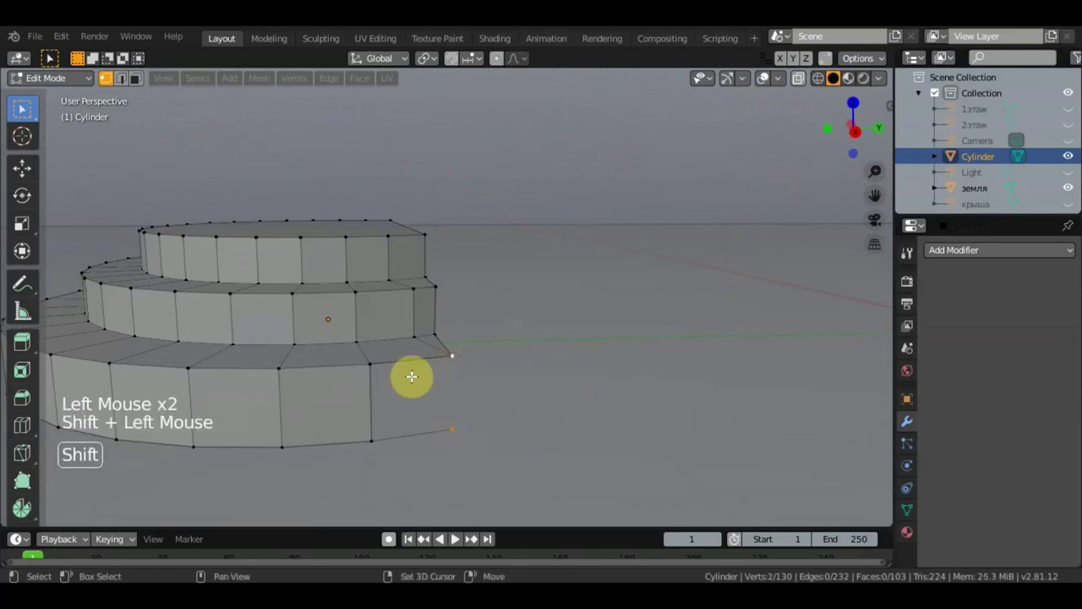
pyautogui.keyDown('shift'); pyautogui.click(369, 363); pyautogui.keyUp('shift')
pyautogui.keyDown('shift'); pyautogui.click(372, 442); pyautogui.keyUp('shift')
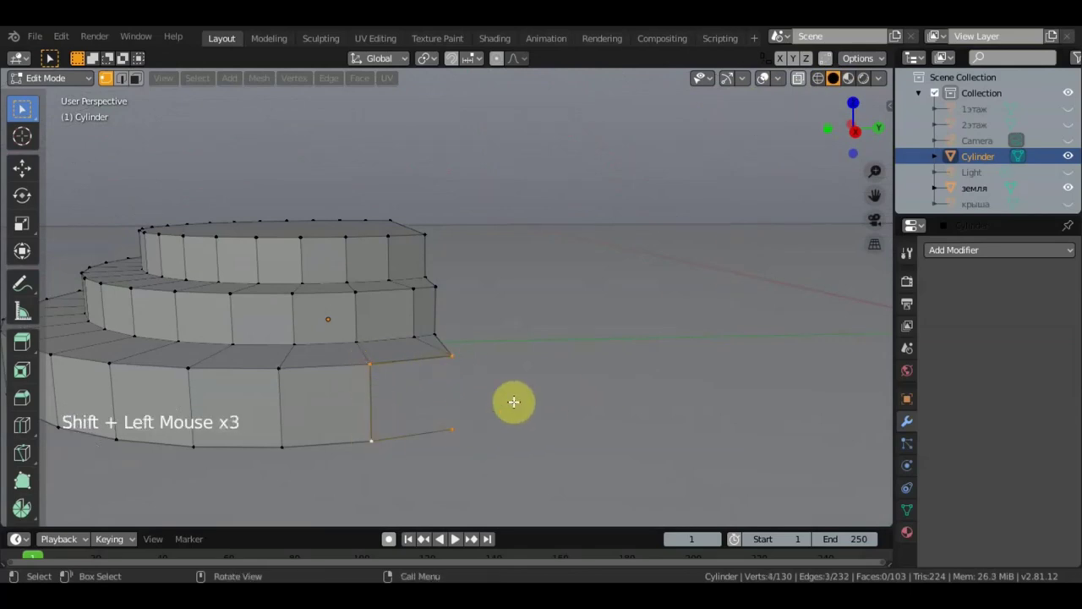
pyautogui.press('f')
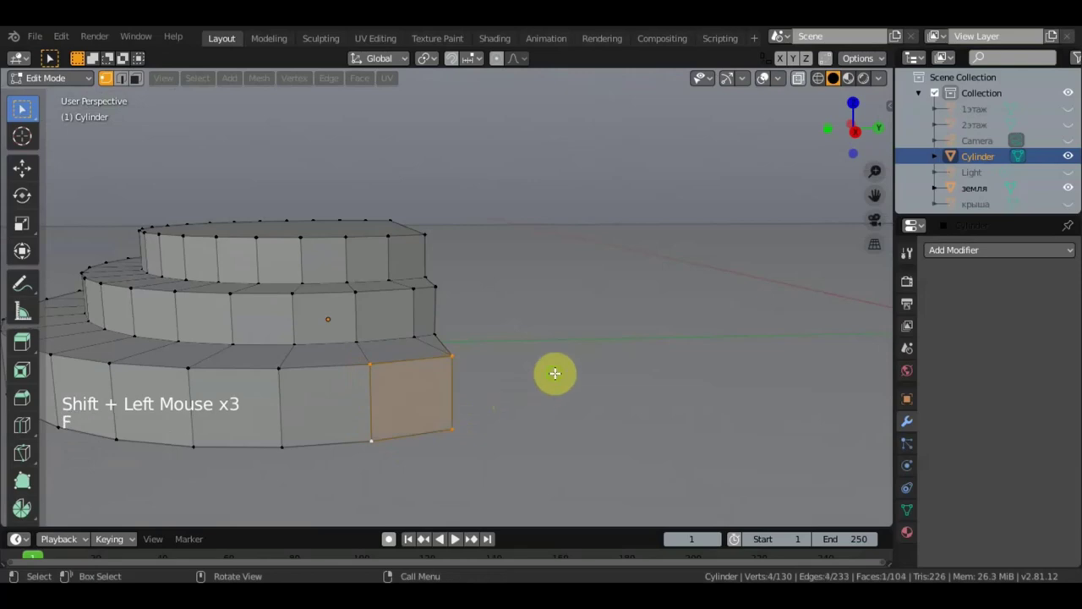
# - Check the steps from the front and select their entire mesh
pyautogui.moveTo(553, 372); pyautogui.dragTo(586, 248, button='middle')
pyautogui.scroll(-3, 671, 395)
pyautogui.scroll(3, 590, 252)
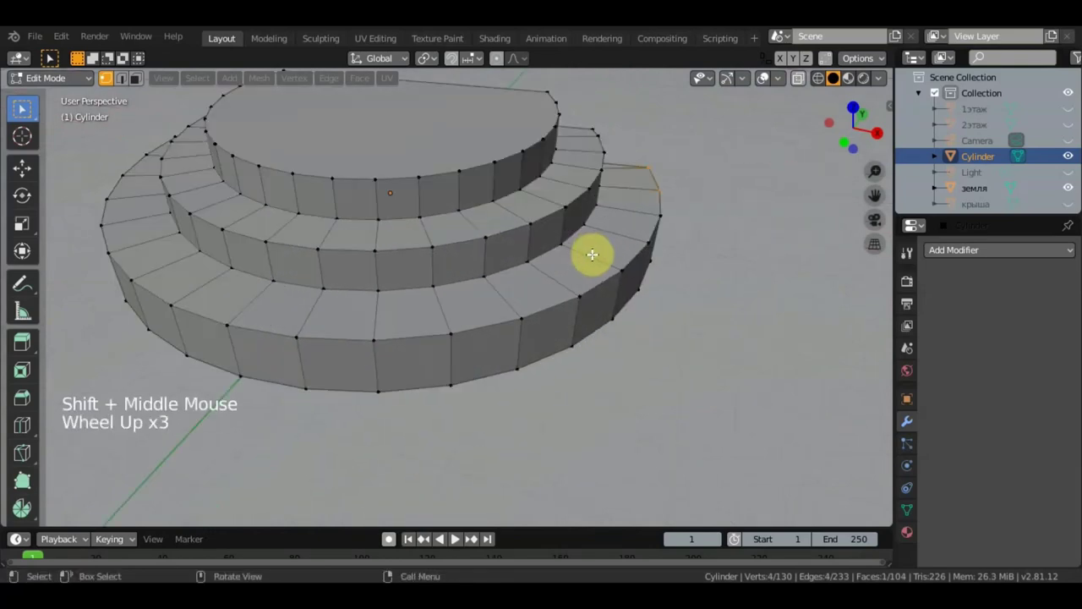
pyautogui.press('a')
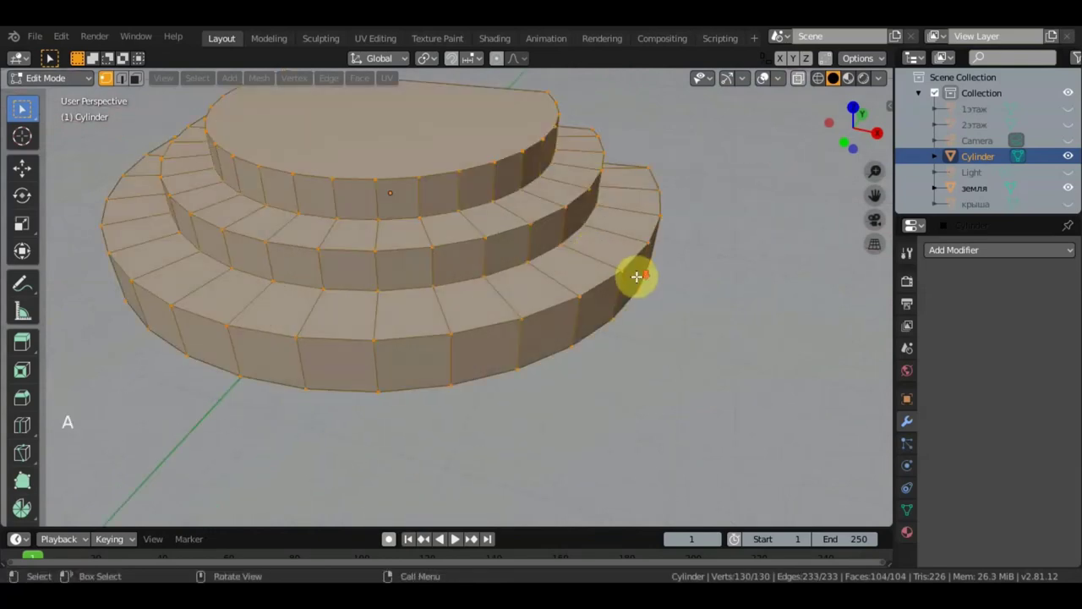
pyautogui.scroll(-2, 635, 277)
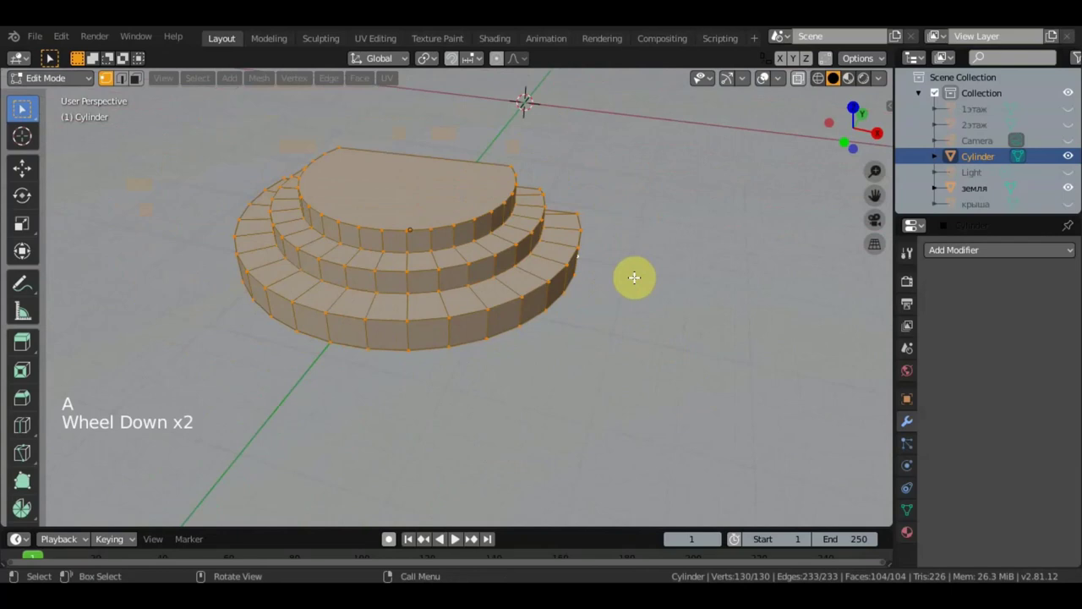
# - Try beveling all edges of the steps about 0.094 m wide with 4 segments, and undo the bevel
pyautogui.hotkey('ctrl', 'b')
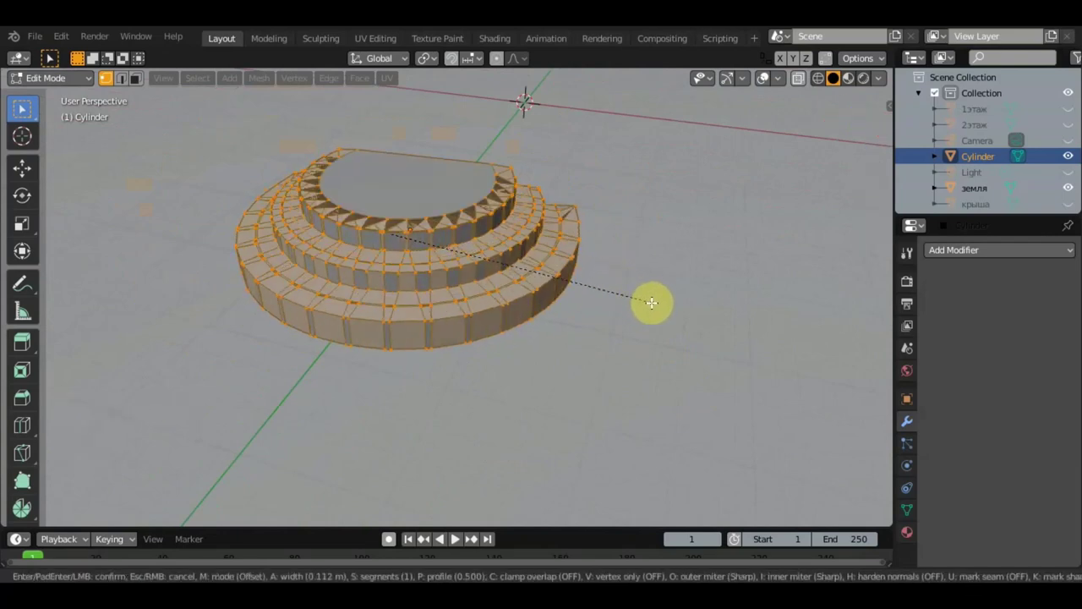
pyautogui.scroll(3, 643, 298)
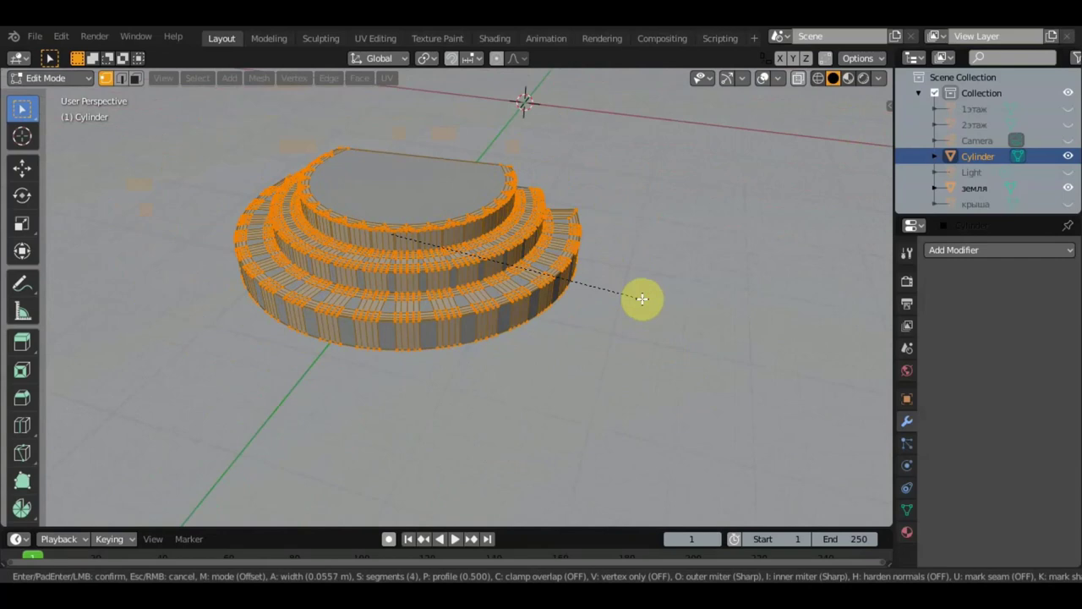
pyautogui.click(647, 301)
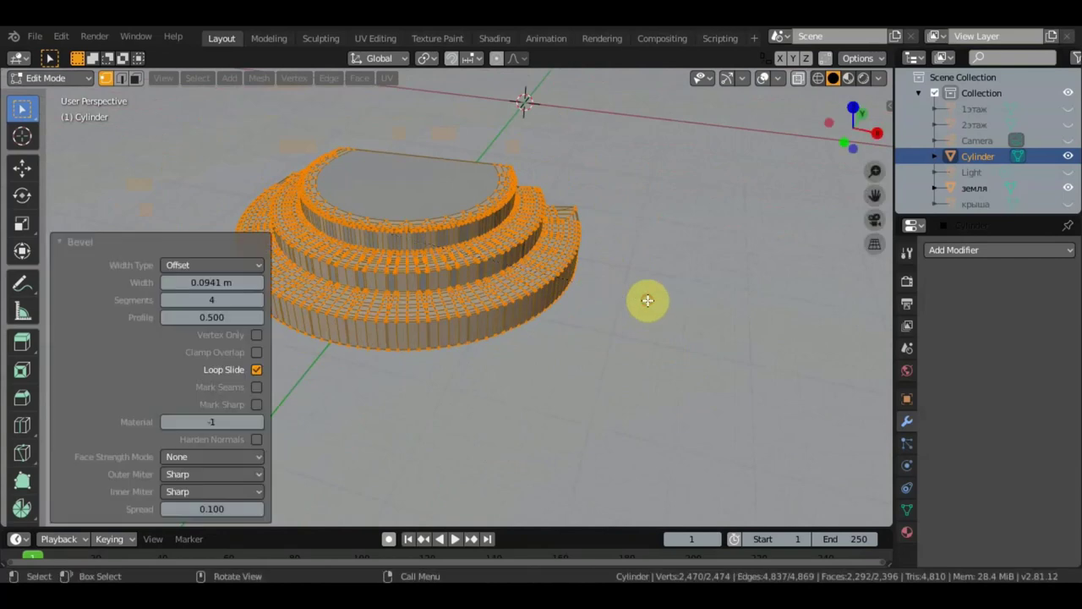
pyautogui.moveTo(648, 300); pyautogui.dragTo(590, 302, button='middle')
pyautogui.hotkey('ctrl', 'z')
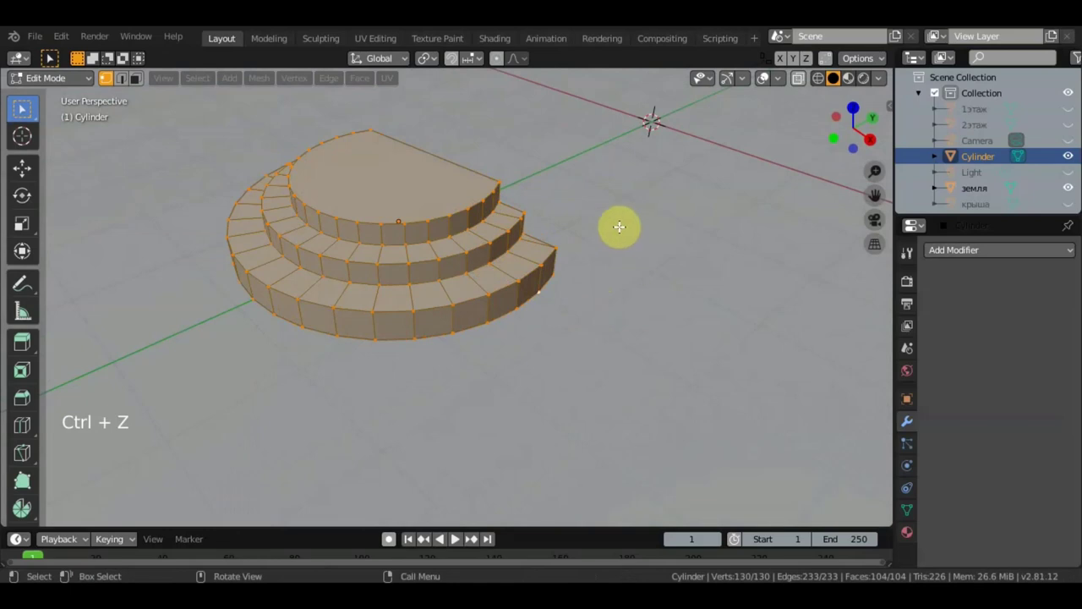
# - Unhide the 1этаж and 2этаж floors and bring the steps and house wall into view from above
pyautogui.click(1067, 187)
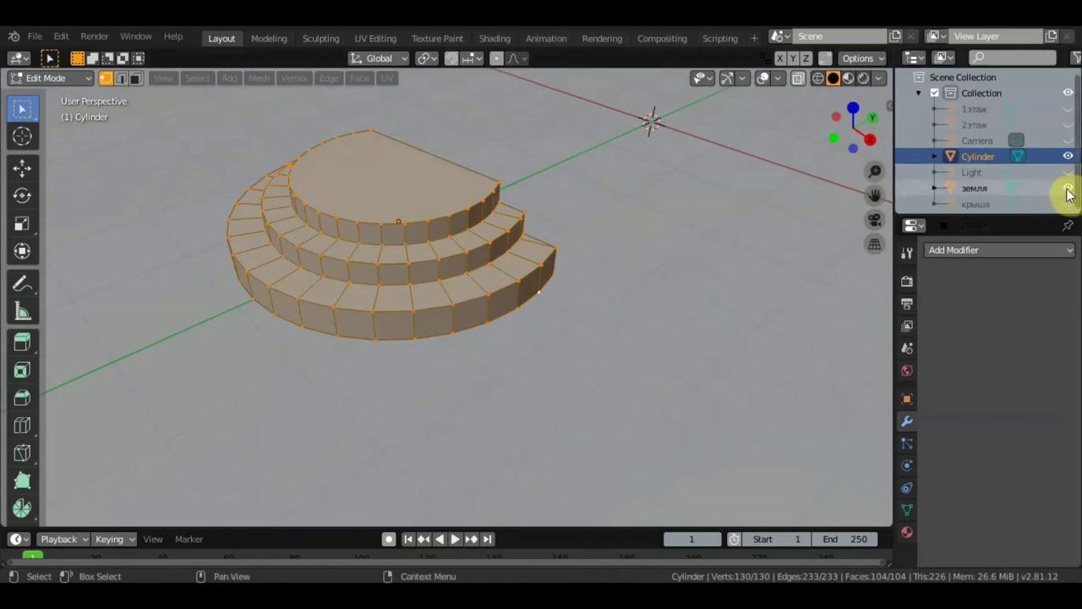
pyautogui.click(1068, 125)
pyautogui.moveTo(648, 324); pyautogui.dragTo(583, 389, button='middle')
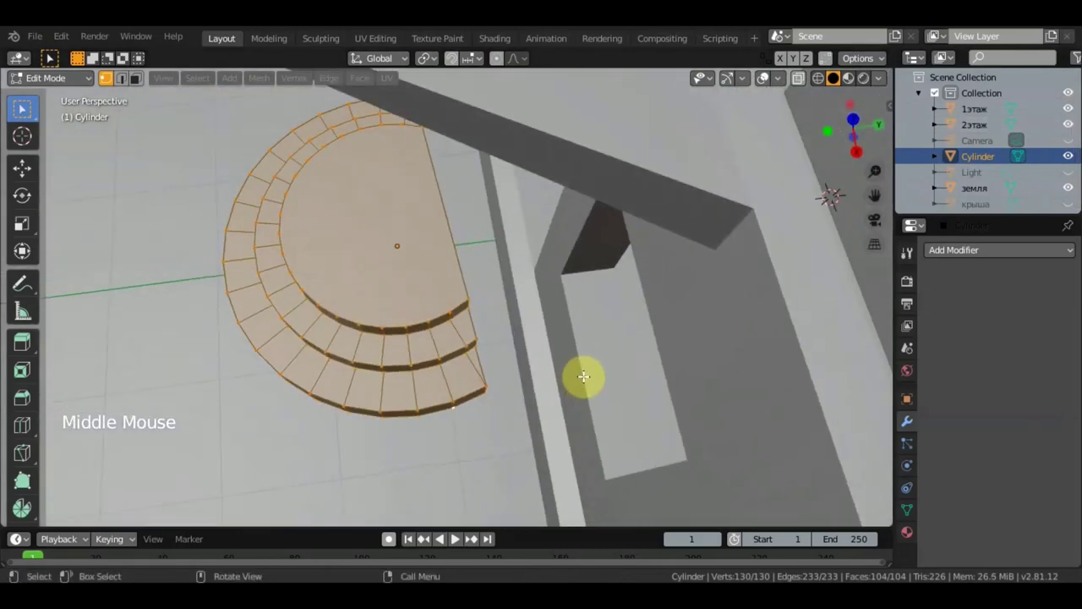
# - With the Transform tool, rotate the steps about 7.58° and move them about 0.487 m along +Y against the house wall
pyautogui.click(23, 251)
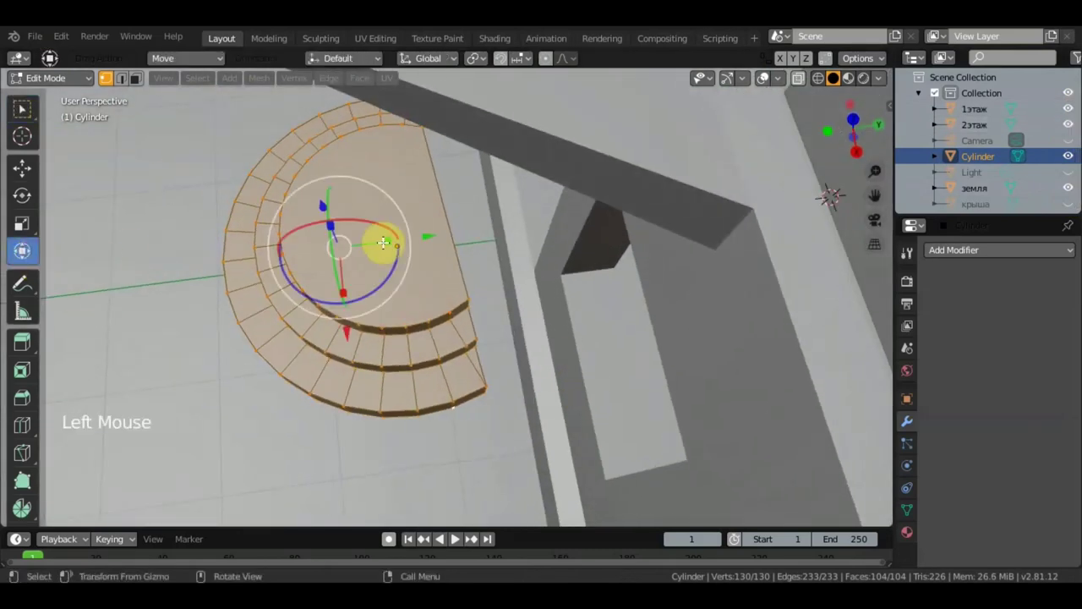
pyautogui.moveTo(395, 222); pyautogui.dragTo(405, 227)
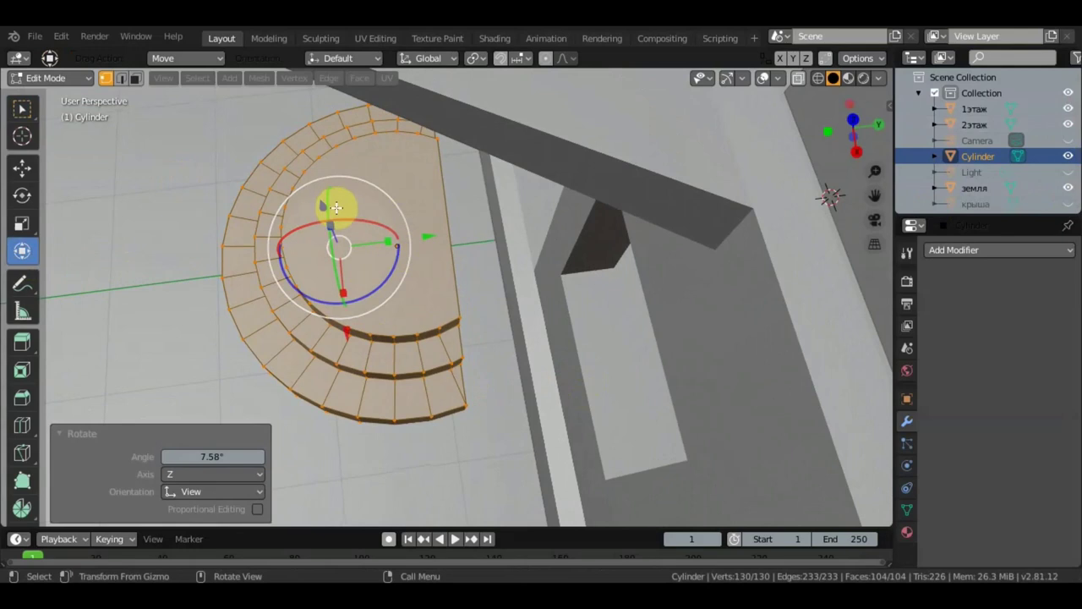
pyautogui.moveTo(345, 290); pyautogui.dragTo(344, 306)
pyautogui.moveTo(388, 243); pyautogui.dragTo(488, 241)
pyautogui.moveTo(488, 242); pyautogui.dragTo(477, 158, button='middle')
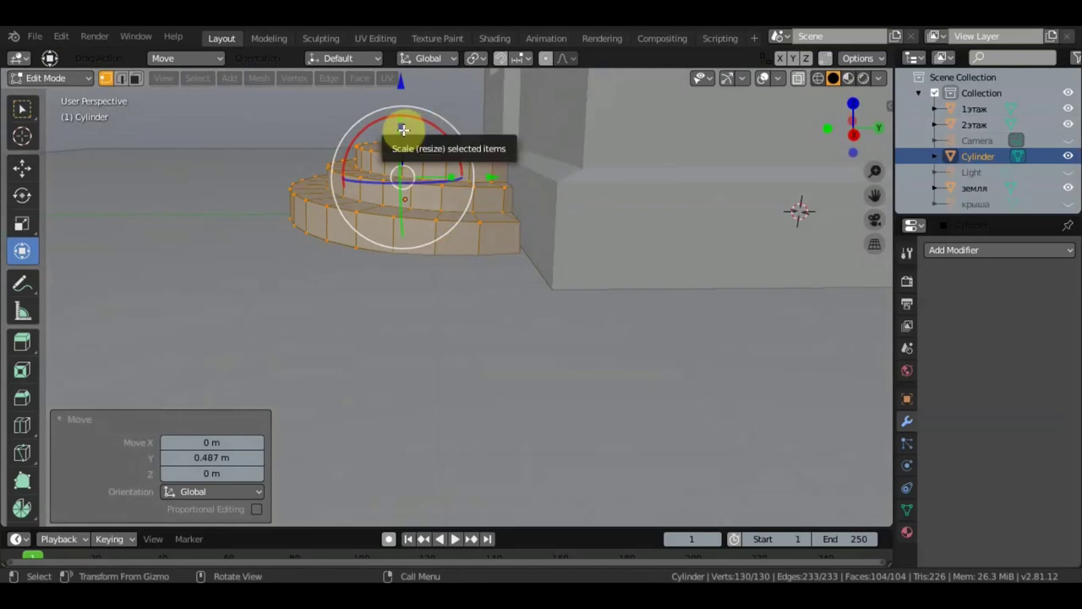
# - Scale the steps down slightly in height along Z and lower them about 0.151 m
pyautogui.moveTo(405, 129); pyautogui.dragTo(411, 139)
pyautogui.keyDown('shift'); pyautogui.scroll(-2, 431, 129); pyautogui.keyUp('shift')
pyautogui.keyDown('shift'); pyautogui.moveTo(431, 129); pyautogui.dragTo(408, 121, button='middle'); pyautogui.keyUp('shift')
pyautogui.moveTo(409, 121); pyautogui.dragTo(409, 132)
pyautogui.moveTo(451, 164); pyautogui.dragTo(451, 226, button='middle')
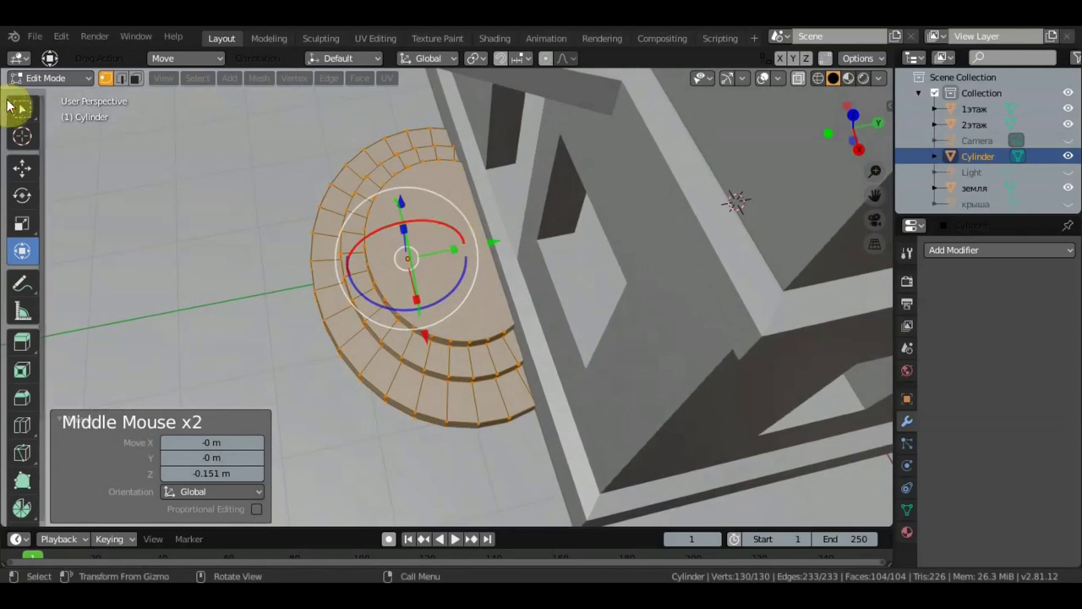
# - Switch to face selection and inset the top platform face of the steps by about 0.146 m
pyautogui.click(22, 107)
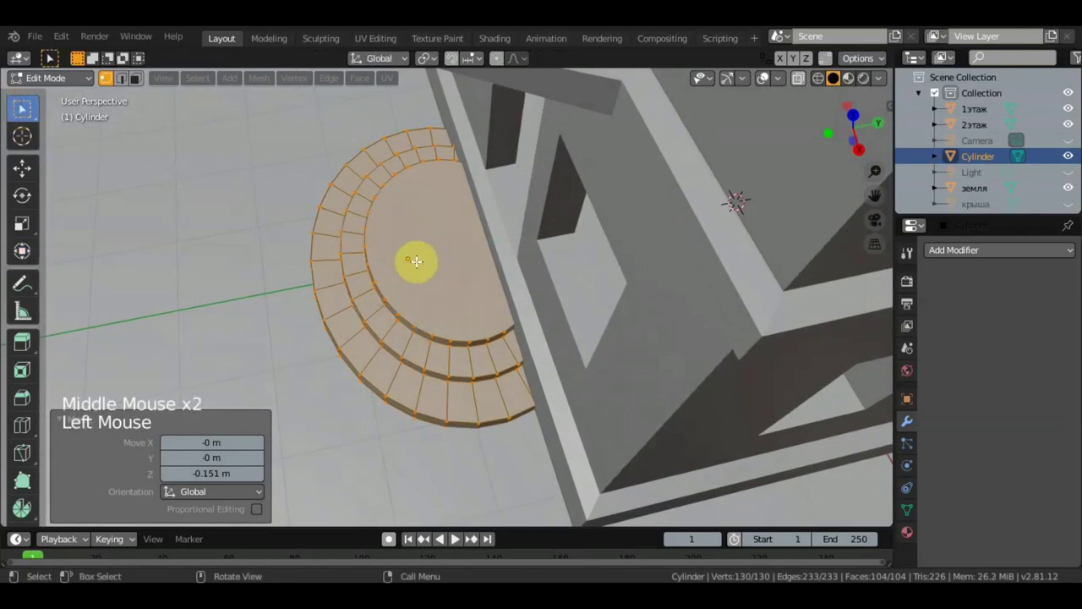
pyautogui.click(135, 78)
pyautogui.click(459, 256)
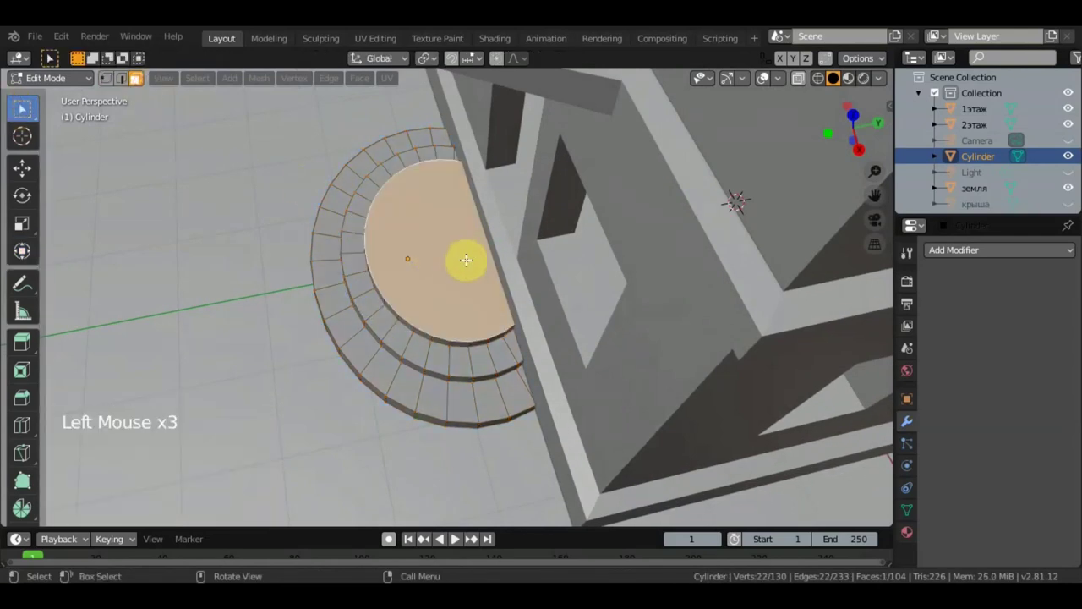
pyautogui.press('i')
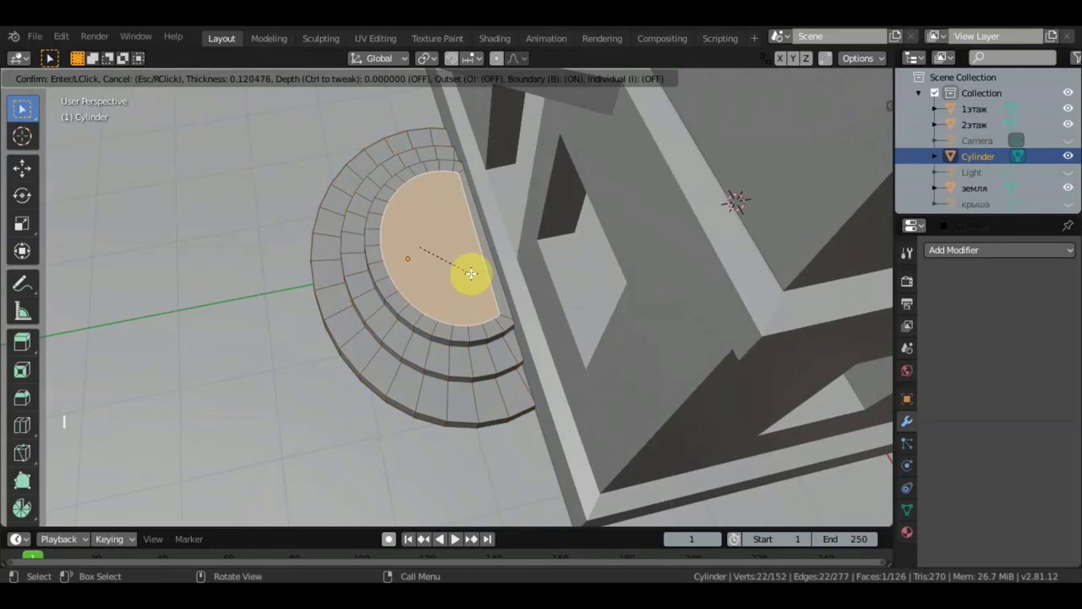
pyautogui.click(470, 269)
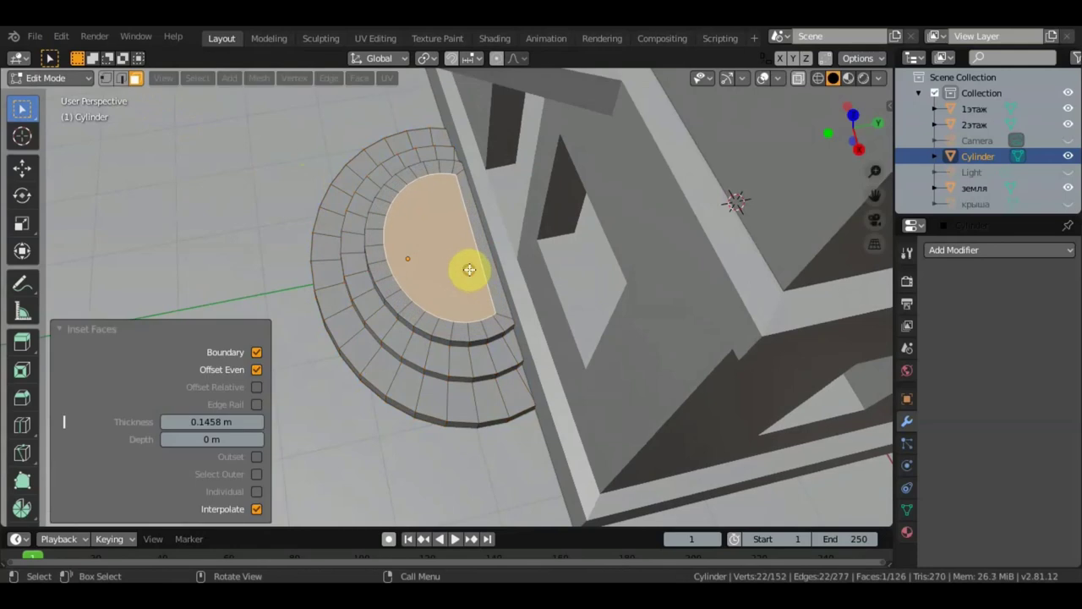
# - Move the inset top face about 0.131 m along +Y toward the house wall
pyautogui.click(24, 168)
pyautogui.moveTo(497, 235); pyautogui.dragTo(499, 237)
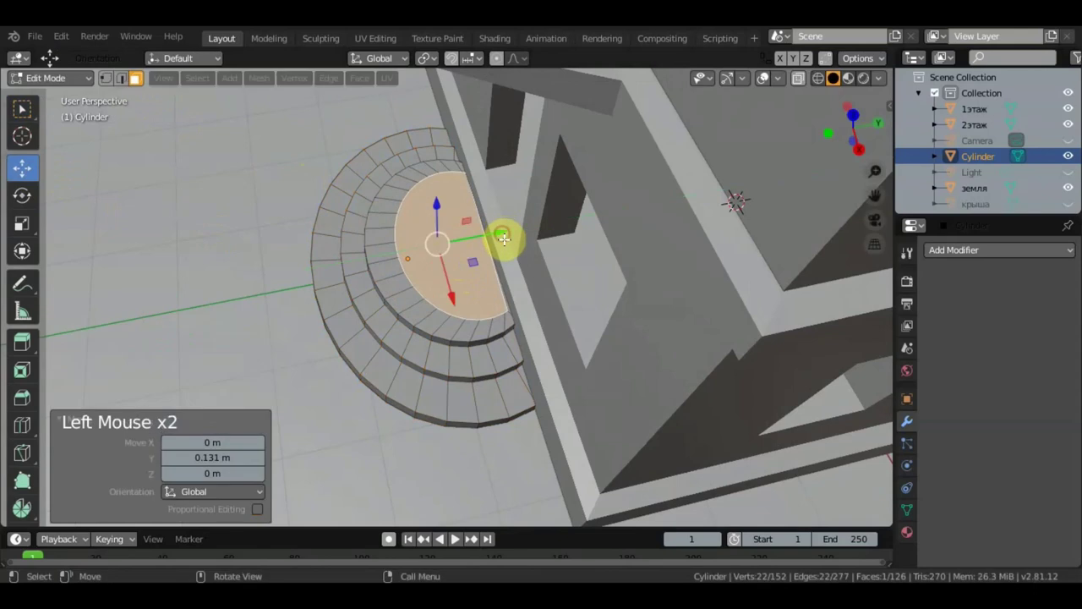
pyautogui.moveTo(499, 237); pyautogui.dragTo(488, 171, button='middle')
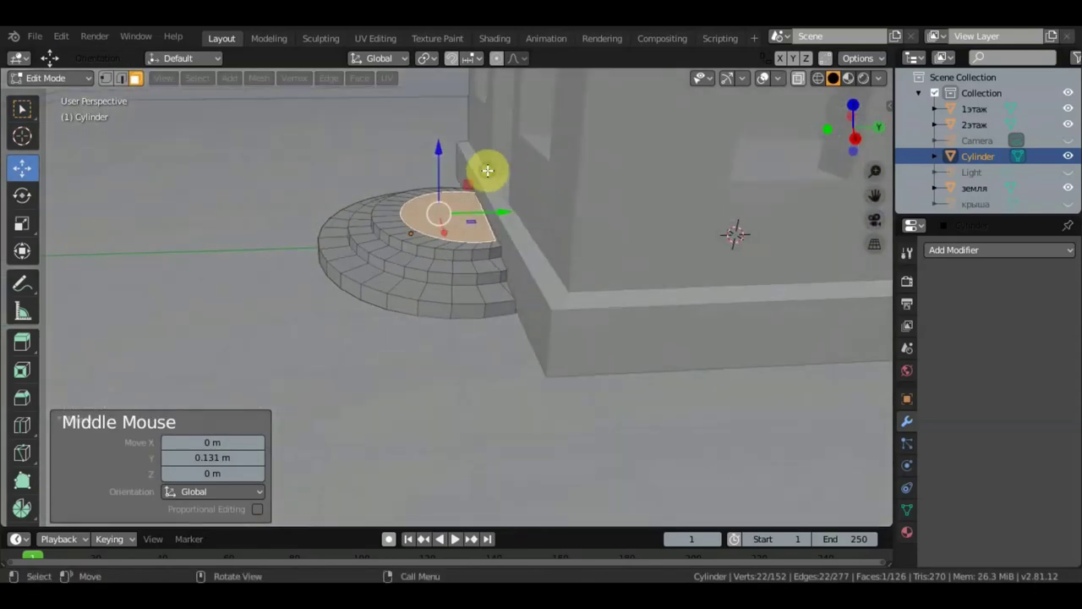
# - Extrude the inset top face of the steps and raise it about 0.22 m along Z
pyautogui.press('e')
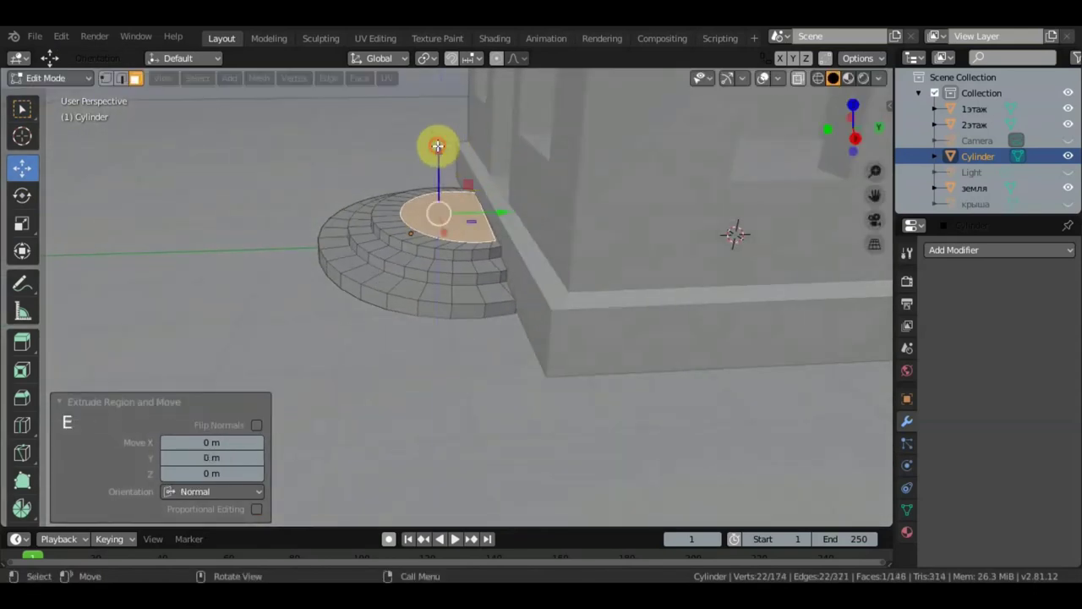
pyautogui.click(439, 132)
pyautogui.moveTo(446, 133); pyautogui.dragTo(717, 184, button='middle')
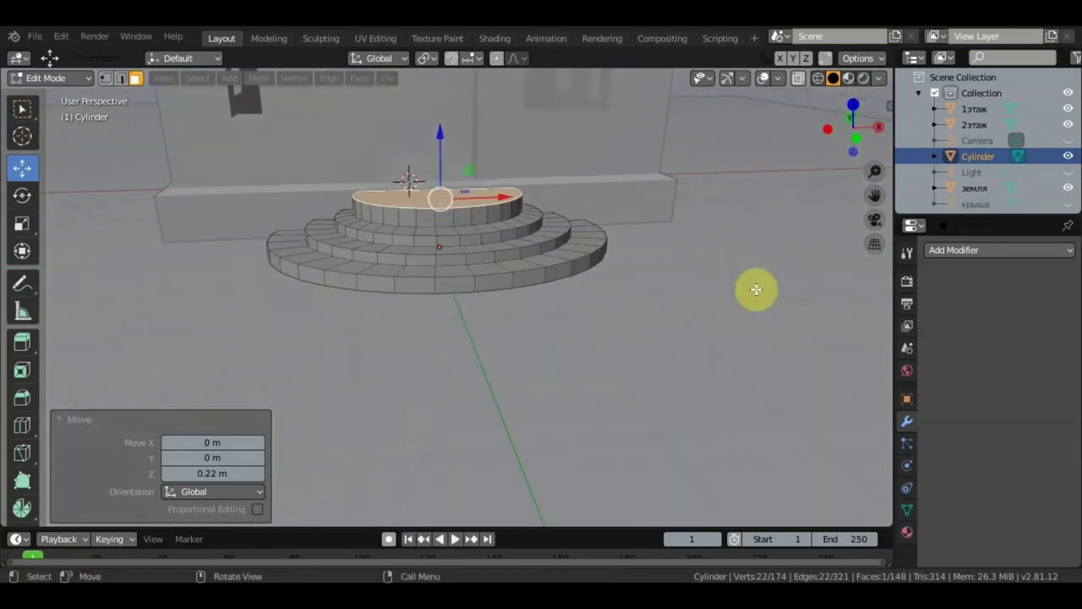
# - In front view, raise the top platform face another 0.0446 m or so along Z
pyautogui.press('KP_1')
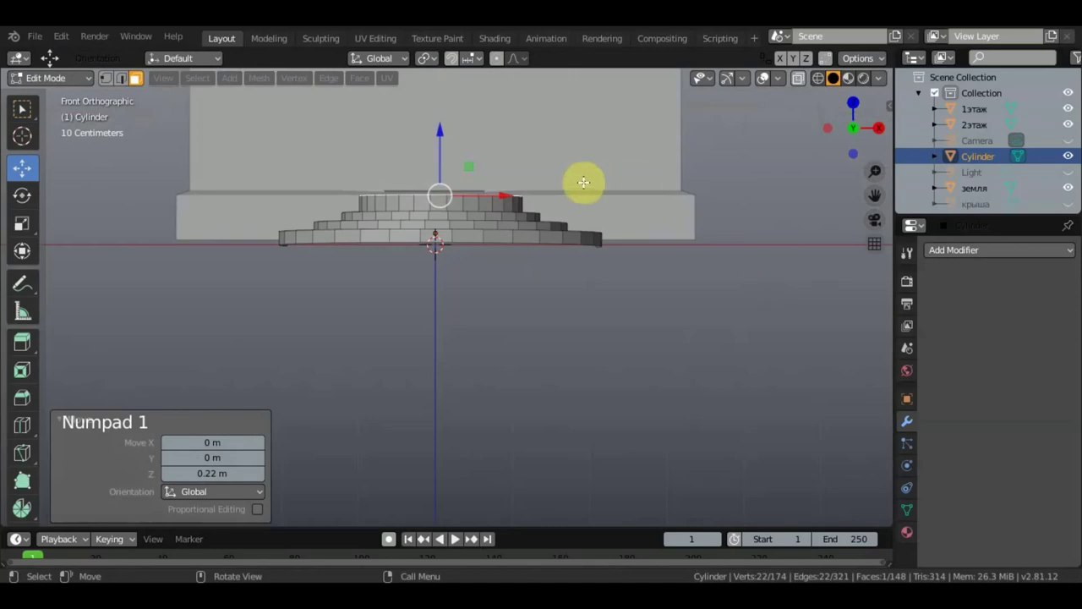
pyautogui.scroll(4, 584, 180)
pyautogui.keyDown('shift'); pyautogui.moveTo(648, 293); pyautogui.dragTo(623, 432, button='middle'); pyautogui.keyUp('shift')
pyautogui.moveTo(434, 230); pyautogui.dragTo(434, 222)
pyautogui.moveTo(434, 223); pyautogui.dragTo(418, 281, button='middle')
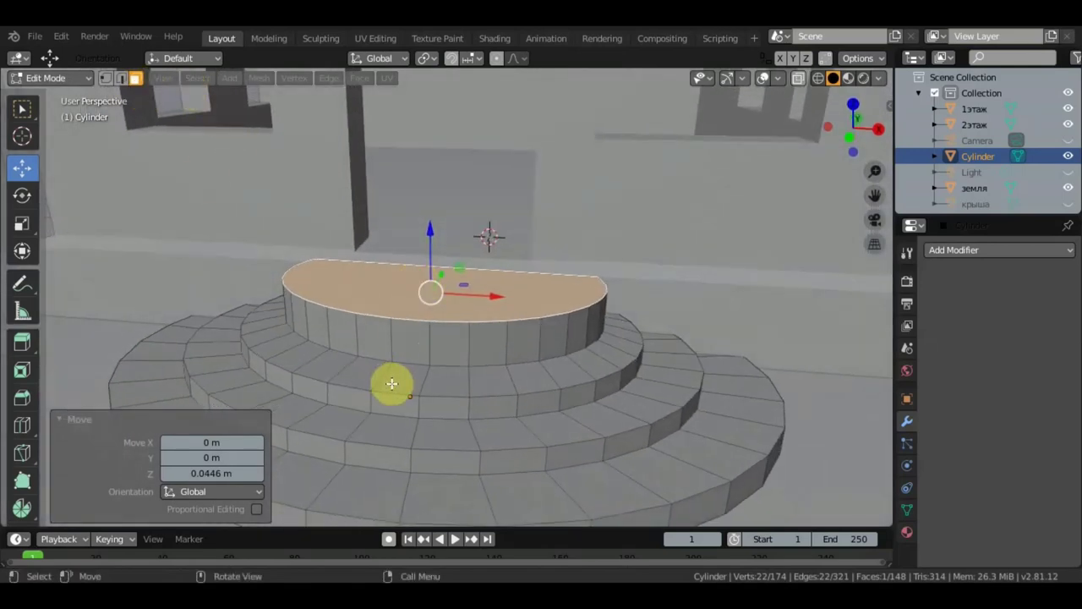
# - Select the ring of tread faces just below the top platform and raise it slightly along Z
pyautogui.click(391, 383)
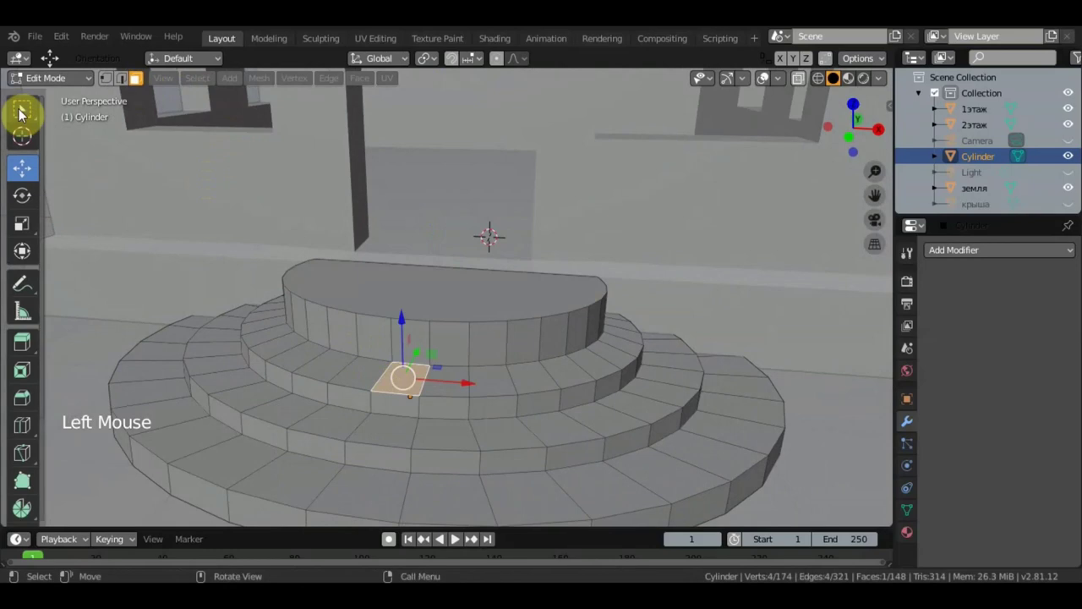
pyautogui.click(22, 110)
pyautogui.keyDown('alt'); pyautogui.keyDown('shift'); pyautogui.click(452, 378); pyautogui.keyUp('shift'); pyautogui.keyUp('alt')
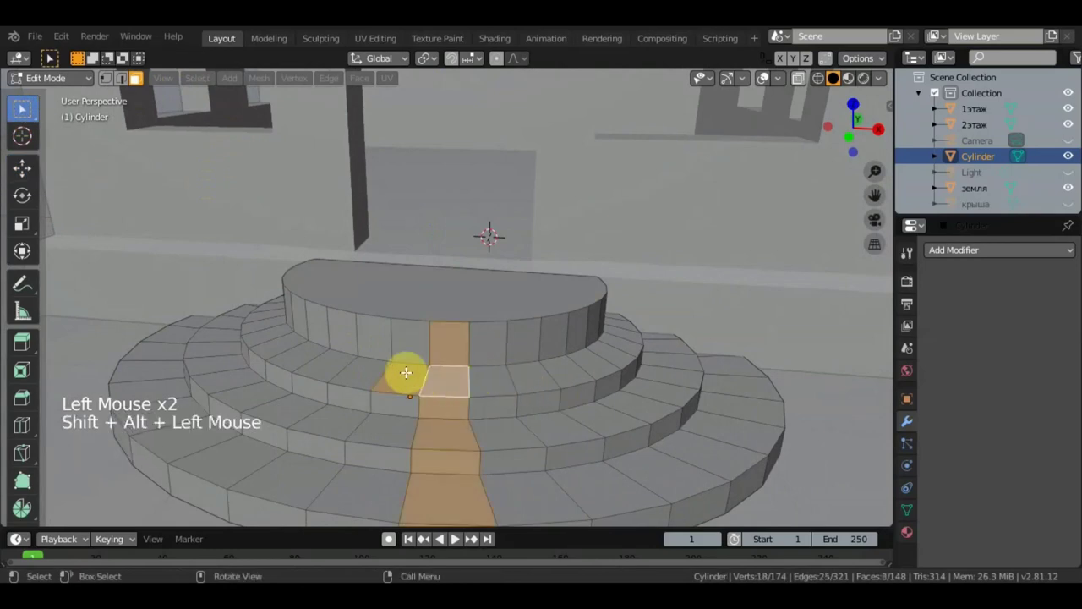
pyautogui.keyDown('shift'); pyautogui.click(389, 370); pyautogui.keyUp('shift')
pyautogui.click(375, 369)
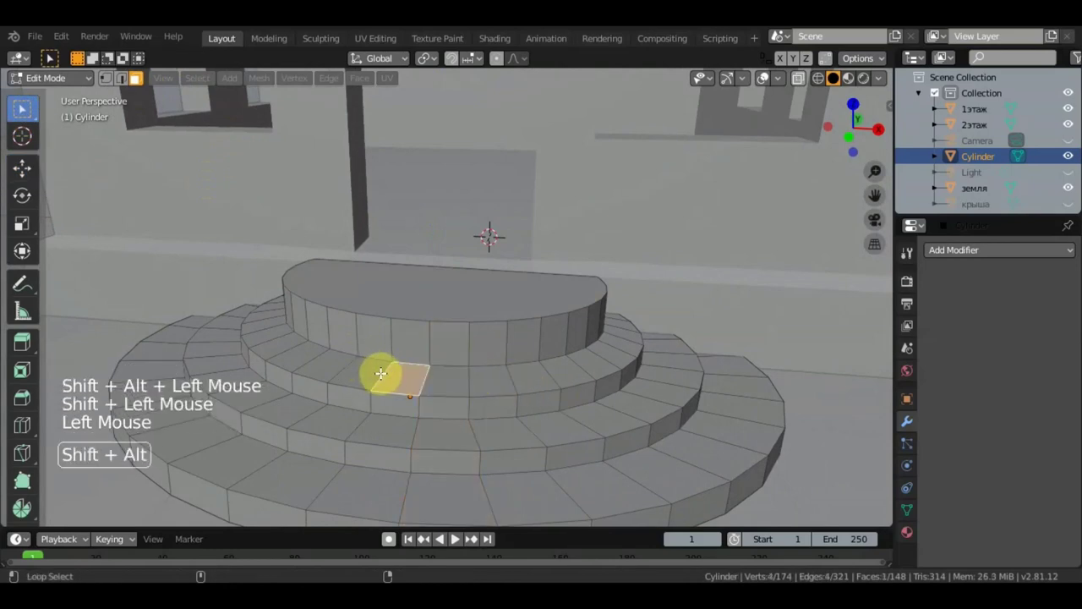
pyautogui.keyDown('alt'); pyautogui.keyDown('shift'); pyautogui.click(380, 373); pyautogui.keyUp('shift'); pyautogui.keyUp('alt')
pyautogui.keyDown('alt'); pyautogui.keyDown('shift'); pyautogui.click(380, 373); pyautogui.keyUp('shift'); pyautogui.keyUp('alt')
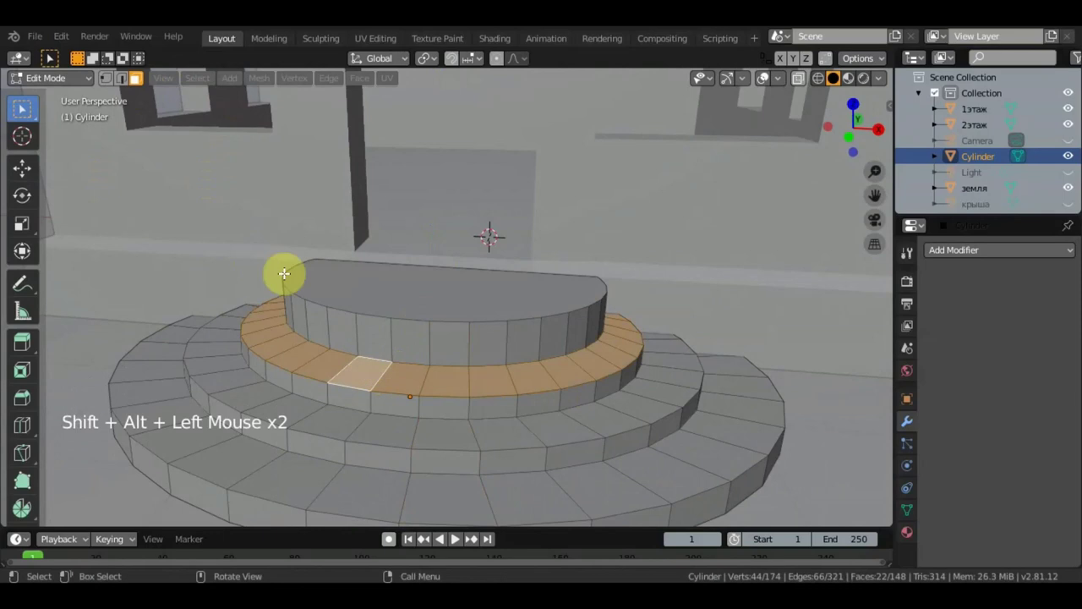
pyautogui.click(22, 168)
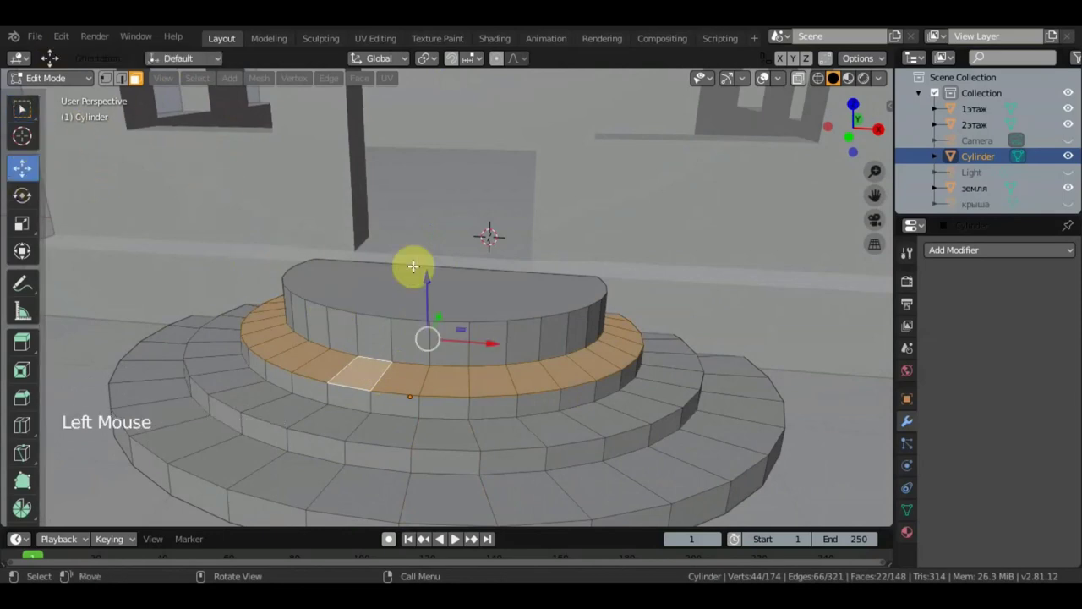
pyautogui.moveTo(425, 271)
pyautogui.mouseDown()
pyautogui.moveTo(420, 251)
pyautogui.moveTo(422, 261)
pyautogui.mouseUp()
# - Select the ring of tread faces on the second step from the ground and raise it about 0.041 m along Z
pyautogui.click(315, 417)
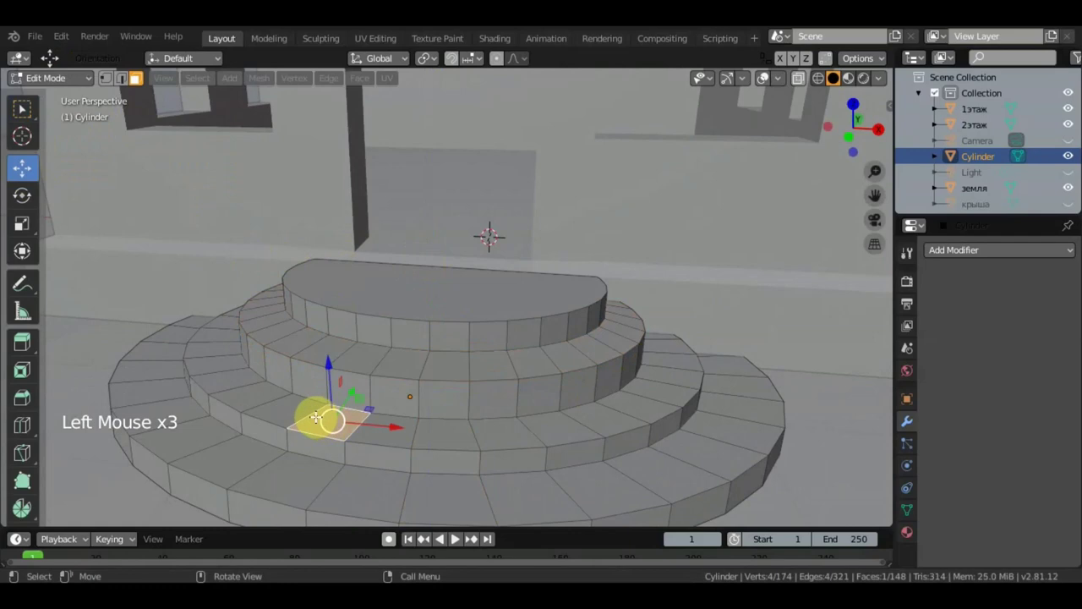
pyautogui.keyDown('shift'); pyautogui.click(414, 430); pyautogui.keyUp('shift')
pyautogui.keyDown('alt'); pyautogui.keyDown('shift'); pyautogui.click(415, 429); pyautogui.keyUp('shift'); pyautogui.keyUp('alt')
pyautogui.keyDown('alt'); pyautogui.keyDown('shift'); pyautogui.click(414, 429); pyautogui.keyUp('shift'); pyautogui.keyUp('alt')
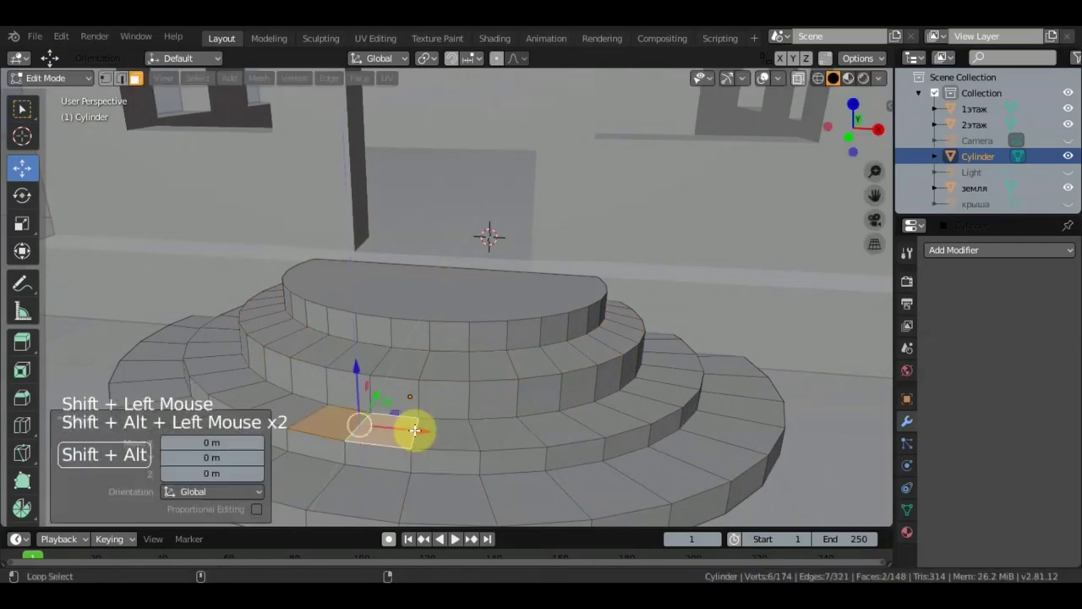
pyautogui.click(22, 108)
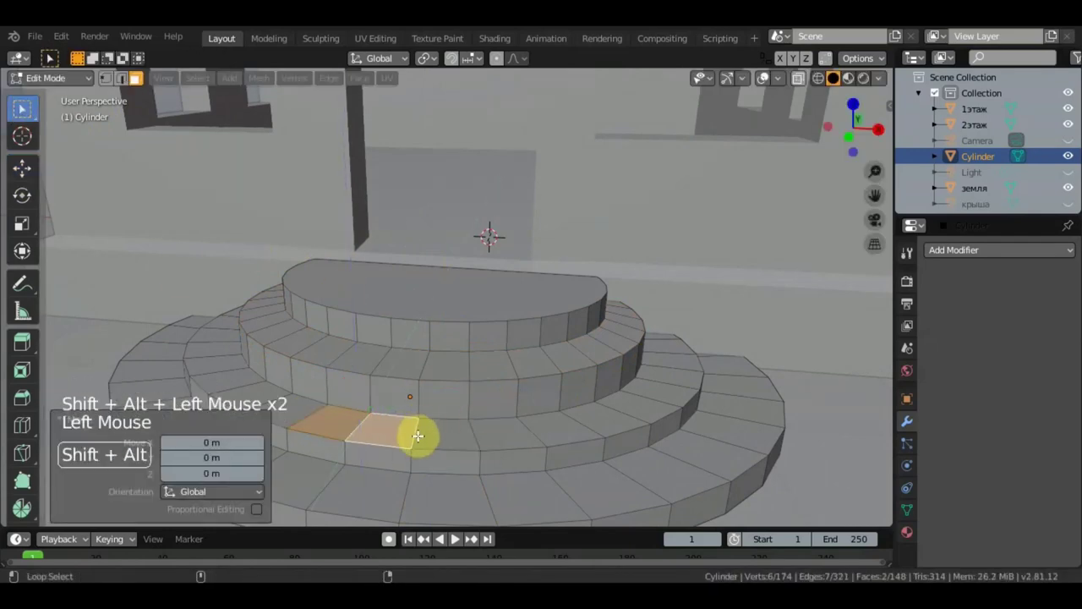
pyautogui.keyDown('alt'); pyautogui.keyDown('shift'); pyautogui.click(414, 431); pyautogui.keyUp('shift'); pyautogui.keyUp('alt')
pyautogui.keyDown('alt'); pyautogui.keyDown('shift'); pyautogui.click(414, 431); pyautogui.keyUp('shift'); pyautogui.keyUp('alt')
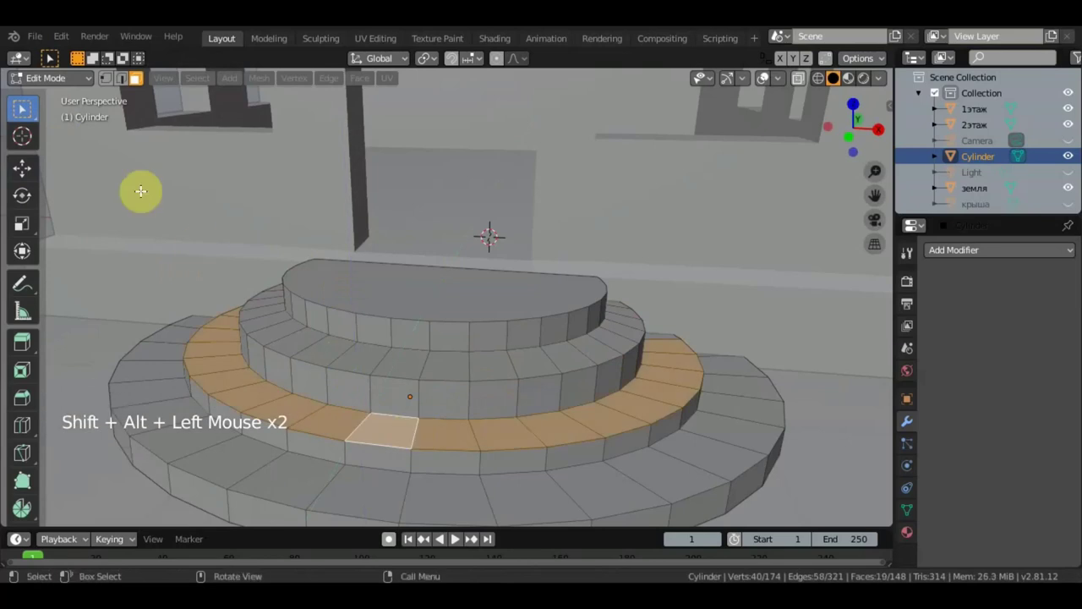
pyautogui.click(23, 169)
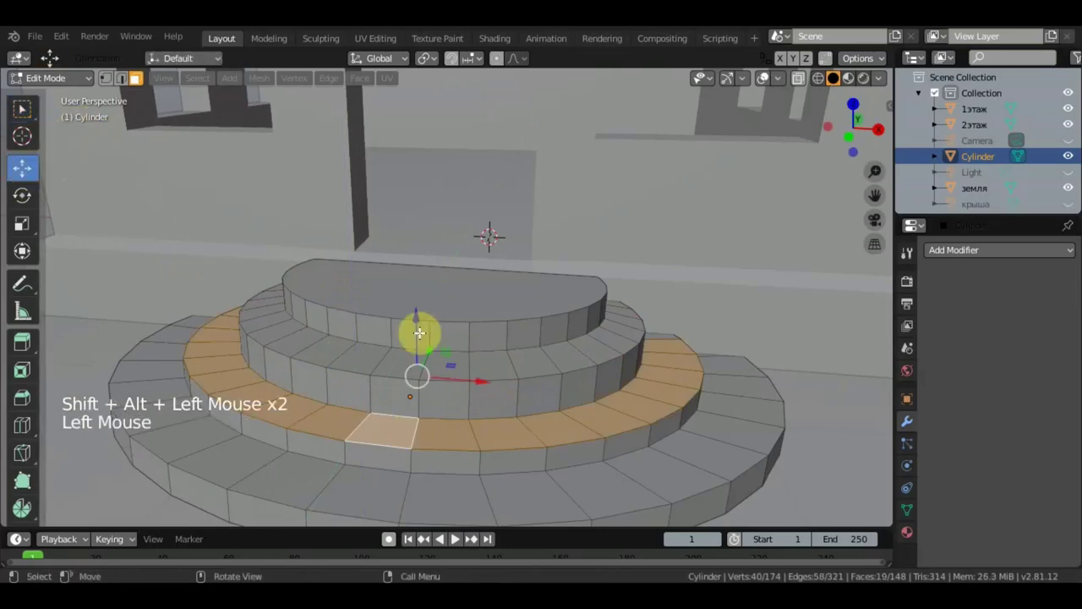
pyautogui.moveTo(418, 315); pyautogui.dragTo(418, 309)
# - Select the entire steps mesh and scale it by about 1.166 along Y with the Transform tool
pyautogui.scroll(-1, 488, 428)
pyautogui.moveTo(488, 428); pyautogui.dragTo(290, 282, button='middle')
pyautogui.scroll(-3, 720, 404)
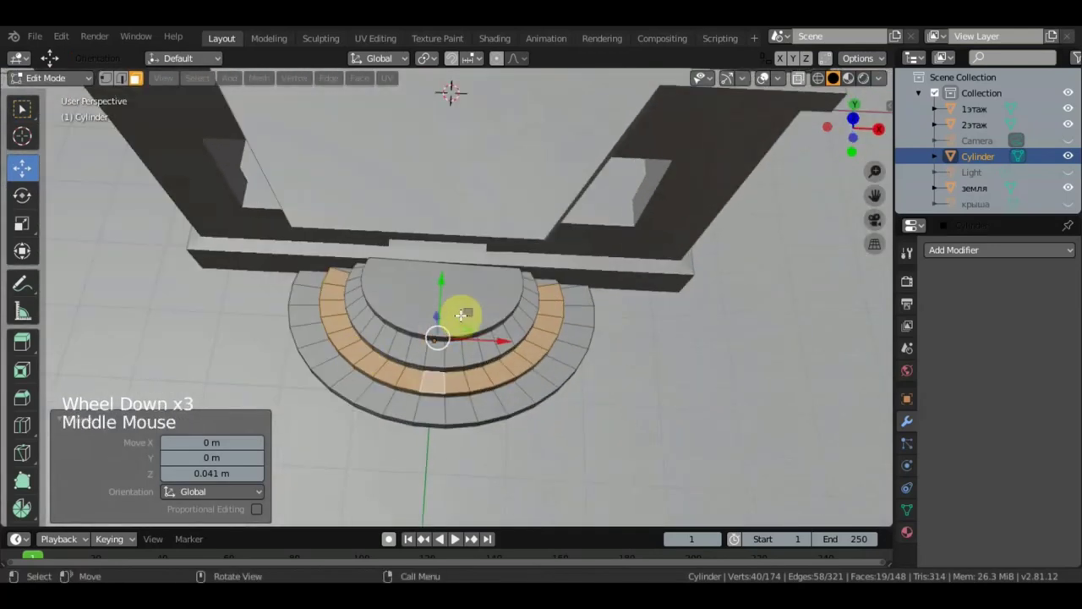
pyautogui.click(19, 251)
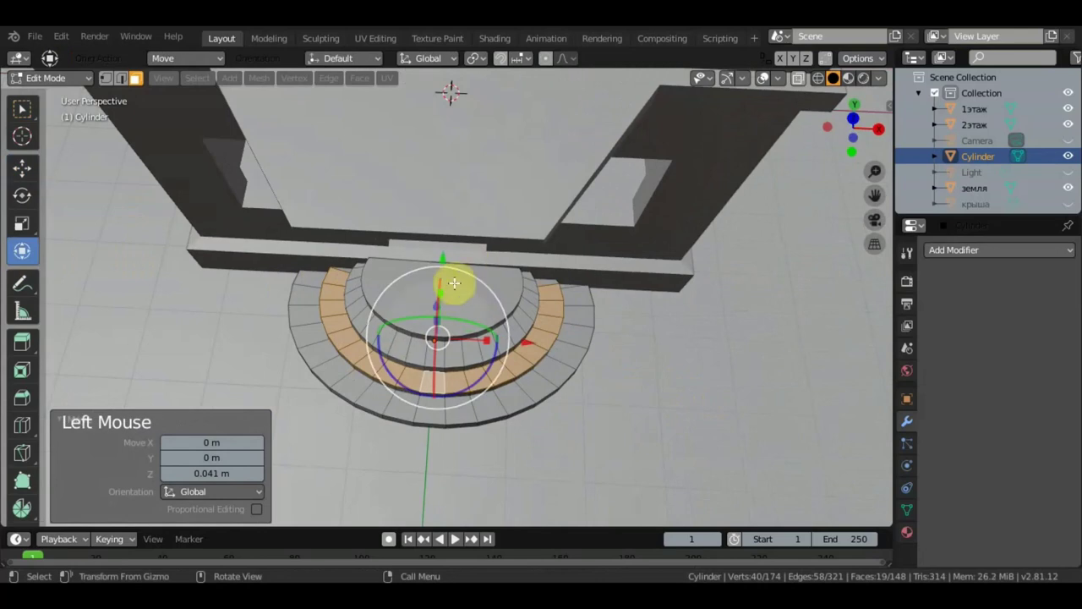
pyautogui.moveTo(445, 290); pyautogui.dragTo(445, 288)
pyautogui.hotkey('ctrl', 'z')
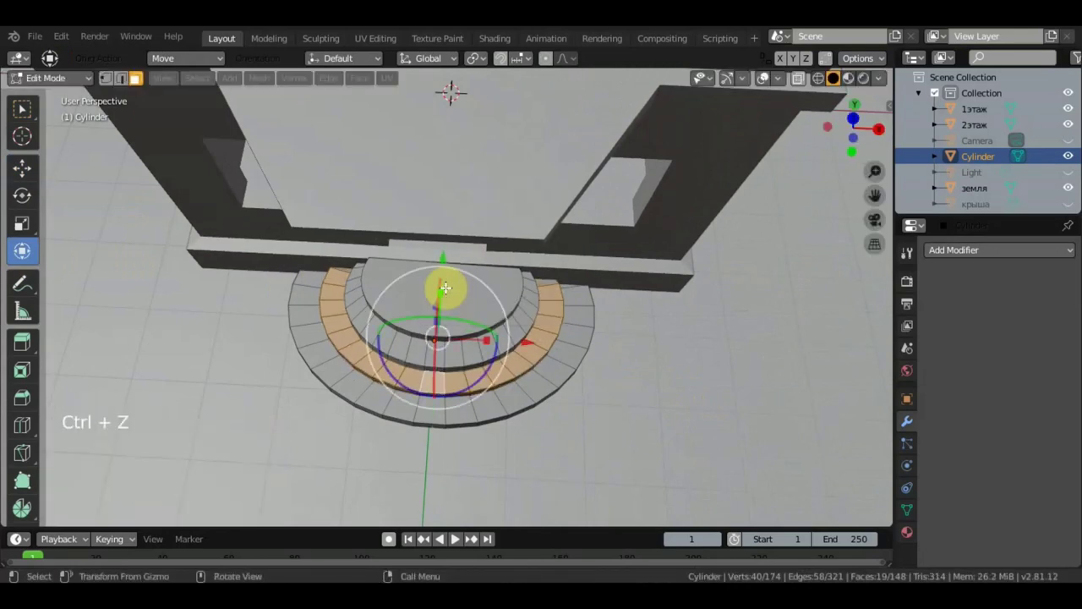
pyautogui.press('a')
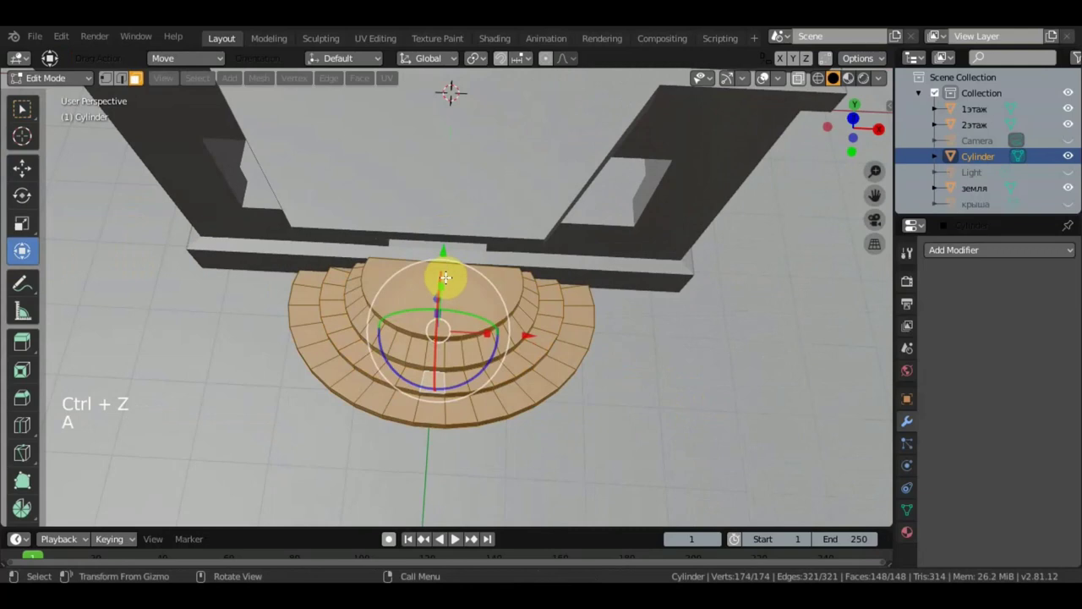
pyautogui.moveTo(445, 277); pyautogui.dragTo(445, 273)
pyautogui.moveTo(445, 273); pyautogui.dragTo(468, 160, button='middle')
pyautogui.scroll(3, 485, 198)
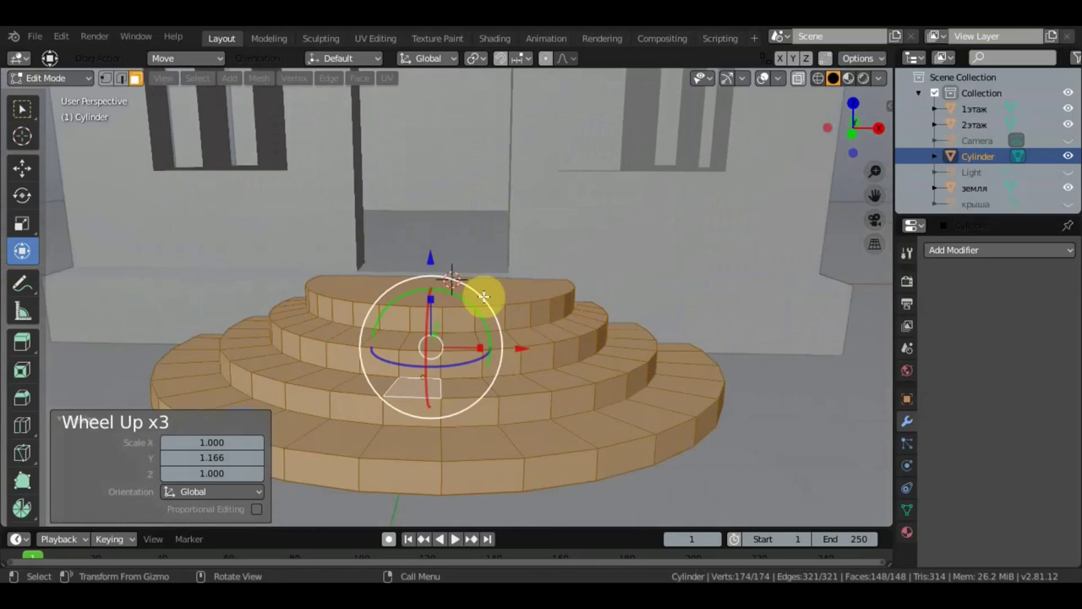
# - Rotate the entire steps mesh by about 0.0307° around the view axis
pyautogui.moveTo(482, 296); pyautogui.dragTo(500, 293)
pyautogui.scroll(-3, 556, 278)
pyautogui.moveTo(555, 278); pyautogui.dragTo(406, 316, button='middle')
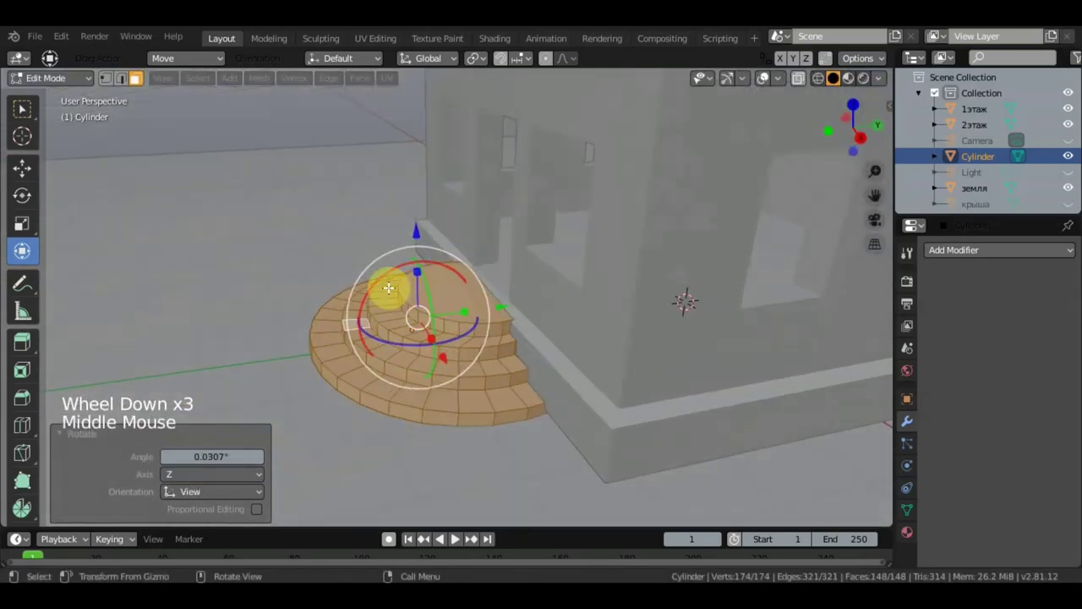
# - Examine the entrance steps from several sides for their fit against the doorway wall and plinth
pyautogui.click(22, 108)
pyautogui.scroll(-3, 309, 225)
pyautogui.moveTo(310, 225); pyautogui.dragTo(444, 239, button='middle')
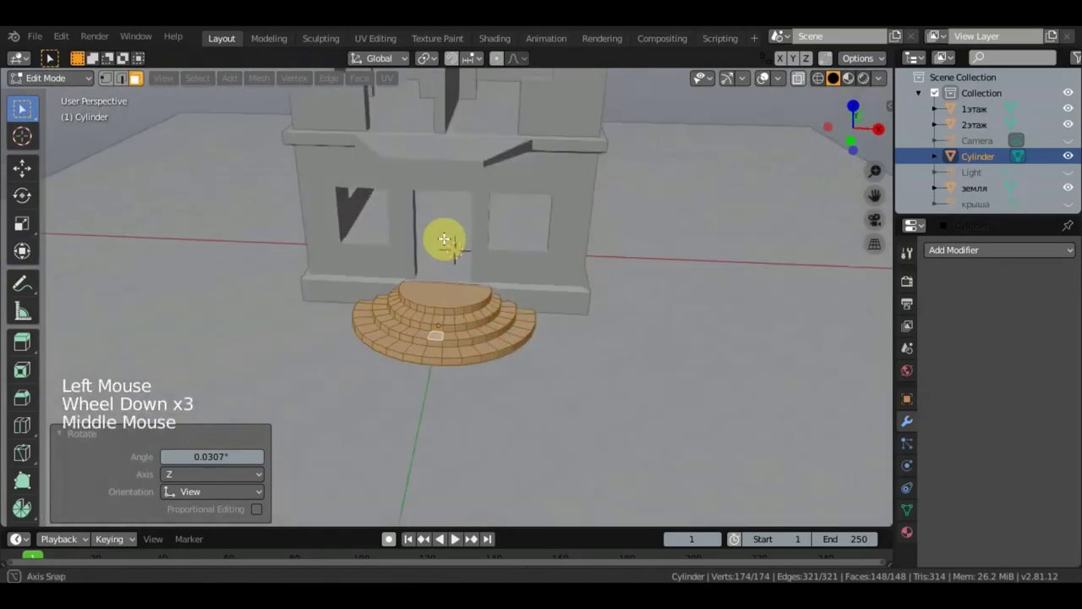
pyautogui.click(504, 355)
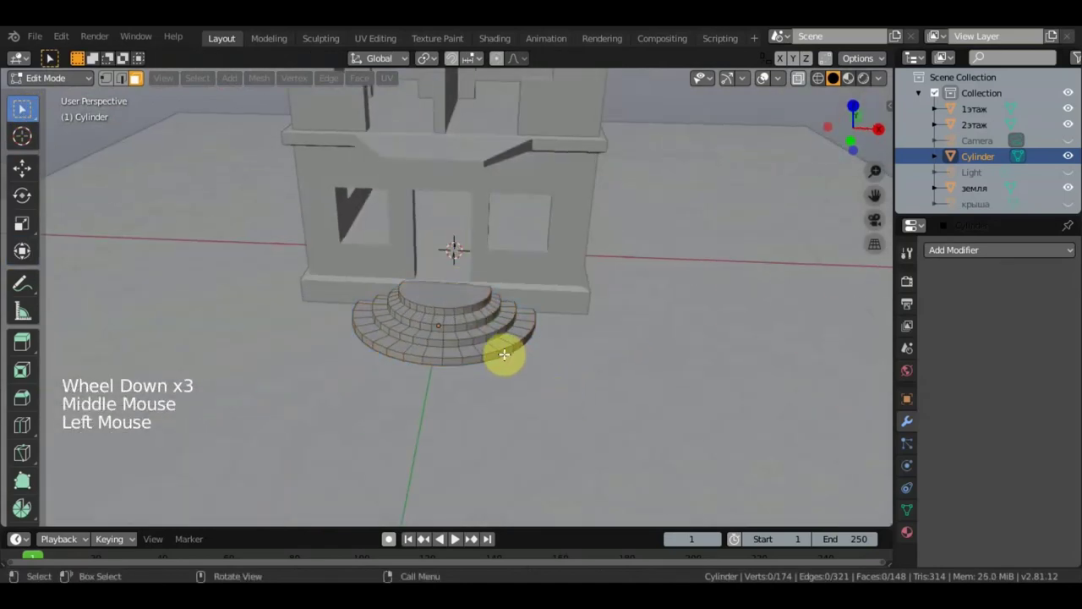
pyautogui.press('a')
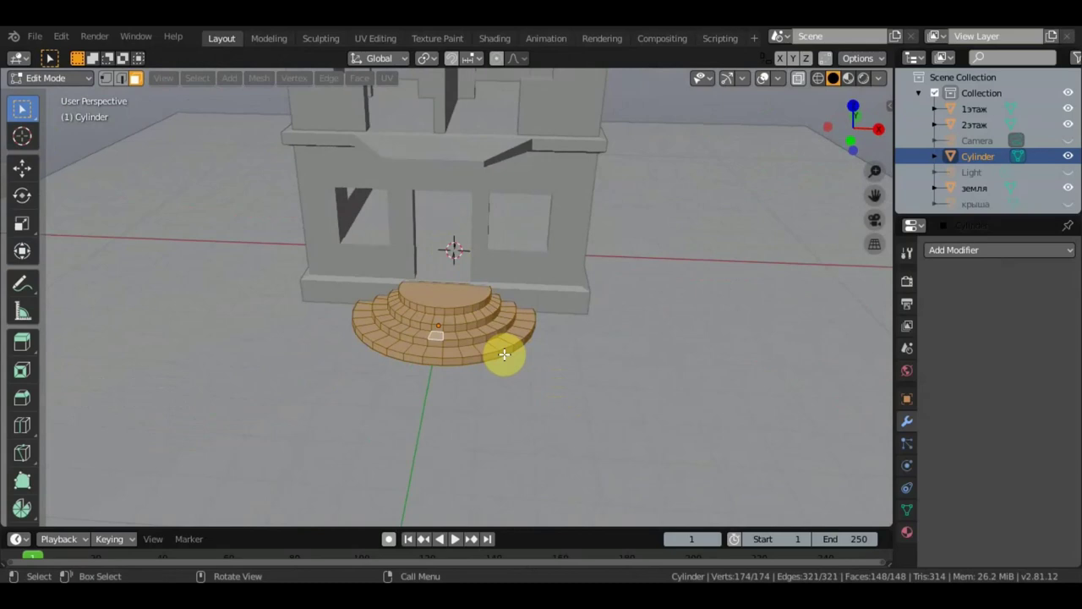
pyautogui.scroll(3, 553, 333)
pyautogui.moveTo(524, 347); pyautogui.dragTo(367, 265, button='middle')
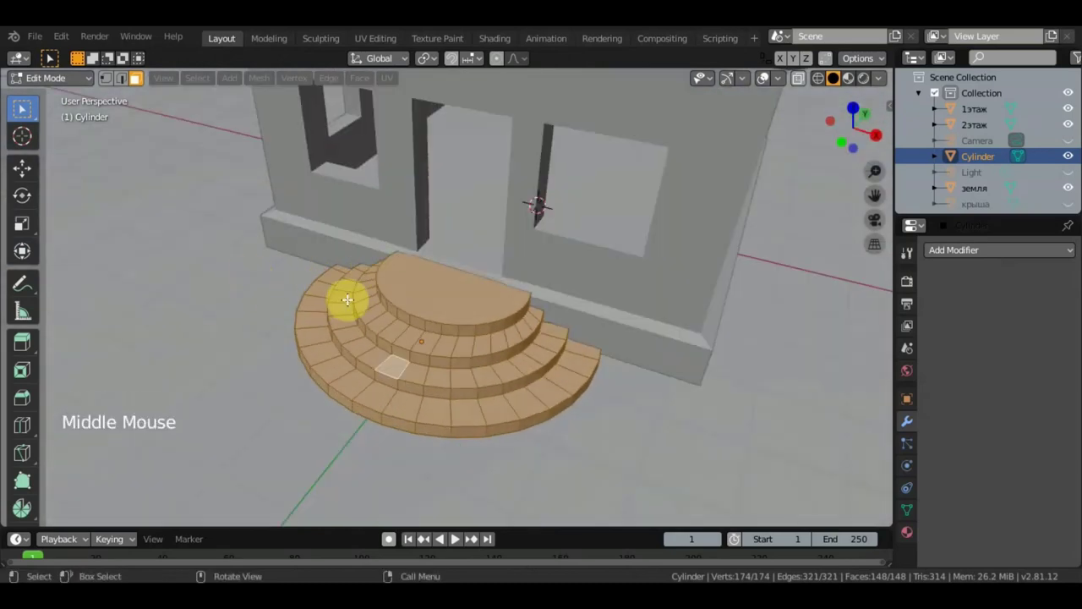
pyautogui.scroll(-2, 347, 299)
pyautogui.moveTo(381, 307); pyautogui.dragTo(459, 321, button='middle')
pyautogui.scroll(-1, 394, 174)
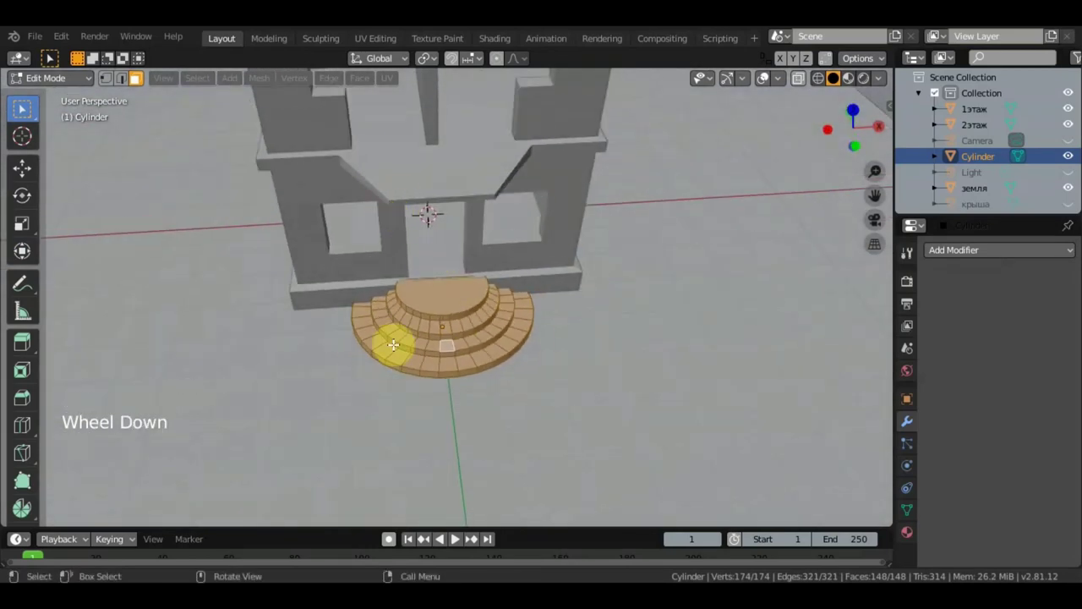
pyautogui.scroll(2, 390, 340)
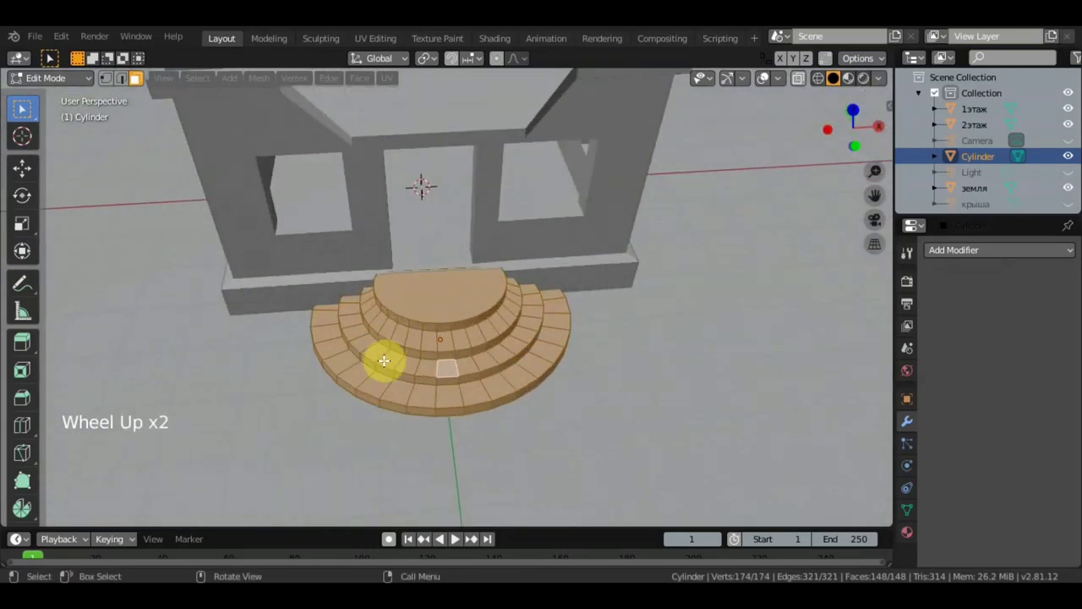
pyautogui.moveTo(384, 360); pyautogui.dragTo(377, 335, button='middle')
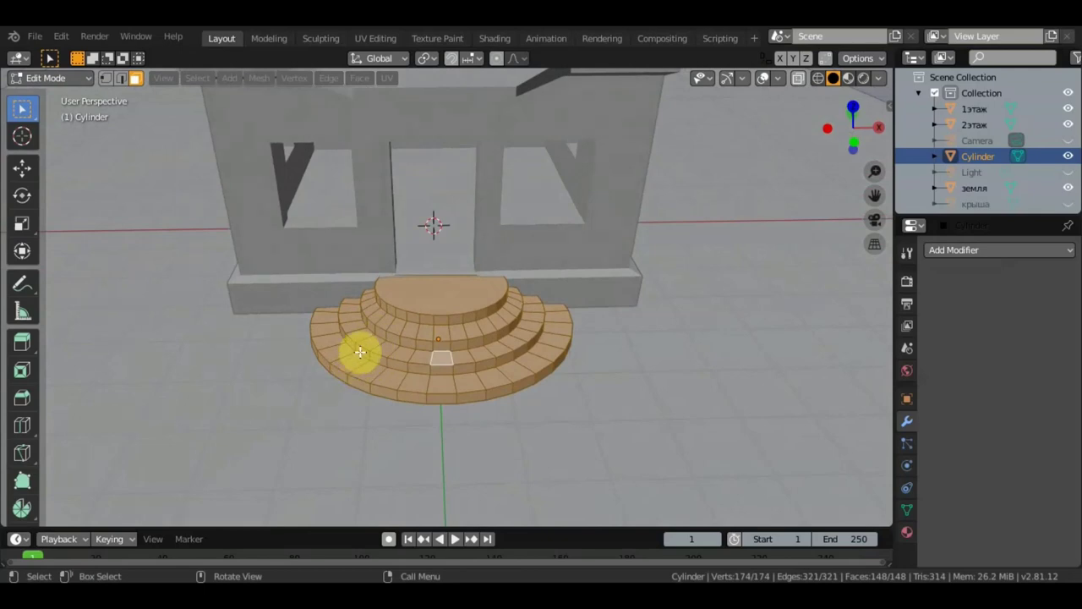
pyautogui.moveTo(361, 355); pyautogui.dragTo(329, 389, button='middle')
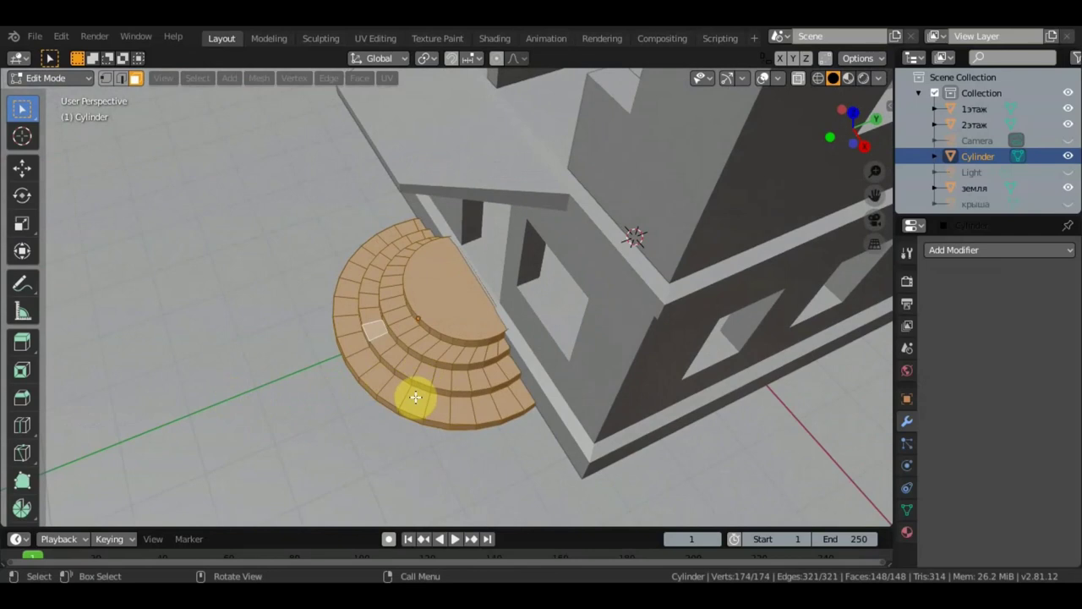
pyautogui.scroll(-2, 415, 396)
pyautogui.scroll(2, 416, 384)
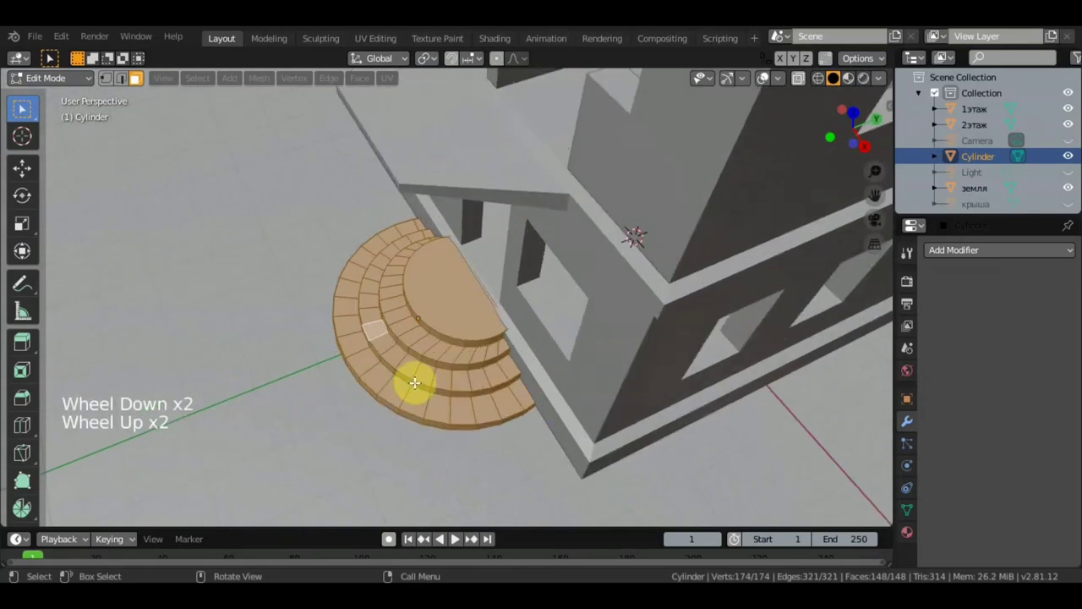
pyautogui.moveTo(415, 381)
pyautogui.mouseDown(button='middle')
pyautogui.moveTo(423, 333)
pyautogui.moveTo(418, 372)
pyautogui.mouseUp(button='middle')
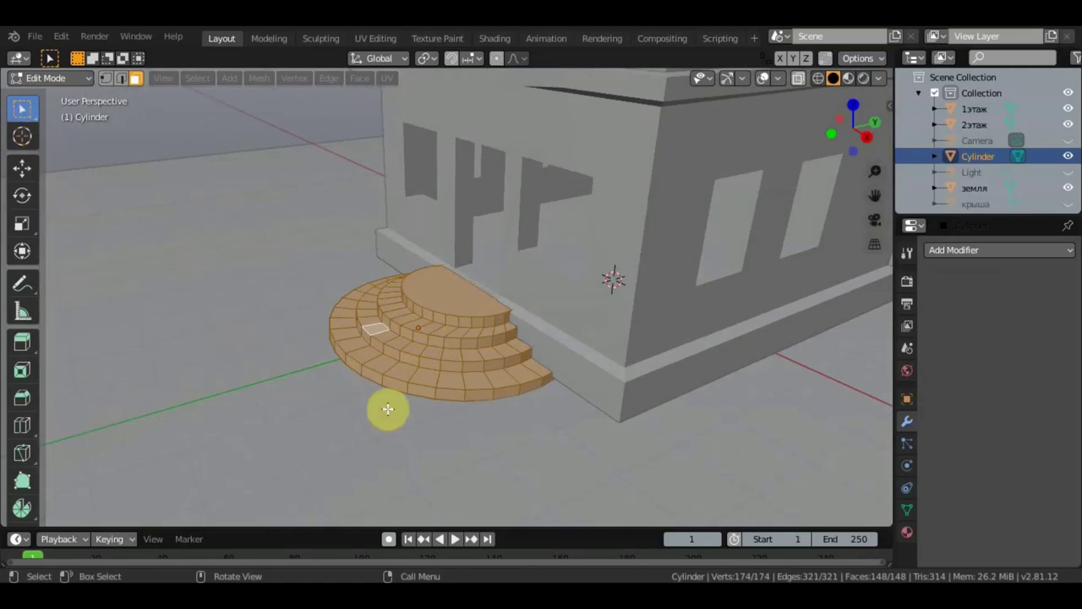
# - Select the outer riser face ring of the lowest step and move it about -0.246 m along Y
pyautogui.click(406, 389)
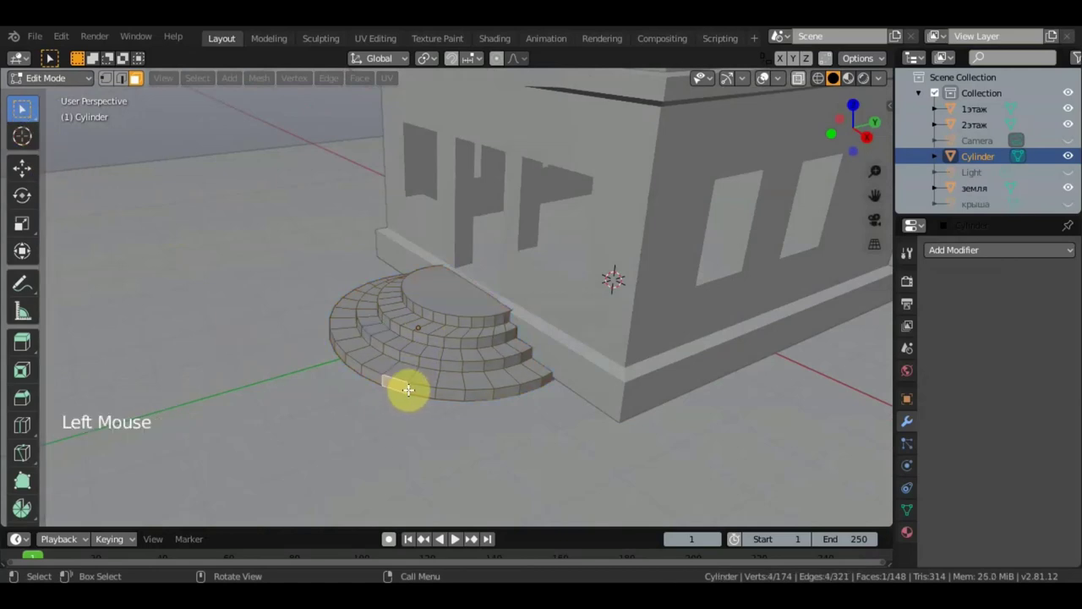
pyautogui.keyDown('alt'); pyautogui.keyDown('shift'); pyautogui.click(403, 389); pyautogui.keyUp('shift'); pyautogui.keyUp('alt')
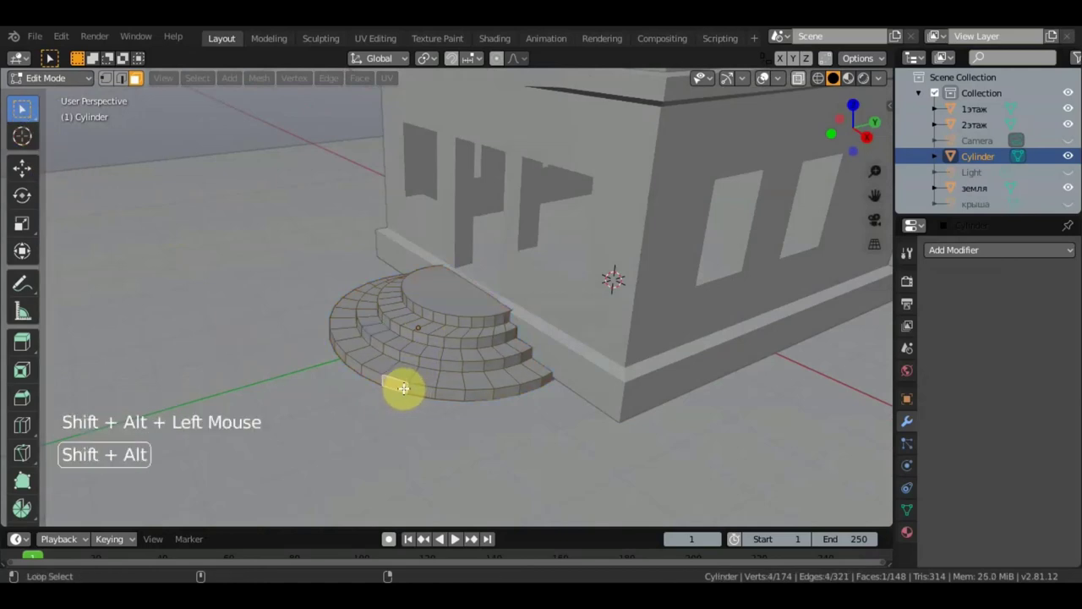
pyautogui.scroll(5, 404, 398)
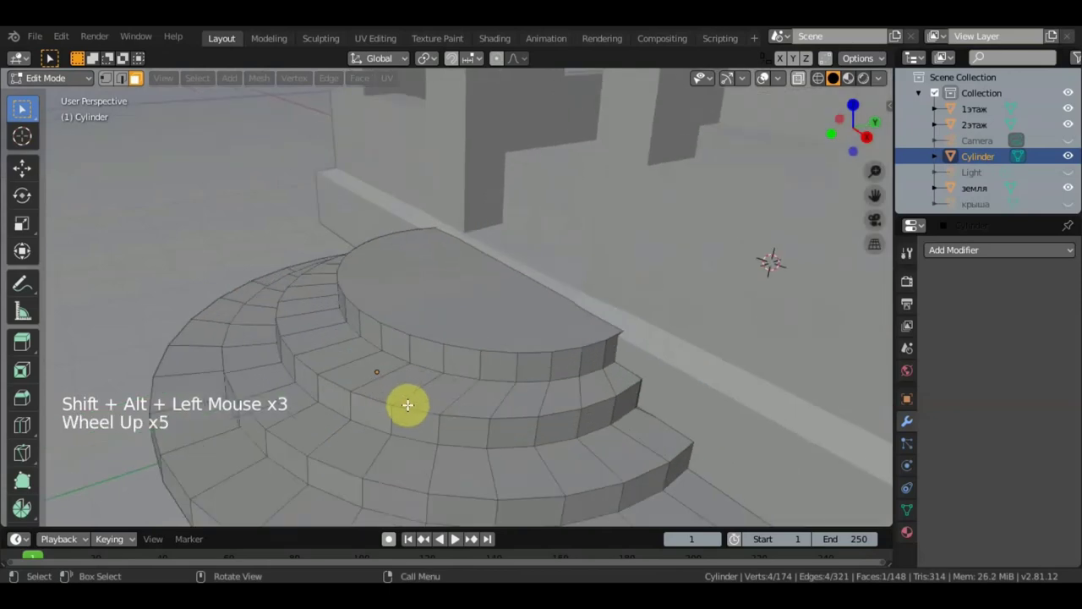
pyautogui.scroll(-4, 419, 427)
pyautogui.keyDown('alt'); pyautogui.keyDown('shift'); pyautogui.click(428, 417); pyautogui.keyUp('shift'); pyautogui.keyUp('alt')
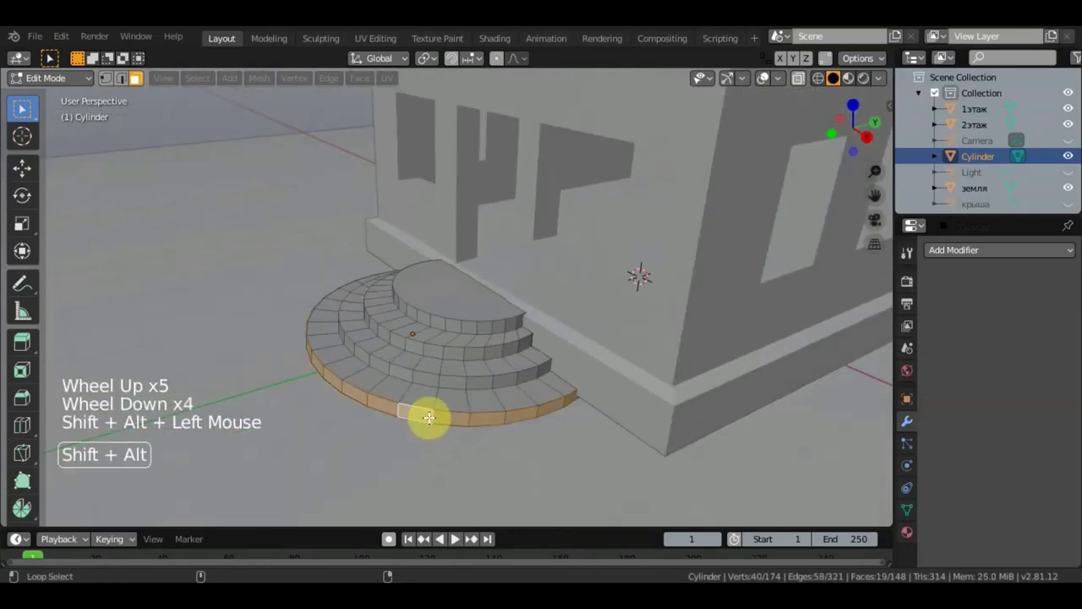
pyautogui.moveTo(361, 406); pyautogui.dragTo(328, 406, button='middle')
pyautogui.click(16, 172)
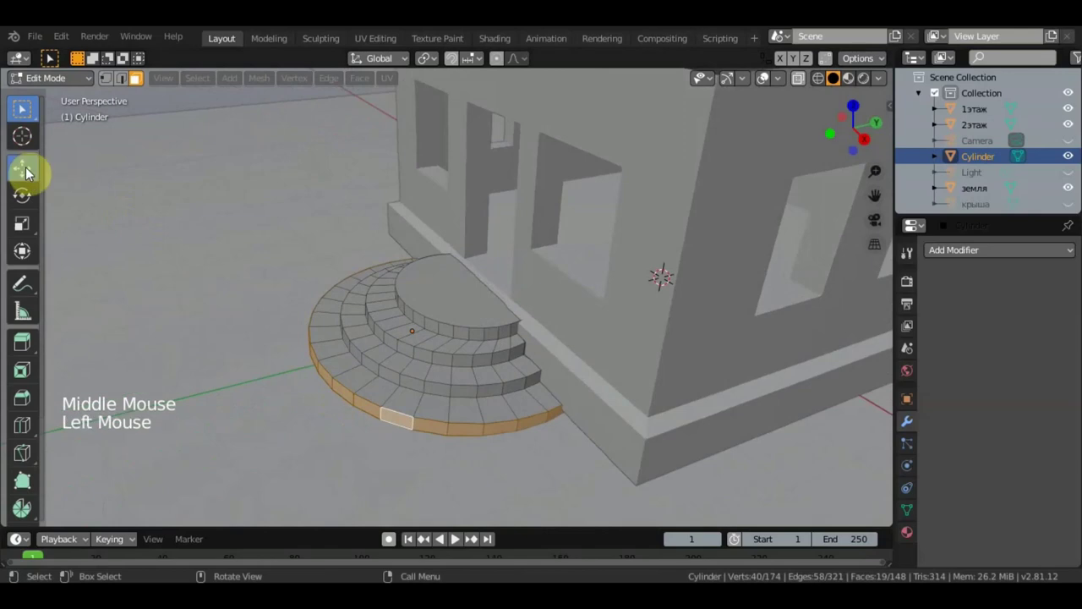
pyautogui.moveTo(447, 321); pyautogui.dragTo(429, 332)
# - Scale the lowest step's outer riser ring by about 1.125 along X with the Transform tool, and clear the selection
pyautogui.moveTo(428, 332); pyautogui.dragTo(526, 394, button='middle')
pyautogui.click(22, 251)
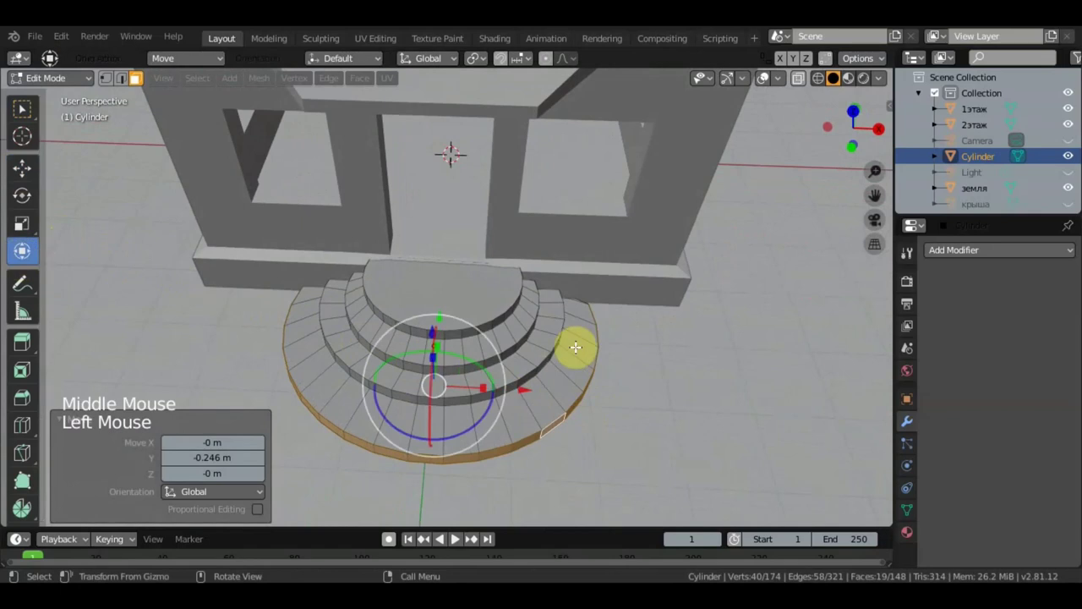
pyautogui.moveTo(490, 381); pyautogui.dragTo(490, 383)
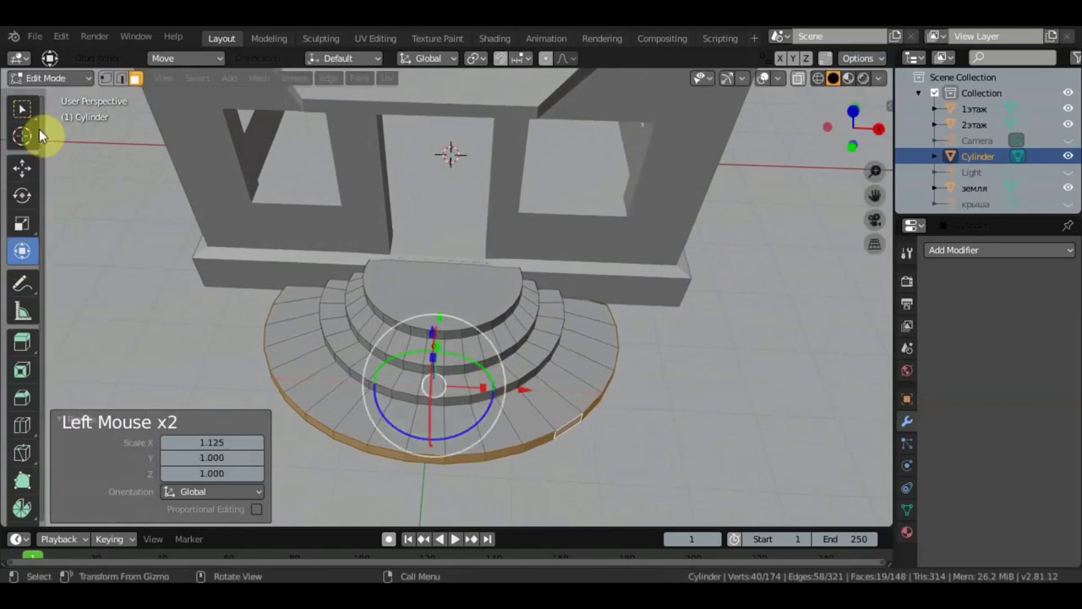
pyautogui.click(22, 109)
pyautogui.moveTo(658, 334); pyautogui.dragTo(503, 350, button='middle')
pyautogui.moveTo(304, 307); pyautogui.dragTo(715, 458, button='middle')
pyautogui.click(708, 350)
pyautogui.scroll(-2, 710, 325)
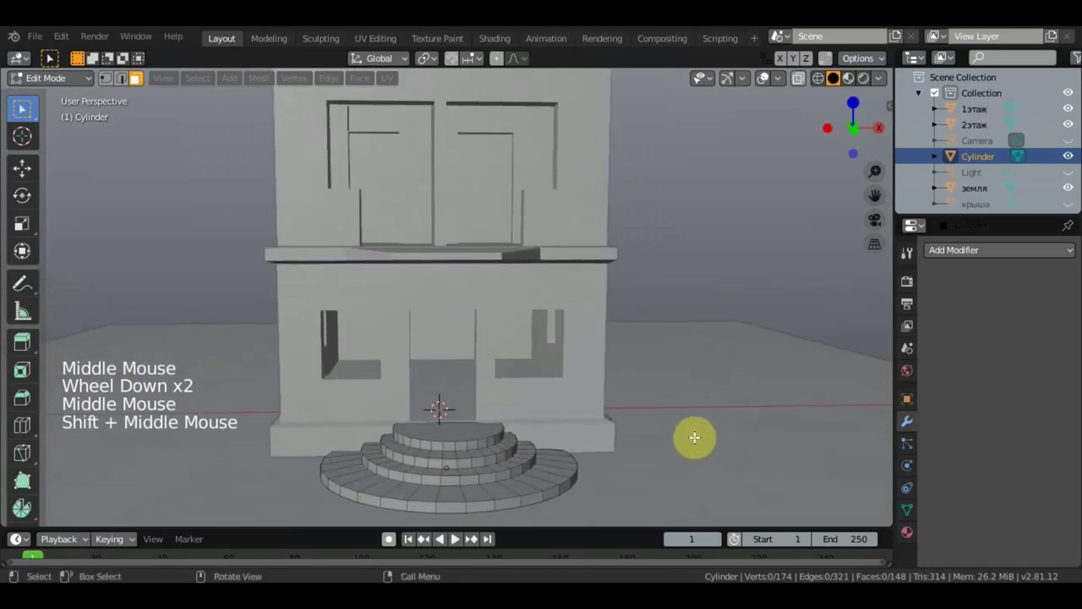
pyautogui.scroll(-1, 695, 438)
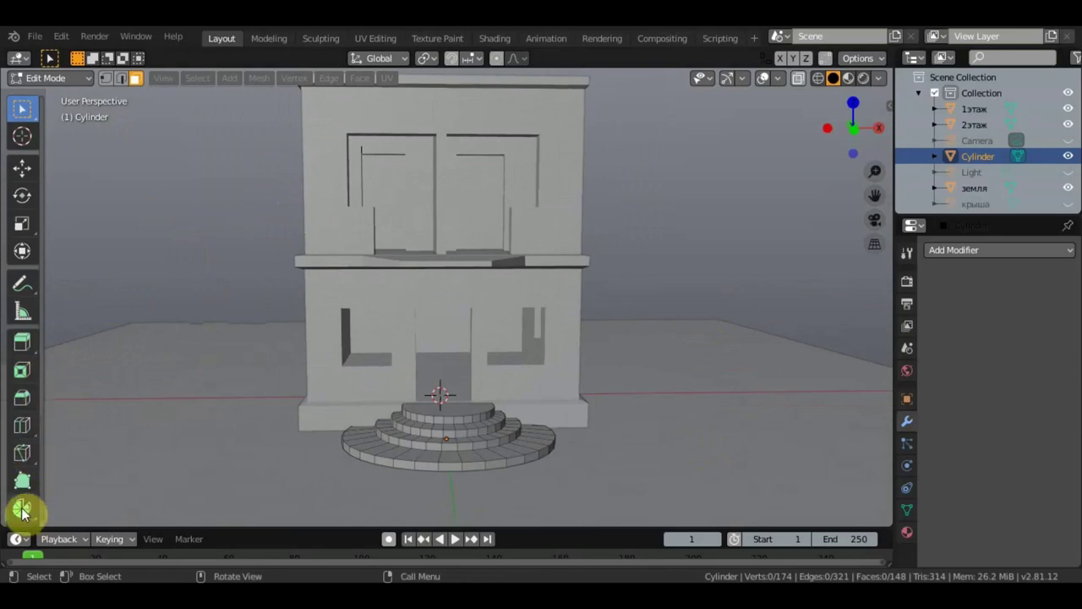
pyautogui.scroll(-1, 31, 482)
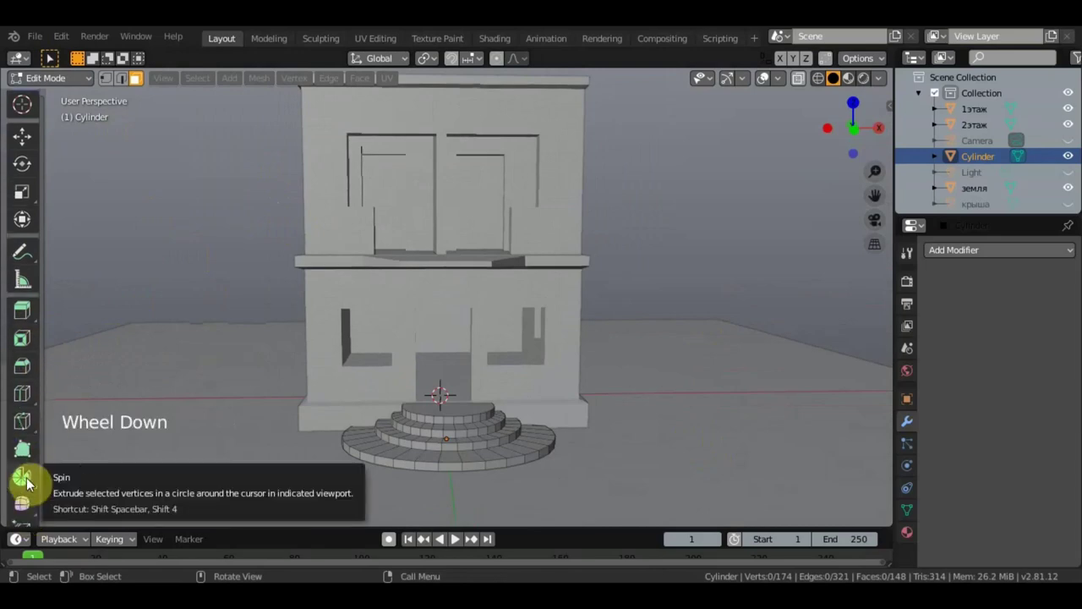
pyautogui.moveTo(321, 394)
pyautogui.mouseDown(button='middle')
pyautogui.moveTo(322, 440)
pyautogui.moveTo(325, 408)
pyautogui.moveTo(253, 411)
pyautogui.moveTo(310, 405)
pyautogui.mouseUp(button='middle')
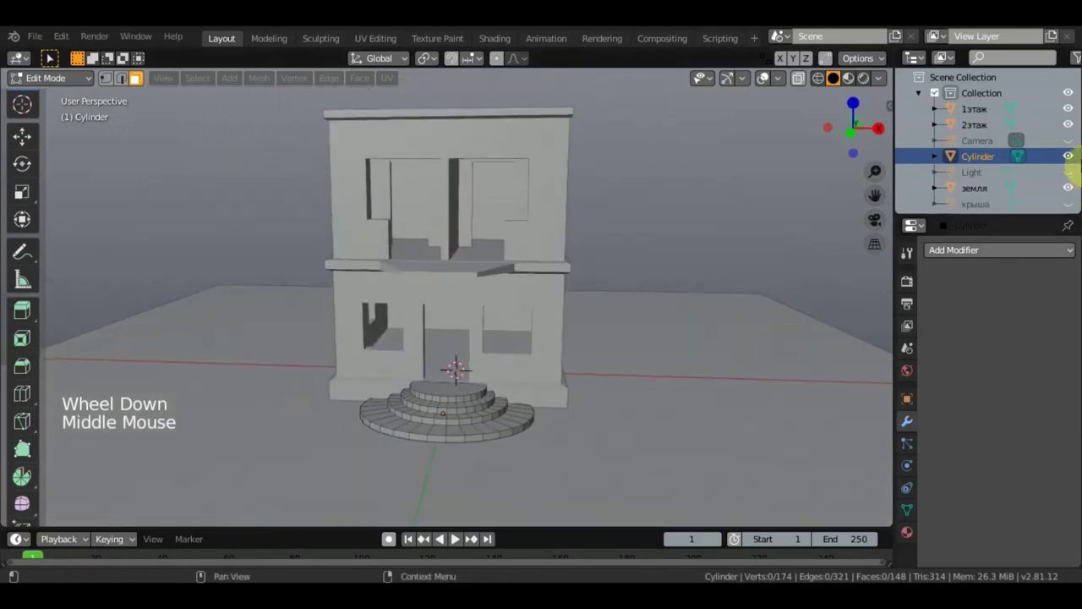
# - Hide the upper floor object 2этаж, leaving the ground floor object 1этаж shown behind the entrance steps
pyautogui.click(1068, 124)
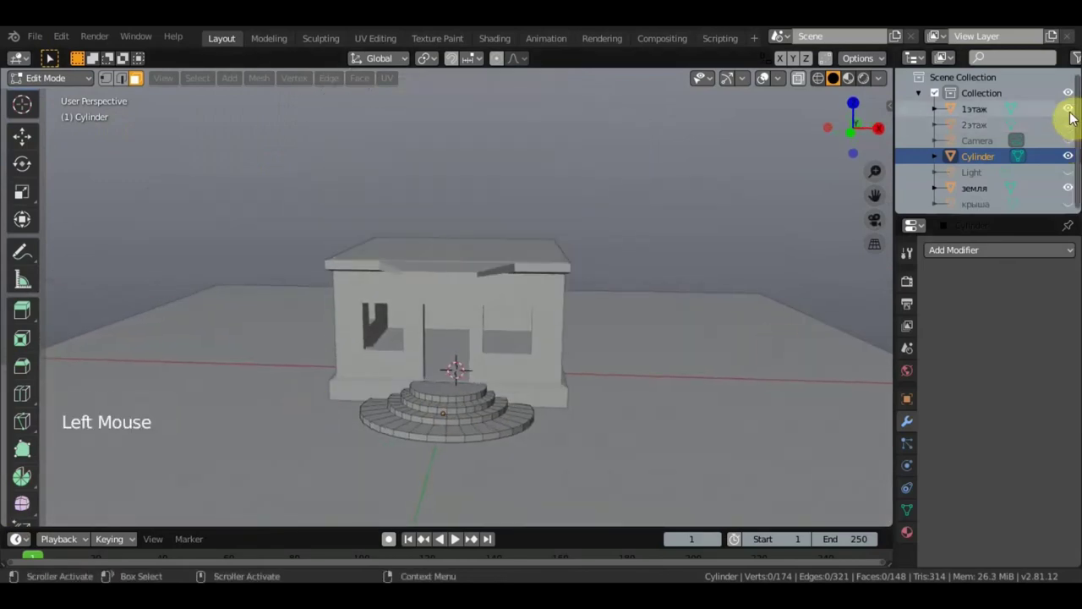
pyautogui.click(1068, 109)
pyautogui.moveTo(650, 306); pyautogui.dragTo(651, 372, button='middle')
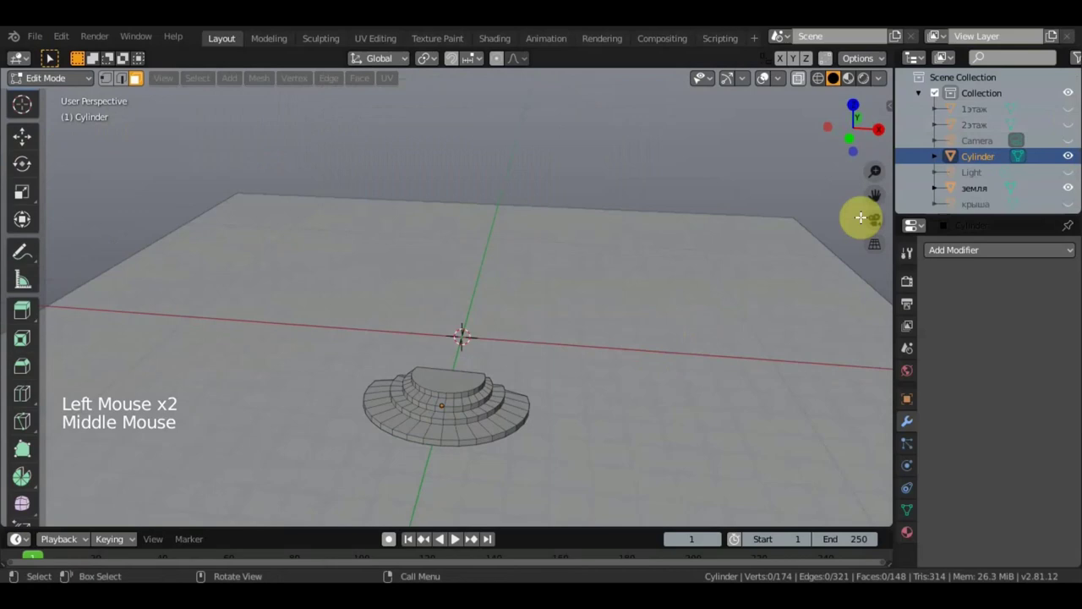
pyautogui.click(1068, 141)
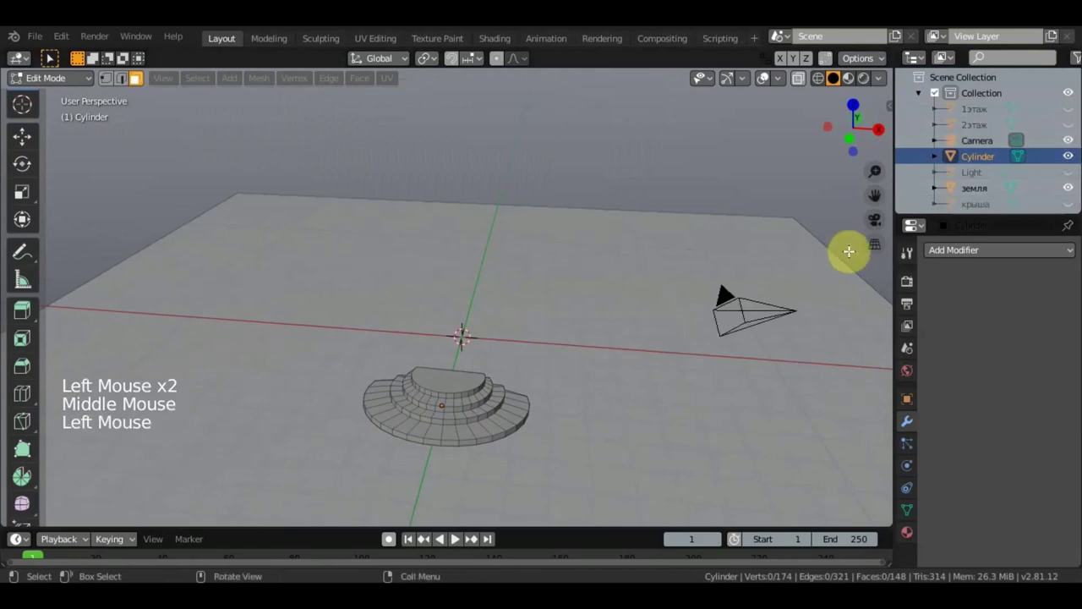
pyautogui.click(1069, 141)
pyautogui.click(1071, 125)
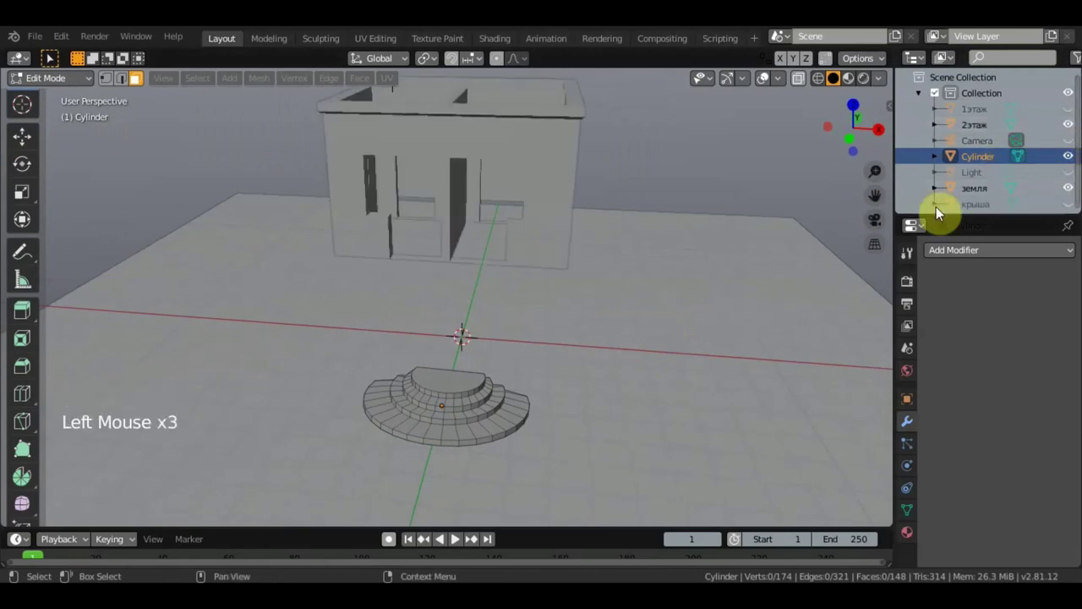
pyautogui.click(1067, 126)
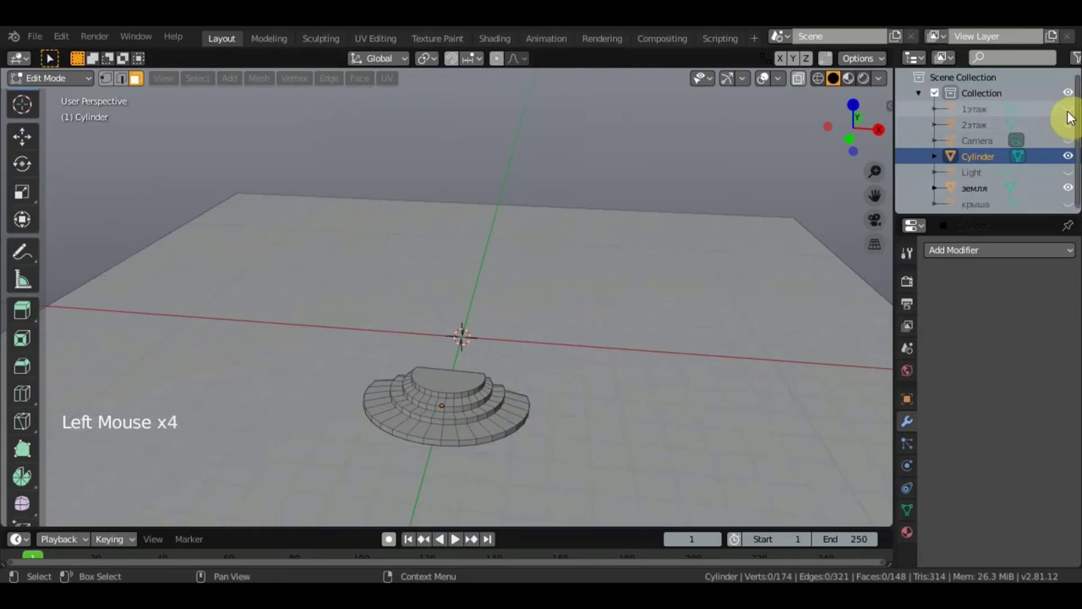
pyautogui.click(1069, 109)
pyautogui.scroll(3, 623, 321)
pyautogui.moveTo(623, 321); pyautogui.dragTo(665, 201, button='middle')
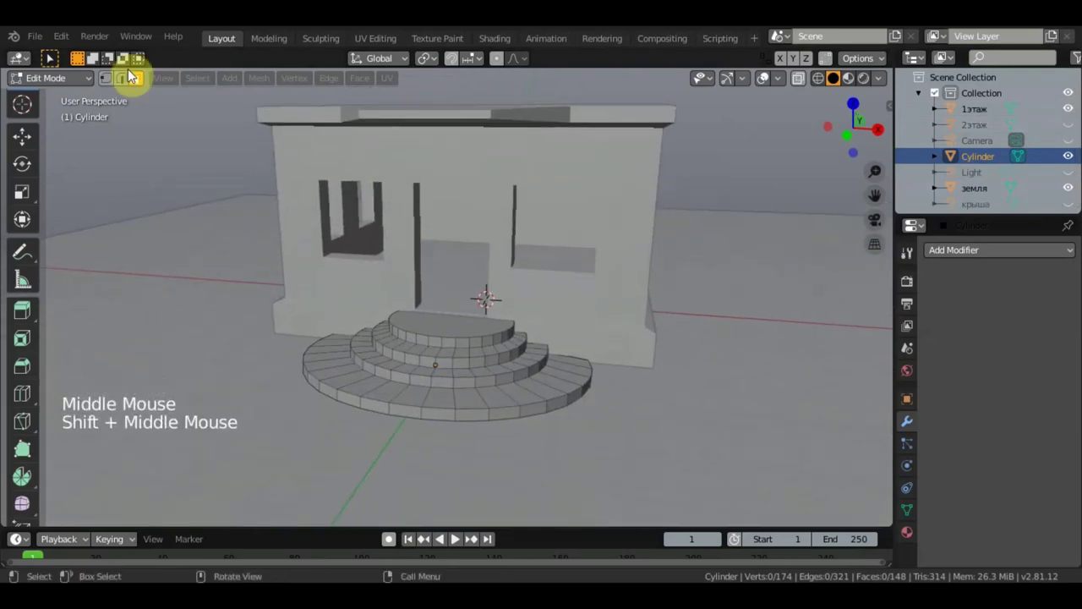
# - Switch to Object Mode and add a mesh cylinder with 32 vertices, 1 m radius and 2 m depth
pyautogui.click(52, 79)
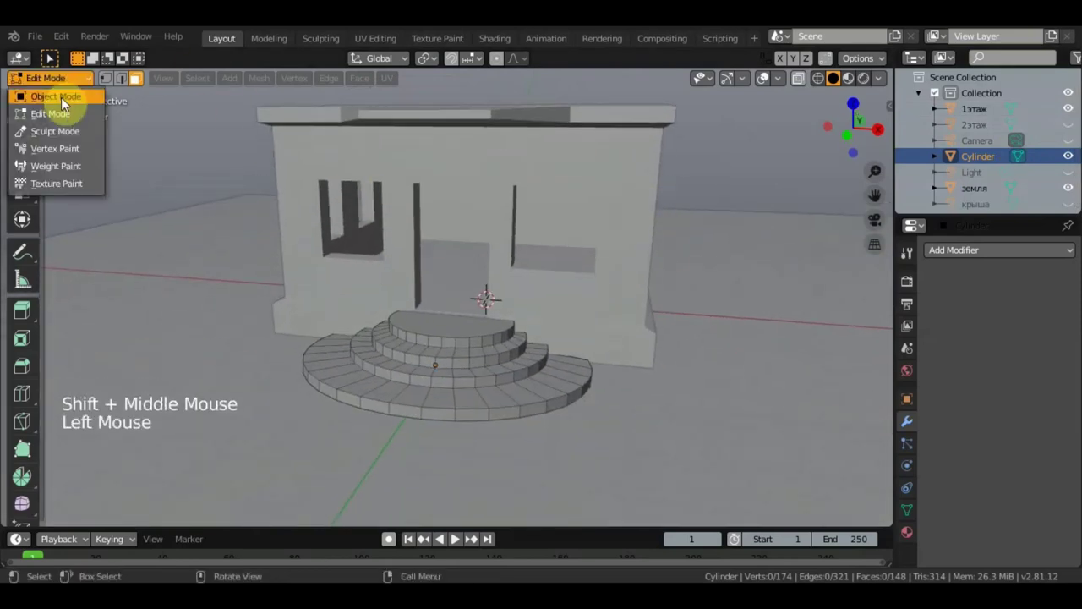
pyautogui.click(56, 97)
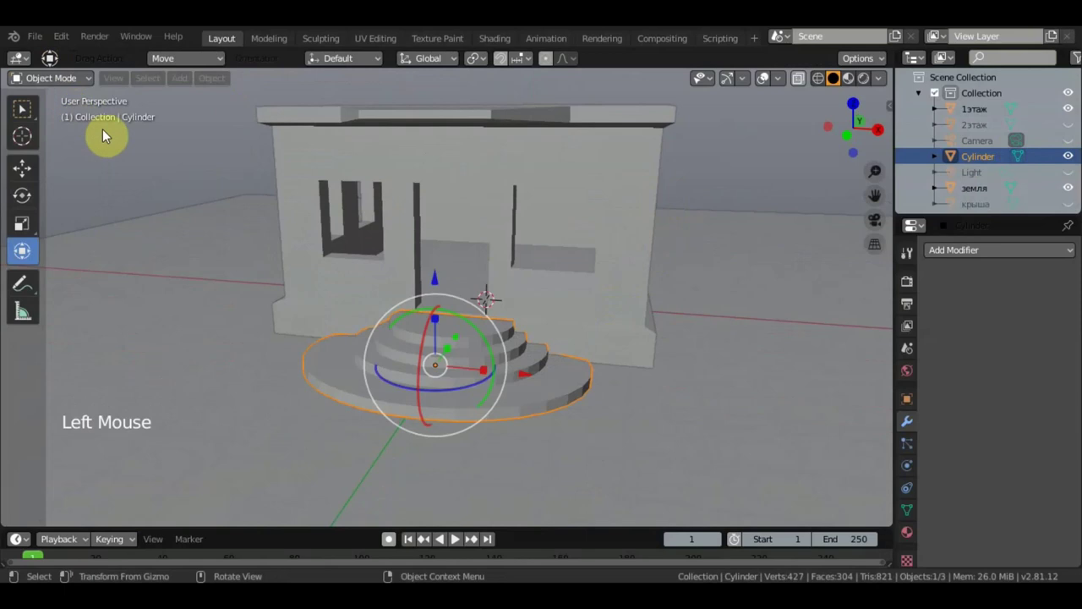
pyautogui.click(23, 110)
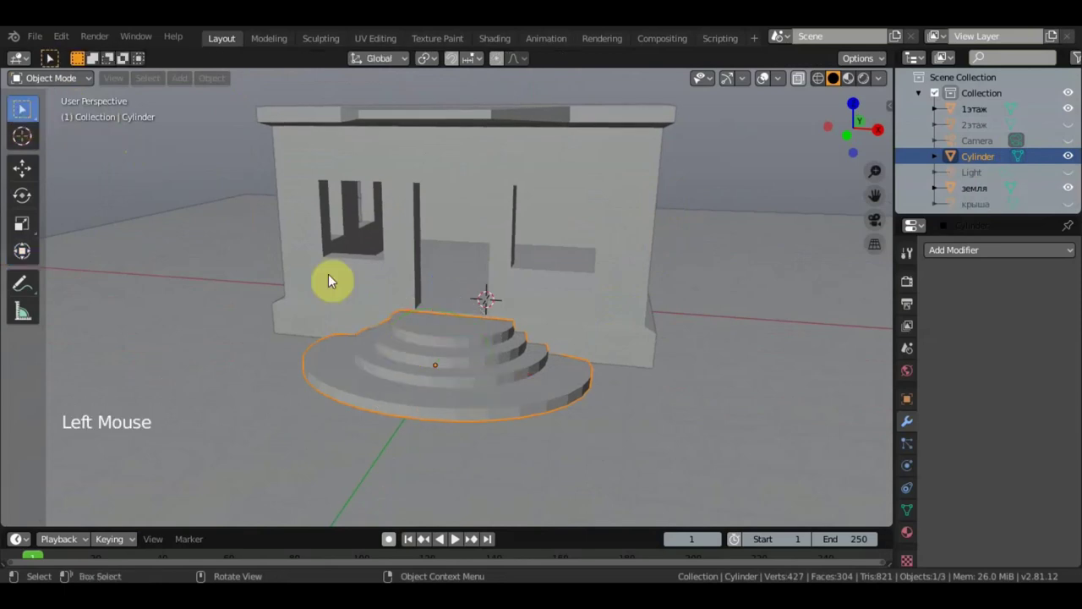
pyautogui.hotkey('shift', 'a')
pyautogui.moveTo(316, 263)
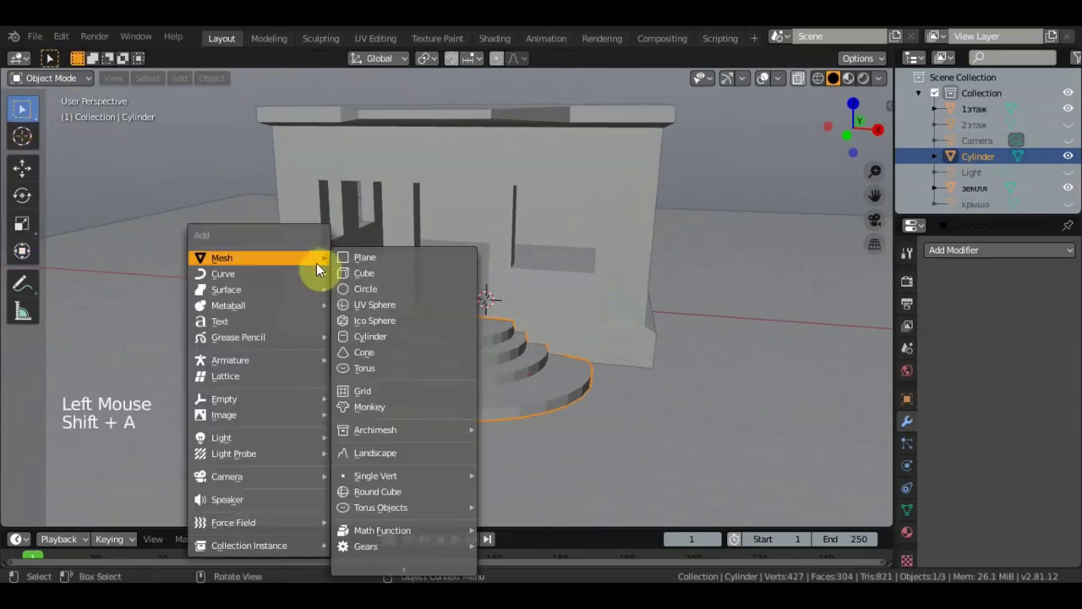
pyautogui.click(388, 339)
# - Move the new cylinder about -4.9 m along Y, out of the house and onto the entrance steps
pyautogui.moveTo(406, 345); pyautogui.dragTo(541, 333, button='middle')
pyautogui.scroll(-2, 636, 356)
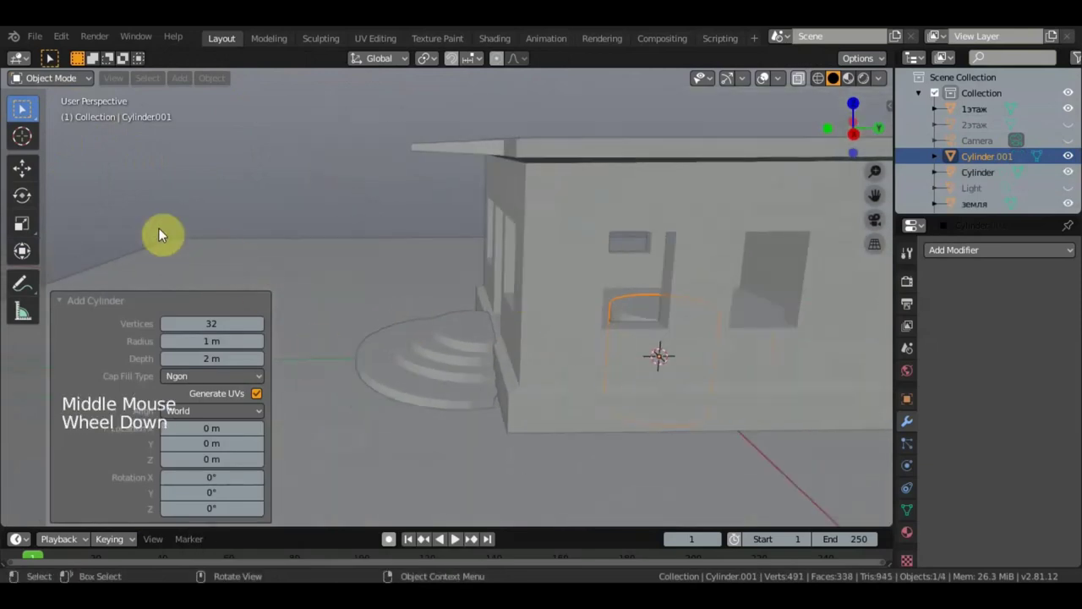
pyautogui.click(34, 169)
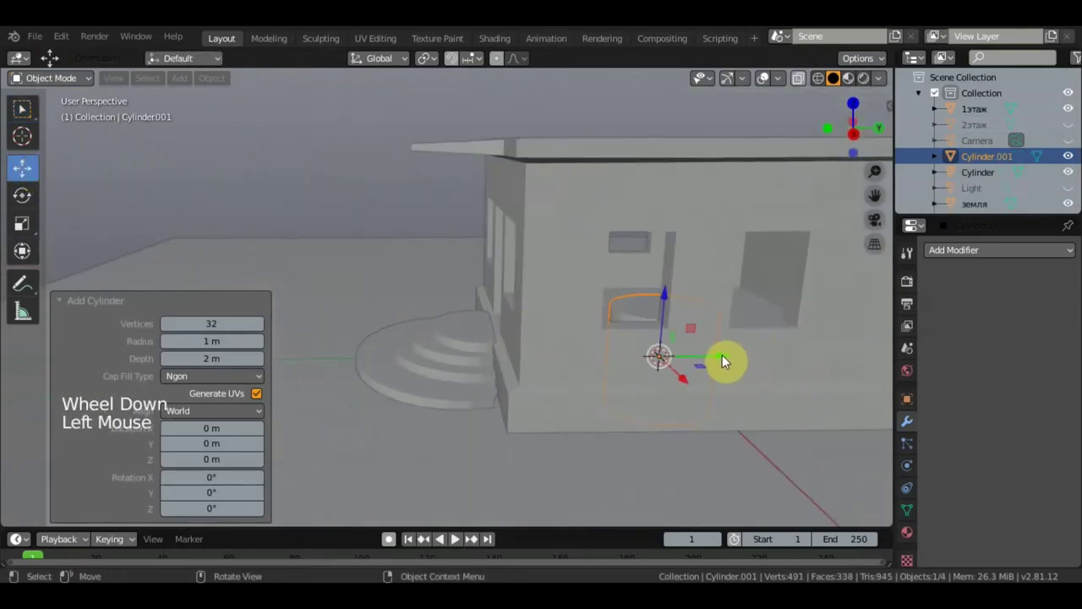
pyautogui.moveTo(722, 362); pyautogui.dragTo(478, 379)
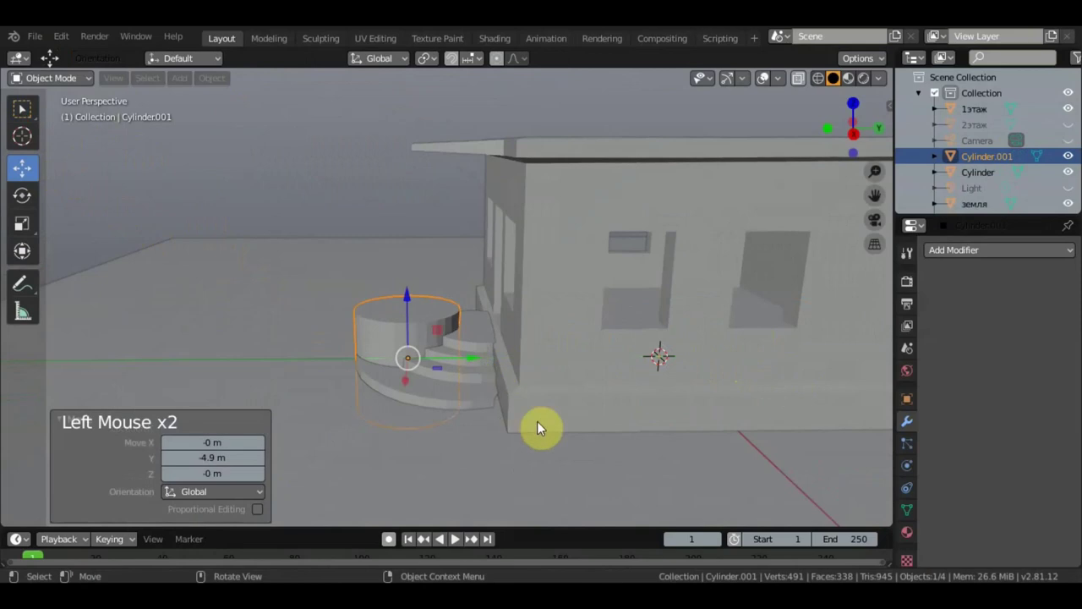
# - Scale the new cylinder down uniformly and raise it about 0.225 m along Z
pyautogui.press('s')
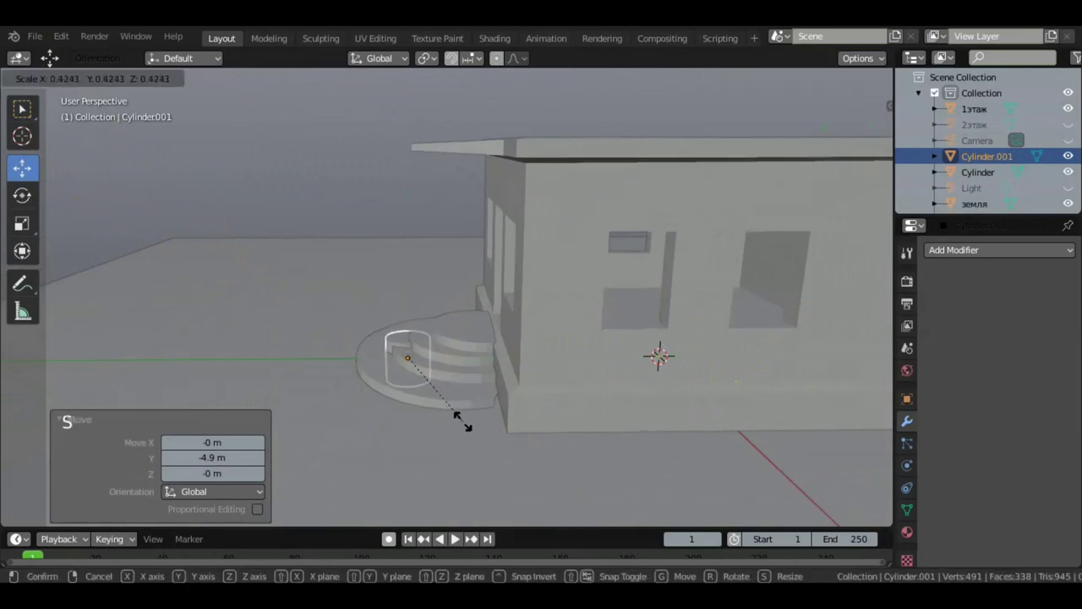
pyautogui.click(459, 407)
pyautogui.moveTo(476, 362); pyautogui.dragTo(385, 277)
pyautogui.moveTo(386, 278); pyautogui.dragTo(637, 311, button='middle')
# - In front view, move the small cylinder about 1.37 m along X and 0.342 m up along Z
pyautogui.press('KP_1')
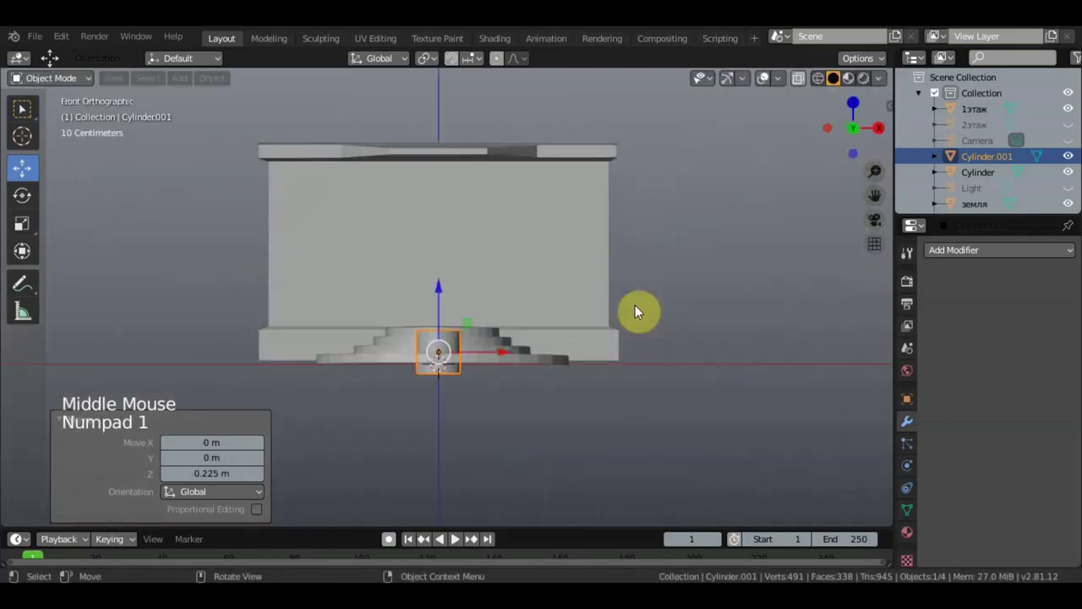
pyautogui.scroll(3, 592, 330)
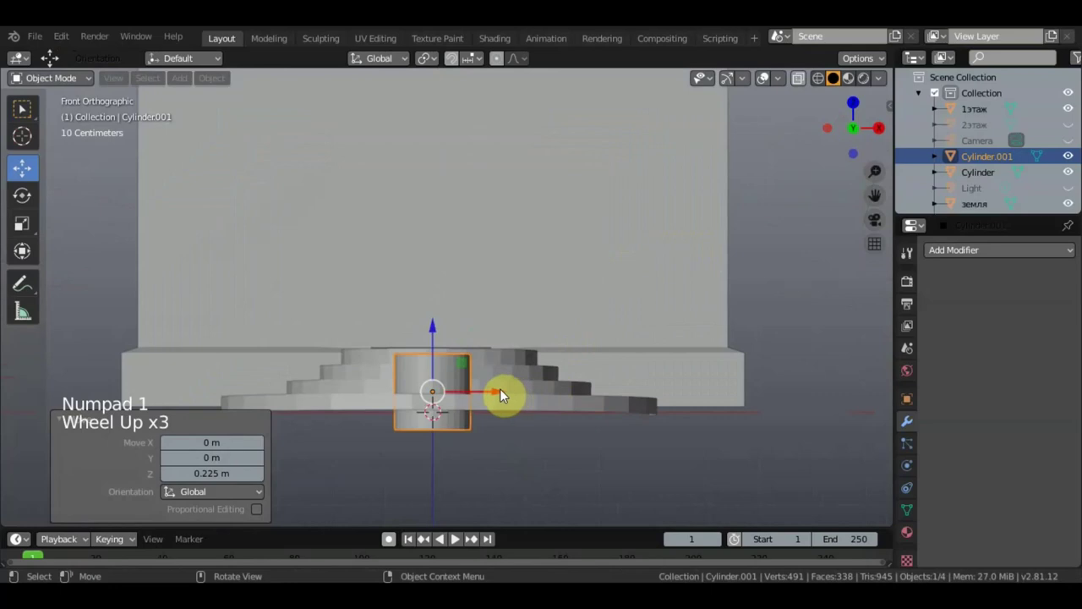
pyautogui.moveTo(502, 394); pyautogui.dragTo(624, 390)
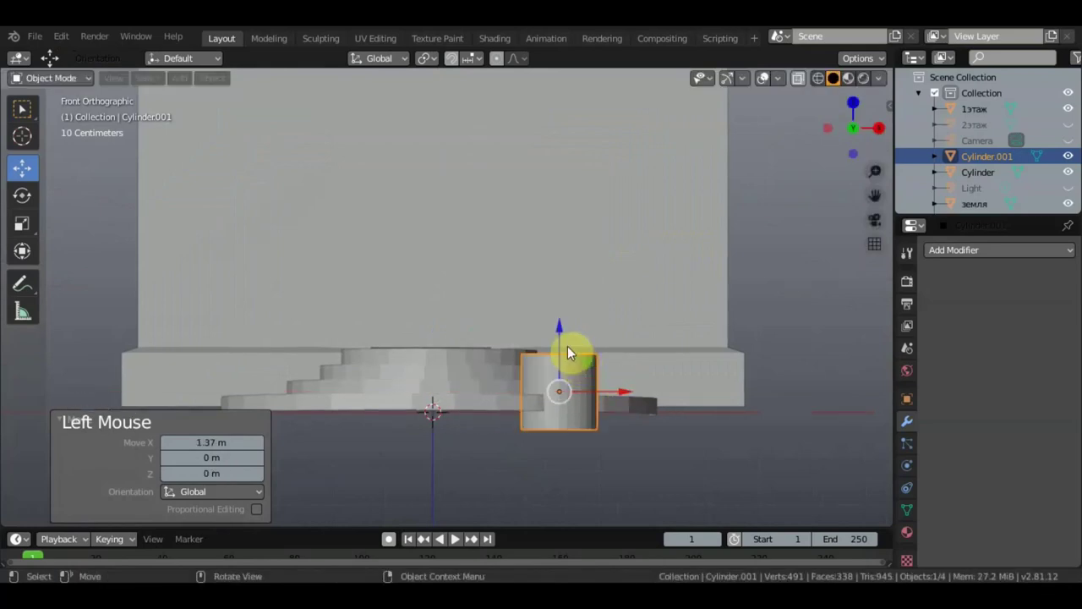
pyautogui.moveTo(567, 348); pyautogui.dragTo(559, 293)
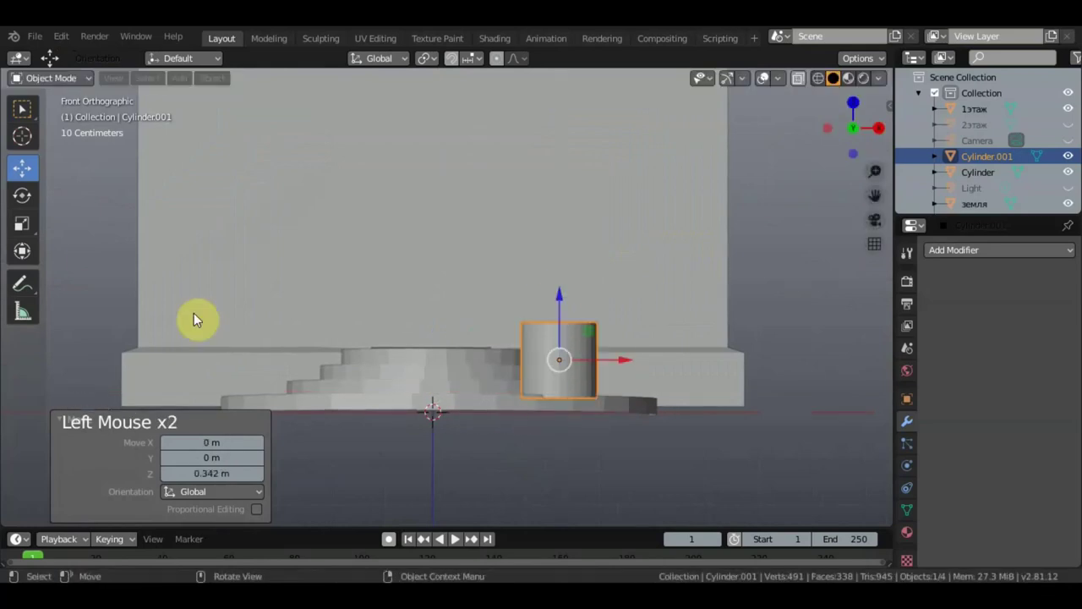
# - Flatten the cylinder into a disc by scaling it about 0.178 along Z, and lower it towards the lowest step
pyautogui.click(23, 250)
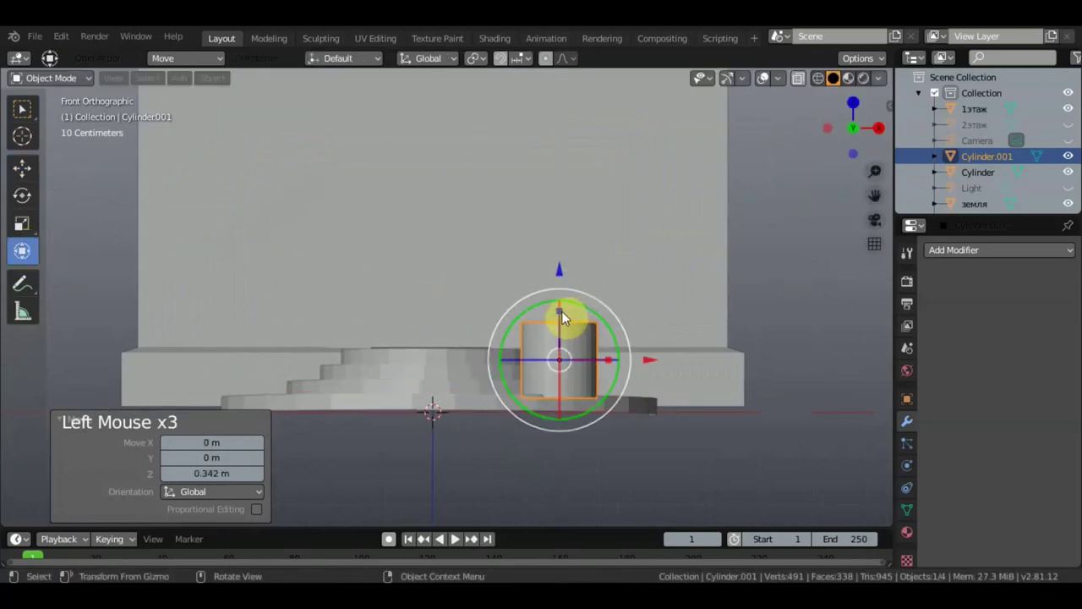
pyautogui.moveTo(561, 311); pyautogui.dragTo(561, 355)
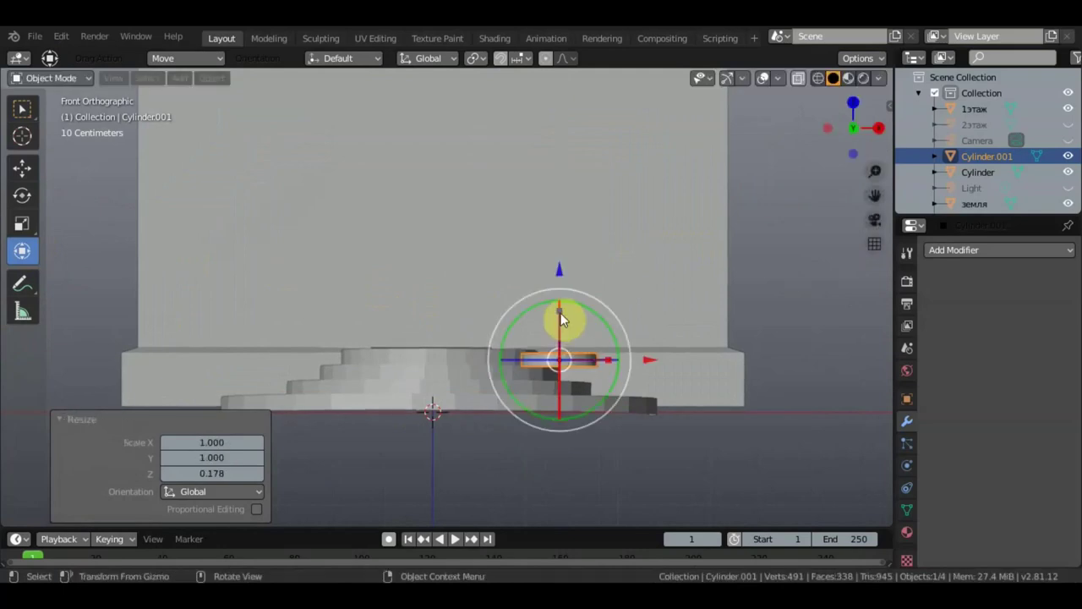
pyautogui.moveTo(559, 270); pyautogui.dragTo(557, 307)
# - In top view, scale the disc uniformly by about 0.717 and shift it about 0.0685 m along Y and -0.188 m along X
pyautogui.press('KP_7')
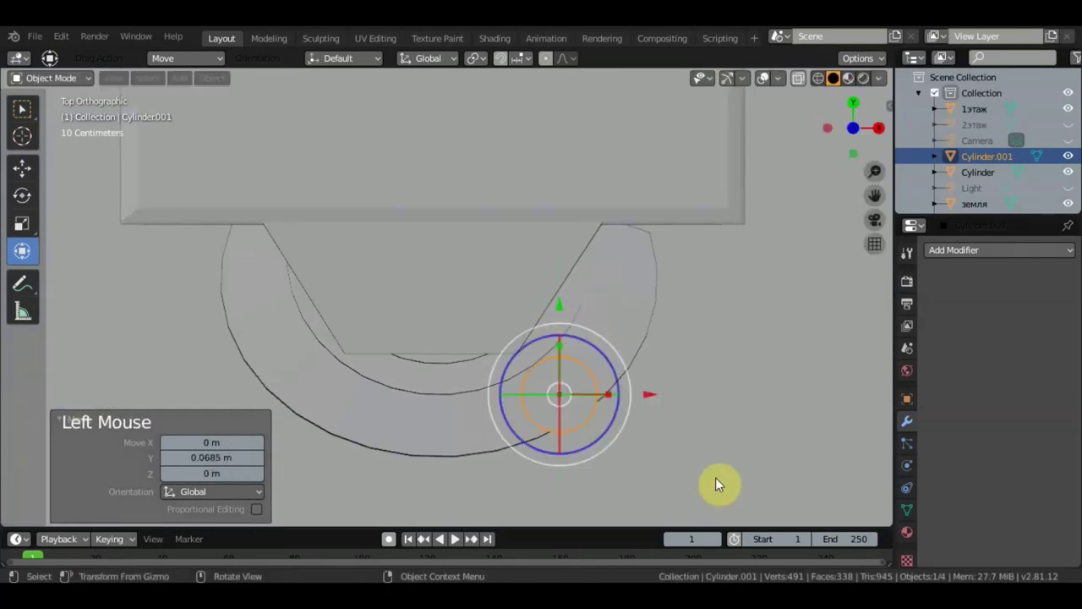
pyautogui.press('s')
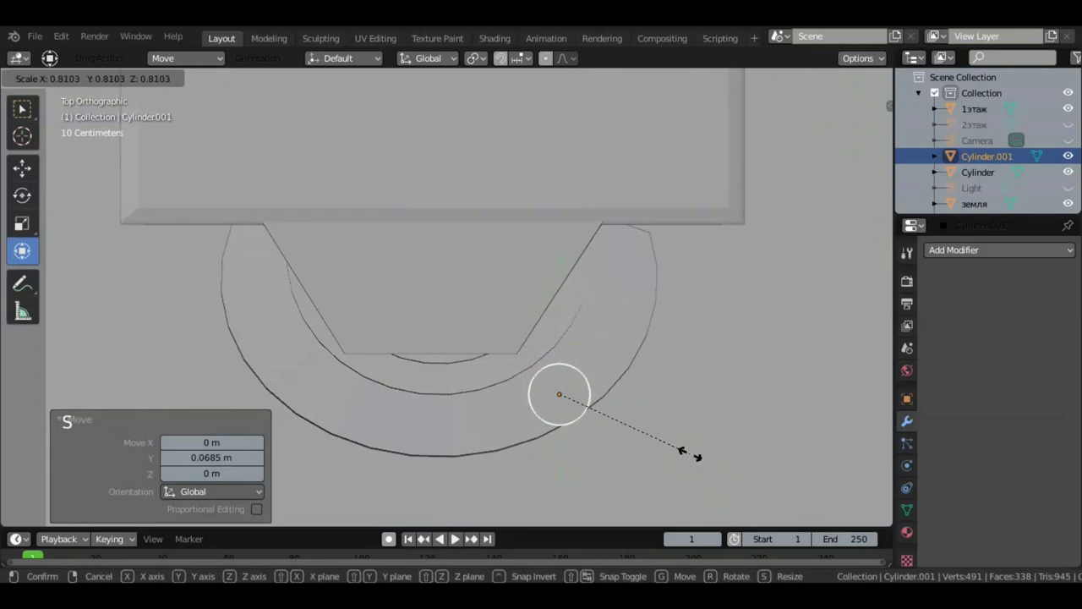
pyautogui.click(677, 437)
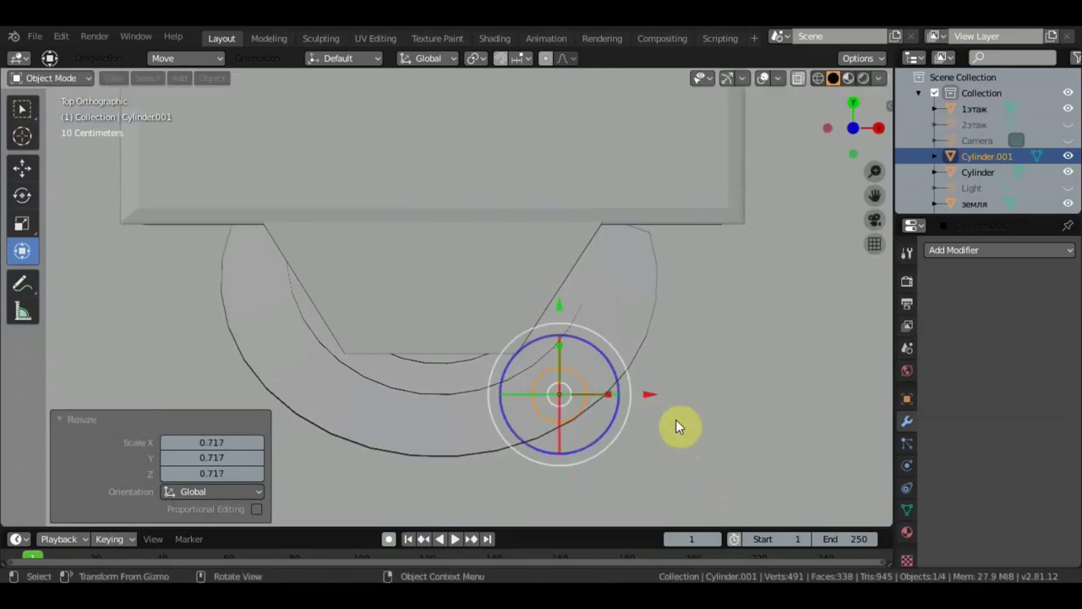
pyautogui.moveTo(654, 394); pyautogui.dragTo(613, 385)
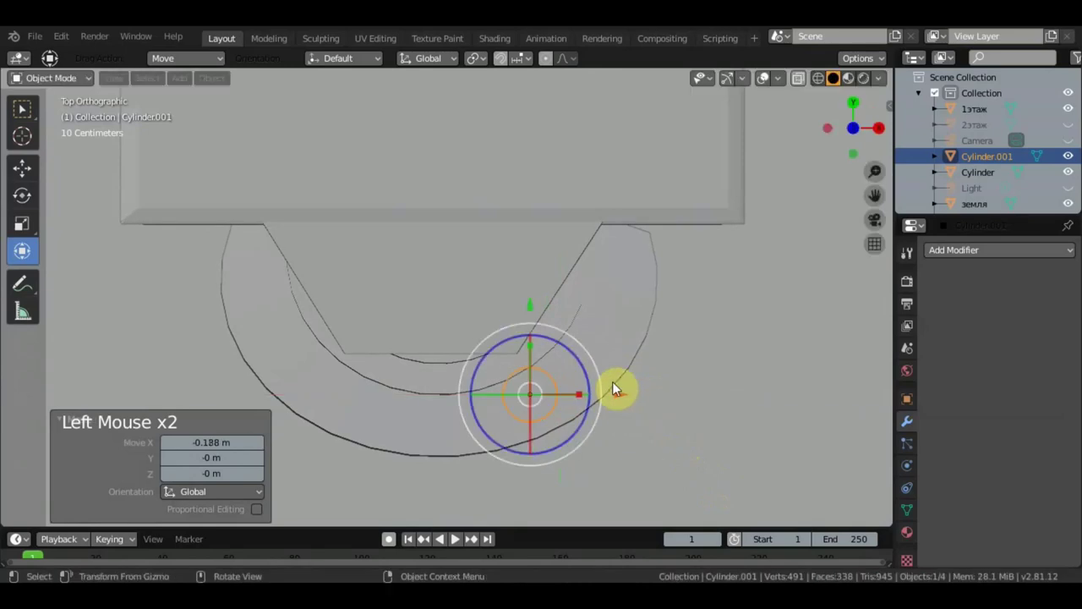
# - Move the disc about -0.128 m along Y towards the outer edge of the lowest step
pyautogui.moveTo(519, 306)
pyautogui.mouseDown()
pyautogui.moveTo(526, 302)
pyautogui.moveTo(531, 318)
pyautogui.mouseUp()
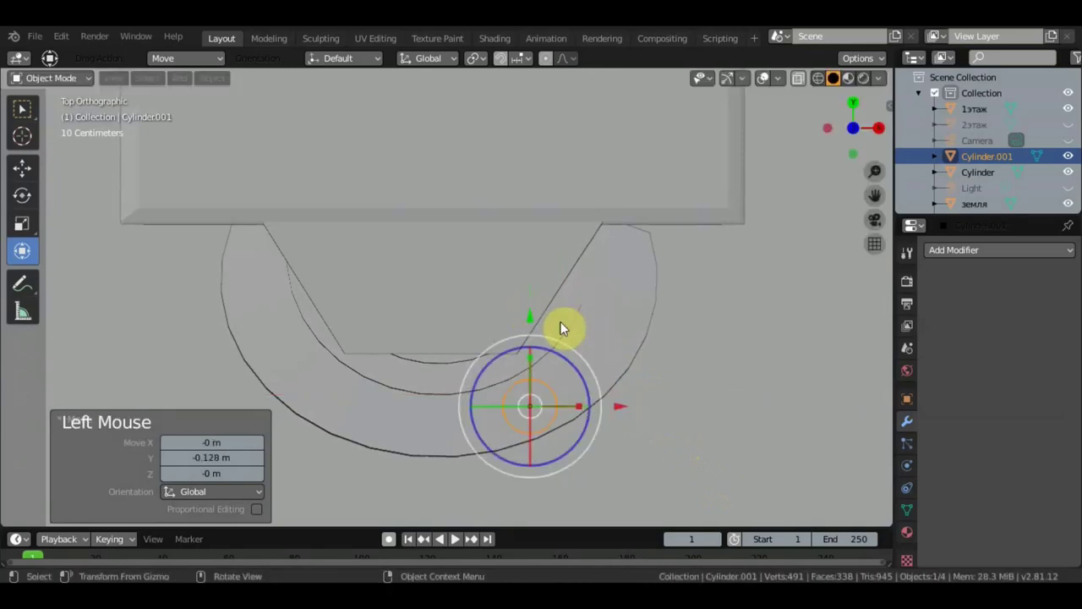
pyautogui.scroll(2, 560, 323)
pyautogui.moveTo(560, 324); pyautogui.dragTo(616, 217, button='middle')
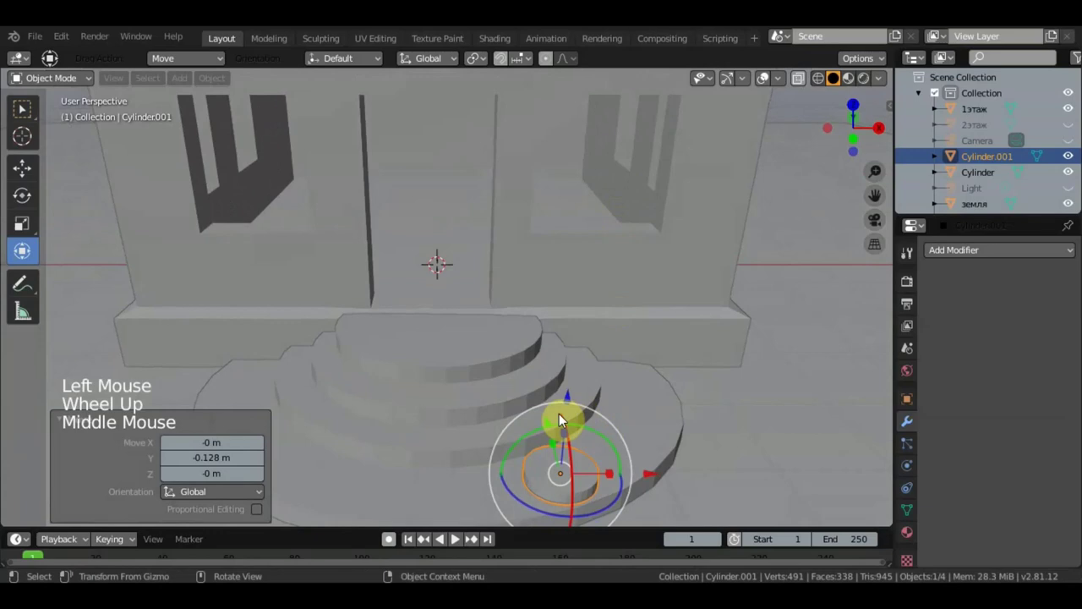
pyautogui.moveTo(615, 399); pyautogui.dragTo(605, 327, button='middle')
pyautogui.scroll(2, 602, 329)
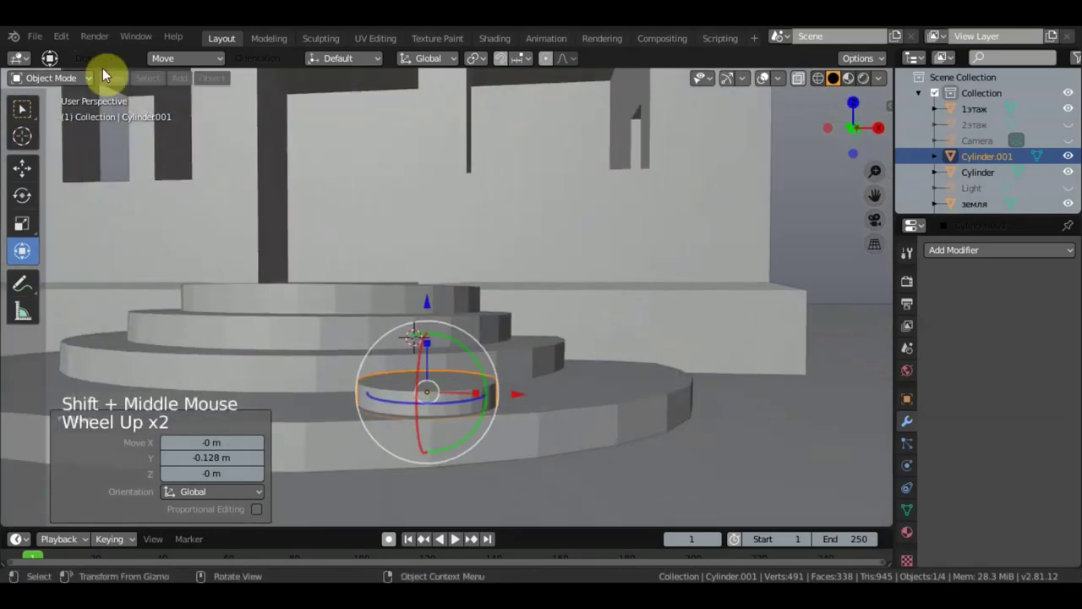
# - Switch the disc to Edit Mode and inset its top face by about 0.1715 m
pyautogui.click(67, 76)
pyautogui.click(69, 111)
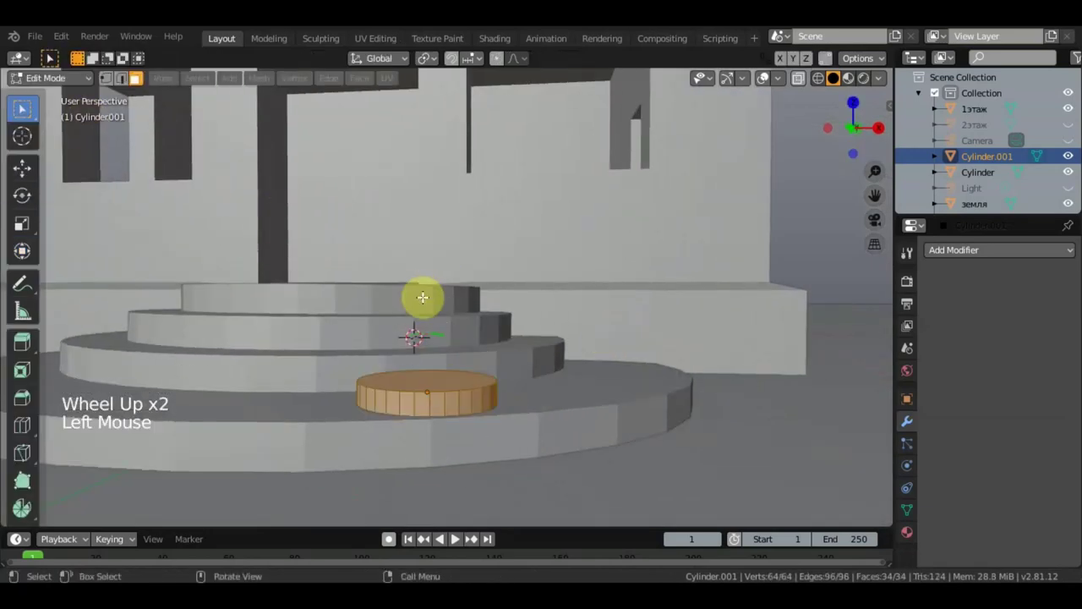
pyautogui.moveTo(430, 394); pyautogui.dragTo(402, 434, button='middle')
pyautogui.scroll(-1, 422, 425)
pyautogui.click(398, 436)
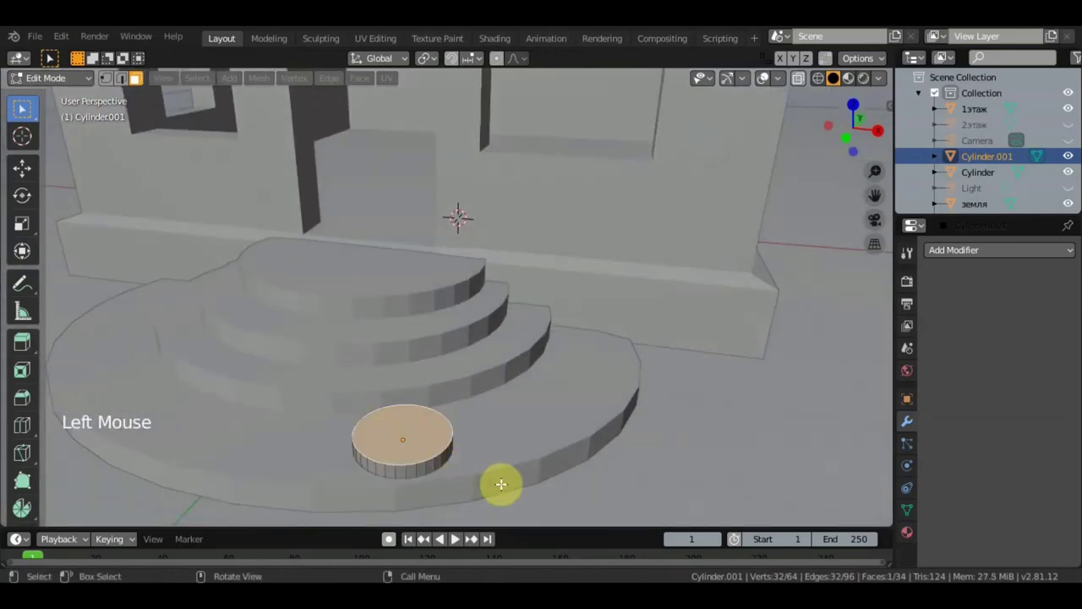
pyautogui.press('i')
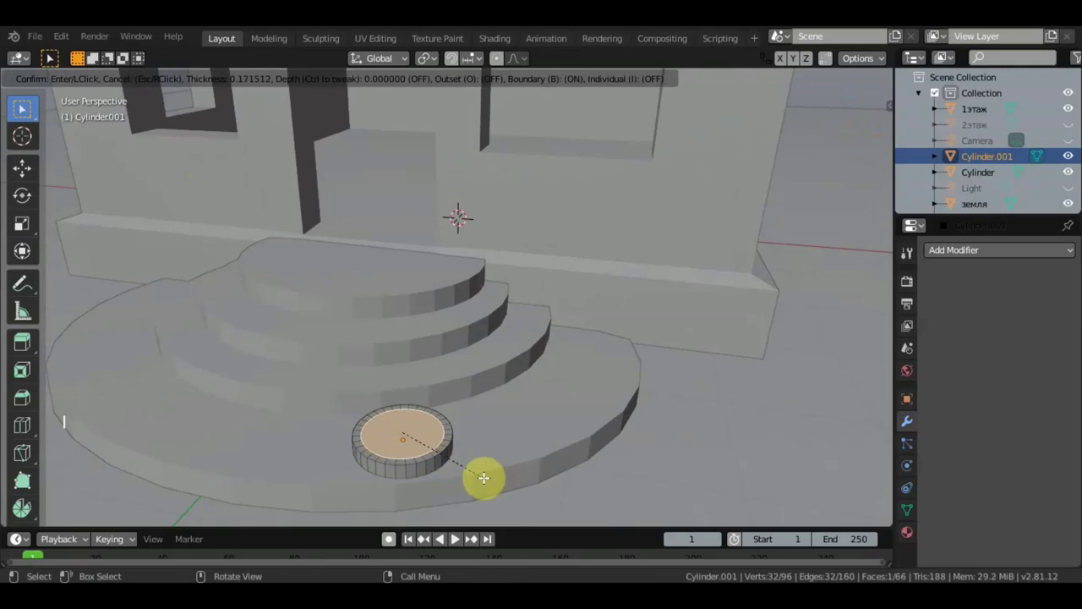
pyautogui.click(483, 478)
# - Extrude the inset face, raise it about 0.0539 m along Z, and scale it to 0.860 to form a sloped tier
pyautogui.moveTo(483, 476); pyautogui.dragTo(492, 435, button='middle')
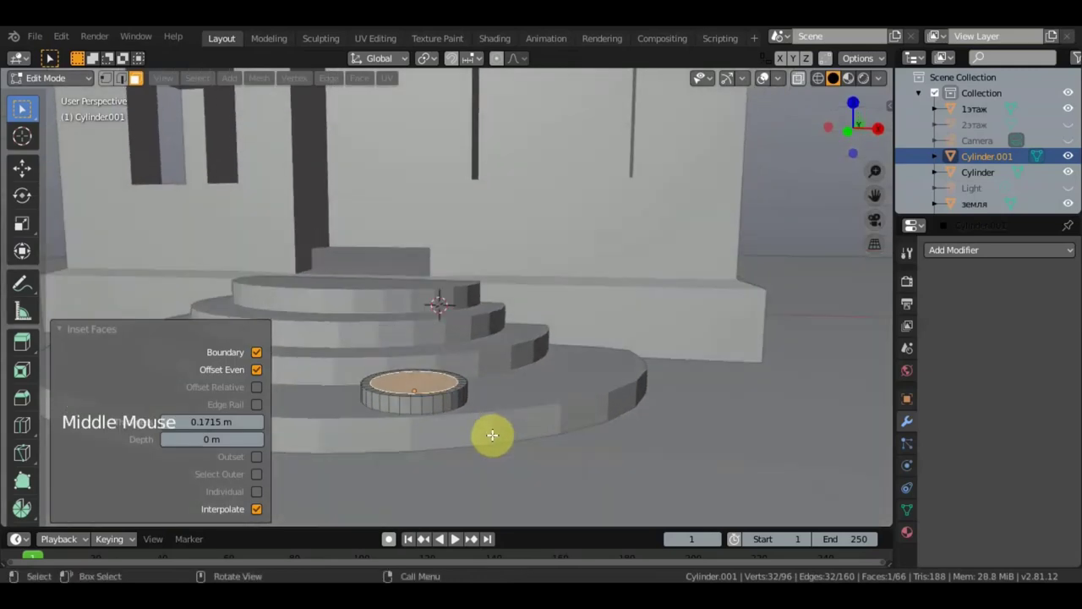
pyautogui.press('e')
pyautogui.click(432, 425)
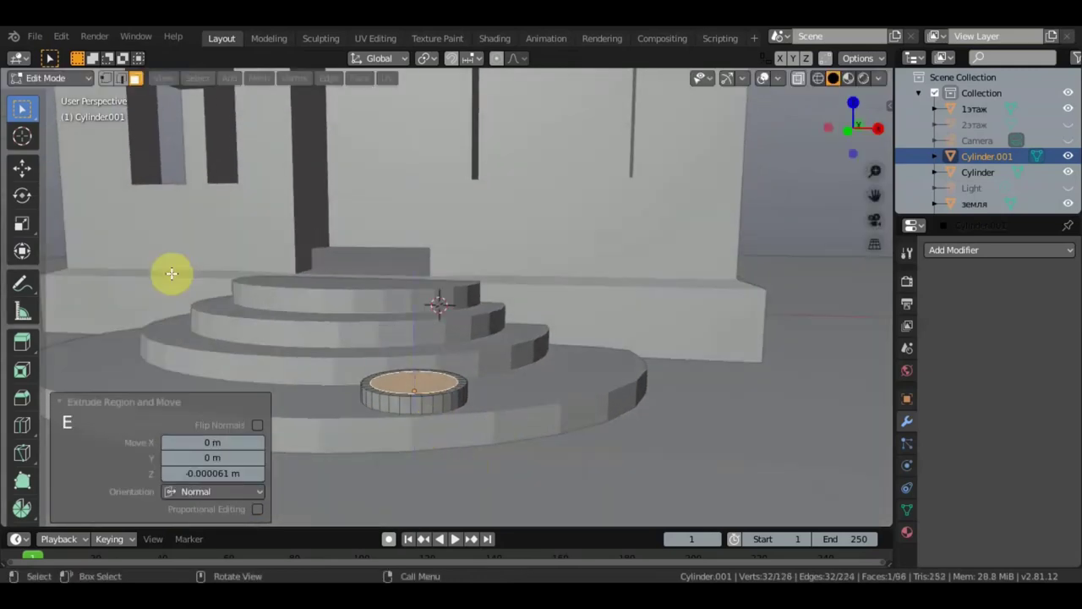
pyautogui.click(22, 171)
pyautogui.moveTo(415, 318); pyautogui.dragTo(412, 308)
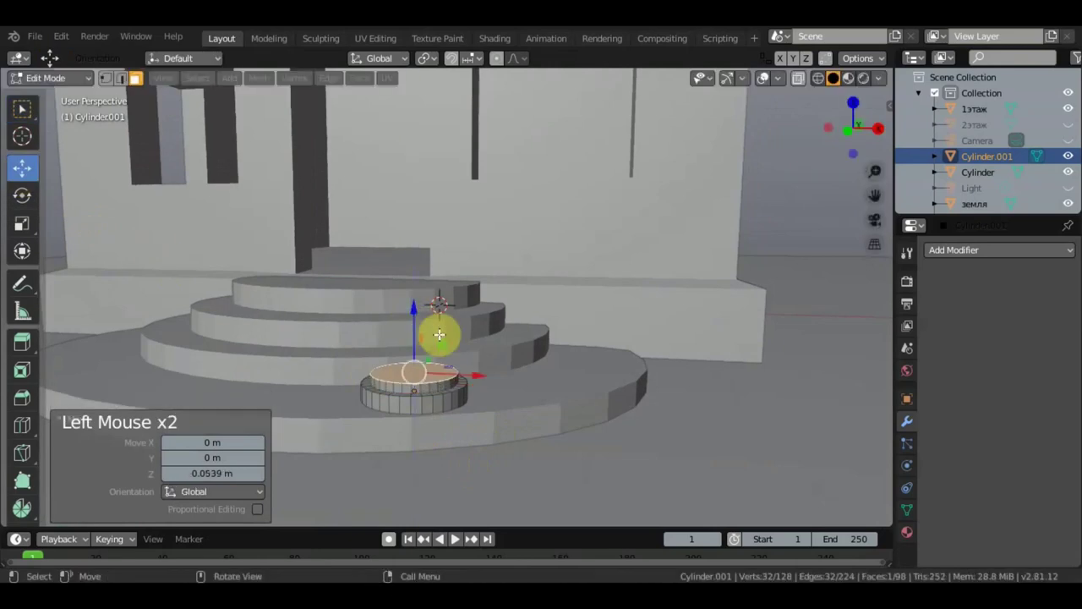
pyautogui.press('s')
pyautogui.click(516, 399)
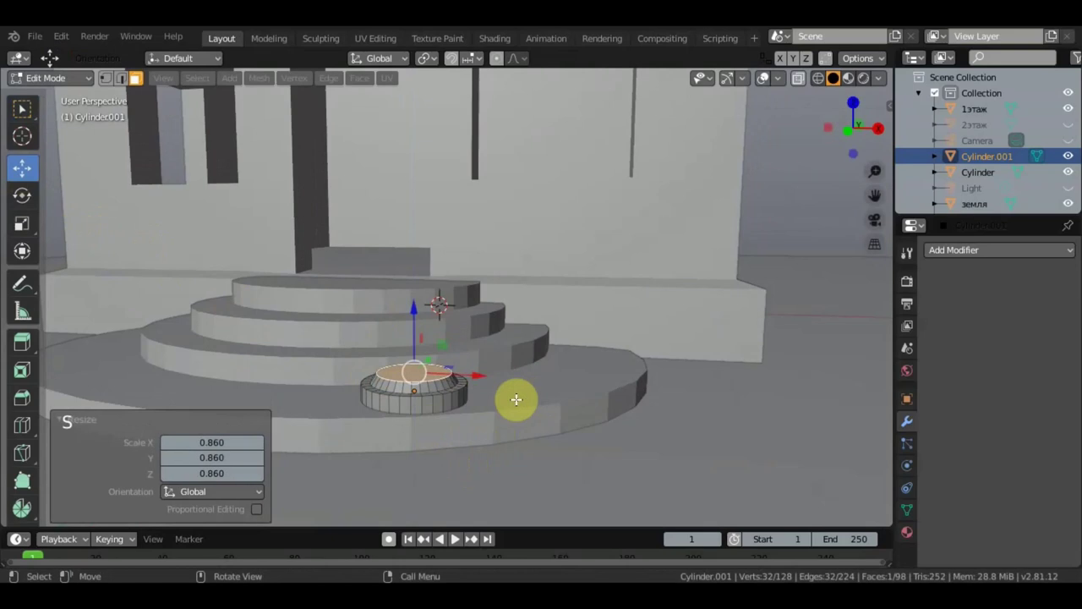
# - Inset the top face of the sloped tier by about 0.1 m
pyautogui.scroll(3, 495, 385)
pyautogui.scroll(-1, 496, 384)
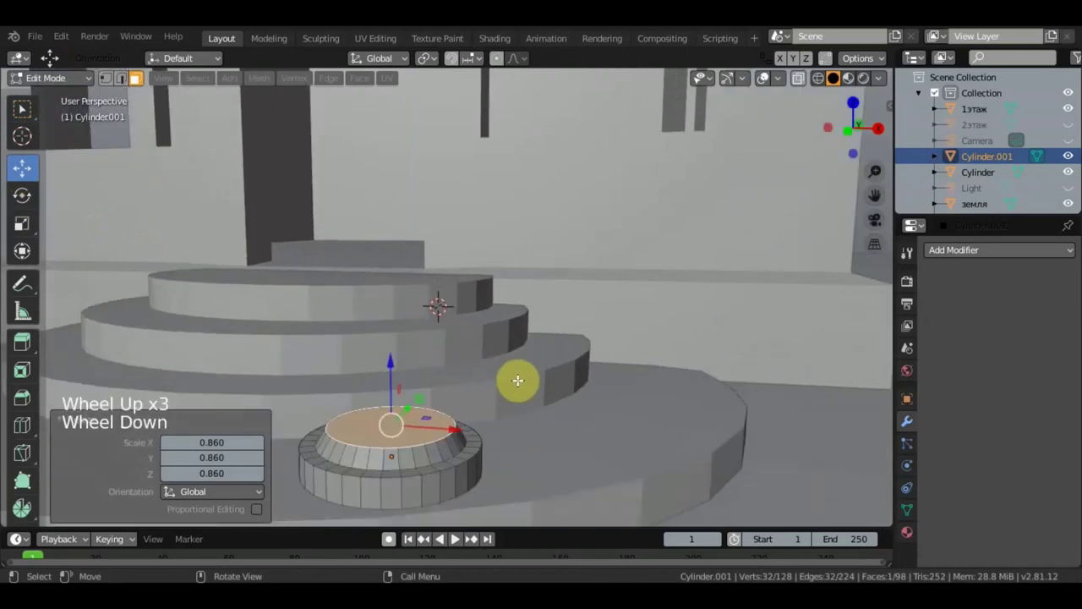
pyautogui.moveTo(515, 380); pyautogui.dragTo(551, 350, button='middle')
pyautogui.scroll(1, 563, 347)
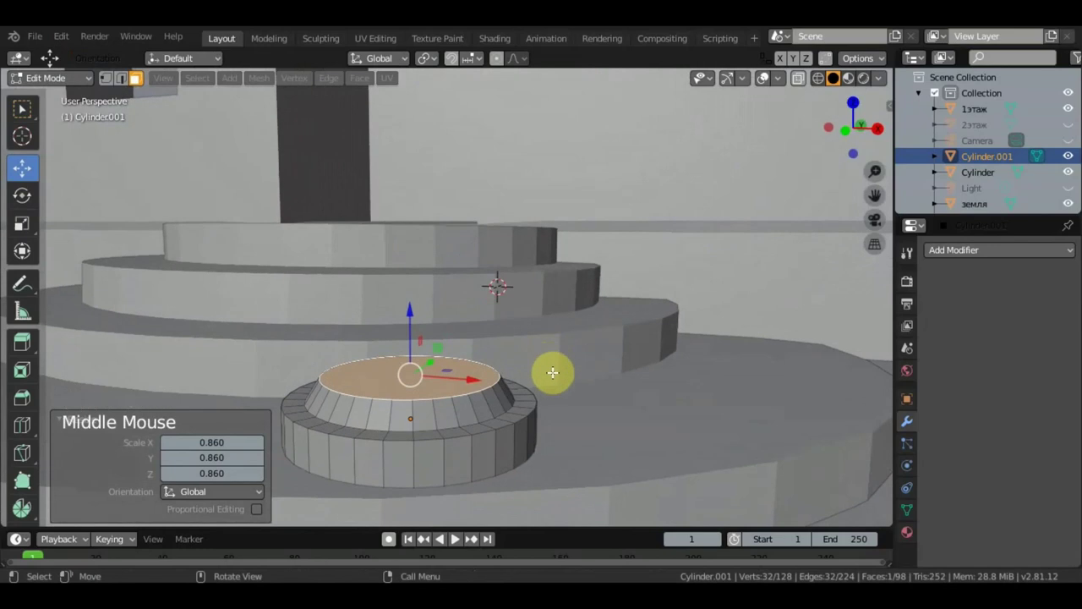
pyautogui.press('i')
pyautogui.click(546, 375)
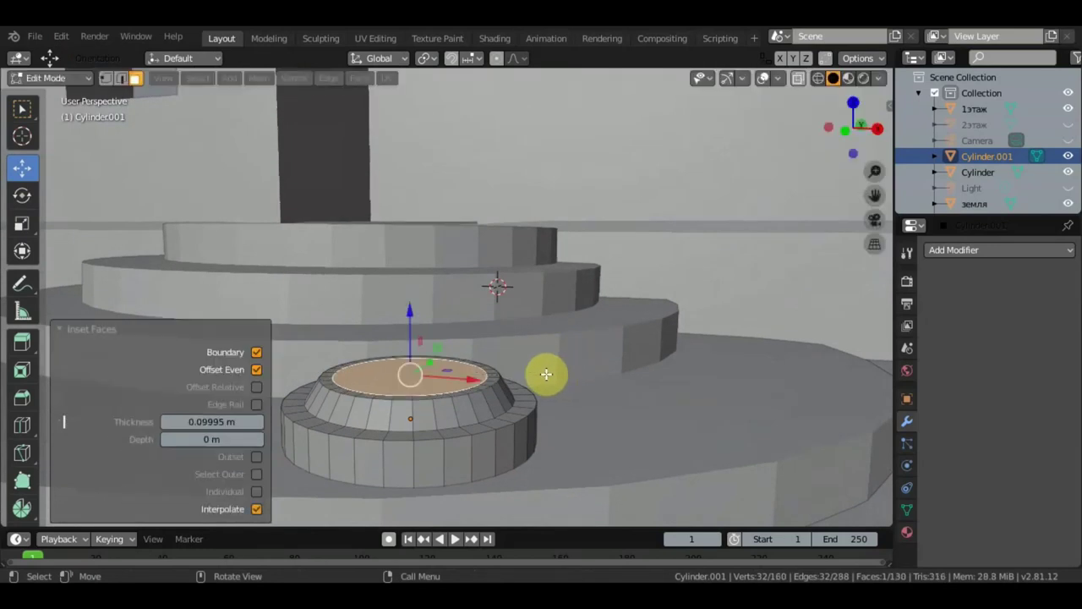
# - Extrude the inset face, raise it 0.017 m, widen it by 1.064, and raise it another 0.00947 m along Z
pyautogui.press('e')
pyautogui.click(410, 318)
pyautogui.moveTo(406, 314); pyautogui.dragTo(407, 308)
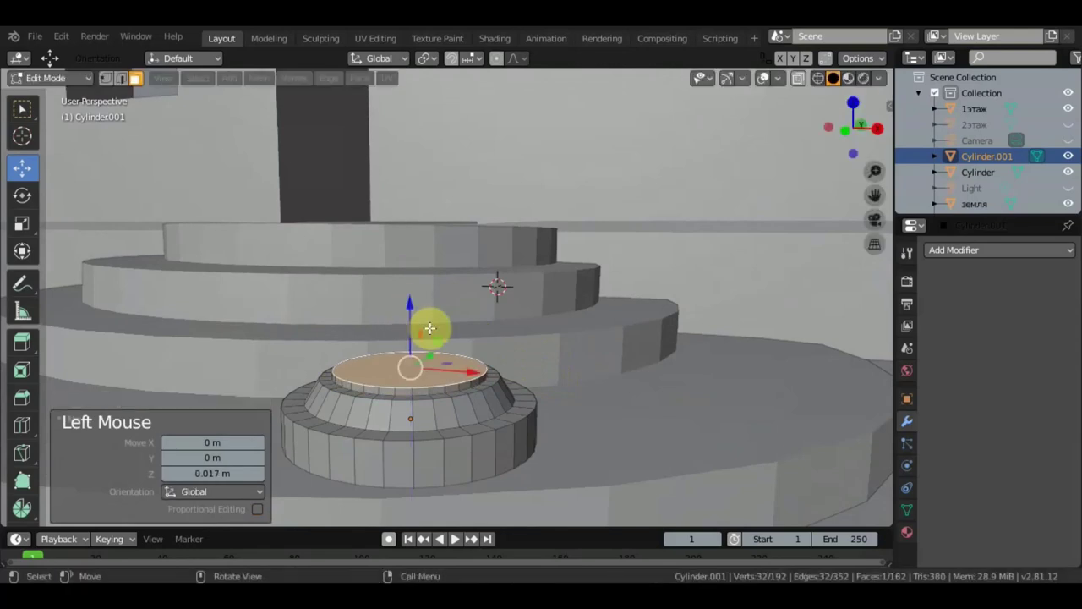
pyautogui.press('s')
pyautogui.click(617, 457)
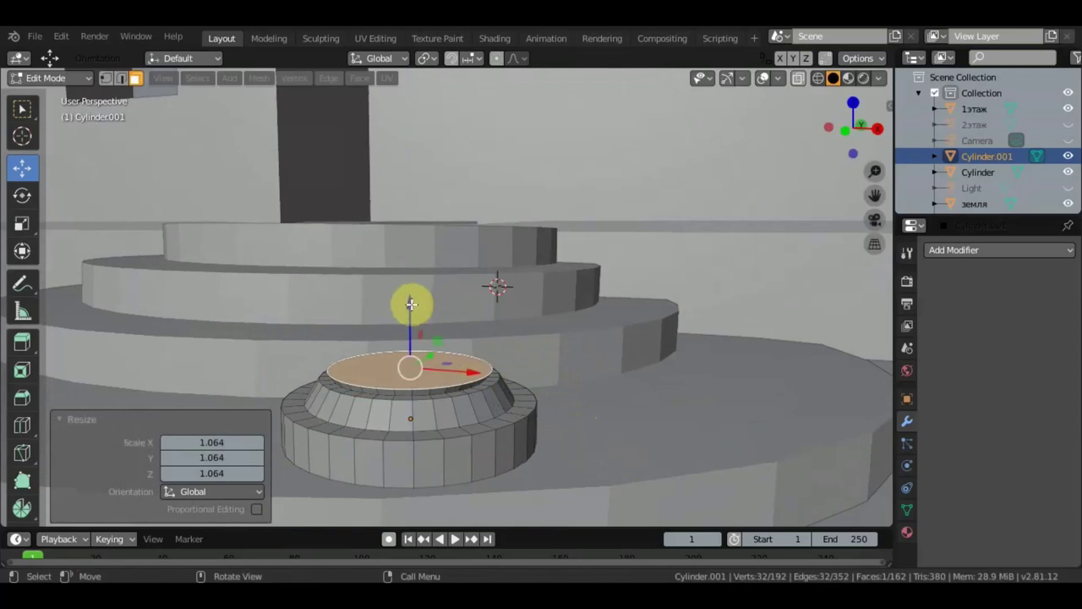
pyautogui.moveTo(410, 304); pyautogui.dragTo(409, 301)
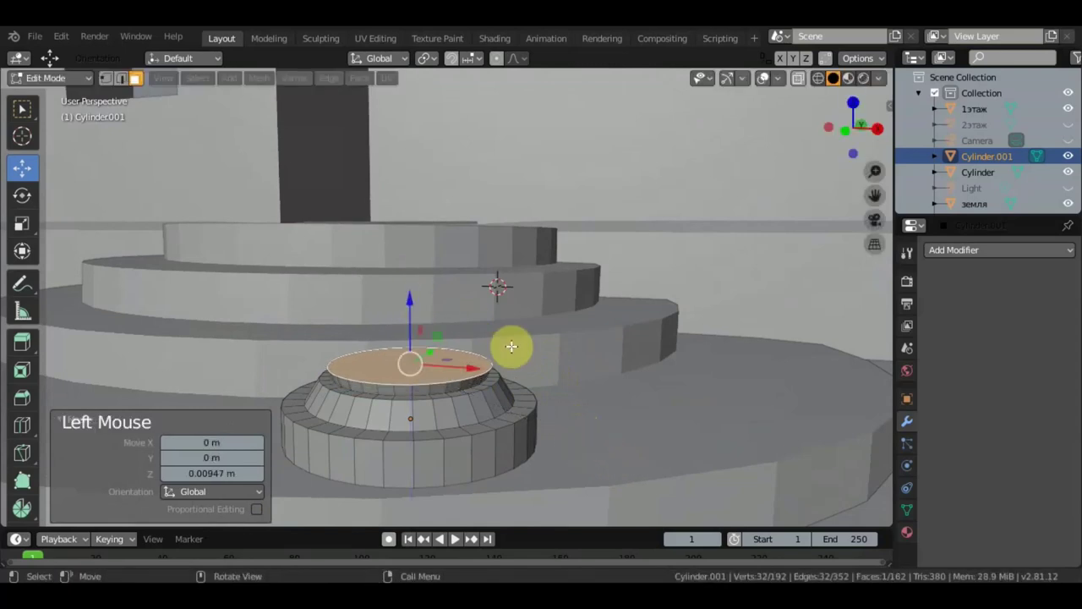
# - Extrude the top face again, raise it about 0.0283 m along Z, and shrink it to 0.684
pyautogui.press('e')
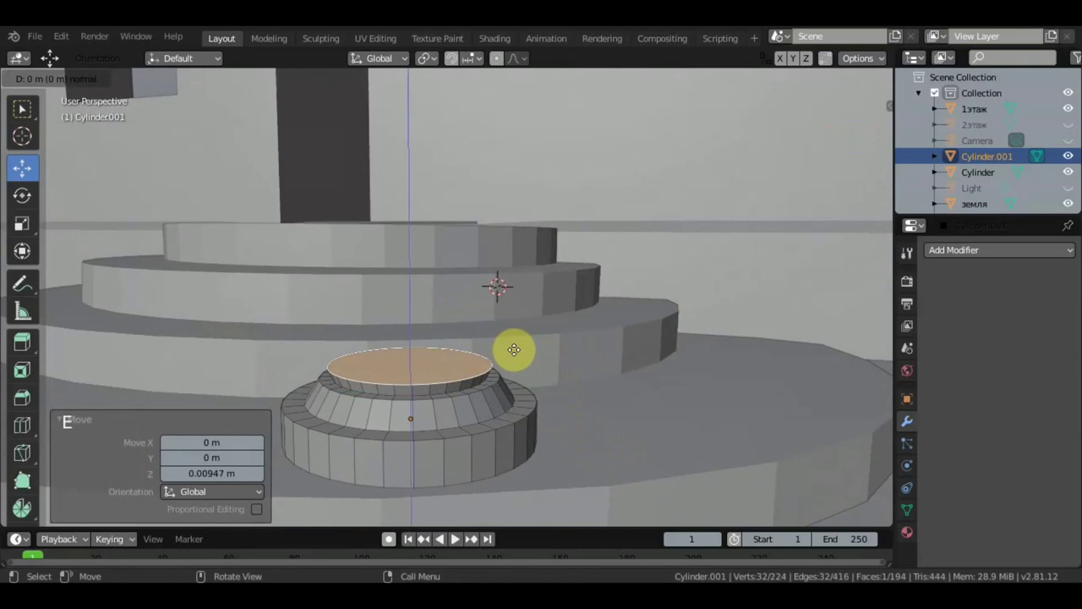
pyautogui.click(510, 350)
pyautogui.moveTo(415, 295); pyautogui.dragTo(413, 287)
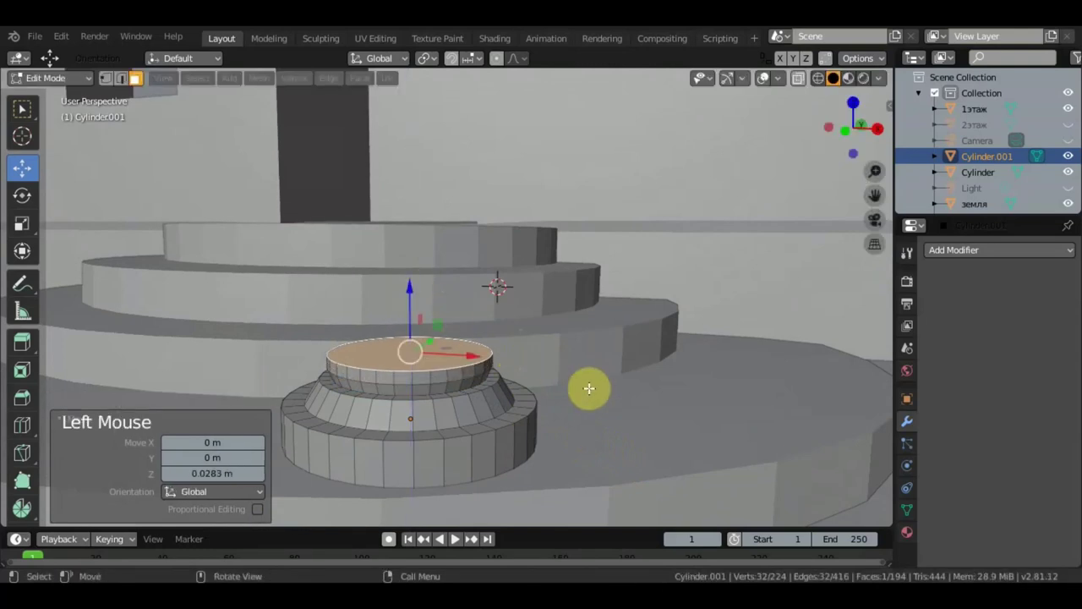
pyautogui.press('s')
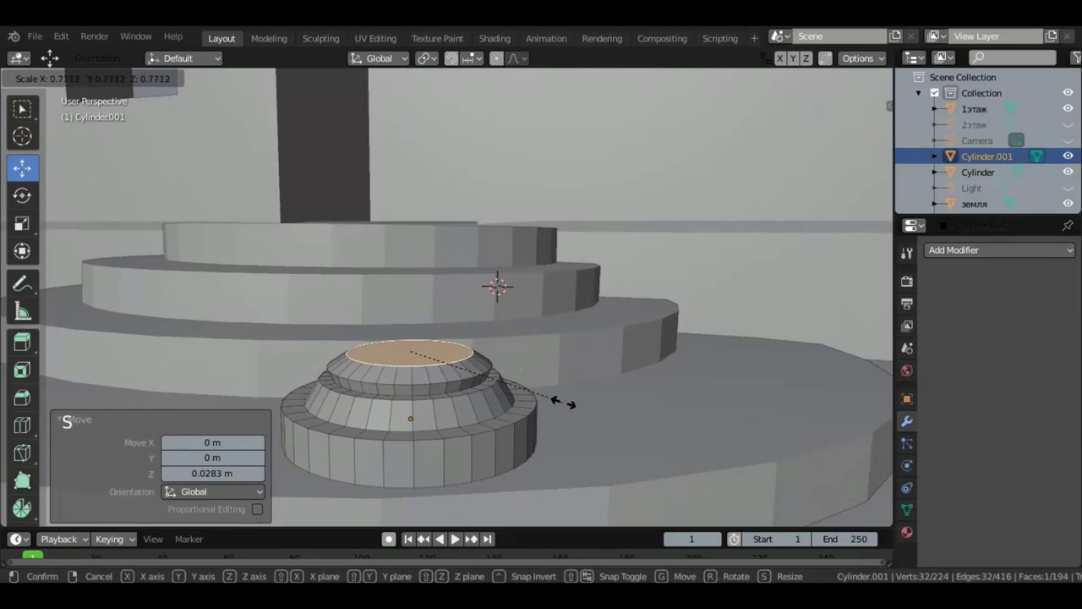
pyautogui.click(544, 399)
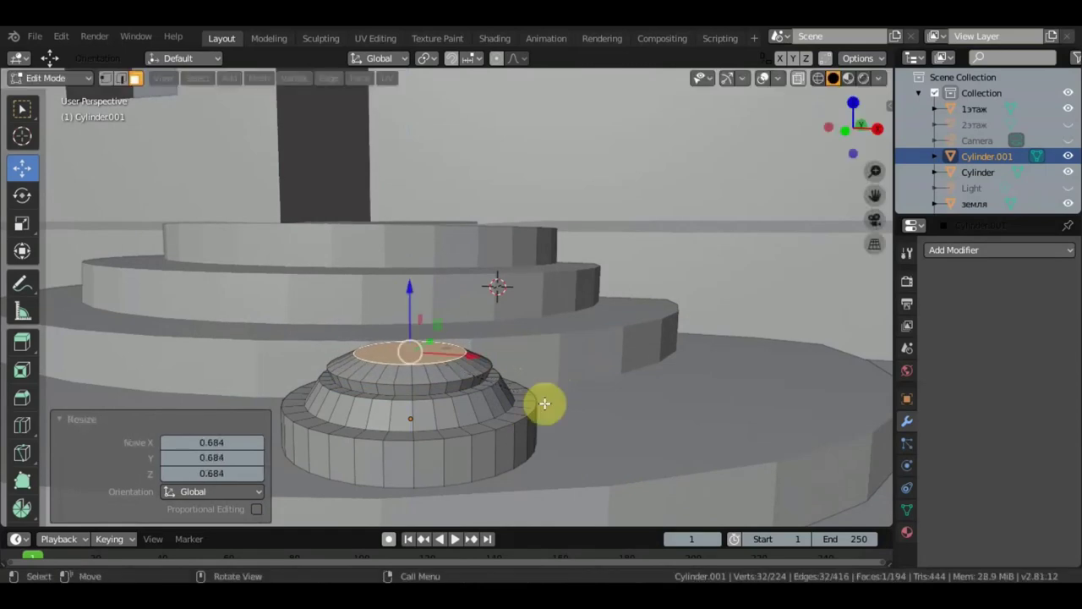
# - In front view, extrude the base's top face about 3.16 m up along Z to form the column shaft
pyautogui.scroll(-3, 525, 370)
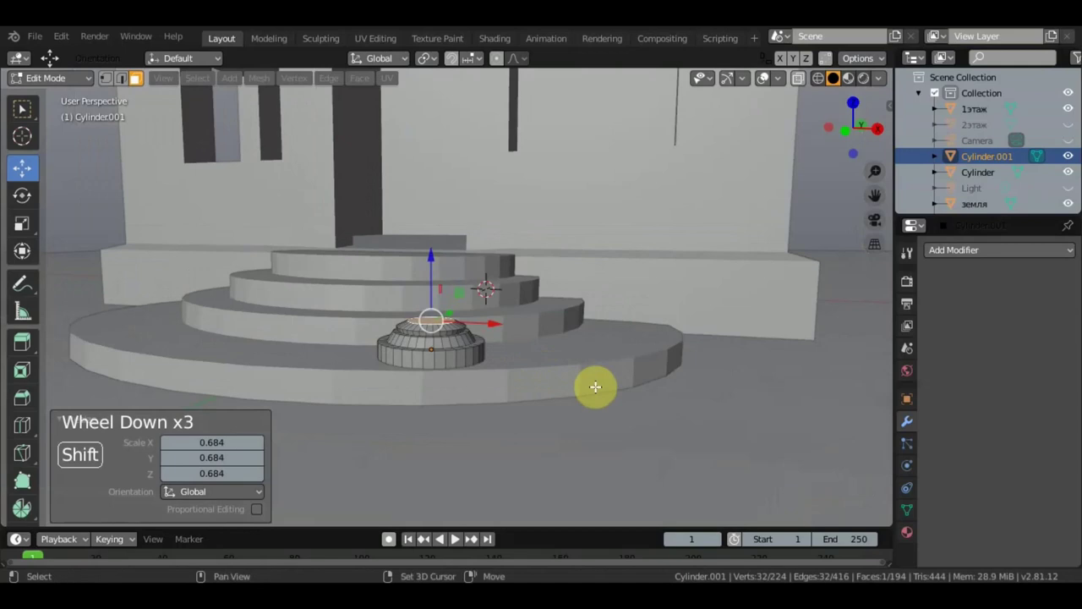
pyautogui.keyDown('shift'); pyautogui.moveTo(592, 386); pyautogui.dragTo(618, 462, button='middle'); pyautogui.keyUp('shift')
pyautogui.moveTo(459, 442); pyautogui.dragTo(515, 429, button='middle')
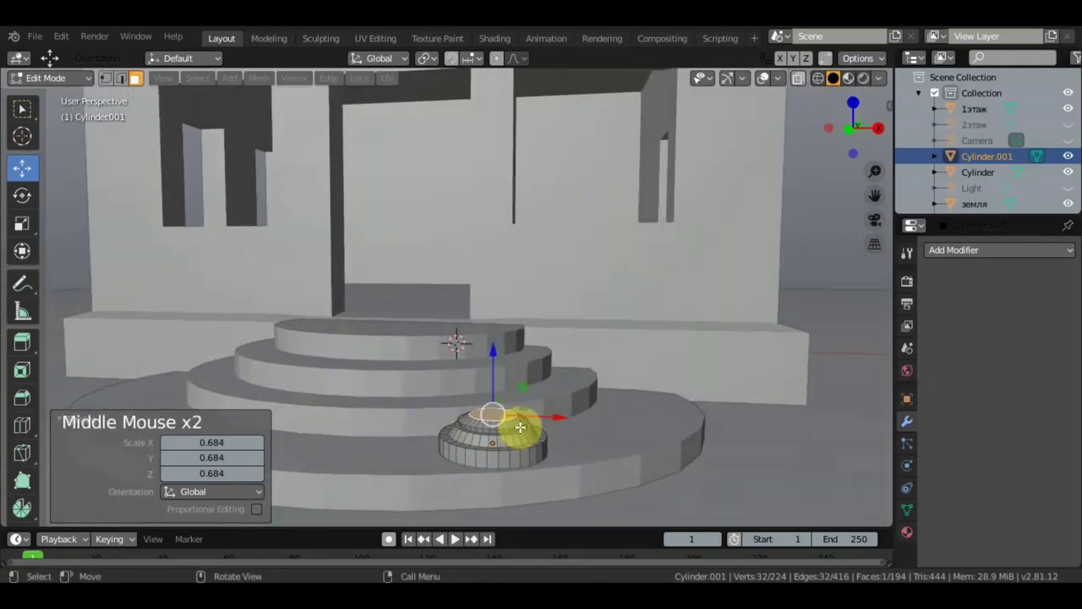
pyautogui.press('KP_1')
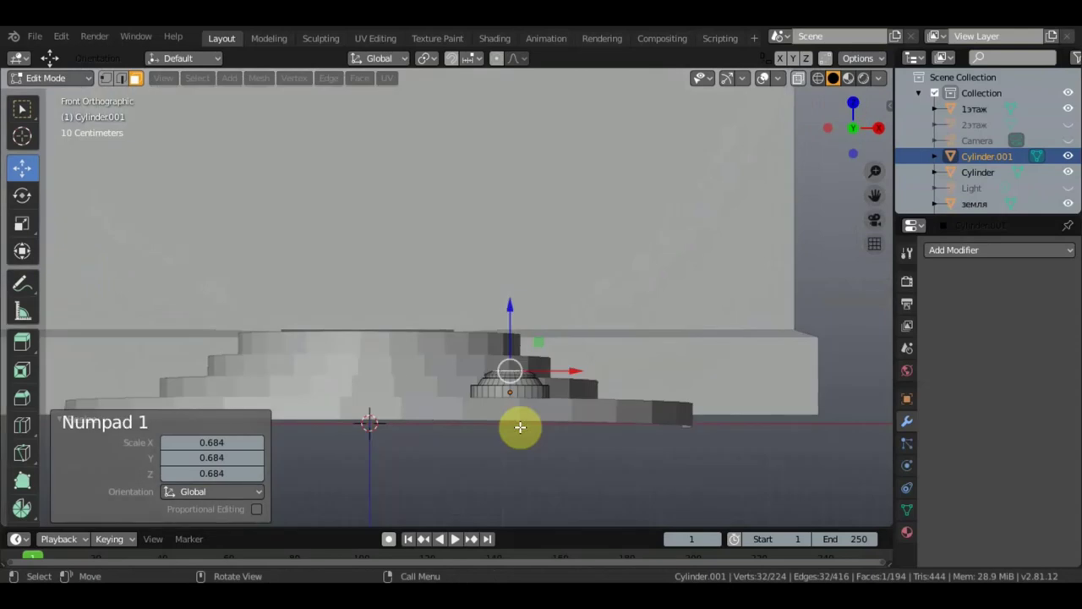
pyautogui.scroll(4, 562, 314)
pyautogui.scroll(-2, 564, 314)
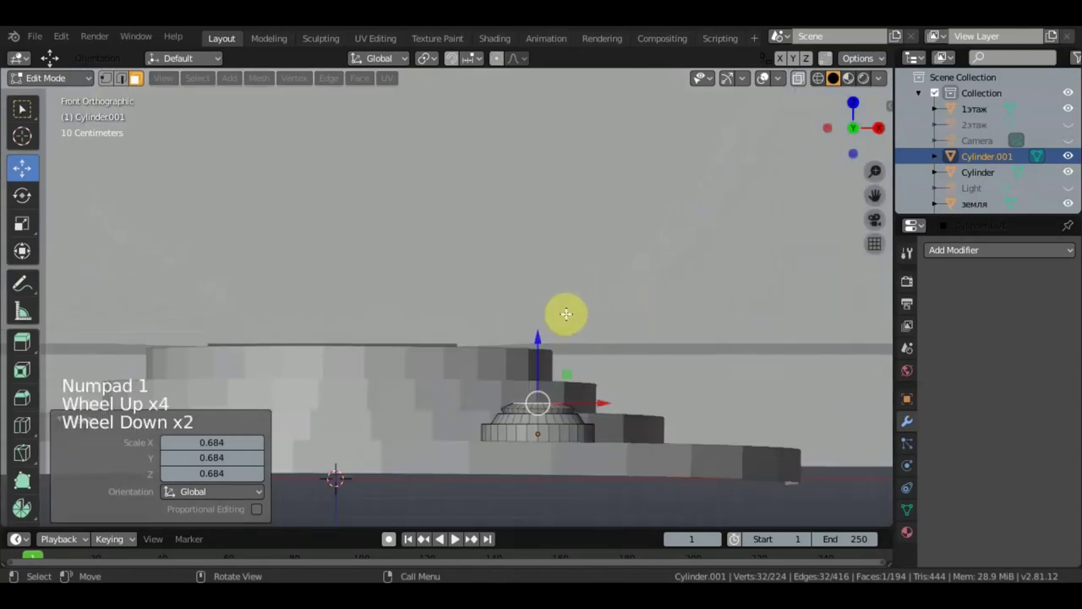
pyautogui.press('e')
pyautogui.rightClick(564, 313)
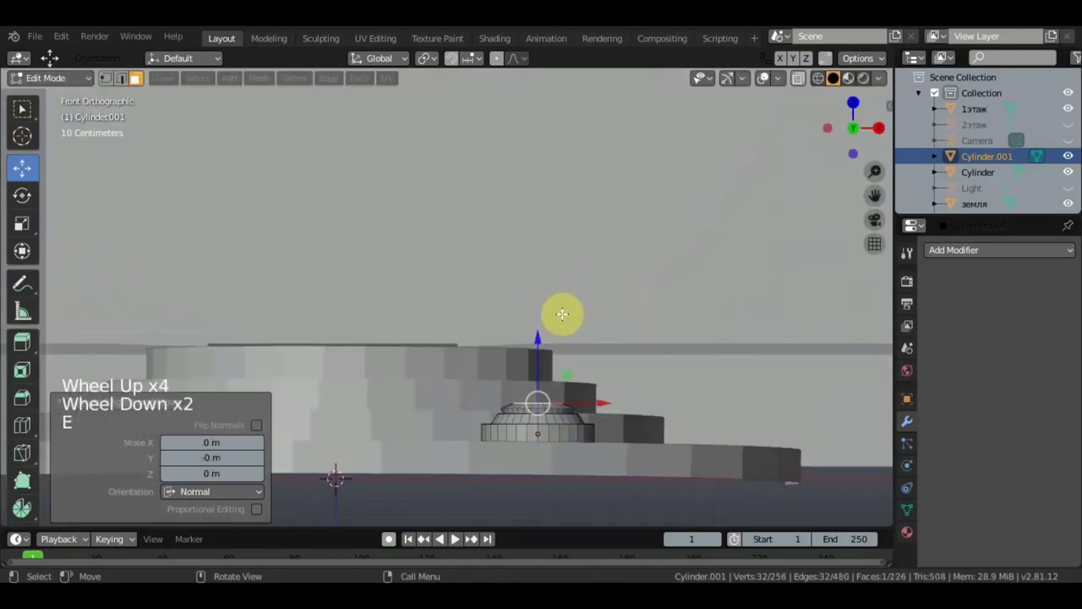
pyautogui.scroll(-3, 515, 319)
pyautogui.scroll(-3, 524, 305)
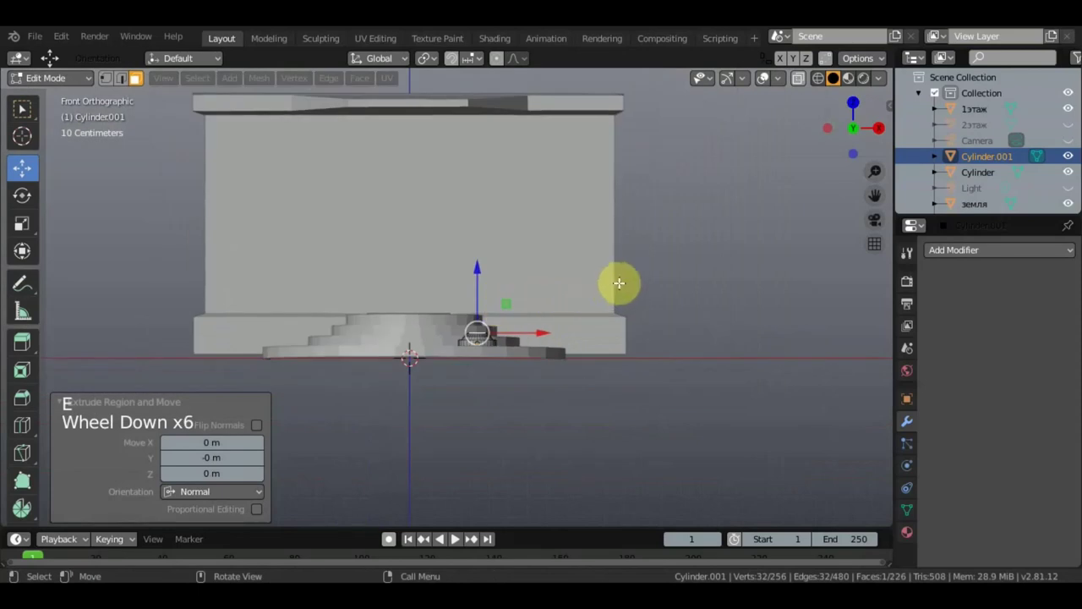
pyautogui.keyDown('shift'); pyautogui.moveTo(618, 283); pyautogui.dragTo(590, 386, button='middle'); pyautogui.keyUp('shift')
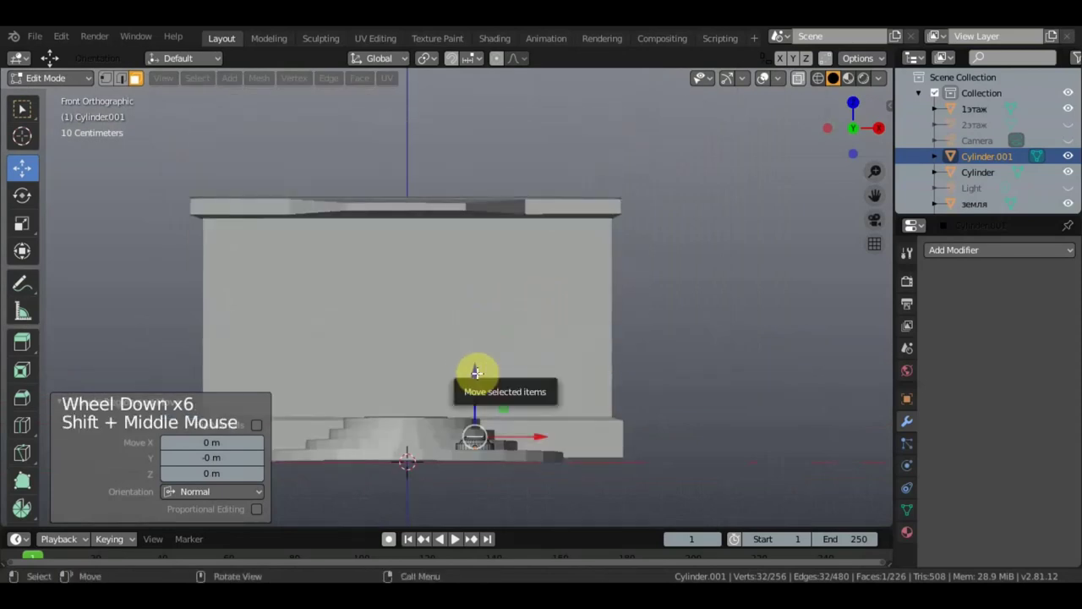
pyautogui.moveTo(476, 375); pyautogui.dragTo(481, 173)
# - Add two single loop cuts to the shaft, one at mid-height and one halfway down its lower half
pyautogui.scroll(3, 534, 213)
pyautogui.keyDown('shift'); pyautogui.moveTo(545, 246); pyautogui.dragTo(546, 188, button='middle'); pyautogui.keyUp('shift')
pyautogui.scroll(1, 525, 300)
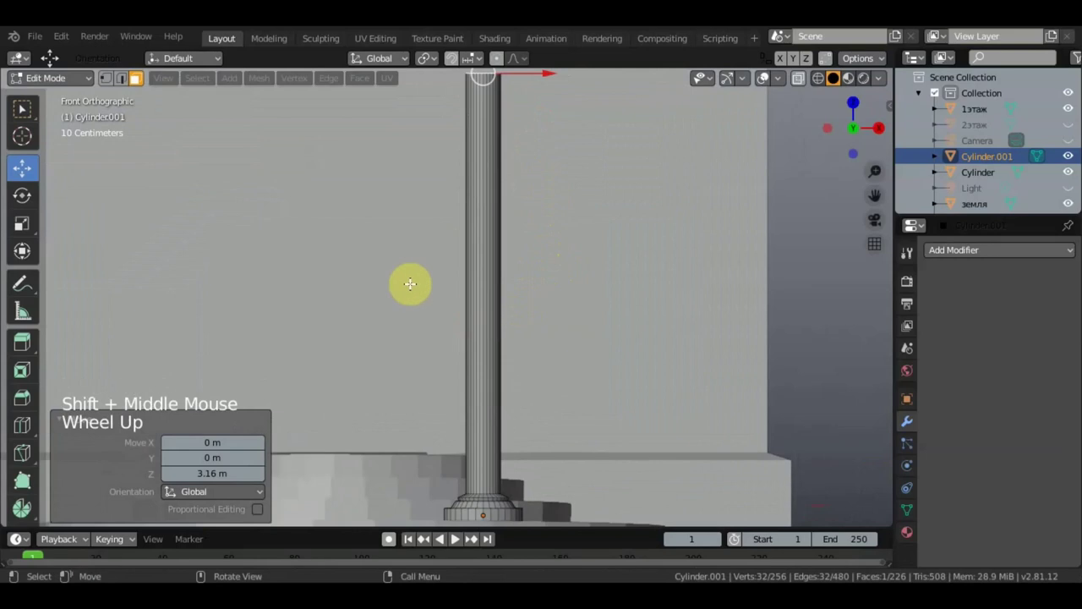
pyautogui.click(22, 427)
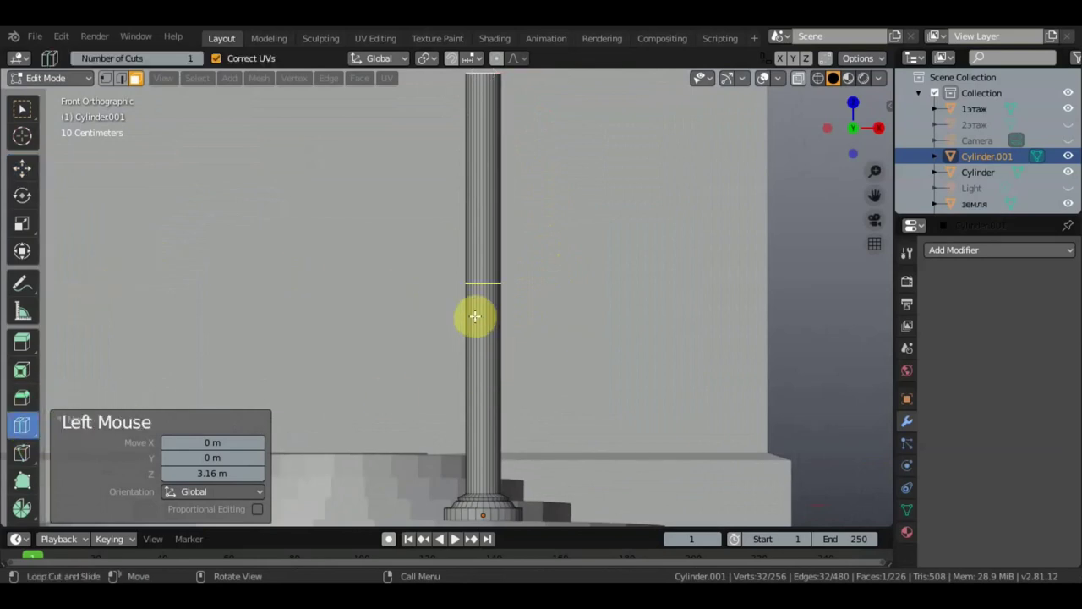
pyautogui.click(482, 284)
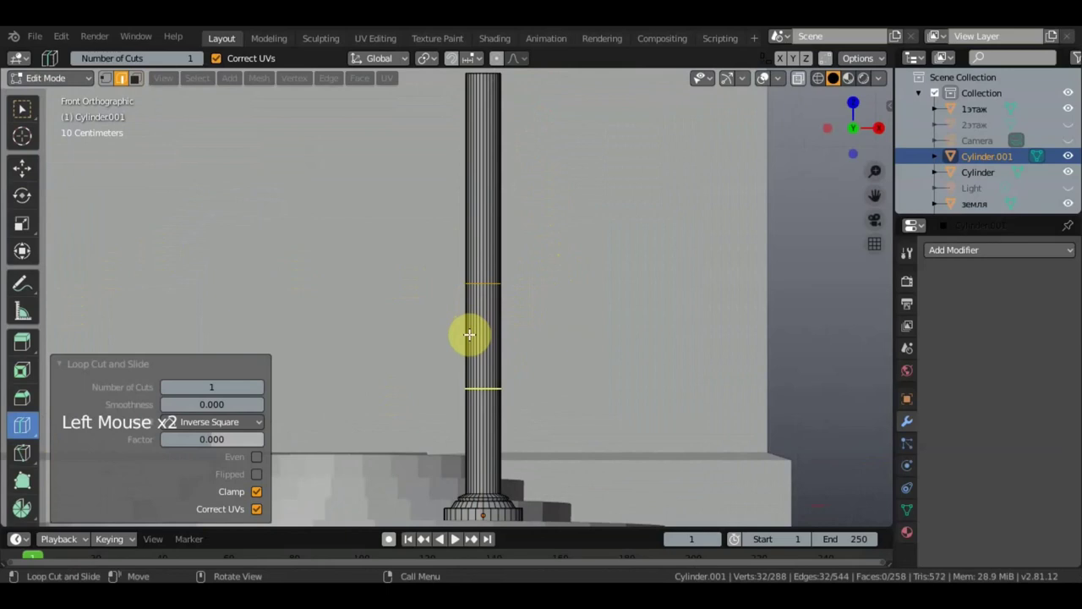
pyautogui.click(10, 107)
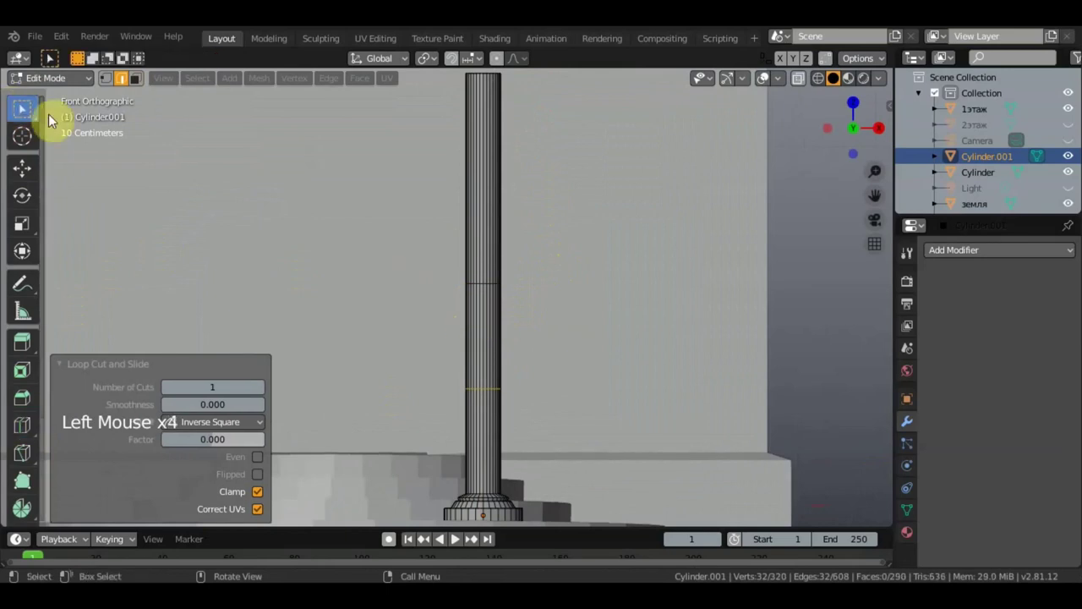
# - Select both edge loops on the shaft and scale them by about 1.591 to make the column bulge
pyautogui.press('shift')
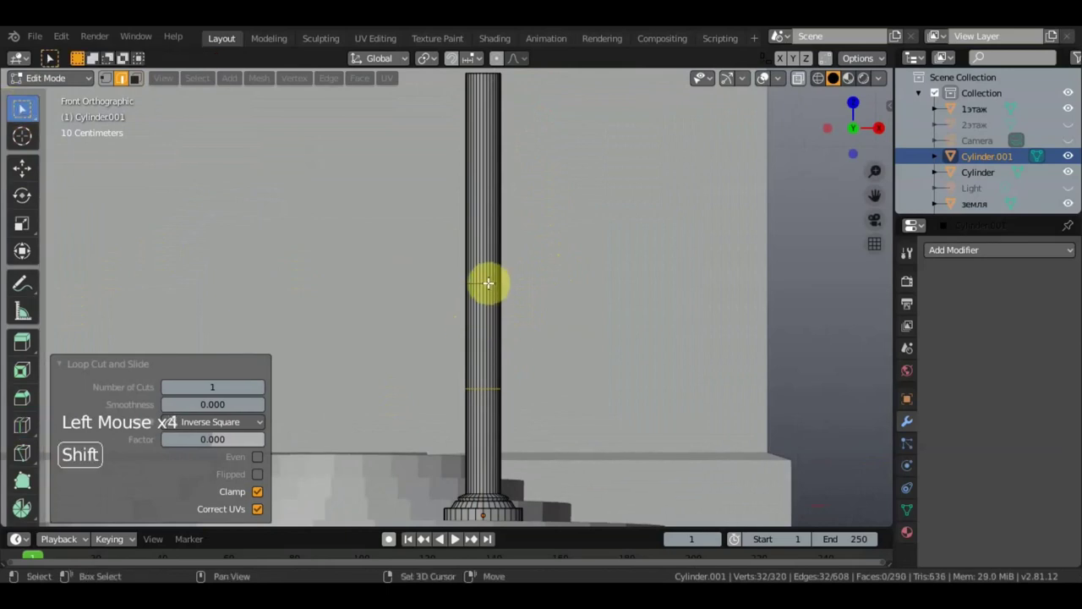
pyautogui.keyDown('alt'); pyautogui.keyDown('shift'); pyautogui.click(488, 284); pyautogui.keyUp('shift'); pyautogui.keyUp('alt')
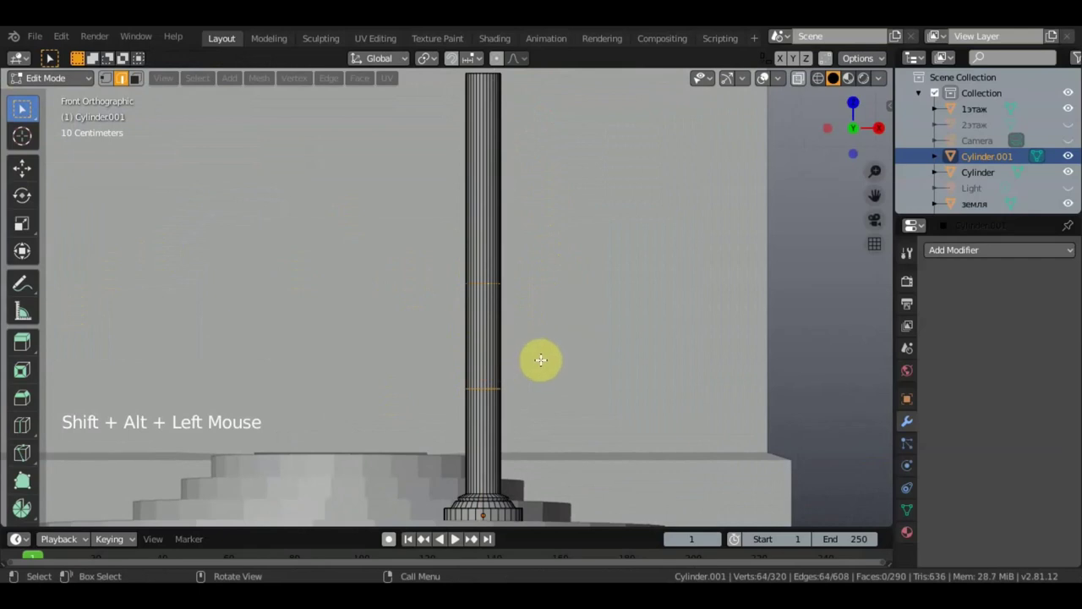
pyautogui.press('s')
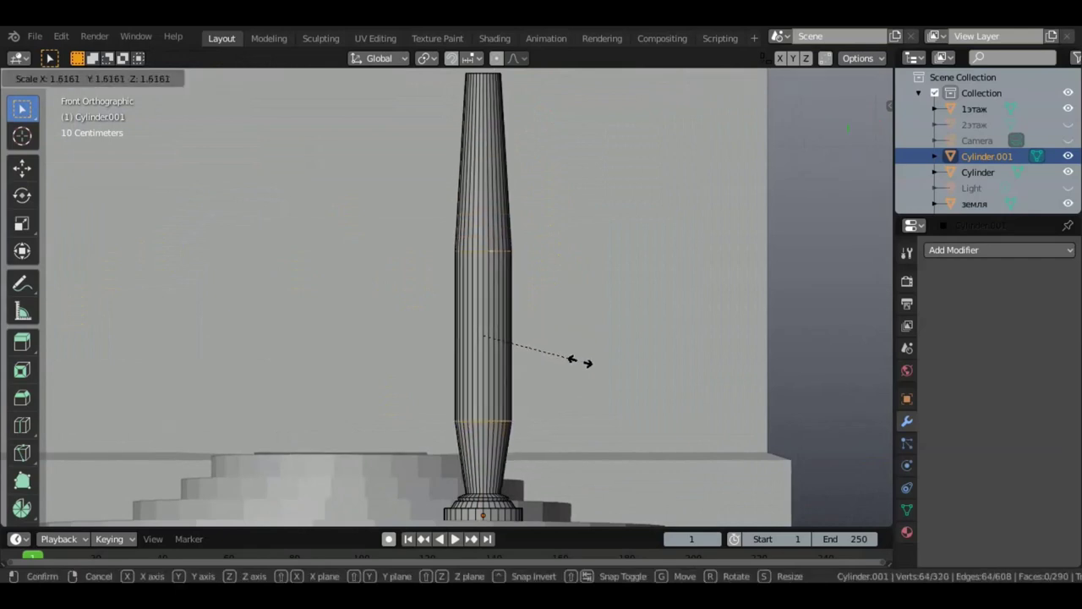
pyautogui.click(565, 372)
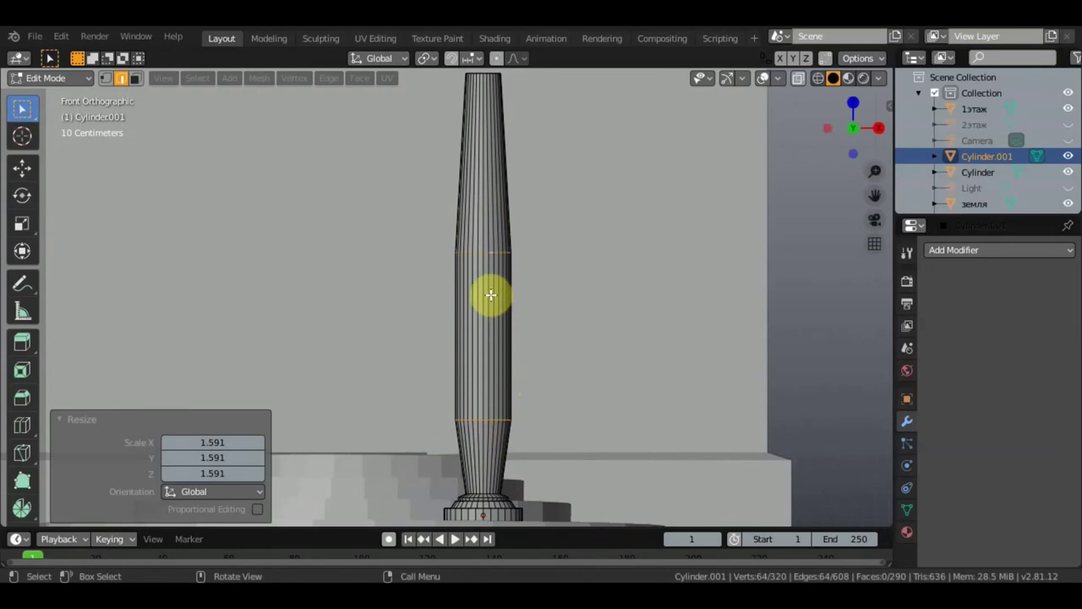
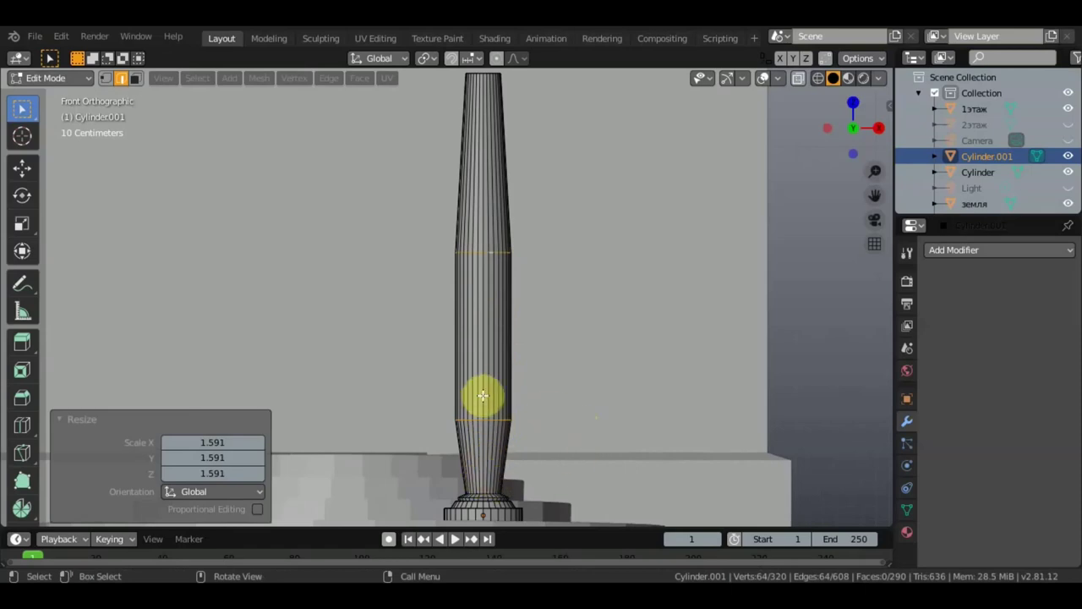
pyautogui.scroll(-2, 518, 322)
pyautogui.moveTo(518, 321); pyautogui.dragTo(349, 276, button='middle')
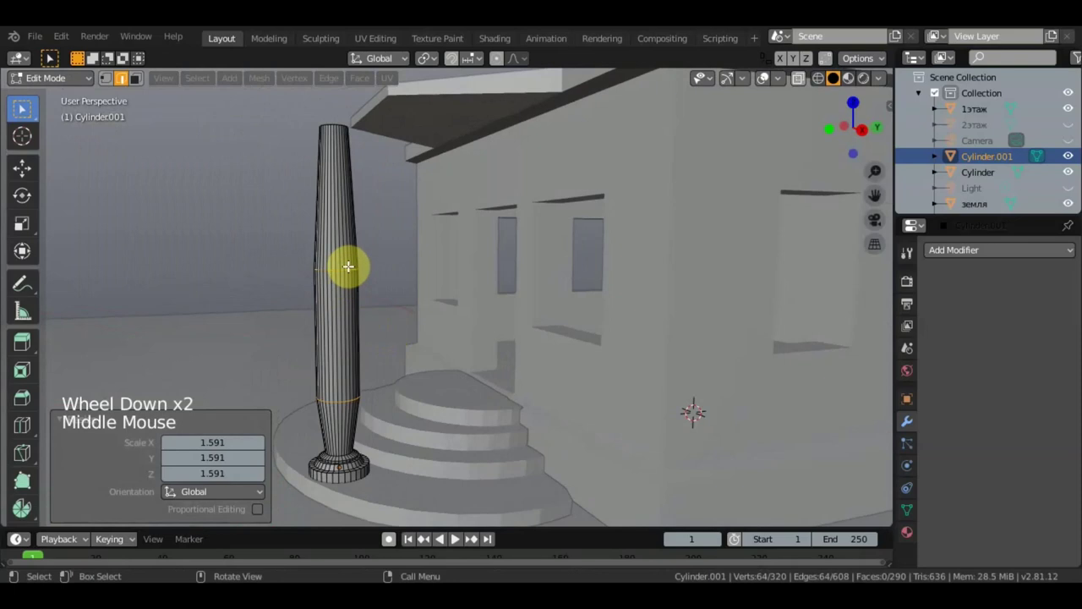
# - Move the column shaft's middle edge loop down about 0.64 m and scale it up to about 1.08
pyautogui.scroll(3, 358, 287)
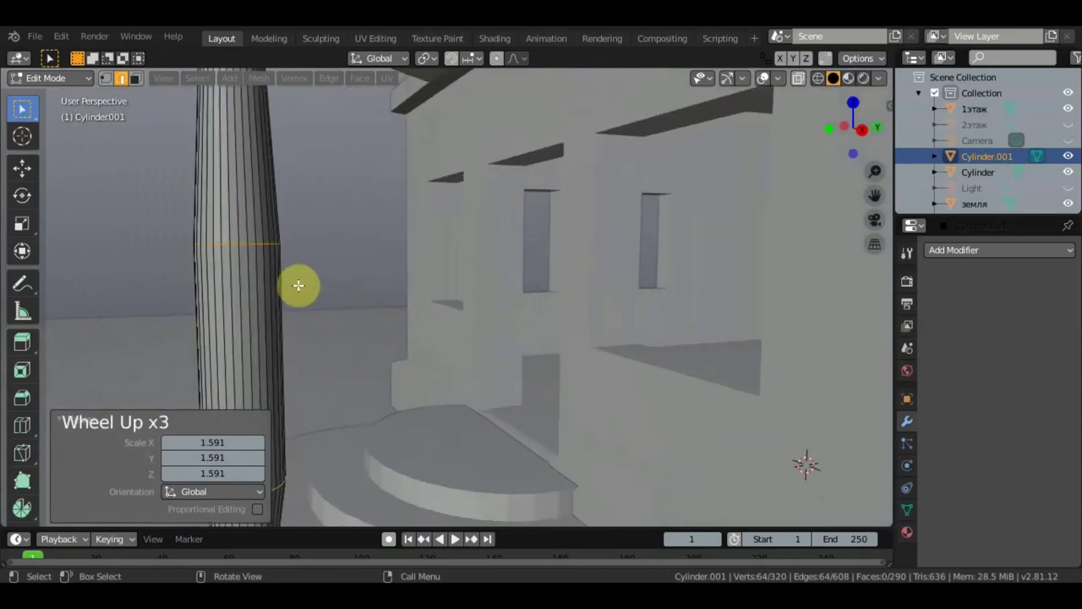
pyautogui.click(254, 242)
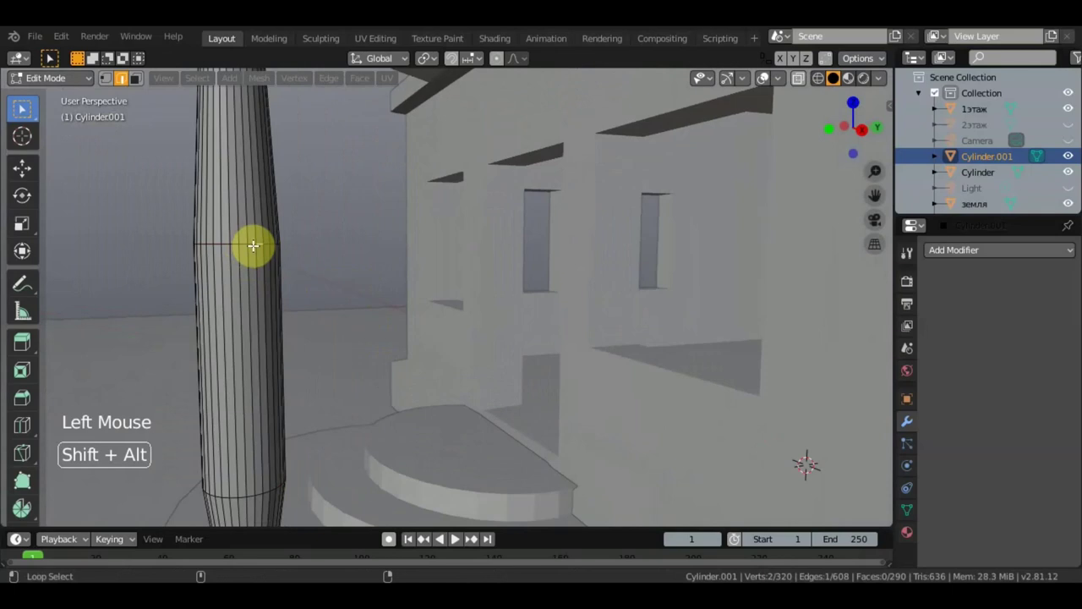
pyautogui.keyDown('alt'); pyautogui.keyDown('shift'); pyautogui.click(254, 243); pyautogui.keyUp('shift'); pyautogui.keyUp('alt')
pyautogui.scroll(-4, 254, 243)
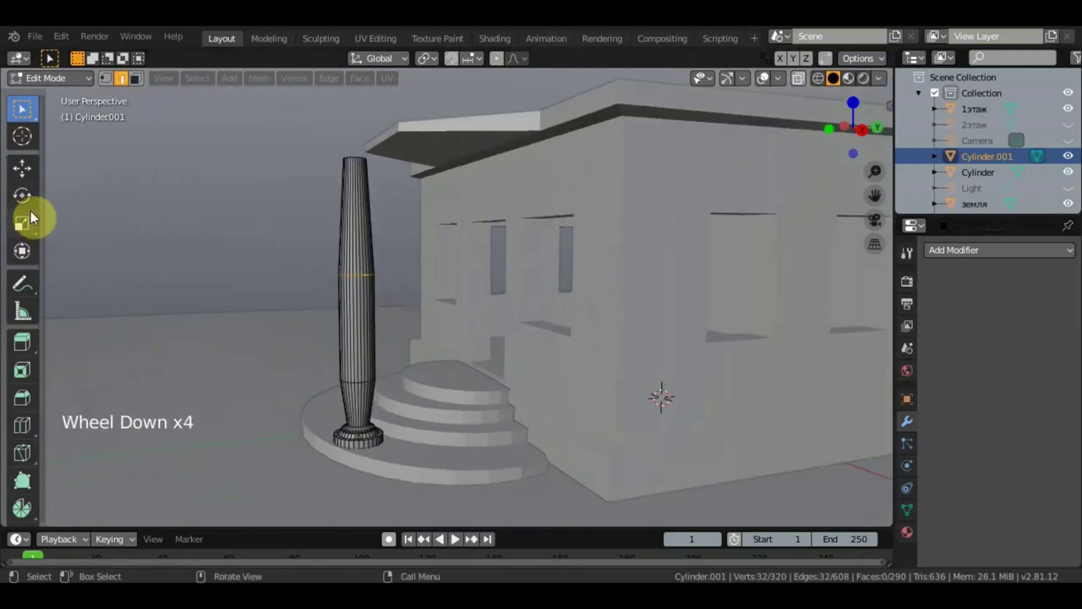
pyautogui.click(23, 169)
pyautogui.moveTo(355, 212); pyautogui.dragTo(358, 263)
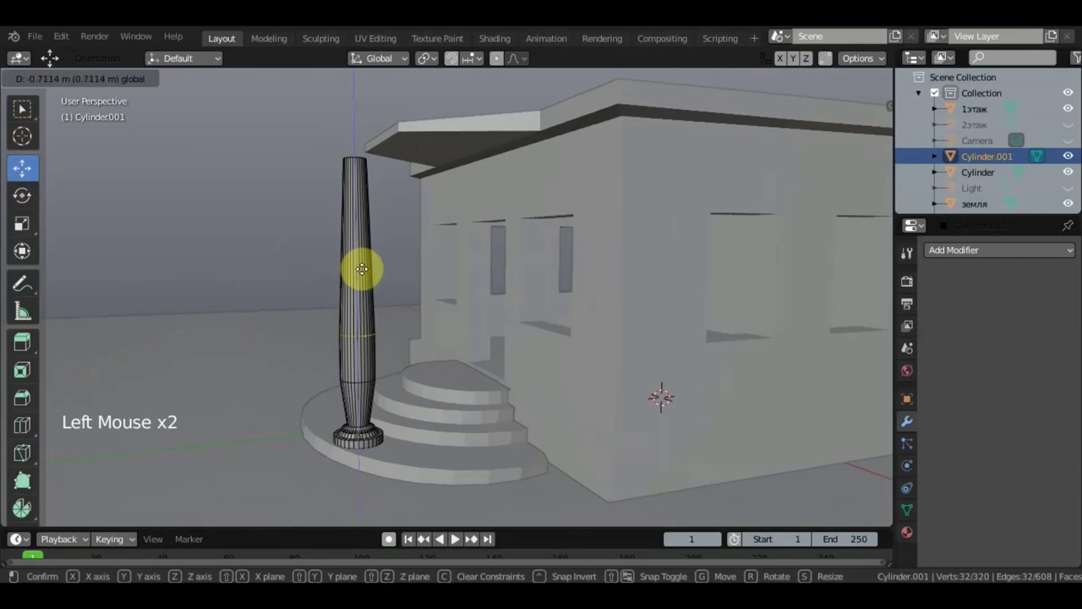
pyautogui.moveTo(359, 264); pyautogui.dragTo(361, 265)
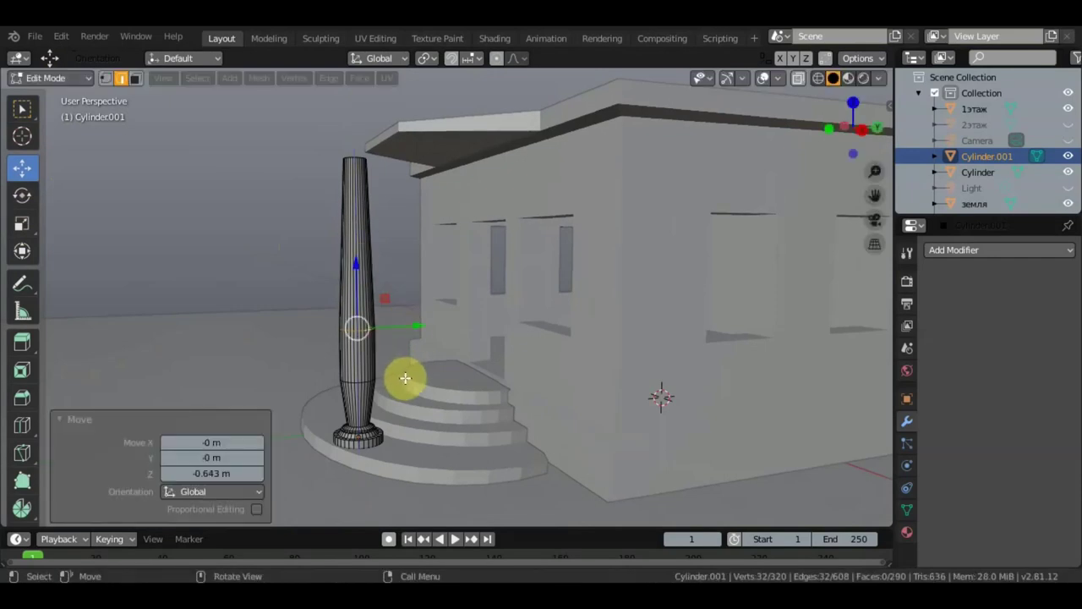
pyautogui.press('s')
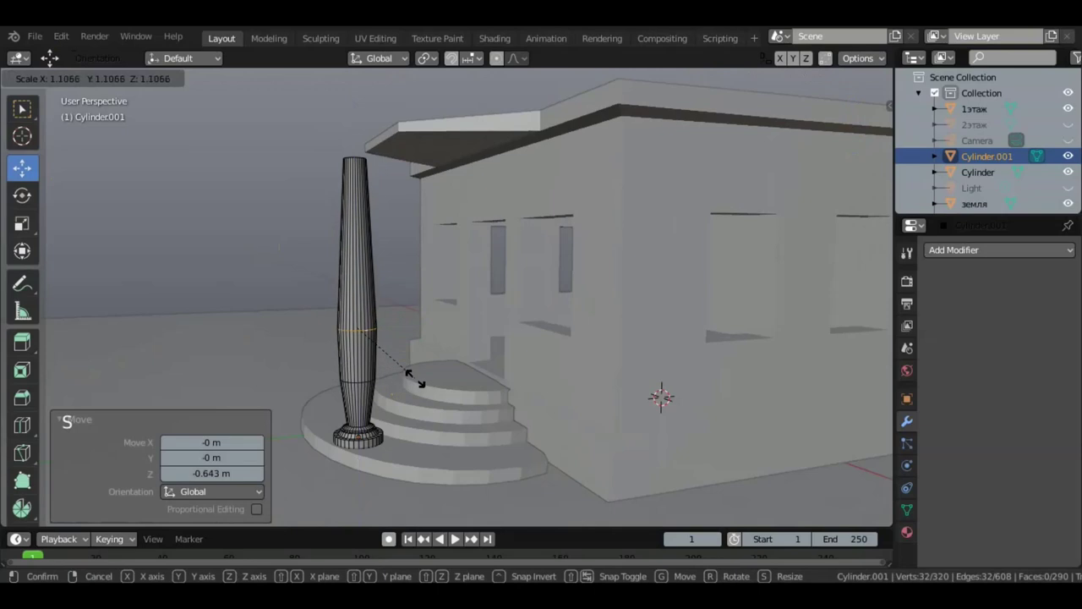
pyautogui.click(396, 380)
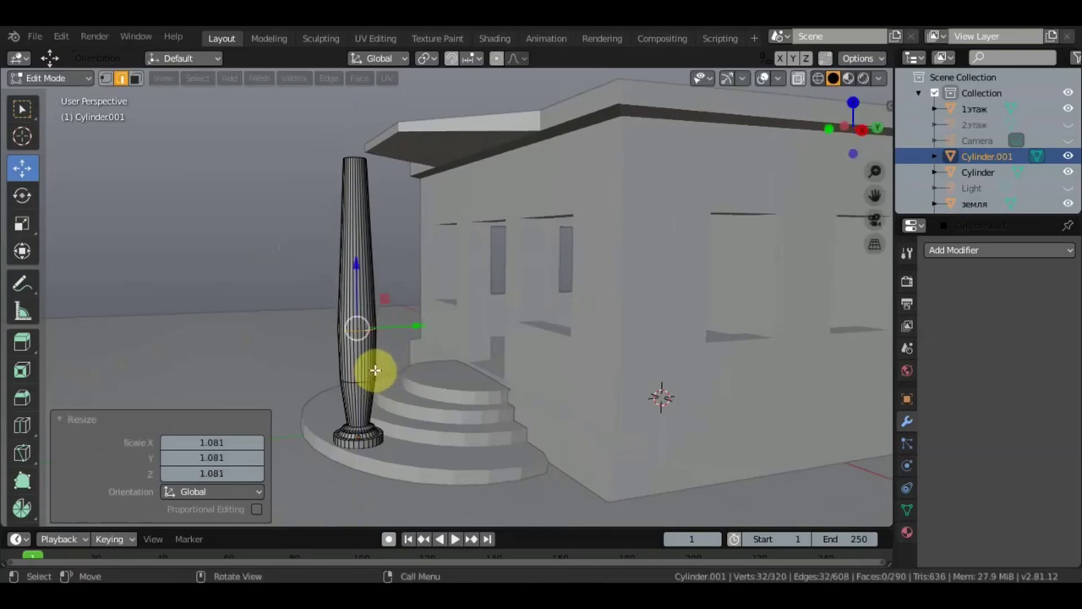
# - Extrude the column's top face up about 0.02 m and scale the new face outward to about 1.22
pyautogui.scroll(3, 376, 369)
pyautogui.moveTo(380, 367); pyautogui.dragTo(471, 366, button='middle')
pyautogui.scroll(-2, 399, 362)
pyautogui.scroll(-1, 474, 362)
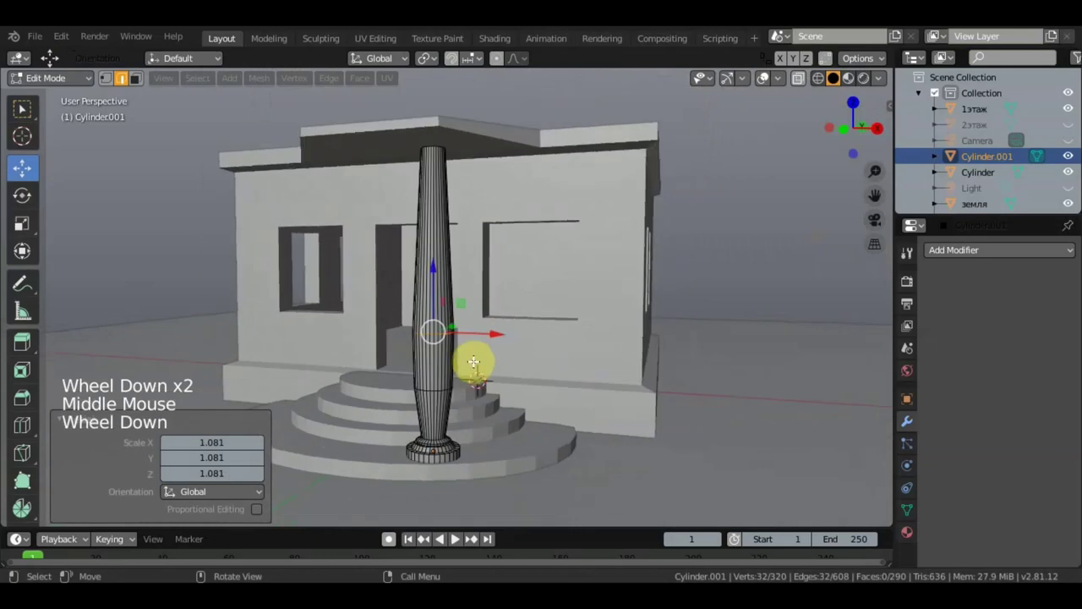
pyautogui.moveTo(515, 326); pyautogui.dragTo(519, 338, button='middle')
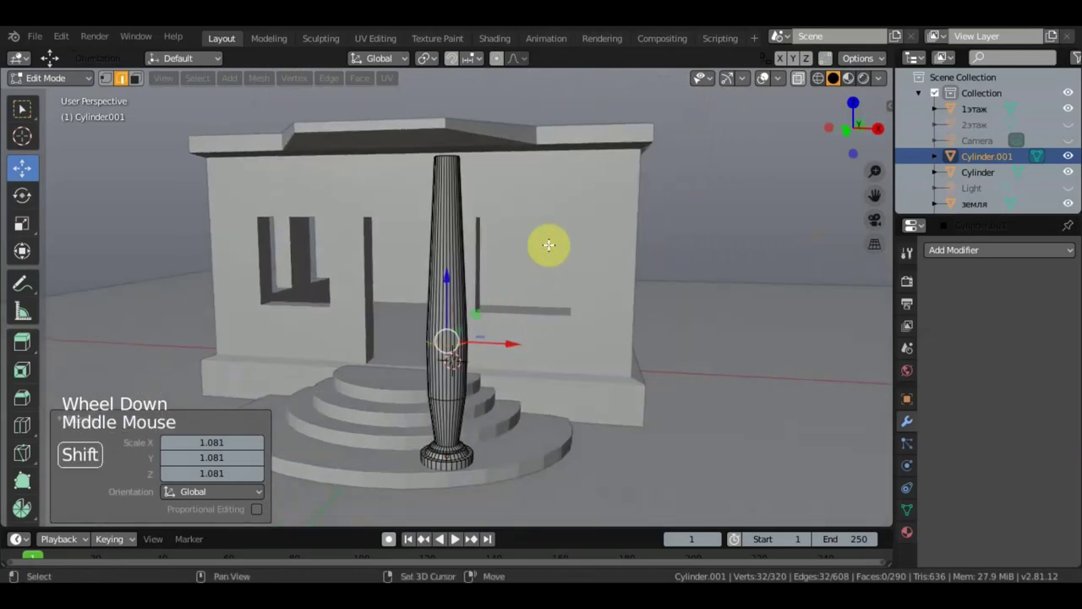
pyautogui.keyDown('shift'); pyautogui.moveTo(548, 245); pyautogui.dragTo(473, 338, button='middle'); pyautogui.keyUp('shift')
pyautogui.scroll(2, 517, 332)
pyautogui.scroll(2, 517, 329)
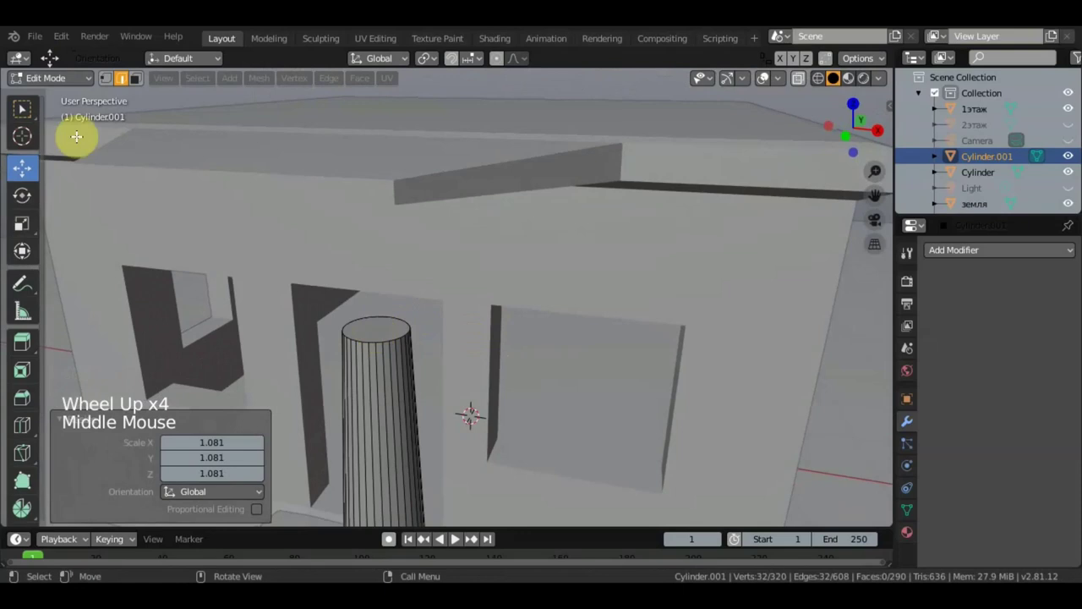
pyautogui.click(137, 77)
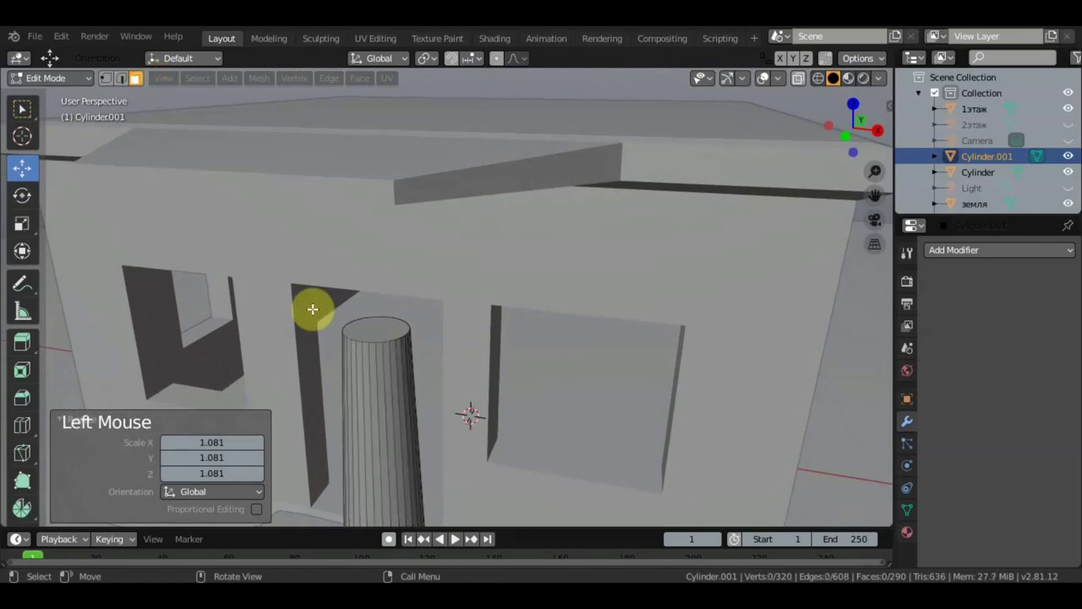
pyautogui.click(378, 327)
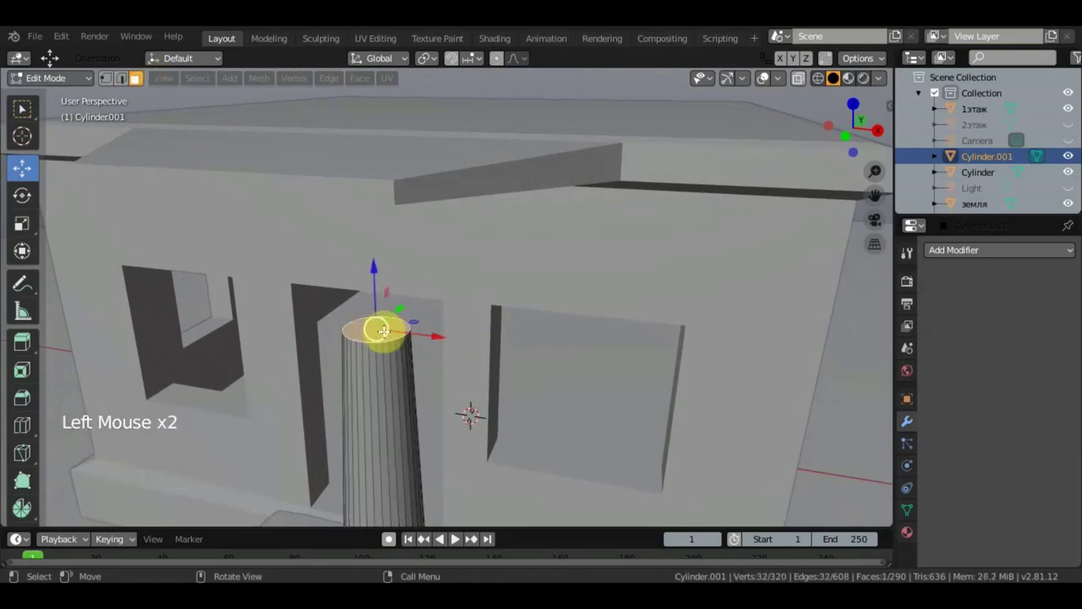
pyautogui.press('e')
pyautogui.click(461, 357)
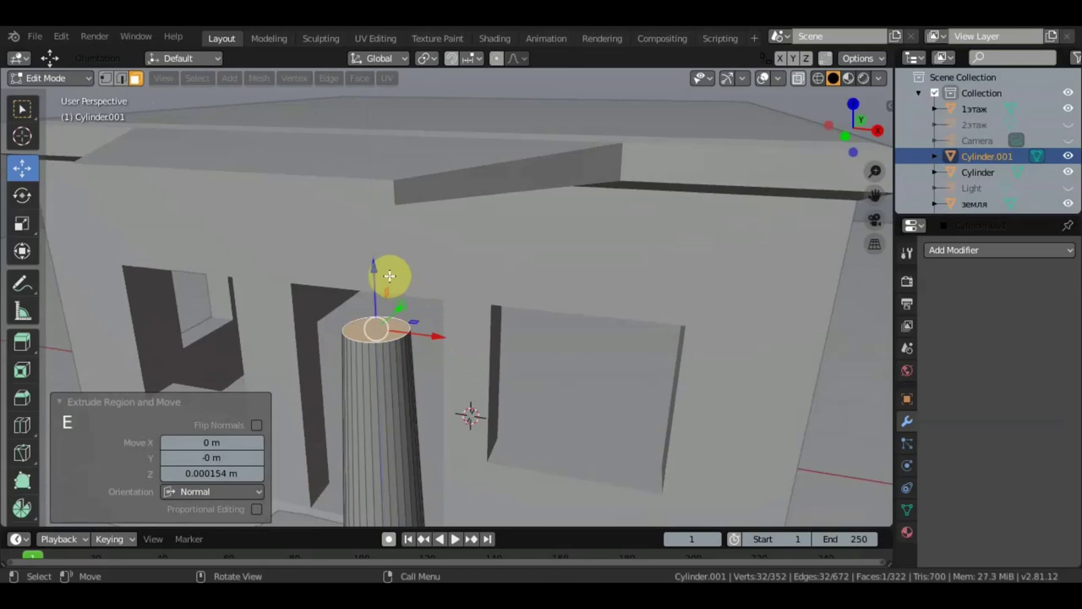
pyautogui.moveTo(374, 264); pyautogui.dragTo(377, 264)
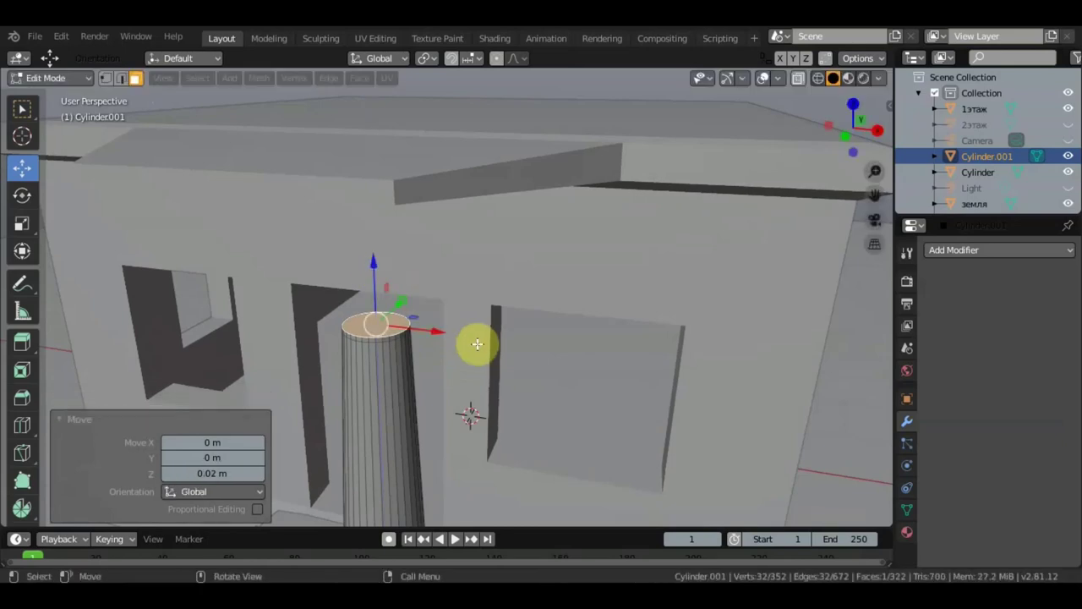
pyautogui.press('s')
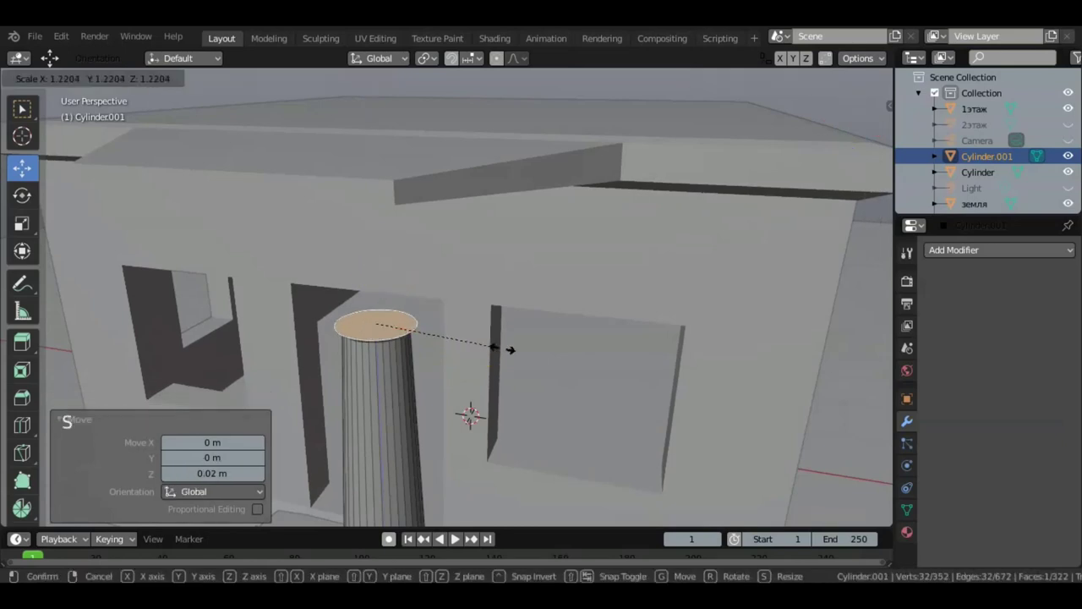
pyautogui.click(500, 348)
# - Extrude the widened top face up about 0.043 m and again about 0.023 m, tapering the second extrusion to about 0.77
pyautogui.press('e')
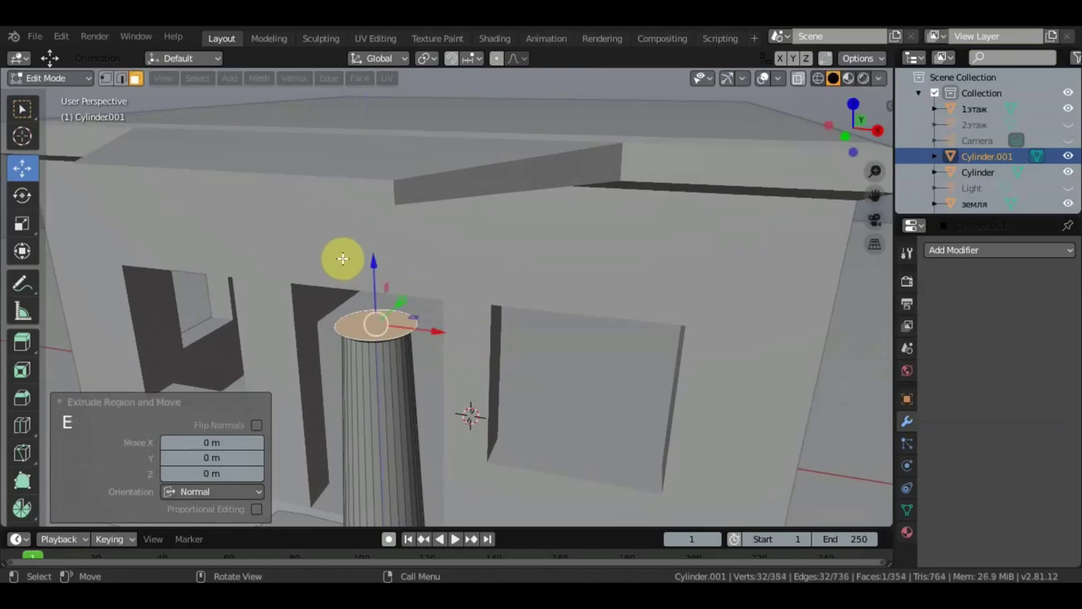
pyautogui.moveTo(378, 262); pyautogui.dragTo(375, 249)
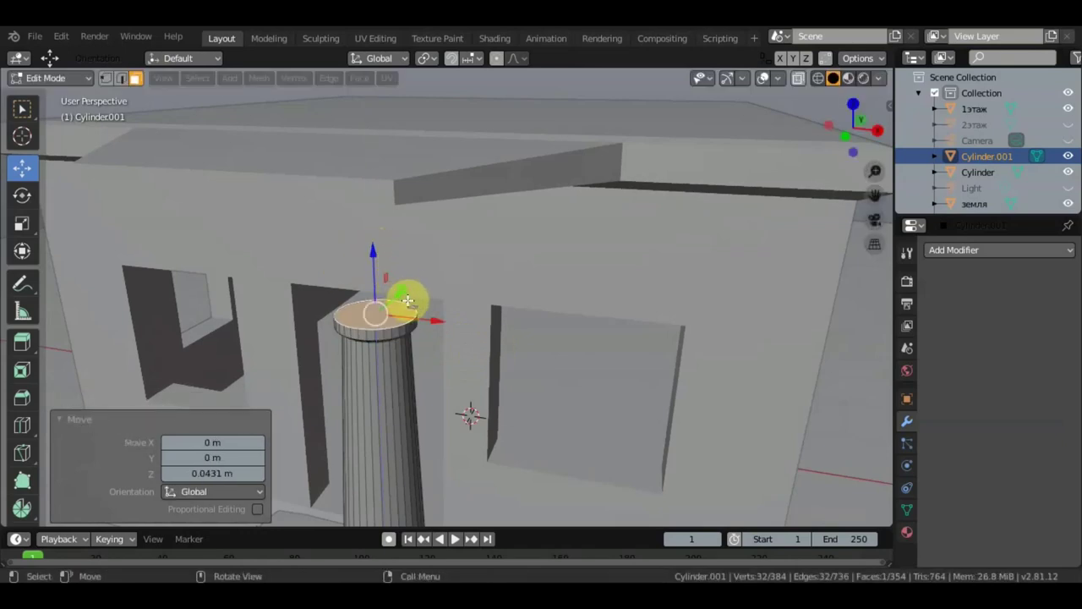
pyautogui.press('e')
pyautogui.click(406, 295)
pyautogui.moveTo(379, 253); pyautogui.dragTo(380, 250)
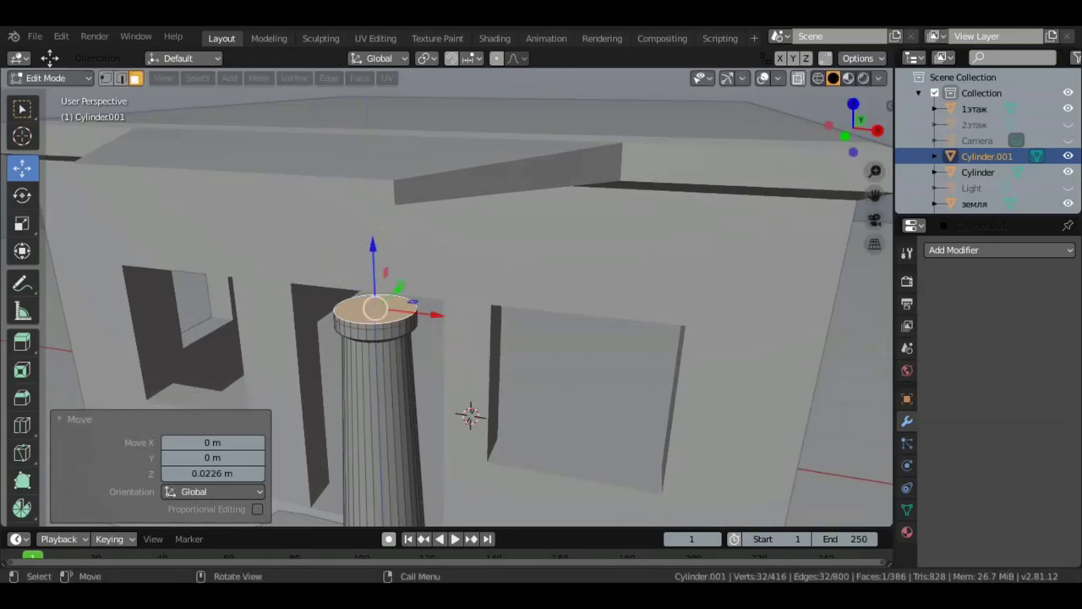
pyautogui.press('s')
pyautogui.click(447, 356)
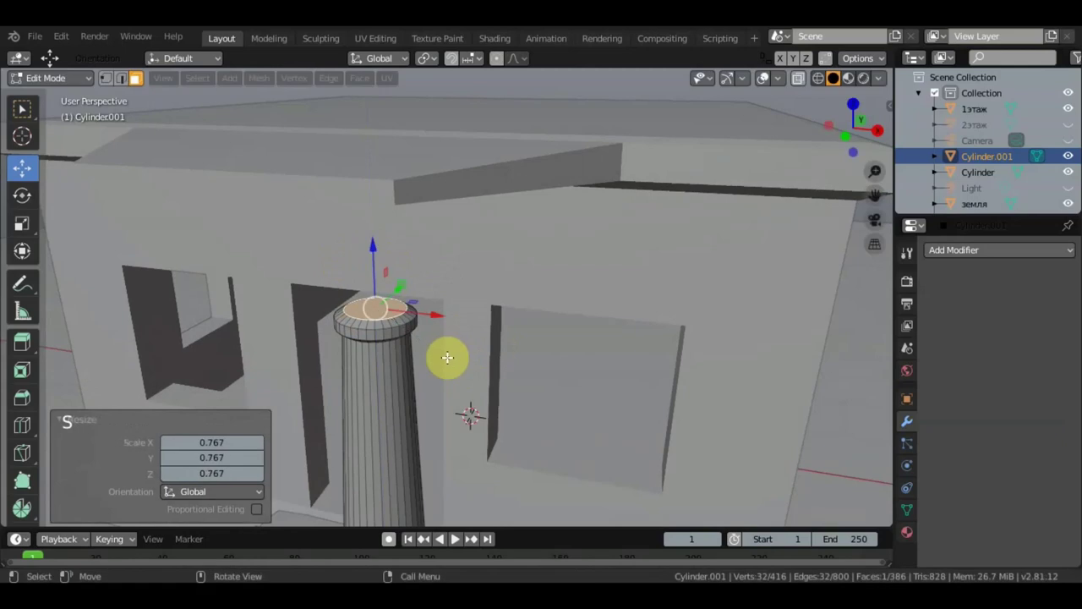
# - Extrude the narrowed top face straight up about 0.026 m and once more about 0.016 m to form two neck rings
pyautogui.press('e')
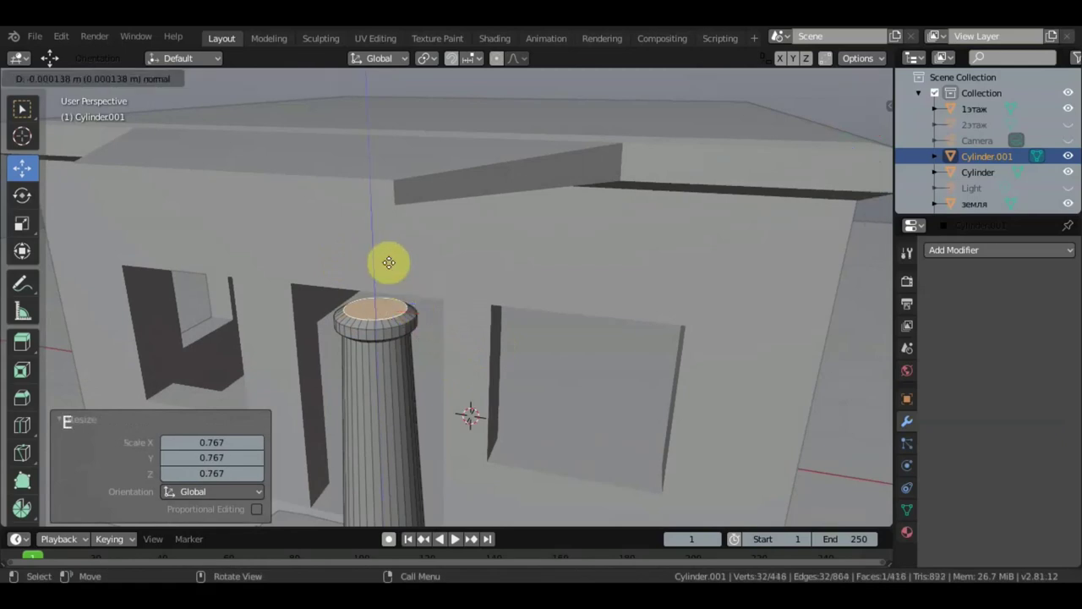
pyautogui.click(378, 244)
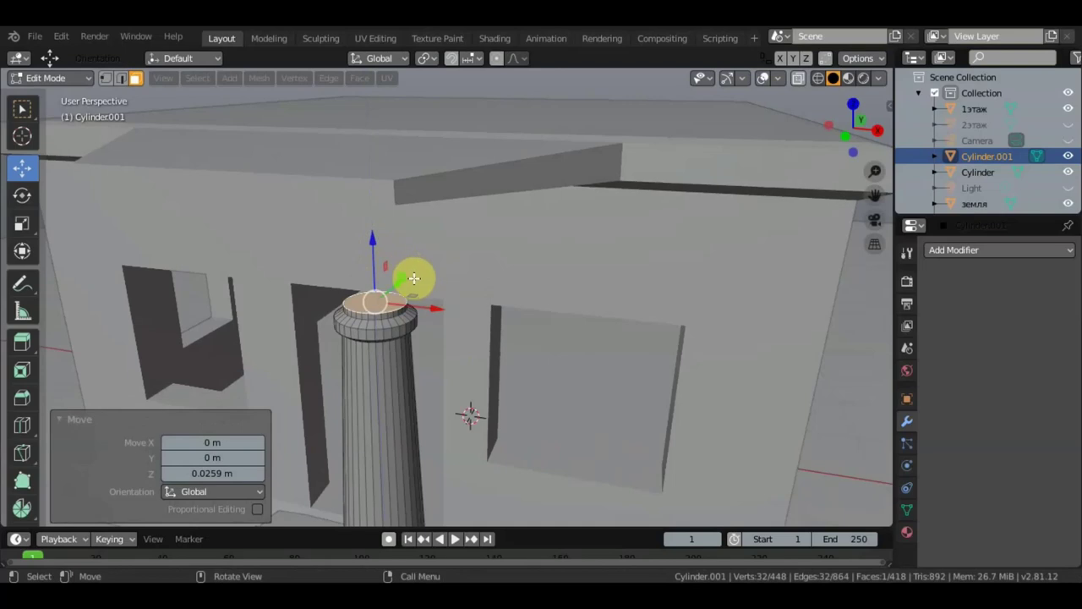
pyautogui.press('e')
pyautogui.rightClick(412, 277)
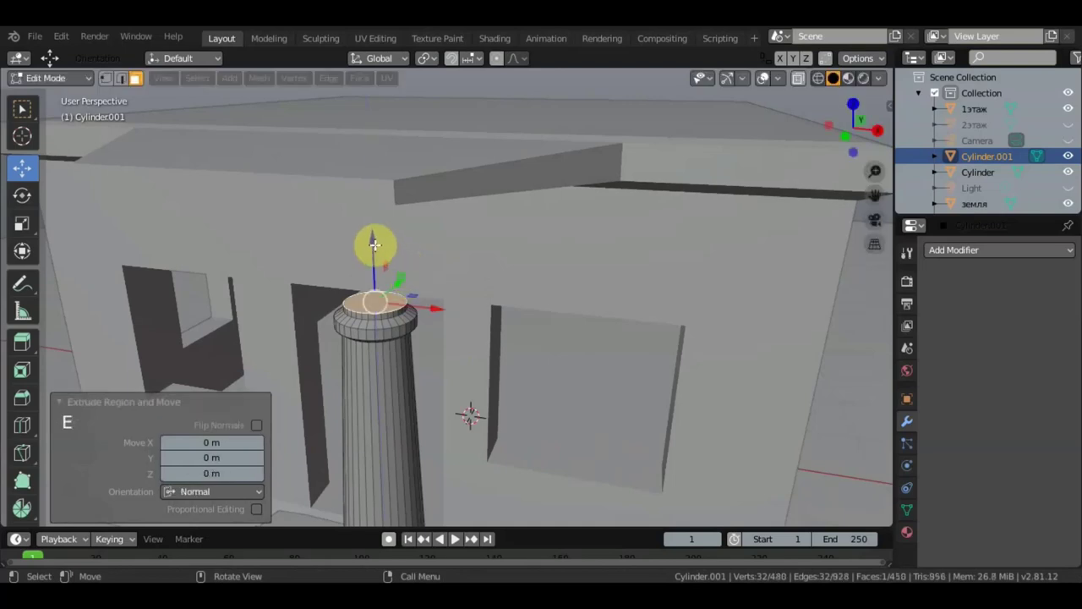
pyautogui.moveTo(375, 245); pyautogui.dragTo(374, 239)
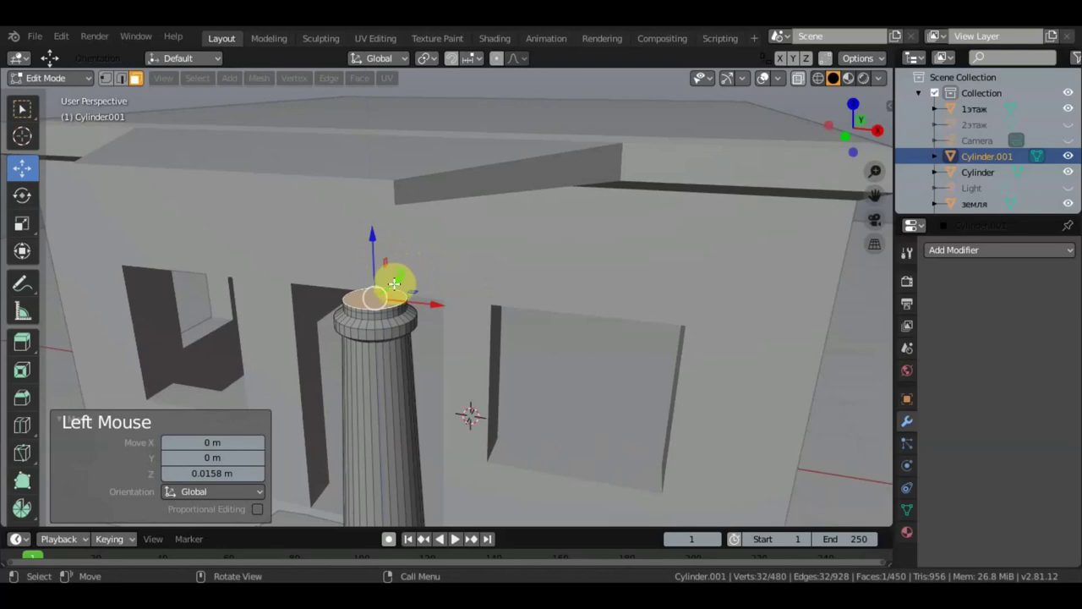
# - Select the uppermost ring of side faces together with the top face and scale them to about 1.08
pyautogui.scroll(3, 389, 303)
pyautogui.moveTo(389, 303); pyautogui.dragTo(358, 287, button='middle')
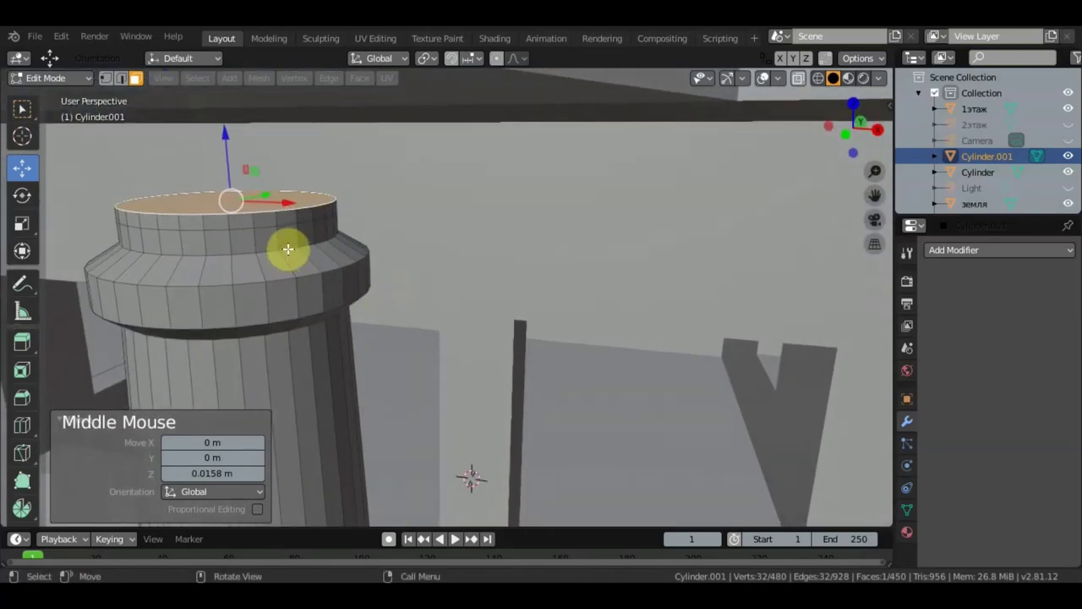
pyautogui.click(29, 110)
pyautogui.hotkey('shift', 'alt')
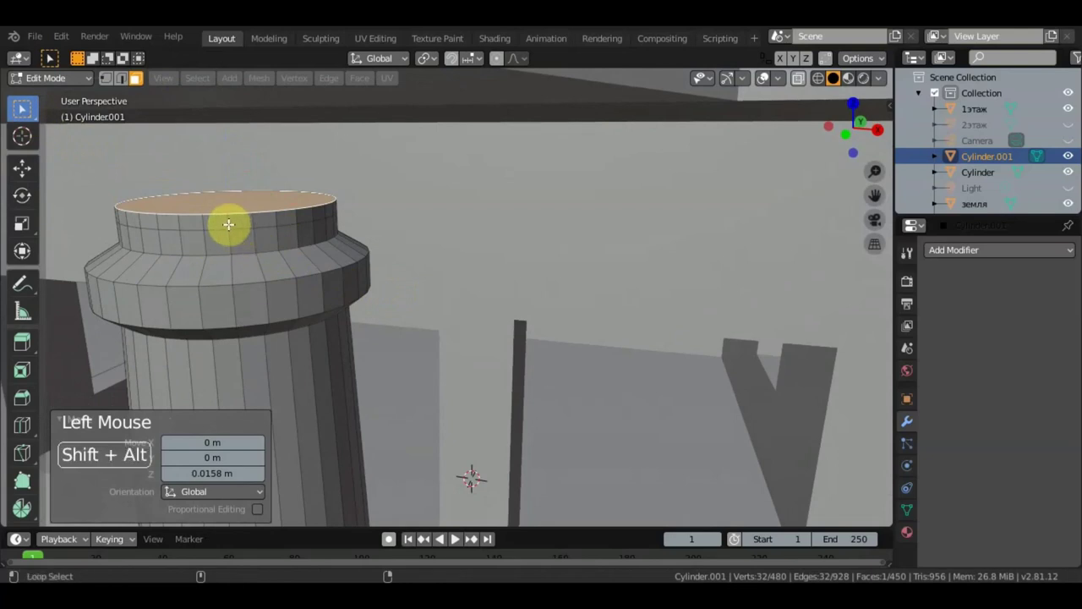
pyautogui.keyDown('alt'); pyautogui.keyDown('shift'); pyautogui.click(229, 222); pyautogui.keyUp('shift'); pyautogui.keyUp('alt')
pyautogui.scroll(-1, 242, 229)
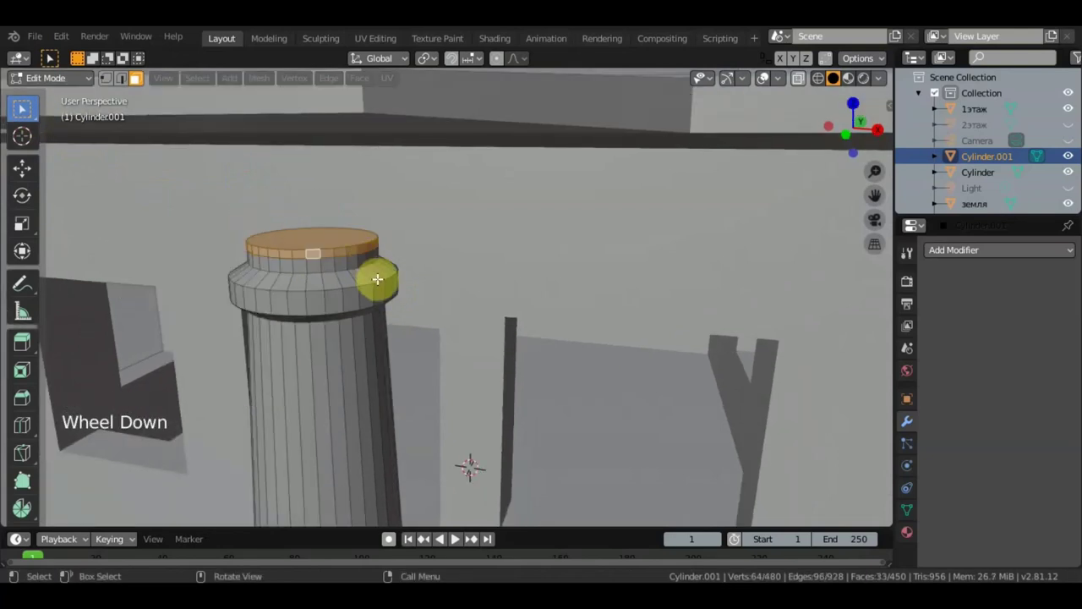
pyautogui.press('s')
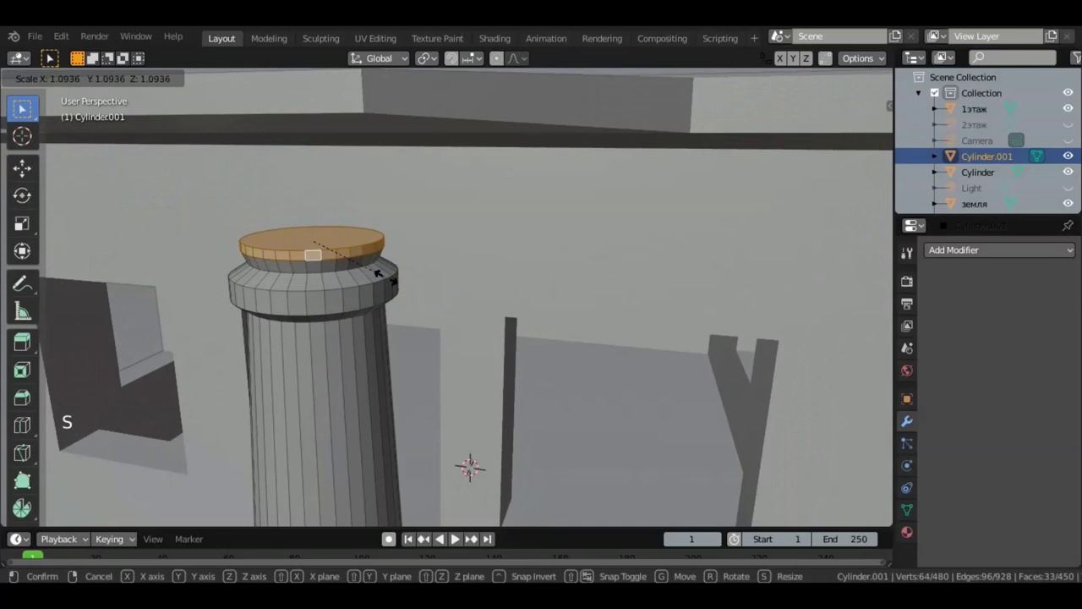
pyautogui.click(378, 273)
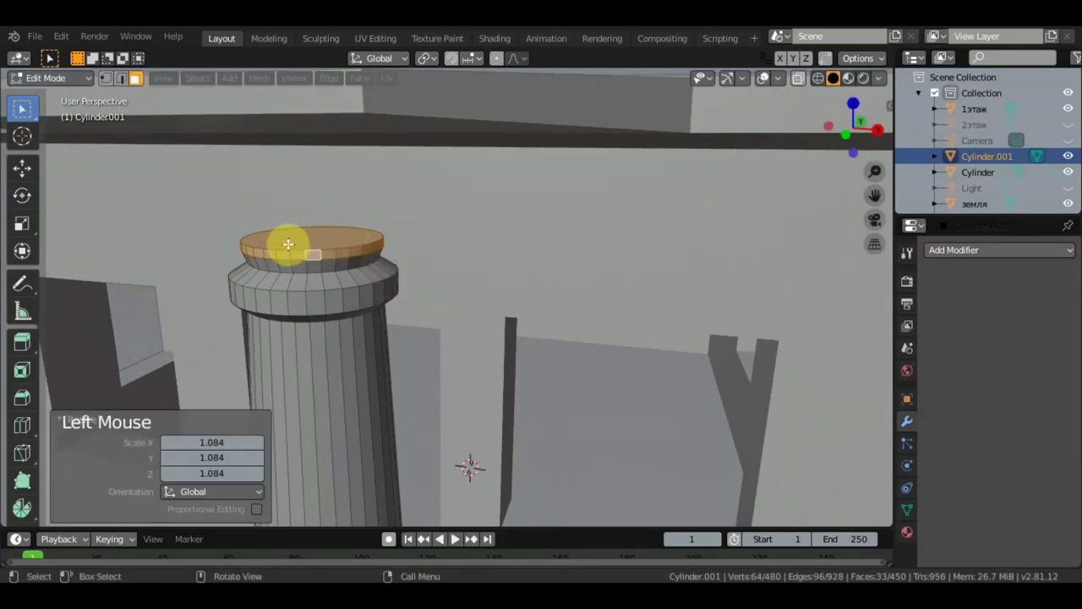
# - Select only the column's top cap face
pyautogui.click(289, 244)
pyautogui.scroll(2, 303, 255)
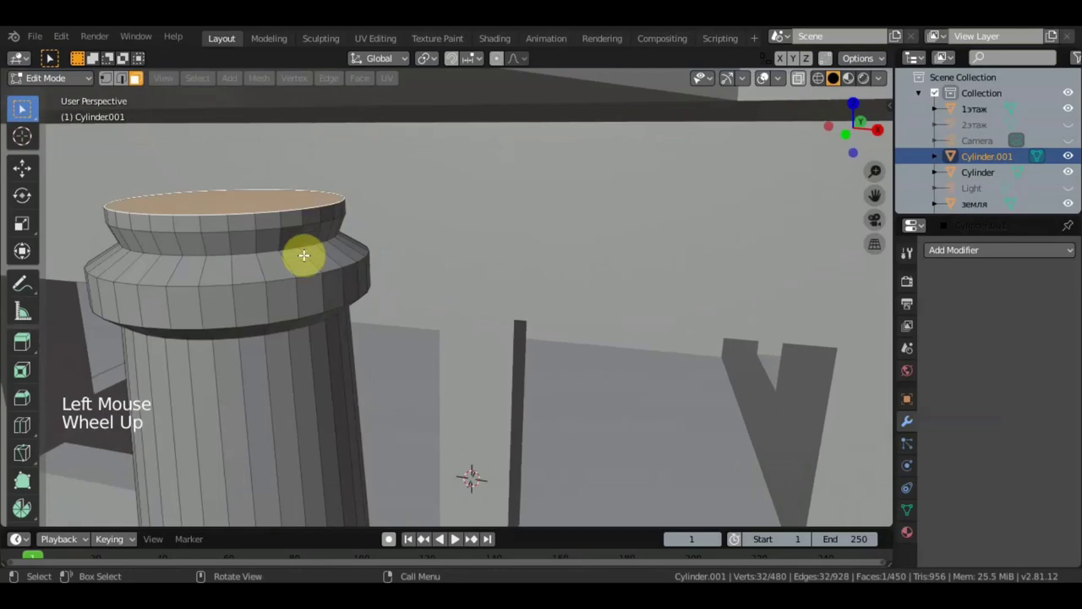
pyautogui.scroll(-3, 301, 247)
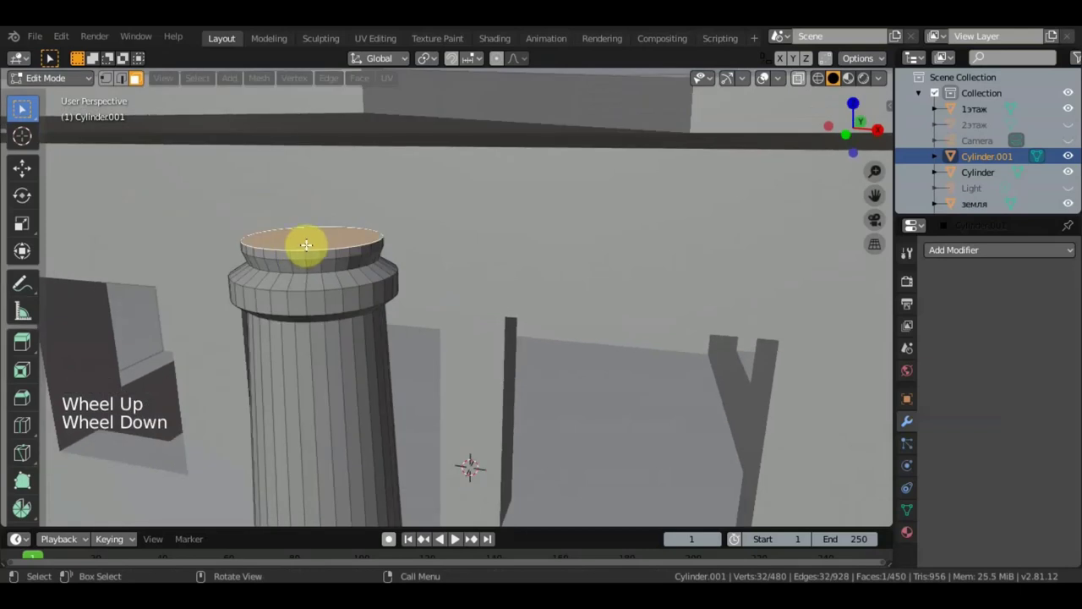
pyautogui.press('e')
pyautogui.click(306, 245)
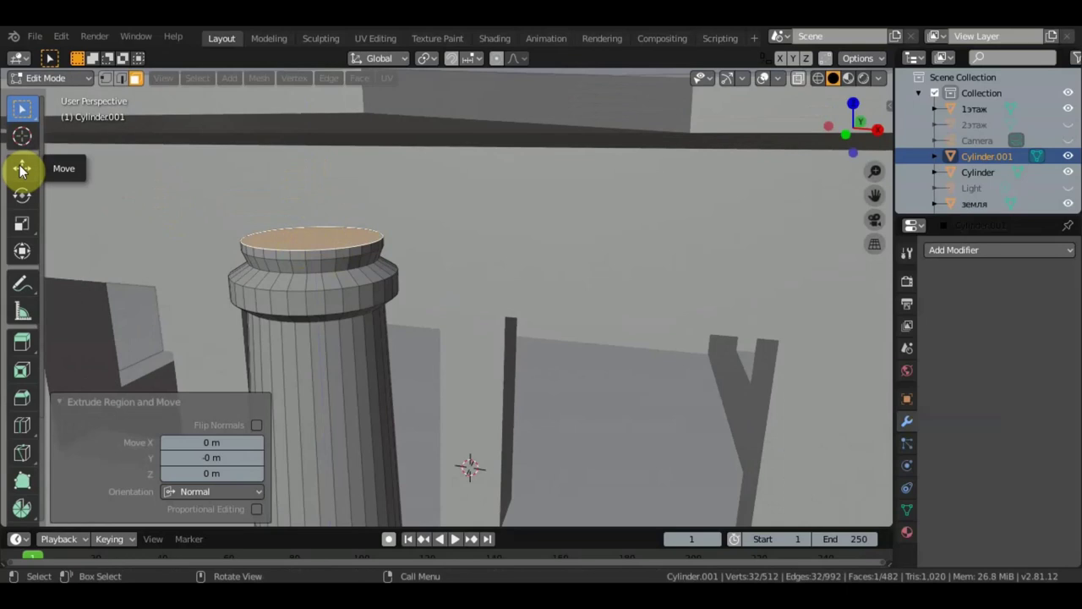
pyautogui.moveTo(297, 225); pyautogui.dragTo(316, 267, button='middle')
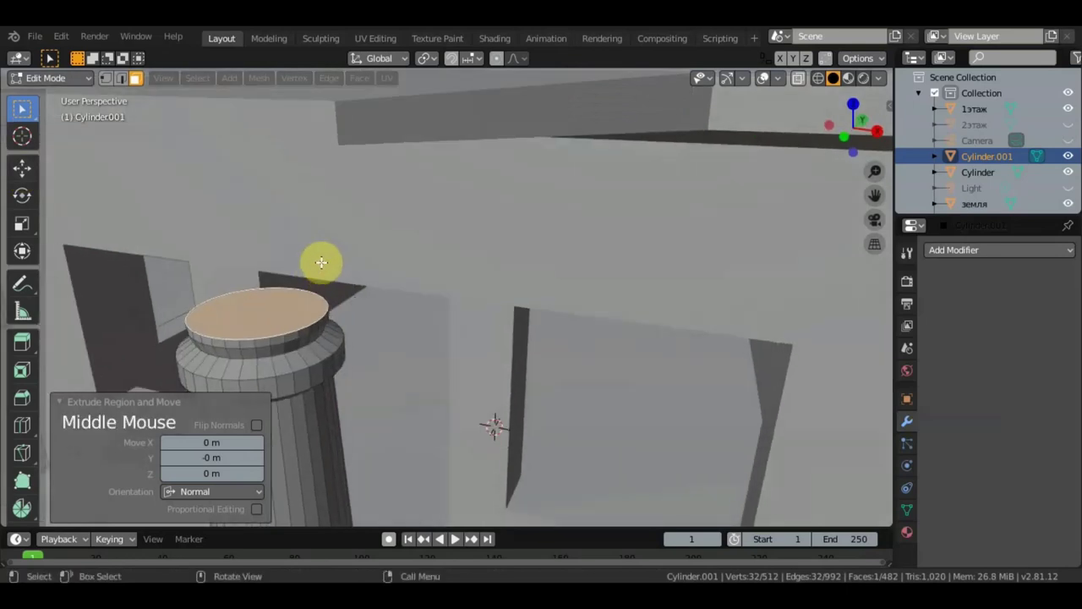
pyautogui.hotkey('ctrl', 'z')
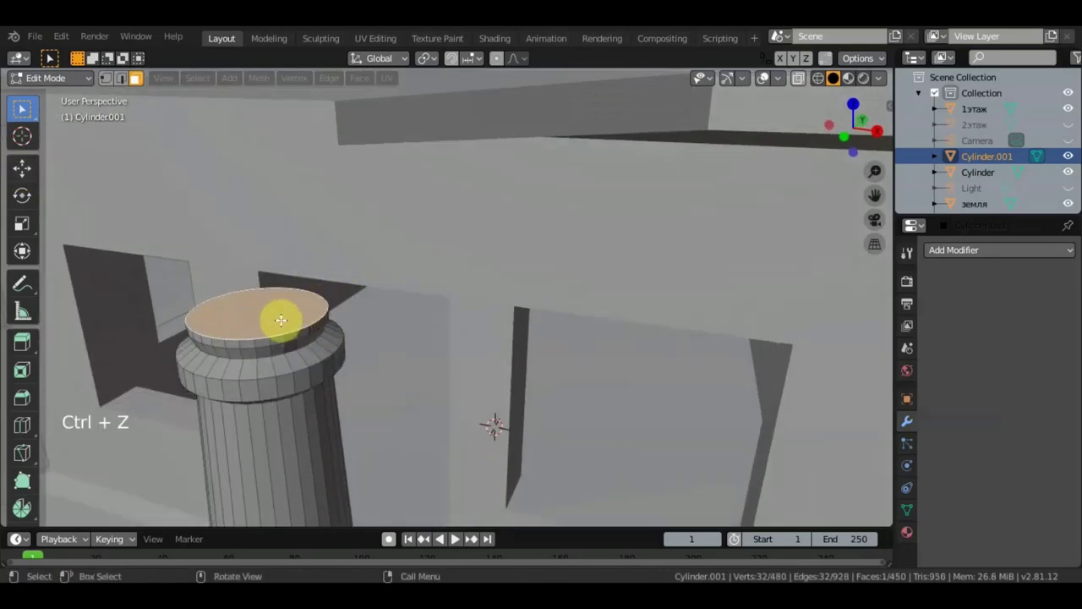
# - Inset the column's top cap face by about 0.096 m
pyautogui.press('i')
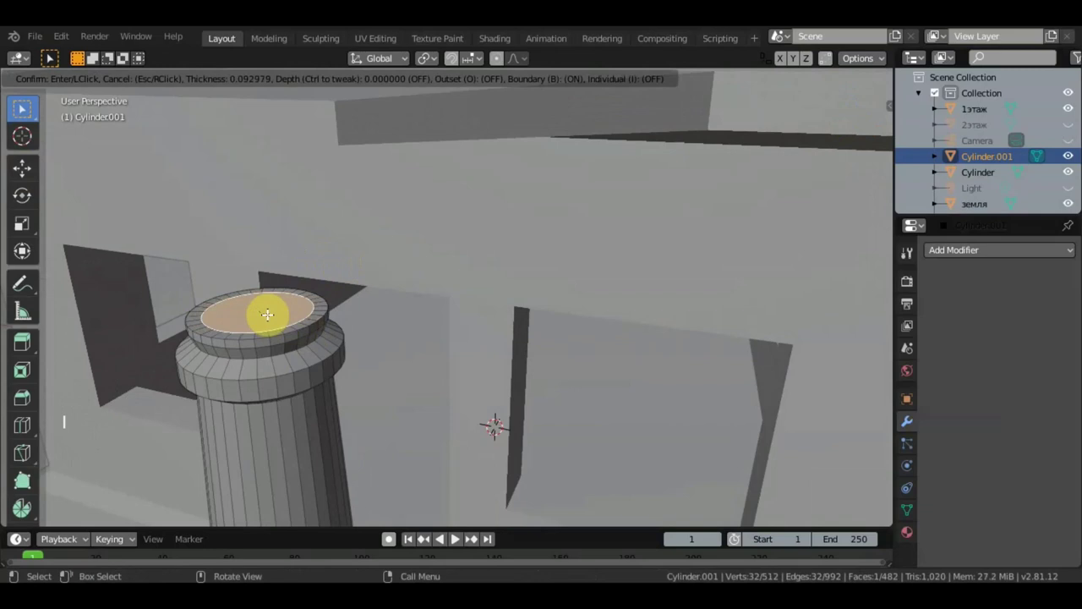
pyautogui.click(269, 316)
pyautogui.moveTo(273, 310); pyautogui.dragTo(380, 283, button='middle')
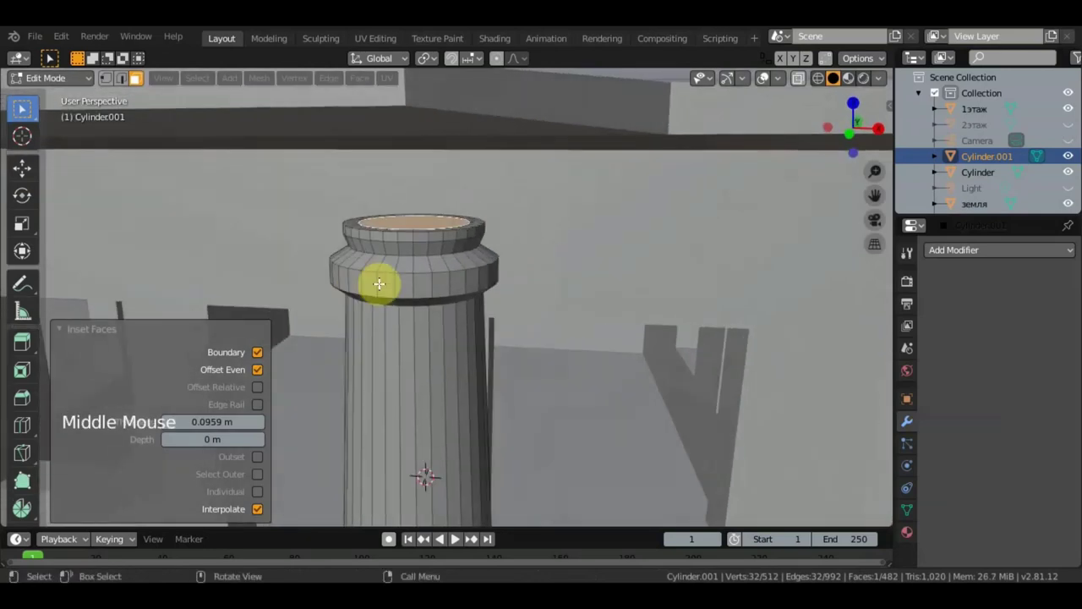
# - Extrude the inset top face of the column and raise it about 0.186 m along Z
pyautogui.press('e')
pyautogui.click(430, 296)
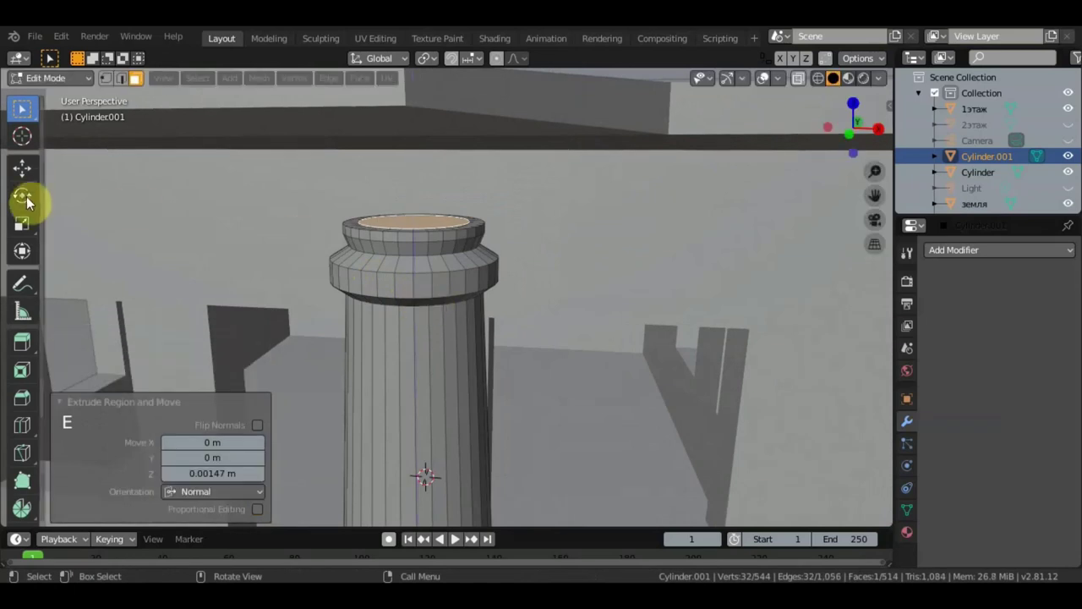
pyautogui.click(31, 169)
pyautogui.moveTo(414, 157); pyautogui.dragTo(415, 502)
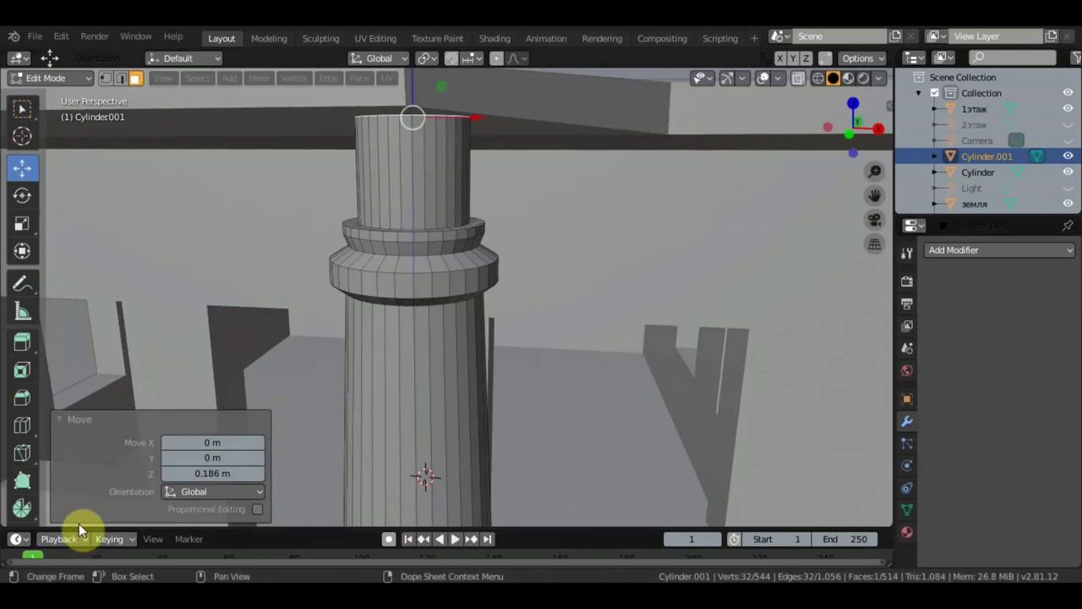
pyautogui.click(23, 109)
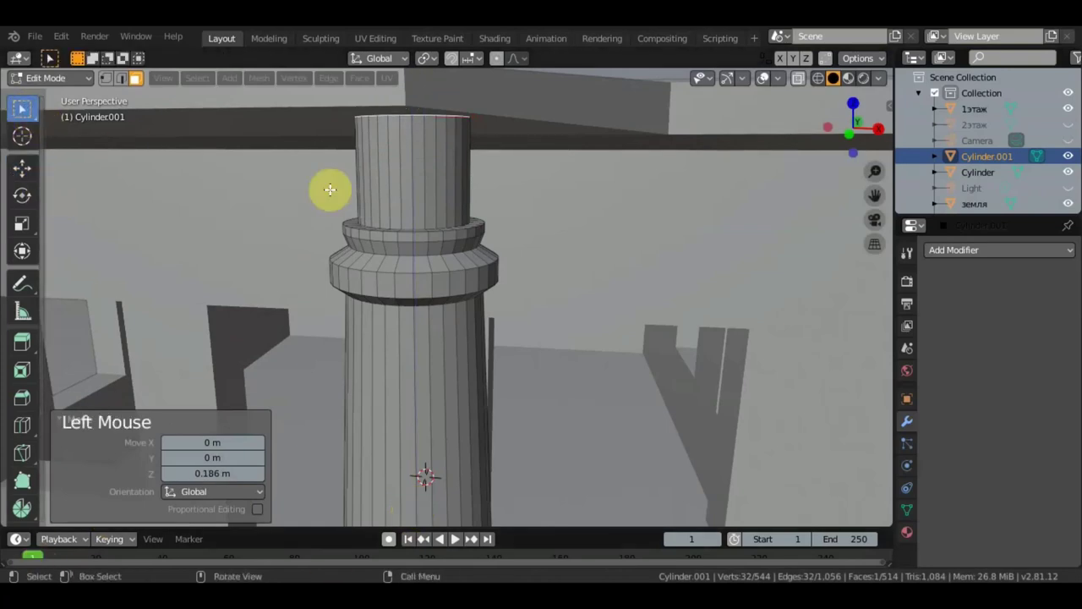
# - Cut three edge loops around the new upper cylinder: near its base, around its middle and just below its top
pyautogui.click(22, 425)
pyautogui.moveTo(439, 191)
pyautogui.mouseDown()
pyautogui.moveTo(437, 215)
pyautogui.moveTo(433, 208)
pyautogui.mouseUp()
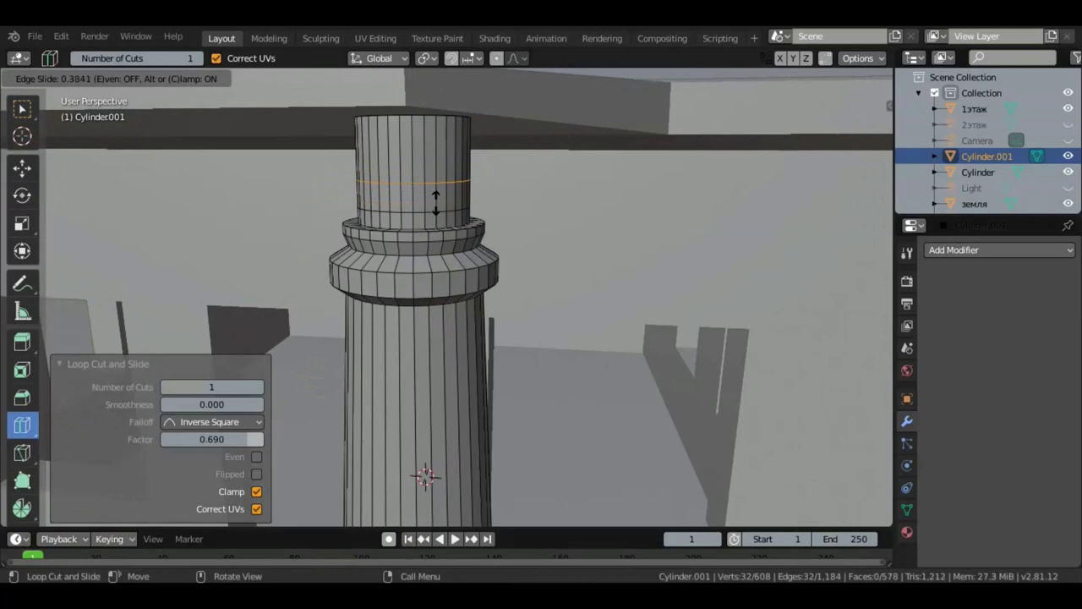
pyautogui.click(436, 170)
pyautogui.moveTo(437, 165); pyautogui.dragTo(443, 149)
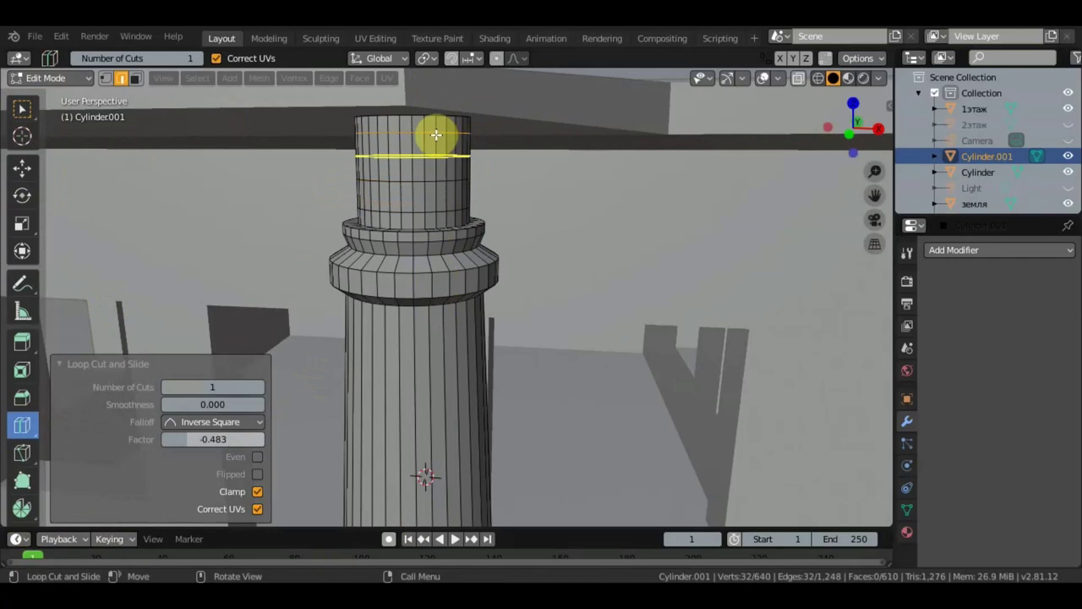
pyautogui.moveTo(433, 132); pyautogui.dragTo(430, 116)
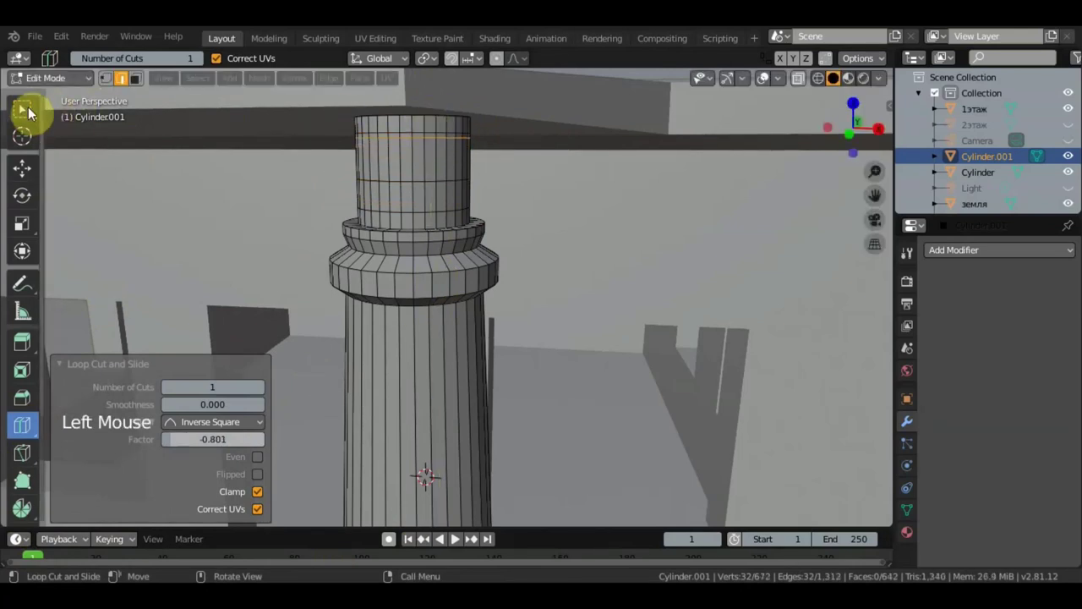
# - Scale the loop just below the top of the upper cylinder to about 0.786
pyautogui.click(28, 112)
pyautogui.press('s')
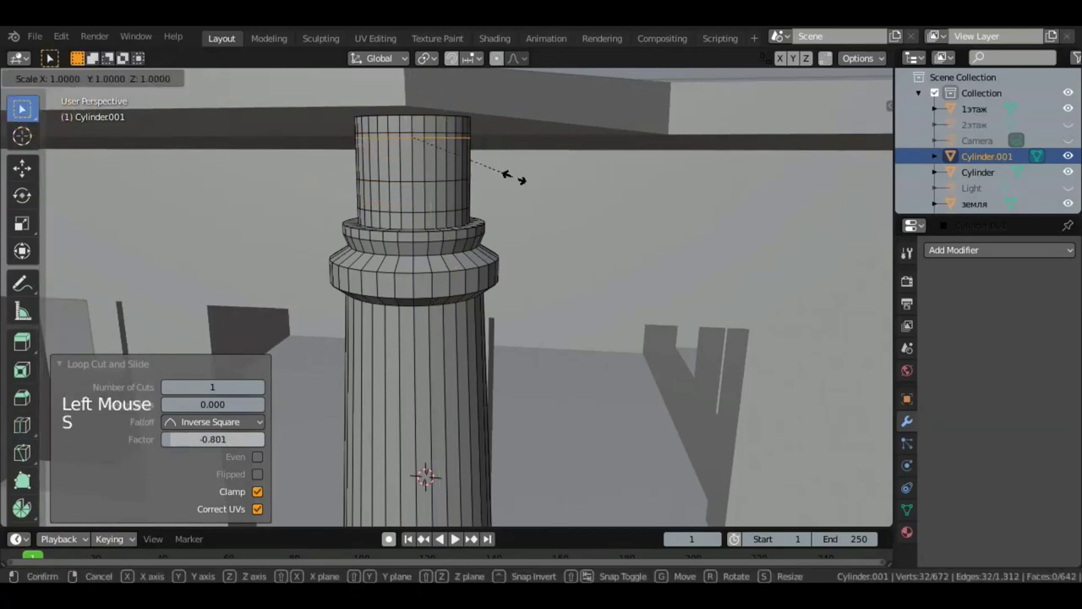
pyautogui.click(472, 195)
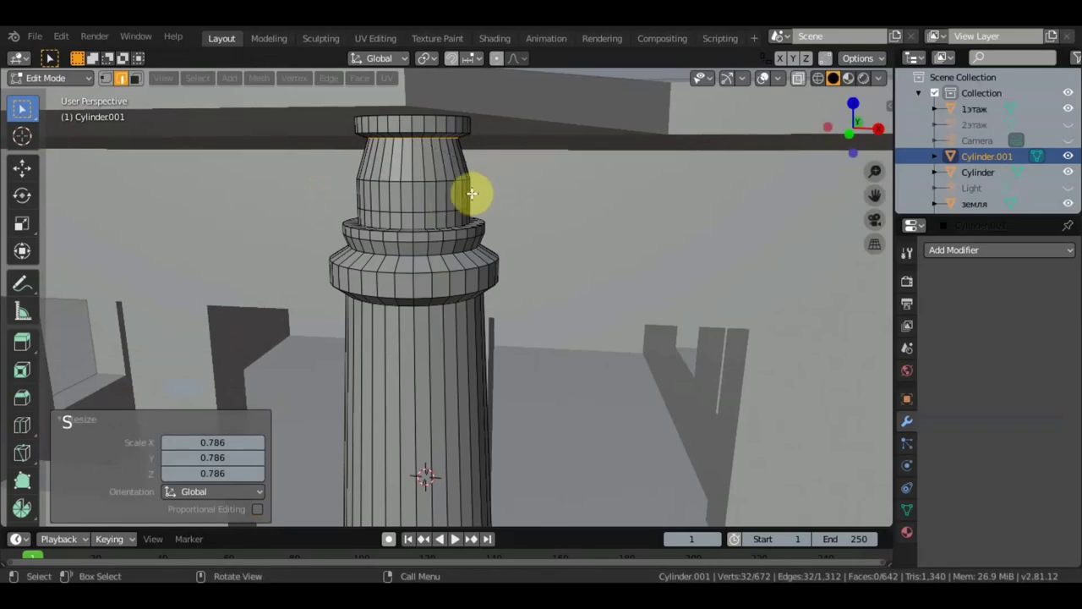
# - Select the lowest edge loop of the upper cylinder and scale it to about 0.724
pyautogui.click(425, 215)
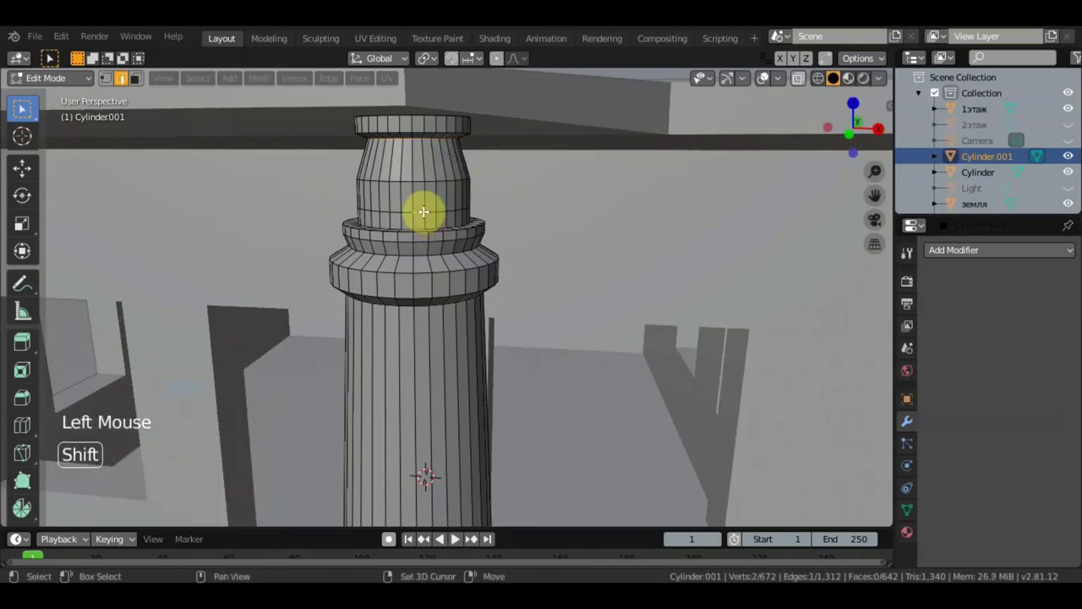
pyautogui.keyDown('alt'); pyautogui.keyDown('shift'); pyautogui.click(423, 213); pyautogui.keyUp('shift'); pyautogui.keyUp('alt')
pyautogui.keyDown('alt'); pyautogui.keyDown('shift'); pyautogui.click(424, 212); pyautogui.keyUp('shift'); pyautogui.keyUp('alt')
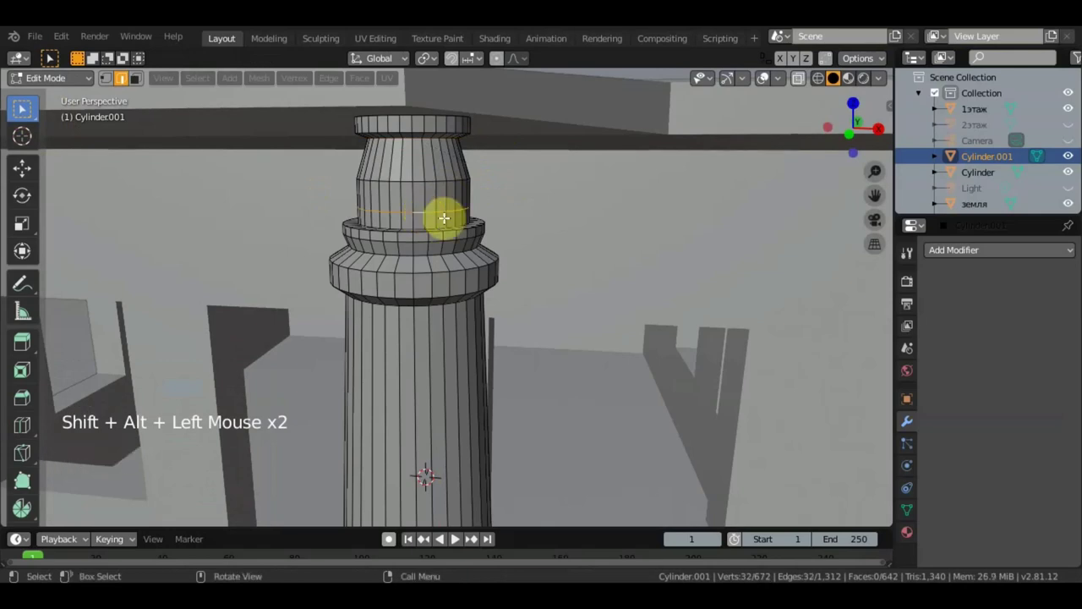
pyautogui.press('s')
pyautogui.click(433, 214)
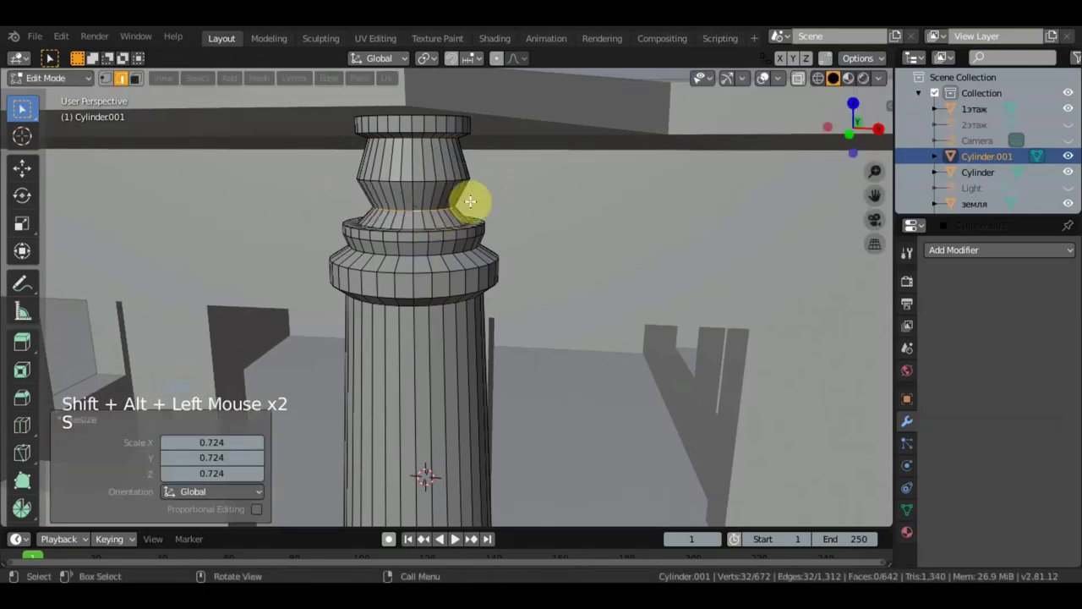
# - Try selecting the whole upper capital section in wireframe view and scaling it to about 1.365
pyautogui.scroll(-6, 478, 193)
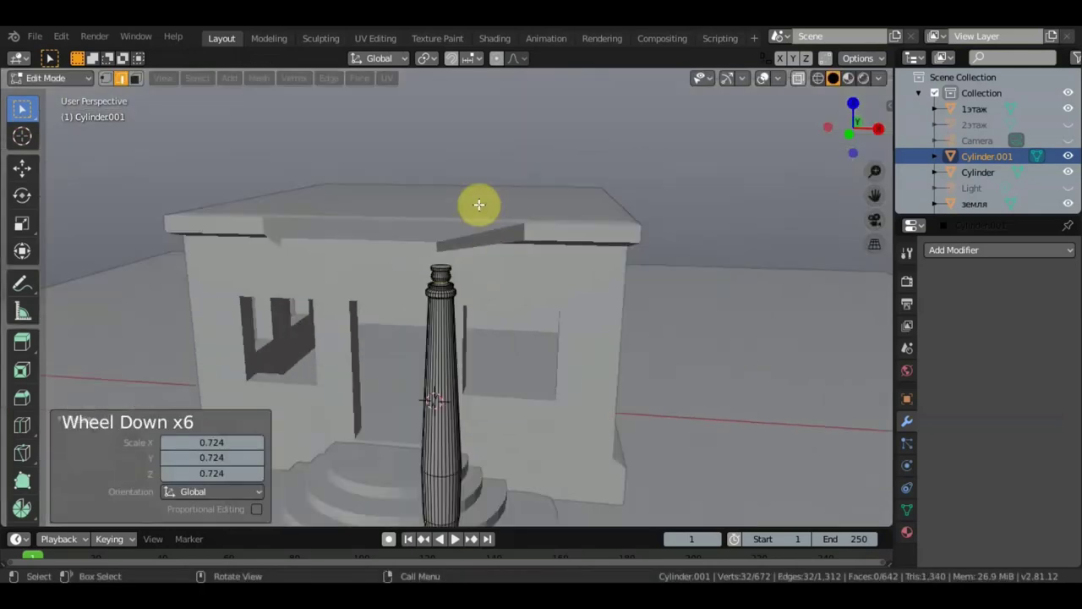
pyautogui.keyDown('shift'); pyautogui.moveTo(563, 314); pyautogui.dragTo(542, 372, button='middle'); pyautogui.keyUp('shift')
pyautogui.scroll(2, 565, 213)
pyautogui.scroll(2, 503, 321)
pyautogui.moveTo(502, 322); pyautogui.dragTo(482, 276, button='middle')
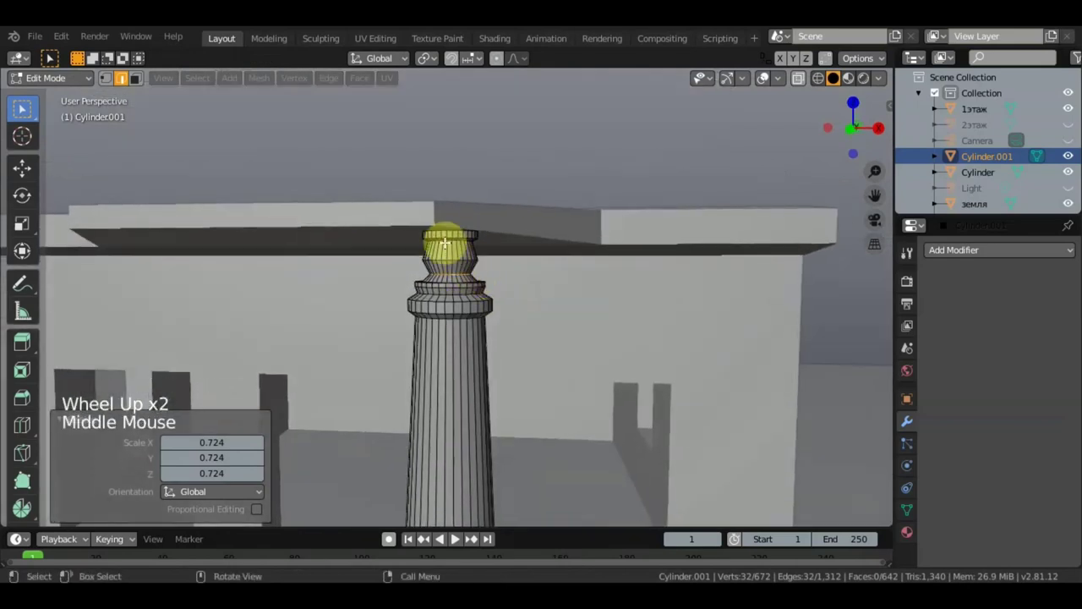
pyautogui.scroll(1, 463, 257)
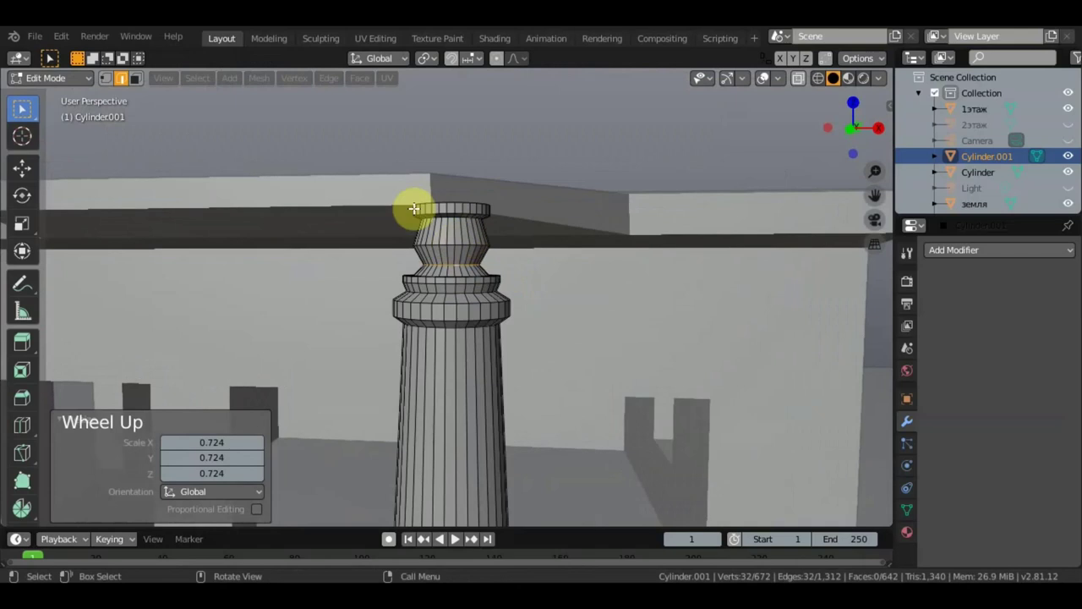
pyautogui.click(818, 78)
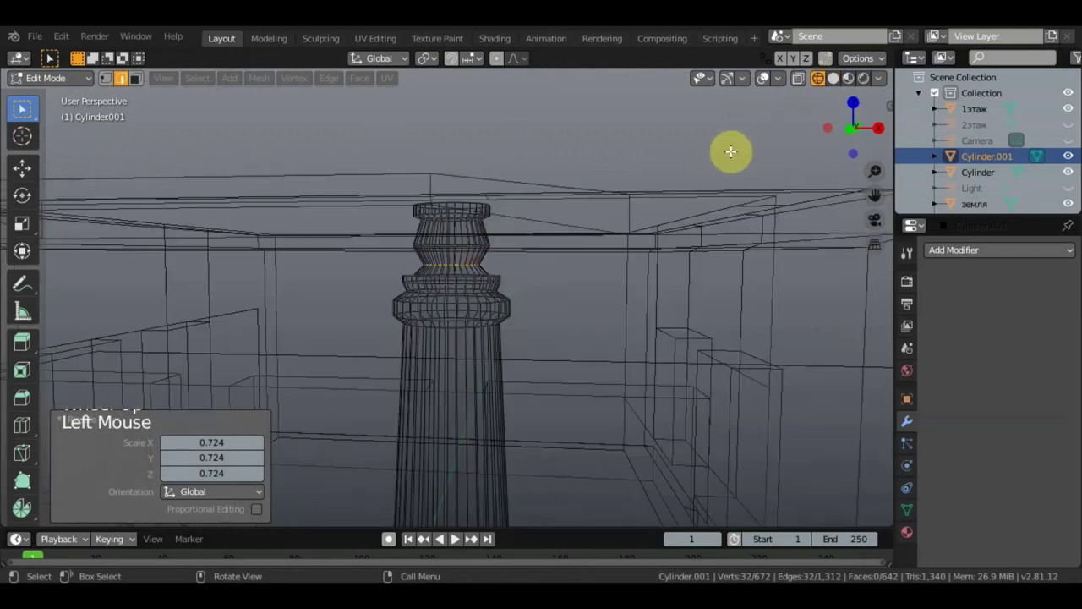
pyautogui.moveTo(367, 129); pyautogui.dragTo(546, 287)
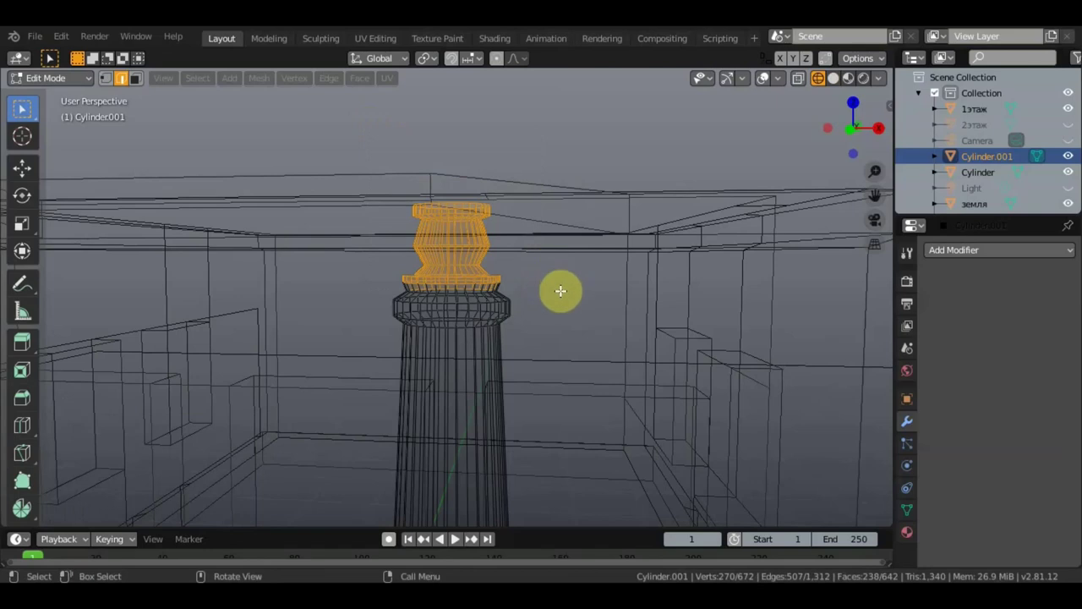
pyautogui.press('s')
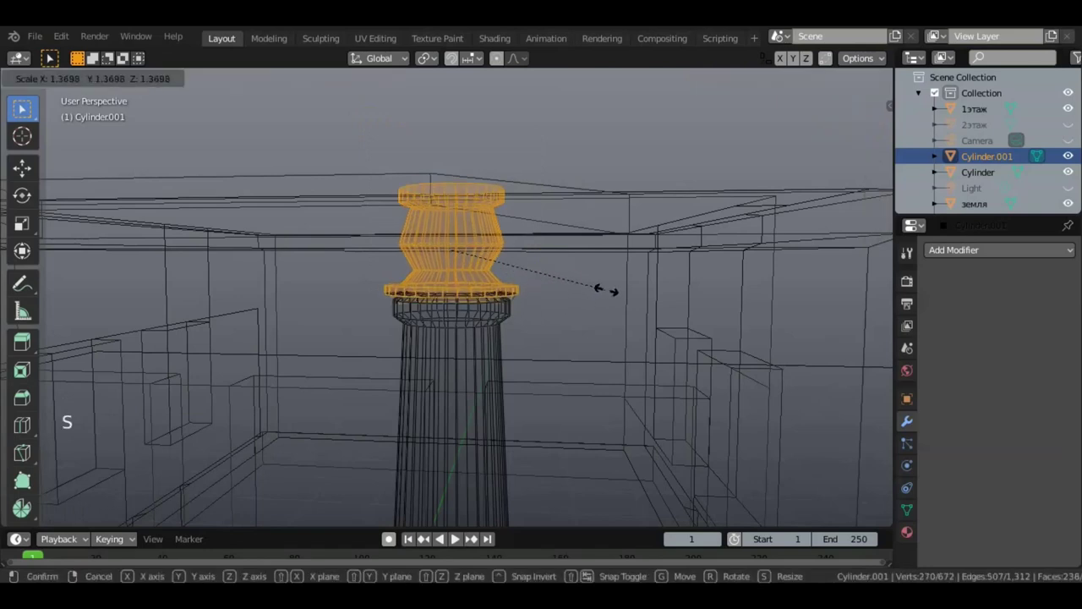
pyautogui.click(601, 287)
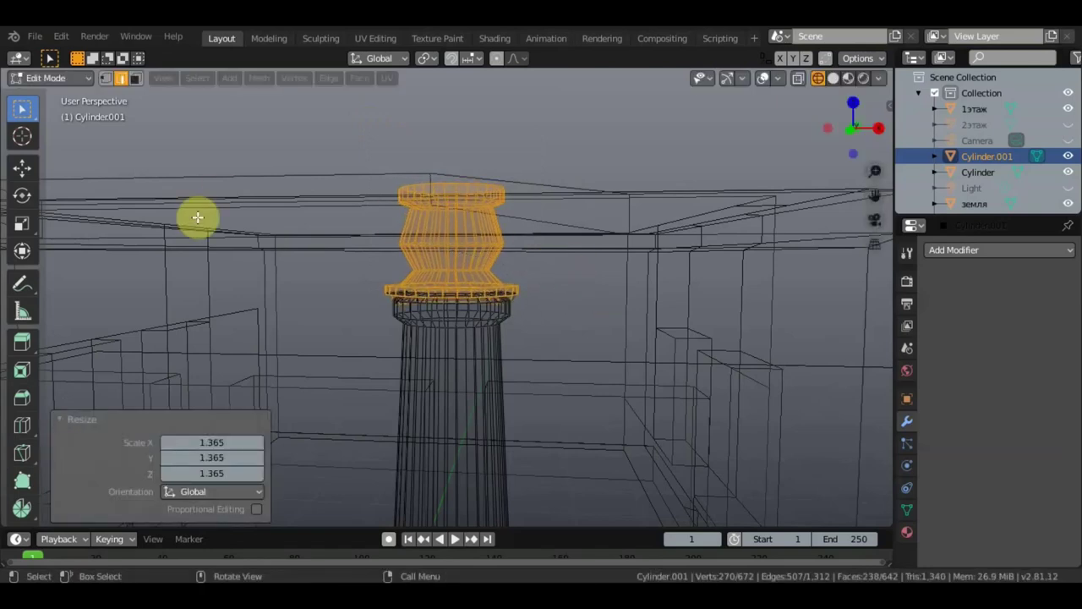
# - Try flattening the selected capital section to about 0.692 along Z
pyautogui.click(22, 250)
pyautogui.moveTo(454, 202); pyautogui.dragTo(454, 212)
pyautogui.click(474, 222)
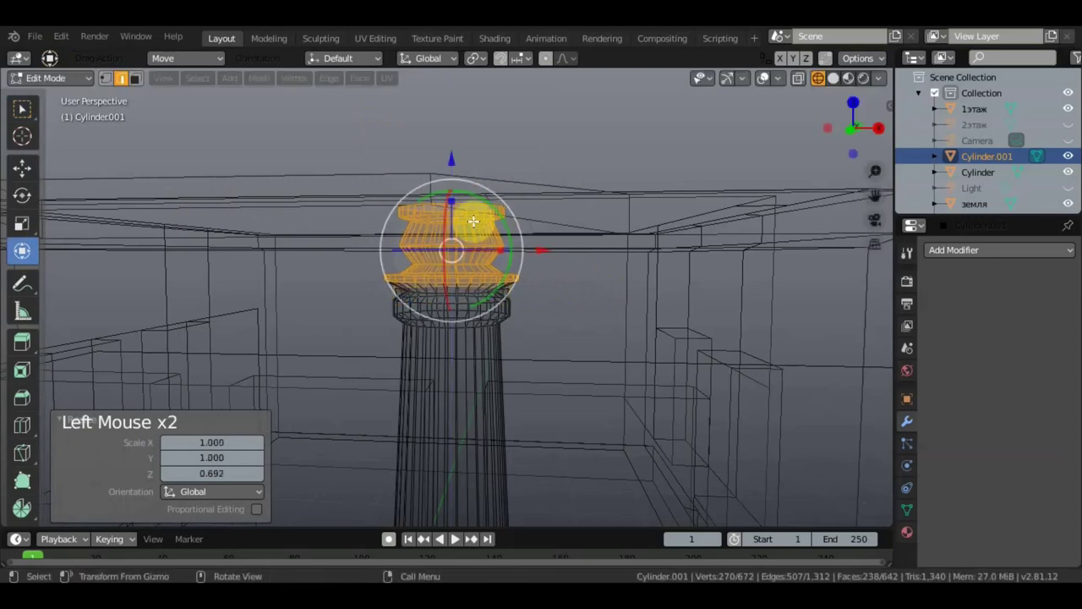
# - Try enlarging the selected capital section to about 1.444 and flattening it to about 0.61 along Z
pyautogui.press('s')
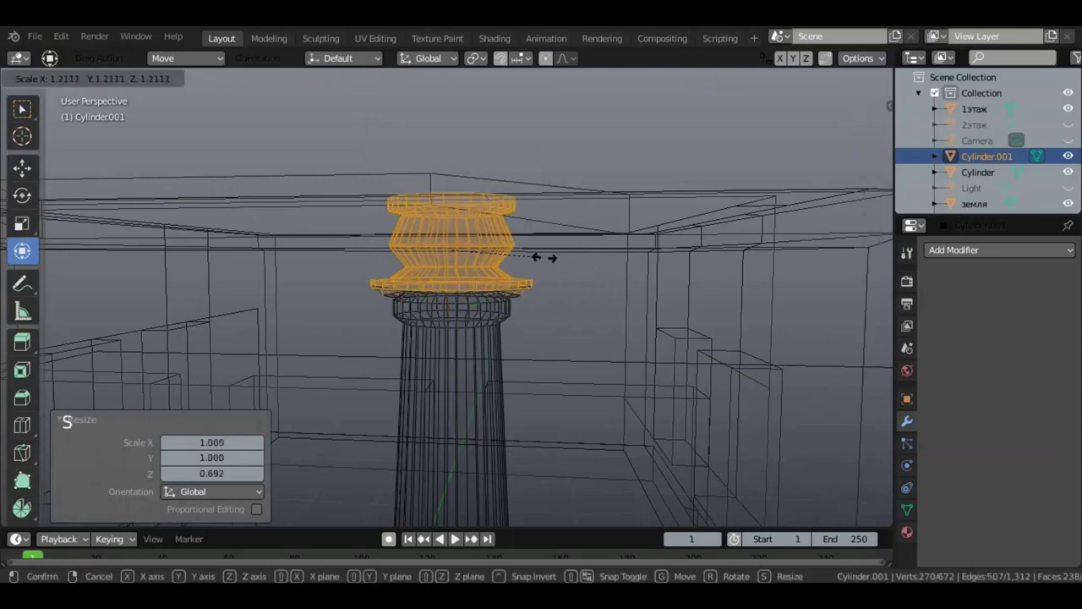
pyautogui.click(561, 259)
pyautogui.press('s')
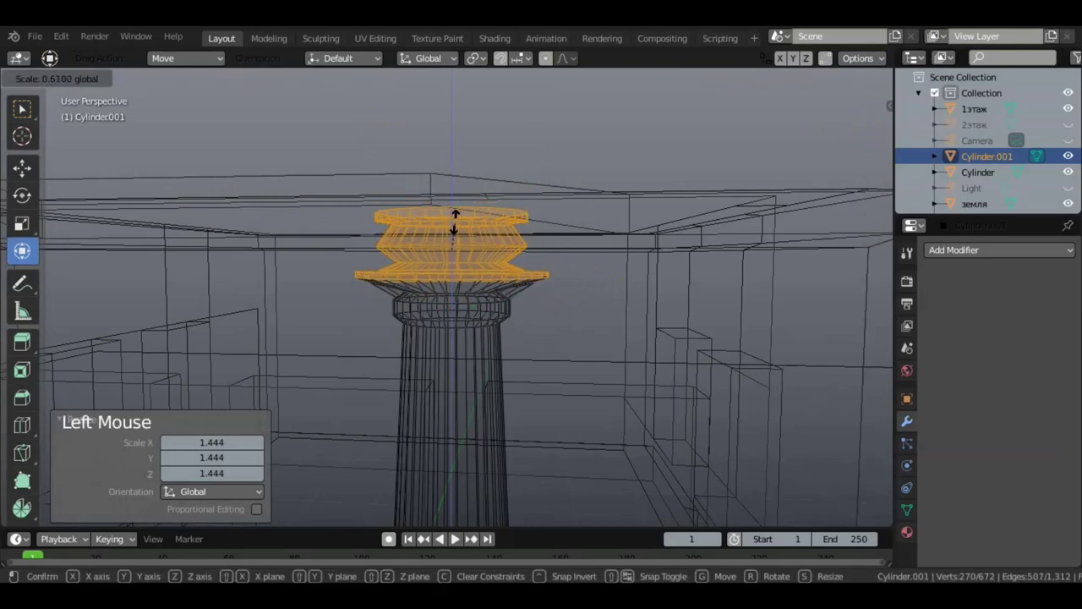
pyautogui.click(460, 220)
# - Inspect the capital in solid shading from another side and undo its last four scaling operations
pyautogui.click(833, 78)
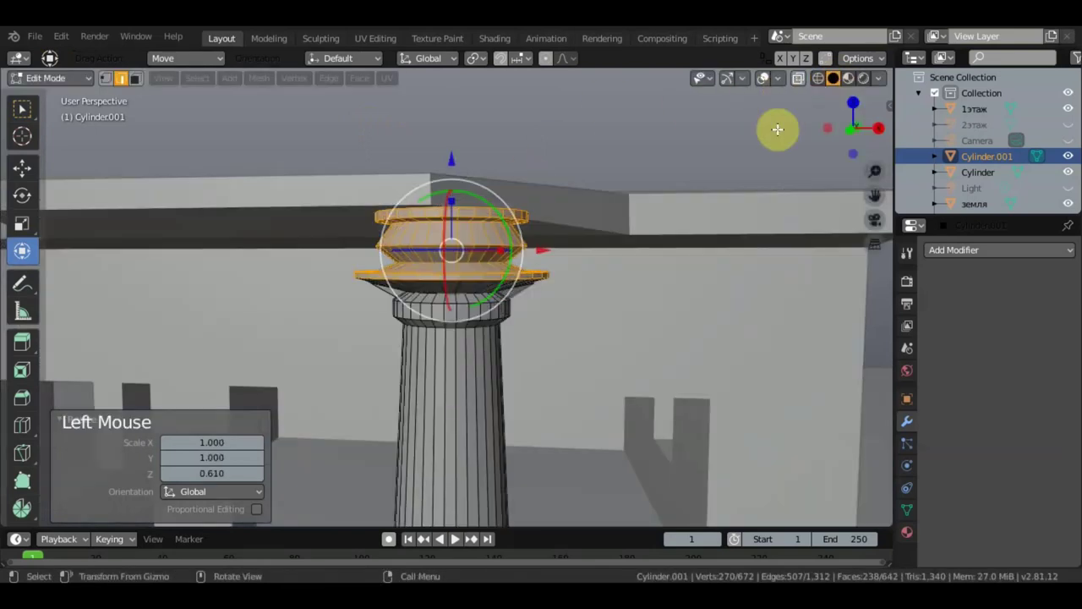
pyautogui.scroll(-1, 697, 197)
pyautogui.scroll(-1, 698, 198)
pyautogui.moveTo(698, 198); pyautogui.dragTo(613, 277, button='middle')
pyautogui.scroll(2, 767, 285)
pyautogui.scroll(2, 624, 270)
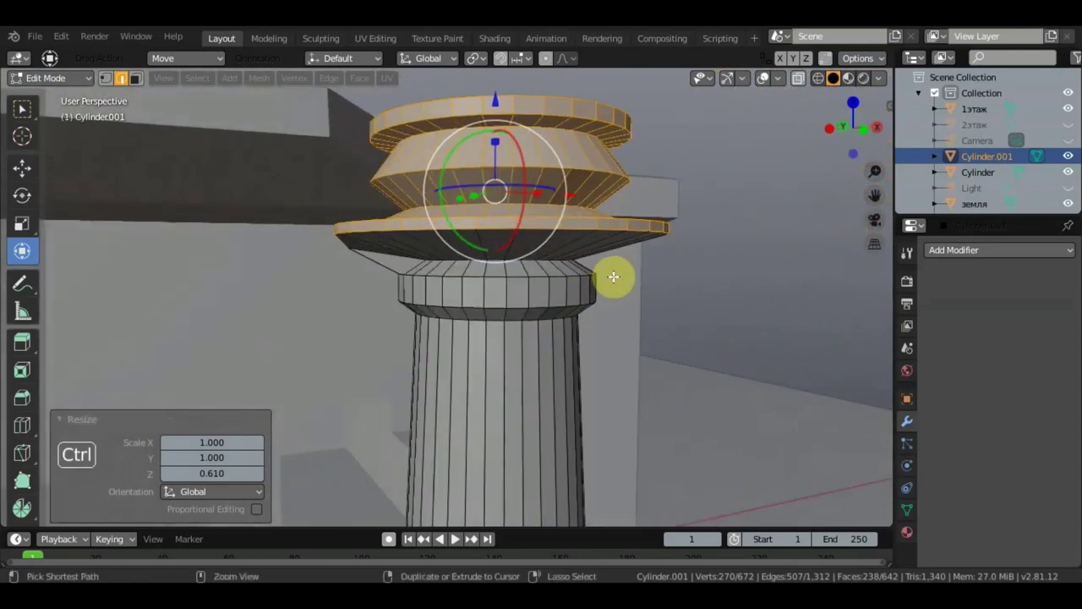
pyautogui.hotkey('ctrl', 'z')
pyautogui.hotkey('ctrl', 'z')
pyautogui.hotkey('ctrl', 'z')
pyautogui.hotkey('ctrl', 'z')
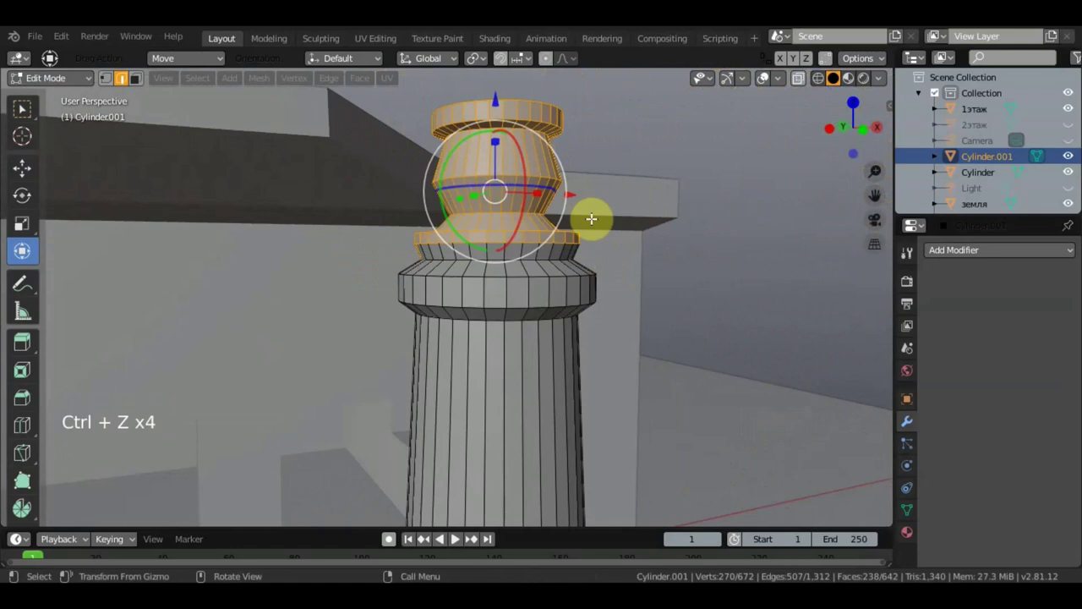
# - In the front wireframe view, select the capital section above the wide neck ring and scale it to about 1.865
pyautogui.moveTo(592, 217); pyautogui.dragTo(681, 220, button='middle')
pyautogui.keyDown('shift'); pyautogui.moveTo(607, 216); pyautogui.dragTo(321, 193, button='middle'); pyautogui.keyUp('shift')
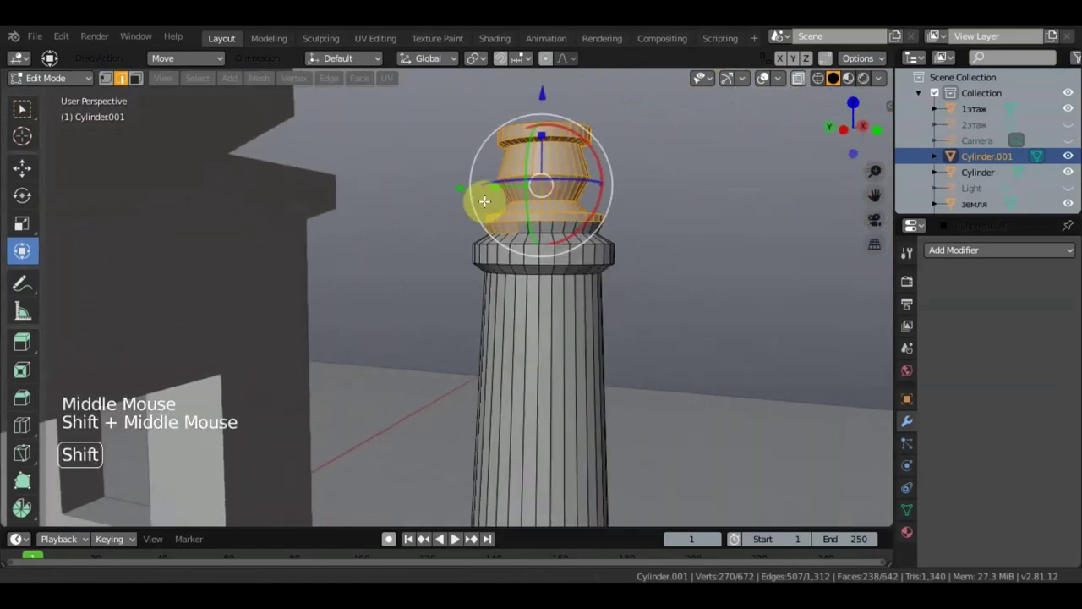
pyautogui.click(22, 104)
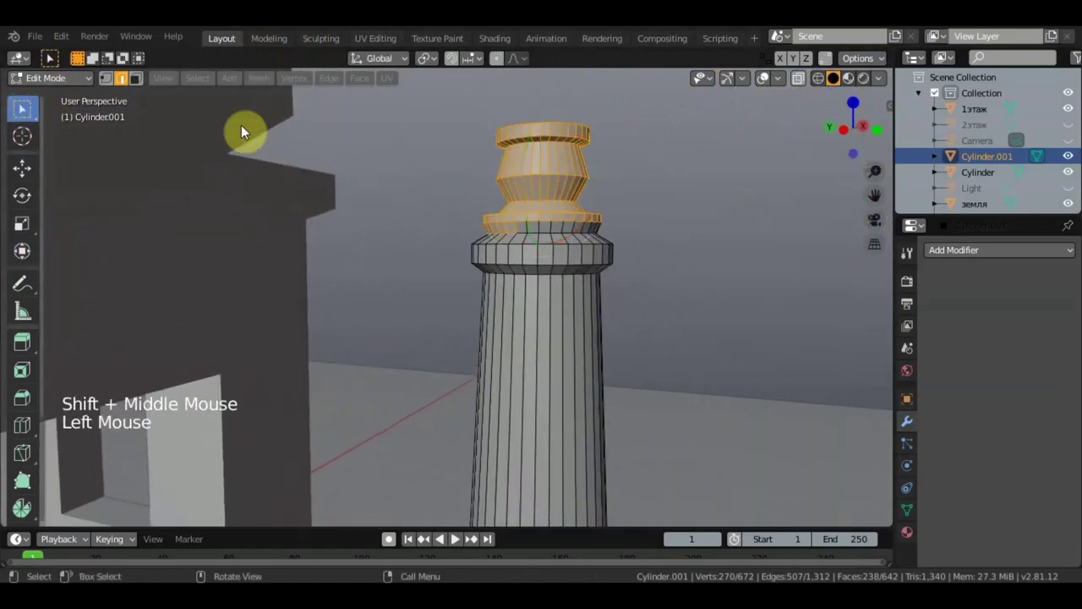
pyautogui.moveTo(685, 244); pyautogui.dragTo(618, 251, button='middle')
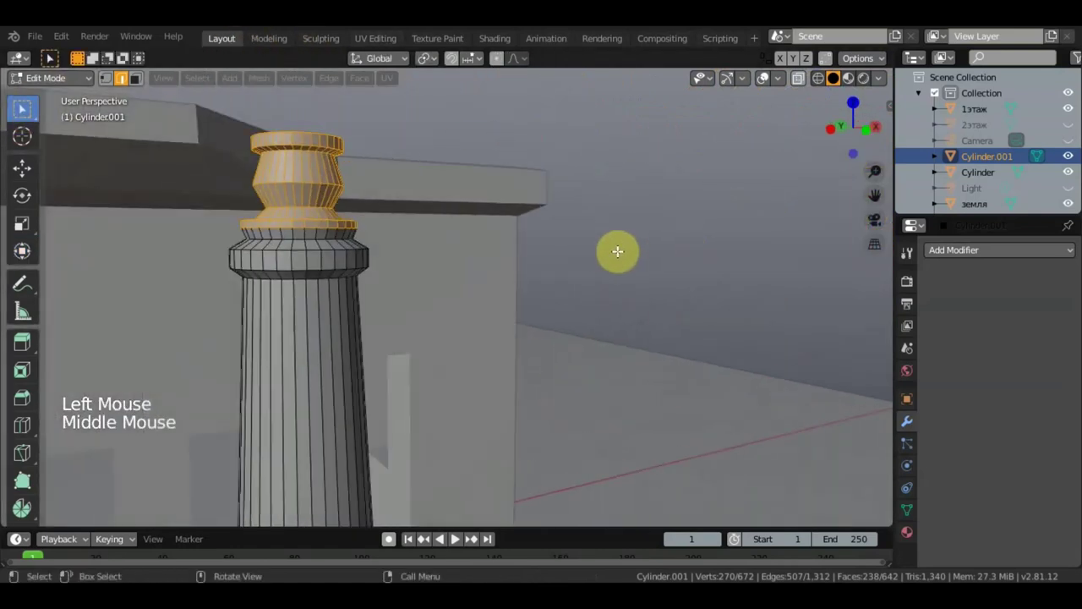
pyautogui.press('KP_1')
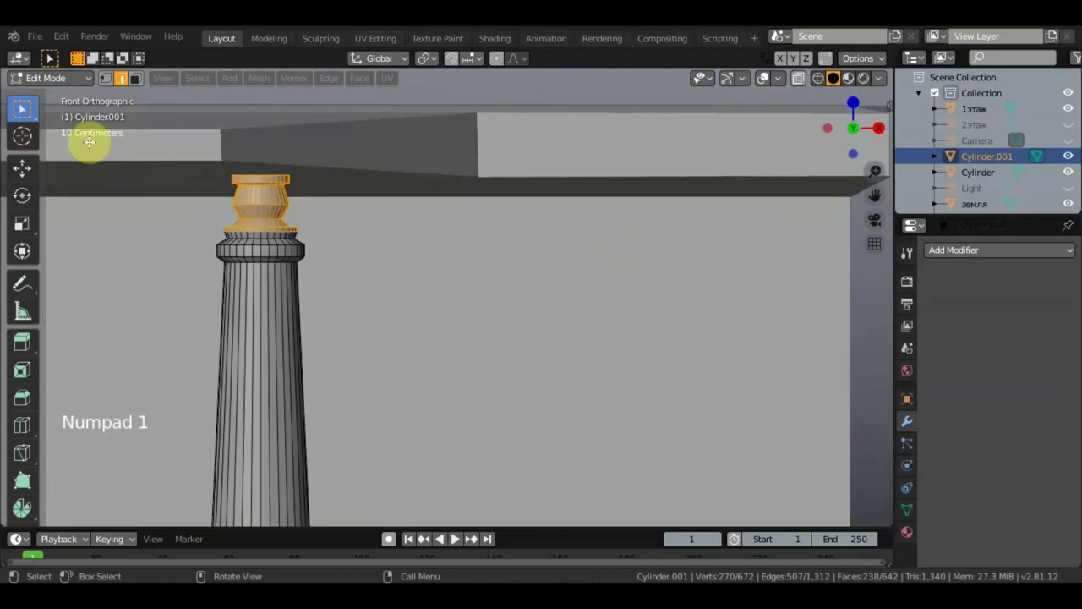
pyautogui.press('b')
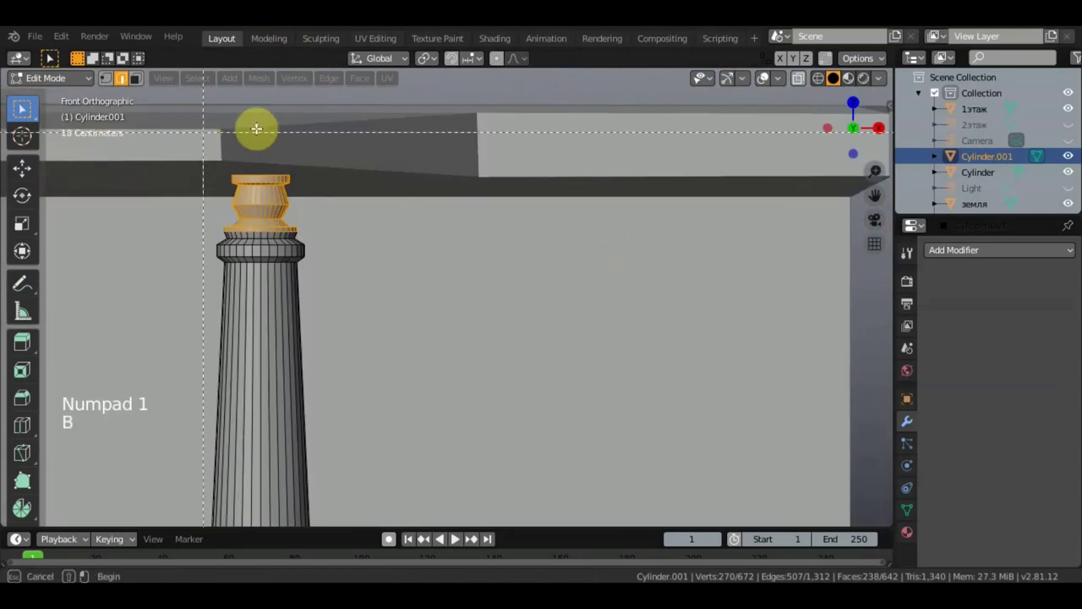
pyautogui.click(817, 77)
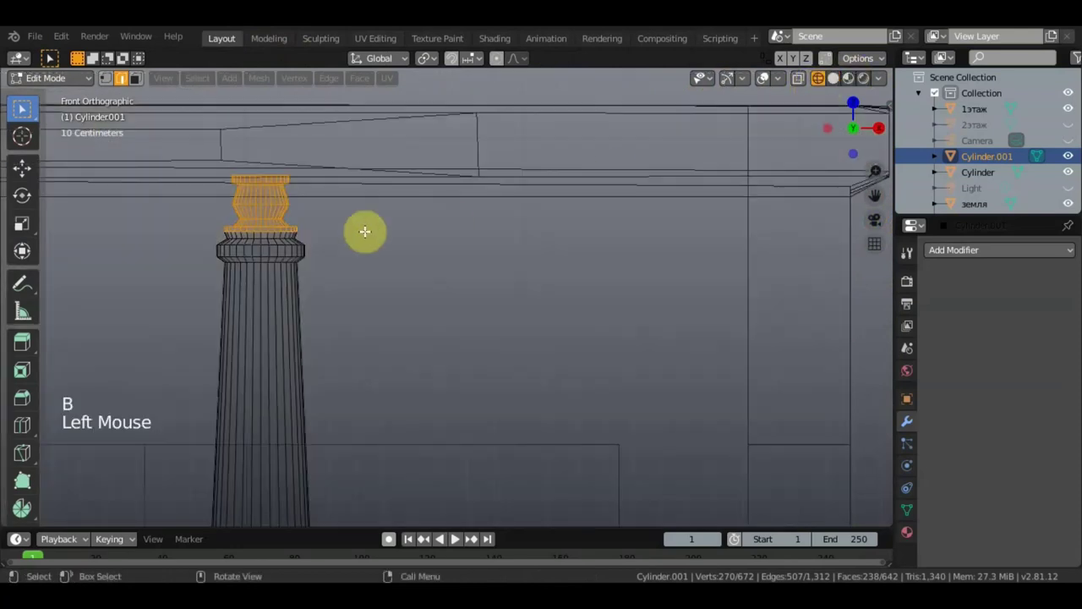
pyautogui.moveTo(209, 150); pyautogui.dragTo(307, 216)
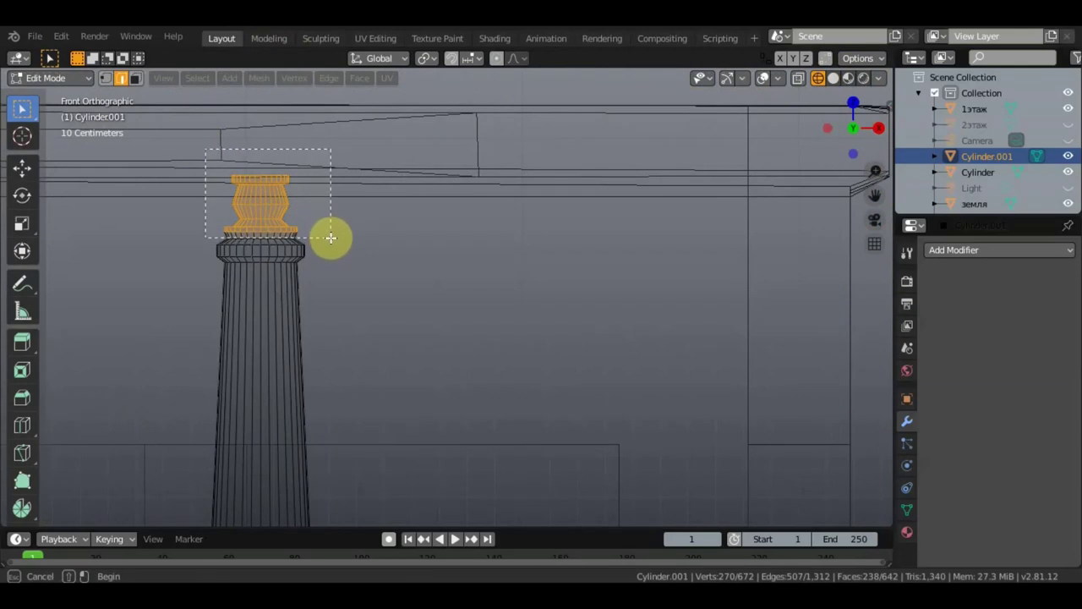
pyautogui.moveTo(330, 237); pyautogui.dragTo(329, 230)
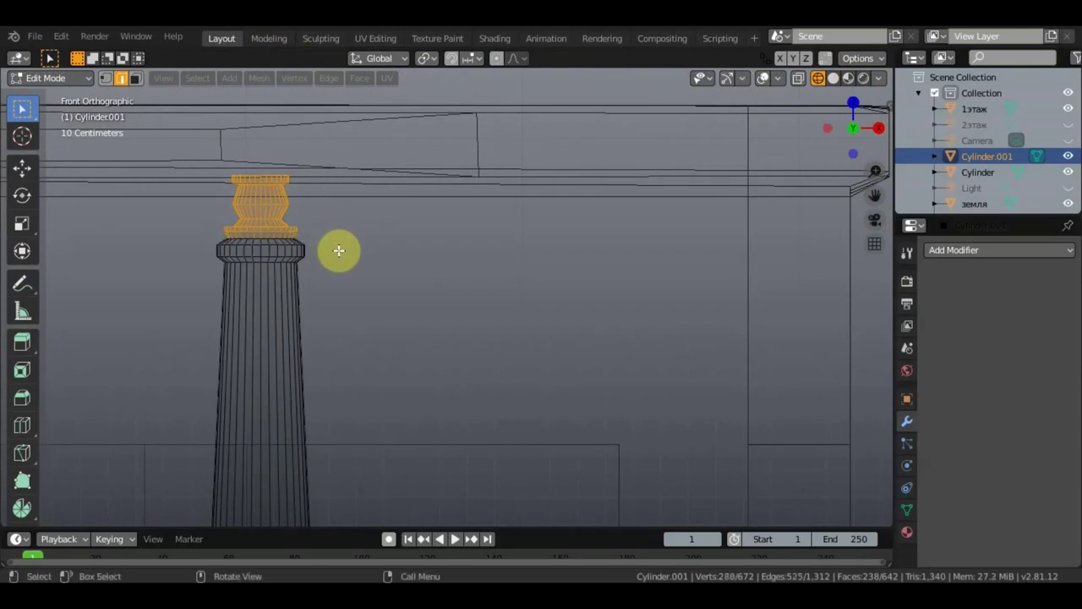
pyautogui.press('s')
pyautogui.click(352, 257)
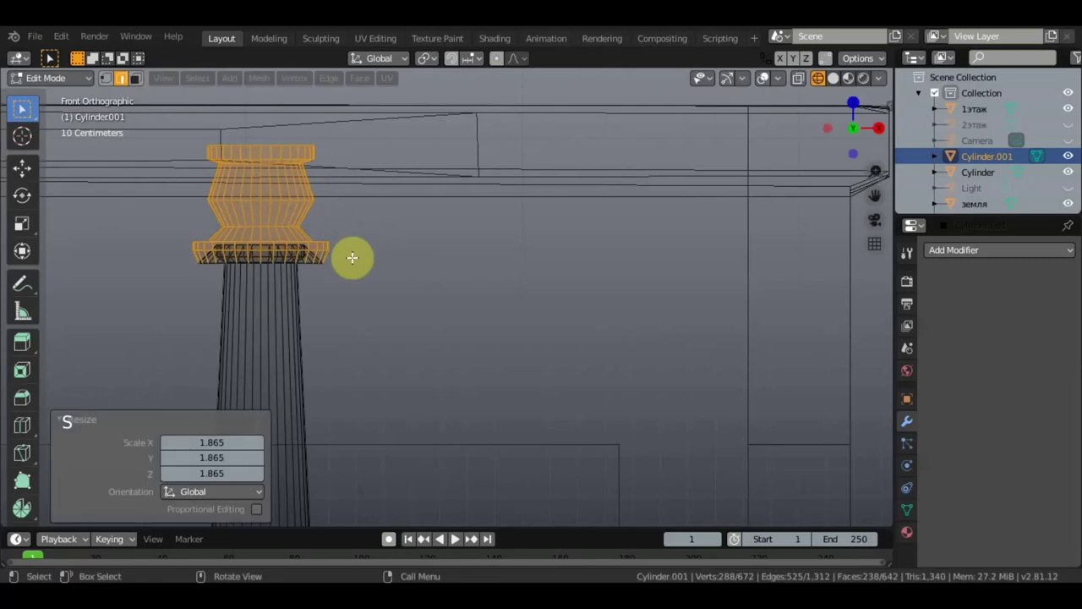
# - Flatten the selected capital section to about 0.471 along Z
pyautogui.click(23, 251)
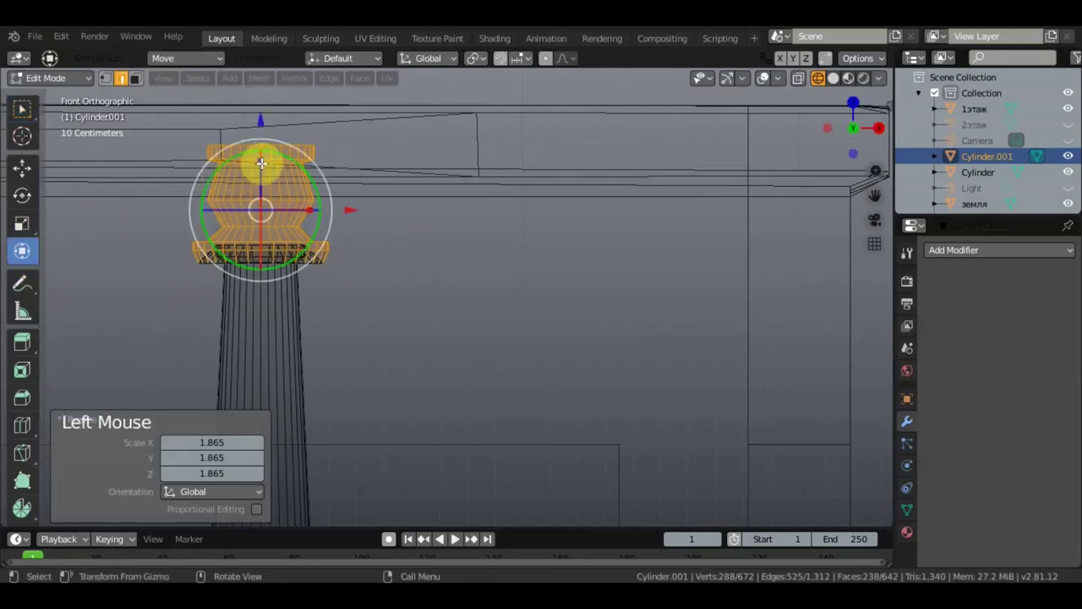
pyautogui.moveTo(261, 163); pyautogui.dragTo(262, 188)
pyautogui.scroll(-3, 414, 245)
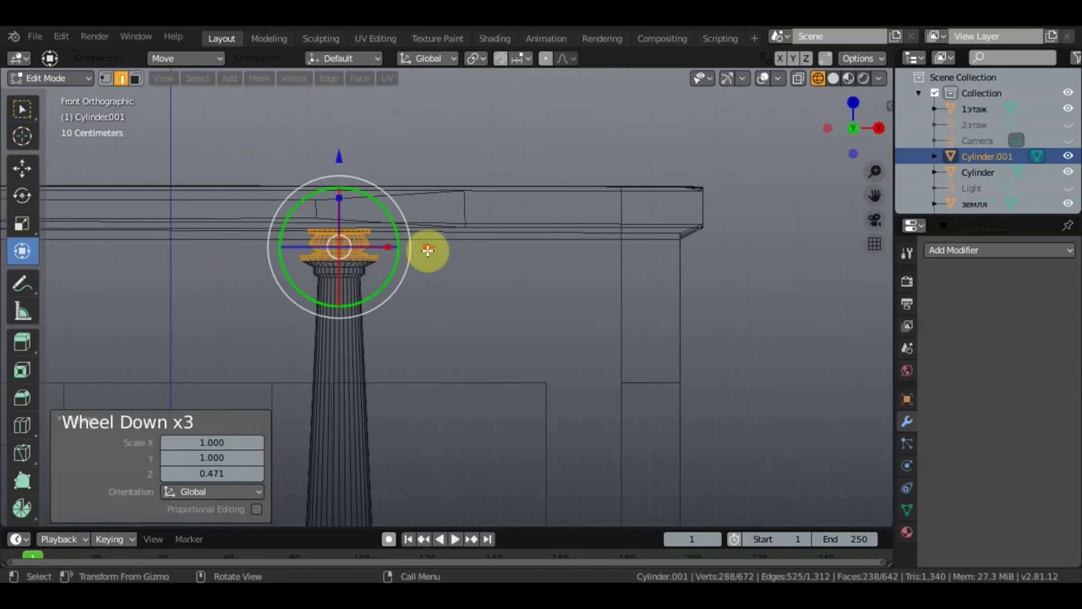
# - Examine the column in solid shading against the whole house and porch from several angles
pyautogui.click(833, 78)
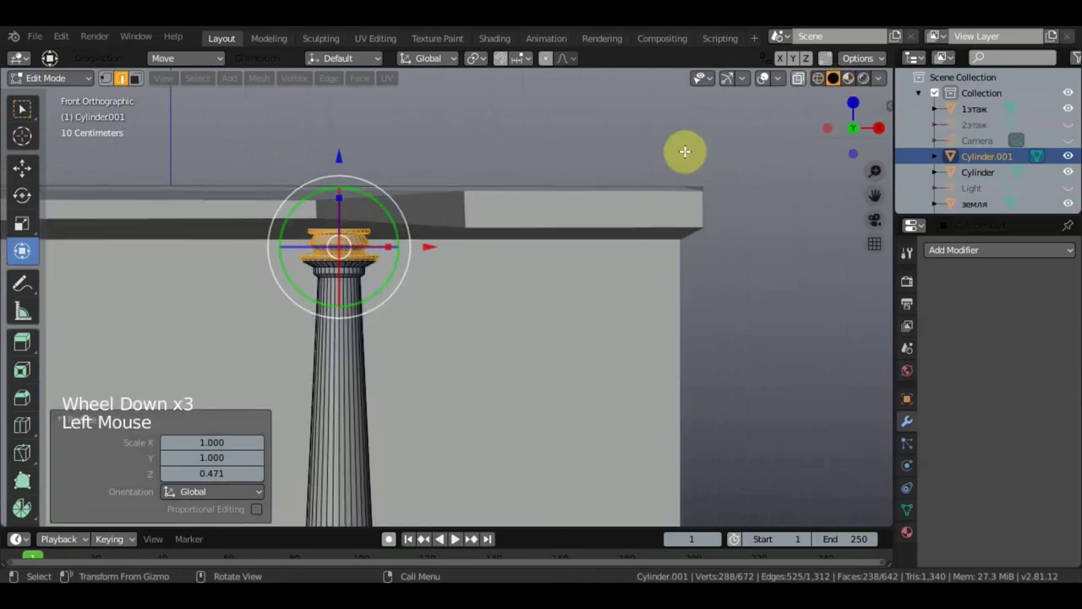
pyautogui.click(660, 157)
pyautogui.moveTo(660, 158)
pyautogui.mouseDown(button='middle')
pyautogui.moveTo(668, 188)
pyautogui.moveTo(820, 203)
pyautogui.moveTo(682, 213)
pyautogui.mouseUp(button='middle')
pyautogui.scroll(-8, 676, 237)
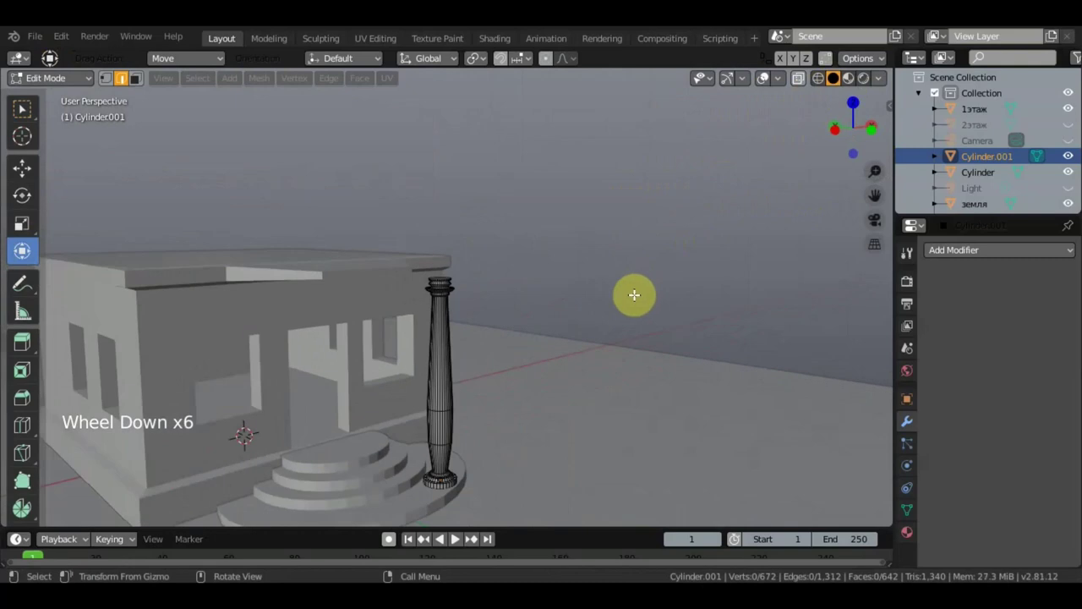
pyautogui.moveTo(625, 303); pyautogui.dragTo(578, 262, button='middle')
pyautogui.scroll(5, 541, 299)
pyautogui.scroll(-1, 544, 297)
pyautogui.moveTo(578, 262); pyautogui.dragTo(580, 297, button='middle')
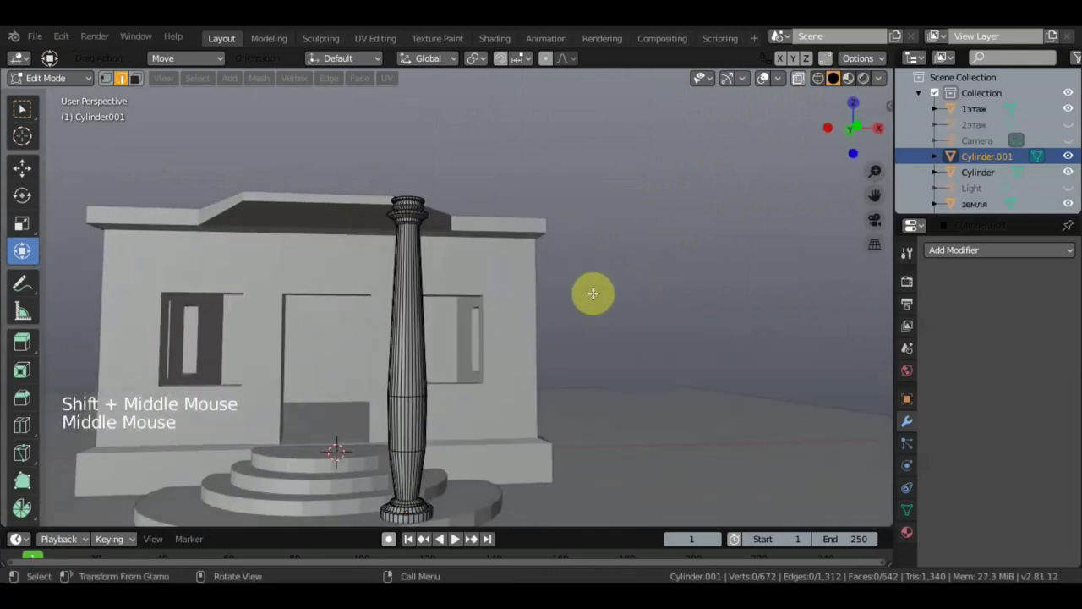
# - In the front view, duplicate the entire column mesh and move the copy about -2.19 m along X
pyautogui.press('KP_1')
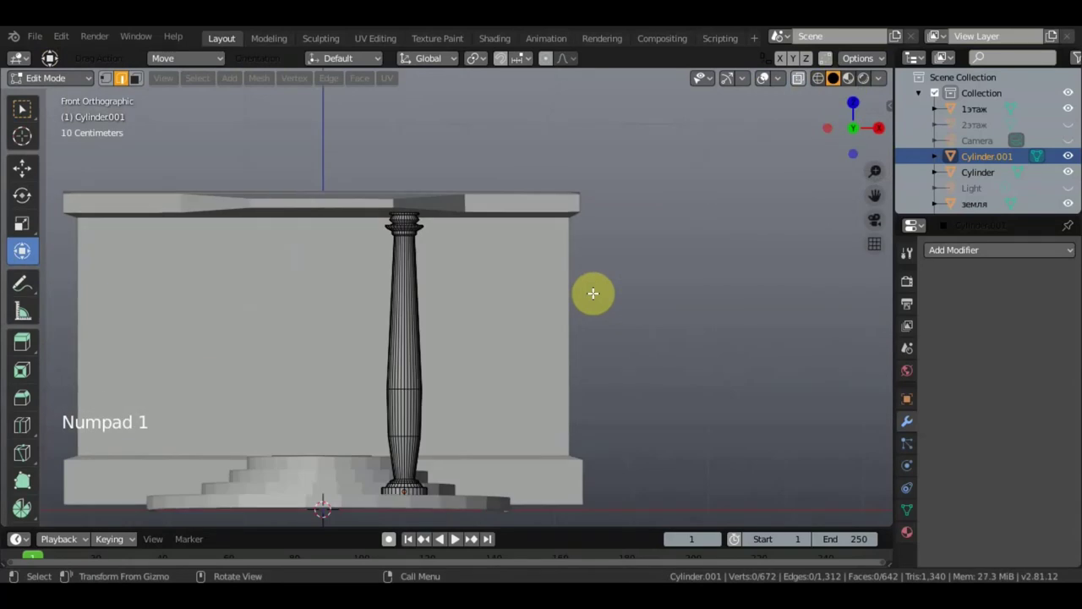
pyautogui.press('a')
pyautogui.click(593, 293)
pyautogui.press('a')
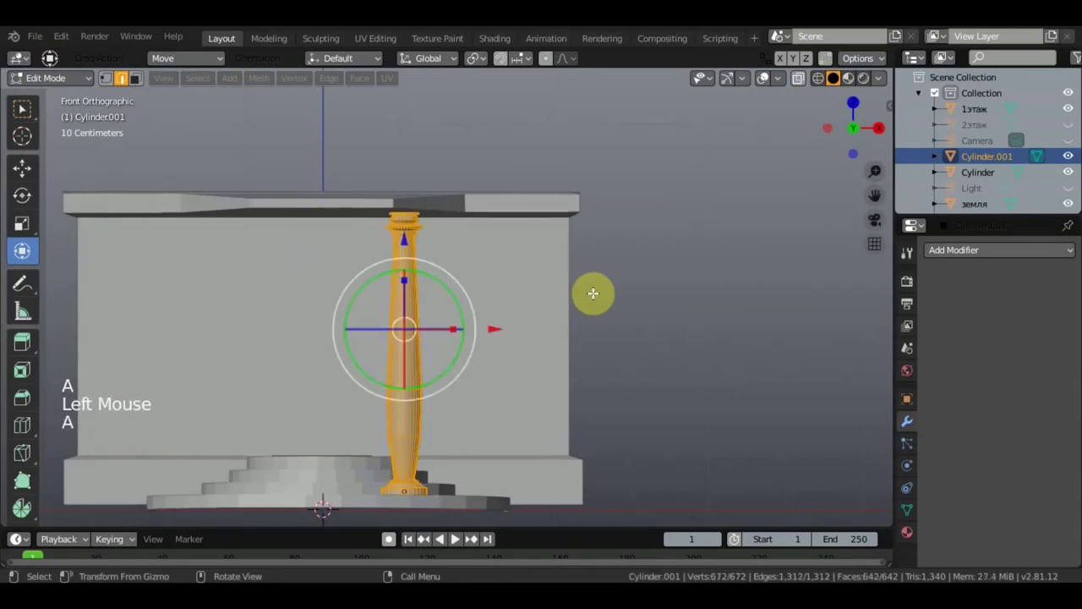
pyautogui.hotkey('shift', 'd')
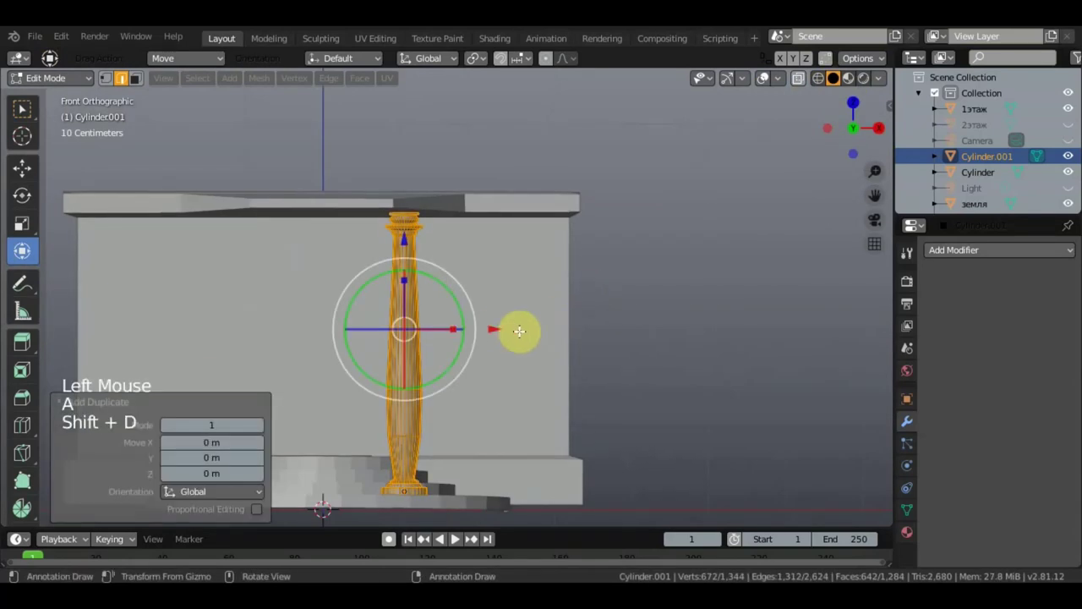
pyautogui.moveTo(495, 321); pyautogui.dragTo(328, 368)
# - Bring the duplicated column about 0.376 m back along X toward the porch centre and check its placement from the front
pyautogui.moveTo(386, 394); pyautogui.dragTo(445, 462, button='middle')
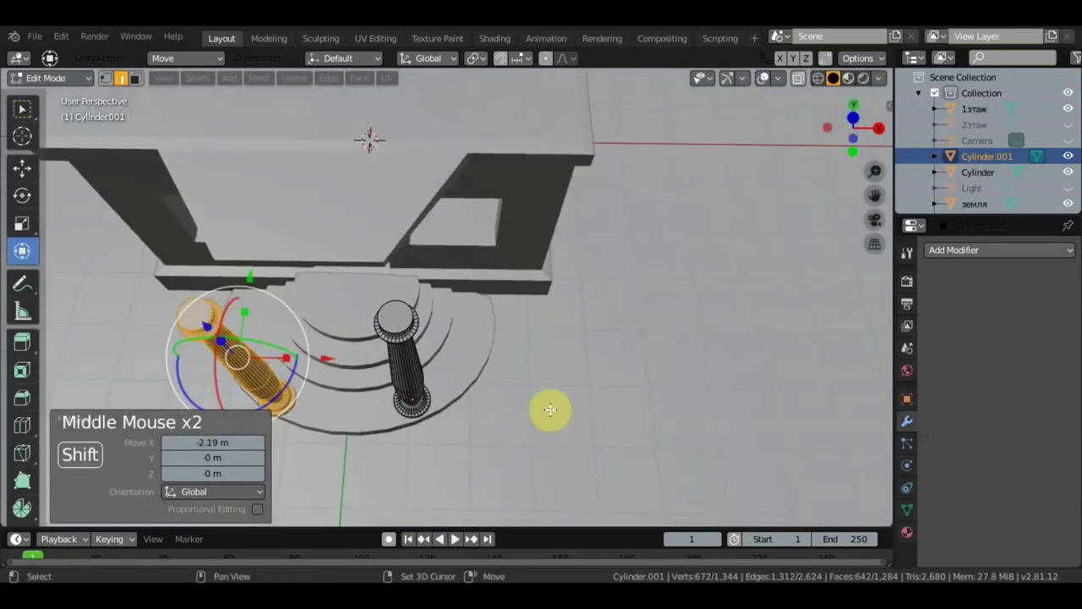
pyautogui.keyDown('shift'); pyautogui.moveTo(550, 411); pyautogui.dragTo(686, 399, button='middle'); pyautogui.keyUp('shift')
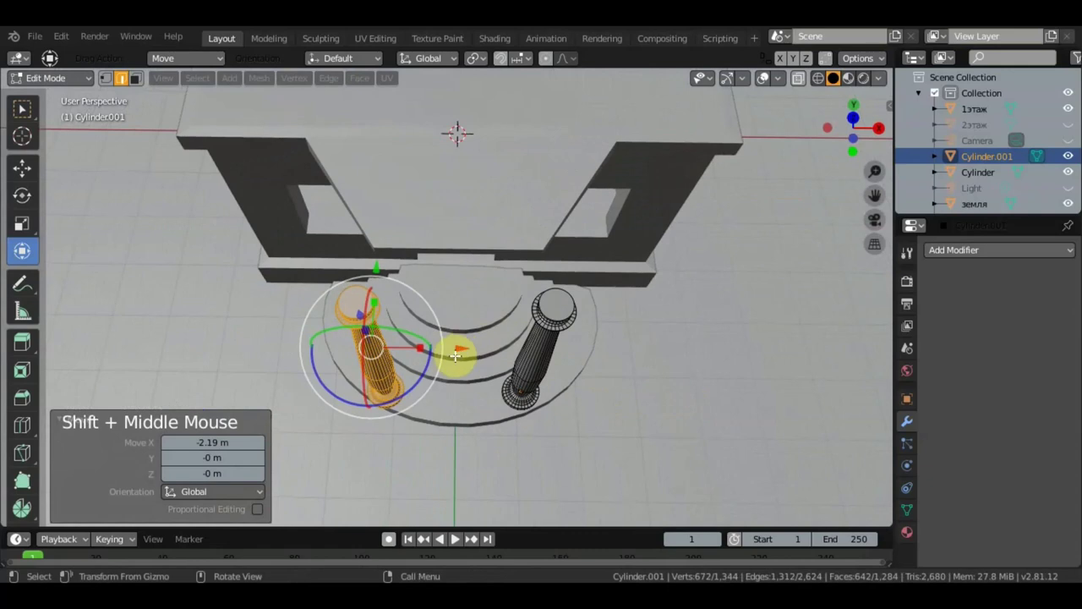
pyautogui.moveTo(456, 355); pyautogui.dragTo(490, 357)
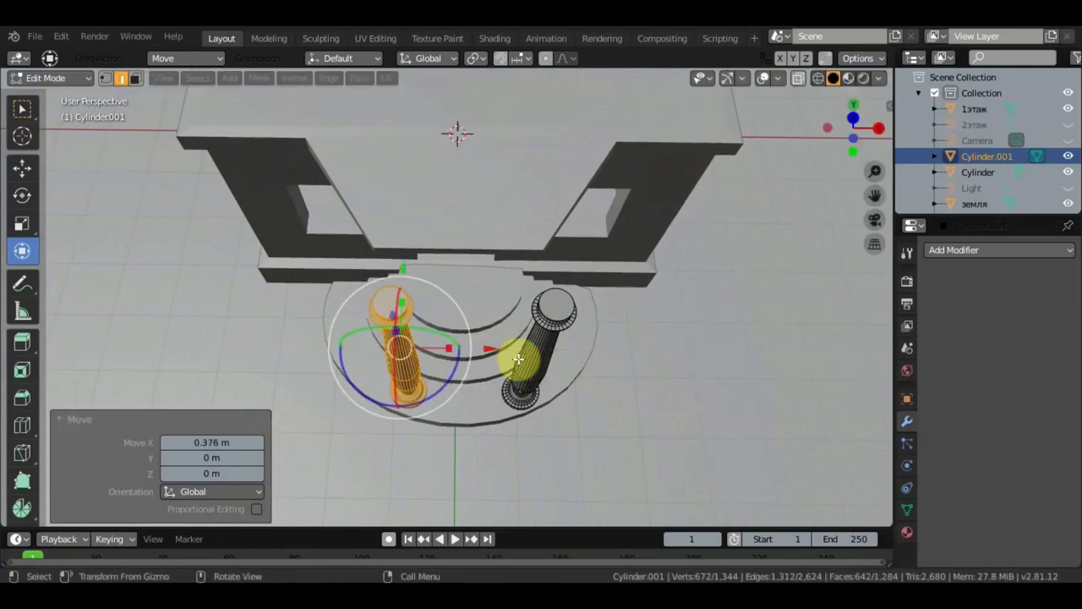
pyautogui.press('KP_1')
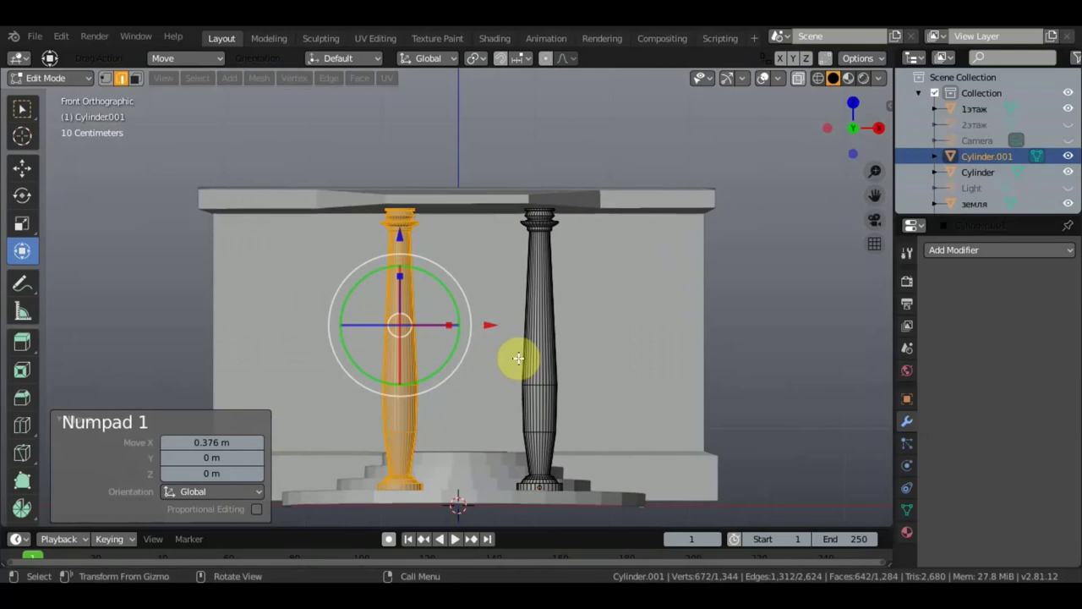
# - Shift the duplicated column about -0.209 m along X and nudge it slightly along Y on the round porch base
pyautogui.moveTo(542, 356); pyautogui.dragTo(547, 484, button='middle')
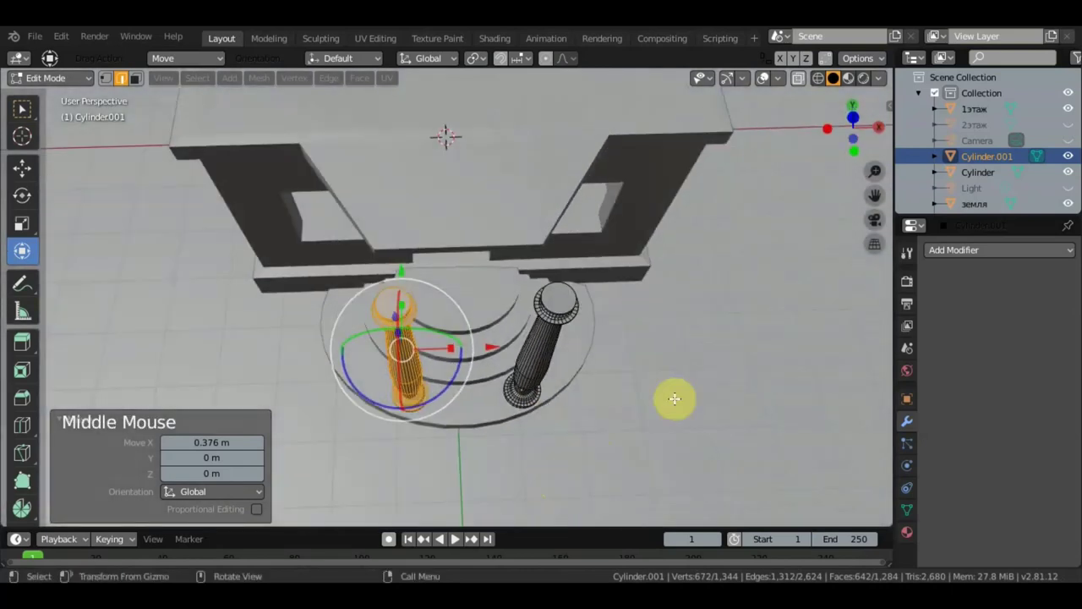
pyautogui.moveTo(543, 344); pyautogui.dragTo(611, 363, button='middle')
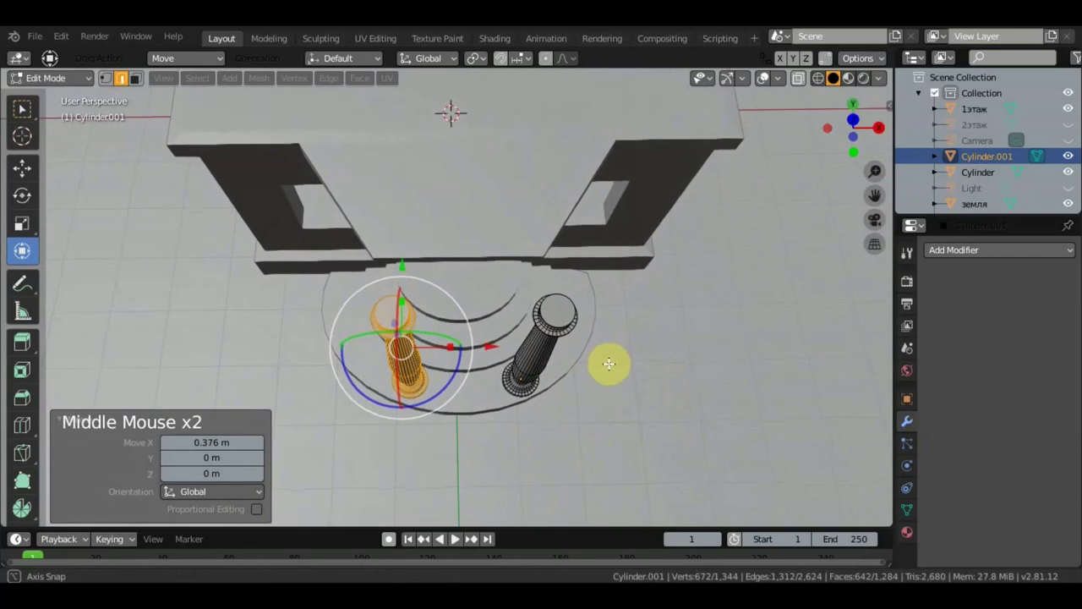
pyautogui.moveTo(494, 350); pyautogui.dragTo(478, 354)
pyautogui.moveTo(478, 354); pyautogui.dragTo(596, 357, button='middle')
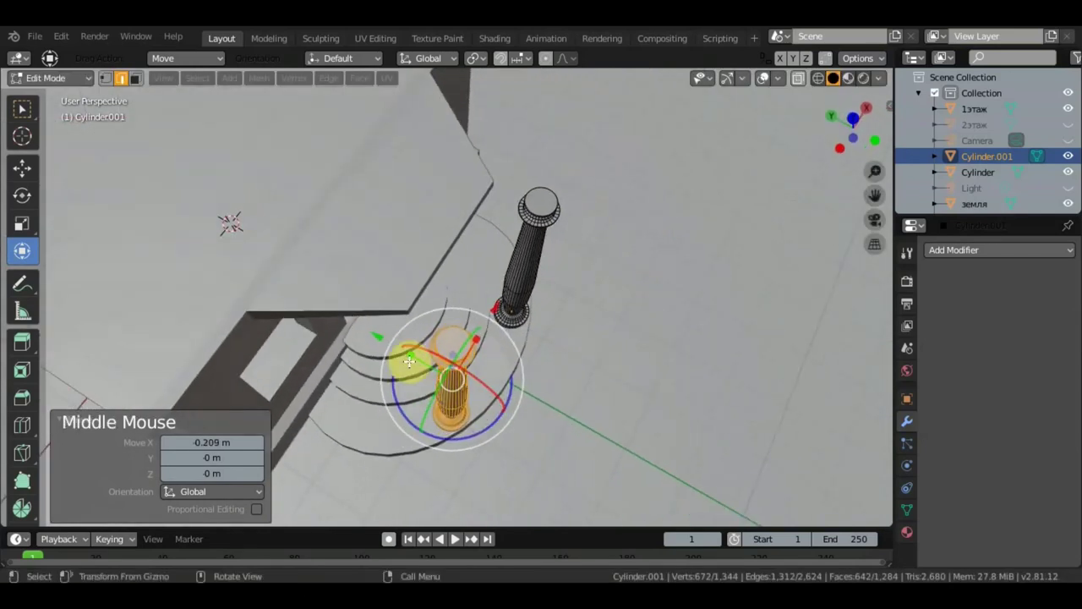
pyautogui.moveTo(376, 338); pyautogui.dragTo(369, 338)
# - Invert the selection to the original column and move it about 0.0541 m along Y
pyautogui.moveTo(507, 331); pyautogui.dragTo(423, 275, button='middle')
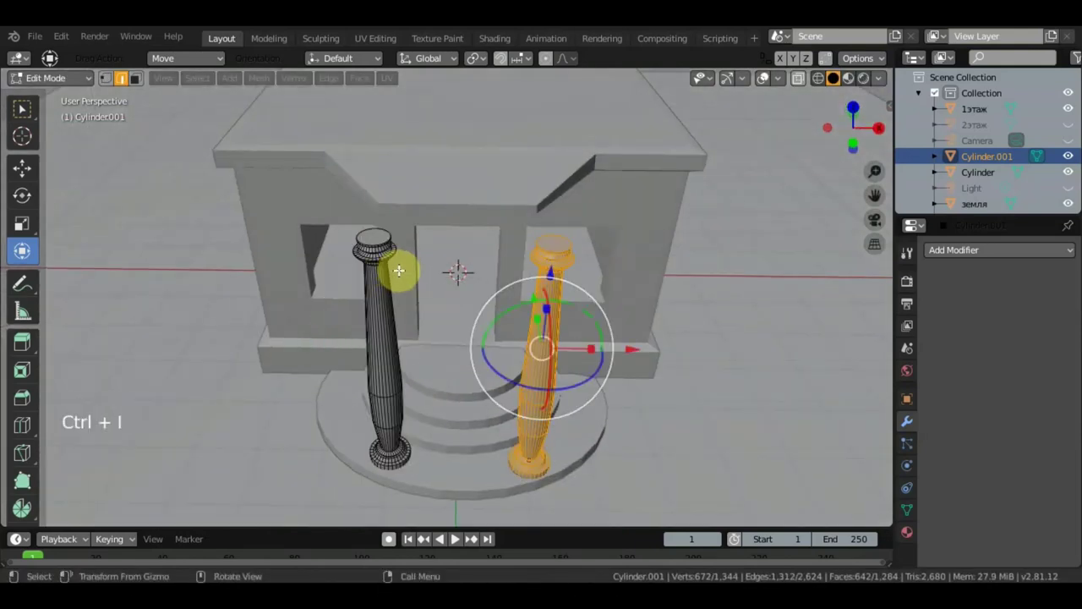
pyautogui.moveTo(515, 350); pyautogui.dragTo(565, 425, button='middle')
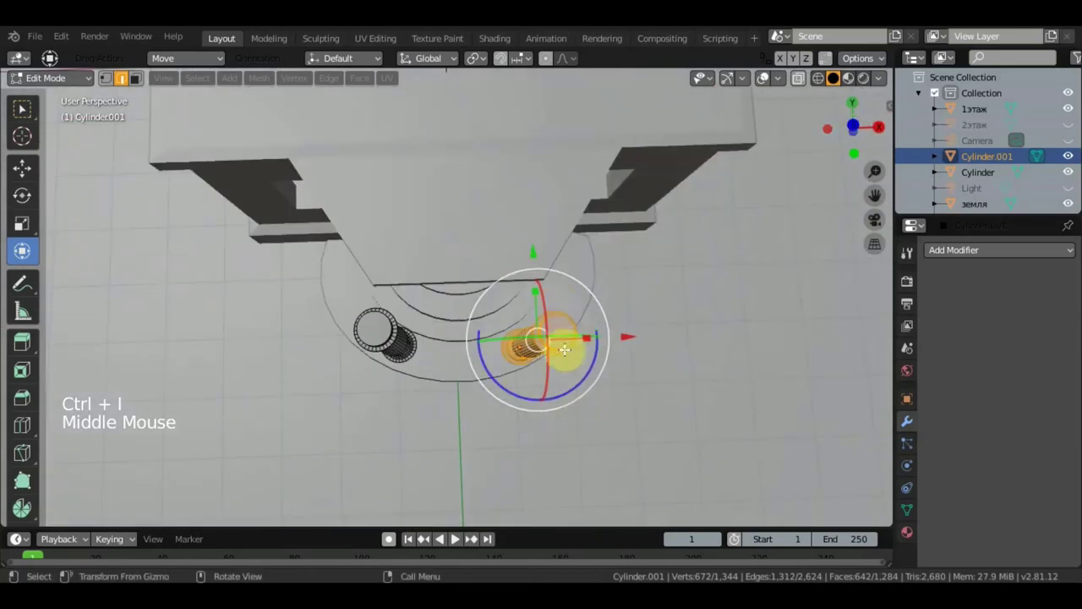
pyautogui.moveTo(536, 262); pyautogui.dragTo(652, 367)
# - Return to Object Mode and rename the columns object to "колонны"
pyautogui.moveTo(652, 367); pyautogui.dragTo(930, 157, button='middle')
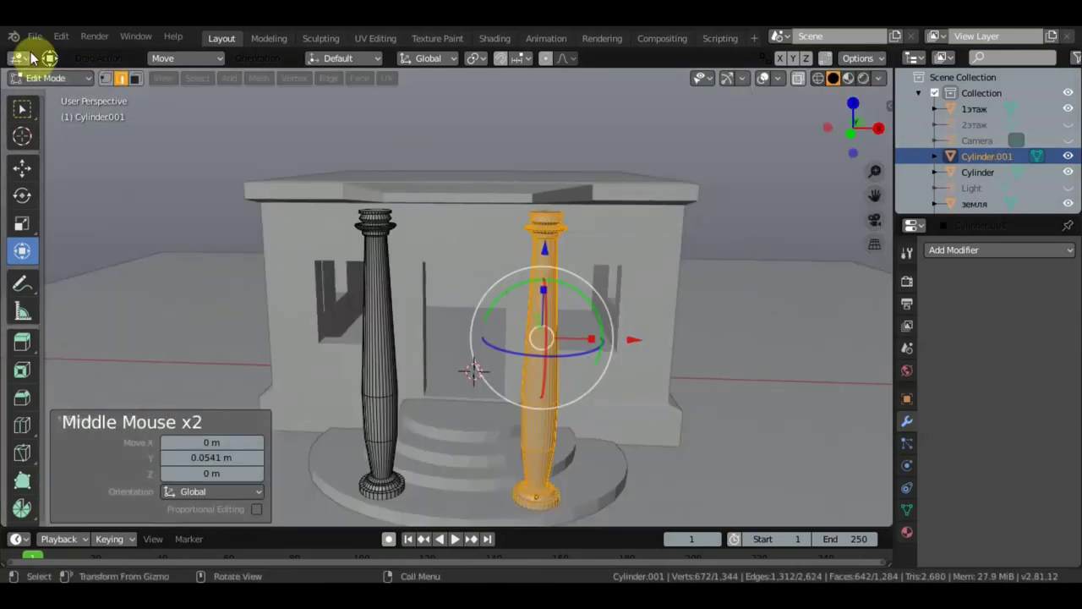
pyautogui.click(66, 77)
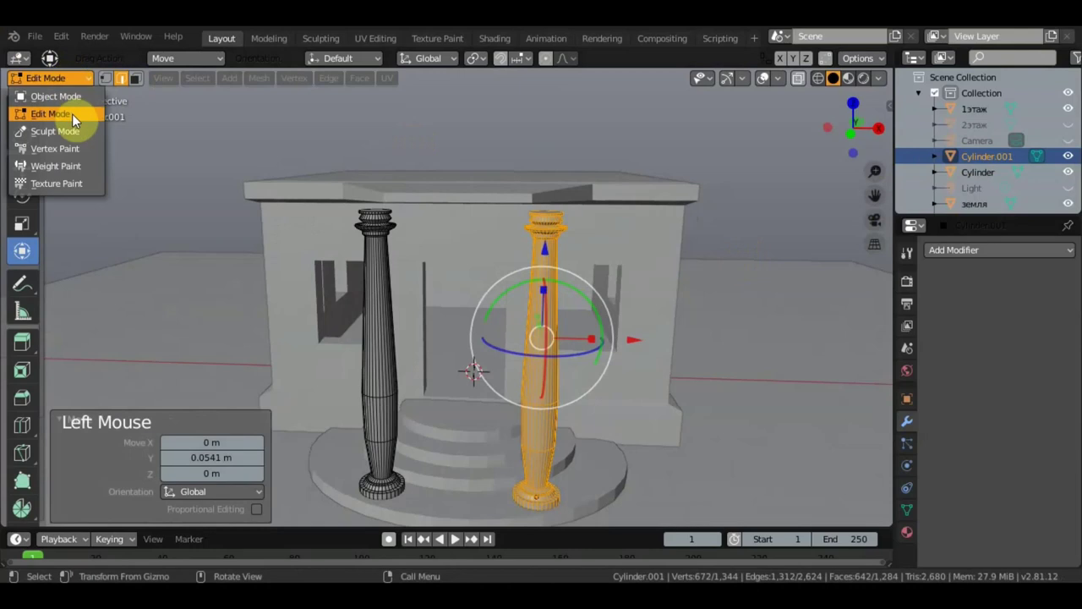
pyautogui.click(72, 113)
pyautogui.click(67, 76)
pyautogui.click(72, 90)
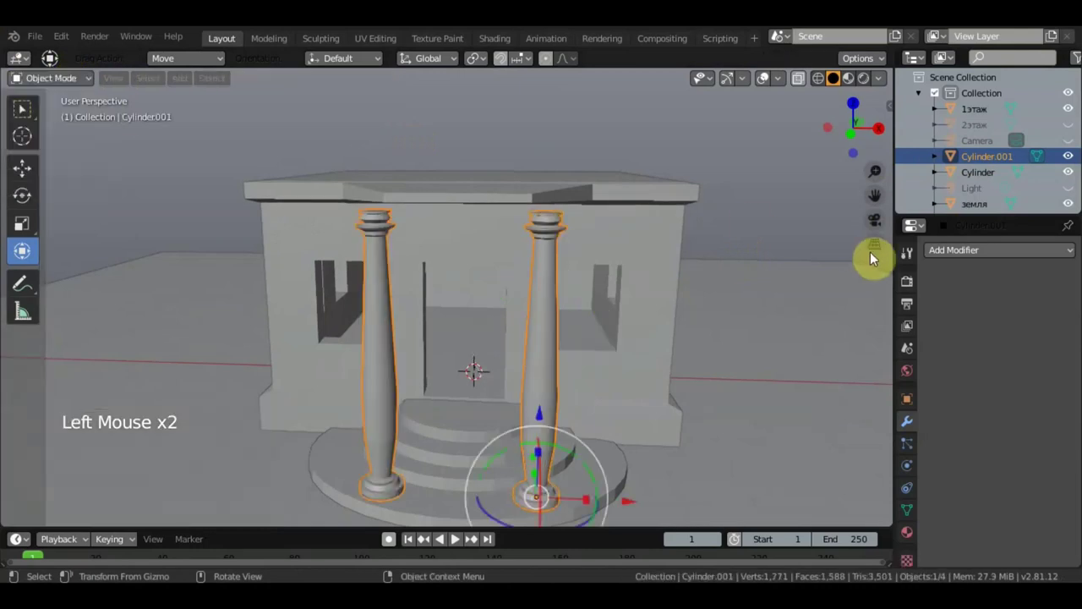
pyautogui.doubleClick(988, 155)
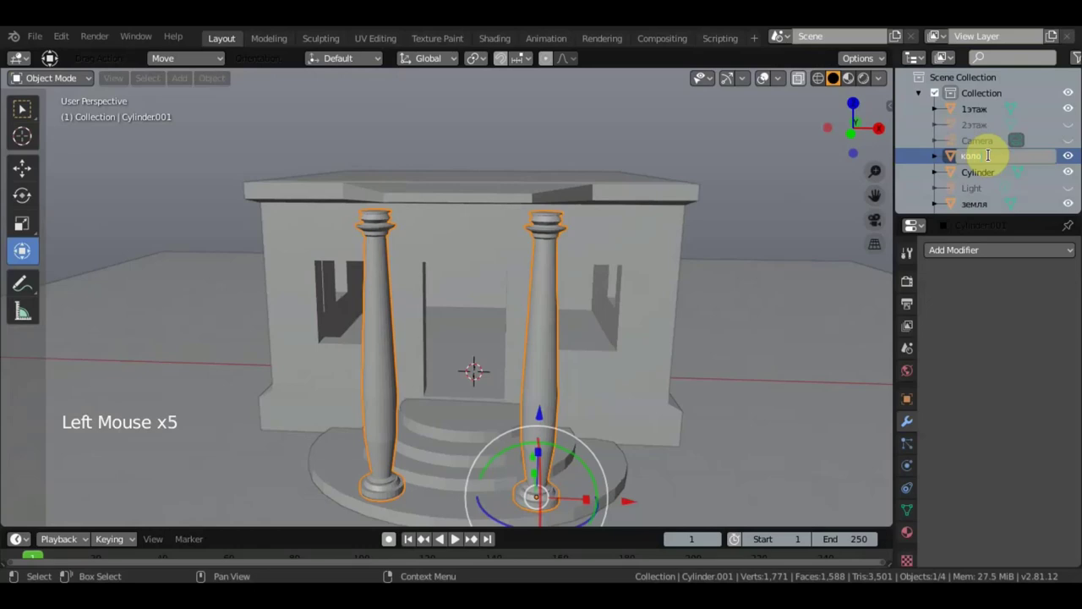
pyautogui.press('Return')
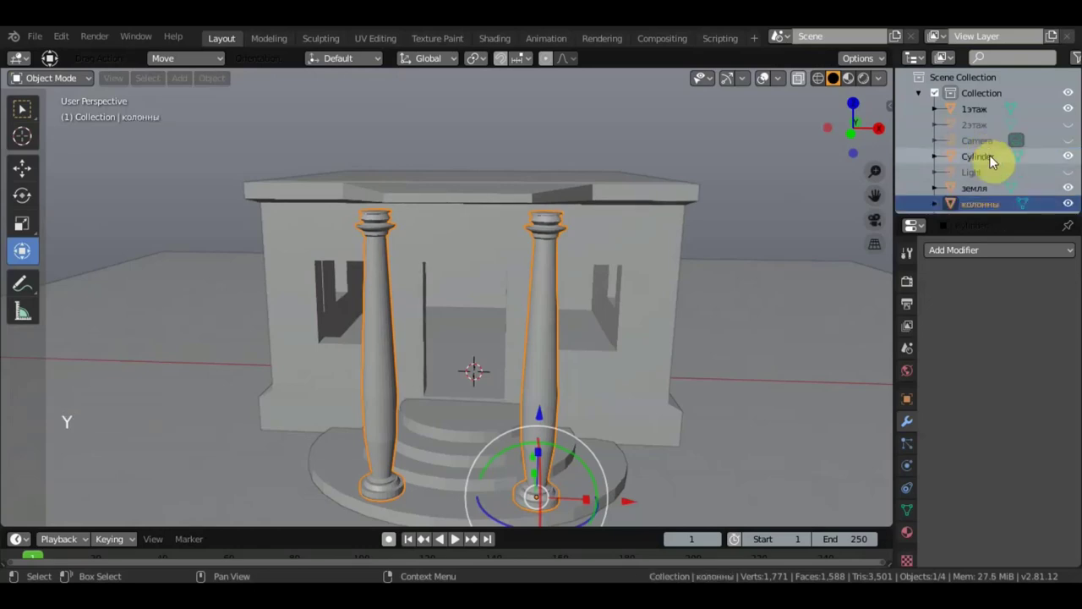
# - Select the house object 1этаж and enter Edit Mode with edge selection active
pyautogui.moveTo(699, 312); pyautogui.dragTo(463, 301, button='middle')
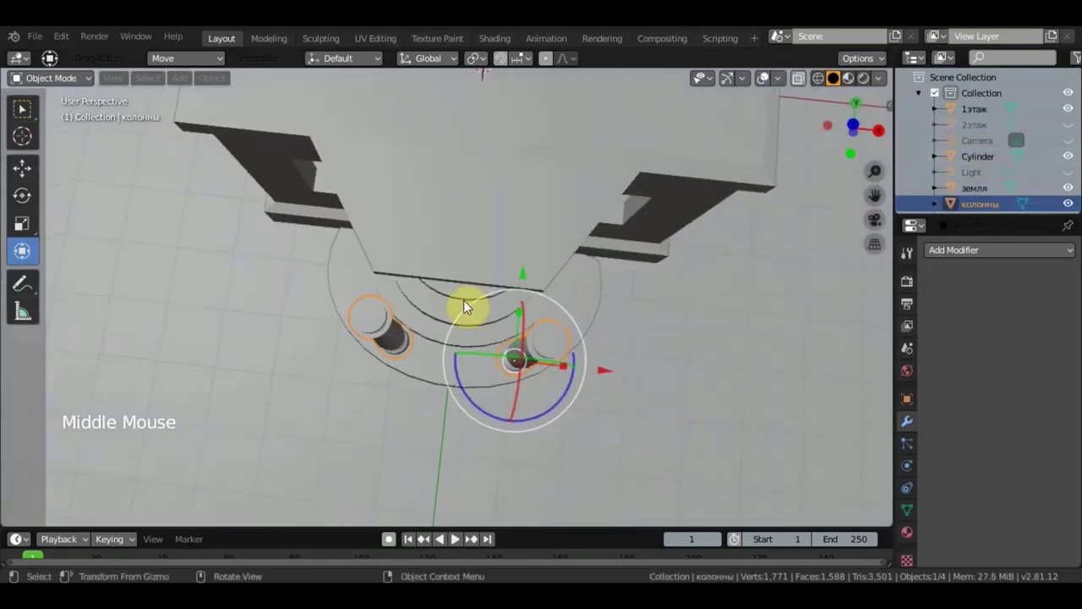
pyautogui.click(484, 203)
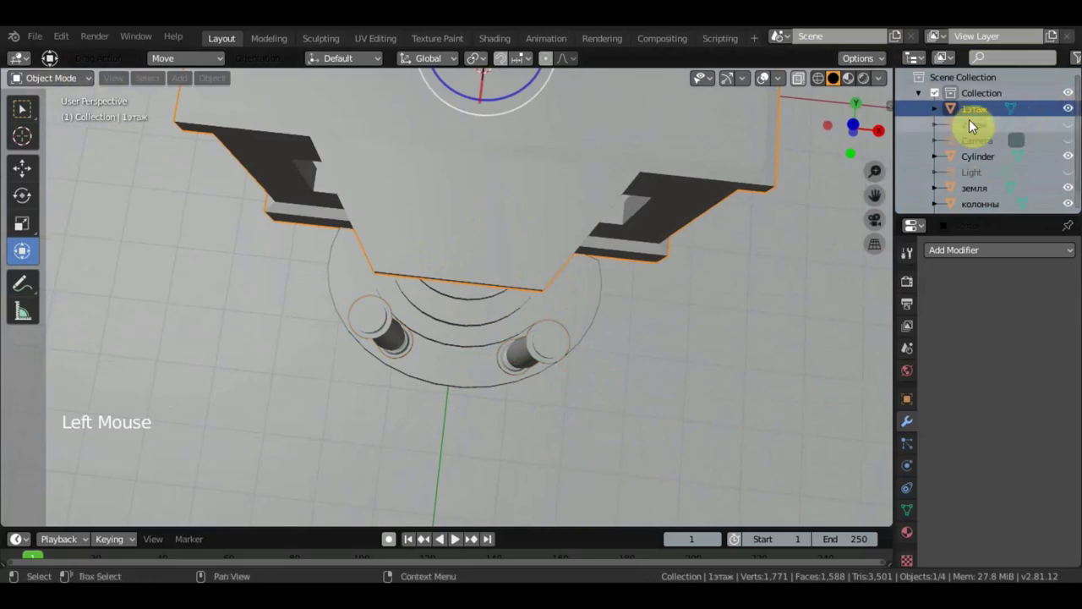
pyautogui.click(64, 79)
pyautogui.click(71, 115)
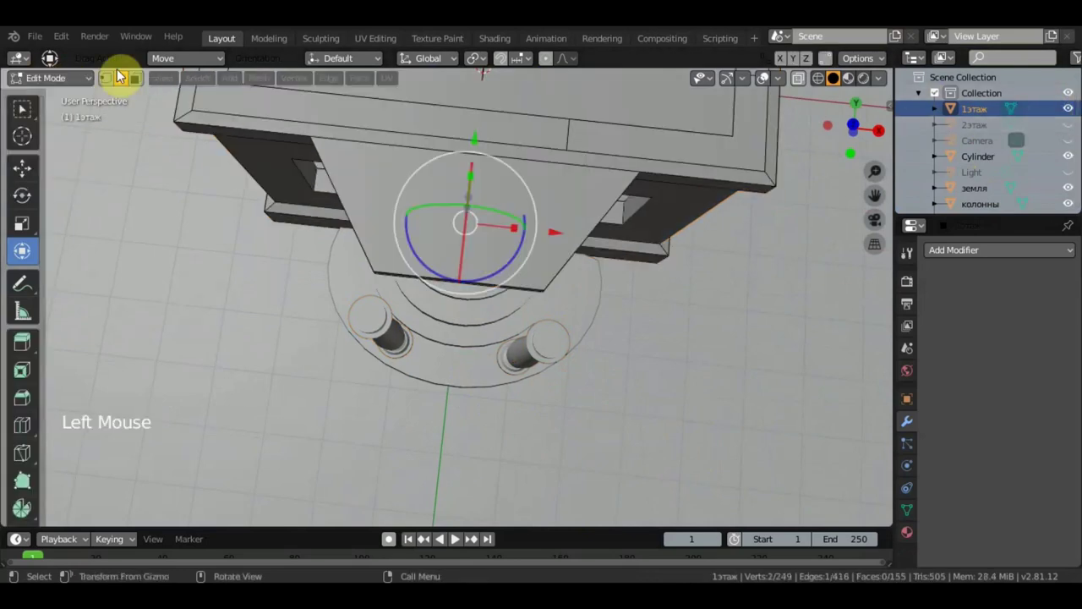
pyautogui.click(120, 77)
pyautogui.moveTo(442, 266); pyautogui.dragTo(483, 203, button='middle')
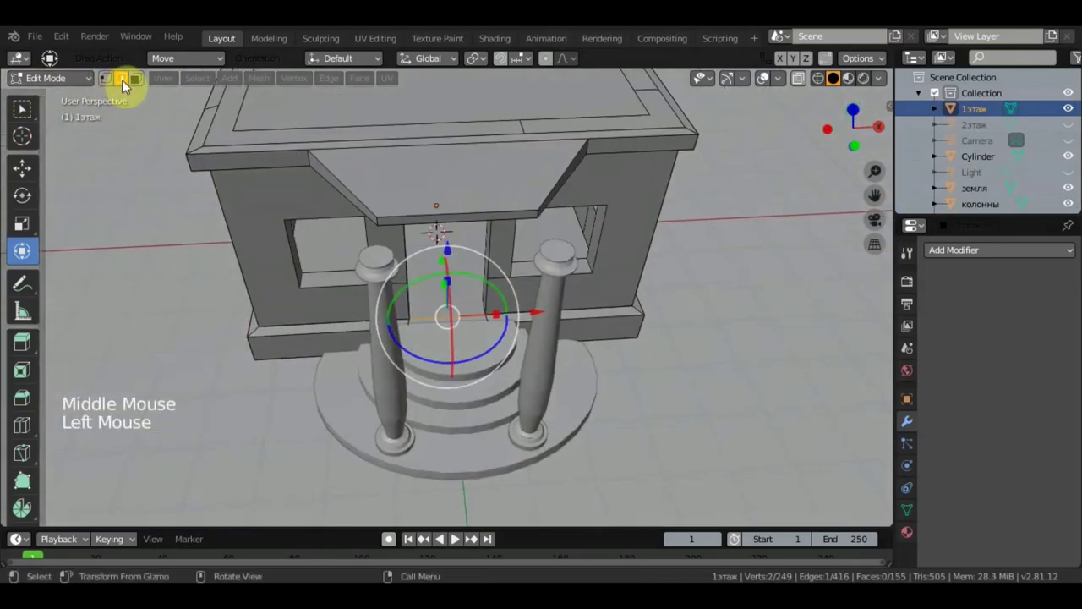
# - Try to select the two short front corner edges of the porch roof projection
pyautogui.click(376, 222)
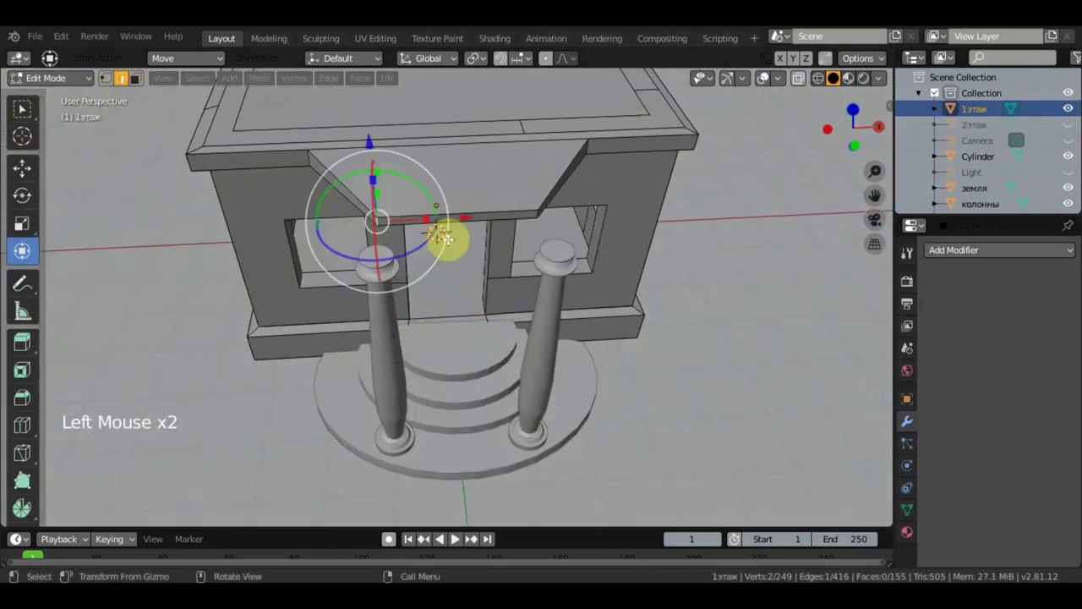
pyautogui.keyDown('shift'); pyautogui.click(539, 216); pyautogui.keyUp('shift')
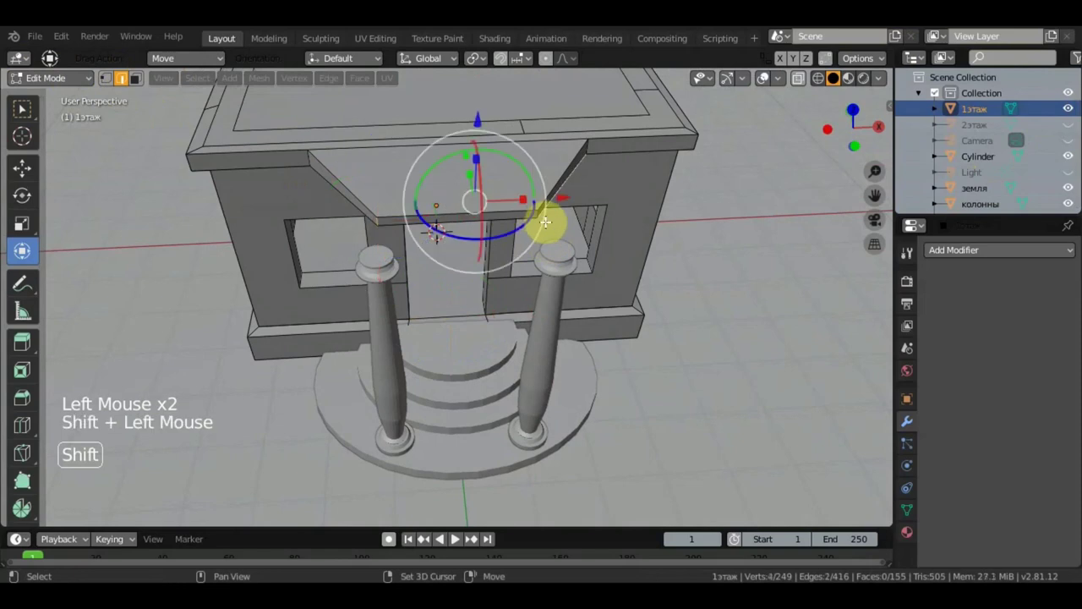
pyautogui.moveTo(549, 223); pyautogui.dragTo(535, 207, button='middle')
pyautogui.scroll(4, 527, 203)
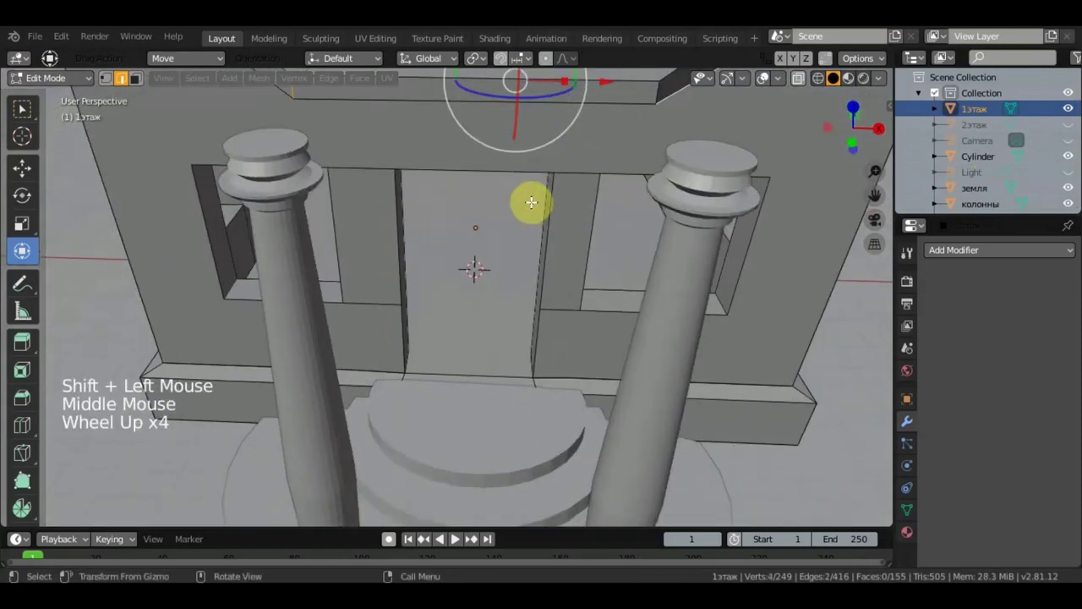
pyautogui.scroll(-3, 729, 285)
pyautogui.click(744, 285)
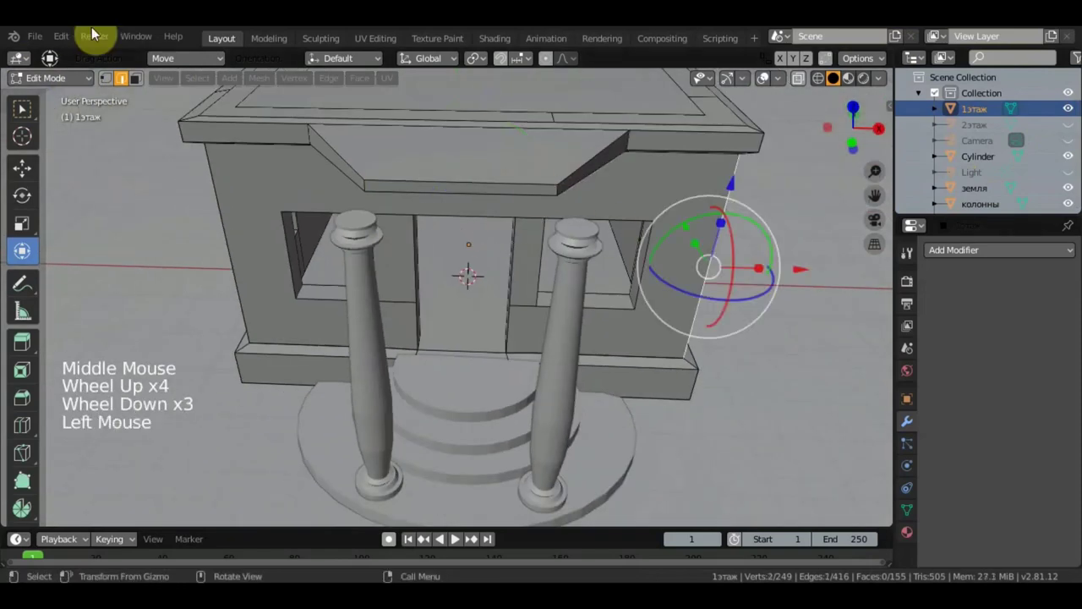
# - With box selection active, add the projection's front corner edges, try scaling the selection to 1.470, and undo the scaling
pyautogui.click(22, 108)
pyautogui.keyDown('shift'); pyautogui.click(363, 185); pyautogui.keyUp('shift')
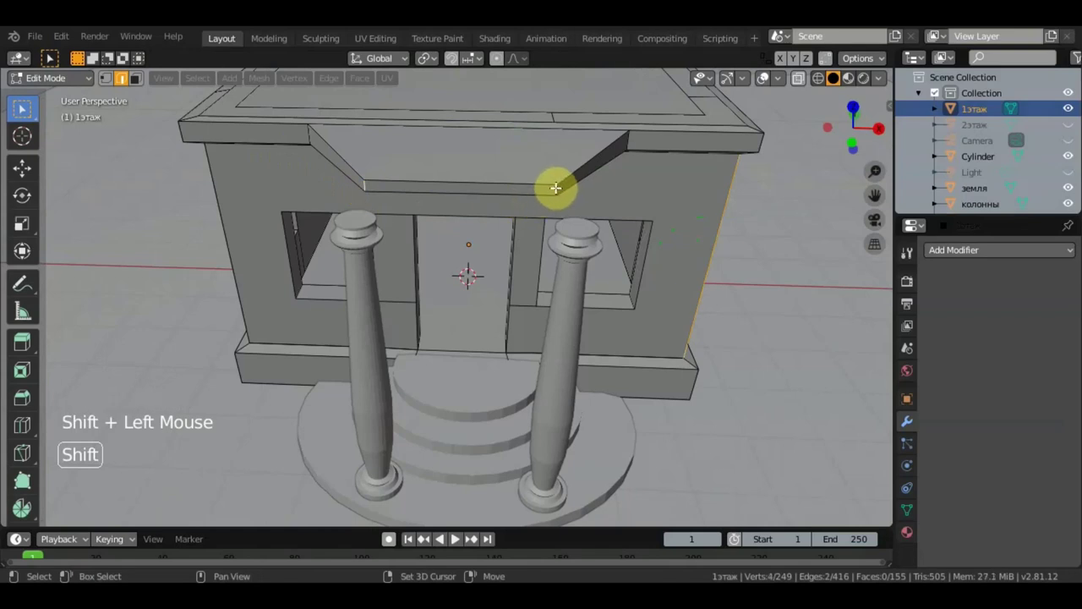
pyautogui.moveTo(551, 200); pyautogui.dragTo(384, 225, button='middle')
pyautogui.scroll(-2, 393, 220)
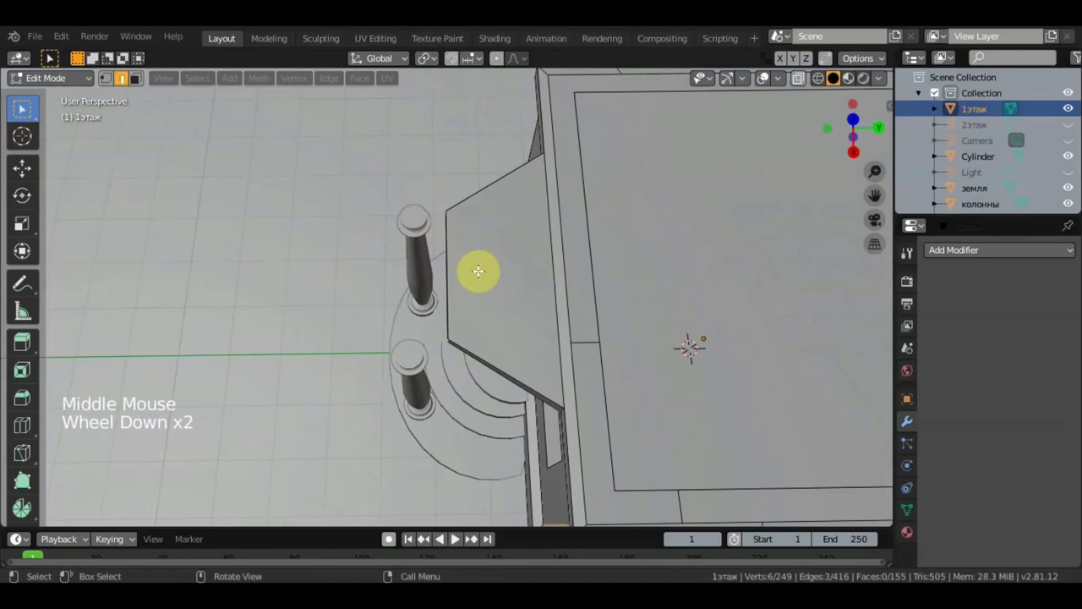
pyautogui.press('s')
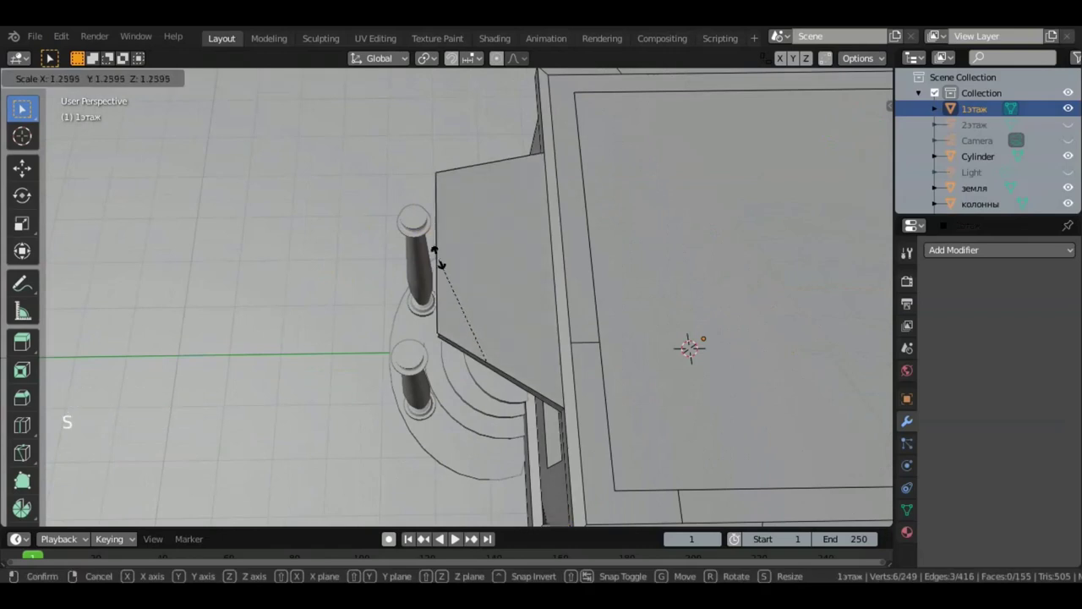
pyautogui.click(425, 252)
pyautogui.moveTo(425, 252); pyautogui.dragTo(445, 297, button='middle')
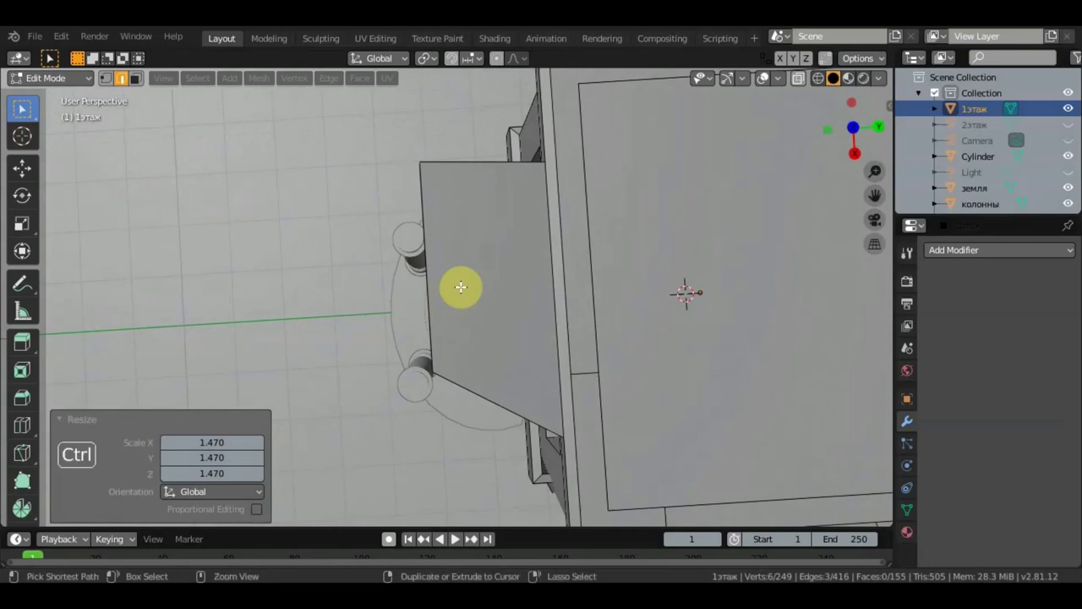
pyautogui.hotkey('ctrl', 'z')
# - Switch to face selection and select the narrow front face of the porch roof projection
pyautogui.moveTo(460, 288); pyautogui.dragTo(620, 198, button='middle')
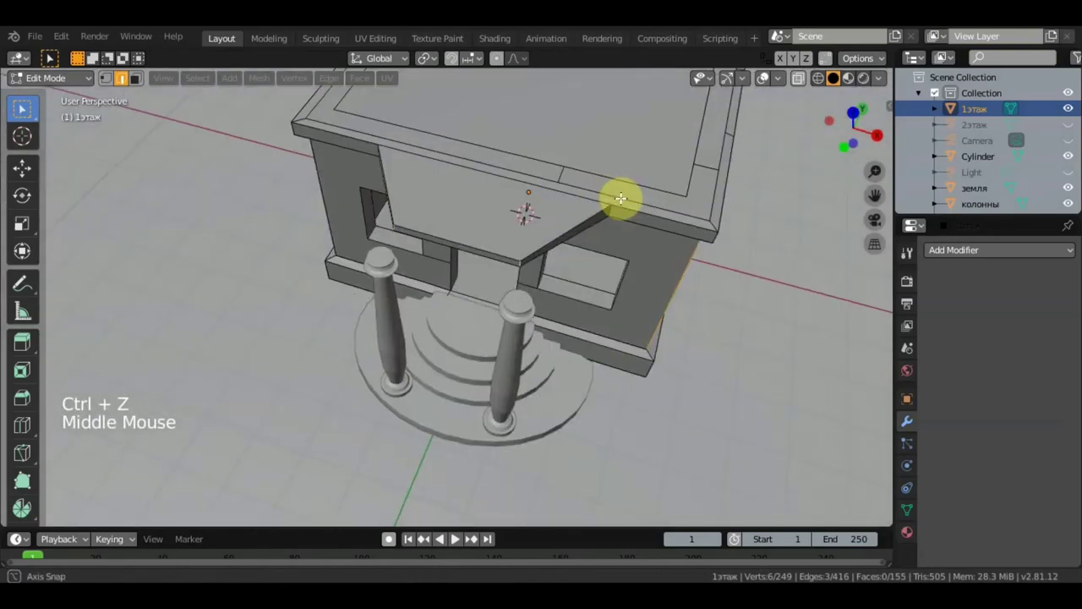
pyautogui.scroll(2, 517, 218)
pyautogui.scroll(1, 518, 218)
pyautogui.moveTo(518, 218); pyautogui.dragTo(536, 176, button='middle')
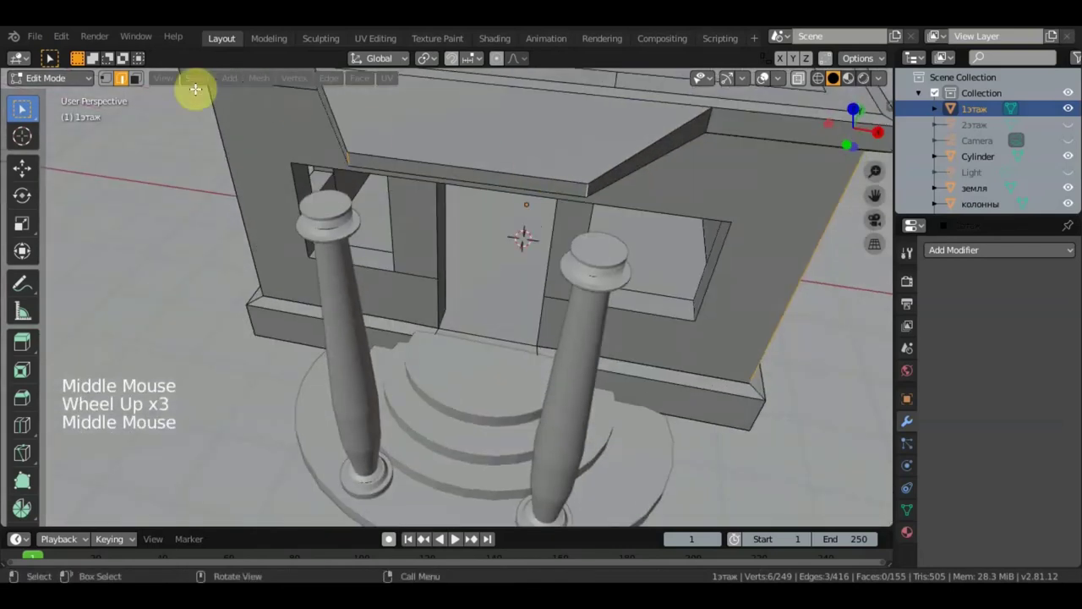
pyautogui.click(135, 78)
pyautogui.click(414, 169)
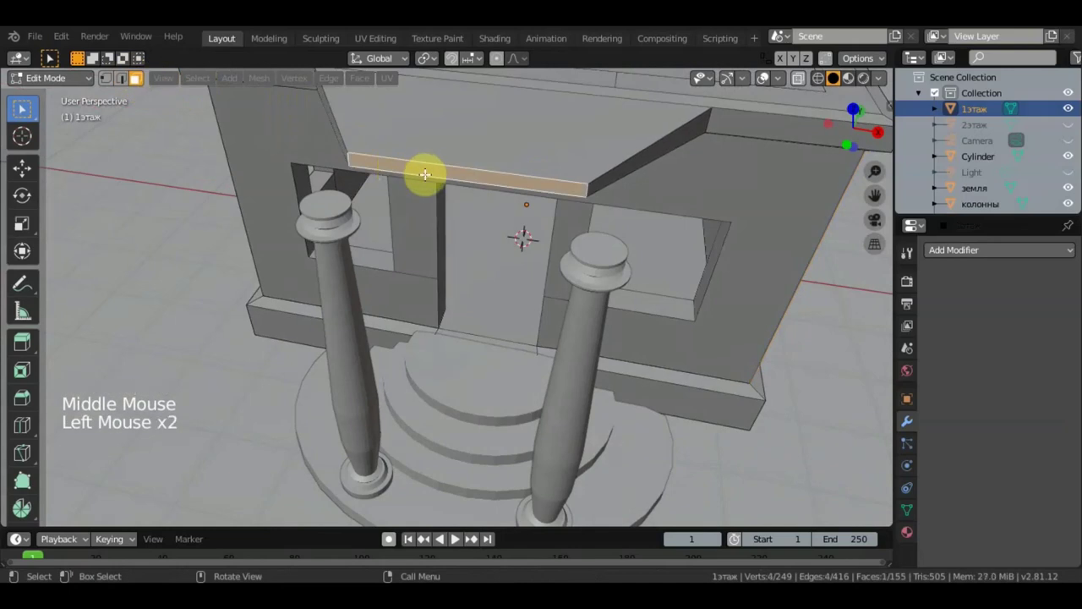
# - Move the projection's front face -0.564 m along Y, past the columns, and scale it by 1.271
pyautogui.moveTo(425, 172); pyautogui.dragTo(259, 245, button='middle')
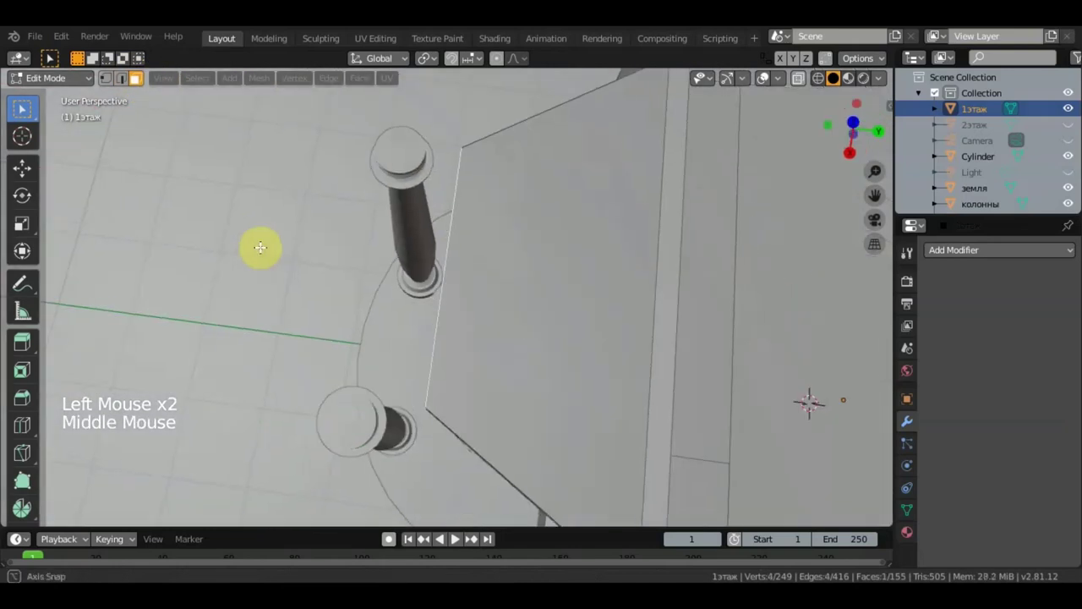
pyautogui.click(22, 168)
pyautogui.moveTo(505, 273); pyautogui.dragTo(433, 274)
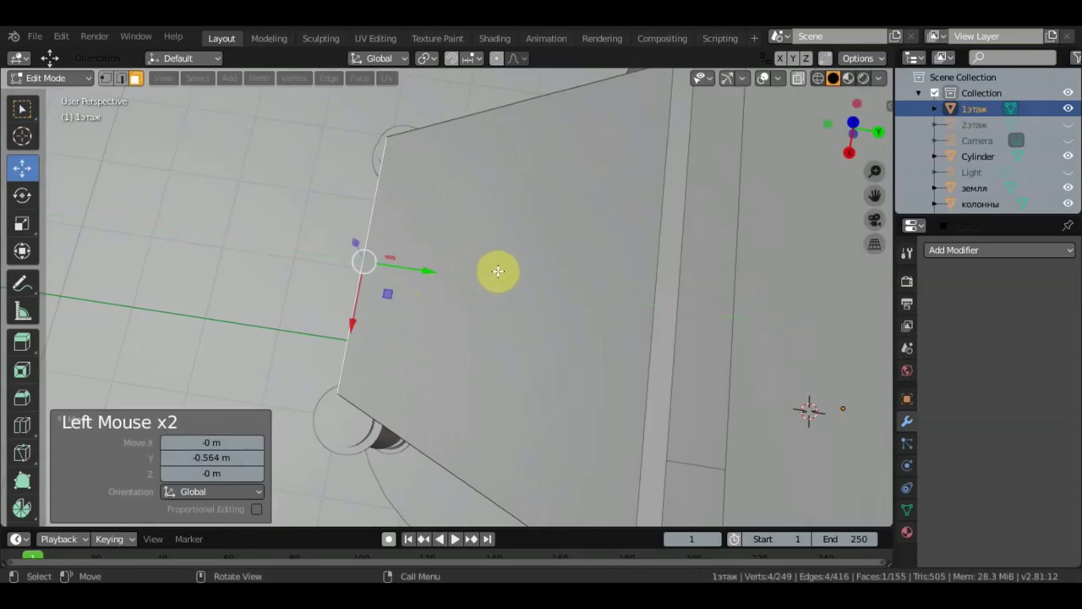
pyautogui.press('s')
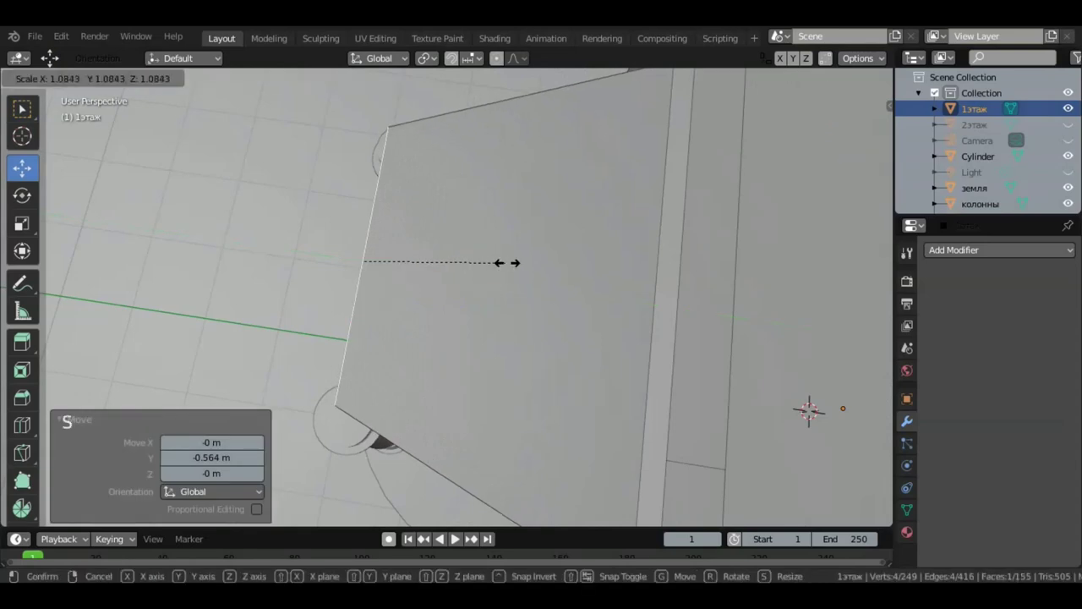
pyautogui.click(530, 265)
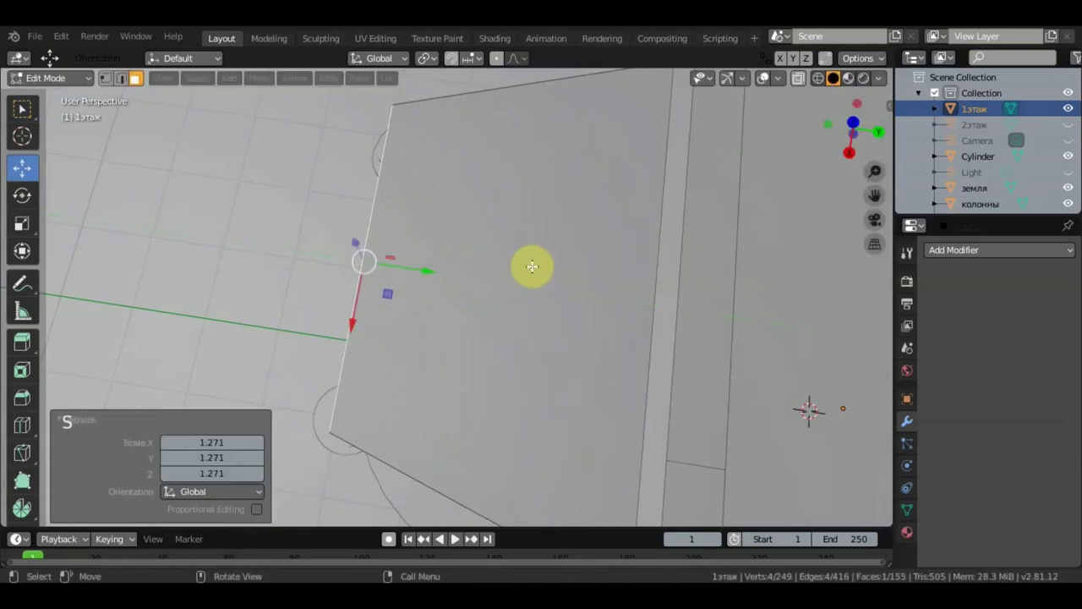
# - Lower the front face 0.0467 m onto the column tops and, in front view, shift it 0.0571 m along X
pyautogui.moveTo(530, 265); pyautogui.dragTo(724, 131, button='middle')
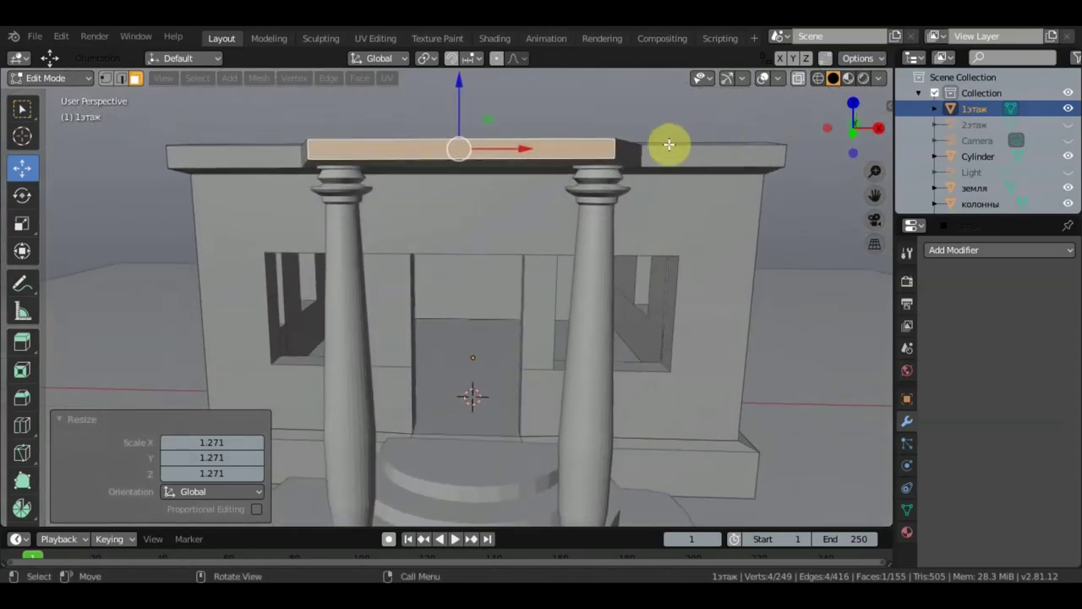
pyautogui.moveTo(534, 128); pyautogui.dragTo(493, 122, button='middle')
pyautogui.moveTo(464, 87); pyautogui.dragTo(470, 91)
pyautogui.moveTo(553, 140); pyautogui.dragTo(382, 138, button='middle')
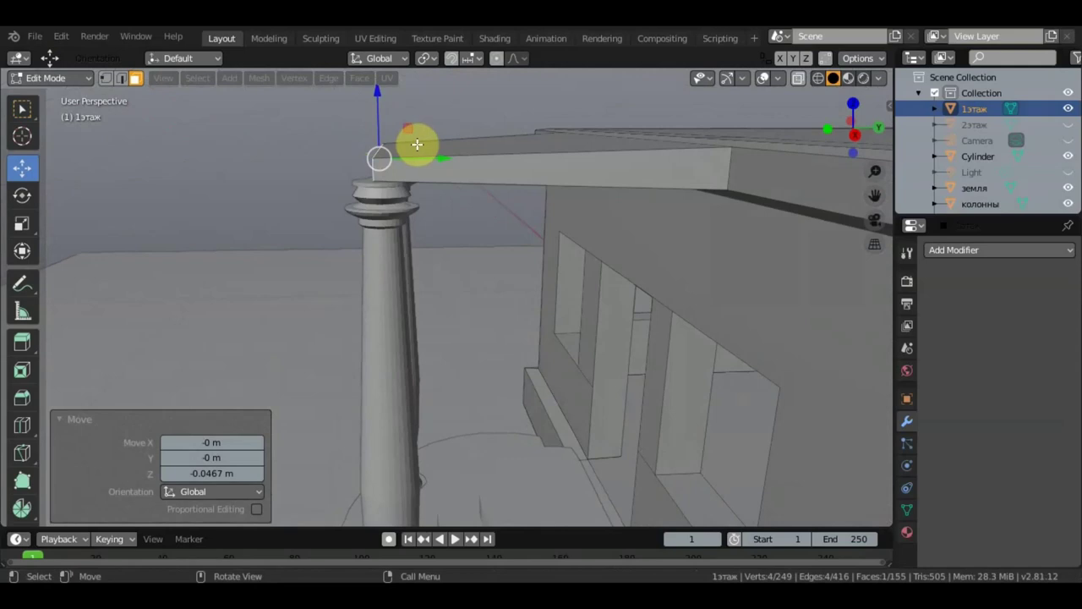
pyautogui.moveTo(464, 160); pyautogui.dragTo(653, 171, button='middle')
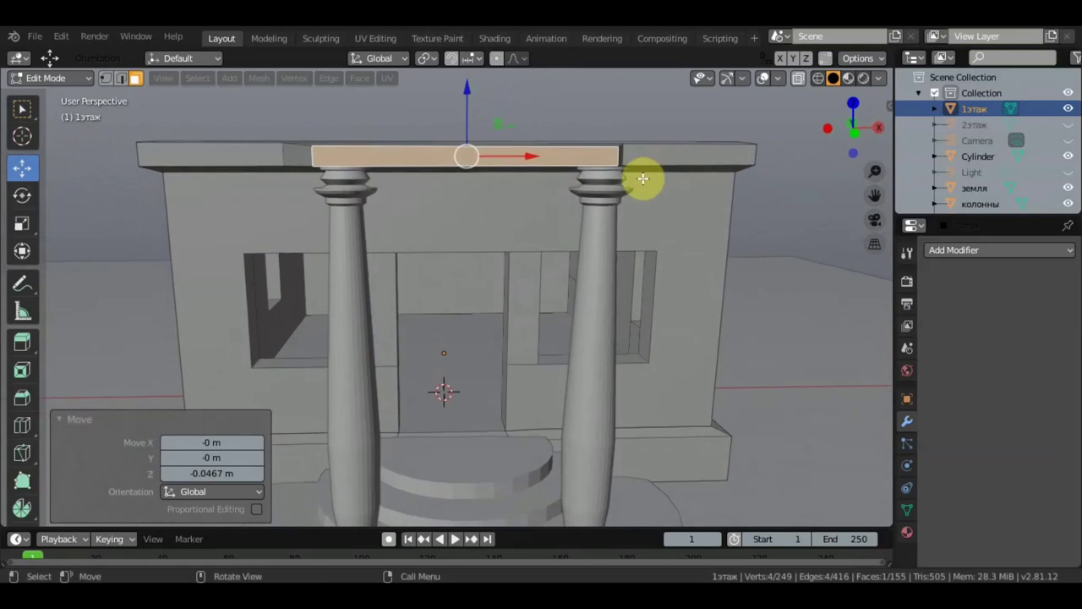
pyautogui.press('KP_1')
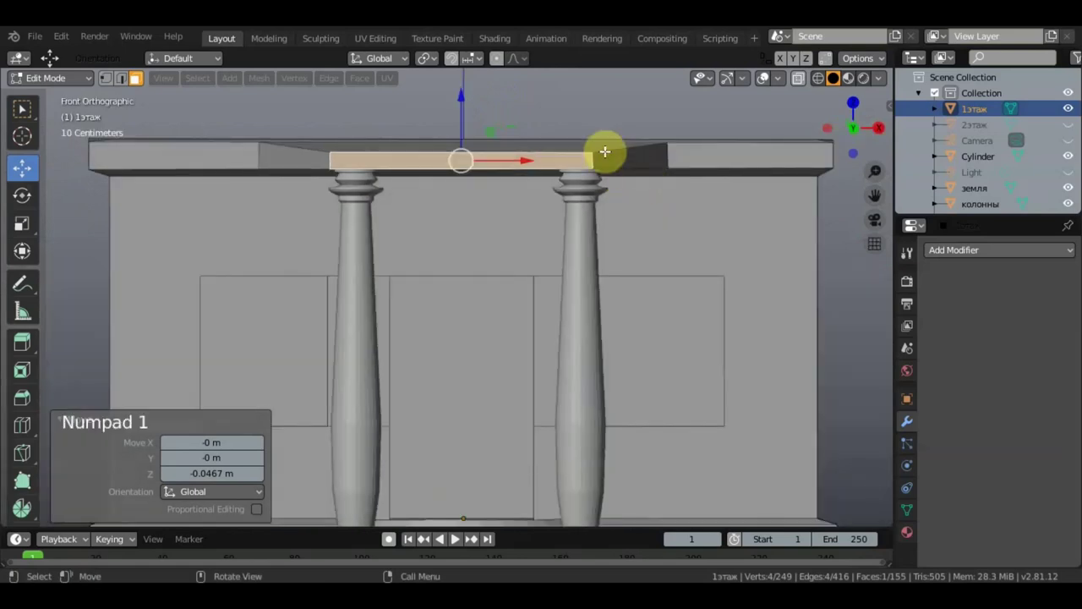
pyautogui.moveTo(527, 160); pyautogui.dragTo(527, 159)
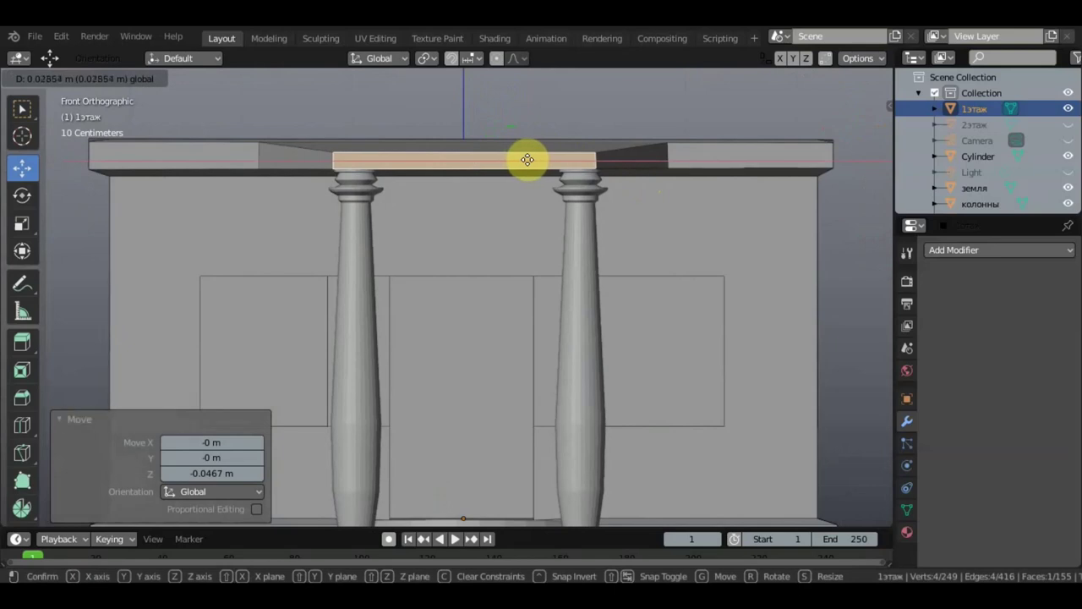
pyautogui.click(558, 160)
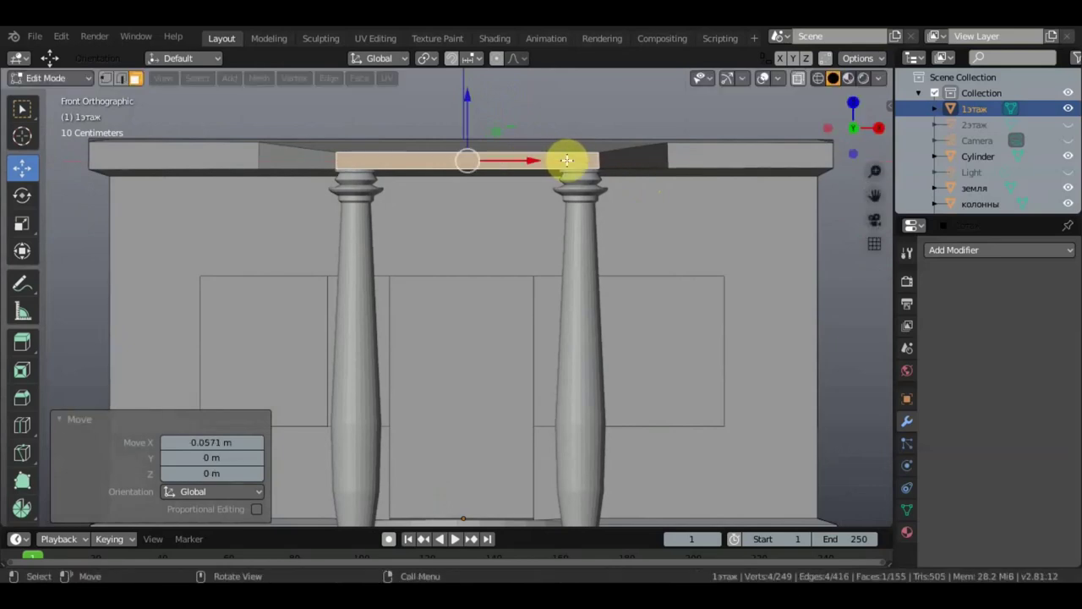
# - With 2этаж shown again, check the projection over the columns and return to Object Mode
pyautogui.moveTo(567, 161); pyautogui.dragTo(689, 372, button='middle')
pyautogui.scroll(3, 768, 402)
pyautogui.scroll(-2, 798, 348)
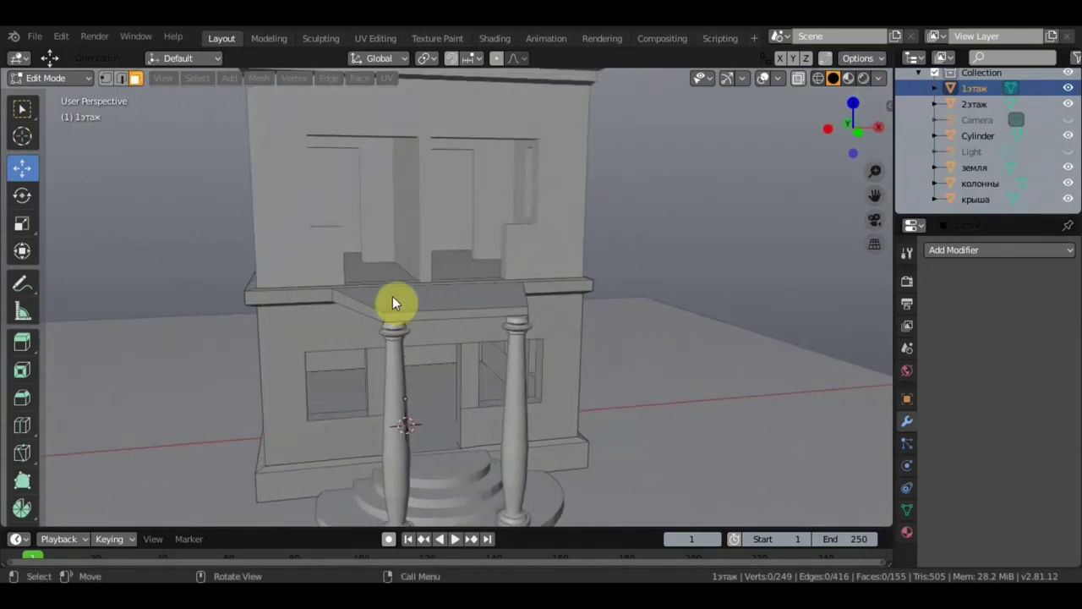
pyautogui.moveTo(393, 300); pyautogui.dragTo(437, 290, button='middle')
pyautogui.scroll(-2, 470, 297)
pyautogui.scroll(3, 468, 289)
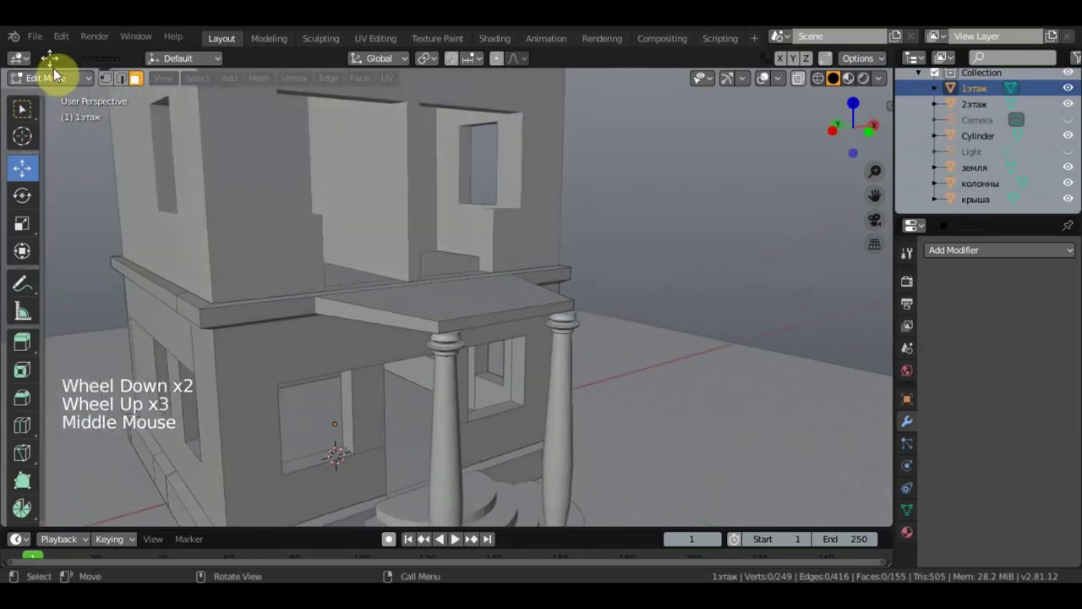
pyautogui.click(55, 76)
pyautogui.click(63, 99)
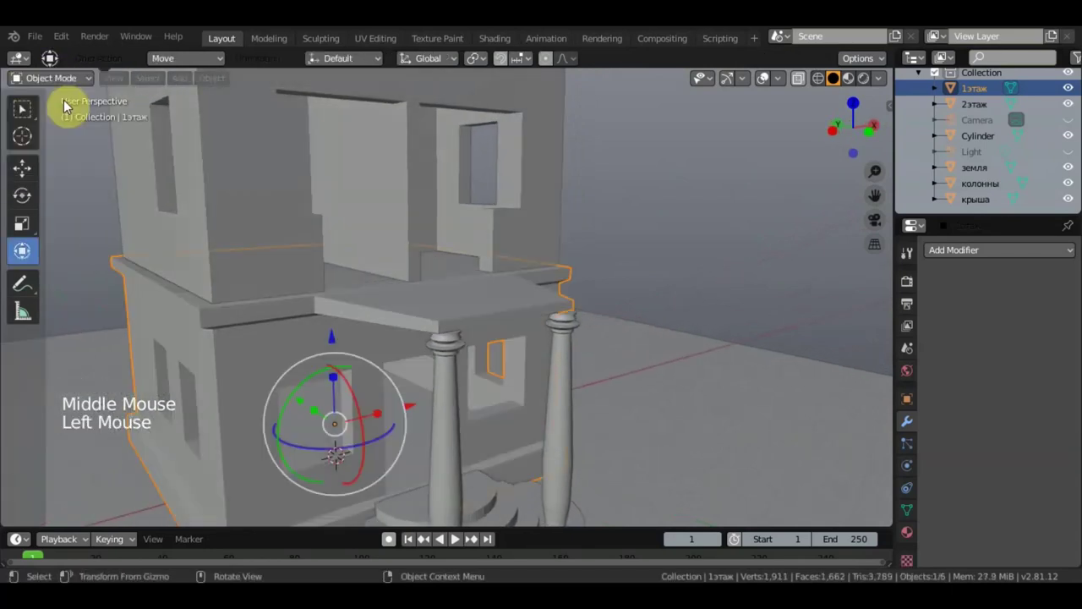
# - Hide the крыша, колонны and земля objects
pyautogui.moveTo(410, 240); pyautogui.dragTo(464, 302, button='middle')
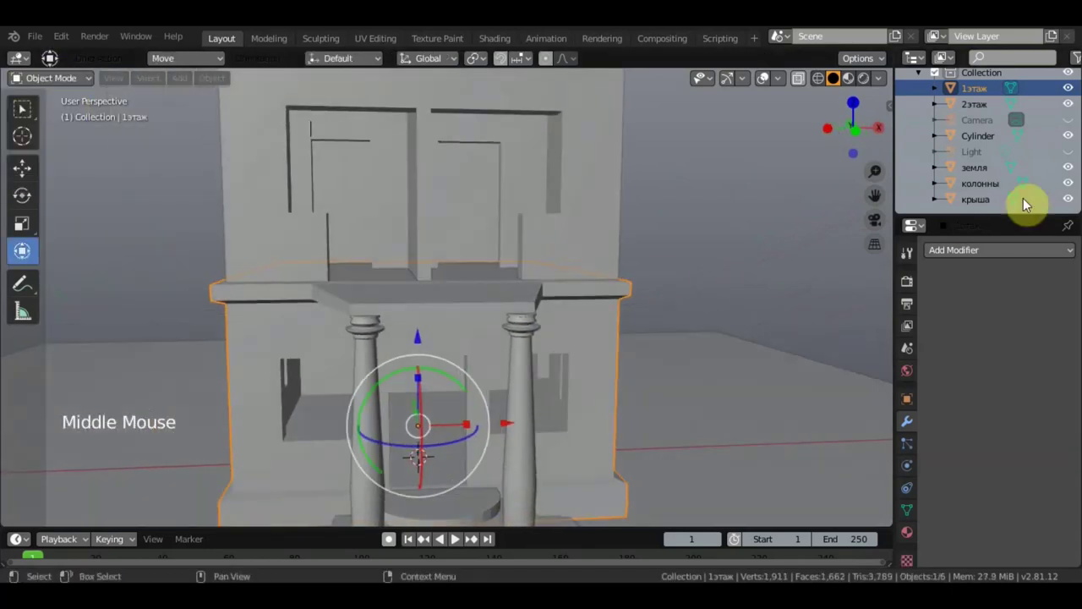
pyautogui.click(1068, 198)
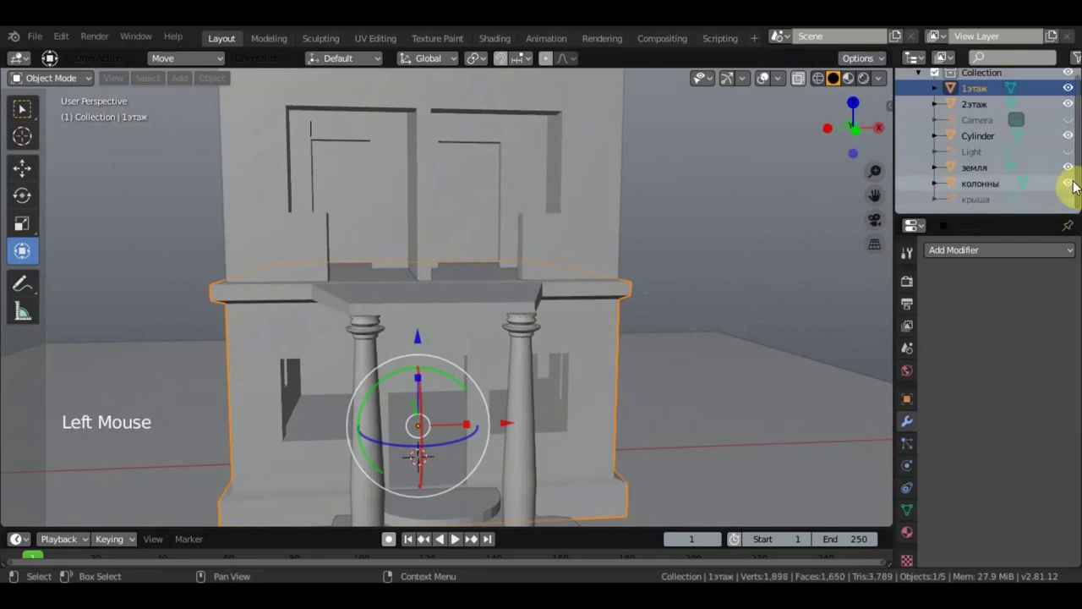
pyautogui.click(1068, 183)
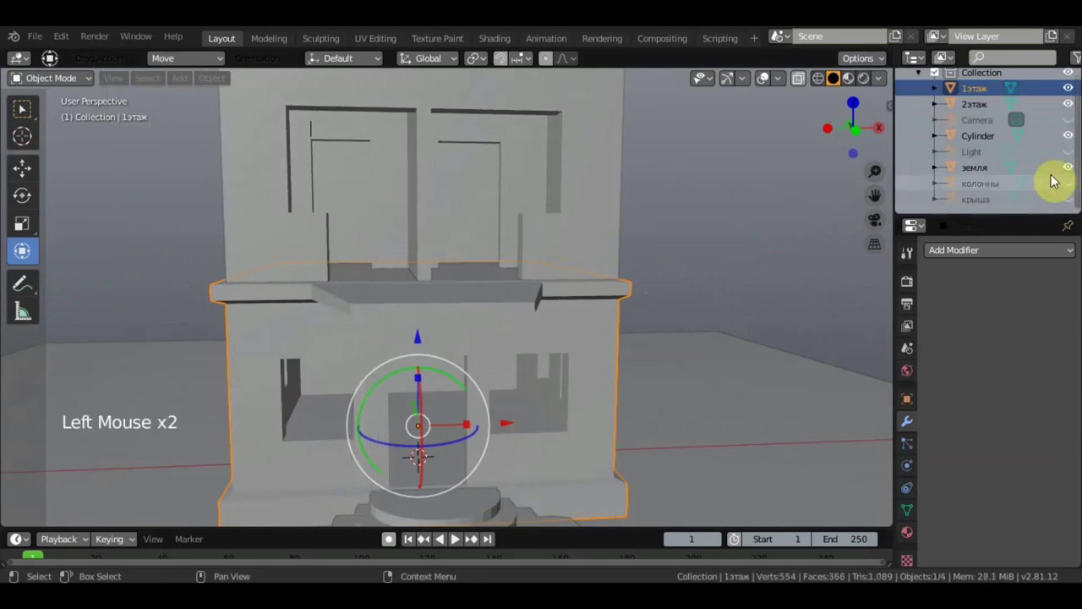
pyautogui.click(1068, 168)
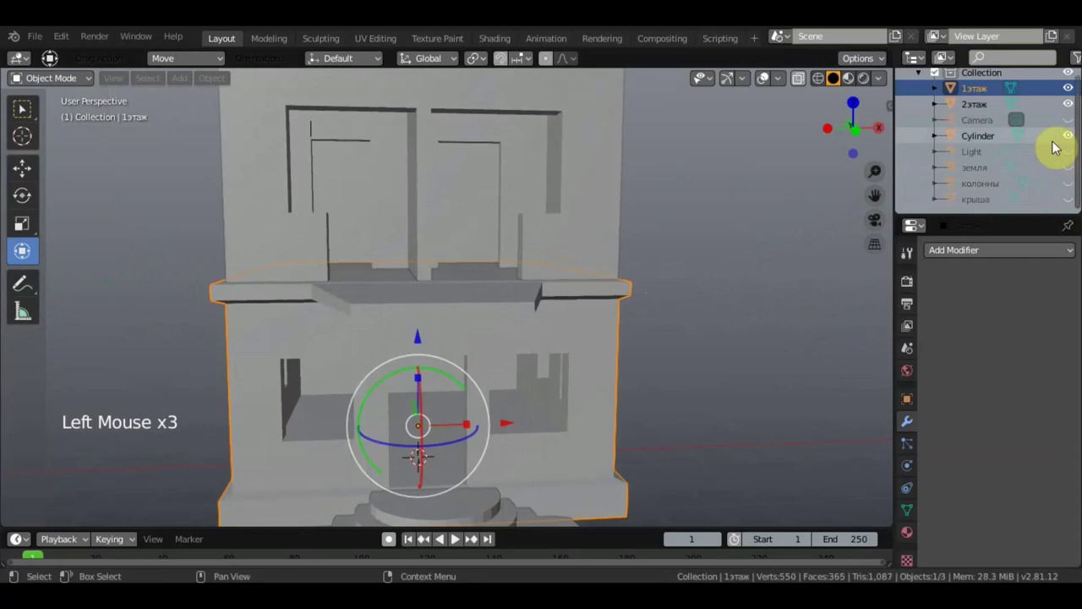
# - Select the porch steps object Cylinder and rename it "ступени"
pyautogui.click(993, 137)
pyautogui.scroll(-3, 550, 336)
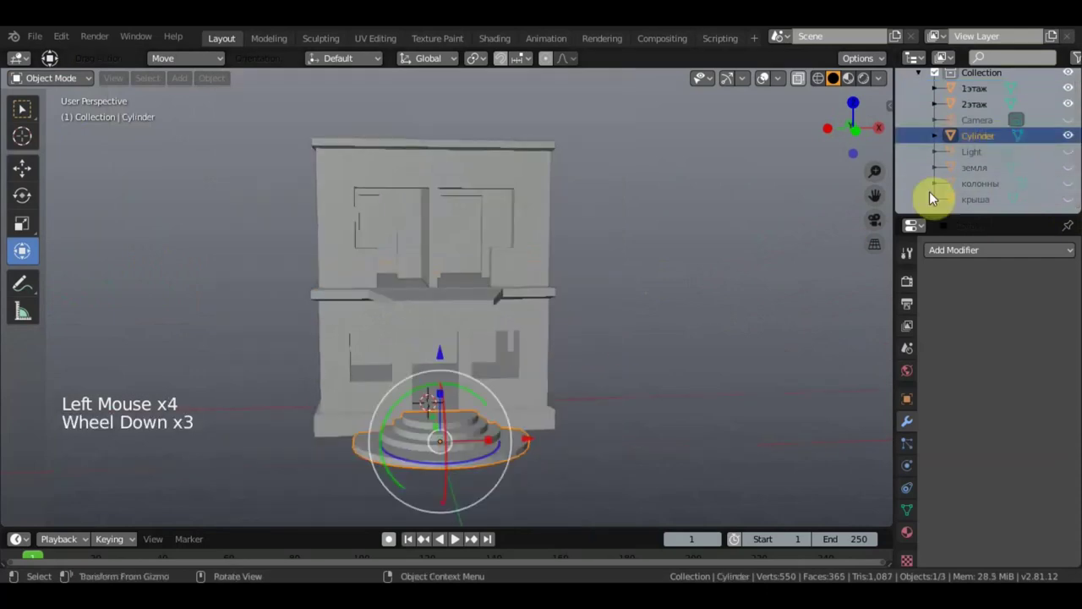
pyautogui.click(978, 137)
pyautogui.doubleClick(978, 137)
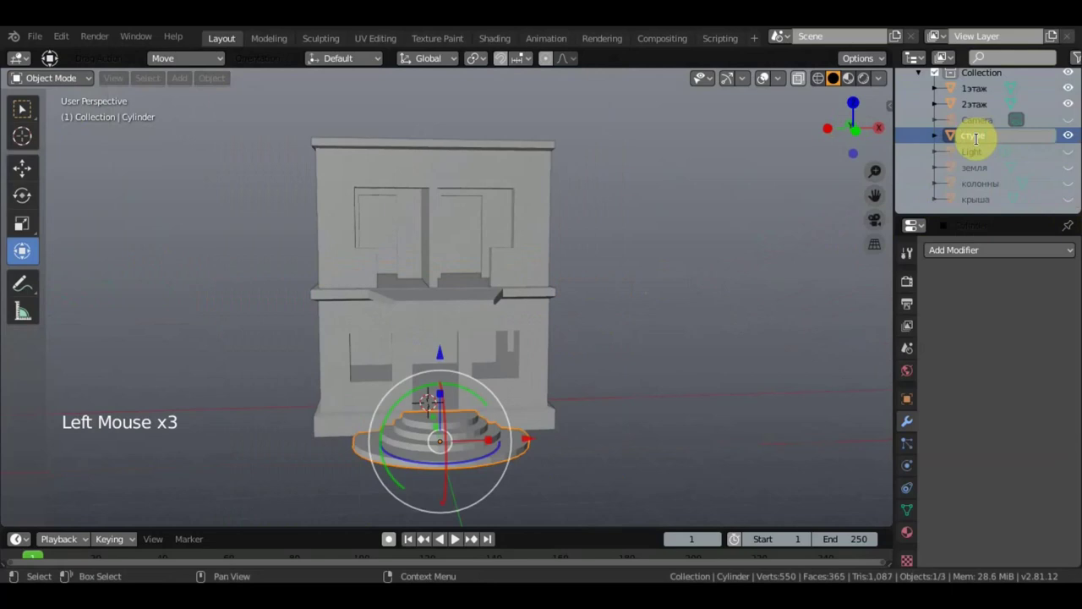
pyautogui.write('ступени')
pyautogui.press('Return')
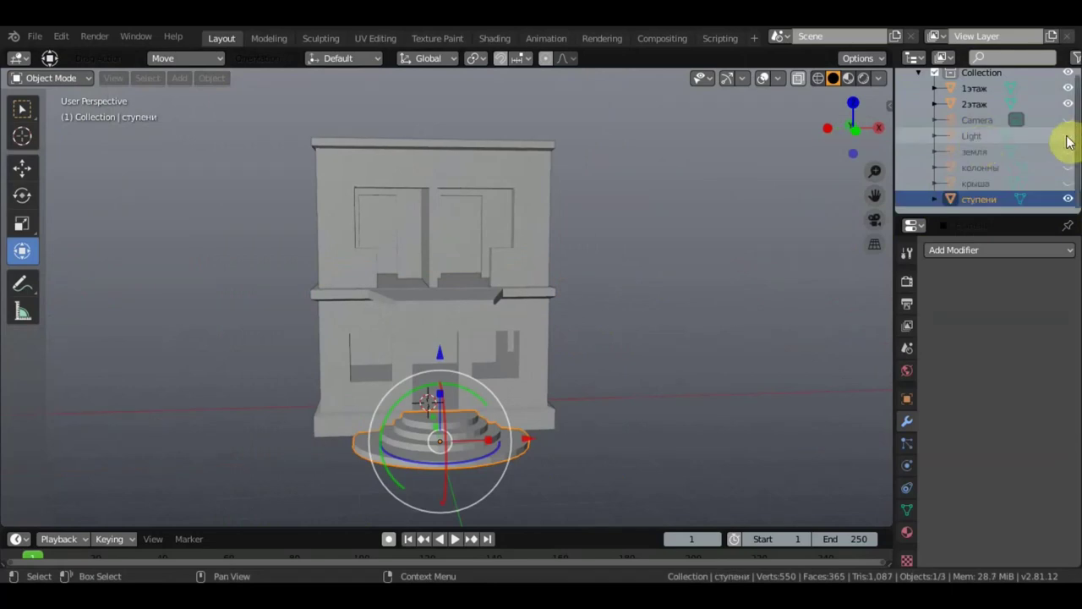
# - Hide the ступени and 2этаж objects, leaving only the first floor of the house shown
pyautogui.click(1067, 199)
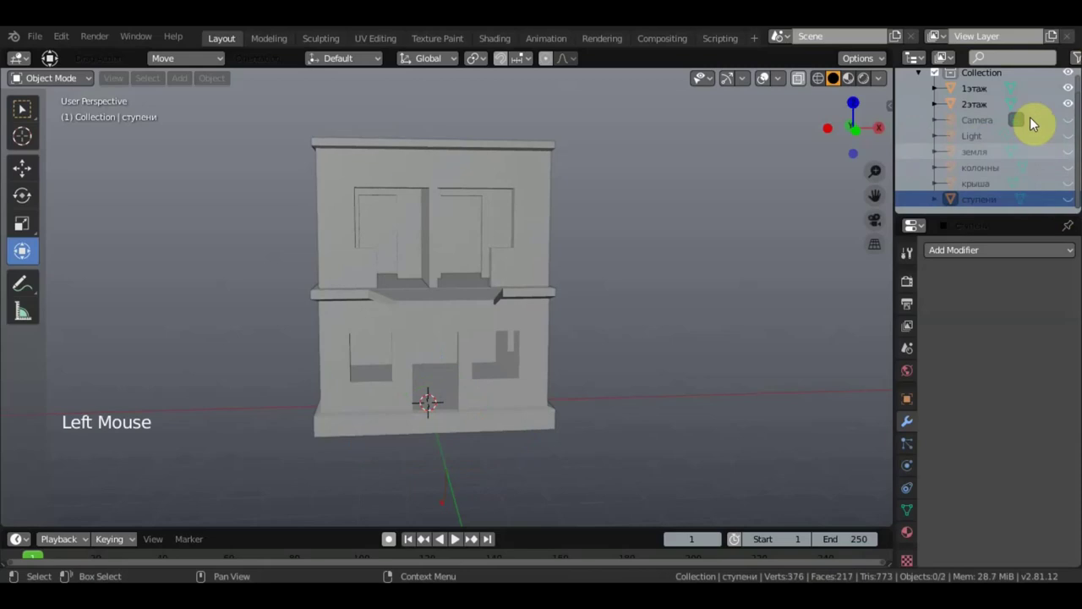
pyautogui.click(1068, 103)
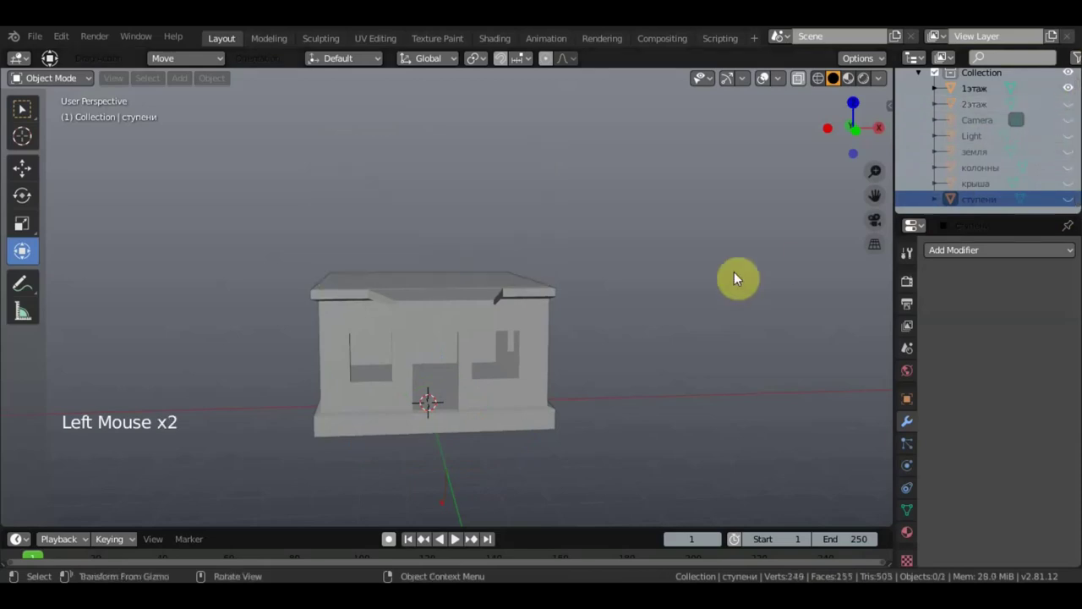
pyautogui.scroll(2, 700, 296)
pyautogui.moveTo(700, 295); pyautogui.dragTo(253, 203, button='middle')
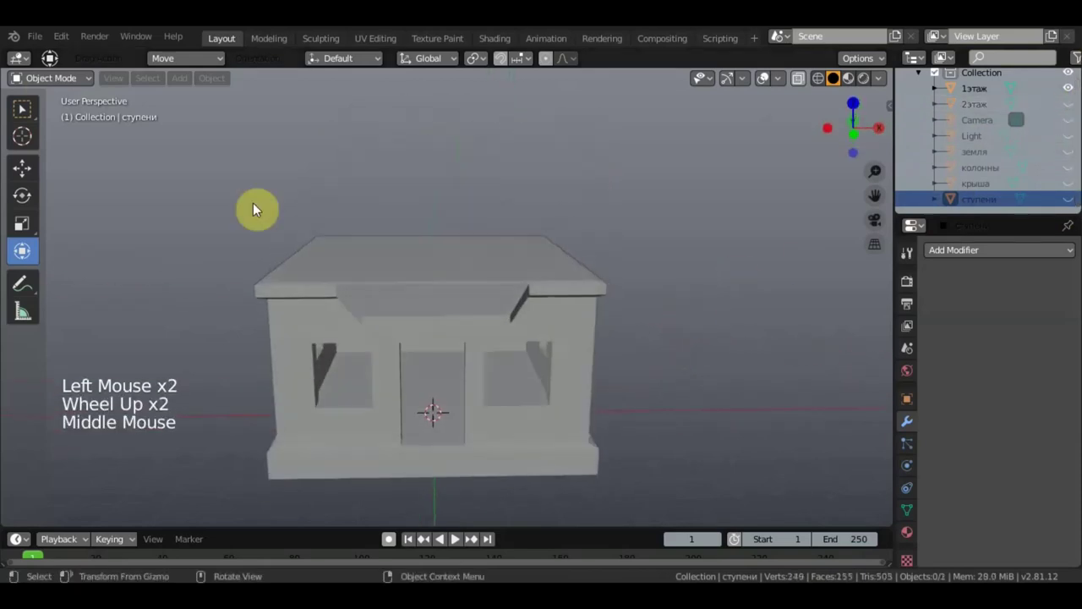
# - Add a 32-vertex cylinder with 1 m radius and 2 m depth, and move it -6.23 m along Y in front of the house
pyautogui.hotkey('shift', 'a')
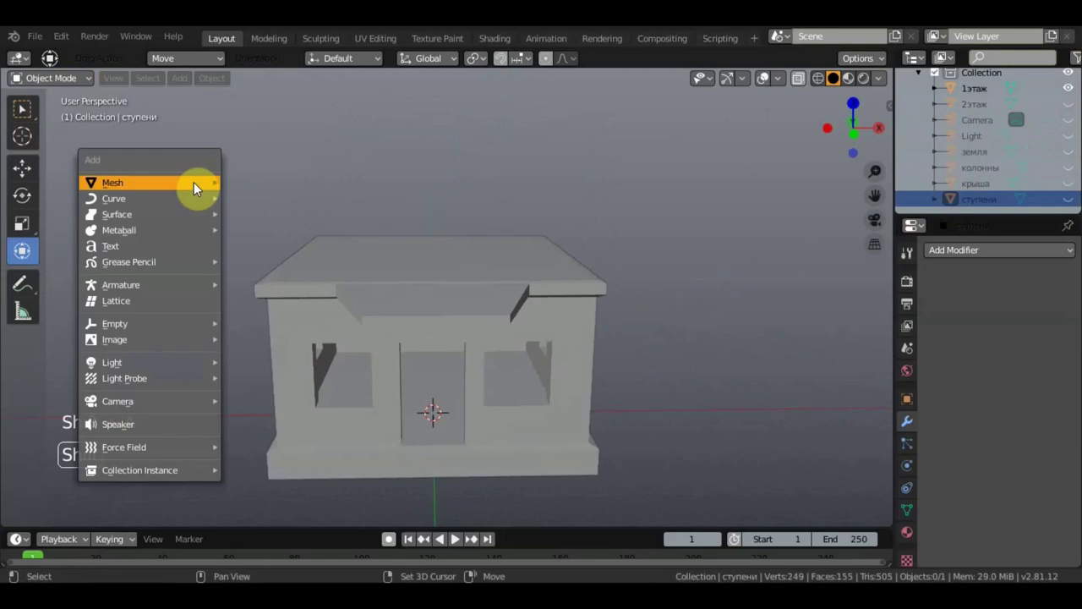
pyautogui.moveTo(194, 181)
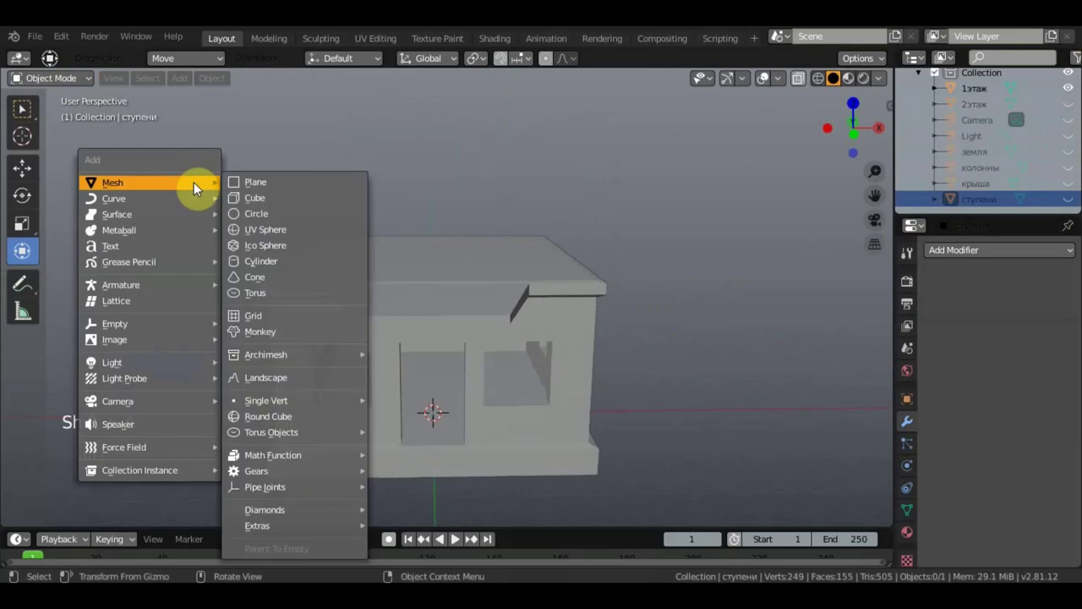
pyautogui.click(279, 263)
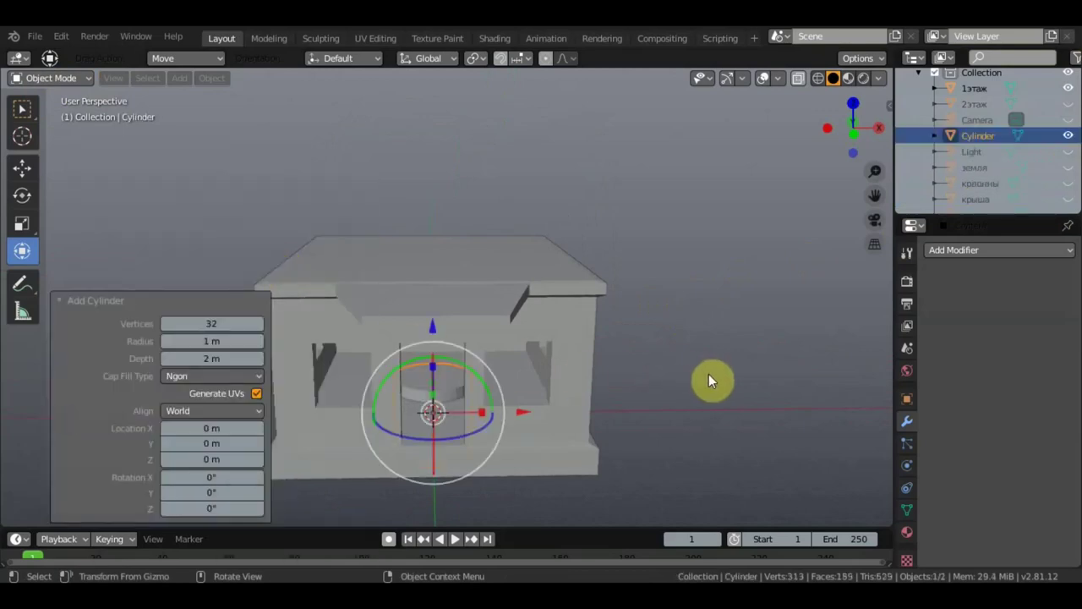
pyautogui.keyDown('shift'); pyautogui.moveTo(708, 373); pyautogui.dragTo(676, 289, button='middle'); pyautogui.keyUp('shift')
pyautogui.scroll(3, 676, 289)
pyautogui.moveTo(595, 292); pyautogui.dragTo(479, 286, button='middle')
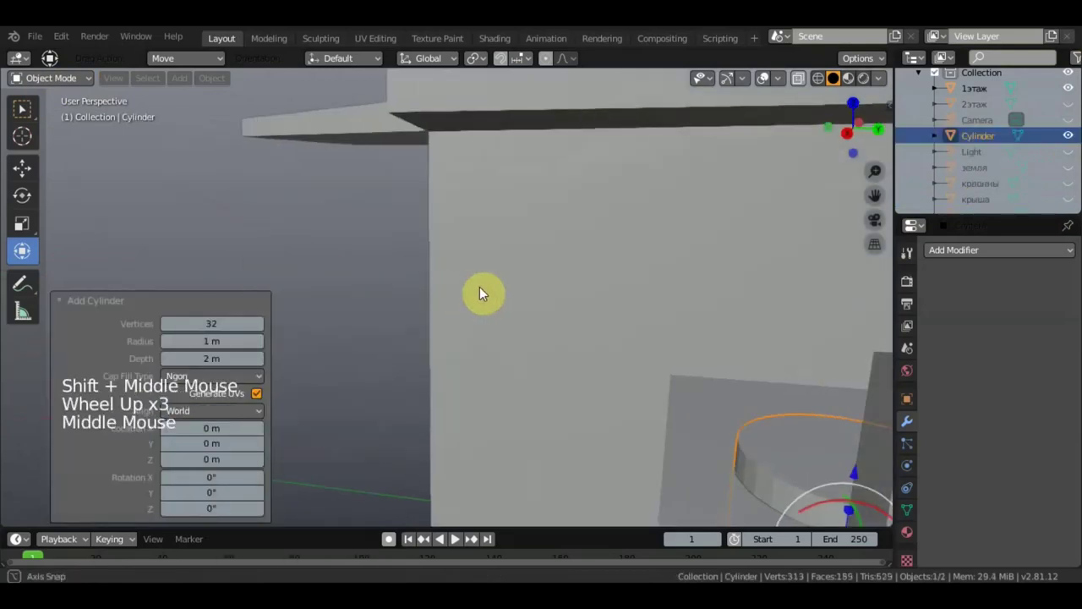
pyautogui.scroll(-5, 565, 310)
pyautogui.moveTo(693, 402); pyautogui.dragTo(448, 379)
pyautogui.moveTo(541, 380); pyautogui.dragTo(724, 367, button='middle')
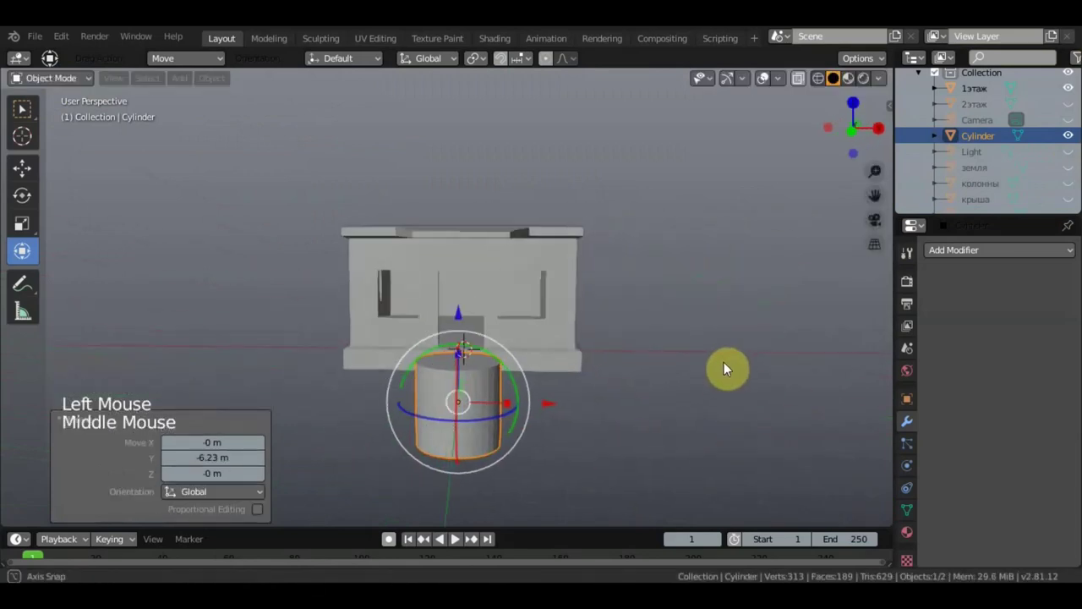
# - Enter Edit Mode on the new cylinder and browse the available mesh tools
pyautogui.click(54, 79)
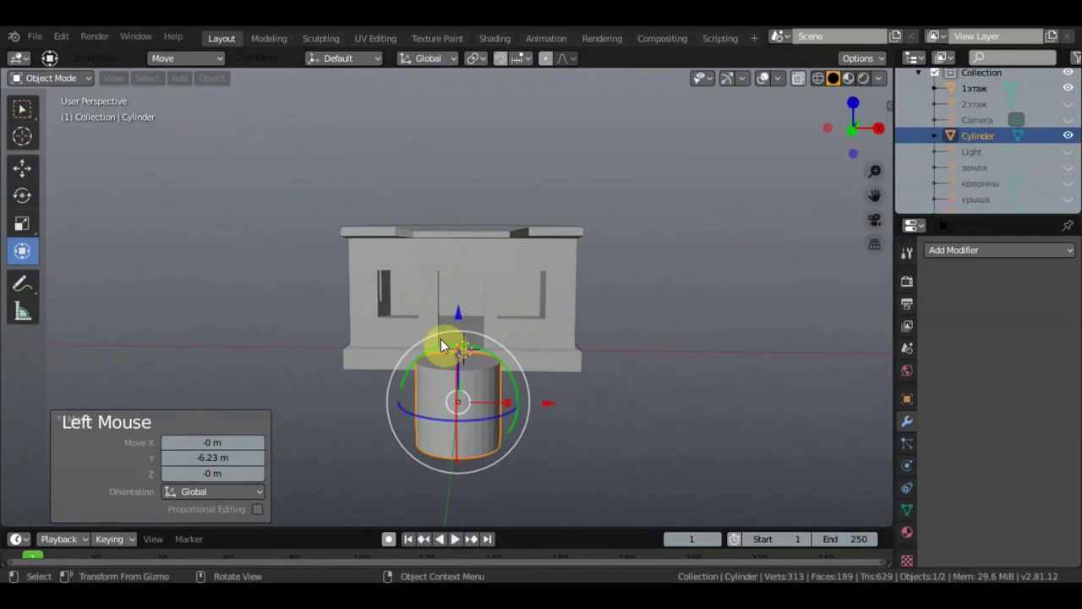
pyautogui.click(67, 79)
pyautogui.click(59, 116)
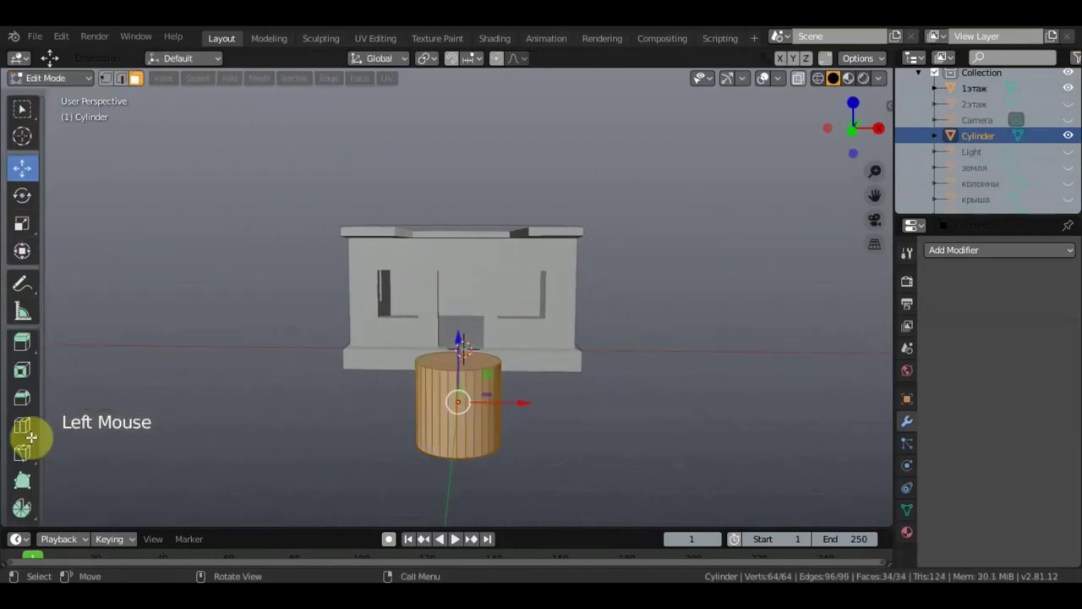
pyautogui.scroll(-3, 24, 474)
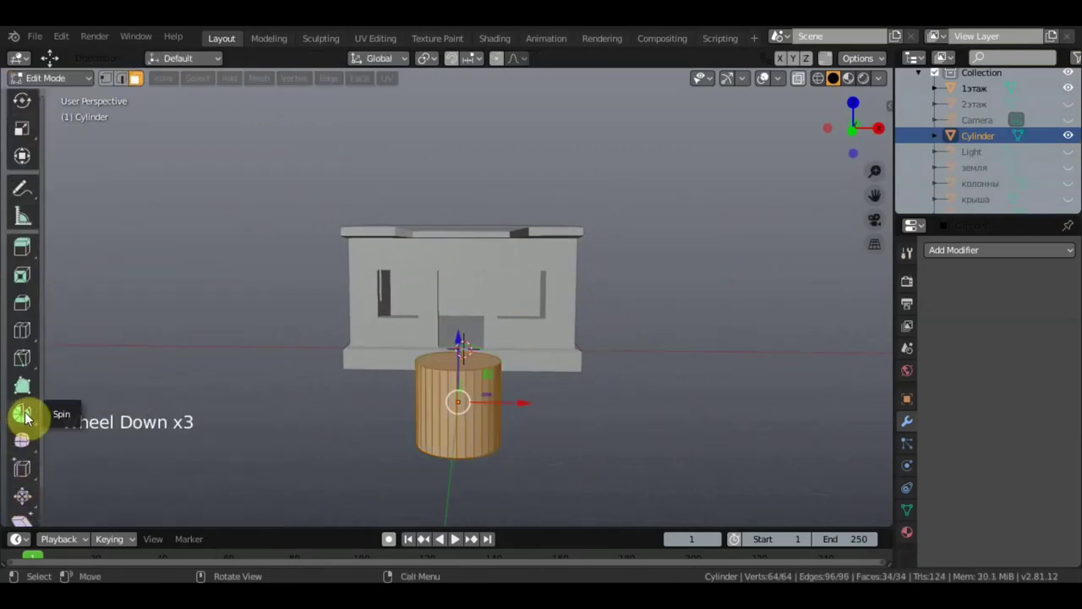
pyautogui.scroll(-3, 25, 416)
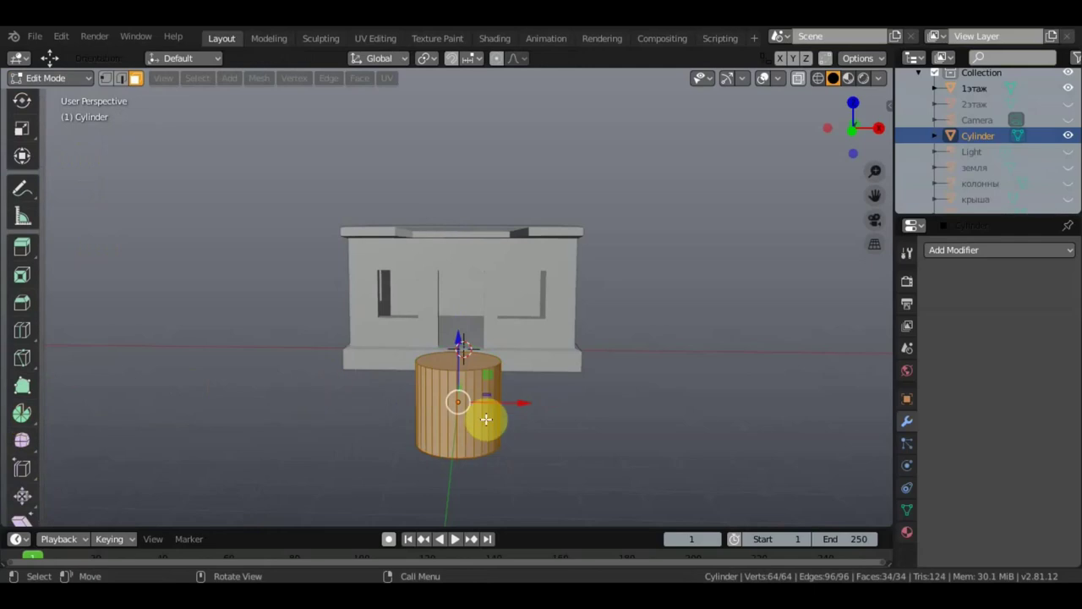
# - Flatten the cylinder into a thin disc by scaling it to about 0.085 along Z
pyautogui.scroll(2, 504, 299)
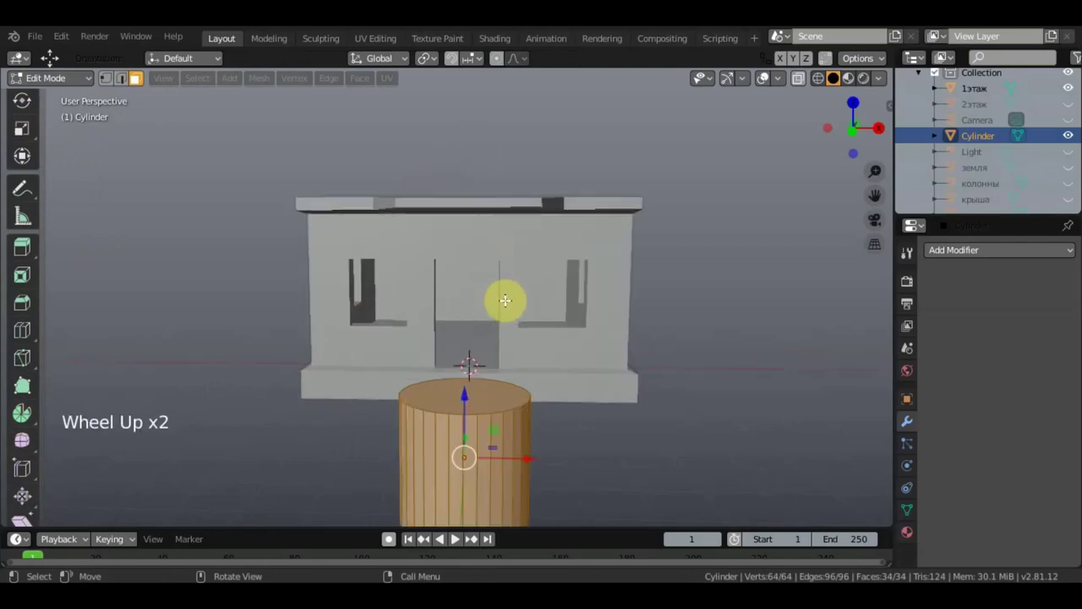
pyautogui.moveTo(505, 300); pyautogui.dragTo(519, 280, button='middle')
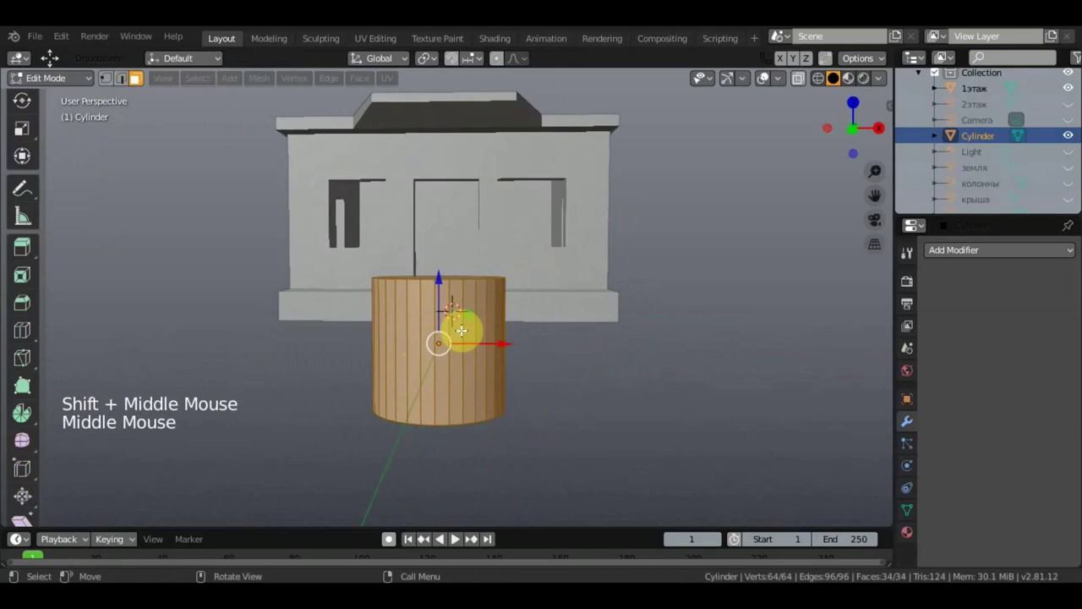
pyautogui.click(24, 162)
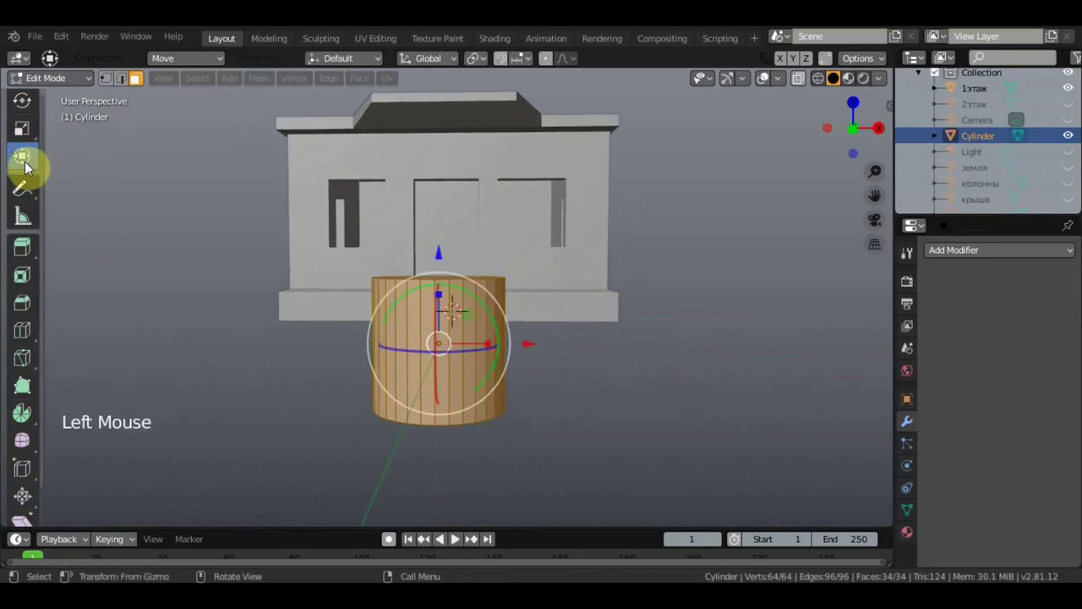
pyautogui.scroll(5, 30, 120)
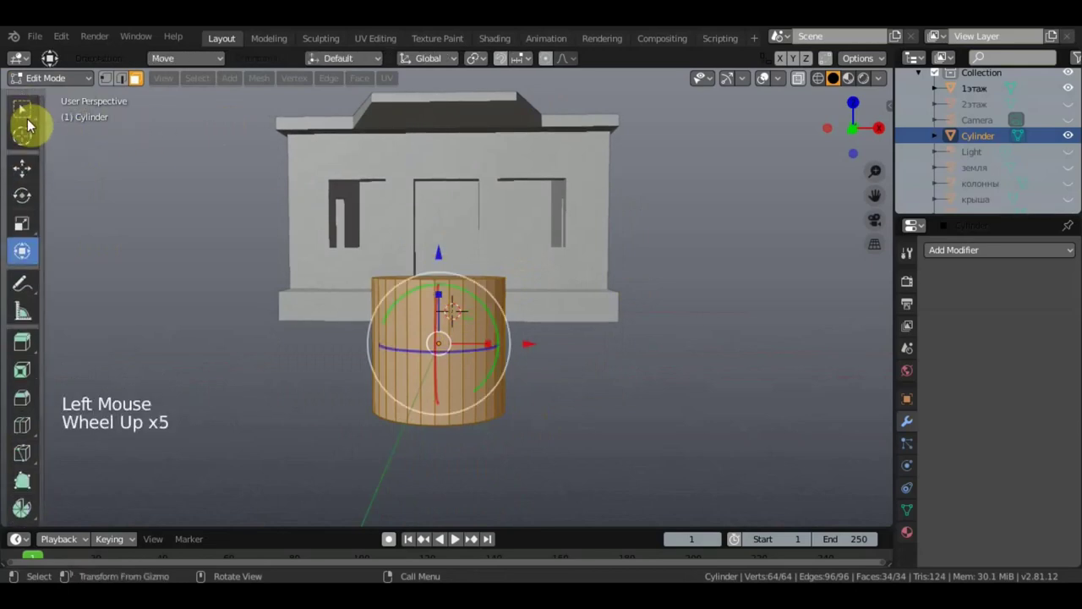
pyautogui.click(26, 117)
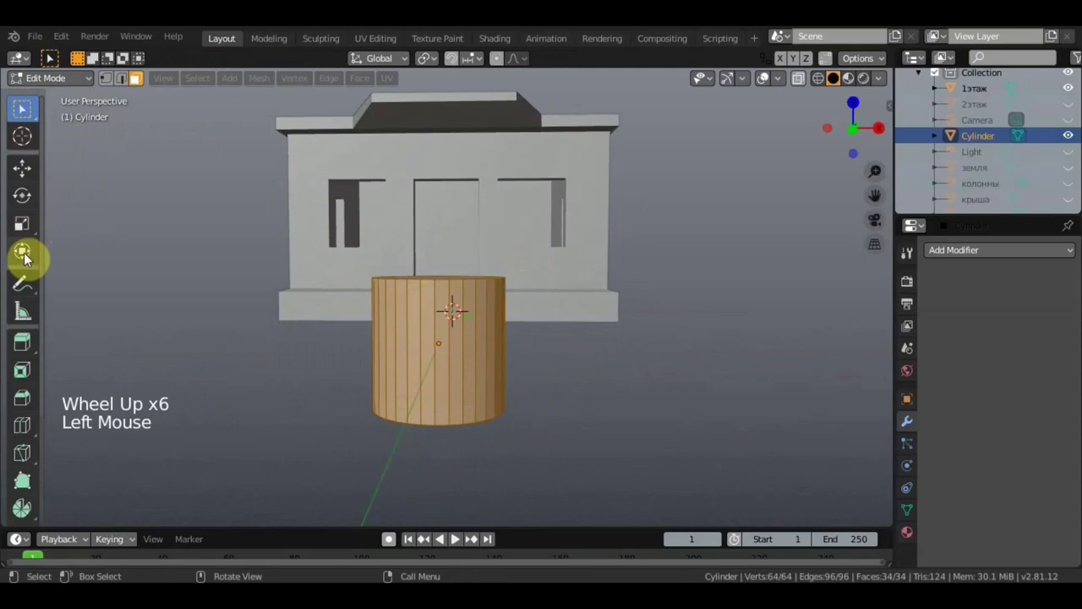
pyautogui.click(24, 251)
pyautogui.moveTo(440, 293); pyautogui.dragTo(442, 330)
pyautogui.scroll(4, 457, 312)
pyautogui.scroll(-2, 471, 293)
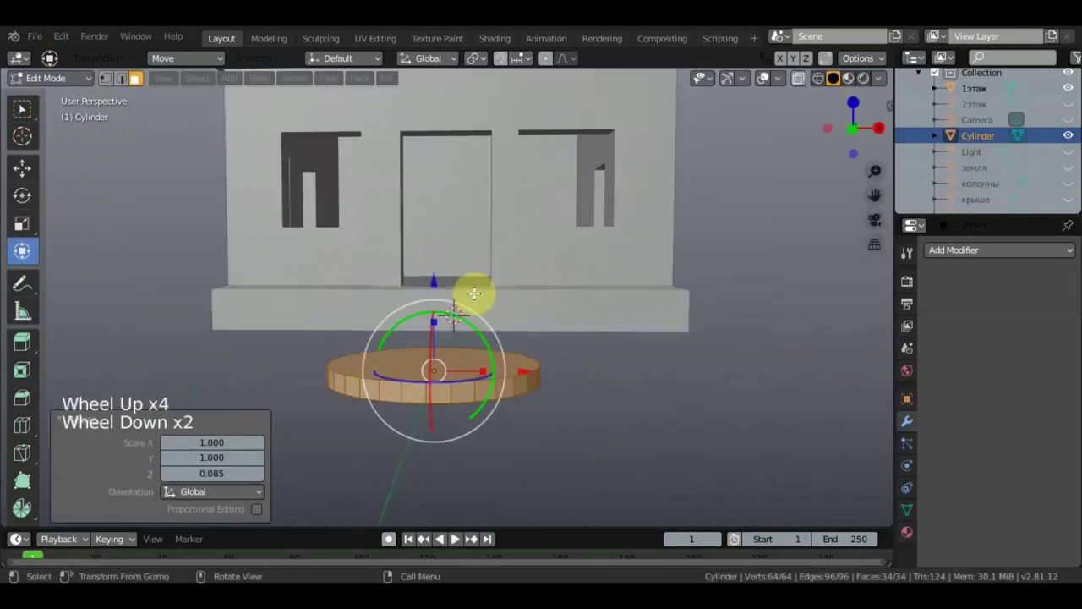
# - Scale the whole disc down uniformly to about 0.431
pyautogui.moveTo(514, 304); pyautogui.dragTo(510, 324, button='middle')
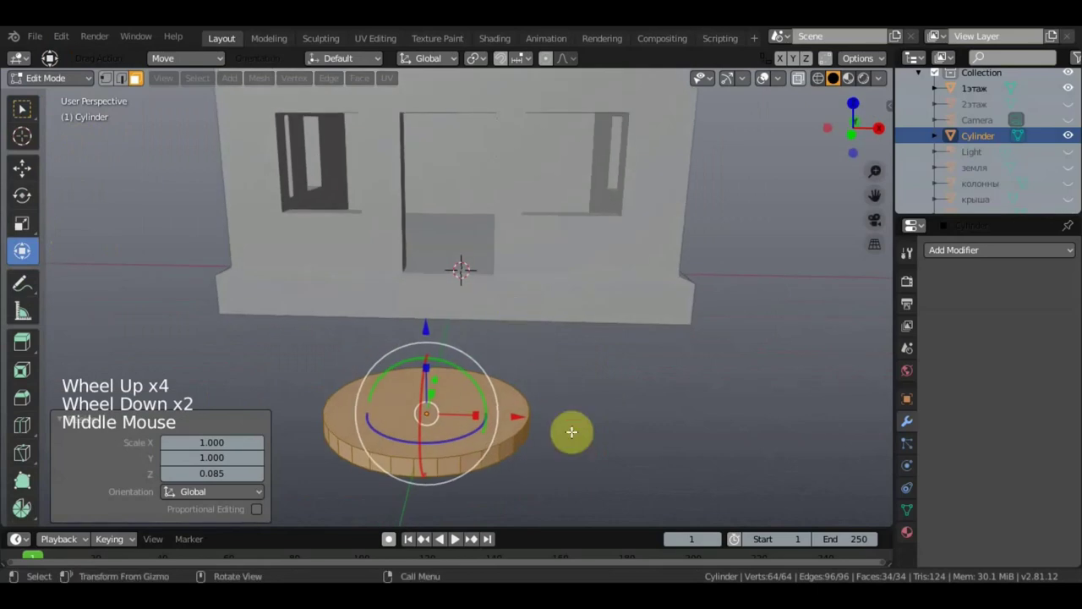
pyautogui.press('s')
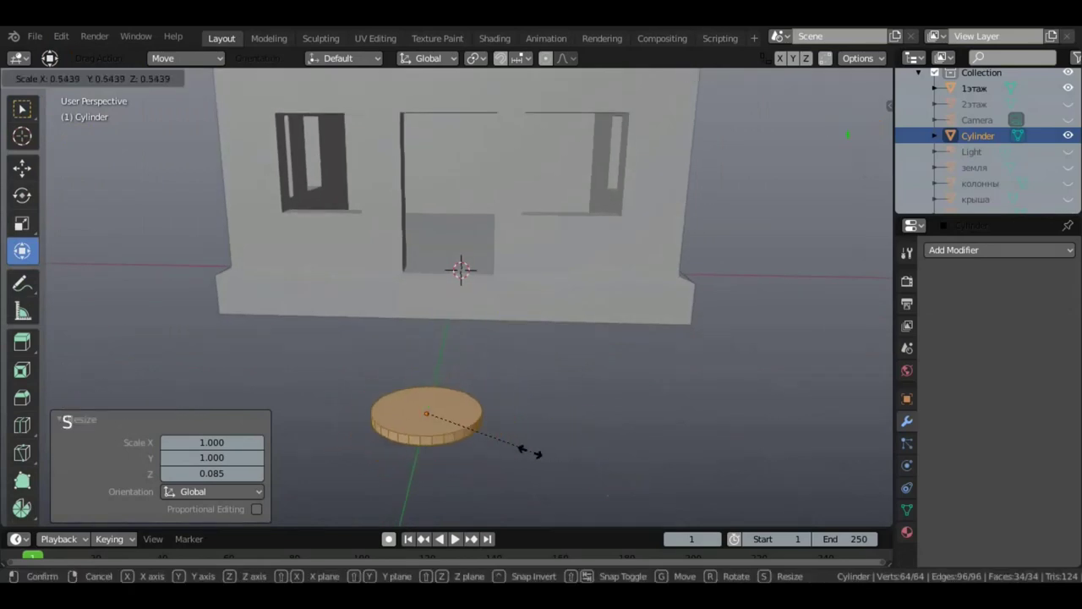
pyautogui.click(508, 441)
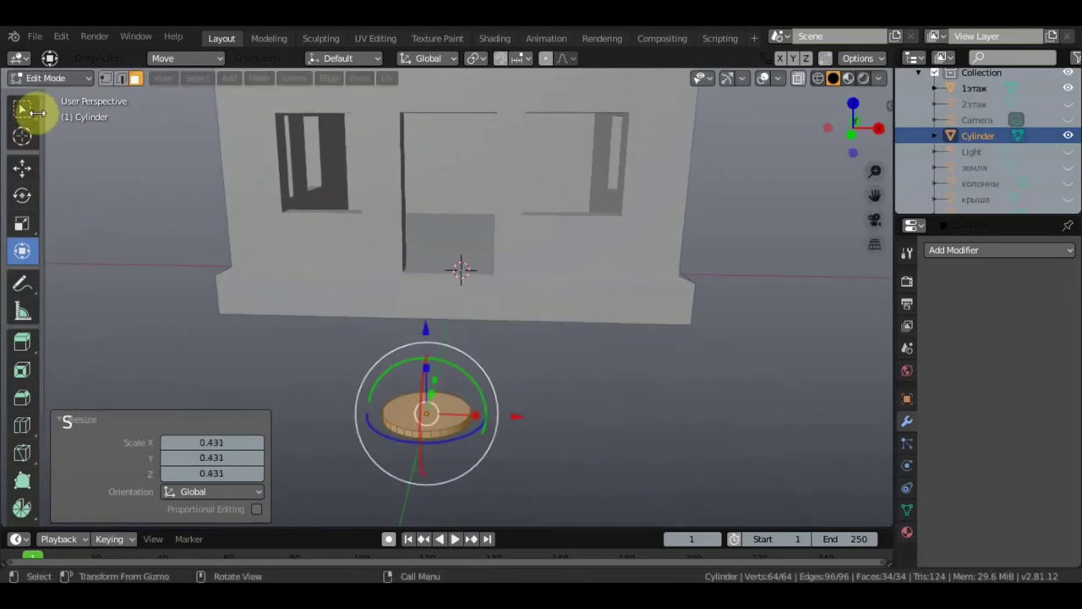
# - Select only the disc's top face and inset it by about 0.1 m
pyautogui.click(23, 109)
pyautogui.scroll(1, 433, 404)
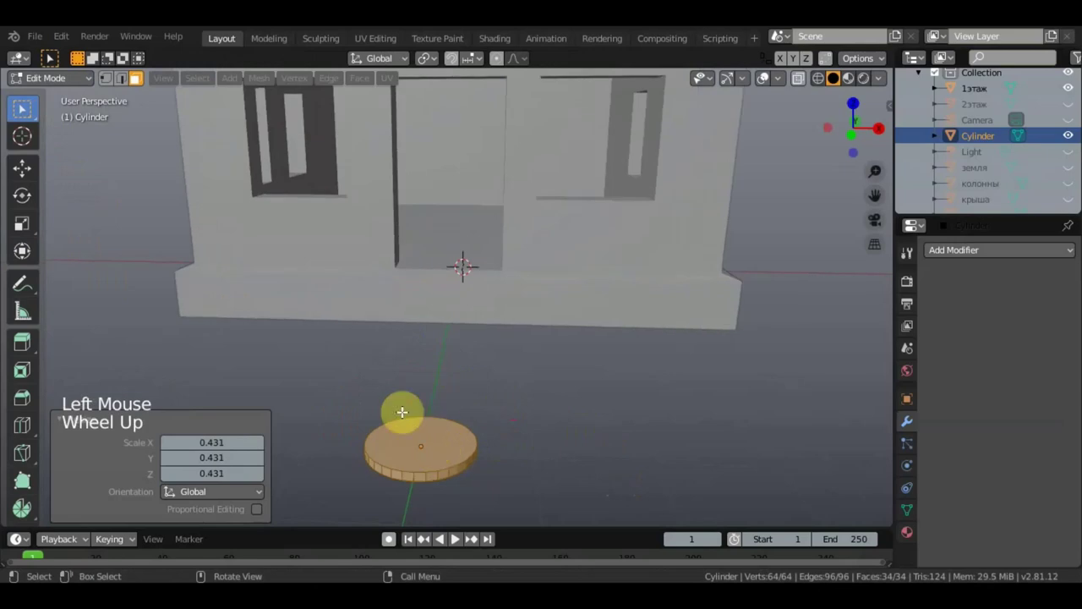
pyautogui.click(445, 446)
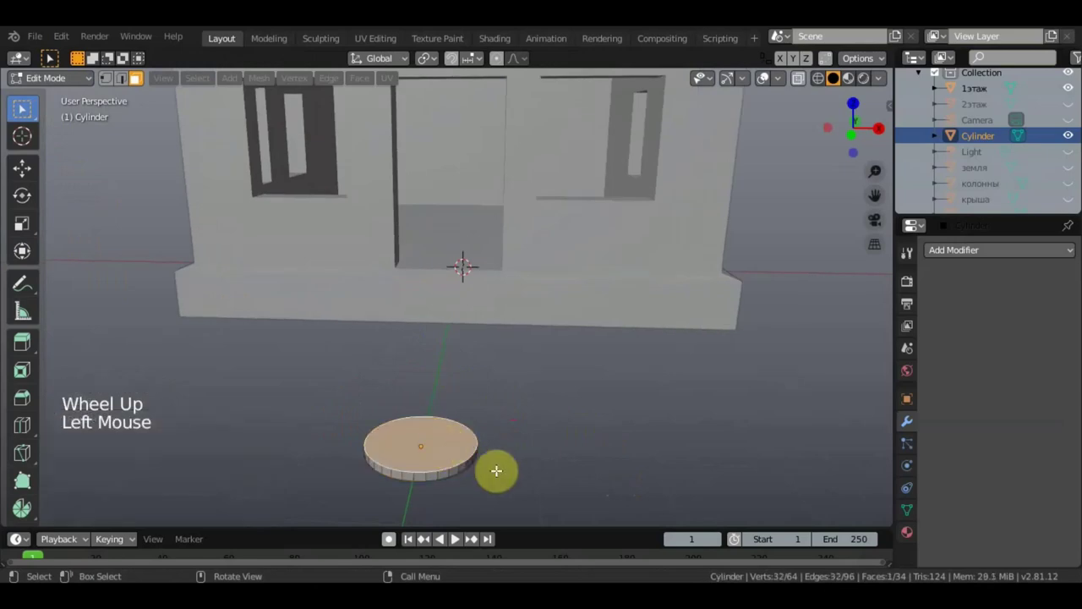
pyautogui.press('i')
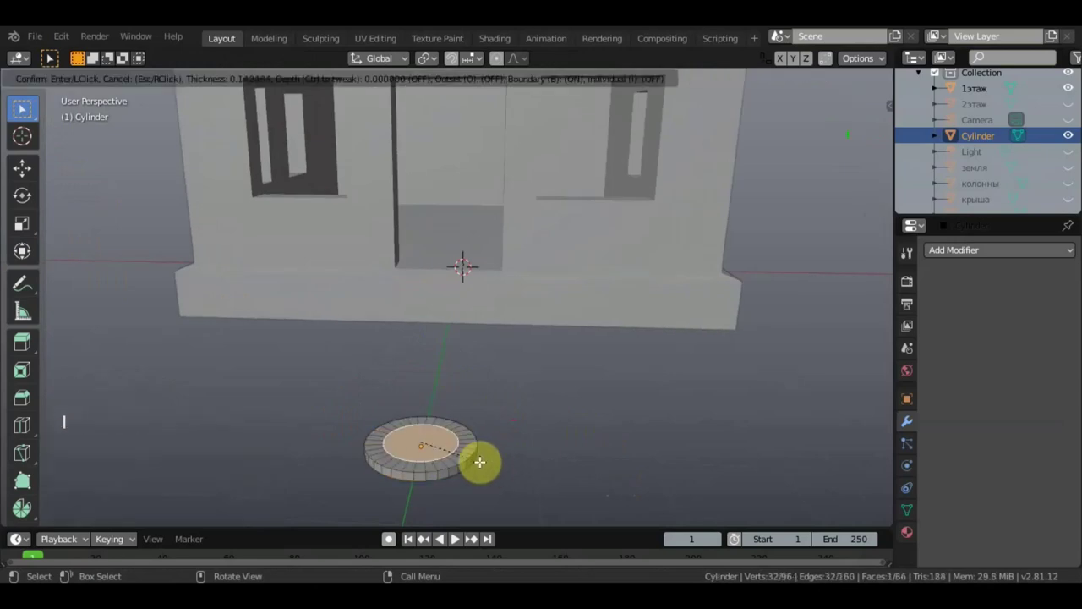
pyautogui.click(486, 463)
# - Extrude the inset face about 0.058 m upward and scale it to about 0.836 to form a sloped tier
pyautogui.moveTo(485, 461); pyautogui.dragTo(190, 292, button='middle')
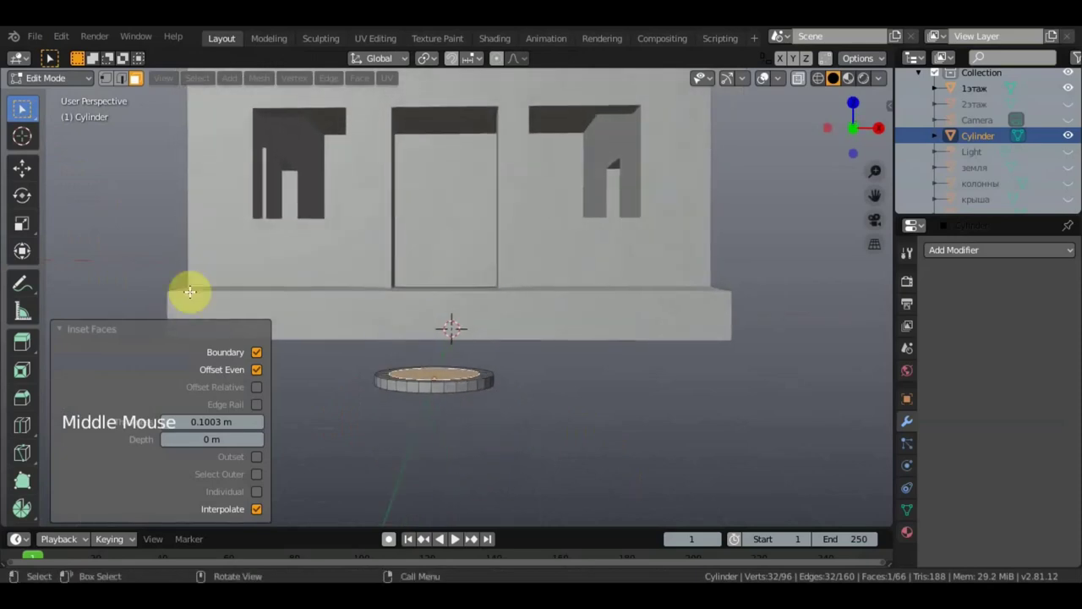
pyautogui.click(22, 172)
pyautogui.press('e')
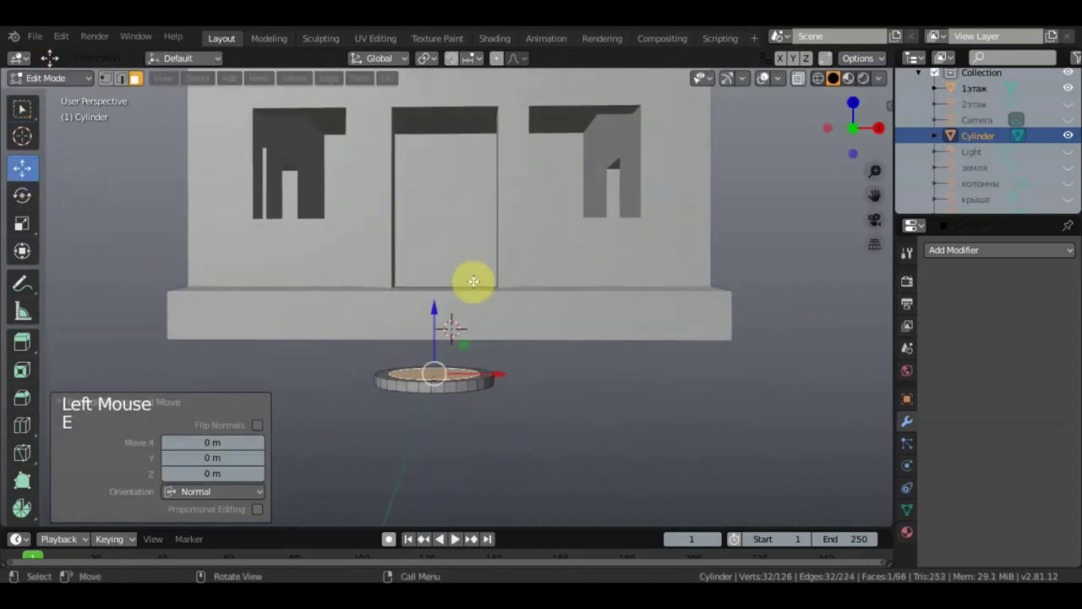
pyautogui.moveTo(436, 307); pyautogui.dragTo(427, 299)
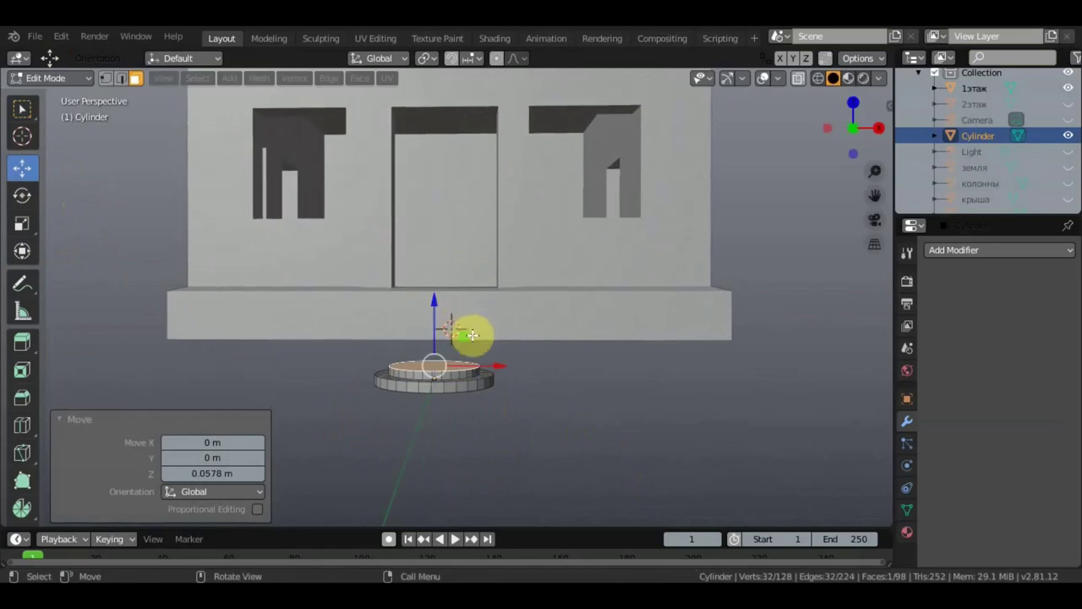
pyautogui.press('s')
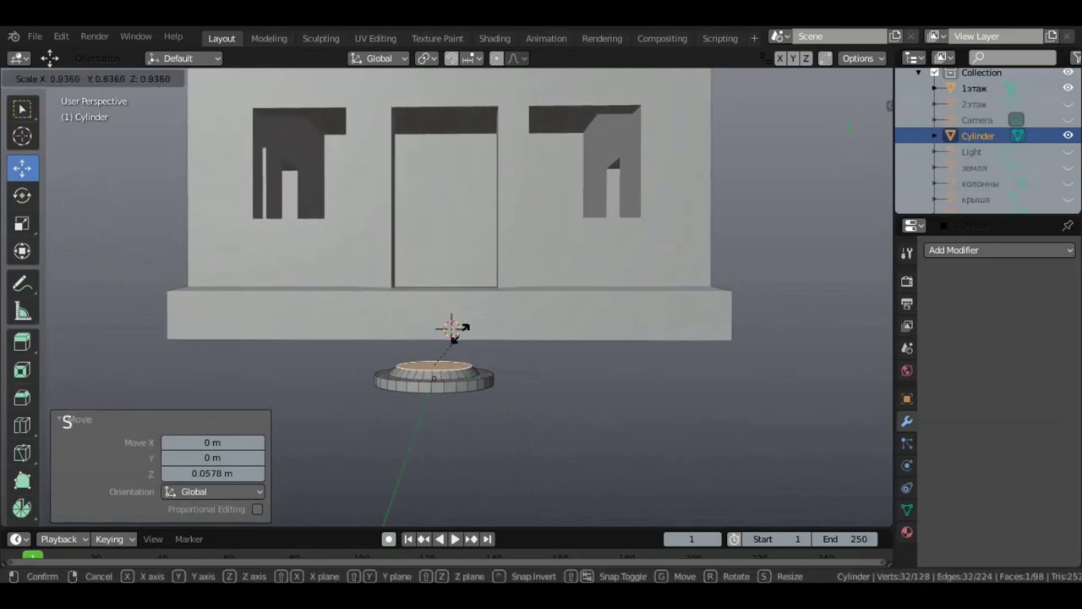
pyautogui.click(442, 319)
# - Extrude the top face another 0.052 m upward and widen it to about 1.132 to form a flared neck
pyautogui.press('e')
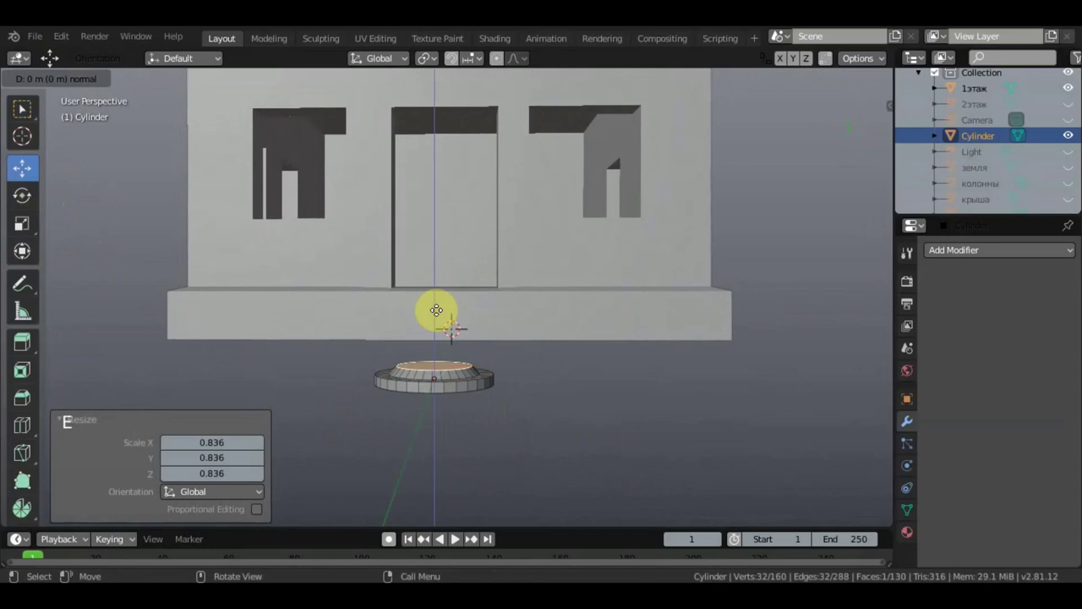
pyautogui.rightClick(435, 308)
pyautogui.moveTo(434, 301); pyautogui.dragTo(435, 296)
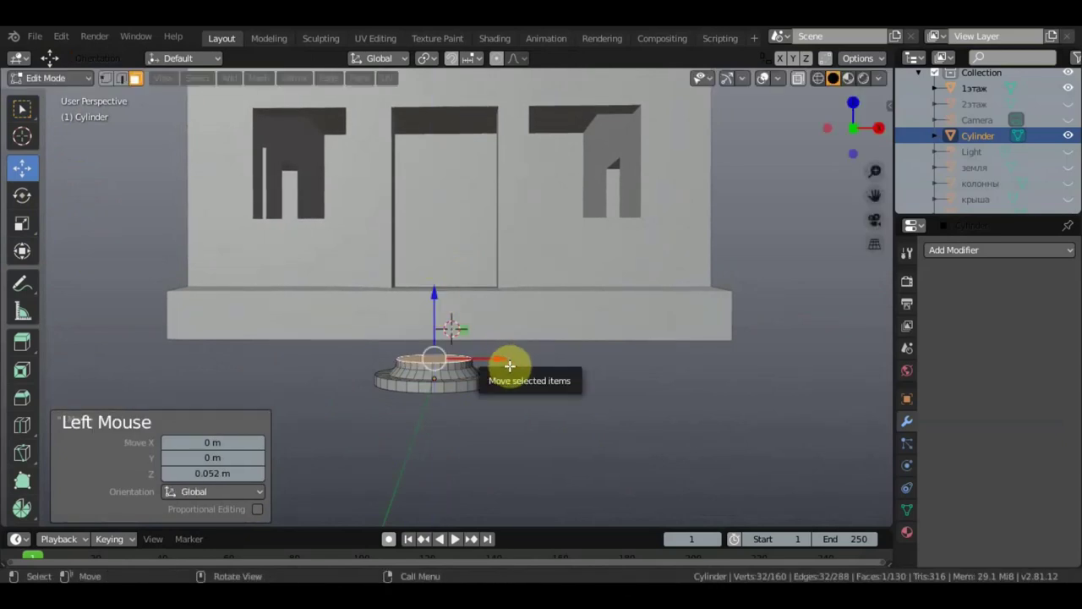
pyautogui.press('s')
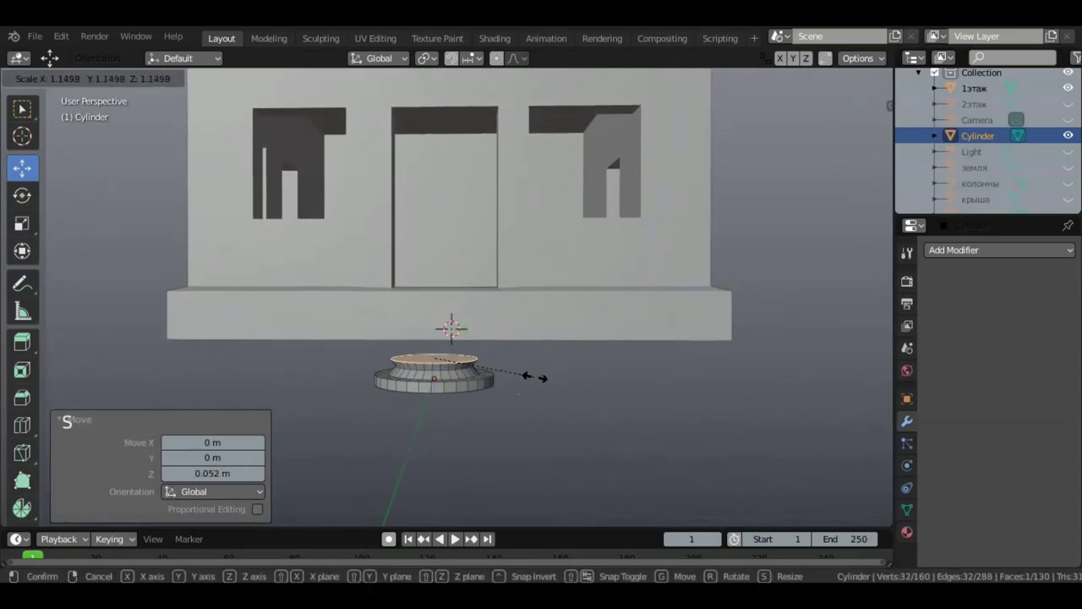
pyautogui.click(519, 370)
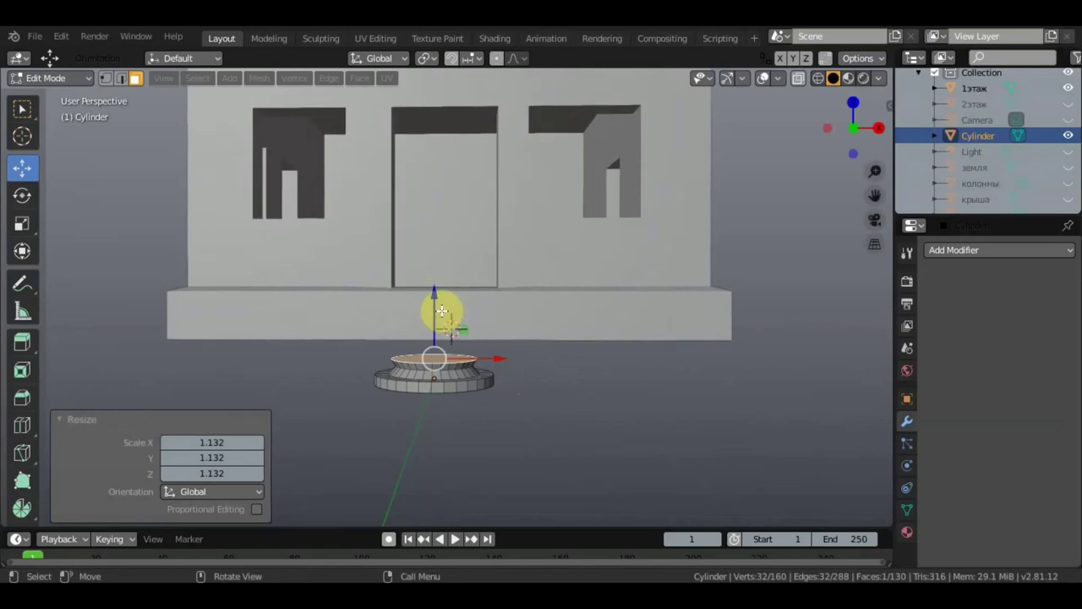
# - Extrude the flared top face about 0.069 m upward and shrink it to about 0.715
pyautogui.press('e')
pyautogui.moveTo(436, 297); pyautogui.dragTo(437, 289)
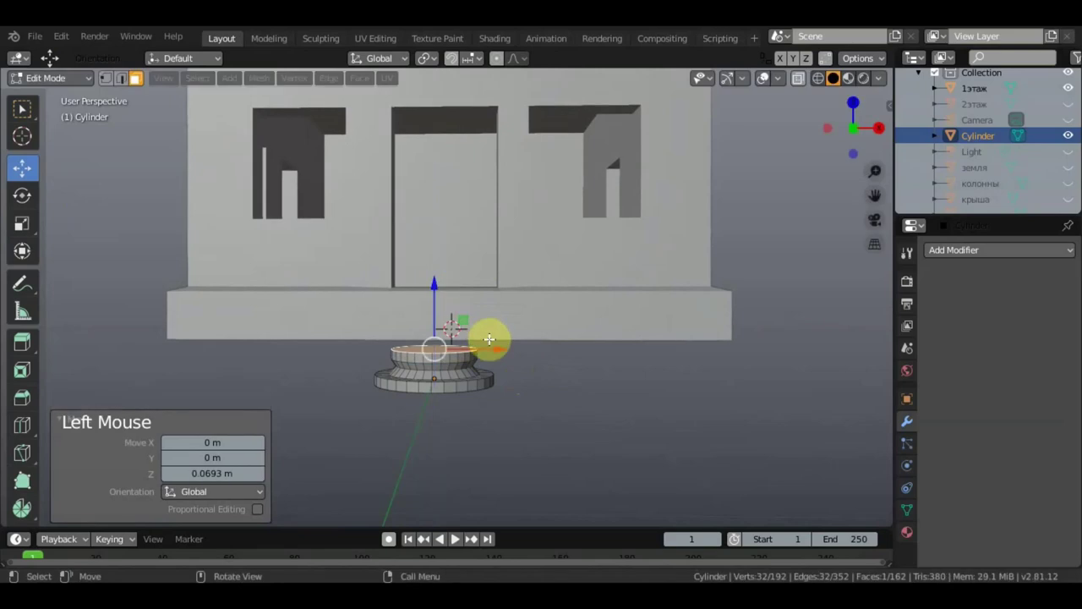
pyautogui.press('s')
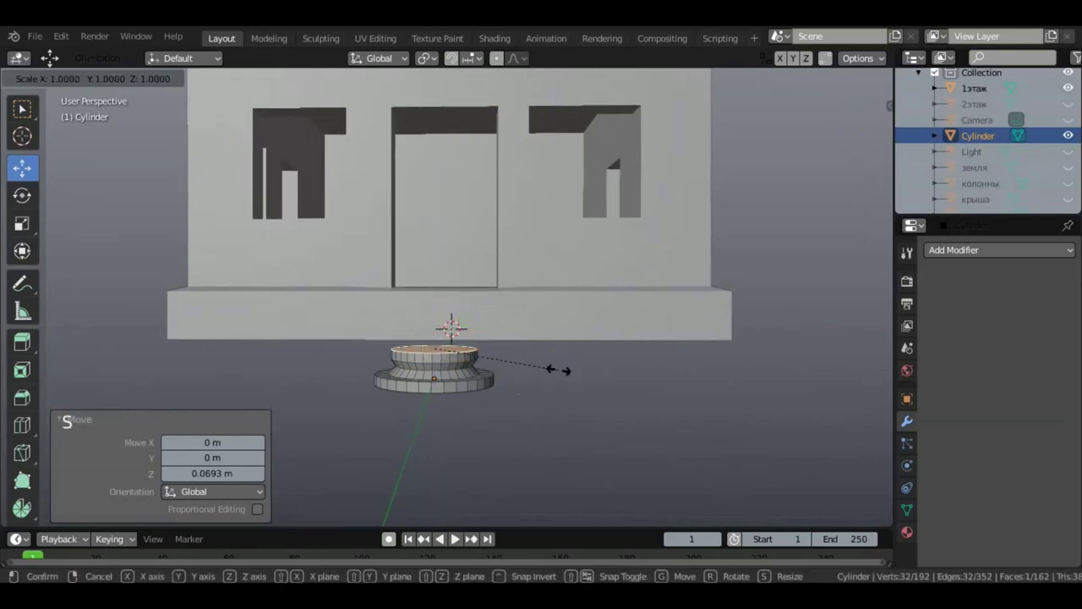
pyautogui.click(532, 358)
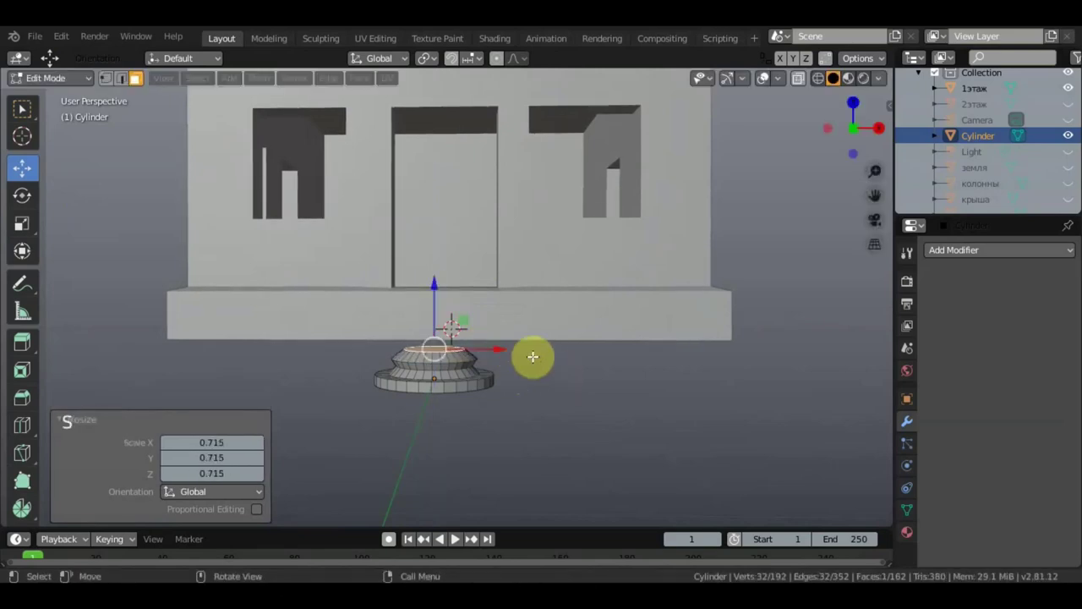
# - In front orthographic view, extrude the top face about 1.35 m upward along Z to form the tall shaft
pyautogui.moveTo(532, 357); pyautogui.dragTo(485, 319, button='middle')
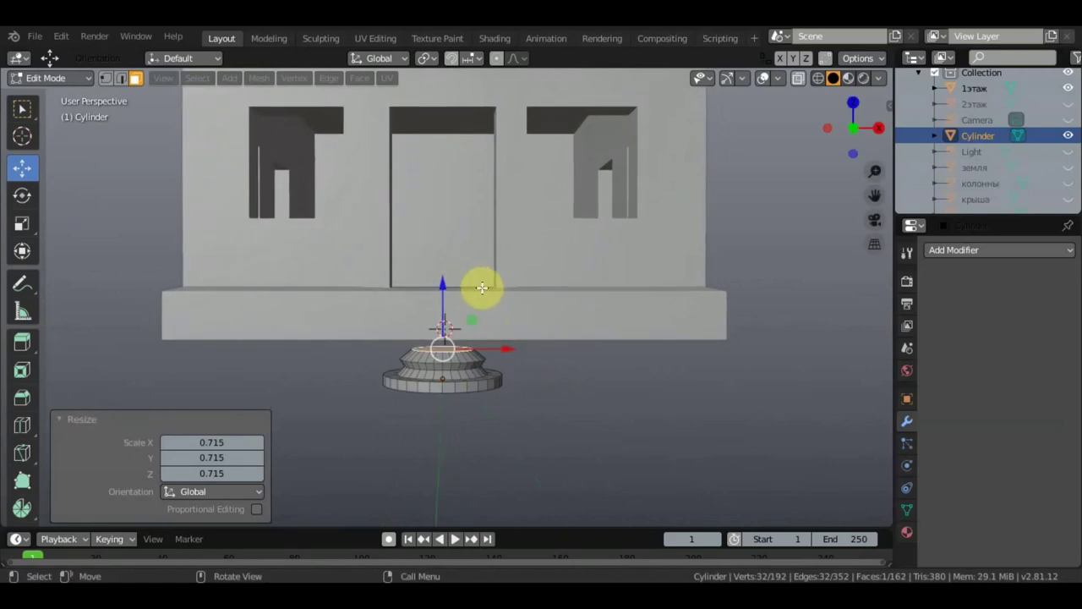
pyautogui.press('KP_1')
pyautogui.scroll(3, 442, 265)
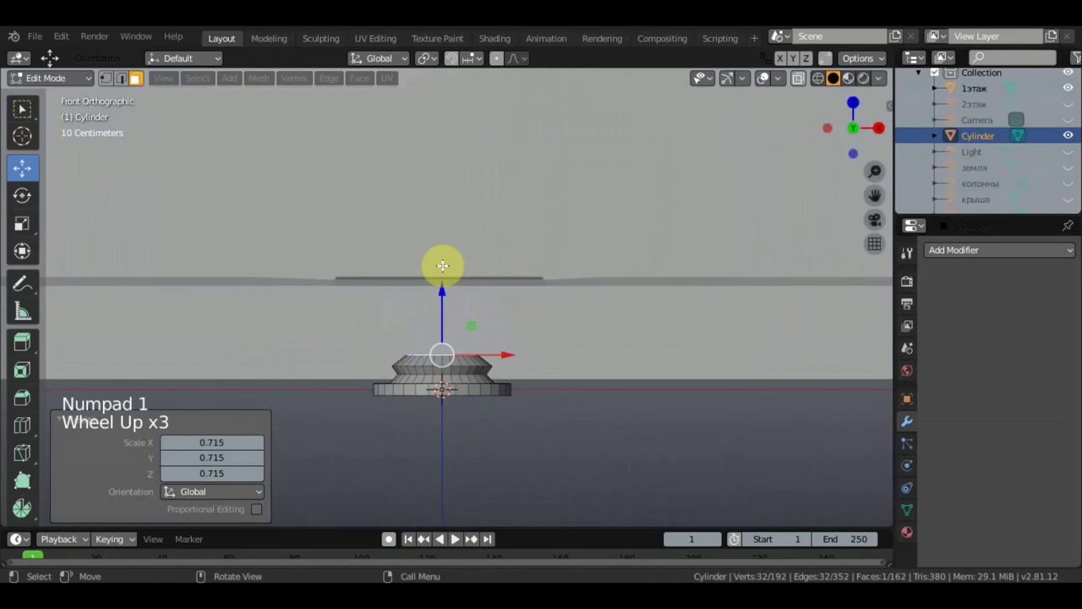
pyautogui.press('e')
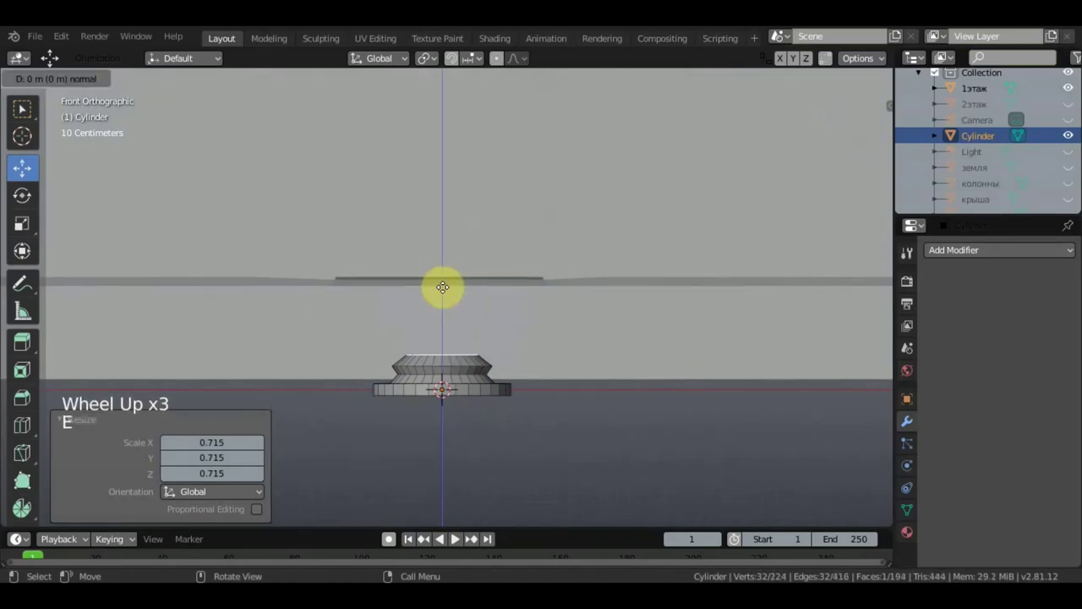
pyautogui.moveTo(443, 289); pyautogui.dragTo(423, 67)
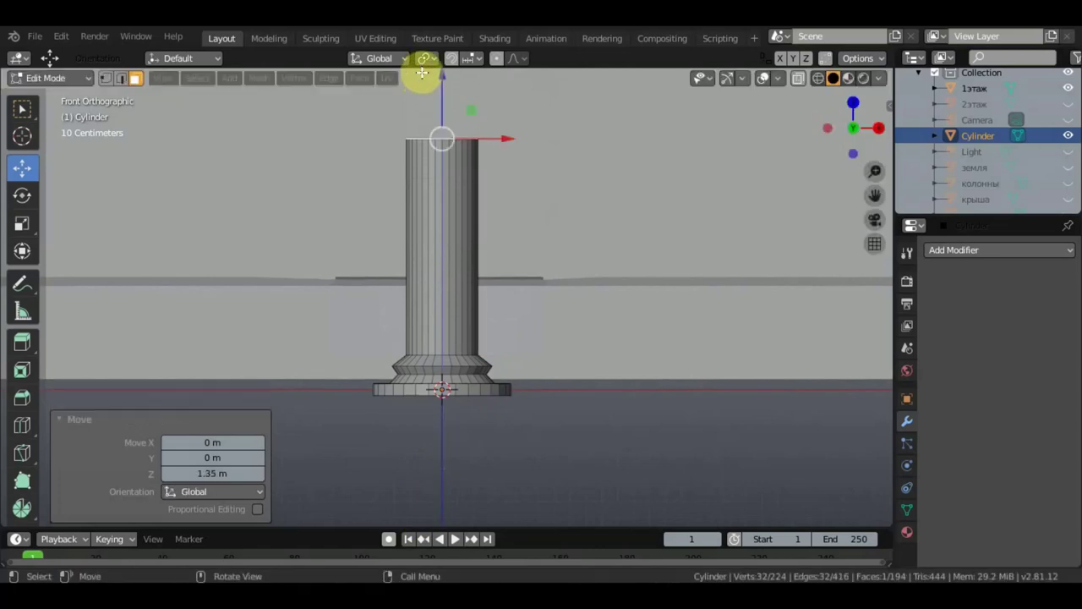
# - Taper the shaft by scaling its top face down to about 0.441
pyautogui.keyDown('shift'); pyautogui.moveTo(598, 268); pyautogui.dragTo(562, 374, button='middle'); pyautogui.keyUp('shift')
pyautogui.scroll(-3, 566, 367)
pyautogui.press('s')
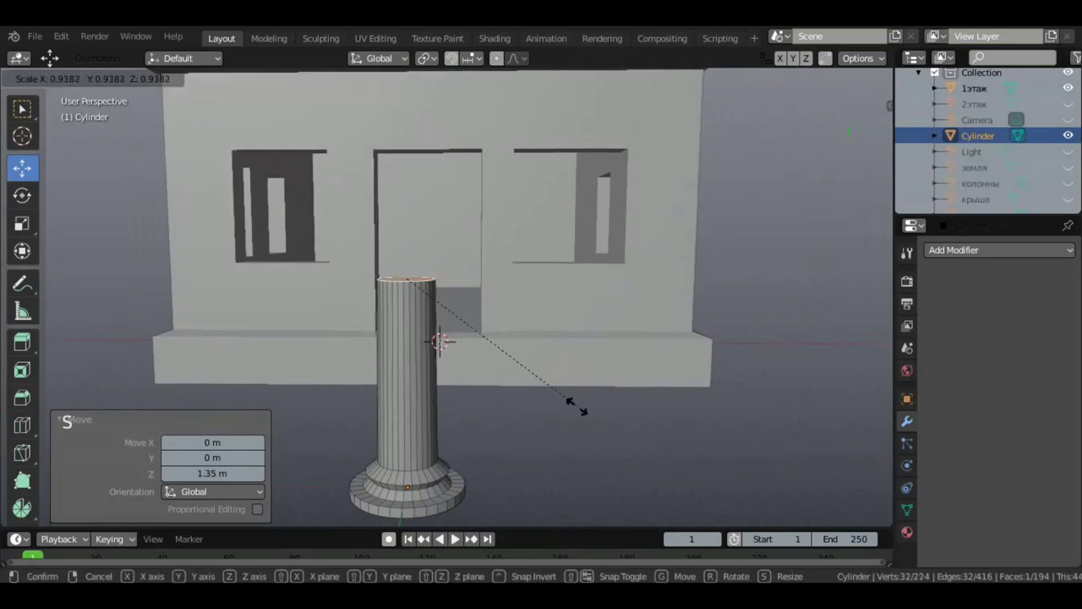
pyautogui.click(474, 356)
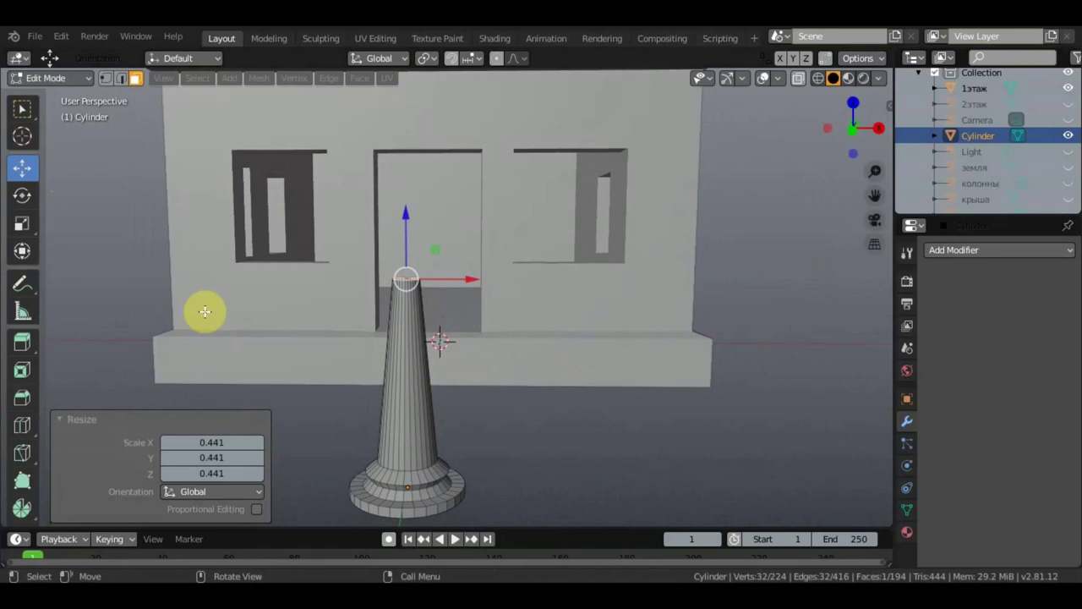
# - Add one horizontal loop cut around the middle of the tapered shaft
pyautogui.moveTo(204, 311); pyautogui.dragTo(212, 293, button='middle')
pyautogui.scroll(2, 317, 321)
pyautogui.scroll(-1, 321, 326)
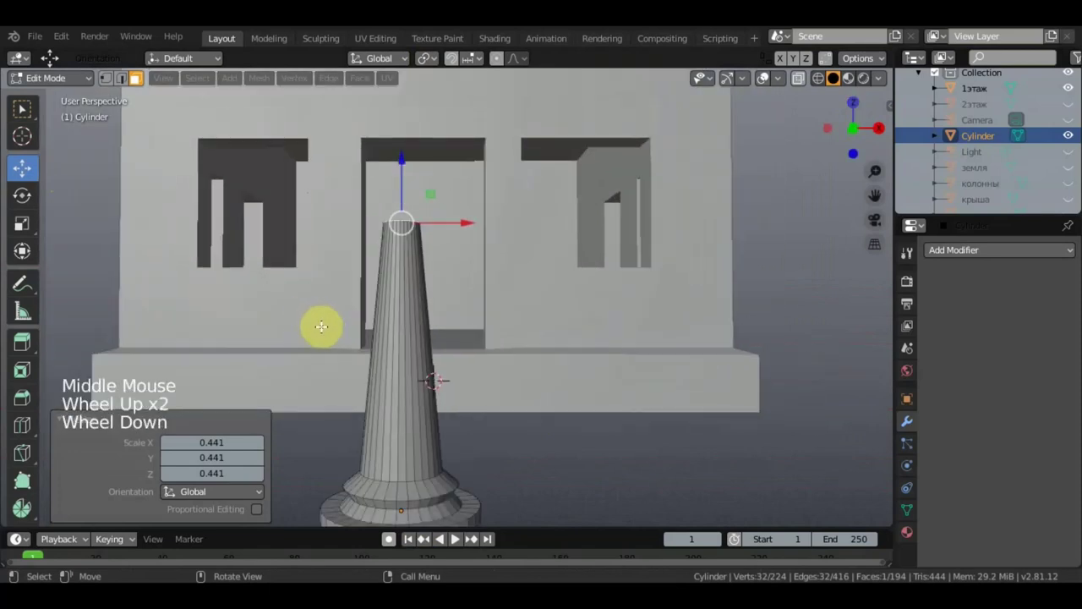
pyautogui.scroll(-1, 322, 326)
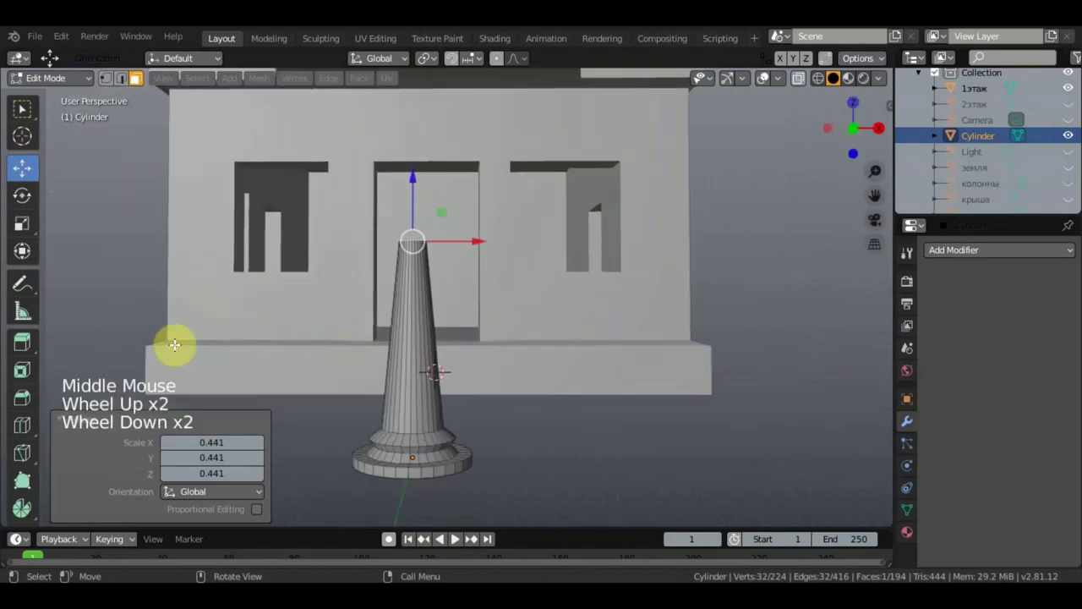
pyautogui.click(22, 427)
pyautogui.click(407, 326)
pyautogui.click(405, 332)
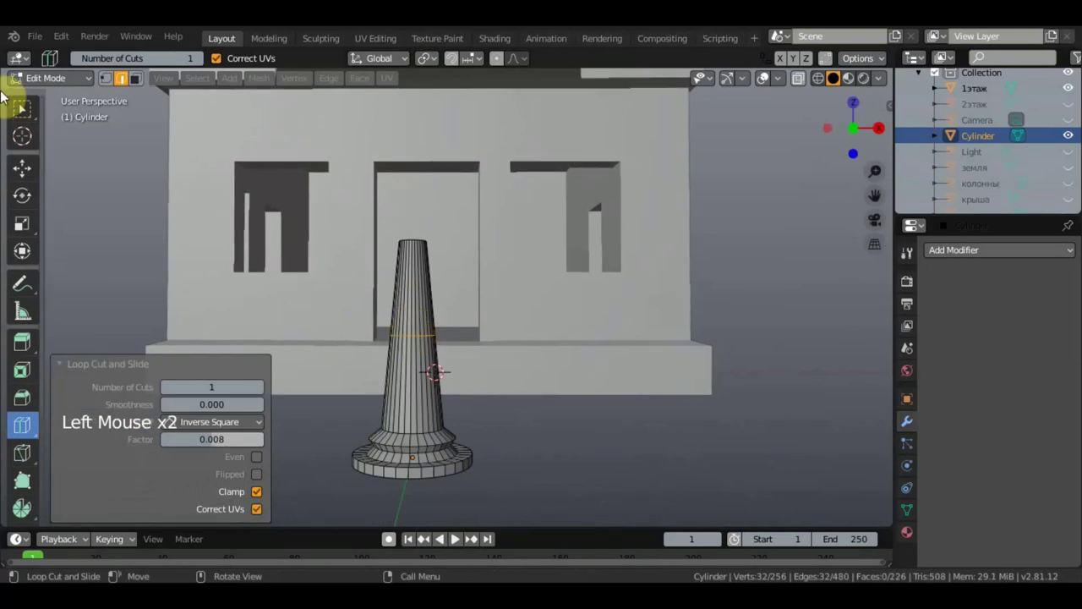
# - Narrow the shaft at the new middle edge loop by scaling the loop to about 0.676
pyautogui.click(22, 108)
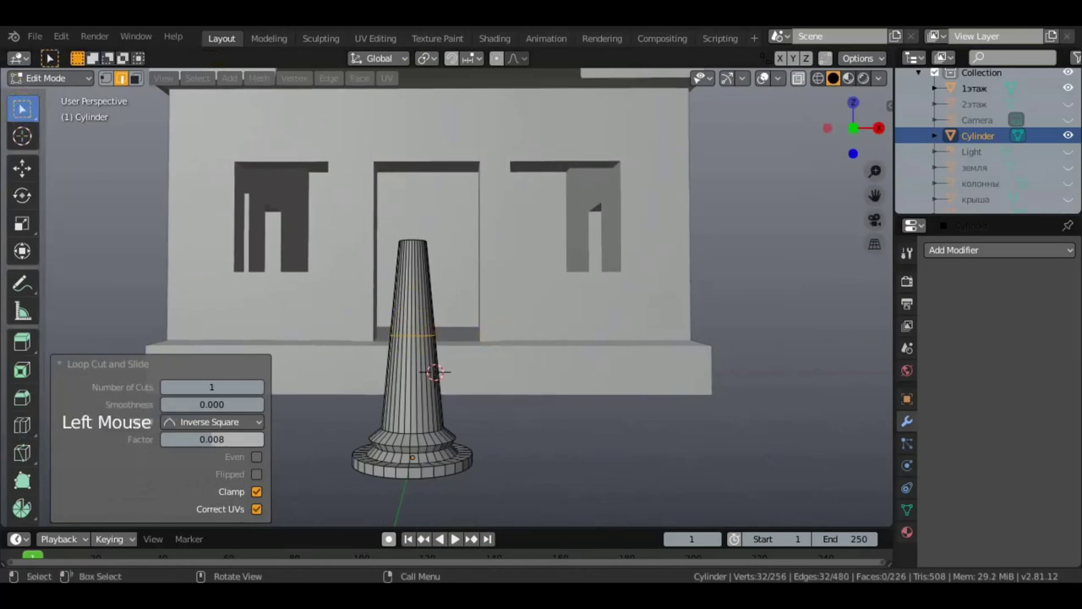
pyautogui.press('s')
pyautogui.click(482, 350)
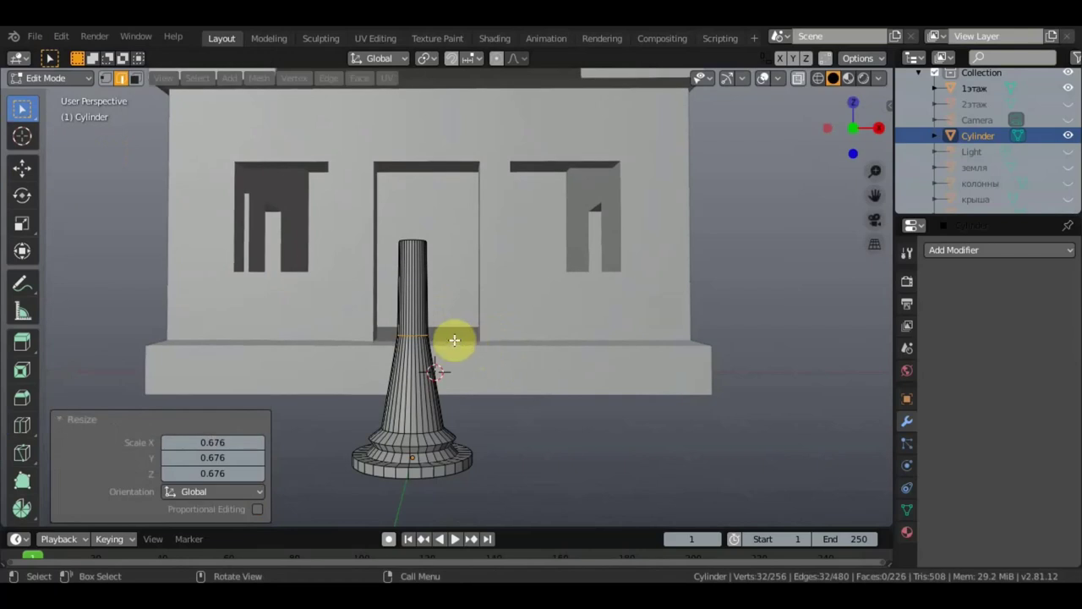
pyautogui.scroll(2, 454, 340)
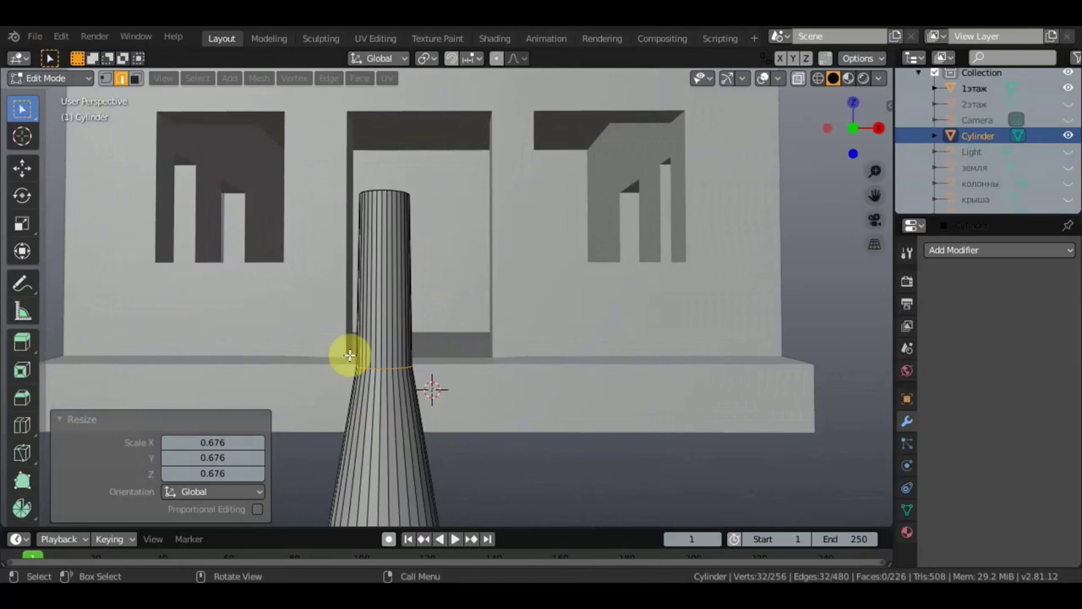
# - Add two closely spaced loop cuts at the shaft's foot just above the base and scale the upper one to about 0.723
pyautogui.scroll(-2, 454, 370)
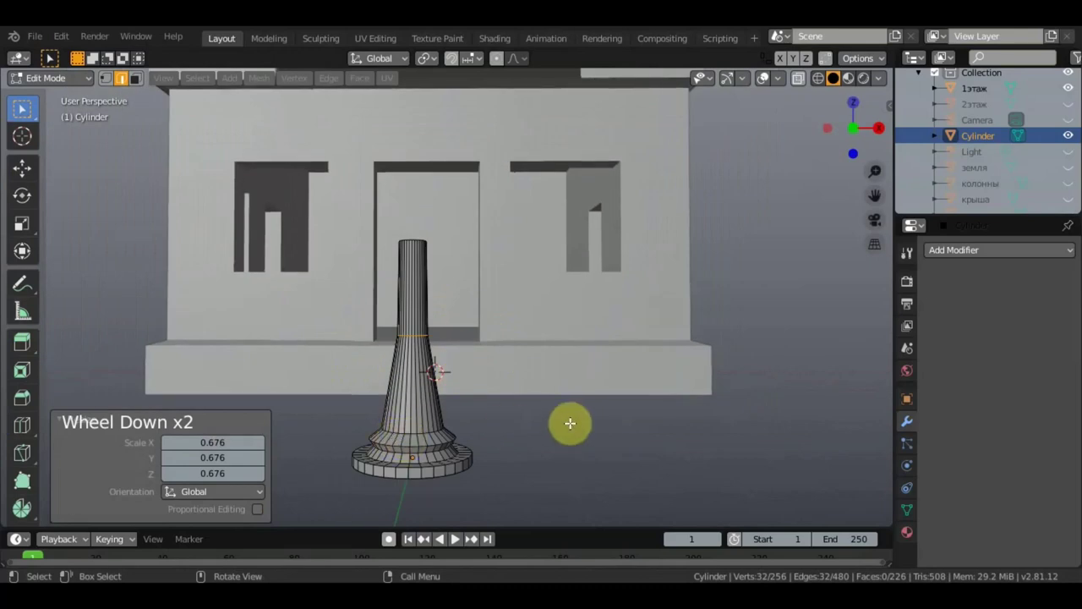
pyautogui.keyDown('shift'); pyautogui.moveTo(570, 426); pyautogui.dragTo(597, 346, button='middle'); pyautogui.keyUp('shift')
pyautogui.scroll(2, 558, 353)
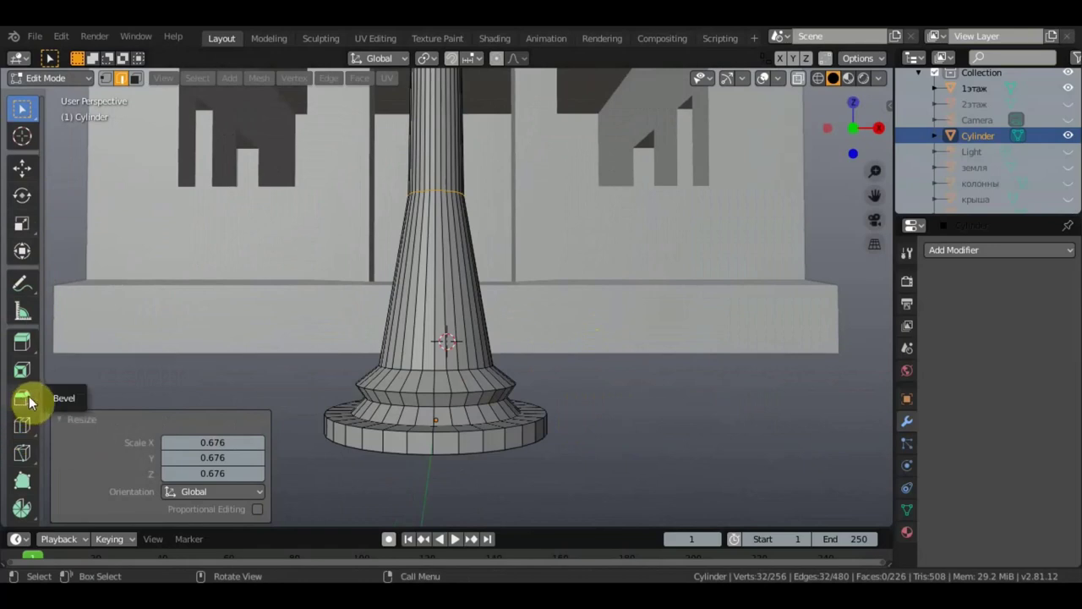
pyautogui.click(22, 428)
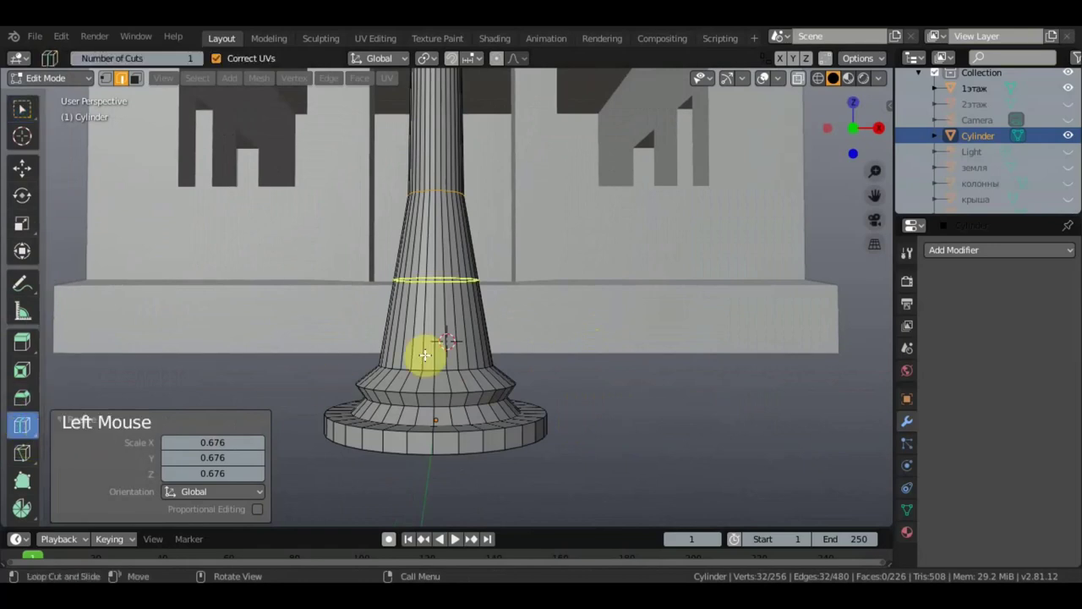
pyautogui.moveTo(424, 355); pyautogui.dragTo(421, 354)
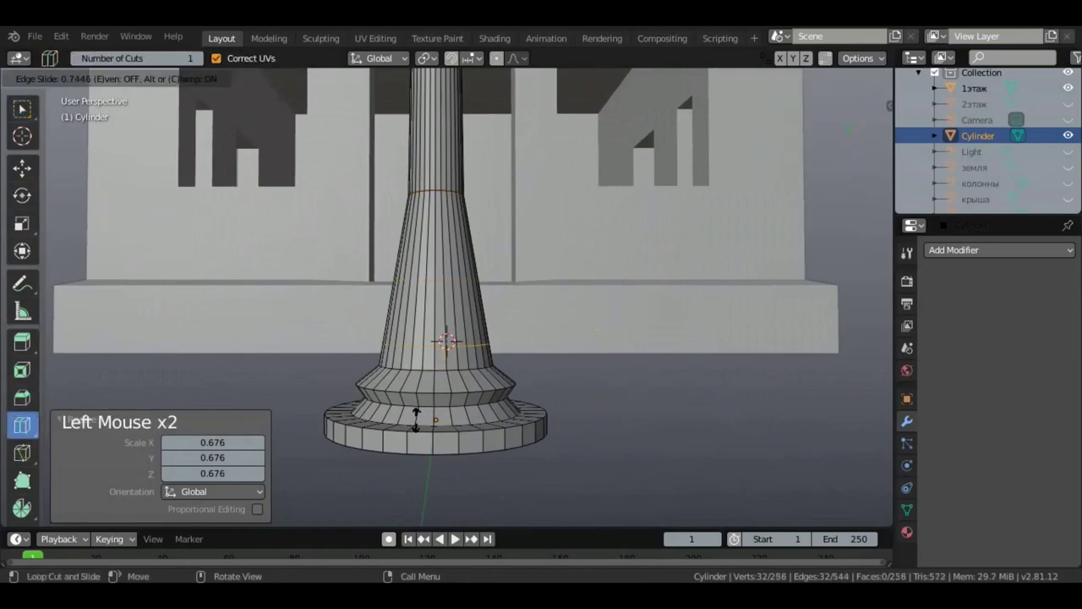
pyautogui.moveTo(416, 419); pyautogui.dragTo(418, 433)
pyautogui.moveTo(423, 326); pyautogui.dragTo(423, 337)
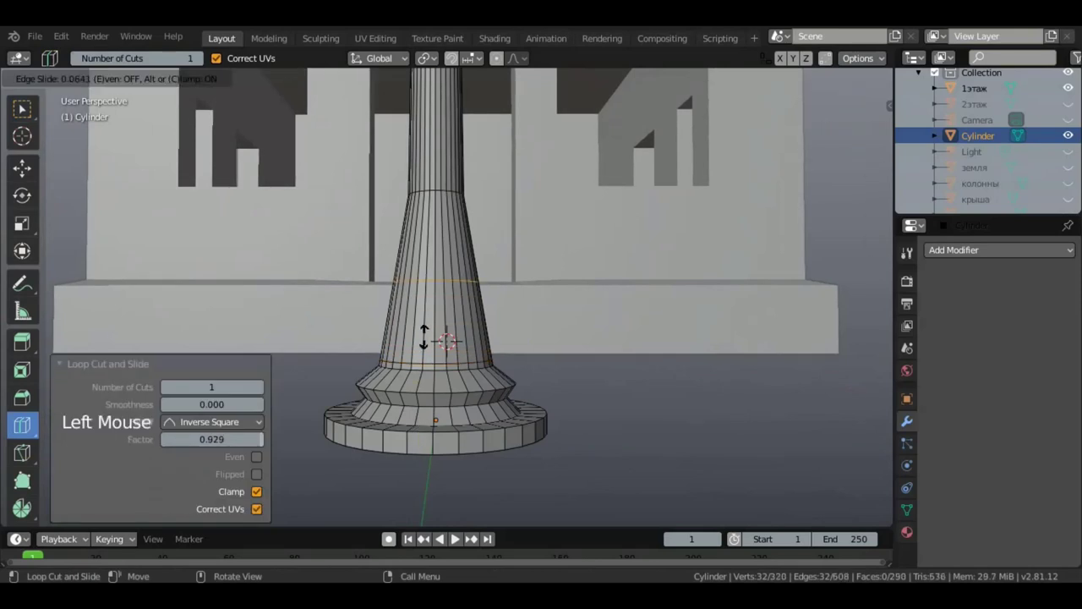
pyautogui.click(421, 412)
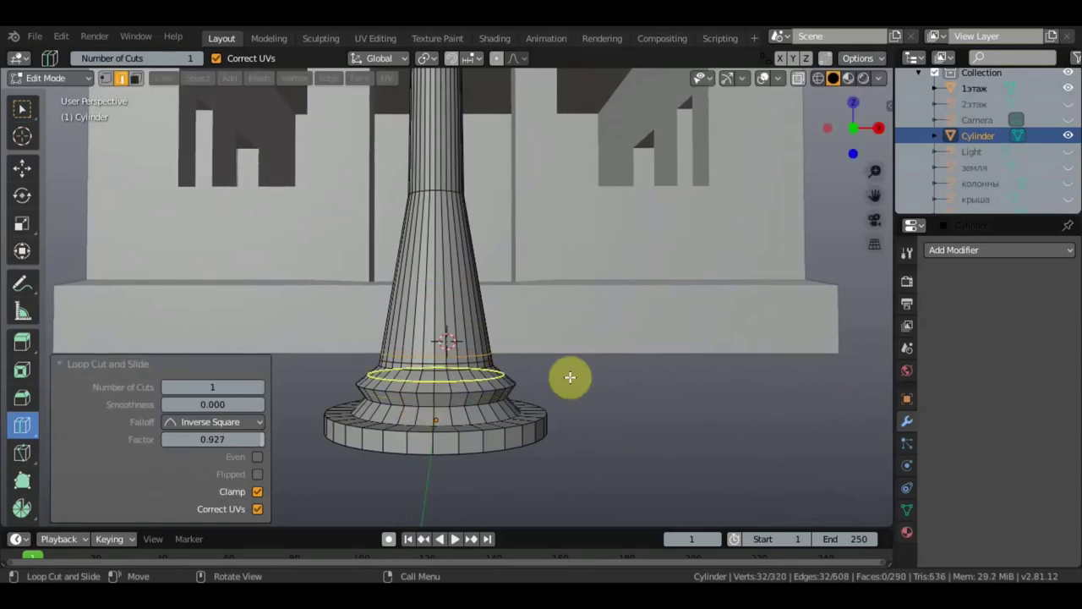
pyautogui.click(21, 108)
pyautogui.press('s')
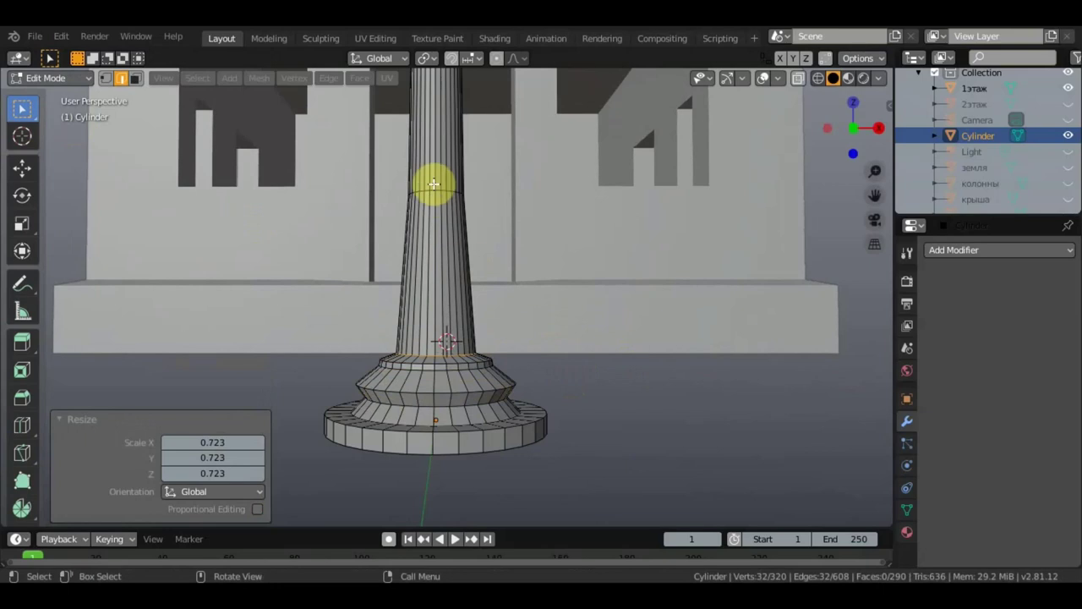
# - Widen the shaft's middle edge loop by scaling it to about 2.027
pyautogui.click(433, 188)
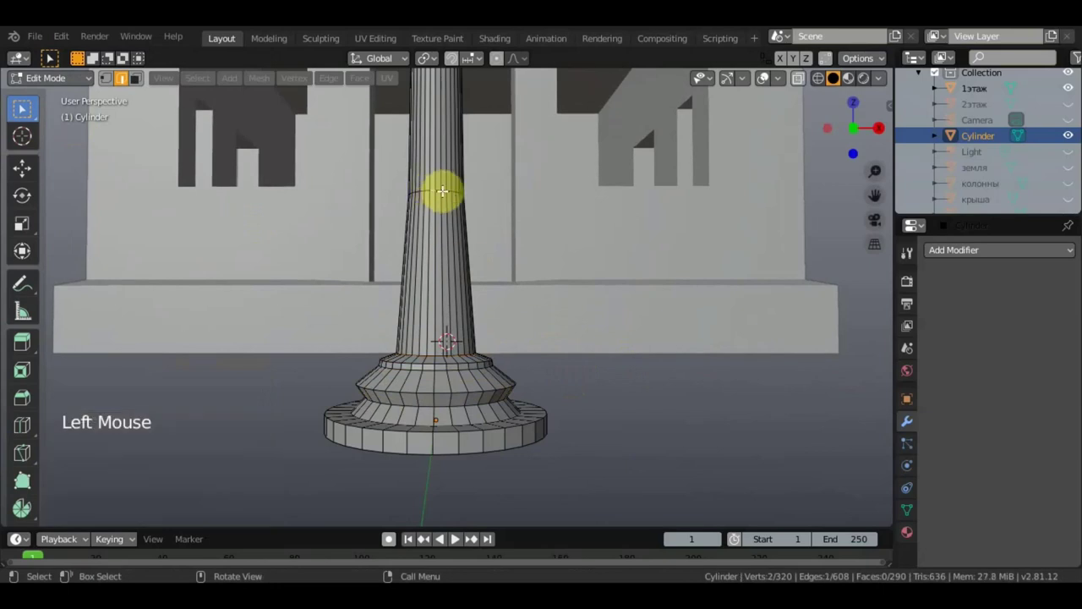
pyautogui.keyDown('alt'); pyautogui.keyDown('shift'); pyautogui.click(432, 191); pyautogui.keyUp('shift'); pyautogui.keyUp('alt')
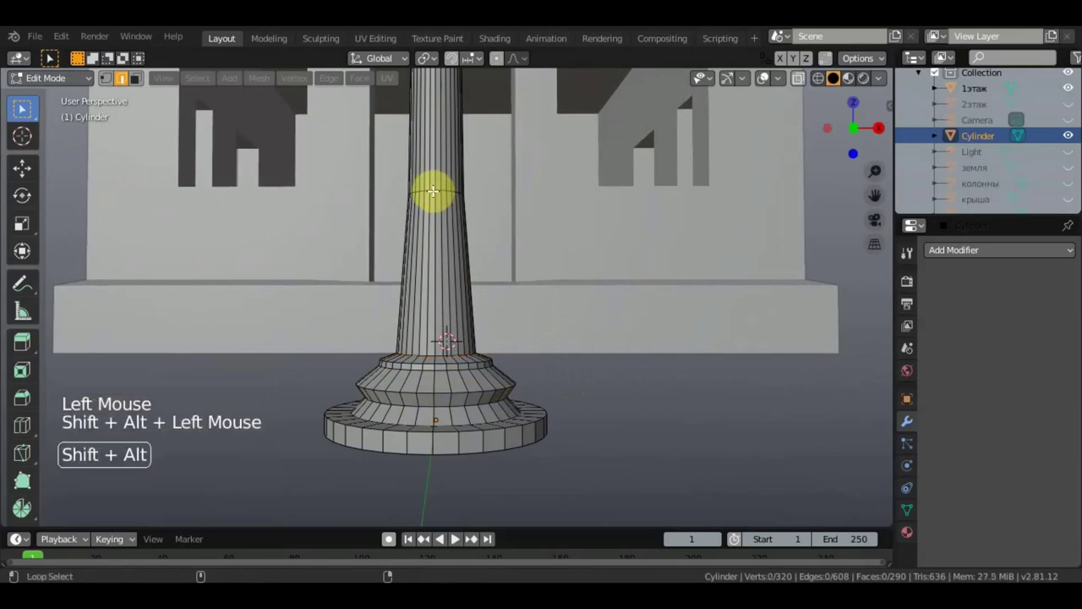
pyautogui.keyDown('alt'); pyautogui.keyDown('shift'); pyautogui.click(433, 191); pyautogui.keyUp('shift'); pyautogui.keyUp('alt')
pyautogui.press('s')
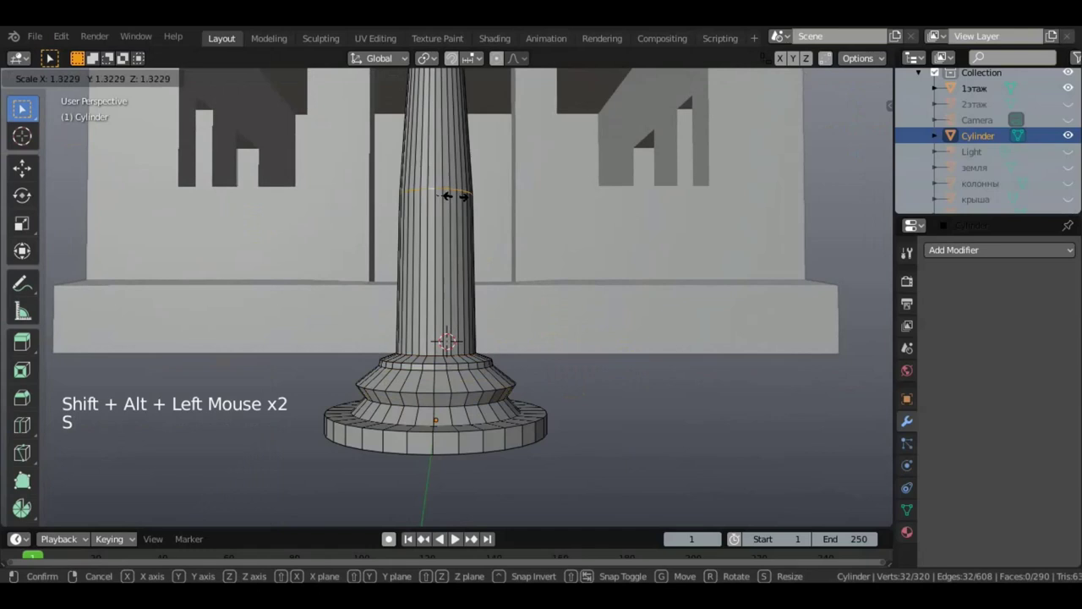
pyautogui.click(457, 196)
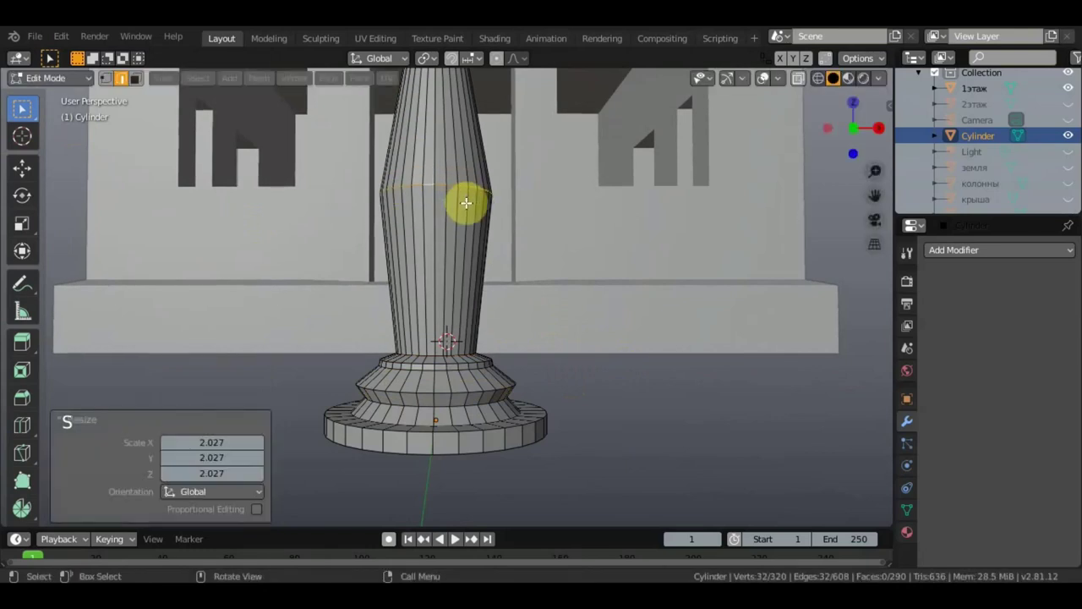
# - Add one loop cut midway between the shaft's wide middle loop and the base, and scale it to about 1.116
pyautogui.scroll(-2, 459, 198)
pyautogui.moveTo(459, 197); pyautogui.dragTo(452, 231, button='middle')
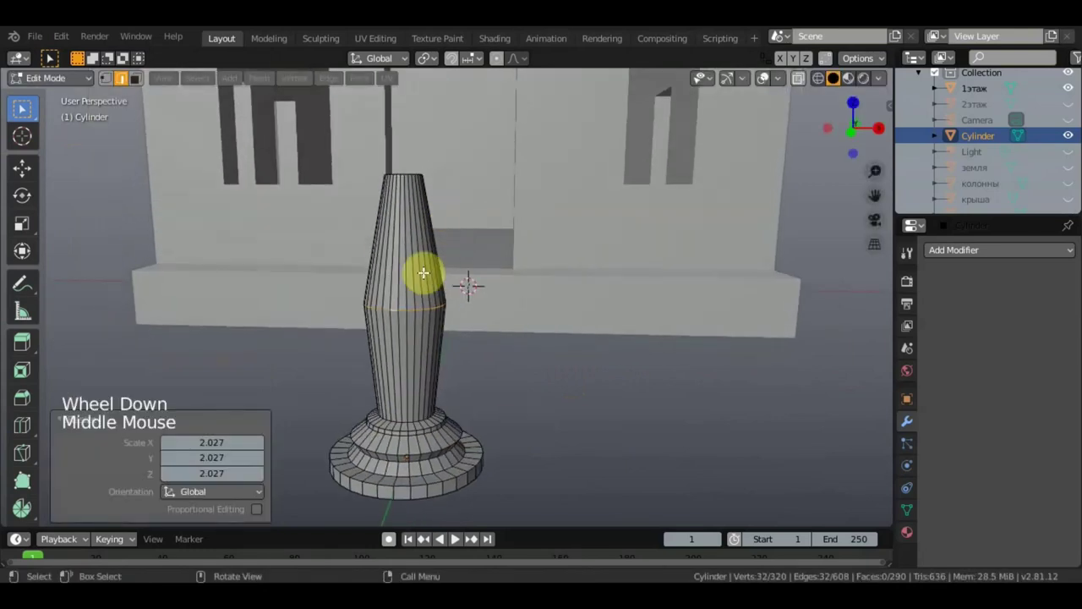
pyautogui.moveTo(341, 215); pyautogui.dragTo(308, 204, button='middle')
pyautogui.moveTo(176, 234); pyautogui.dragTo(271, 254, button='middle')
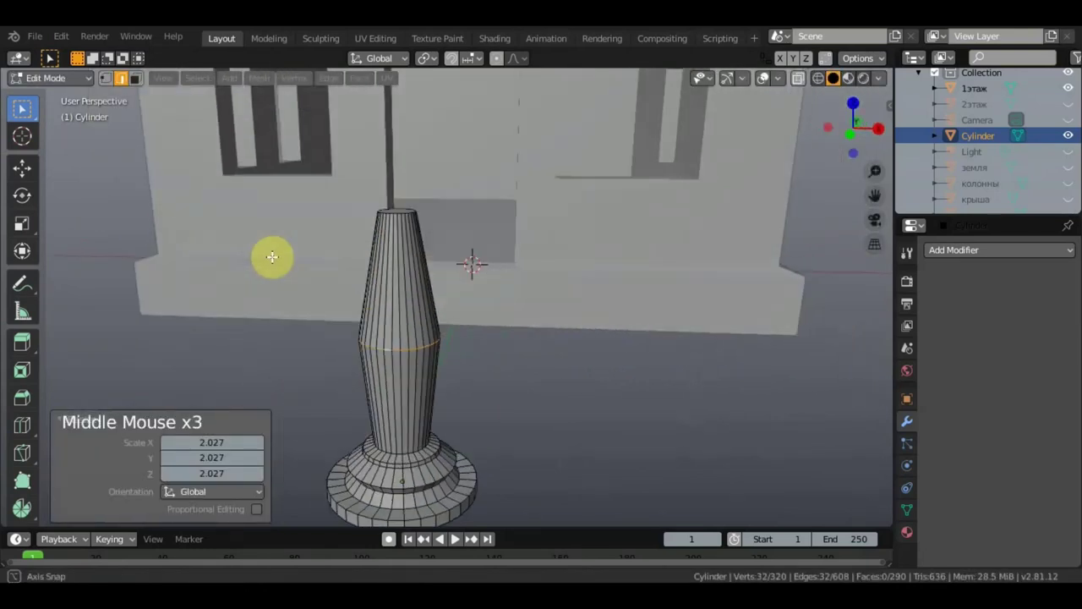
pyautogui.moveTo(405, 265); pyautogui.dragTo(431, 265, button='middle')
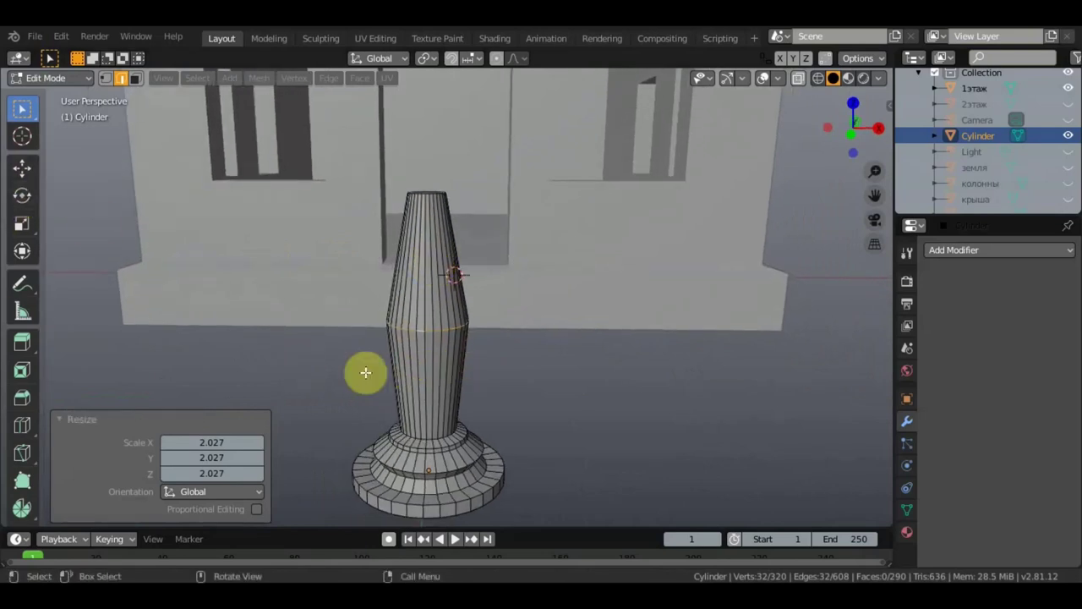
pyautogui.click(25, 423)
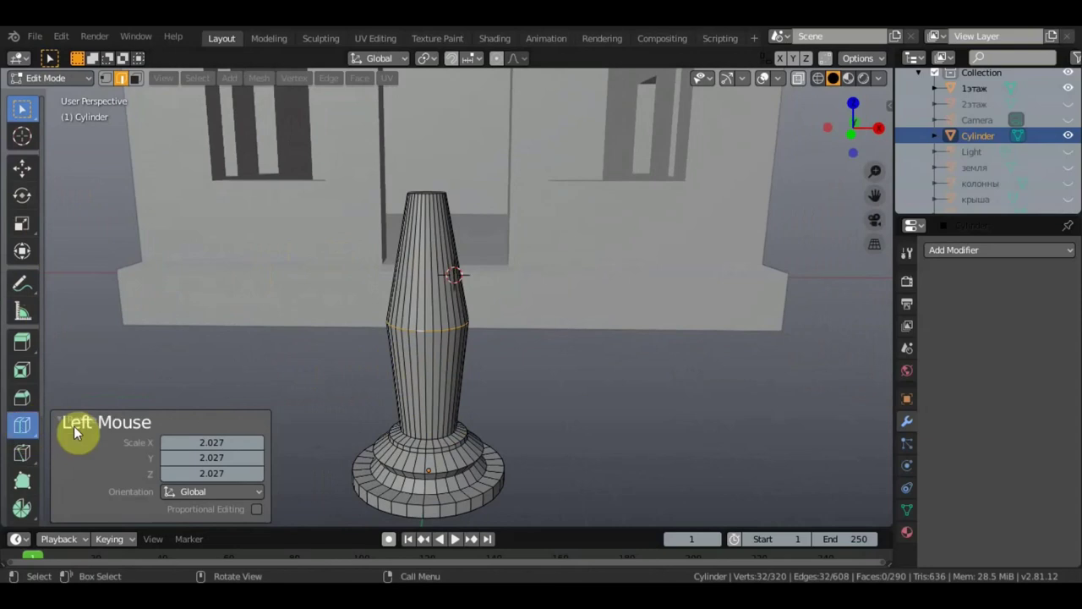
pyautogui.click(439, 379)
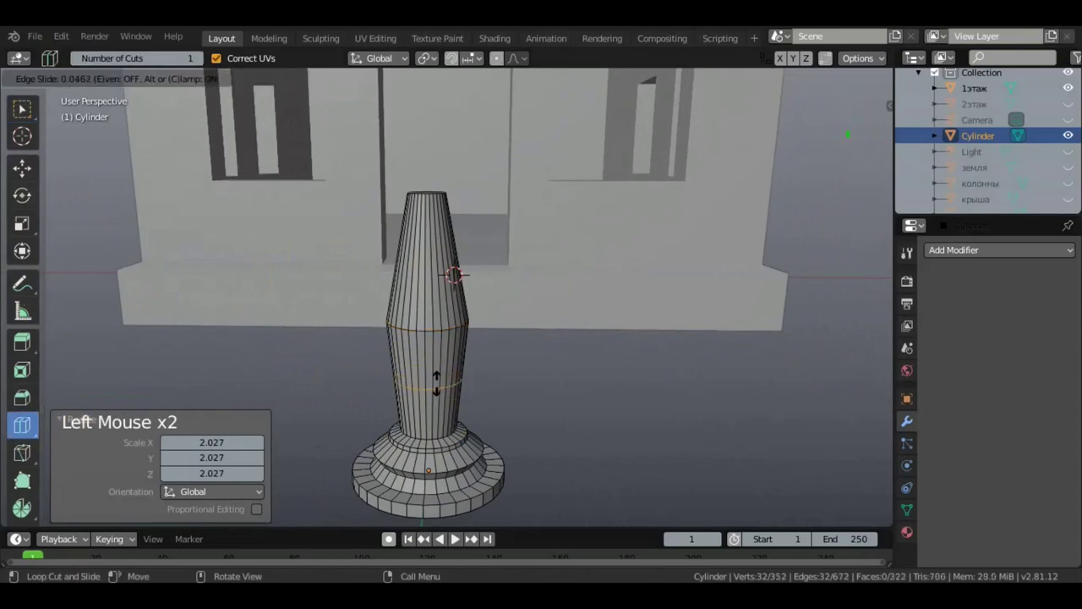
pyautogui.click(436, 382)
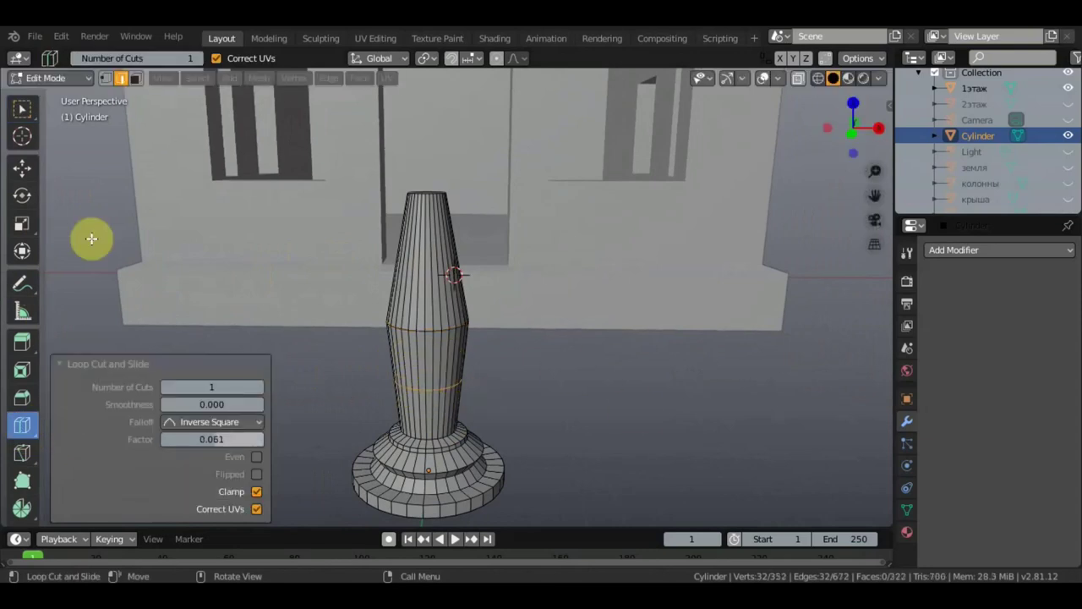
pyautogui.click(26, 112)
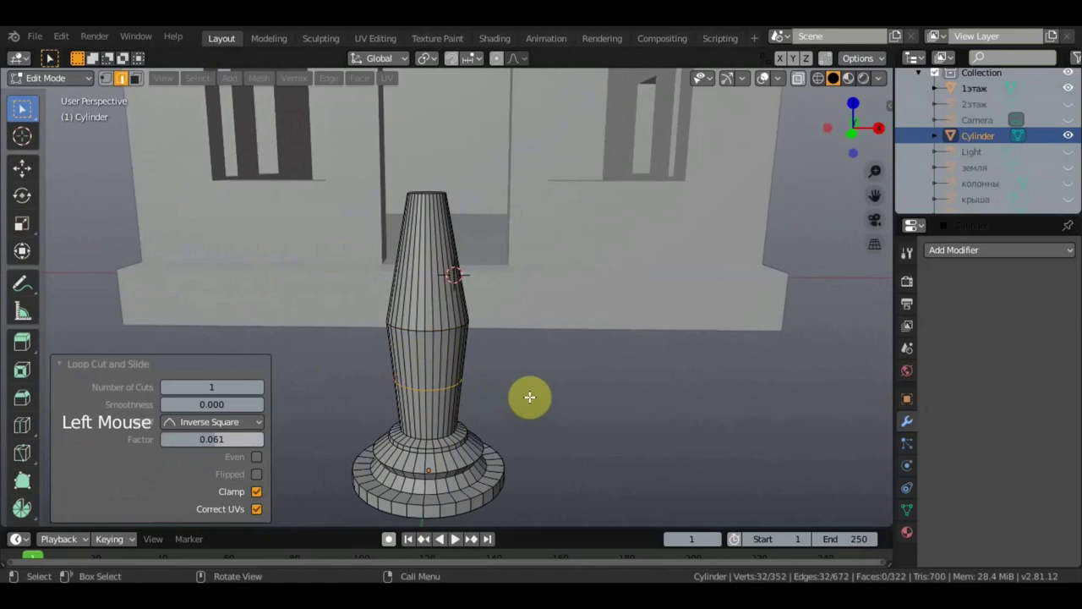
pyautogui.press('s')
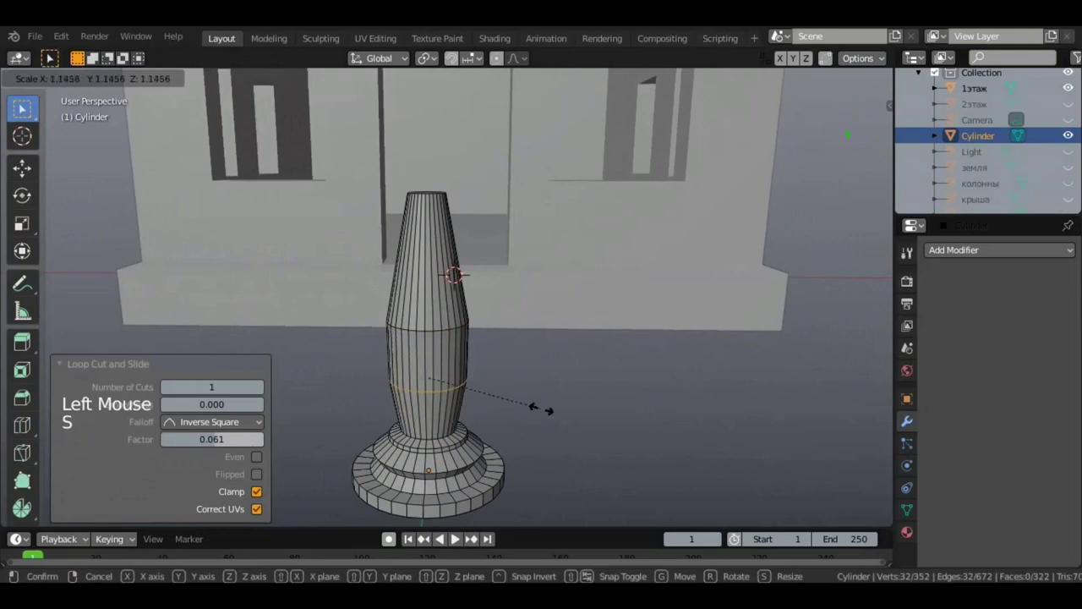
pyautogui.click(539, 410)
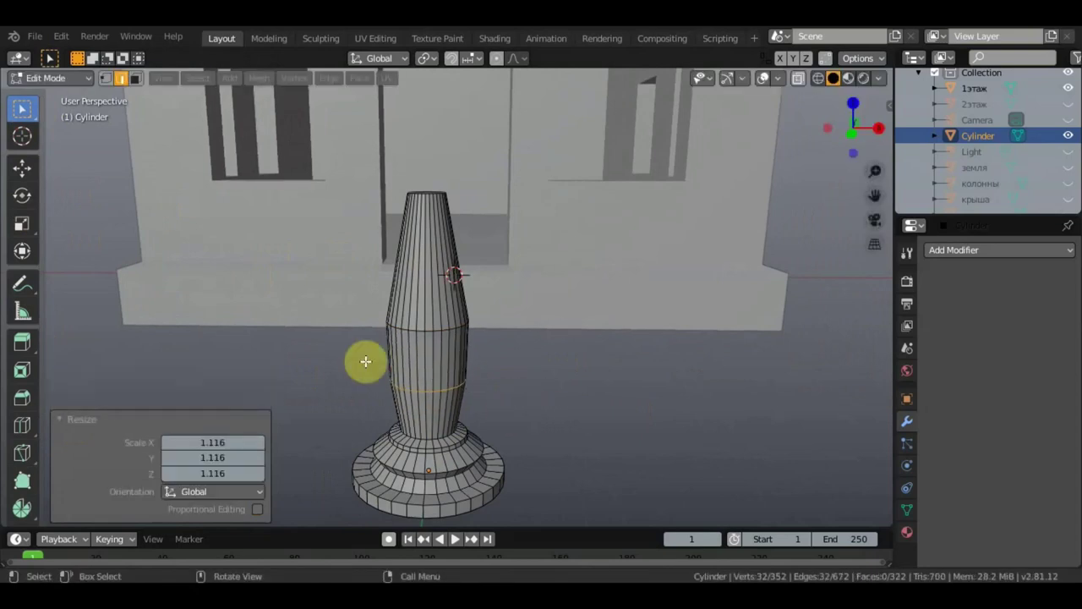
# - Raise the newest loop about 0.0914 m along Z and scale it to about 1.061 to round the shaft's belly
pyautogui.moveTo(541, 348); pyautogui.dragTo(249, 273, button='middle')
pyautogui.click(22, 168)
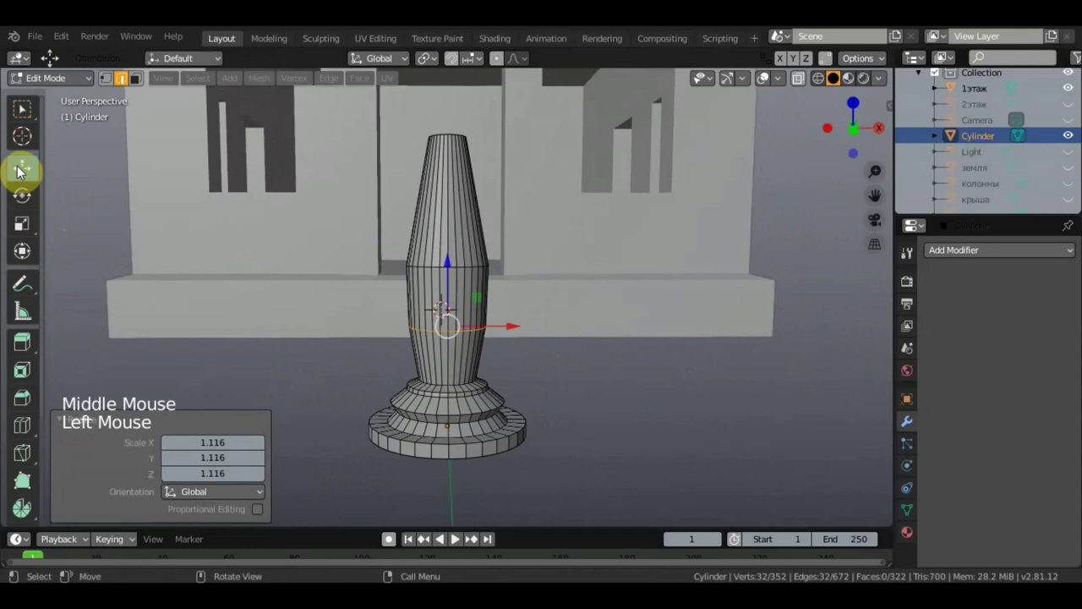
pyautogui.moveTo(455, 260); pyautogui.dragTo(446, 245)
pyautogui.press('s')
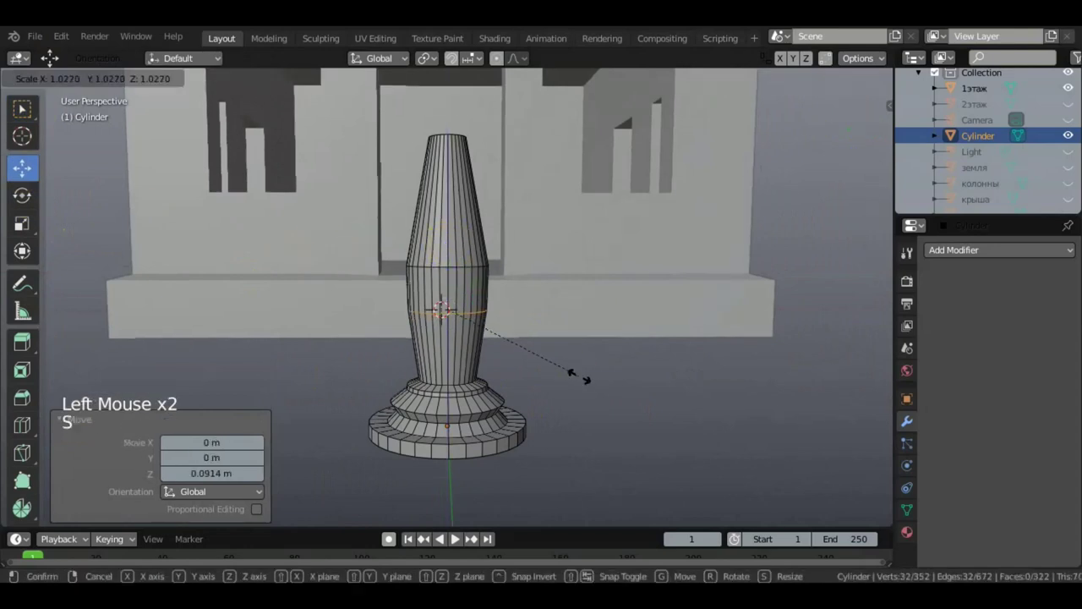
pyautogui.click(585, 376)
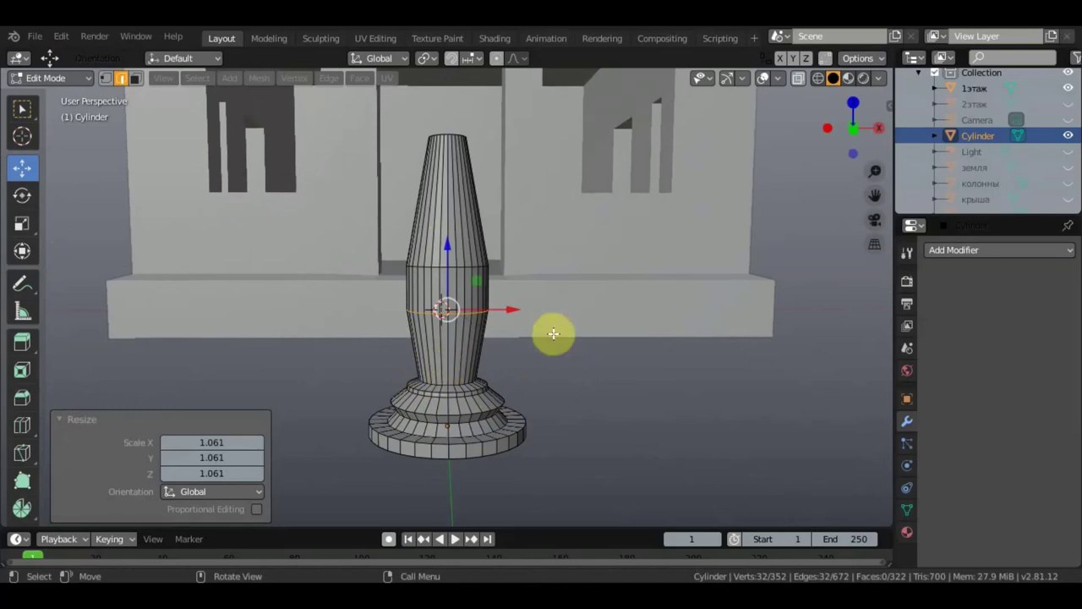
# - Add two loop cuts close together above the shaft's widest part, with slide factors of about 0.400 and 0.874
pyautogui.keyDown('shift'); pyautogui.moveTo(570, 333); pyautogui.dragTo(464, 339, button='middle'); pyautogui.keyUp('shift')
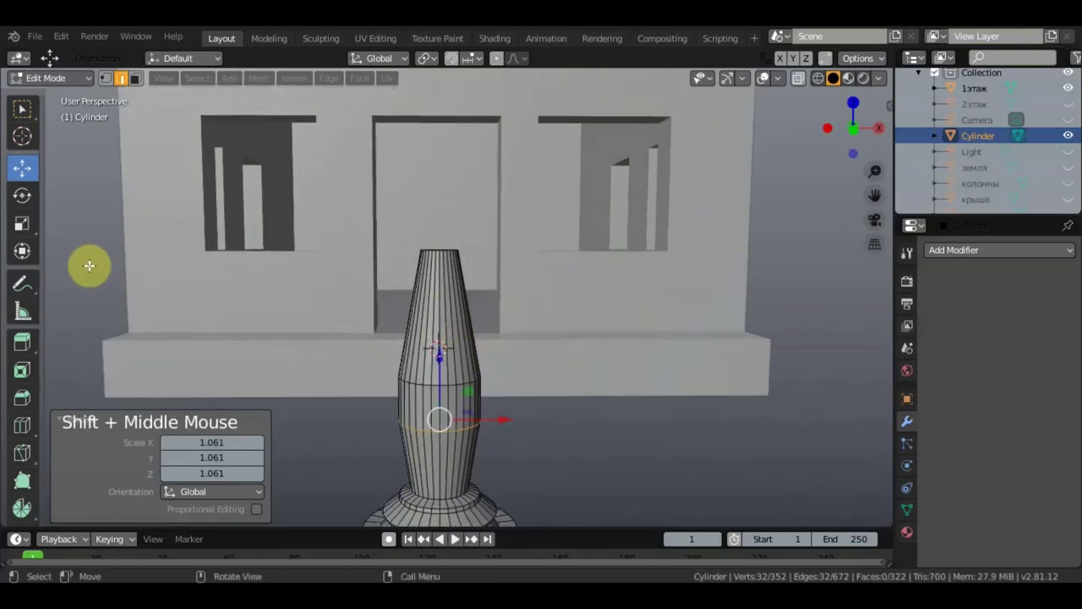
pyautogui.click(22, 426)
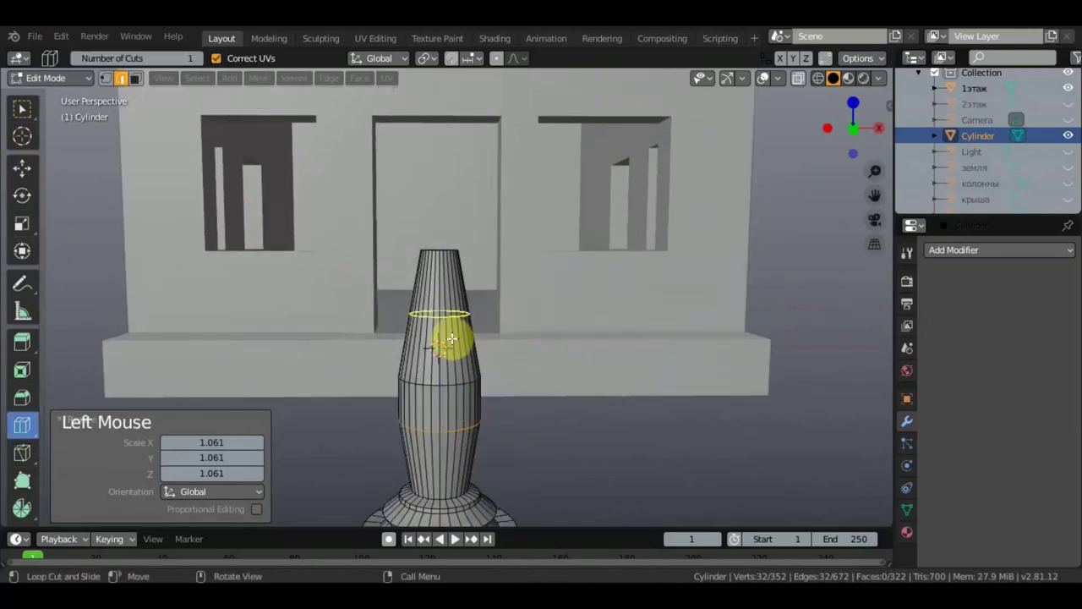
pyautogui.moveTo(447, 321); pyautogui.dragTo(448, 333)
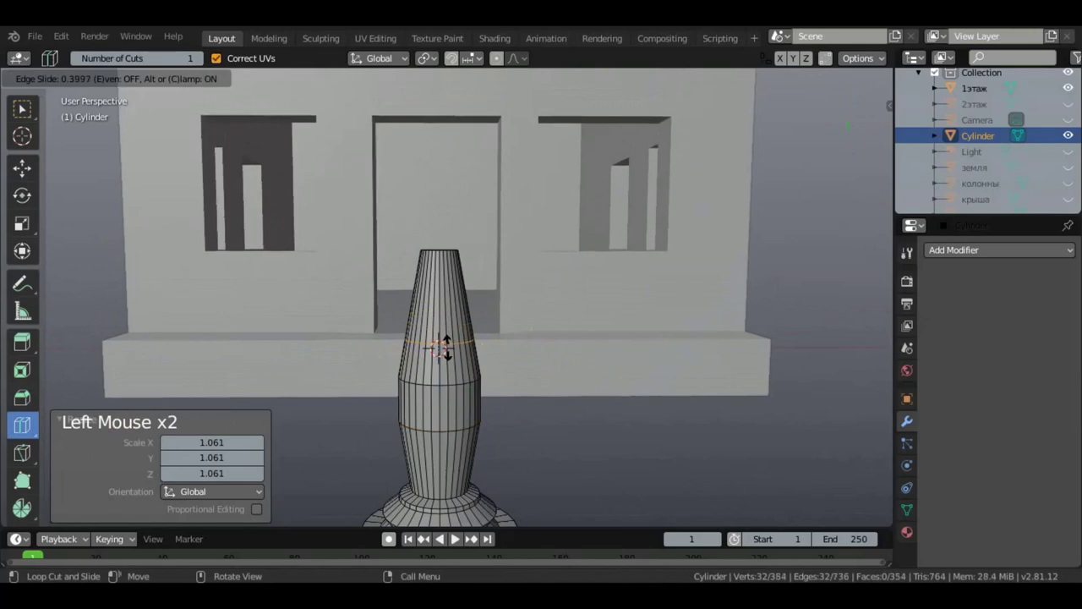
pyautogui.click(447, 340)
pyautogui.moveTo(449, 295); pyautogui.dragTo(449, 297)
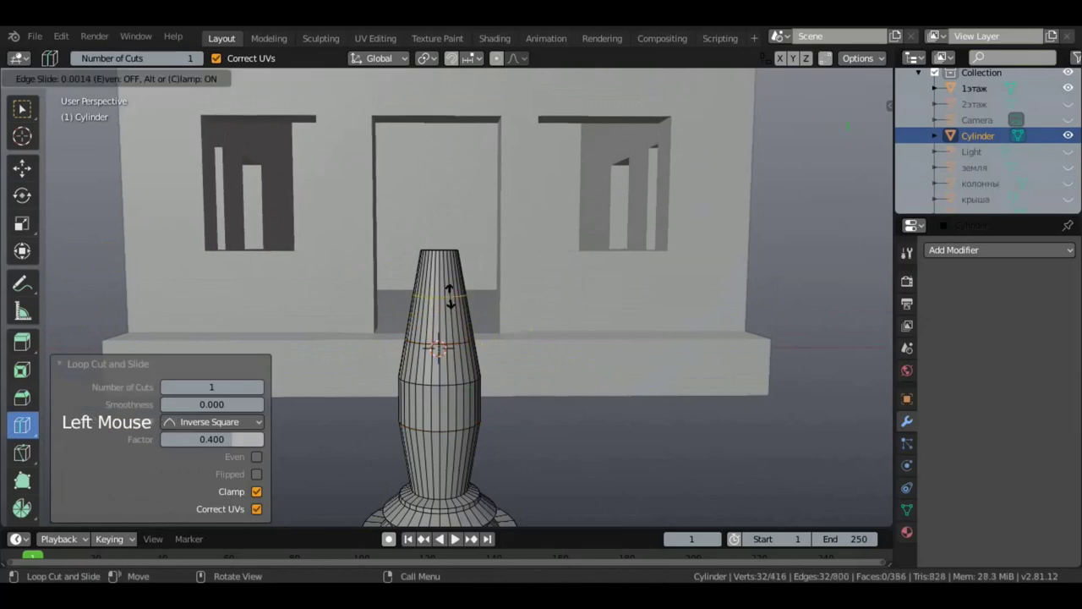
pyautogui.click(447, 337)
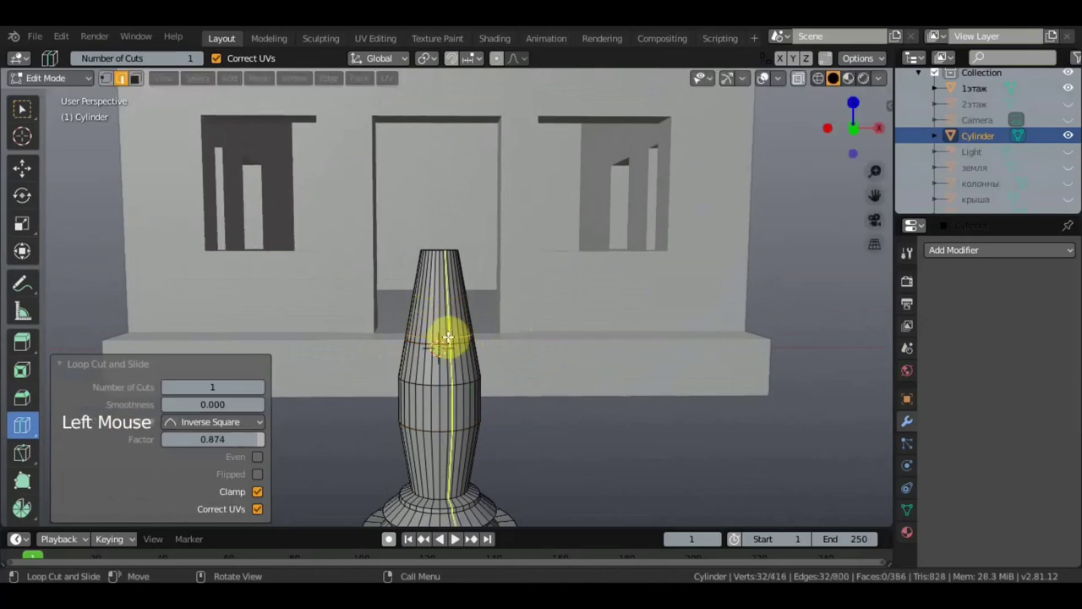
pyautogui.click(21, 109)
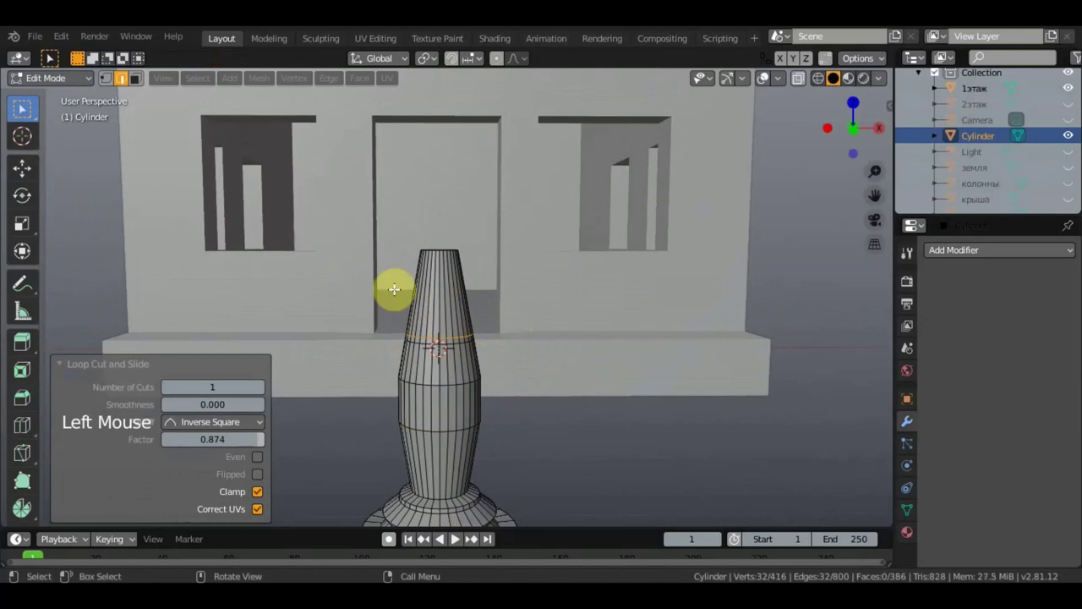
pyautogui.press('e')
pyautogui.click(581, 378)
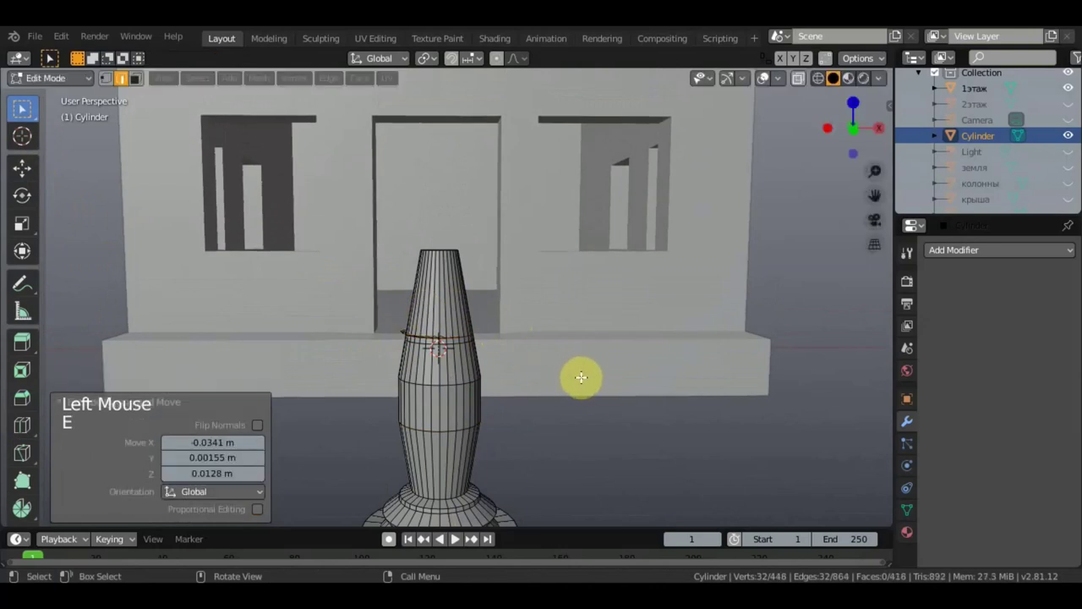
pyautogui.hotkey('ctrl', 'z')
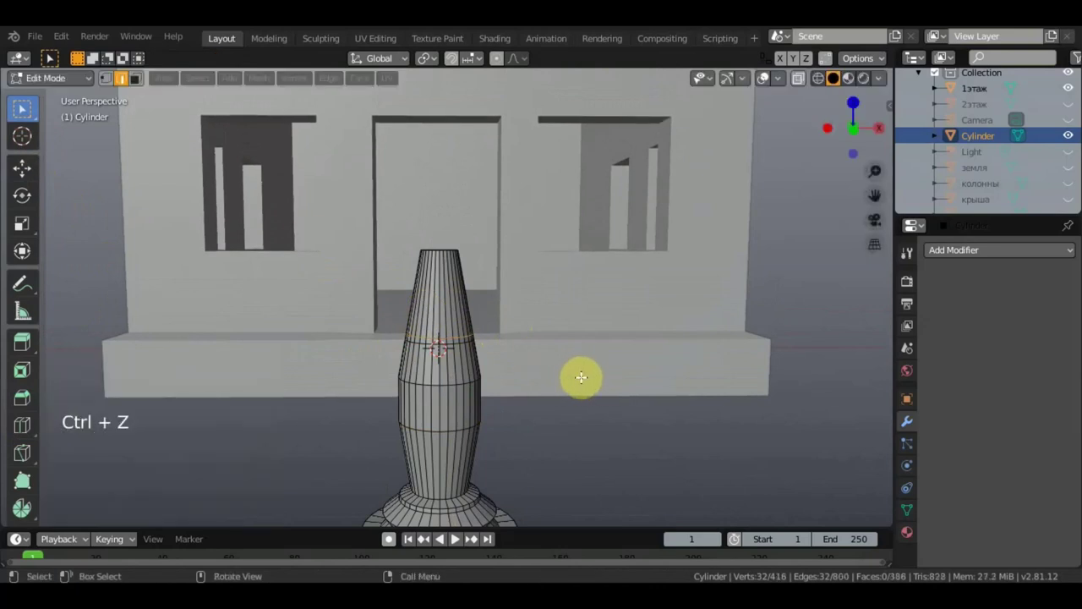
# - Narrow the post's neck by scaling the upper of the two new edge loops to about 0.636
pyautogui.press('s')
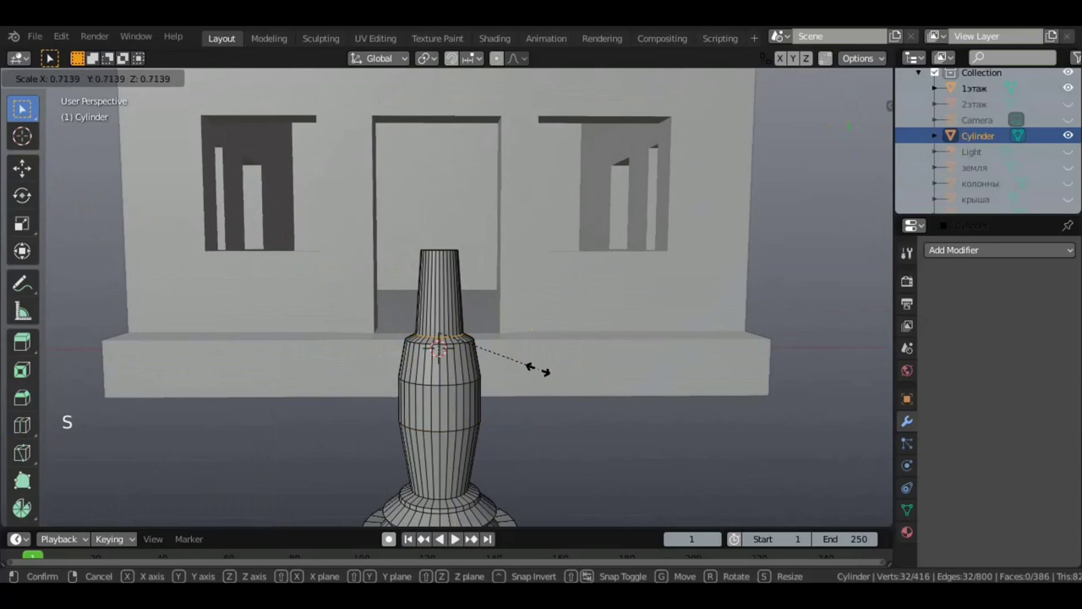
pyautogui.click(528, 366)
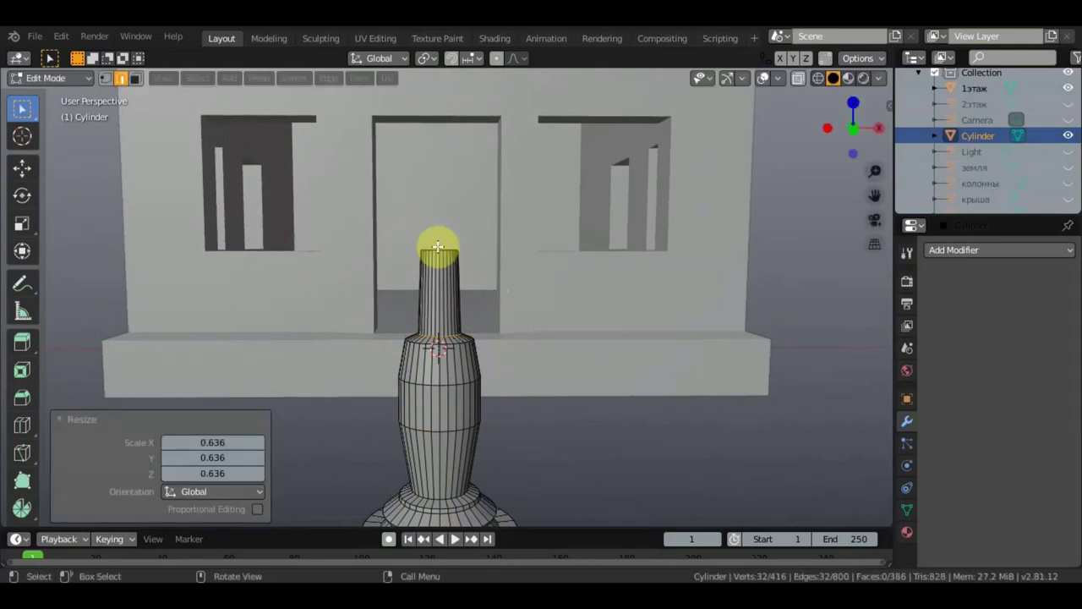
# - Raise the neck loop and the post's top edge loop together 0.171 m along Z, and extrude both loops 0.0384 m upward
pyautogui.moveTo(485, 262); pyautogui.dragTo(454, 290, button='middle')
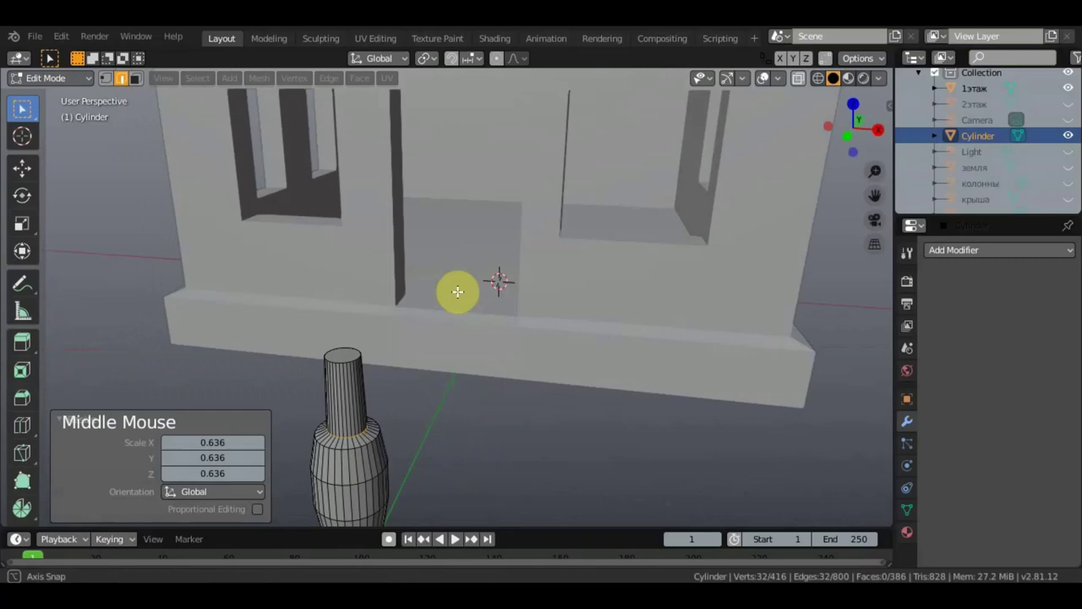
pyautogui.keyDown('alt'); pyautogui.keyDown('shift'); pyautogui.click(346, 362); pyautogui.keyUp('shift'); pyautogui.keyUp('alt')
pyautogui.moveTo(389, 355); pyautogui.dragTo(142, 245, button='middle')
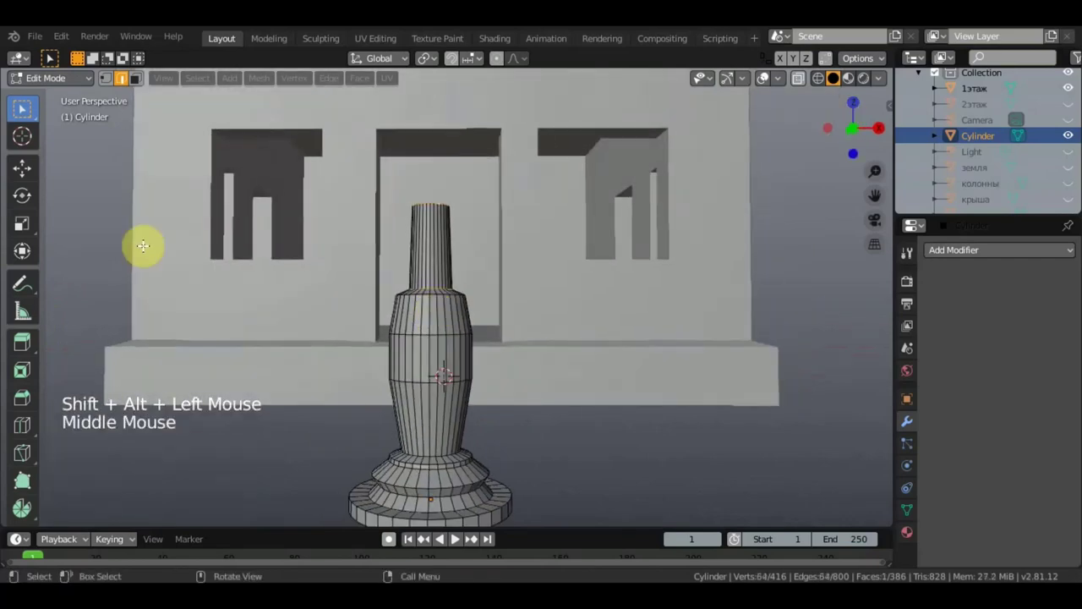
pyautogui.click(22, 168)
pyautogui.moveTo(435, 175); pyautogui.dragTo(426, 149)
pyautogui.scroll(-2, 549, 285)
pyautogui.moveTo(549, 288); pyautogui.dragTo(529, 336, button='middle')
pyautogui.scroll(3, 513, 369)
pyautogui.scroll(-1, 535, 338)
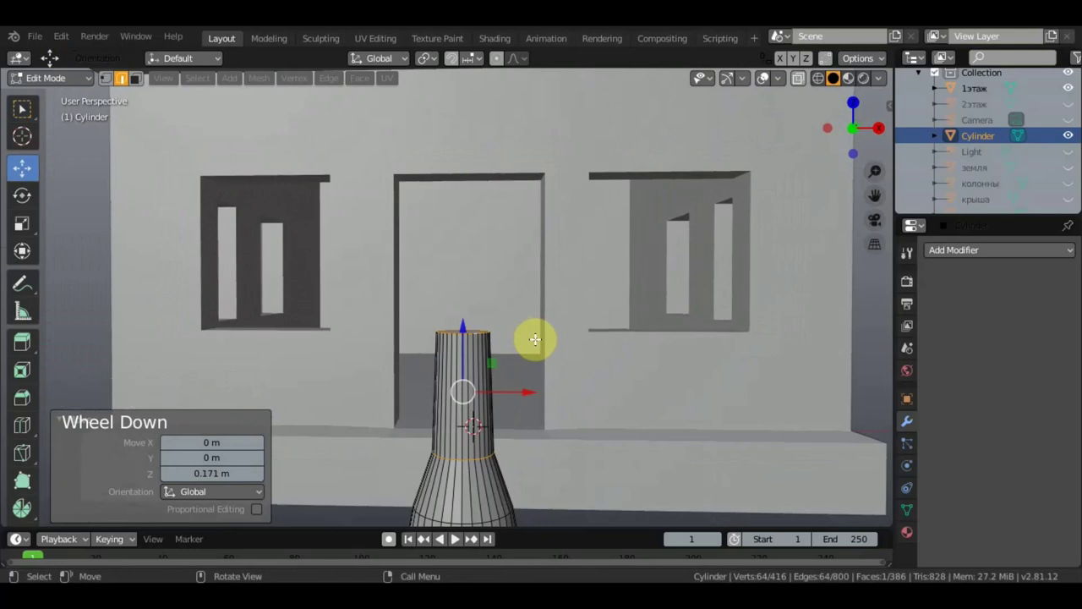
pyautogui.press('e')
pyautogui.click(459, 322)
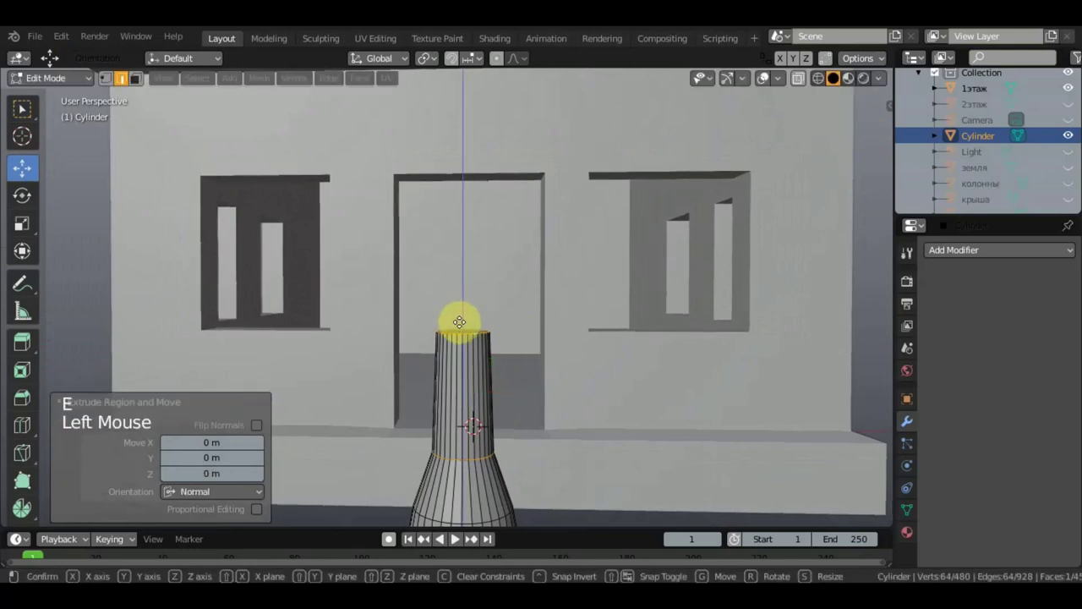
# - Try scaling the extruded neck and top loops to 1.345 and raising them 0.0357 m along Z
pyautogui.press('s')
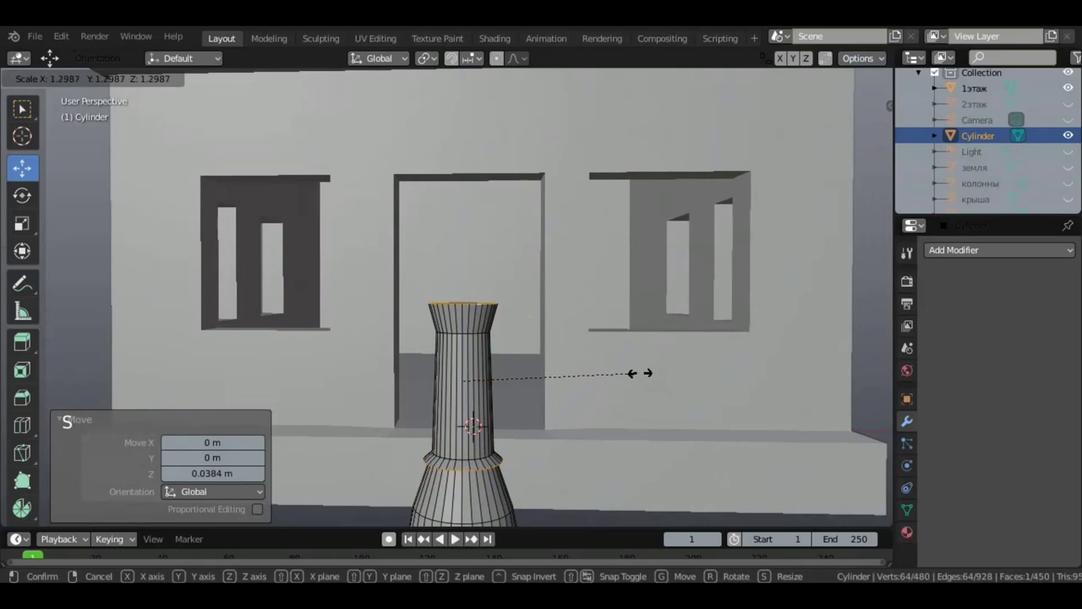
pyautogui.click(645, 374)
pyautogui.moveTo(645, 374); pyautogui.dragTo(609, 353, button='middle')
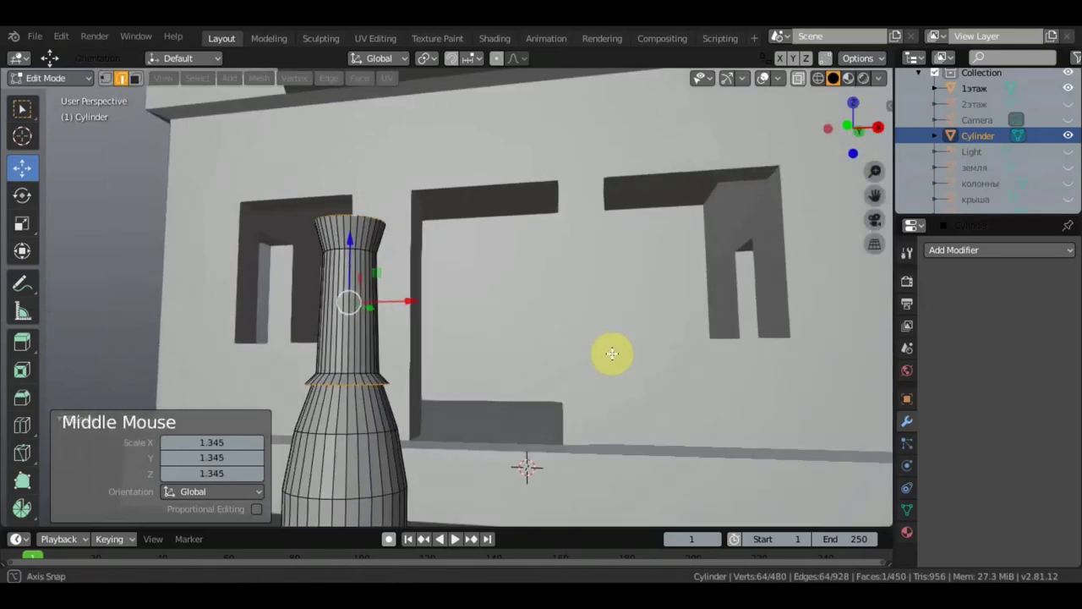
pyautogui.moveTo(350, 235); pyautogui.dragTo(349, 228)
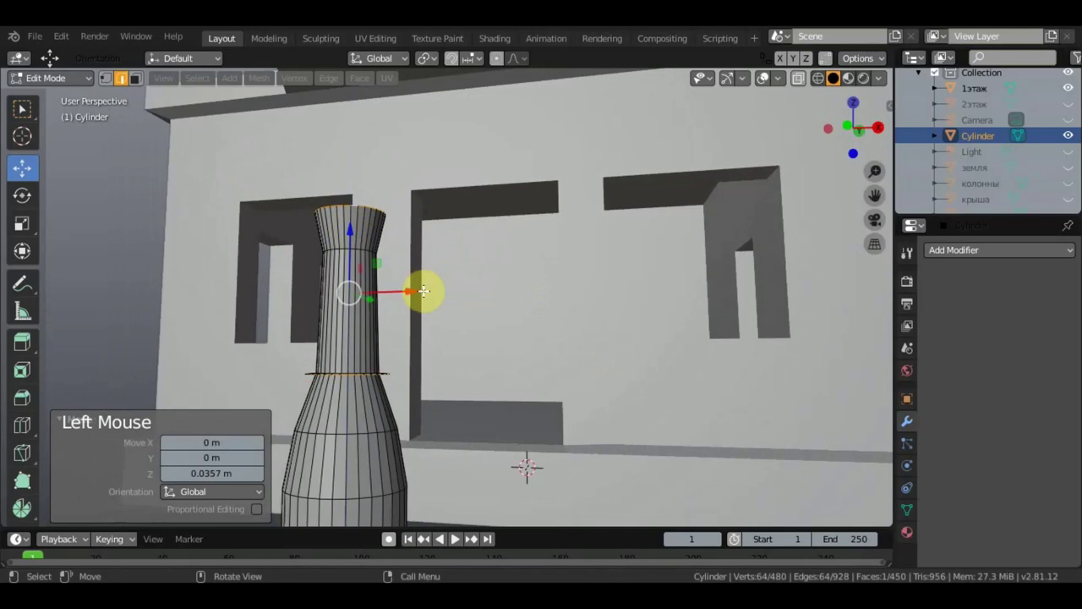
pyautogui.hotkey('ctrl', 'z')
pyautogui.hotkey('ctrl', 'z')
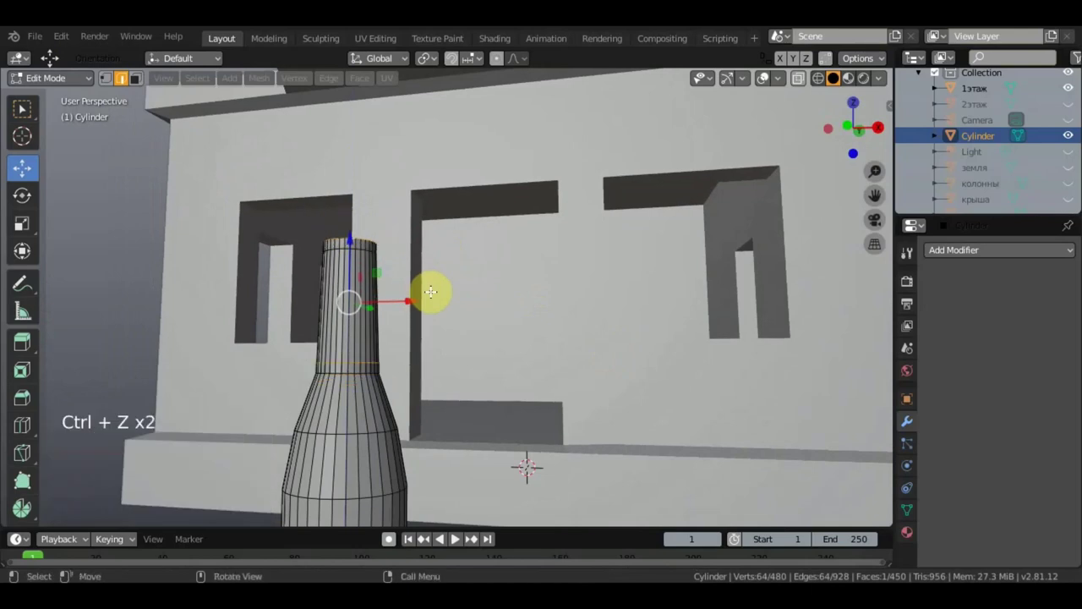
# - In face selection mode, select only the post's top face and scale it to 1.633 to flare the rim
pyautogui.click(505, 418)
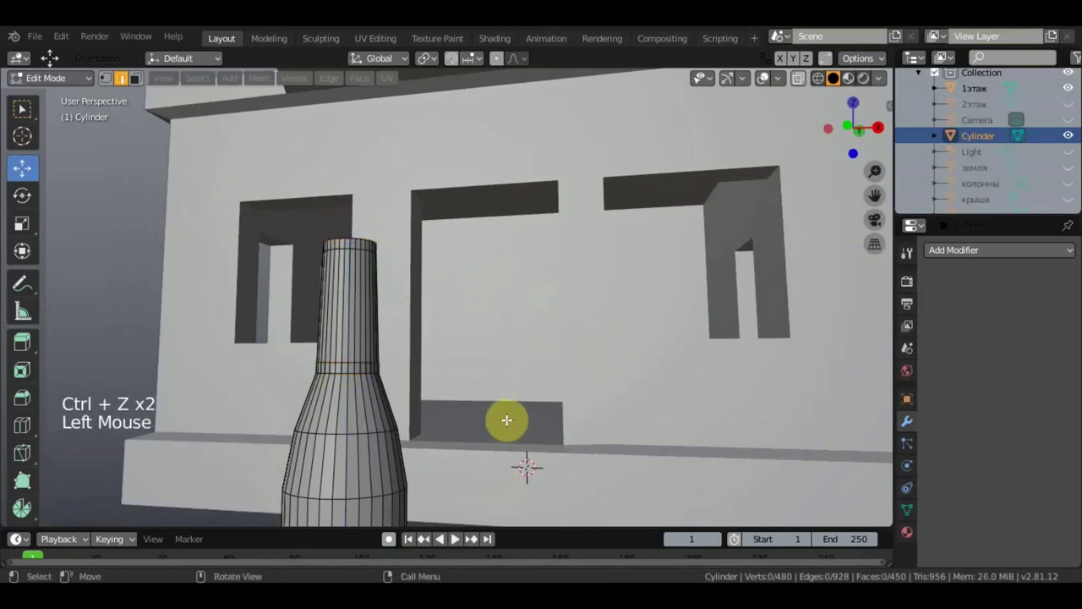
pyautogui.moveTo(504, 418); pyautogui.dragTo(509, 432, button='middle')
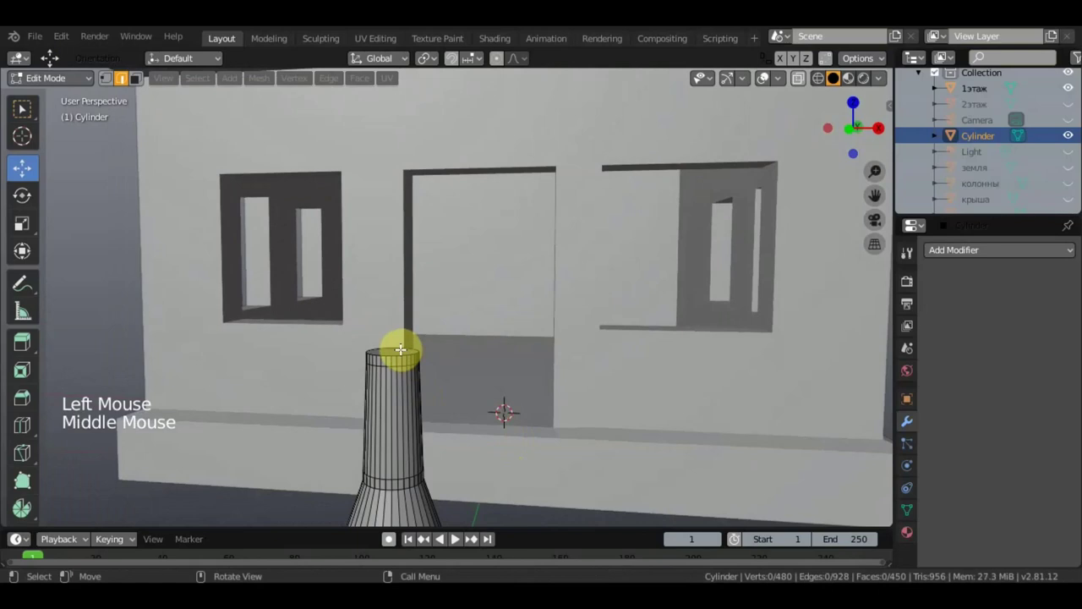
pyautogui.click(400, 349)
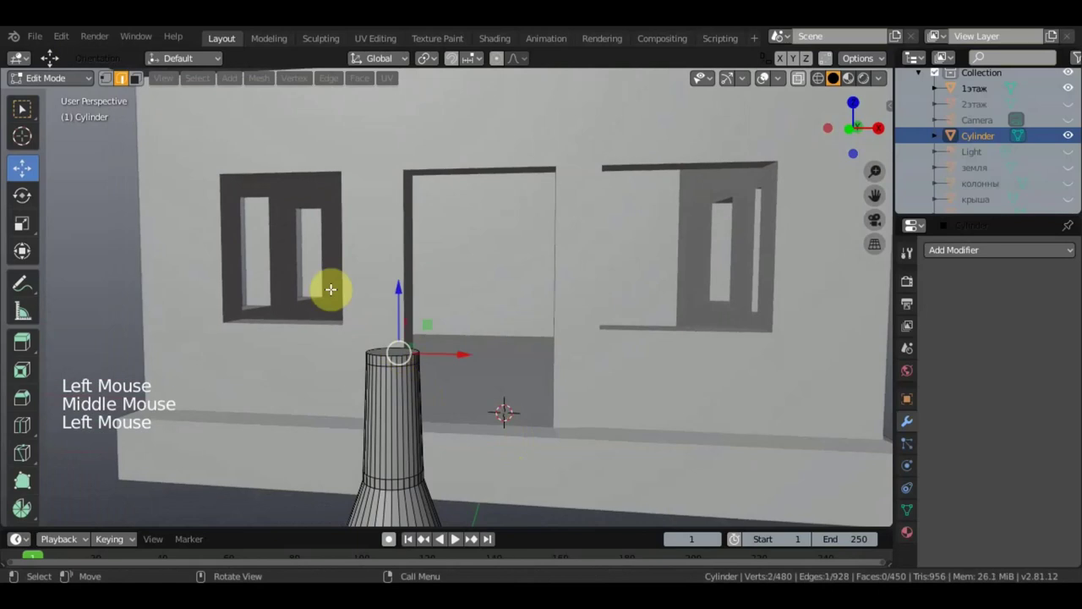
pyautogui.click(135, 78)
pyautogui.moveTo(314, 273); pyautogui.dragTo(386, 386, button='middle')
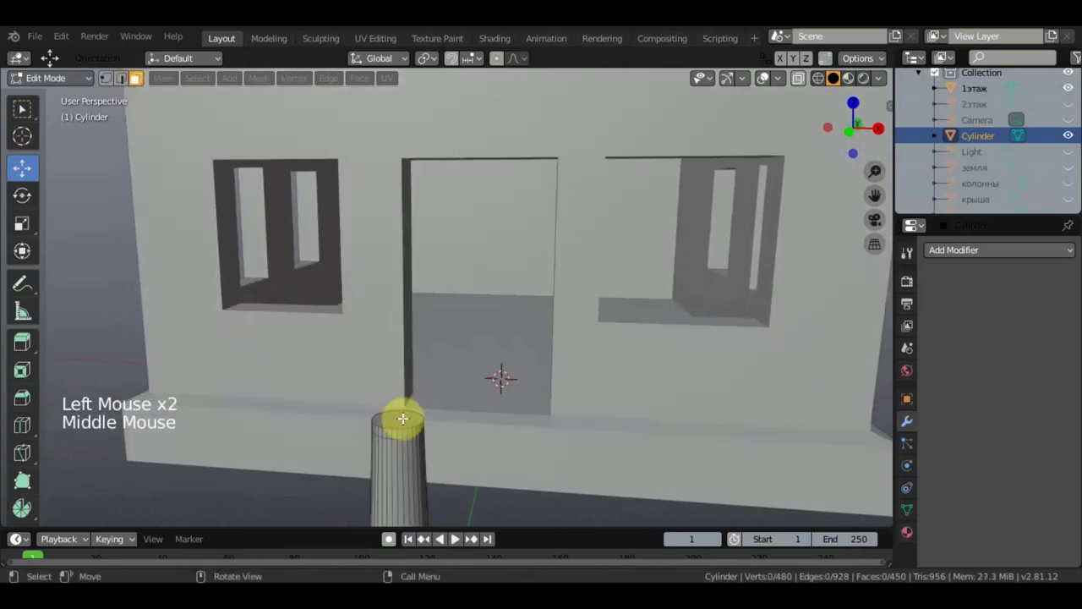
pyautogui.click(402, 417)
pyautogui.keyDown('shift'); pyautogui.moveTo(471, 434); pyautogui.dragTo(459, 367, button='middle'); pyautogui.keyUp('shift')
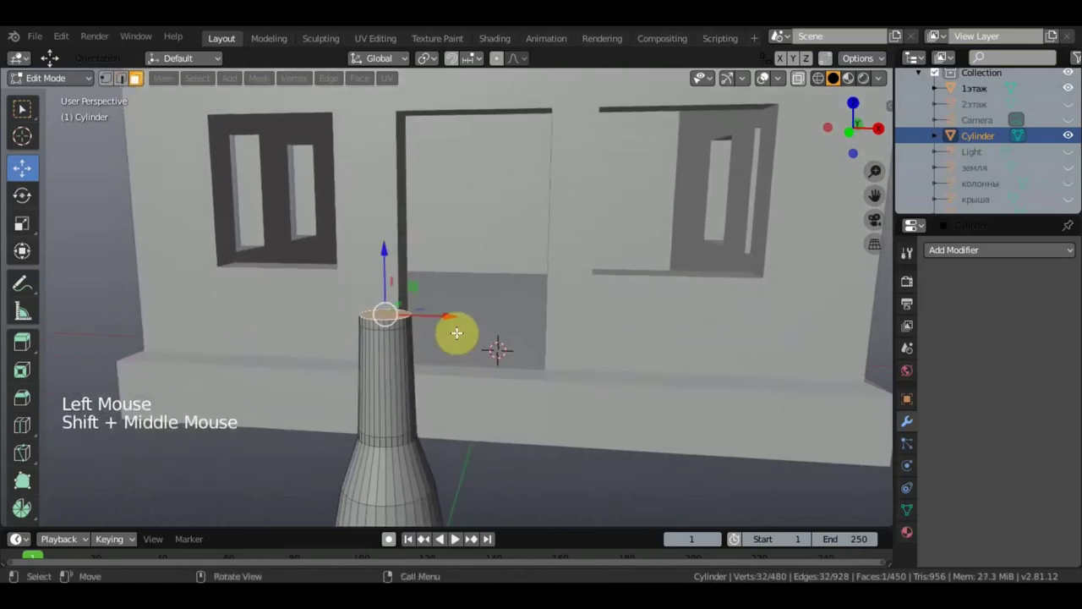
pyautogui.press('s')
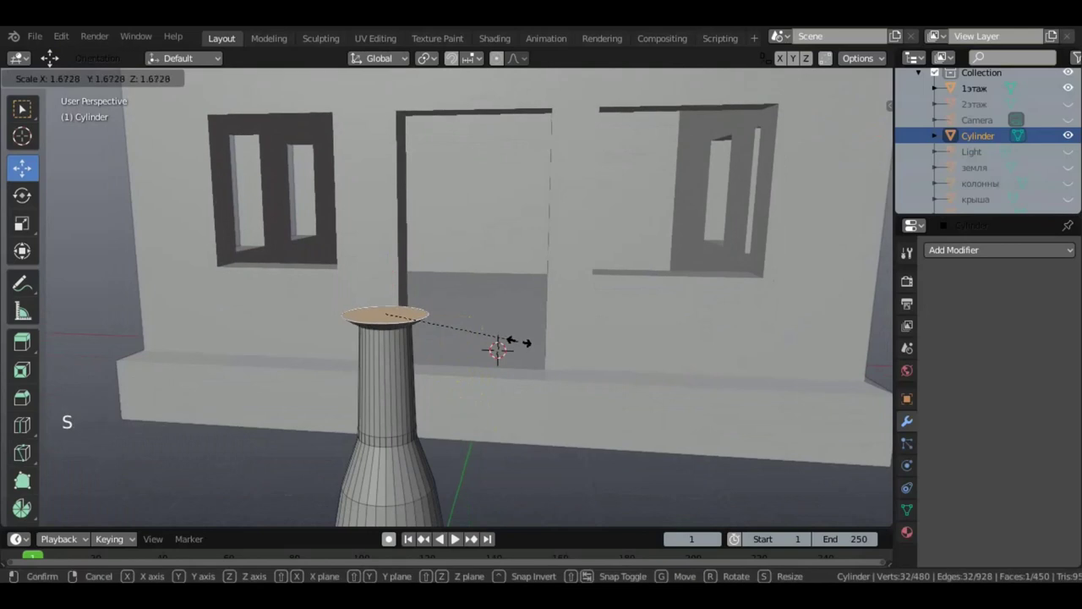
pyautogui.click(489, 334)
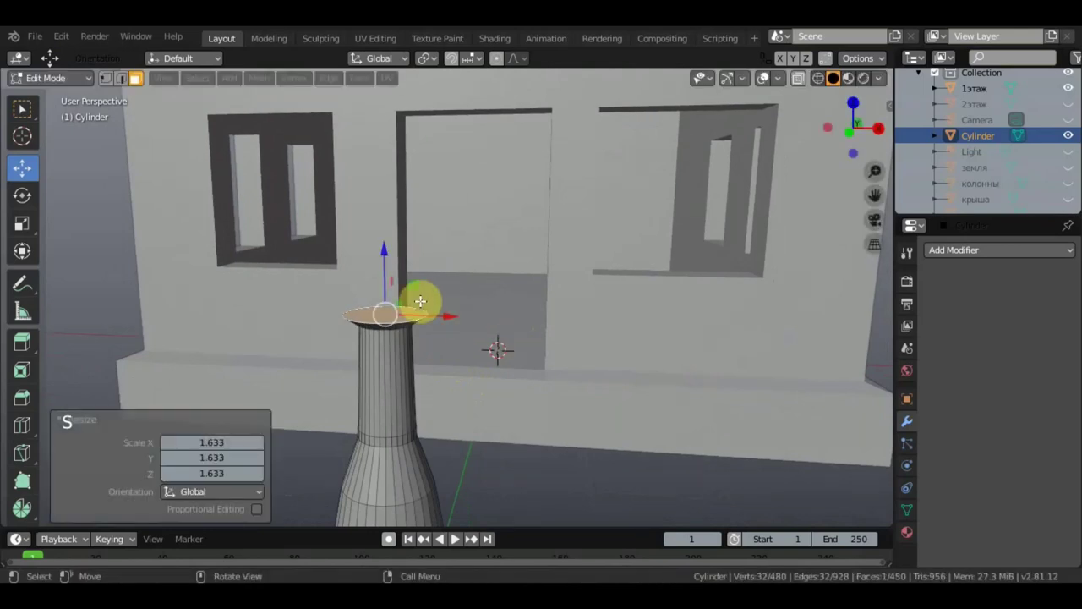
# - Extrude the flared top face upward twice, by 0.0641 m and by 0.0182 m along Z
pyautogui.press('e')
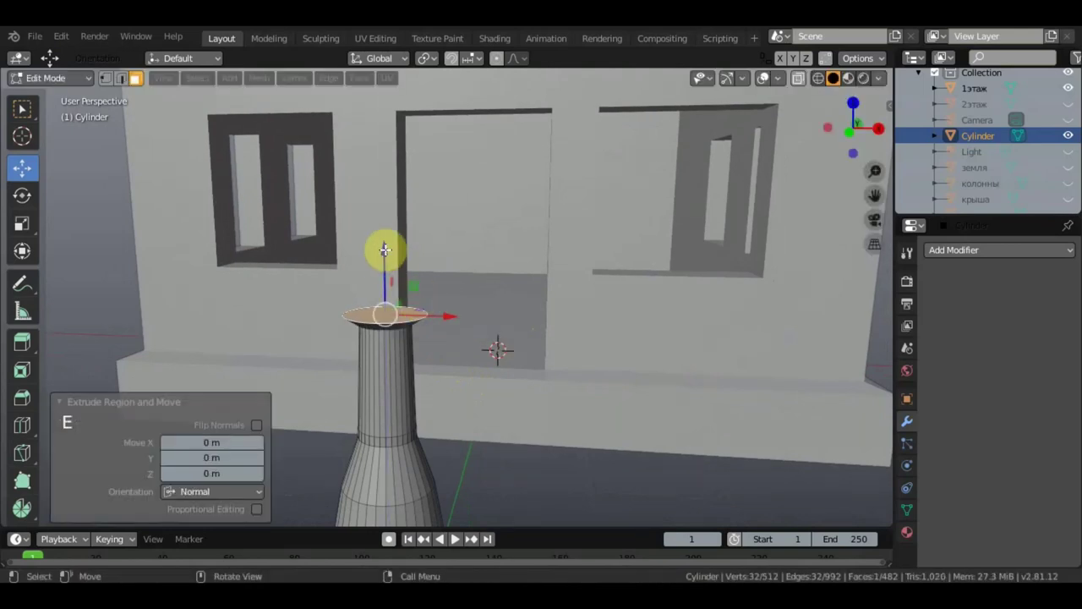
pyautogui.click(385, 231)
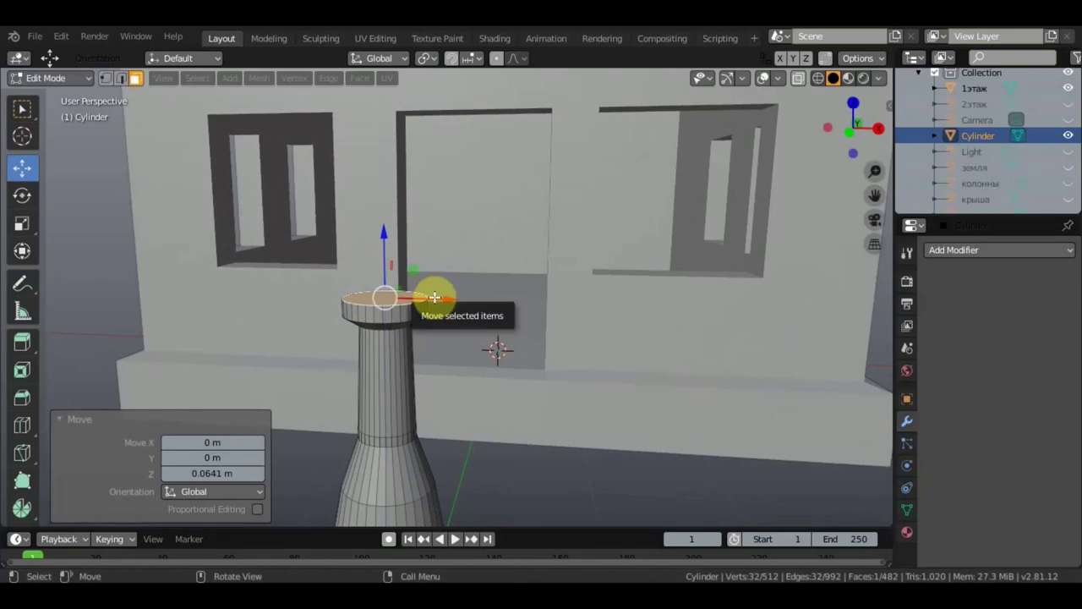
pyautogui.press('e')
pyautogui.rightClick(434, 297)
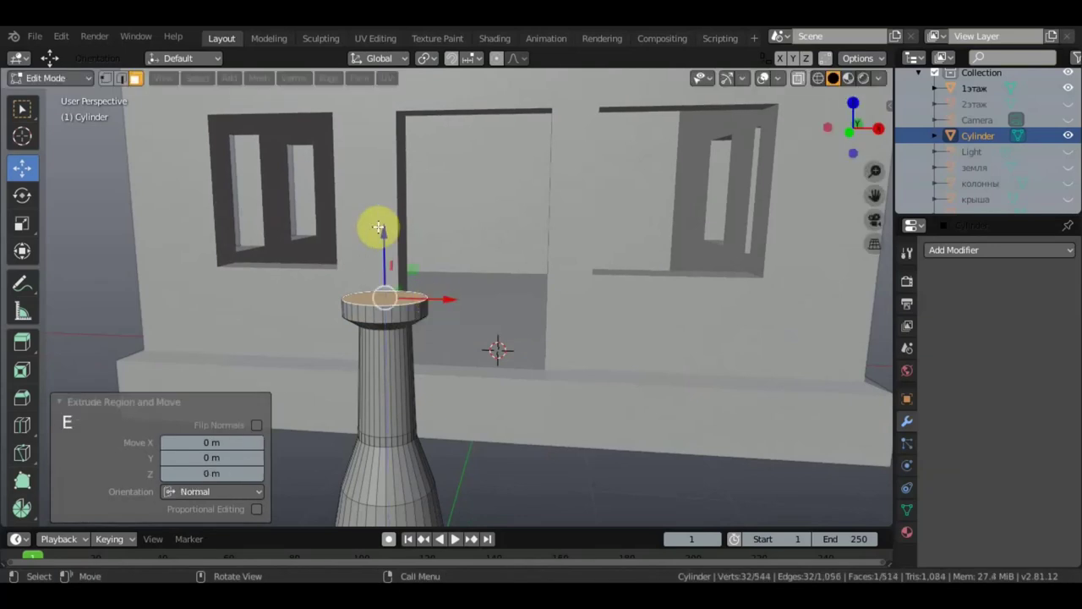
pyautogui.moveTo(378, 227); pyautogui.dragTo(380, 225)
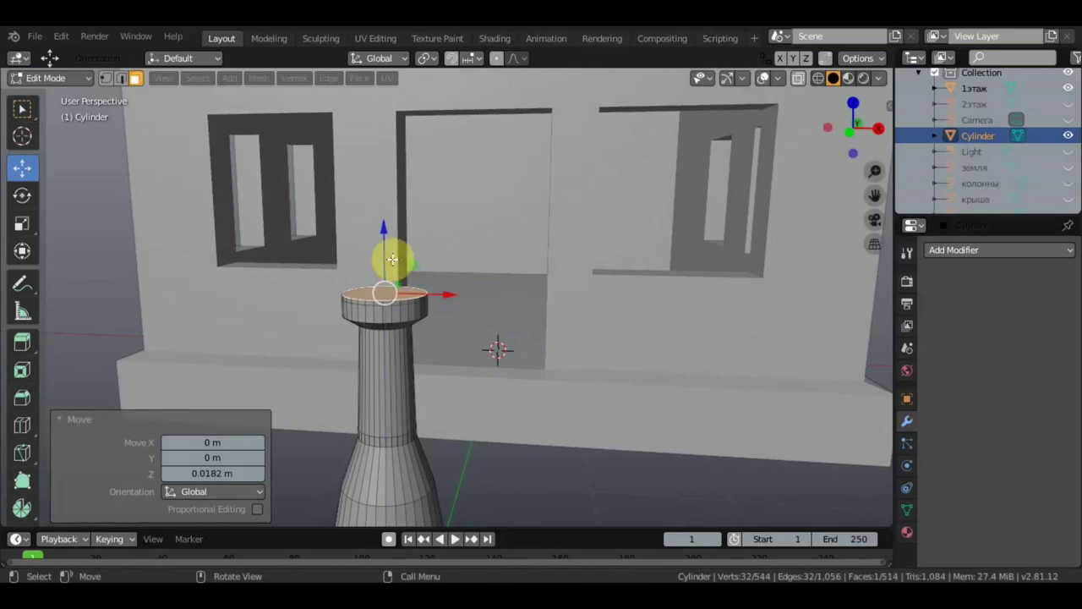
# - Extrude the top face another 0.129 m along Z and taper it by scaling to 0.436
pyautogui.press('e')
pyautogui.rightClick(381, 242)
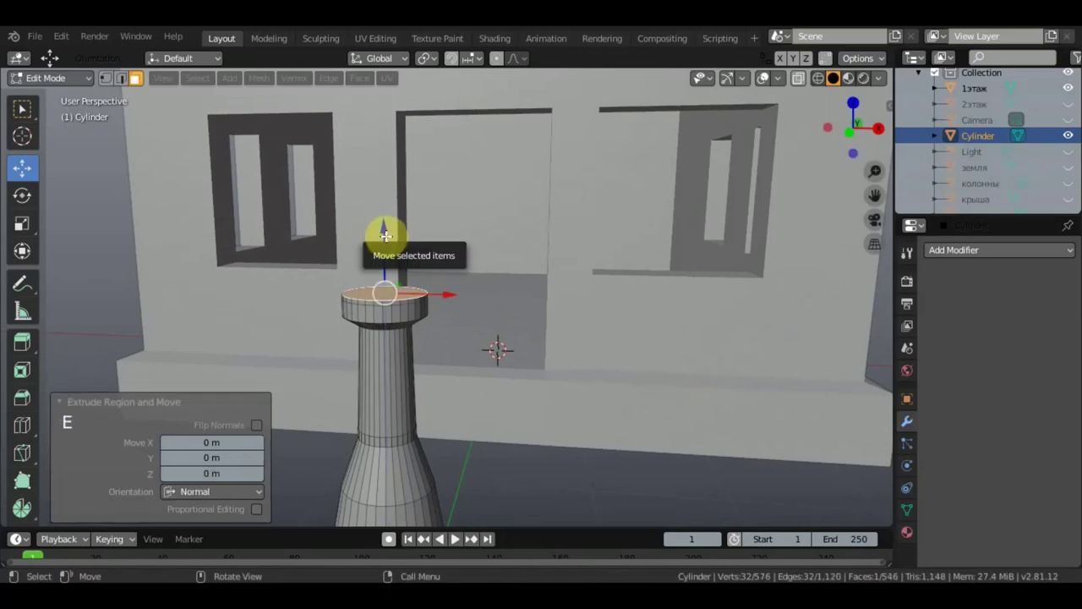
pyautogui.moveTo(380, 230); pyautogui.dragTo(380, 203)
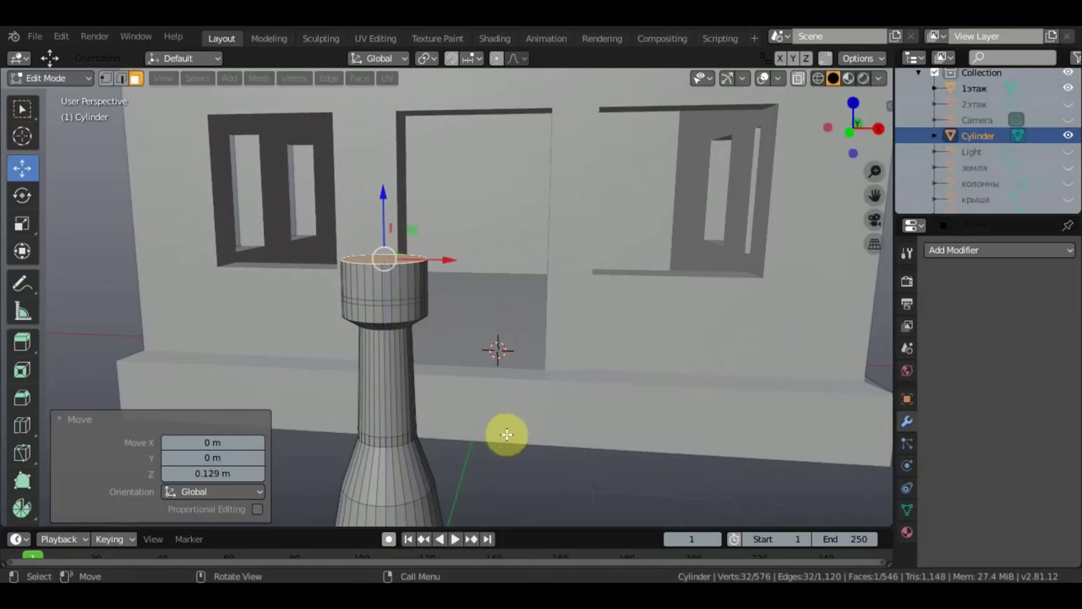
pyautogui.press('s')
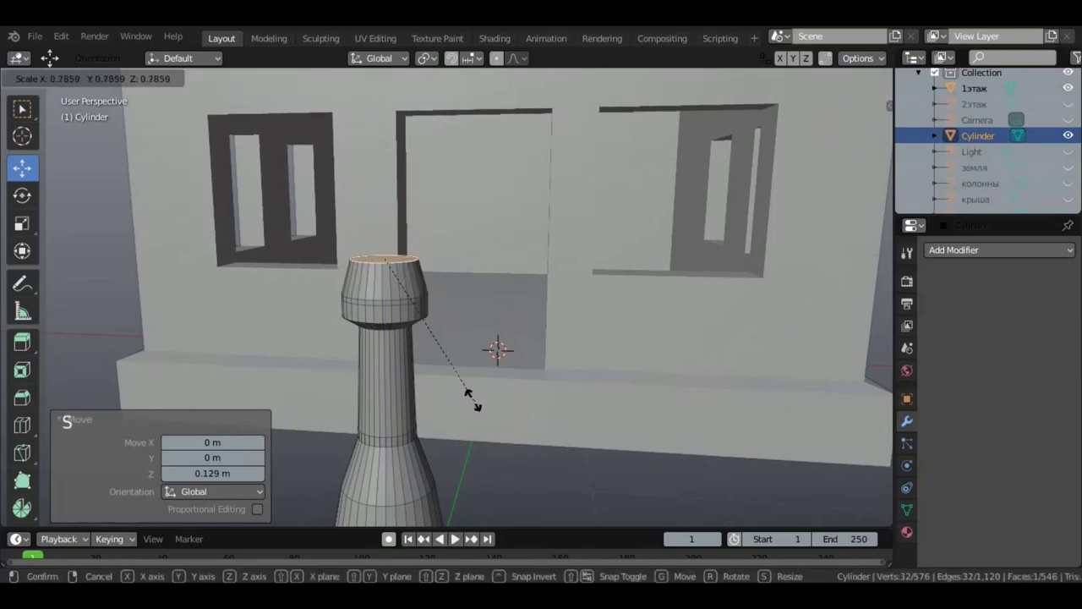
pyautogui.click(422, 345)
# - Select the narrow ring of faces around the post's cap and scale it to 0.600 to pinch it inward
pyautogui.scroll(-3, 505, 360)
pyautogui.moveTo(510, 369); pyautogui.dragTo(538, 377, button='middle')
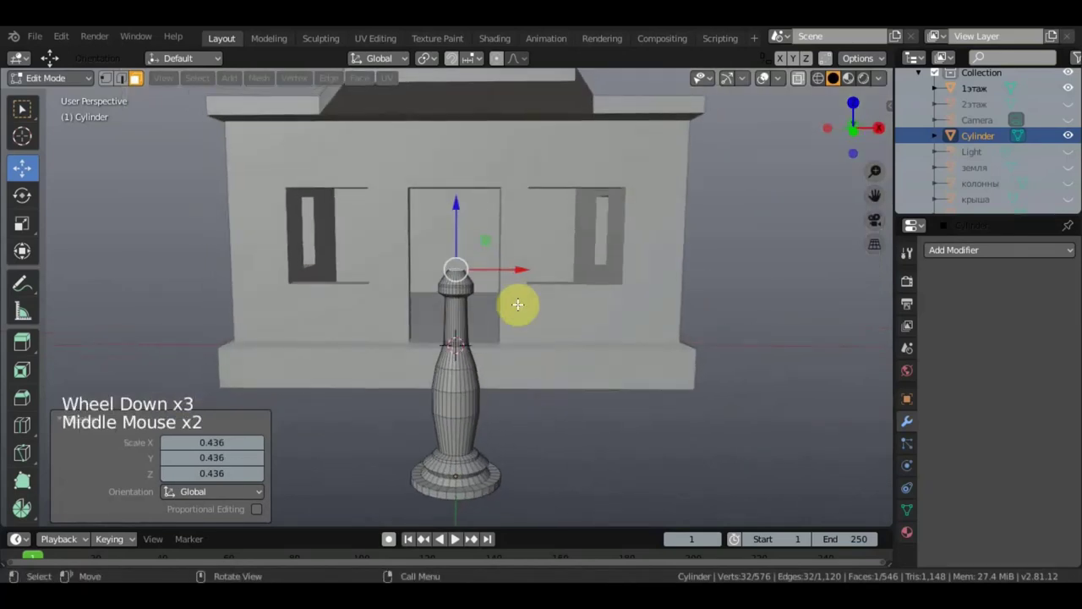
pyautogui.scroll(3, 512, 284)
pyautogui.scroll(4, 507, 284)
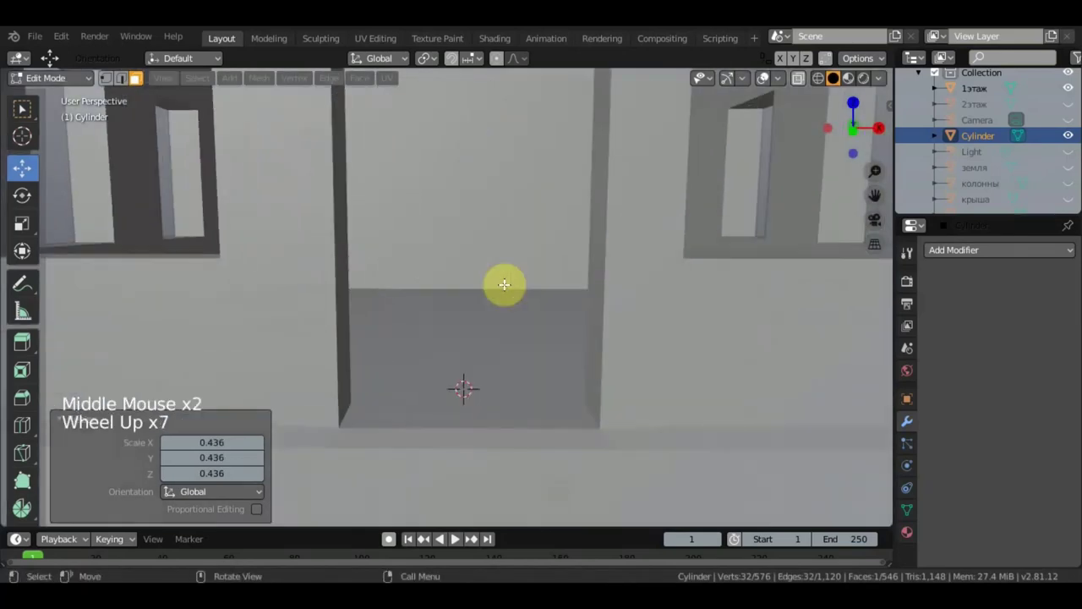
pyautogui.scroll(-2, 502, 285)
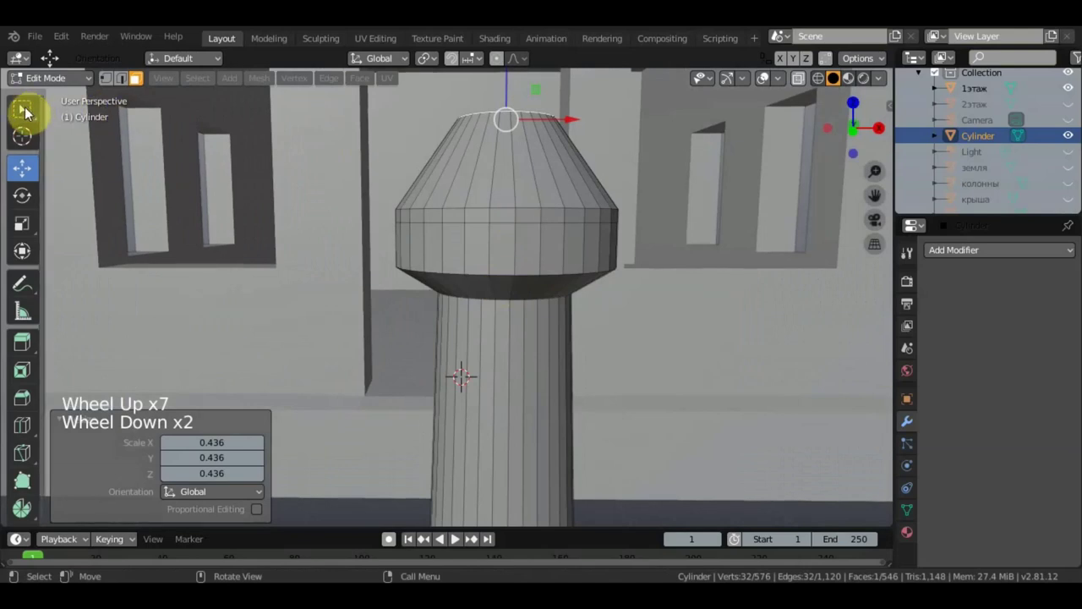
pyautogui.click(23, 108)
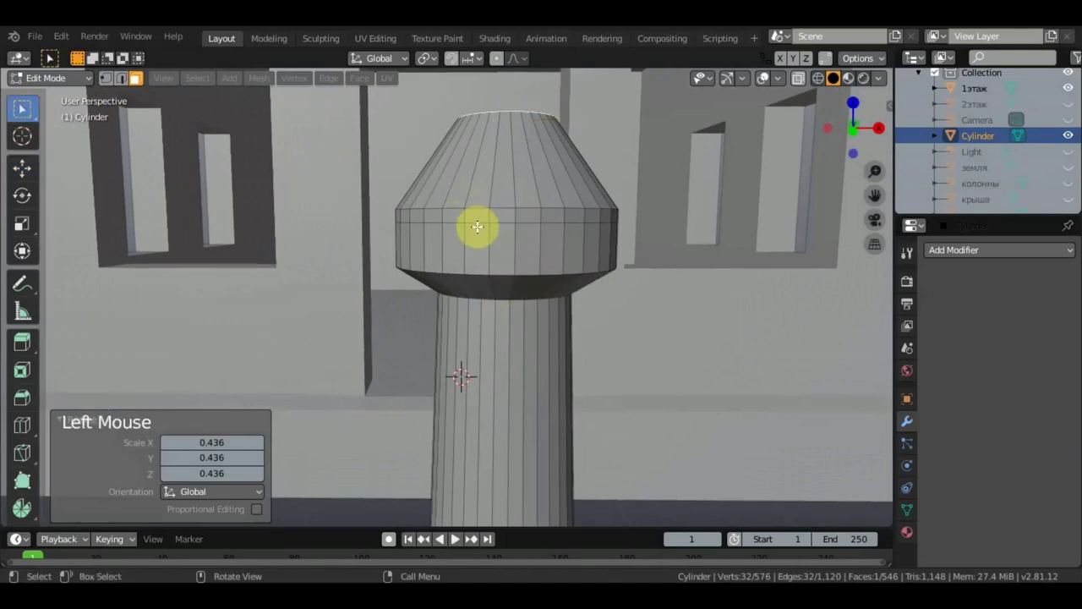
pyautogui.keyDown('alt'); pyautogui.keyDown('shift'); pyautogui.click(478, 218); pyautogui.keyUp('shift'); pyautogui.keyUp('alt')
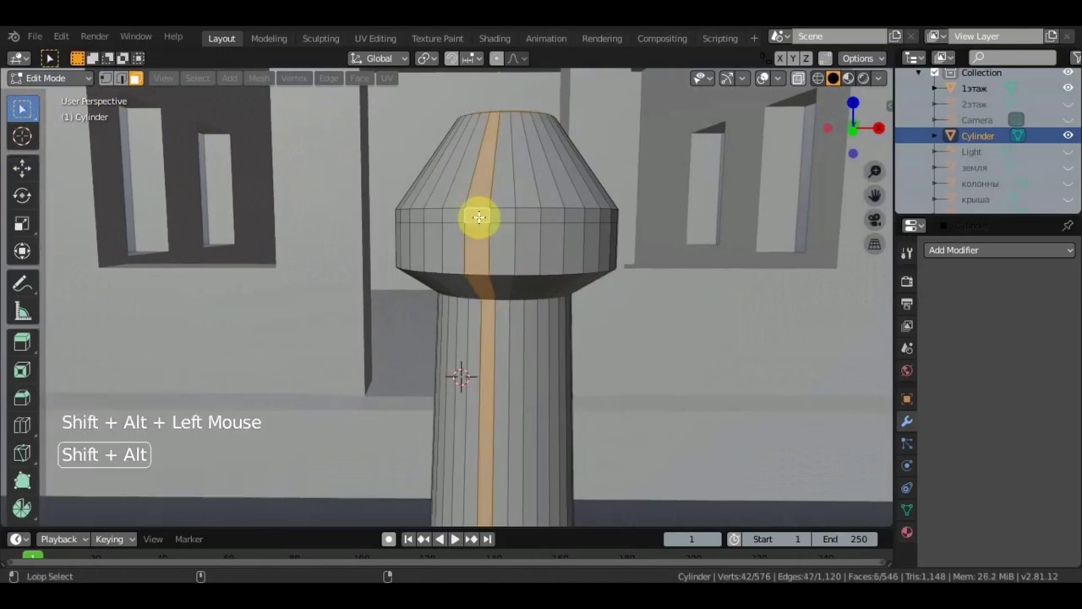
pyautogui.click(497, 216)
pyautogui.keyDown('alt'); pyautogui.keyDown('shift'); pyautogui.click(490, 216); pyautogui.keyUp('shift'); pyautogui.keyUp('alt')
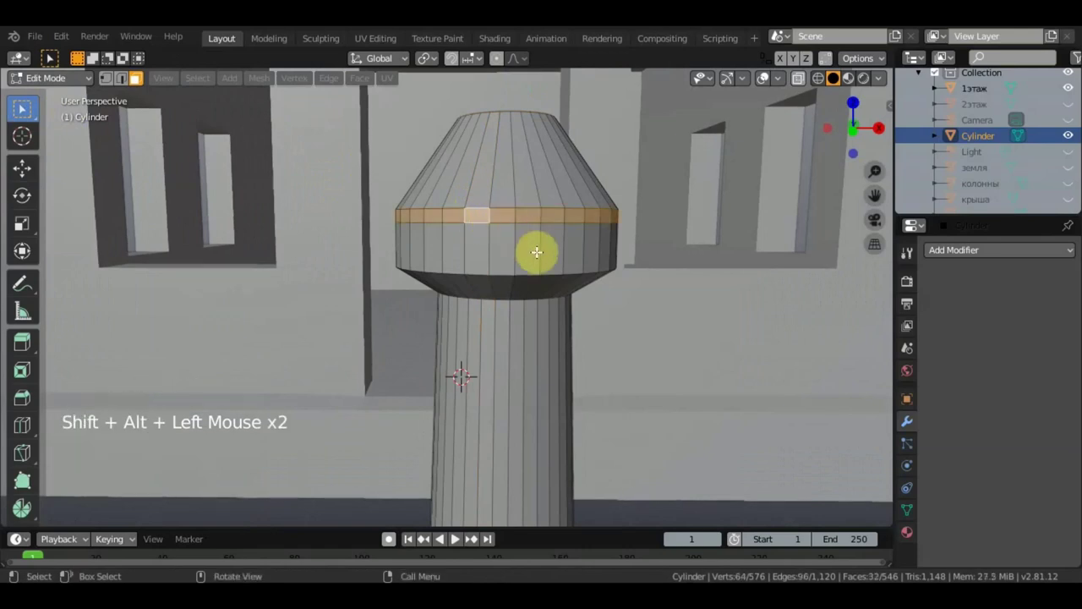
pyautogui.press('s')
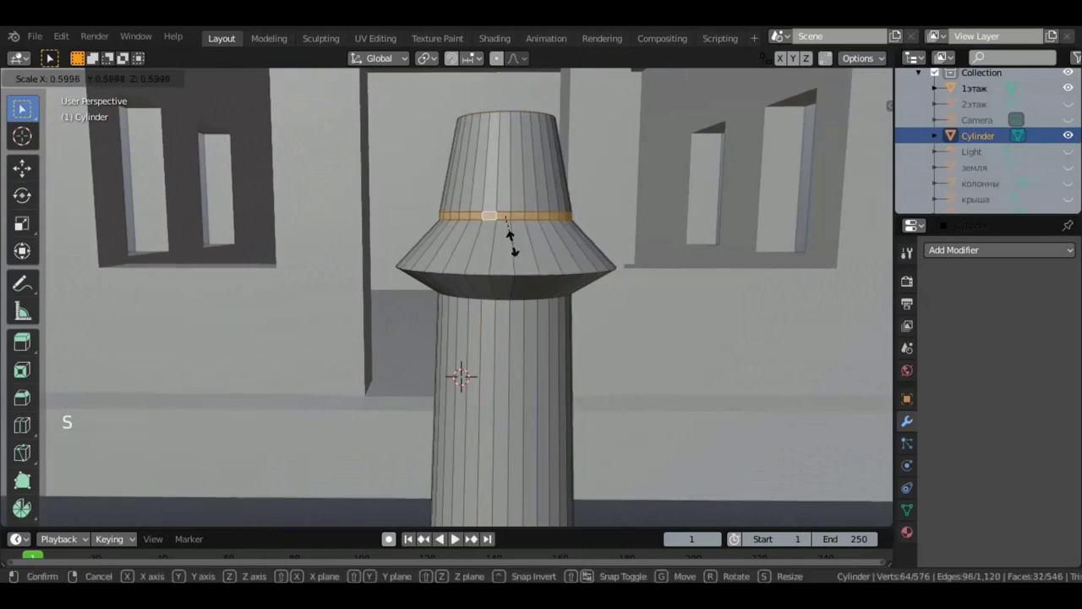
pyautogui.click(530, 250)
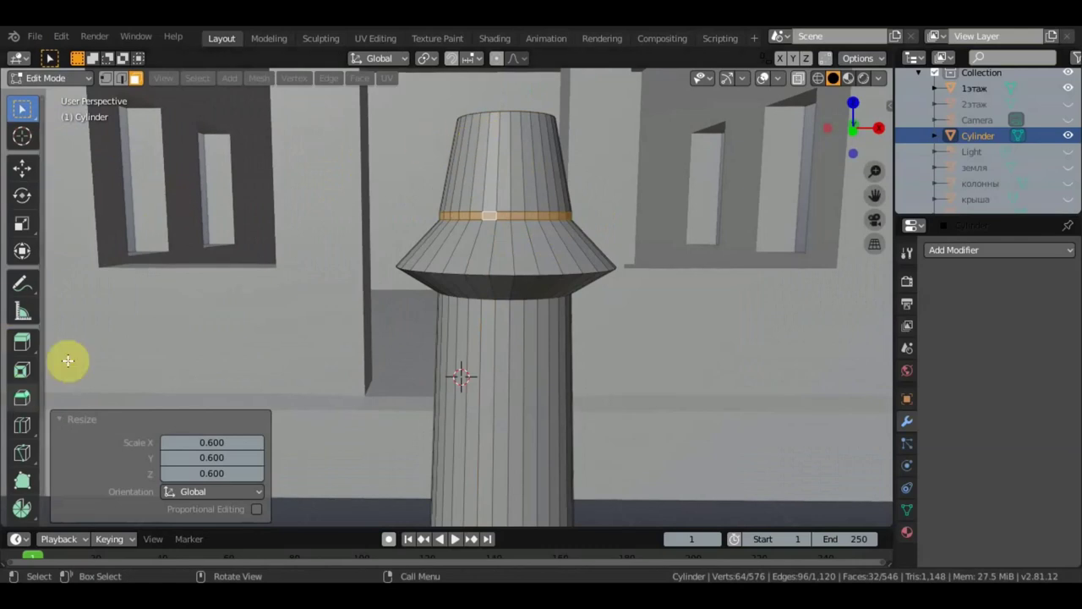
# - Select the post's top face and scale it to 2.977 to flare the cap outward
pyautogui.moveTo(448, 175)
pyautogui.mouseDown(button='middle')
pyautogui.moveTo(451, 206)
pyautogui.moveTo(445, 189)
pyautogui.mouseUp(button='middle')
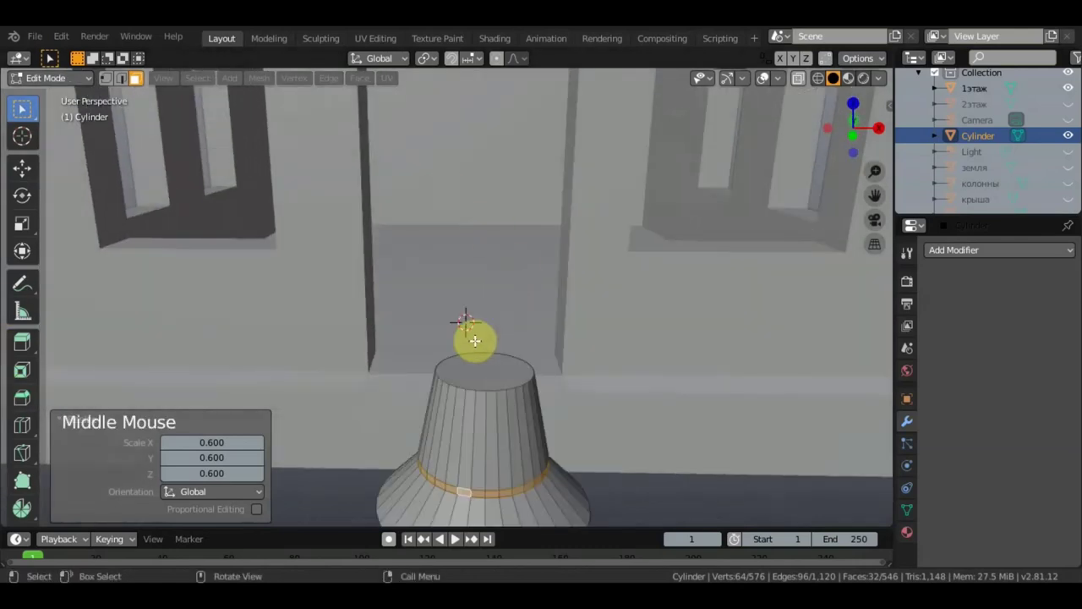
pyautogui.click(486, 374)
pyautogui.moveTo(485, 375); pyautogui.dragTo(488, 360, button='middle')
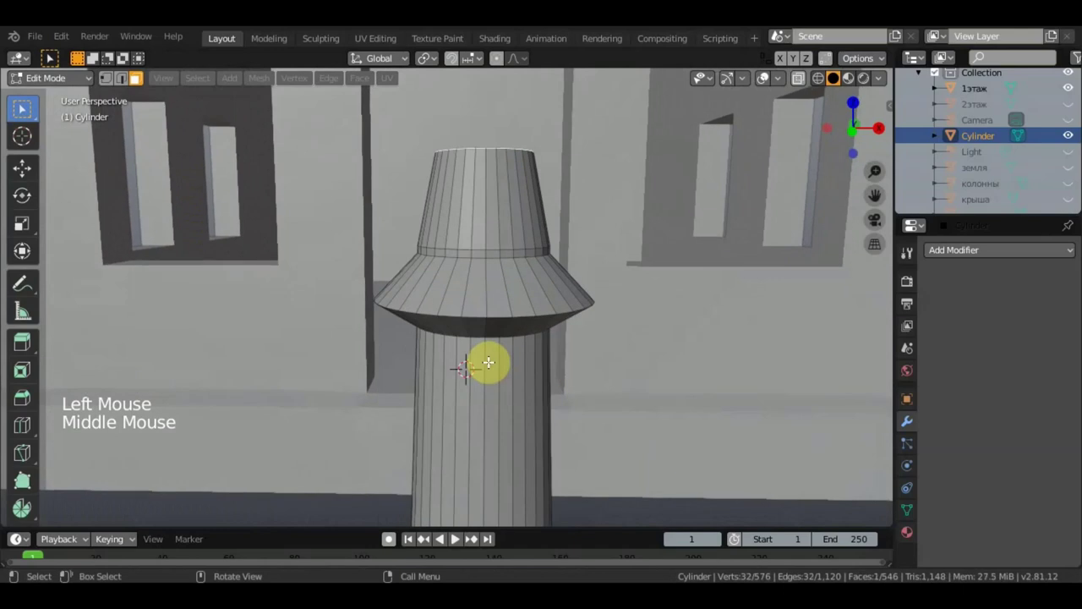
pyautogui.press('s')
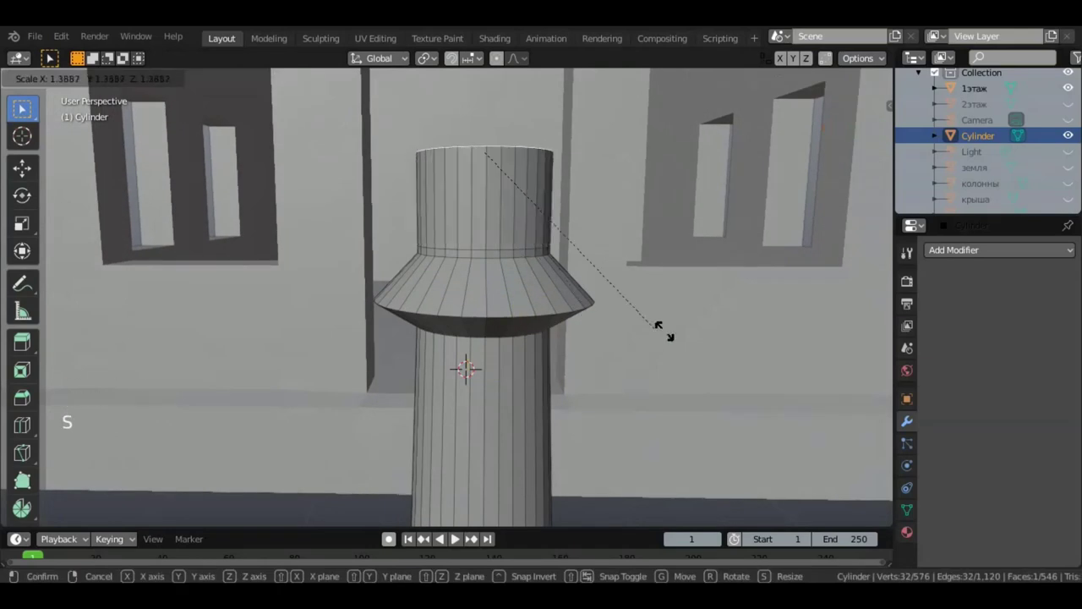
pyautogui.click(201, 344)
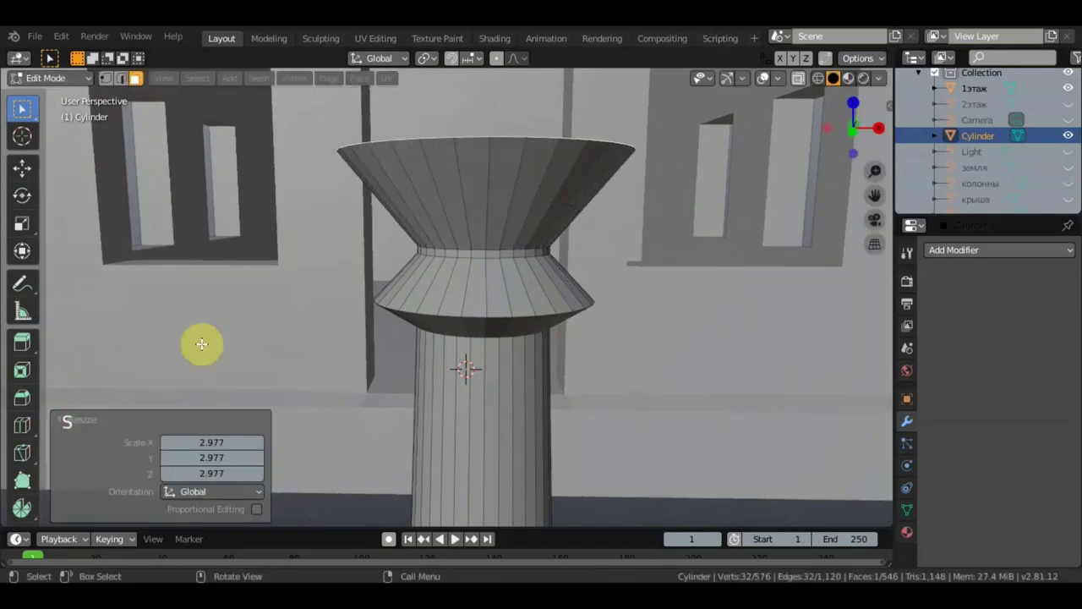
pyautogui.scroll(-2, 312, 242)
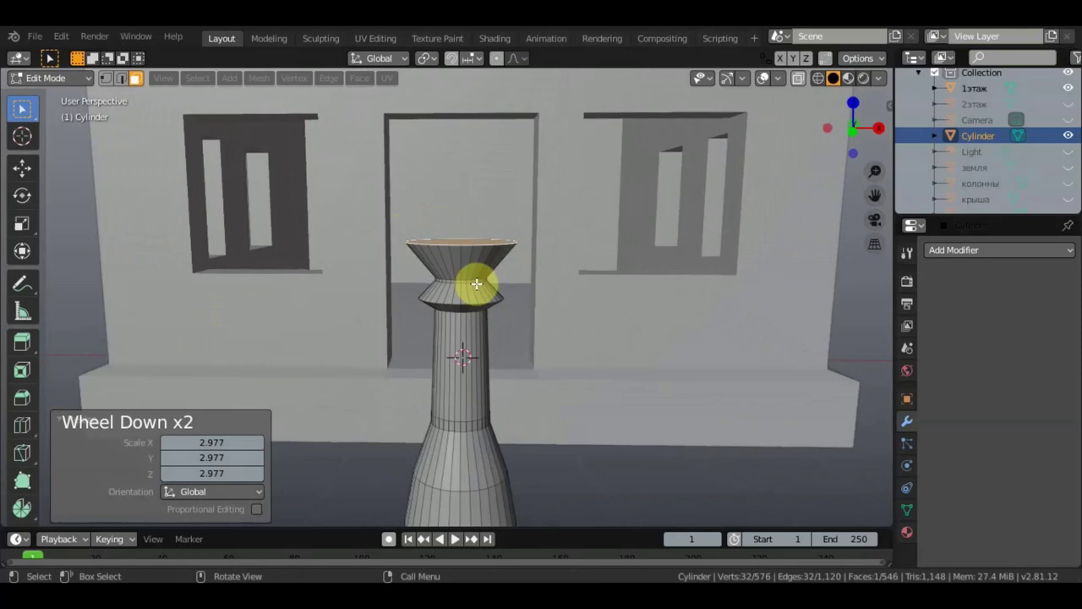
# - Extrude the top face of the flared cap upward by 0.0704 m along Z to form a straight rim
pyautogui.press('e')
pyautogui.rightClick(476, 283)
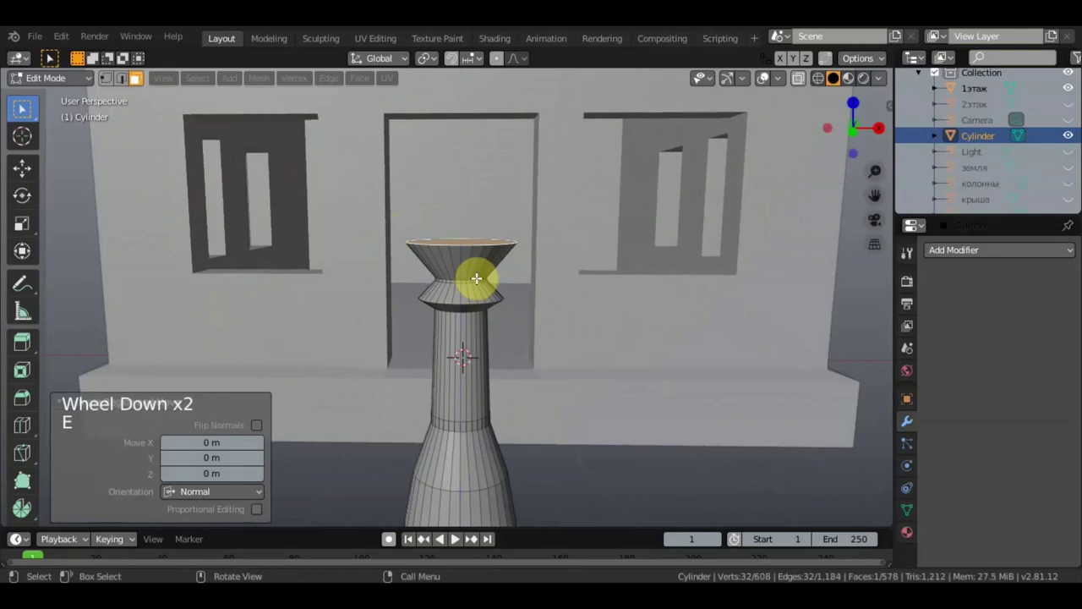
pyautogui.click(22, 172)
pyautogui.moveTo(459, 174); pyautogui.dragTo(460, 157)
pyautogui.scroll(-3, 575, 340)
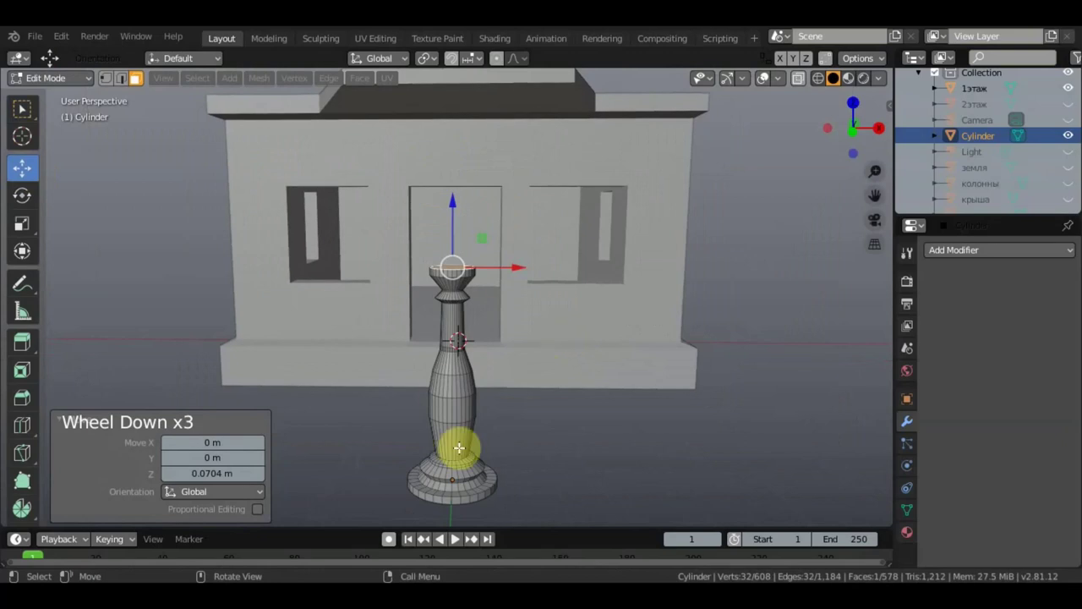
pyautogui.keyDown('shift'); pyautogui.moveTo(521, 307); pyautogui.dragTo(534, 330, button='middle'); pyautogui.keyUp('shift')
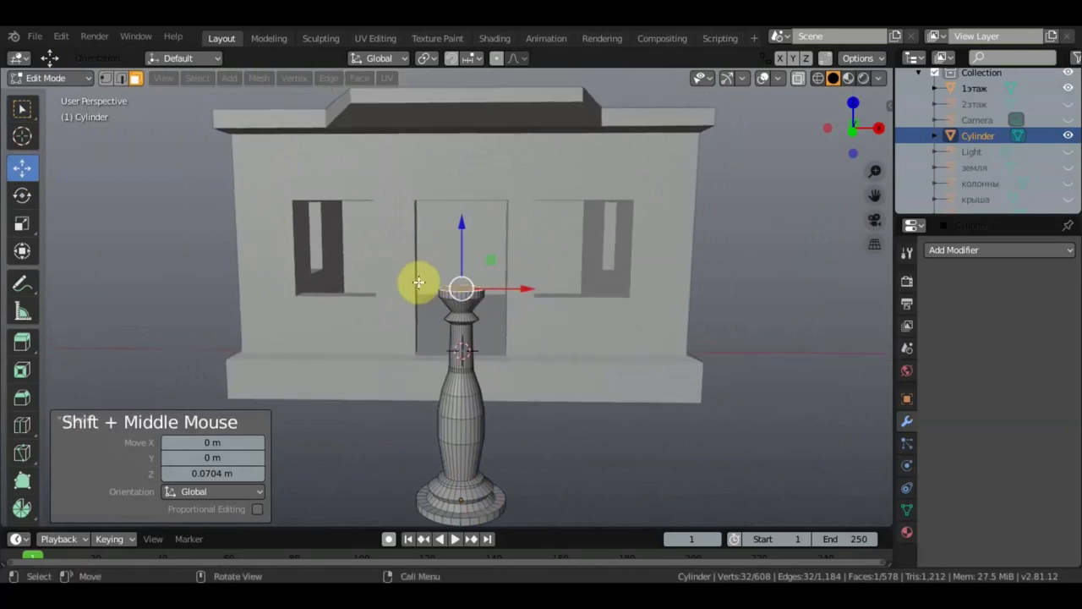
pyautogui.click(22, 108)
# - Return to Object Mode and rename the Cylinder object to балясина
pyautogui.scroll(-1, 579, 384)
pyautogui.keyDown('shift'); pyautogui.moveTo(578, 385); pyautogui.dragTo(577, 333, button='middle'); pyautogui.keyUp('shift')
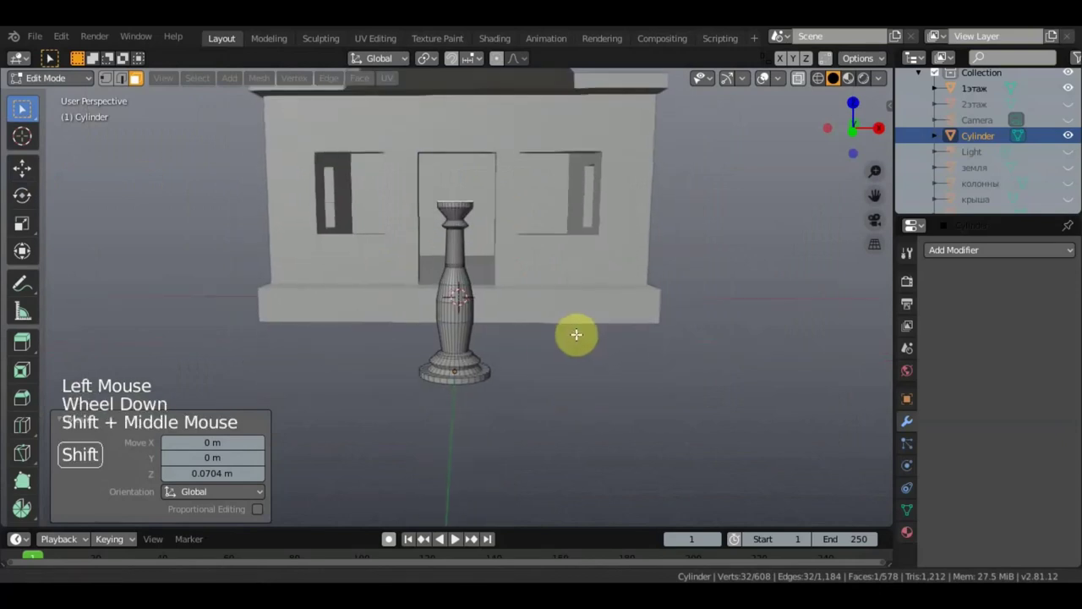
pyautogui.moveTo(515, 367)
pyautogui.mouseDown(button='middle')
pyautogui.moveTo(514, 344)
pyautogui.moveTo(516, 377)
pyautogui.mouseUp(button='middle')
pyautogui.scroll(1, 519, 353)
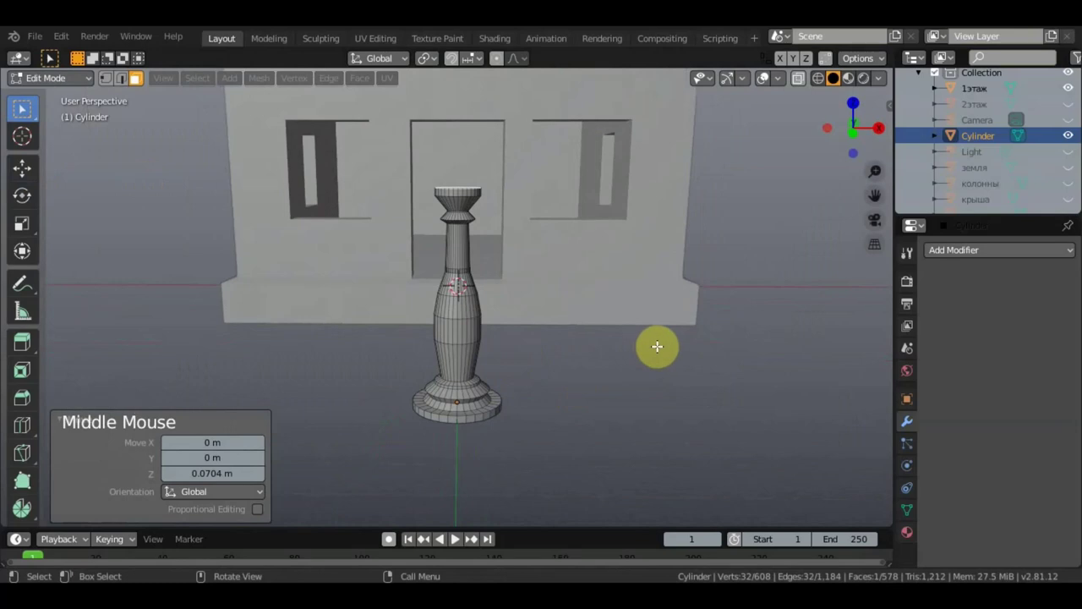
pyautogui.scroll(-1, 651, 346)
pyautogui.scroll(1, 630, 345)
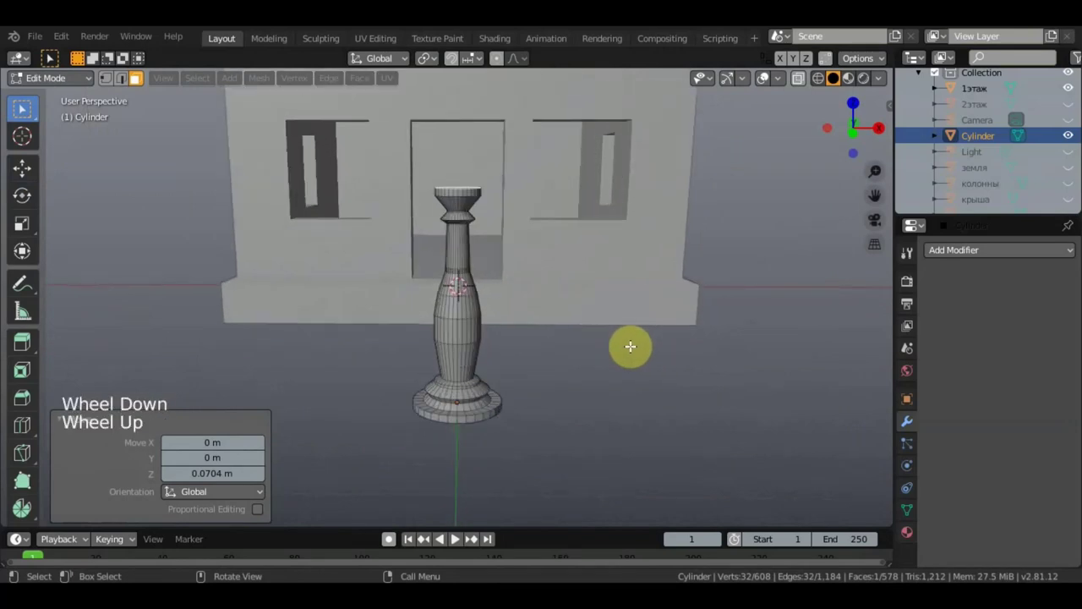
pyautogui.moveTo(631, 346); pyautogui.dragTo(668, 345, button='middle')
pyautogui.click(68, 79)
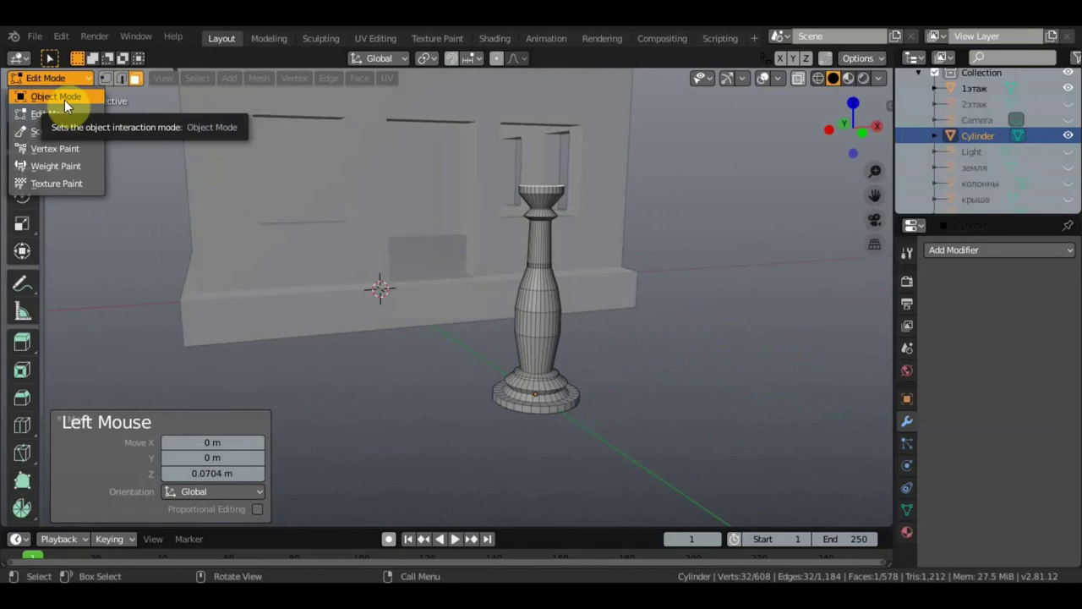
pyautogui.click(64, 98)
pyautogui.scroll(-2, 530, 262)
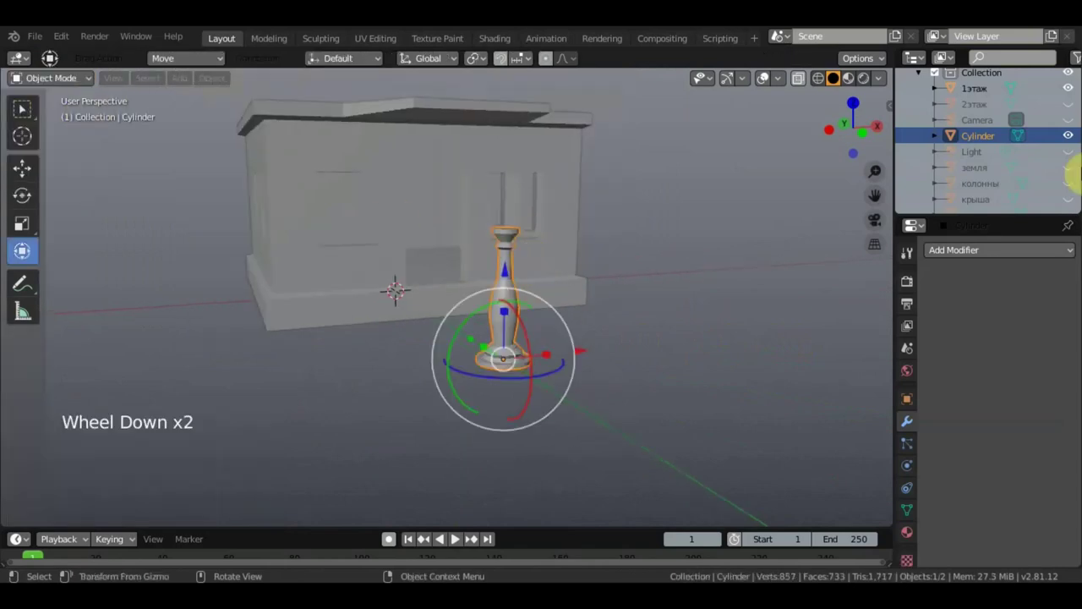
pyautogui.tripleClick(990, 135)
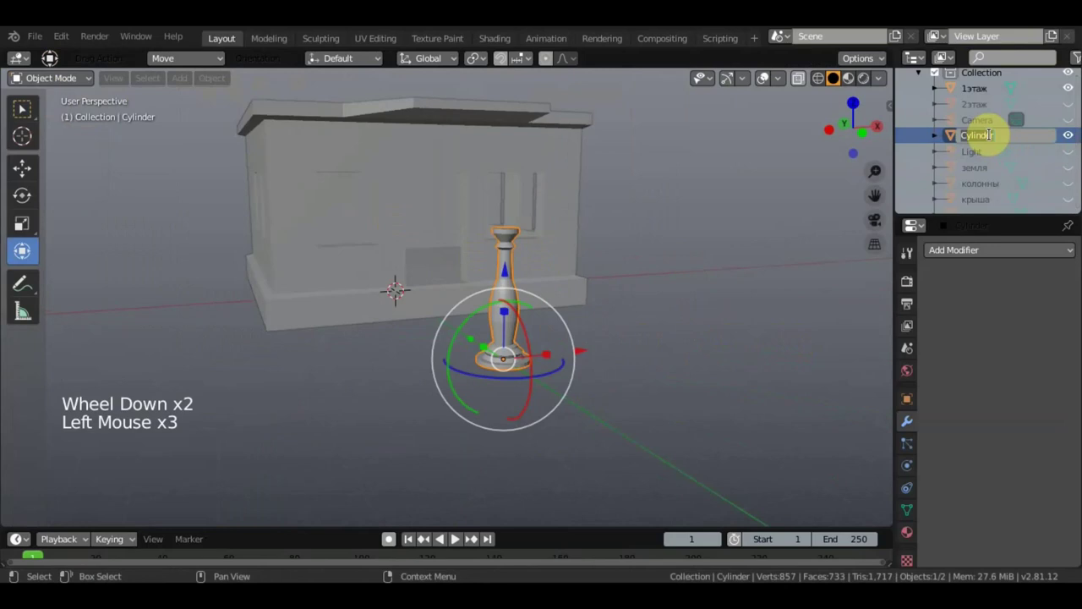
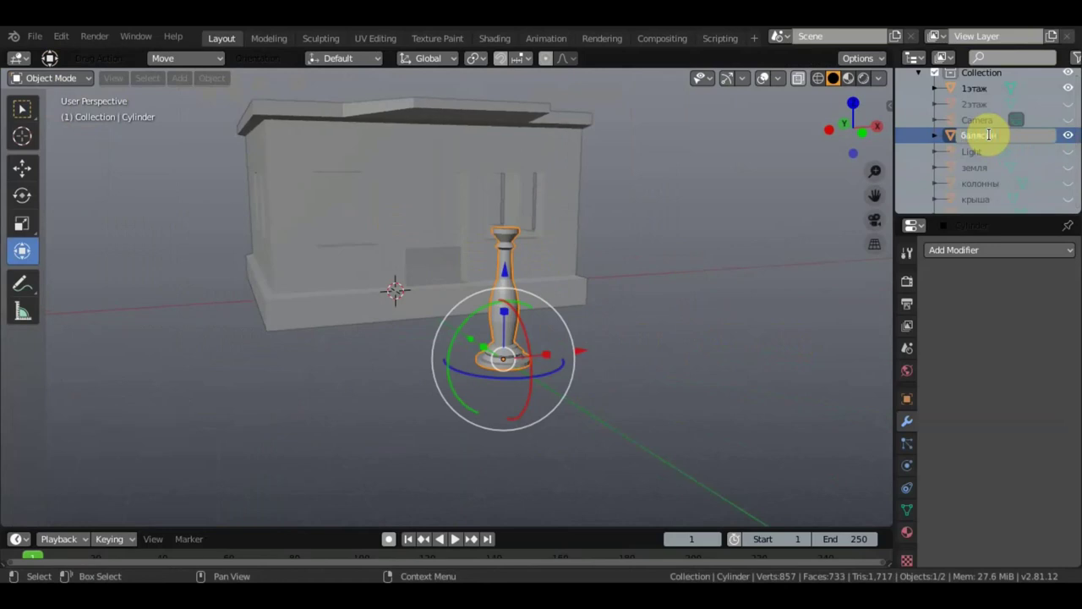
pyautogui.press('Return')
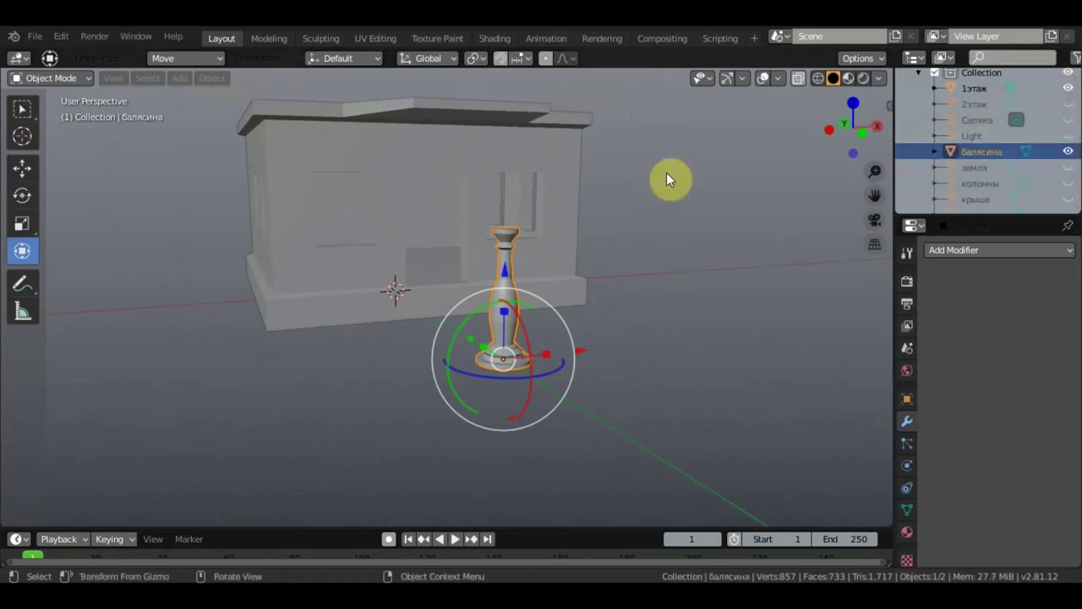
# - Scale the whole baluster down and raise it 4.03 m along Z to the level of the porch roof
pyautogui.keyDown('shift'); pyautogui.moveTo(736, 283); pyautogui.dragTo(695, 353, button='middle'); pyautogui.keyUp('shift')
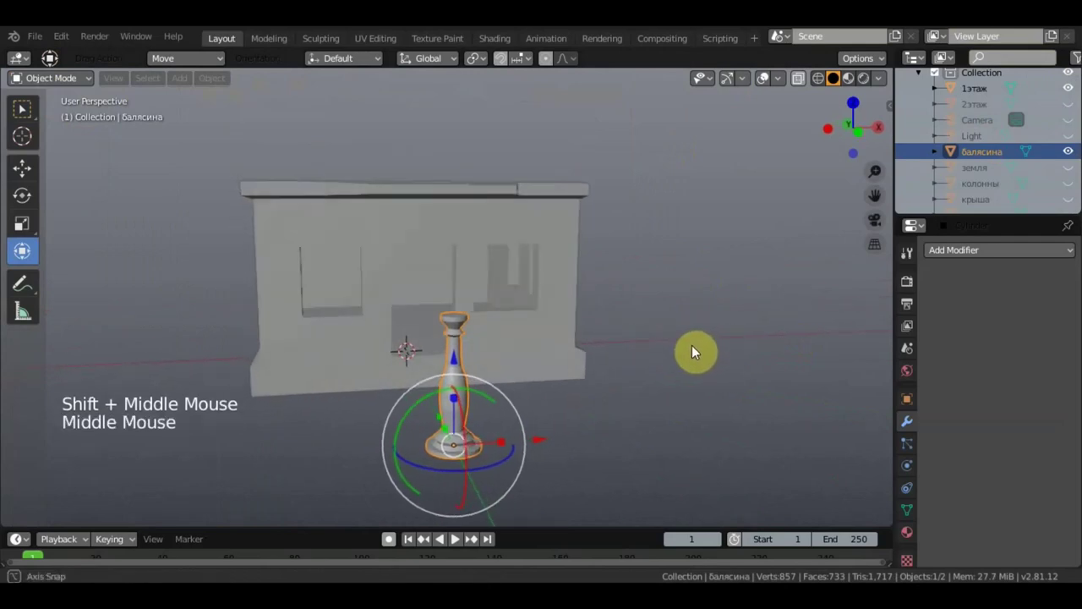
pyautogui.press('s')
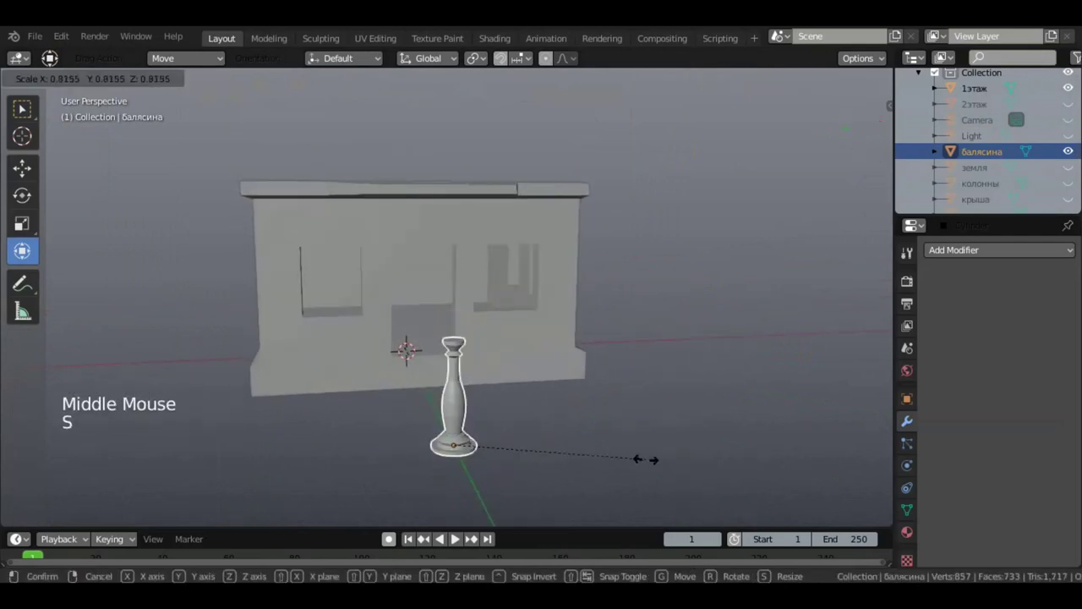
pyautogui.click(583, 443)
pyautogui.moveTo(459, 361); pyautogui.dragTo(470, 95)
# - Move the baluster 1.13 m along Y and 1.01 m along X onto the front corner of the porch roof
pyautogui.moveTo(506, 118); pyautogui.dragTo(377, 272, button='middle')
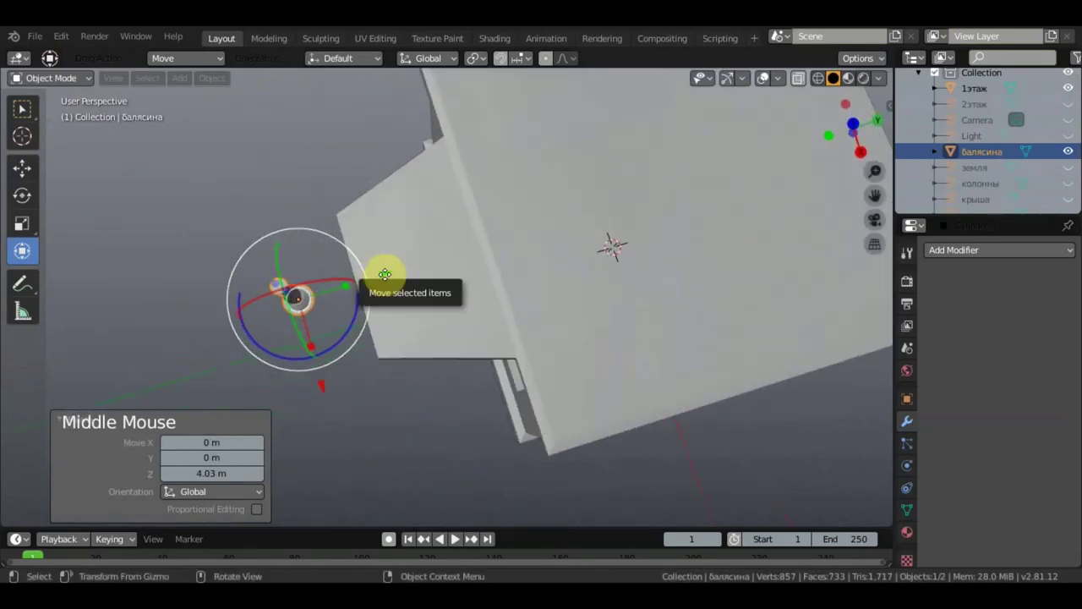
pyautogui.moveTo(376, 271); pyautogui.dragTo(458, 265)
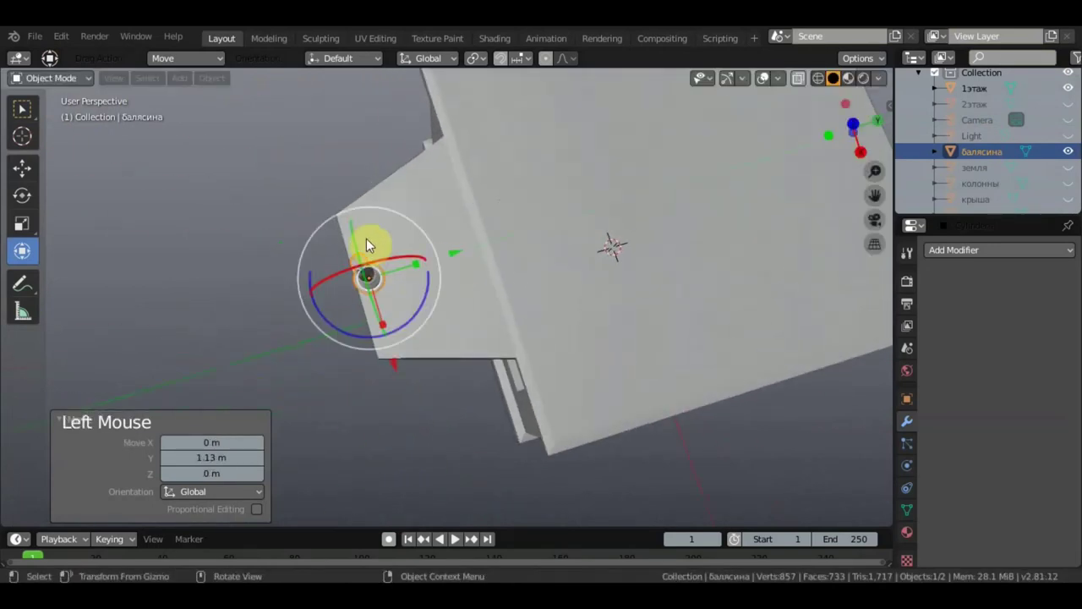
pyautogui.moveTo(396, 366); pyautogui.dragTo(421, 422)
# - Unhide the 2этаж object so the second floor shows behind the baluster
pyautogui.moveTo(573, 375); pyautogui.dragTo(663, 288, button='middle')
pyautogui.scroll(4, 651, 352)
pyautogui.keyDown('shift'); pyautogui.scroll(1, 651, 352); pyautogui.keyUp('shift')
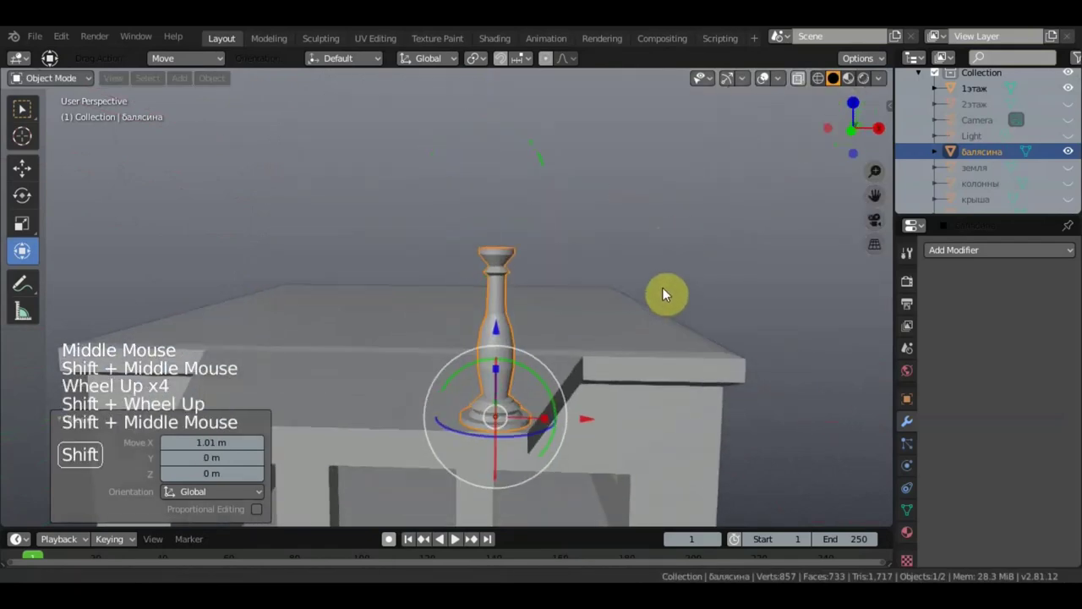
pyautogui.click(1068, 104)
pyautogui.scroll(-2, 632, 254)
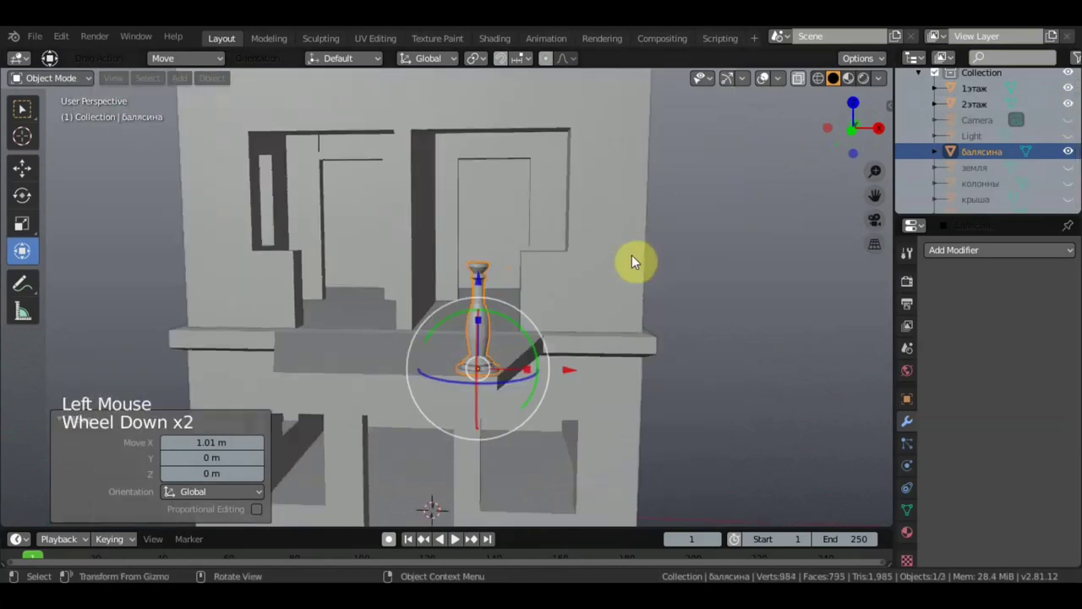
pyautogui.moveTo(631, 254); pyautogui.dragTo(347, 171, button='middle')
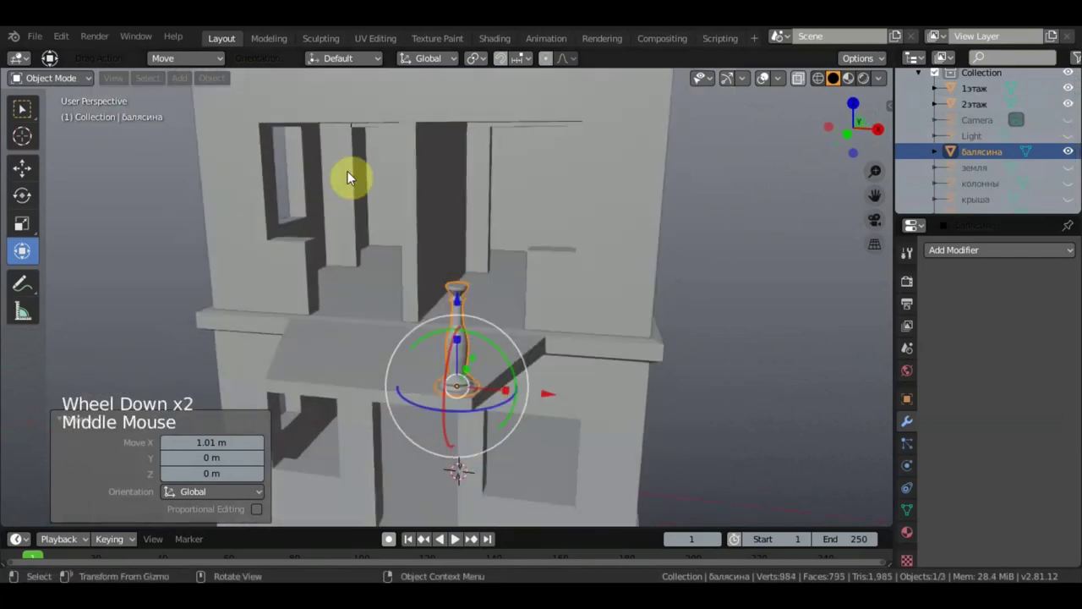
# - Enter Edit Mode on the baluster and apply Limited Dissolve with a 5° max angle to its entire mesh
pyautogui.click(51, 78)
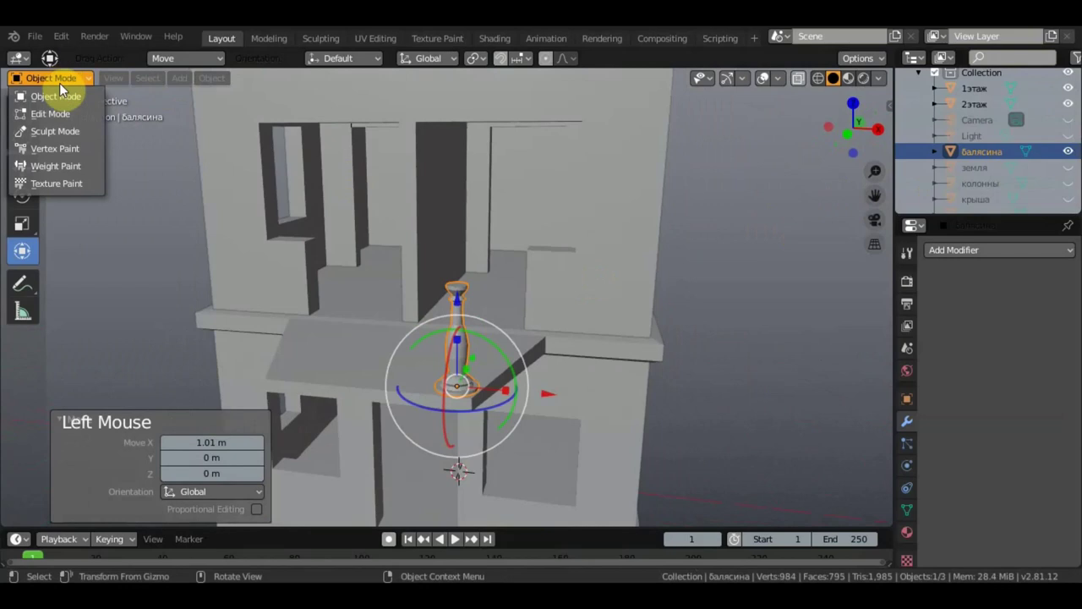
pyautogui.click(58, 113)
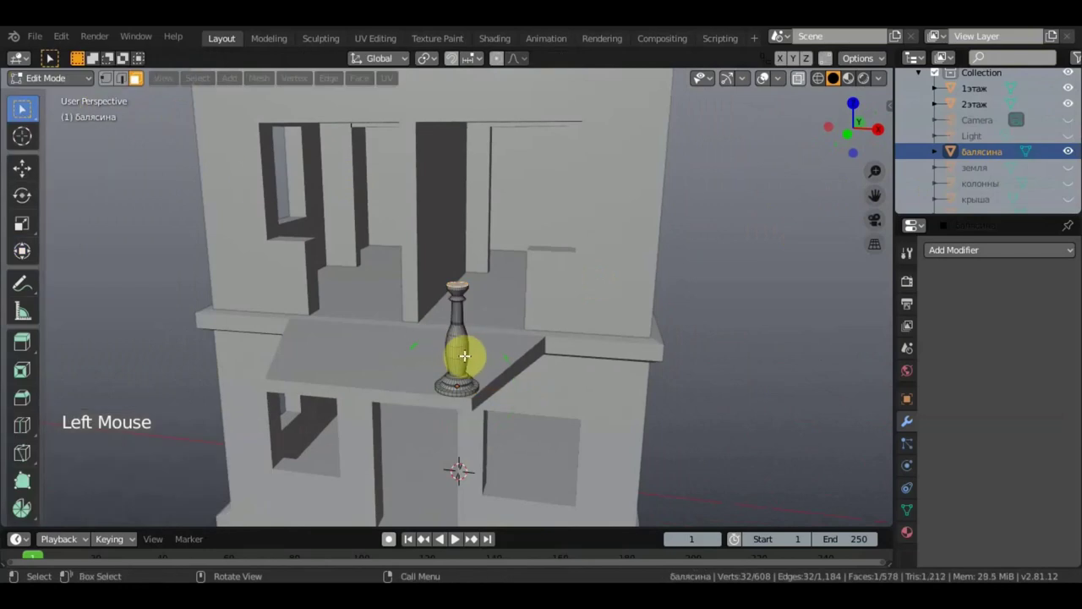
pyautogui.press('a')
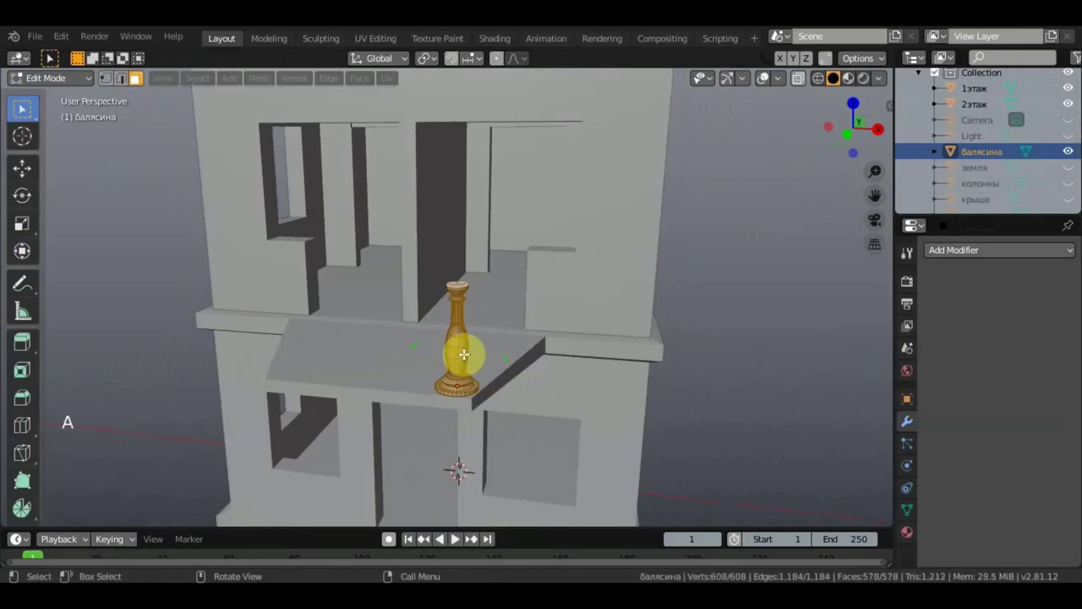
pyautogui.press('x')
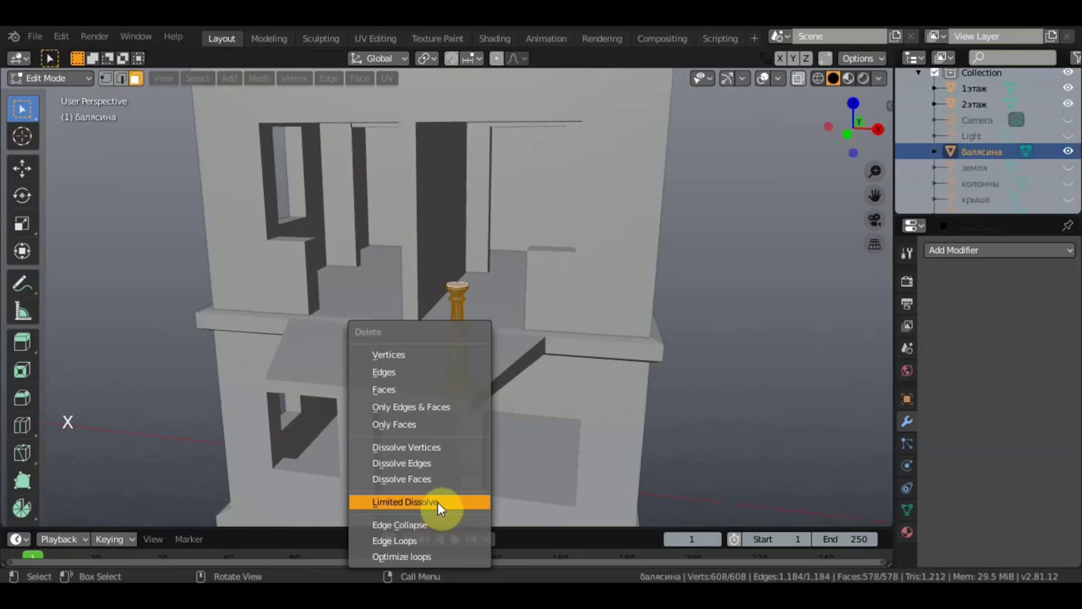
pyautogui.click(438, 502)
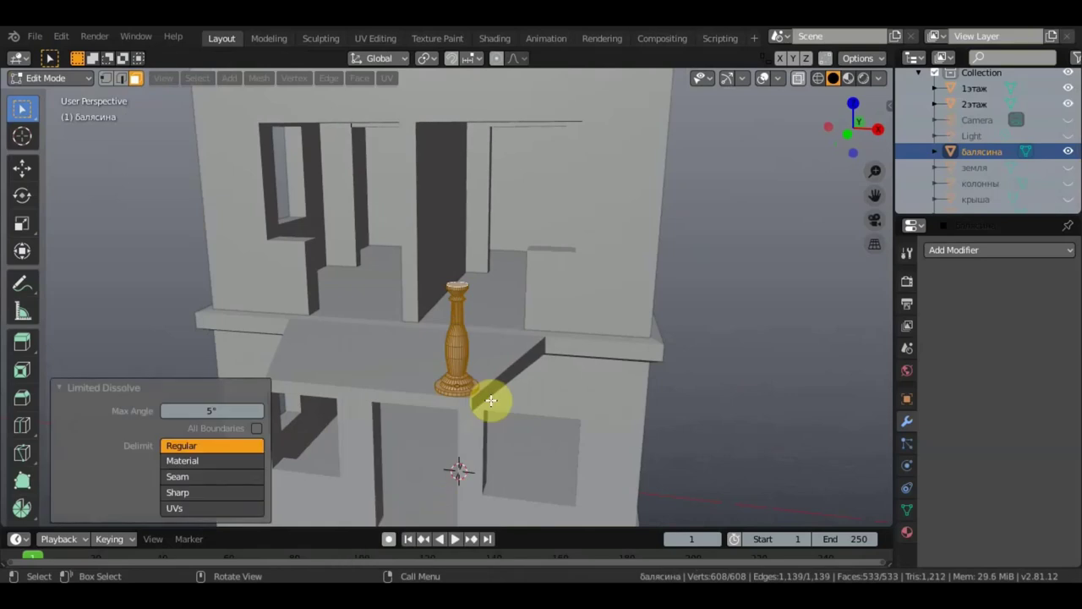
# - Run Limited Dissolve at 5° once more on the whole baluster mesh and clear the selection
pyautogui.scroll(6, 505, 336)
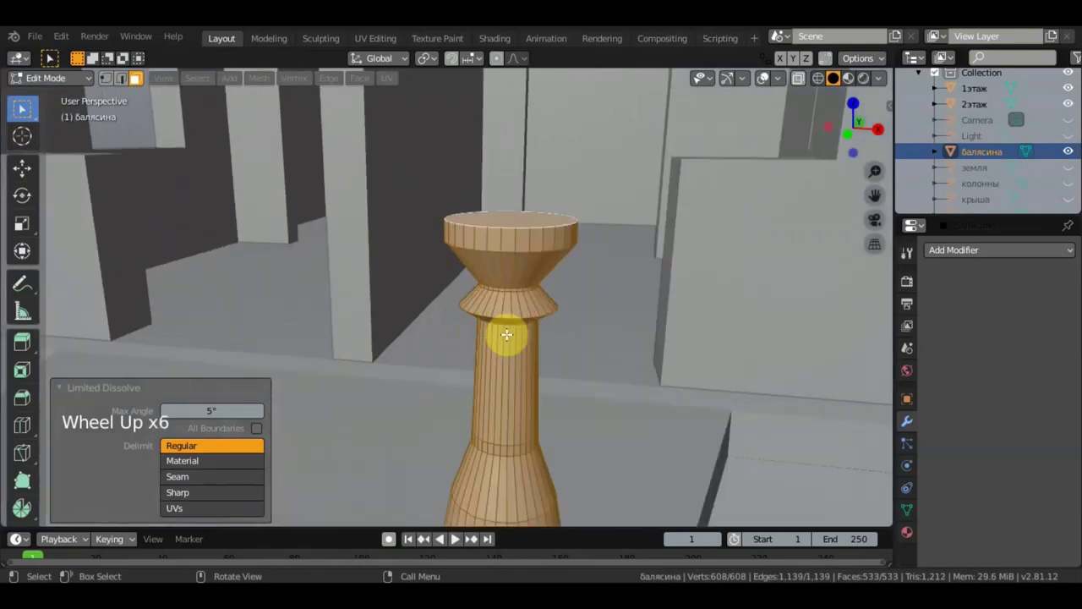
pyautogui.scroll(-2, 507, 334)
pyautogui.moveTo(508, 333); pyautogui.dragTo(502, 362, button='middle')
pyautogui.press('x')
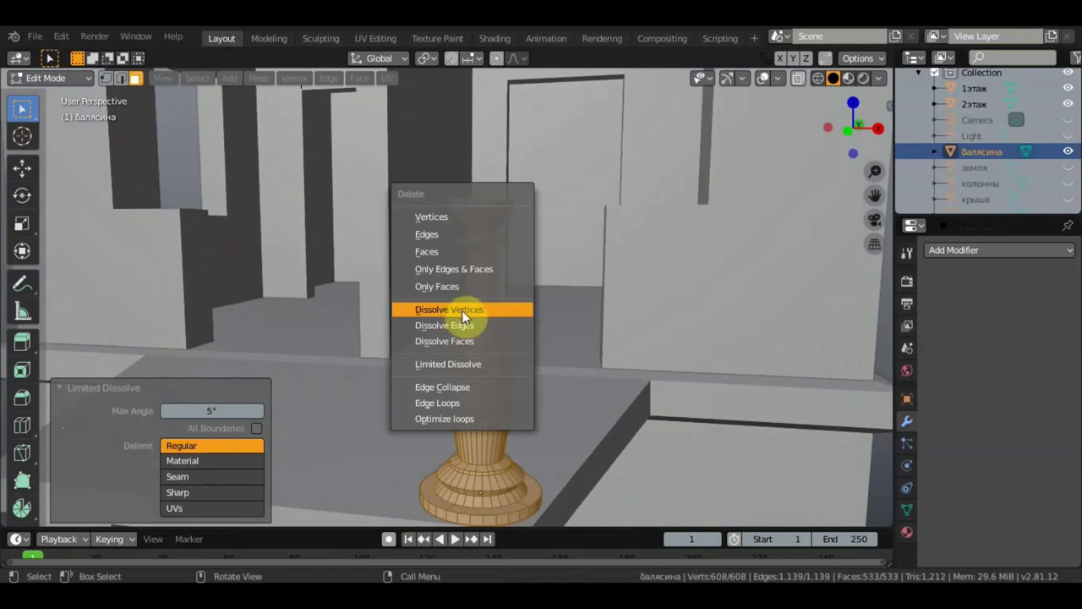
pyautogui.click(461, 365)
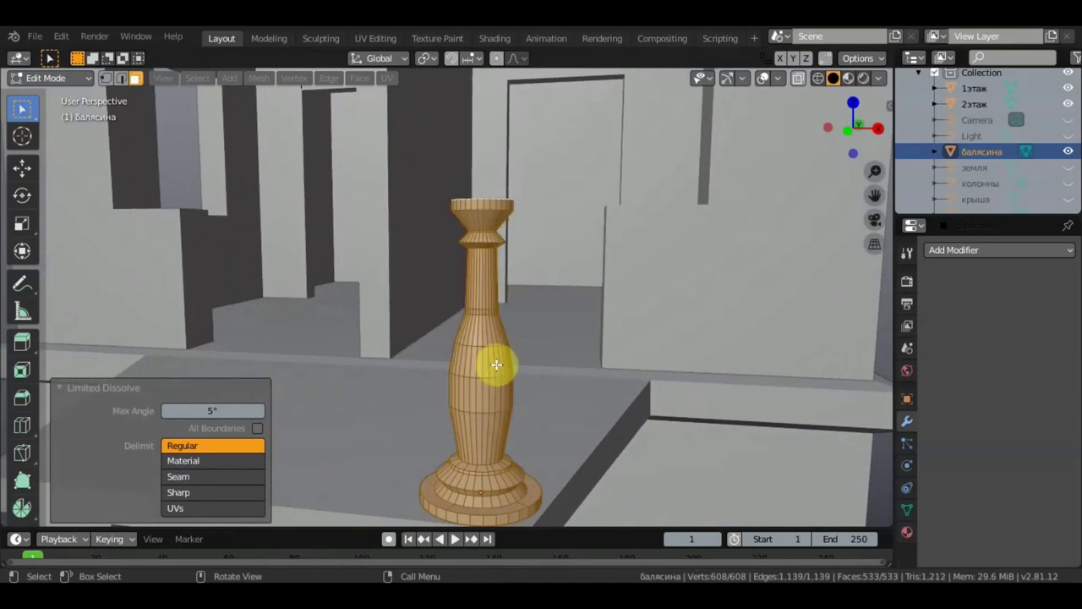
pyautogui.scroll(-1, 503, 361)
pyautogui.click(527, 360)
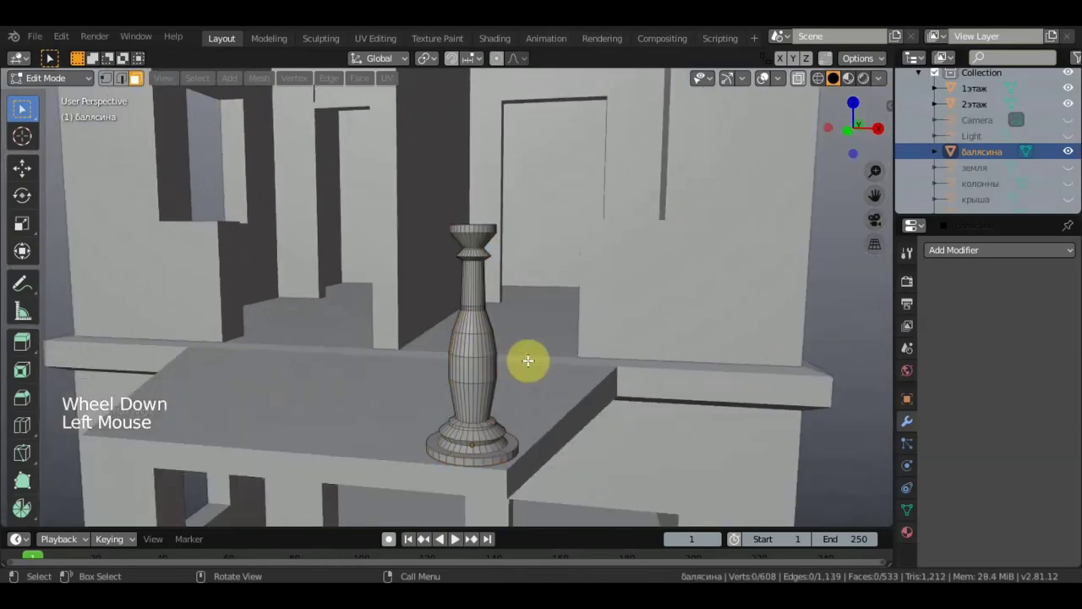
# - Select the entire baluster mesh and scale it uniformly to 0.953
pyautogui.moveTo(527, 361)
pyautogui.mouseDown(button='middle')
pyautogui.moveTo(518, 368)
pyautogui.moveTo(515, 356)
pyautogui.mouseUp(button='middle')
pyautogui.scroll(-2, 515, 363)
pyautogui.press('a')
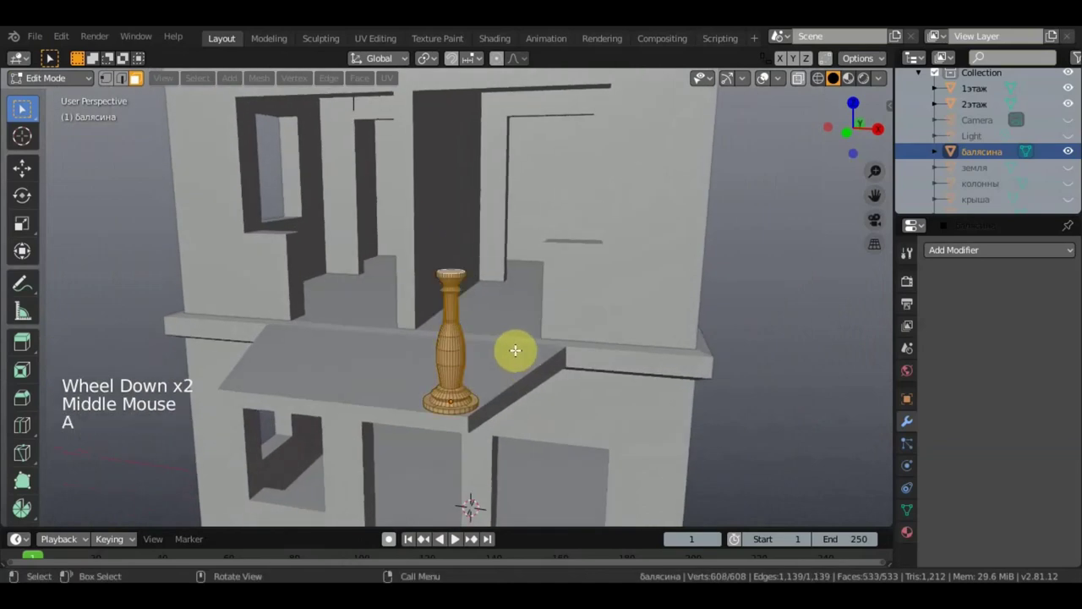
pyautogui.press('s')
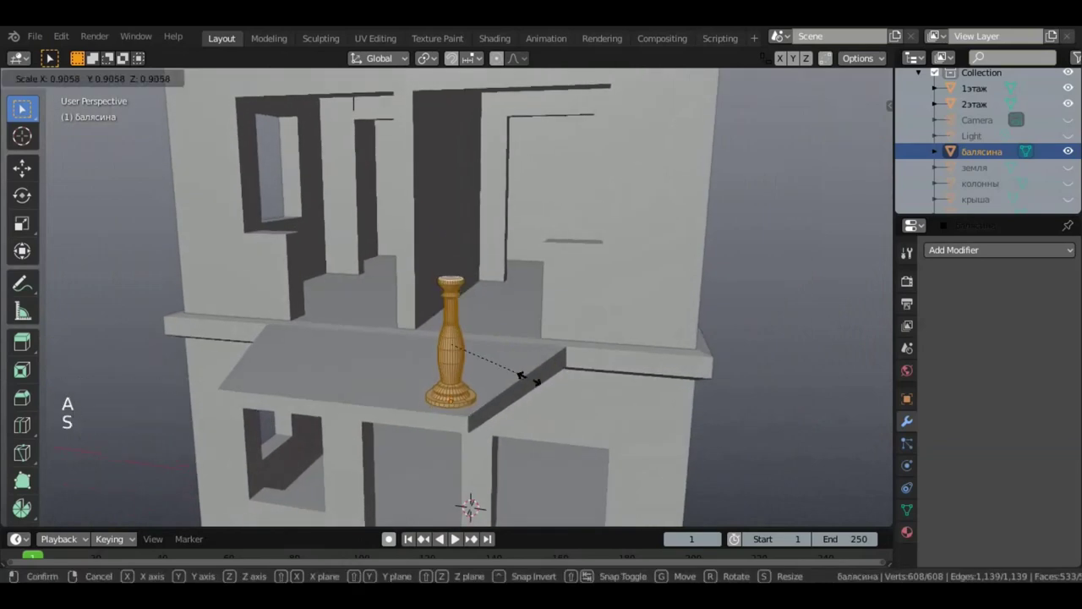
pyautogui.click(532, 381)
# - In front view, duplicate the baluster twice along negative X over the porch roof, offsetting the second copy by -0.556 m
pyautogui.moveTo(532, 381); pyautogui.dragTo(570, 360, button='middle')
pyautogui.press('KP_1')
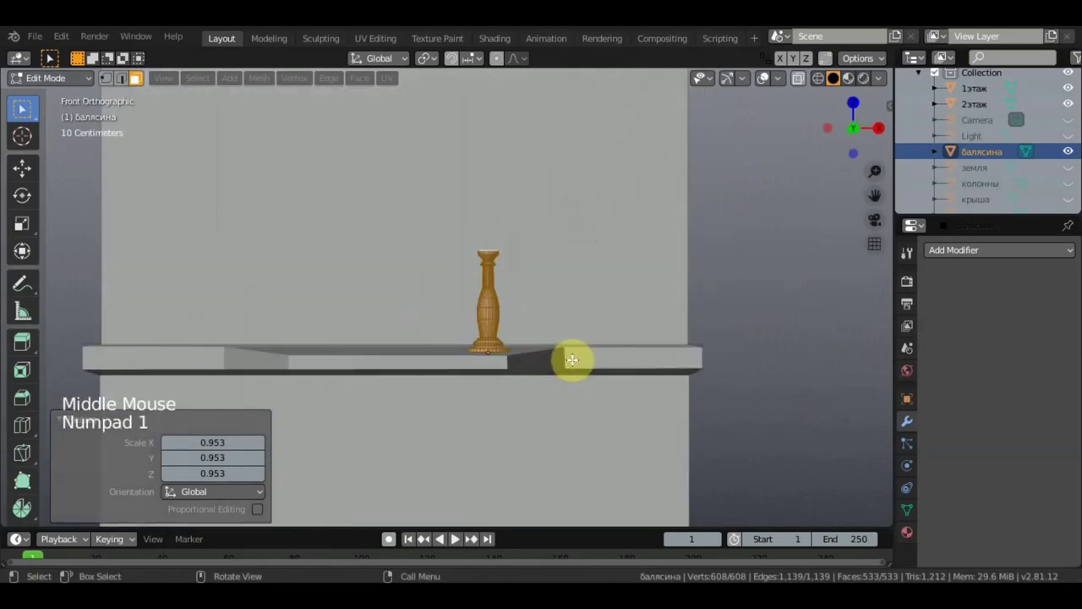
pyautogui.click(35, 169)
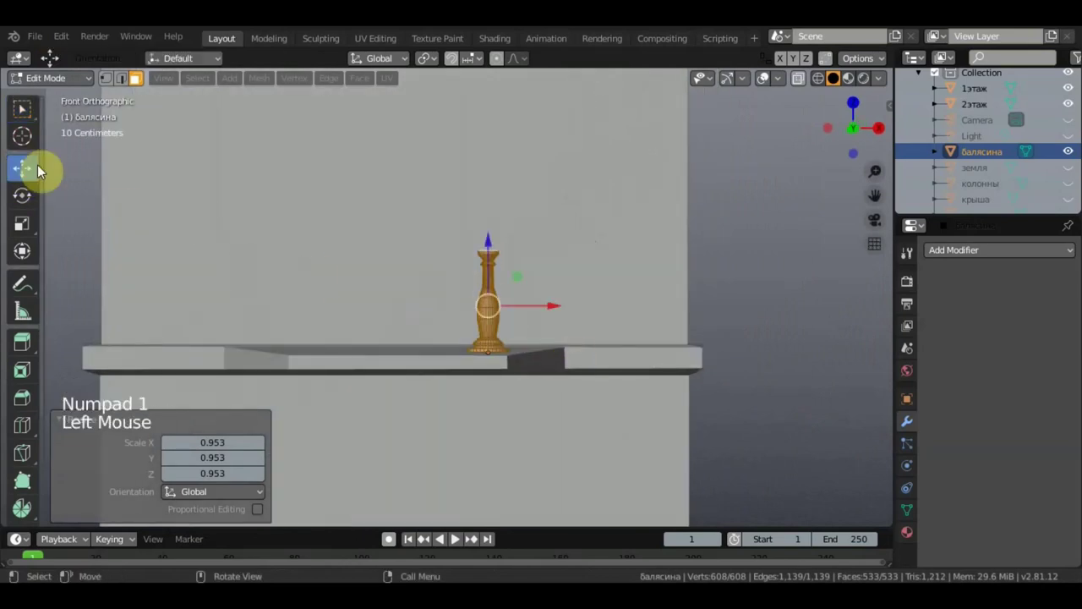
pyautogui.hotkey('shift', 'd')
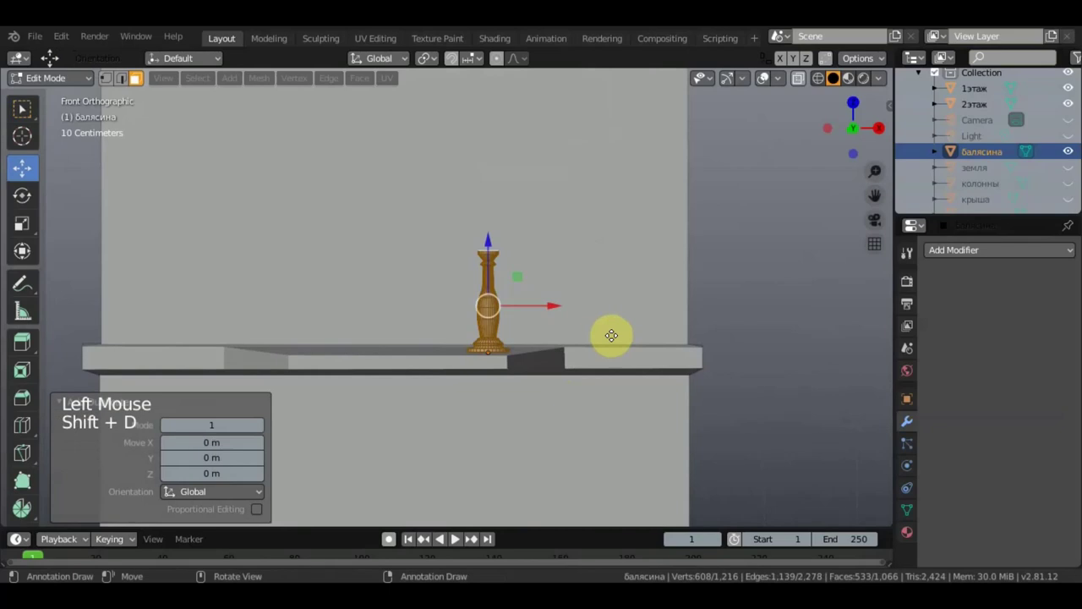
pyautogui.moveTo(558, 307); pyautogui.dragTo(399, 315)
pyautogui.hotkey('shift', 'd')
# - Add a third baluster copy offset -0.634 m in X and -0.0257 m in Z, and shift it another -0.113 m along X
pyautogui.hotkey('shift', 'd')
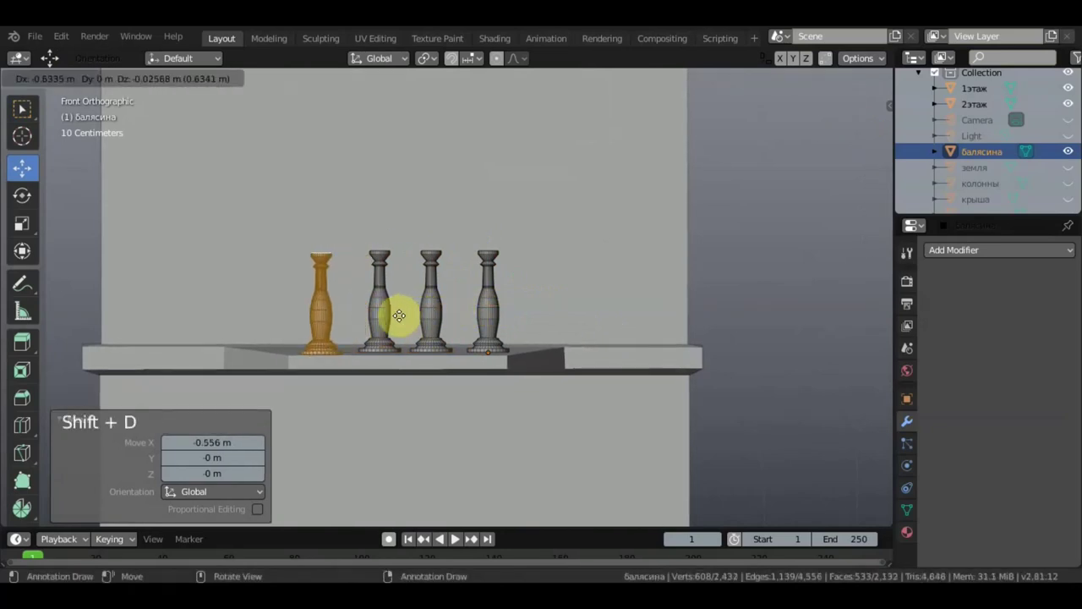
pyautogui.click(399, 315)
pyautogui.moveTo(411, 314); pyautogui.dragTo(418, 386, button='middle')
pyautogui.scroll(-3, 418, 389)
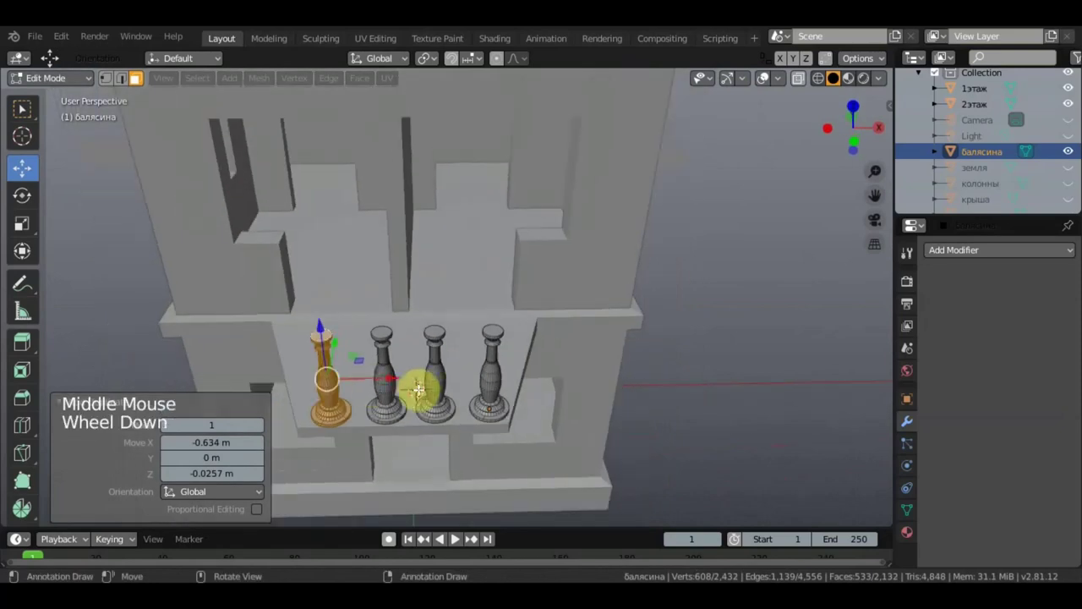
pyautogui.moveTo(396, 378); pyautogui.dragTo(382, 378)
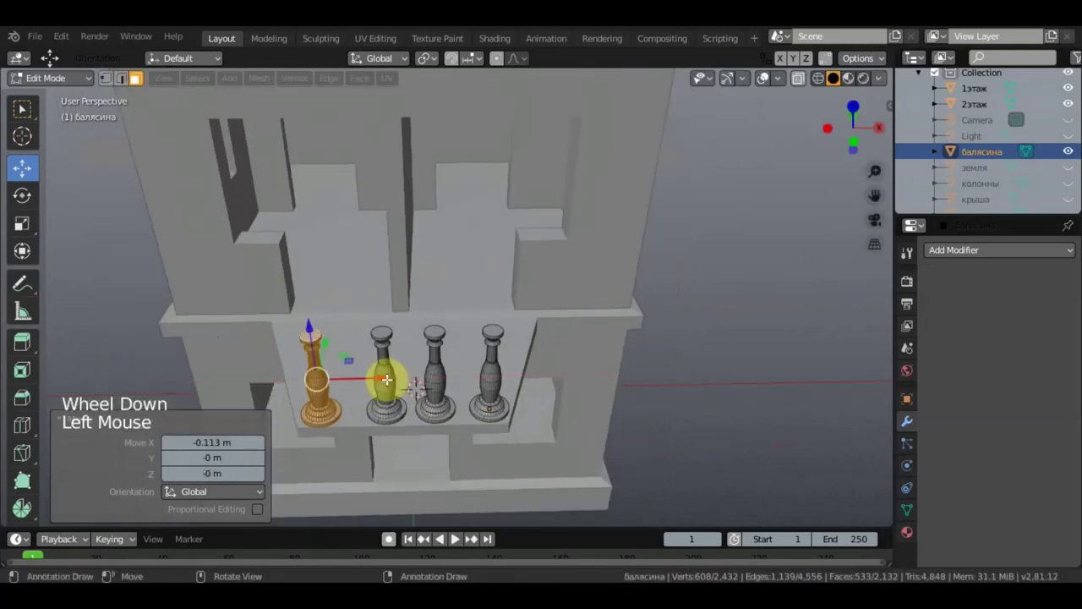
# - Invert the selection so the other three balusters are selected instead of the newest copy
pyautogui.click(22, 108)
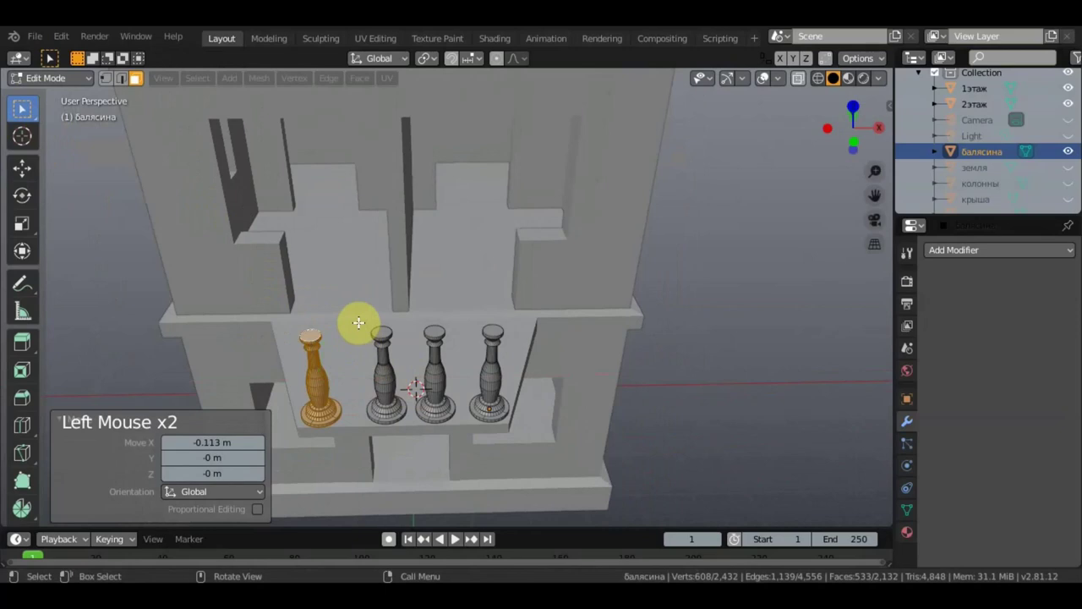
pyautogui.hotkey('ctrl', 'i')
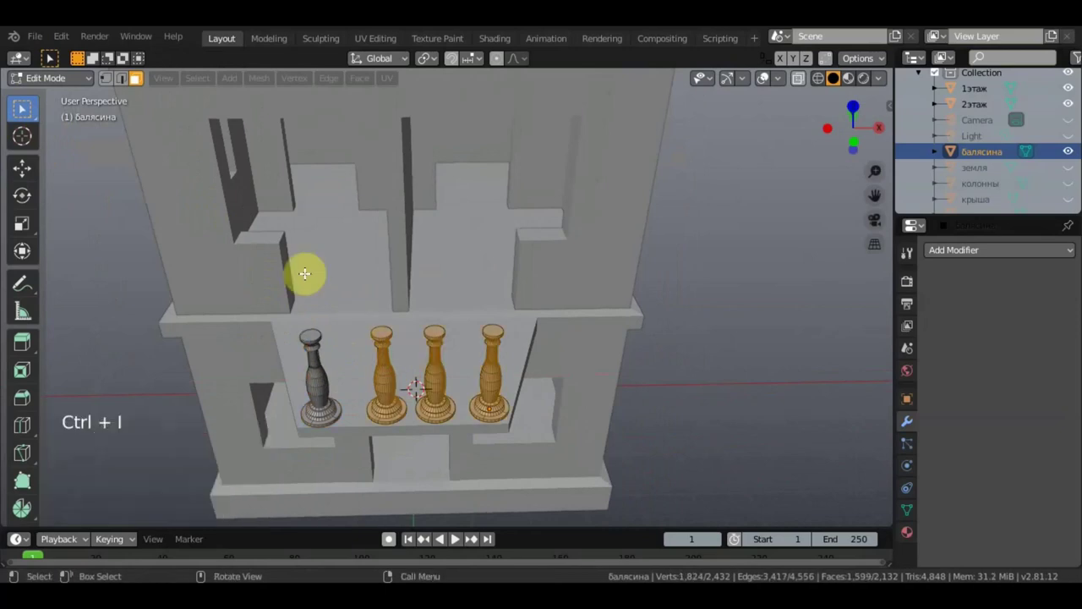
# - Show the balcony balusters from the front in orthographic view with wireframe shading
pyautogui.moveTo(367, 266); pyautogui.dragTo(362, 214, button='middle')
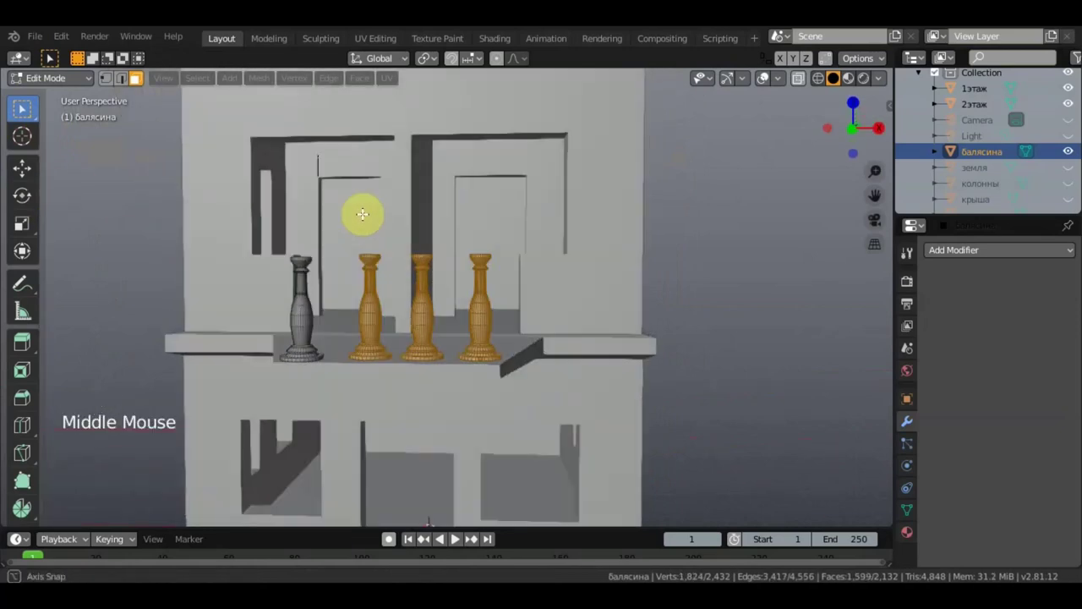
pyautogui.press('KP_1')
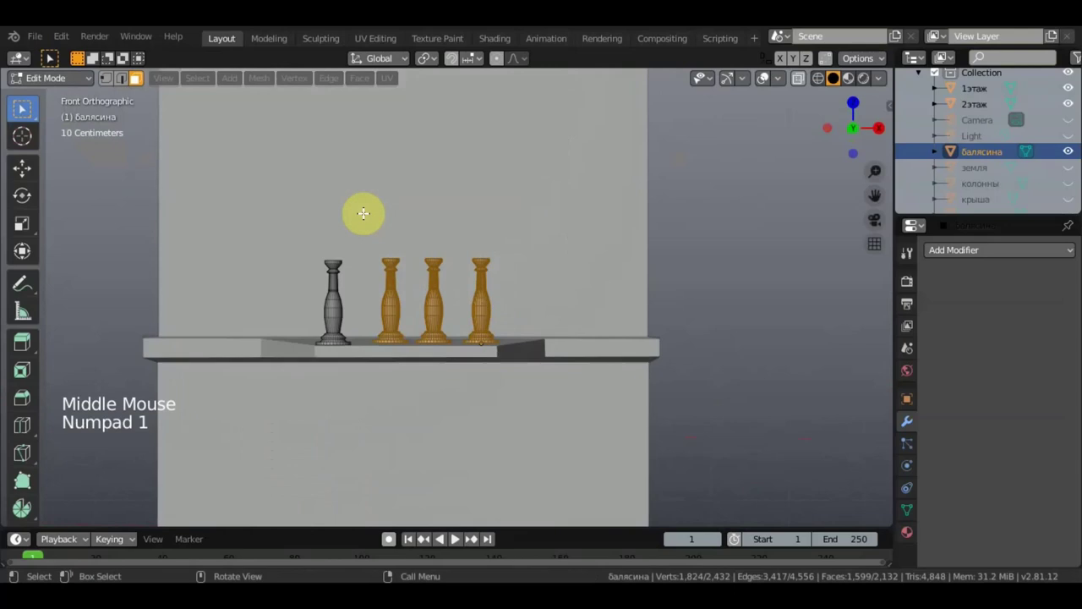
pyautogui.scroll(2, 583, 179)
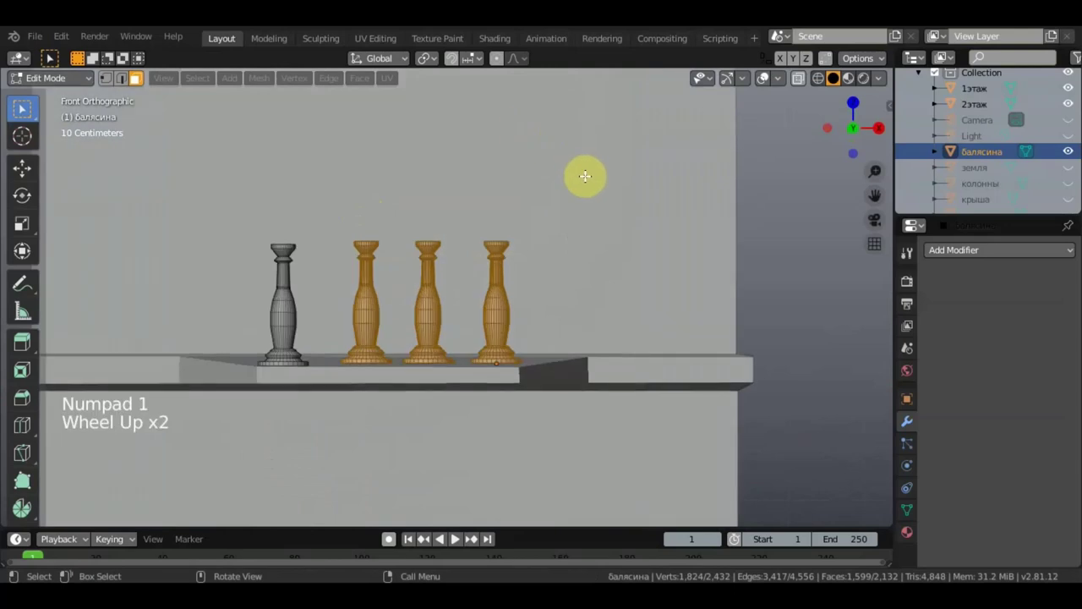
pyautogui.click(819, 81)
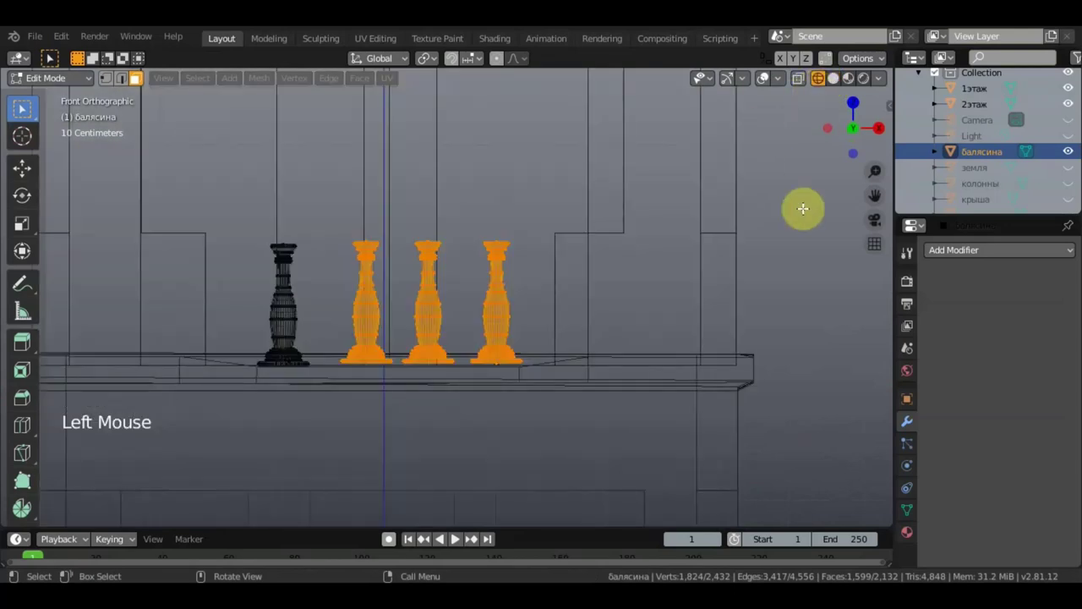
pyautogui.click(775, 293)
pyautogui.press('b')
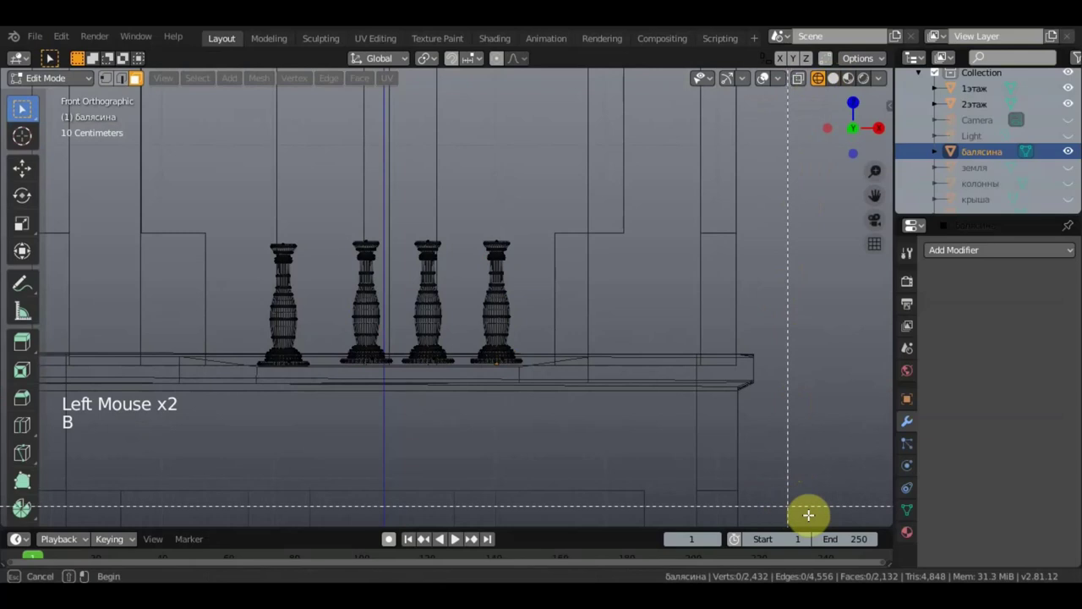
pyautogui.moveTo(818, 519); pyautogui.dragTo(401, 169)
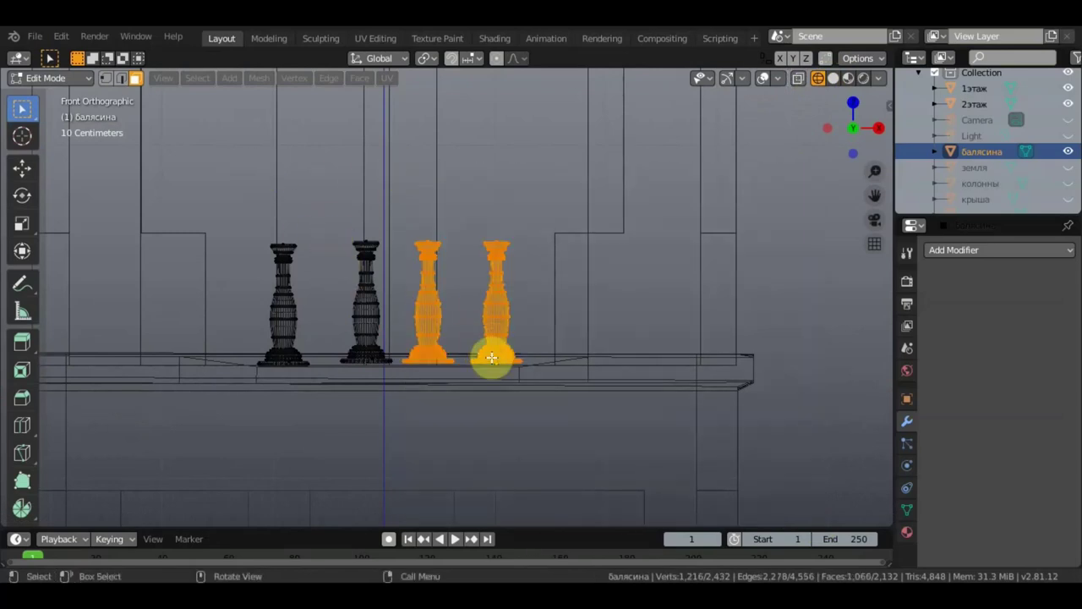
pyautogui.click(390, 416)
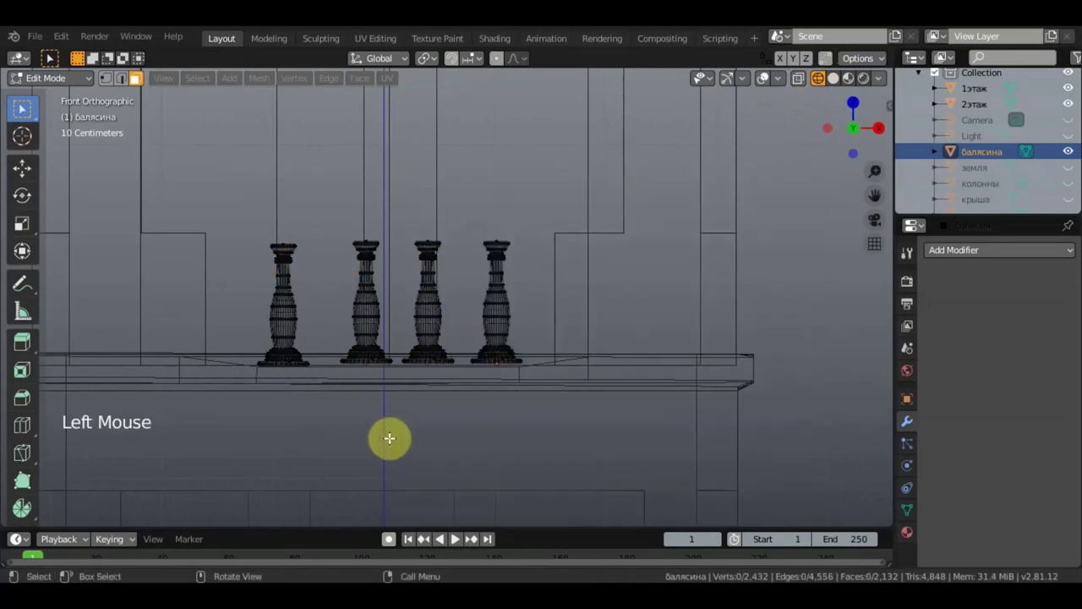
# - Select the second baluster from the left and move it about -0.07 m along X to even out the spacing
pyautogui.press('b')
pyautogui.moveTo(392, 440); pyautogui.dragTo(320, 212)
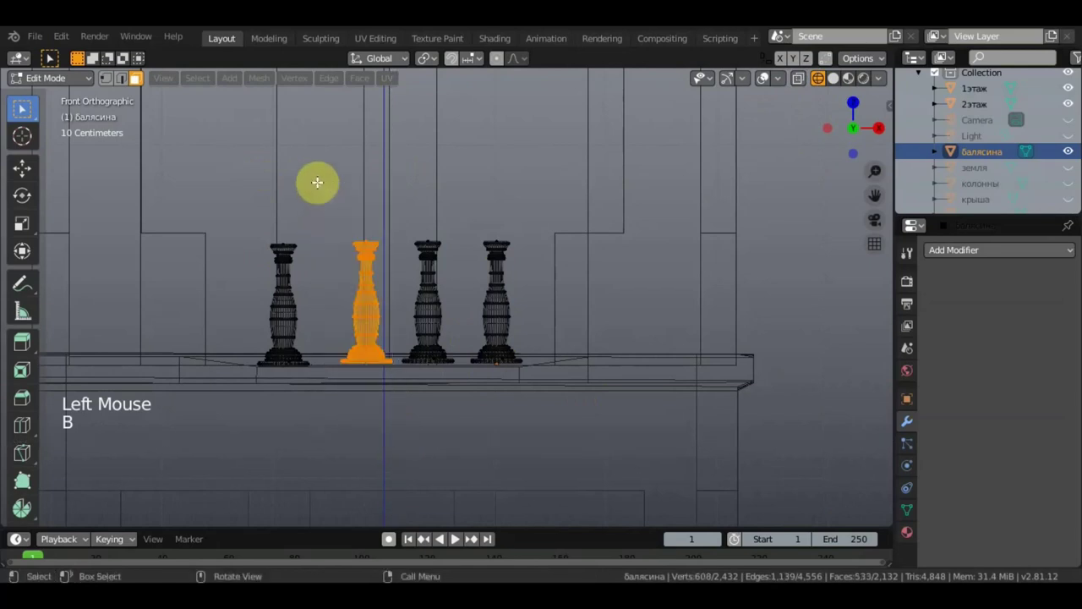
pyautogui.click(24, 170)
pyautogui.moveTo(431, 311); pyautogui.dragTo(423, 312)
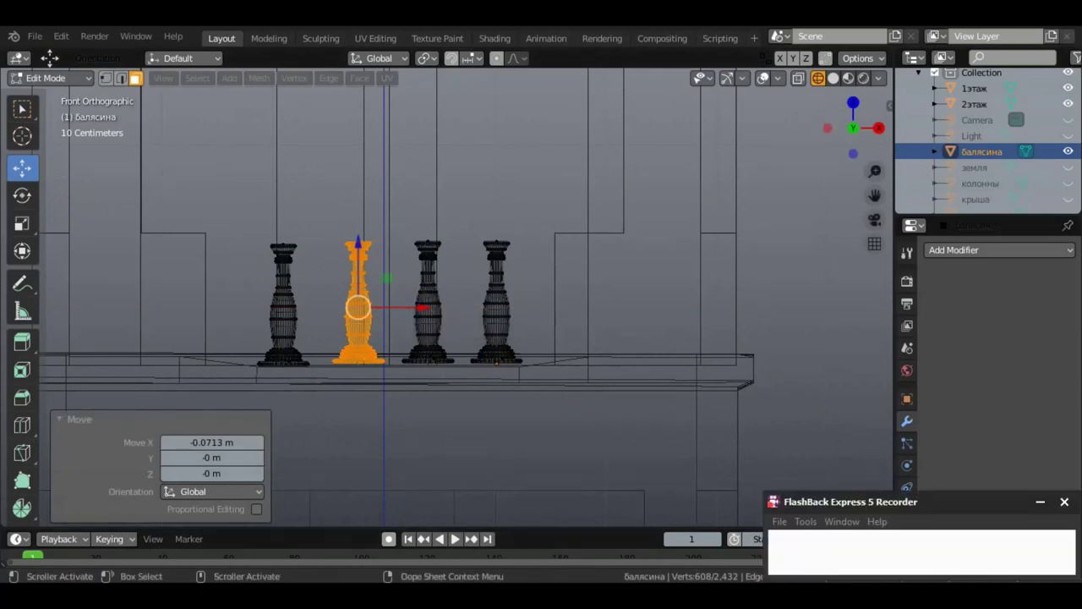
pyautogui.click(894, 541)
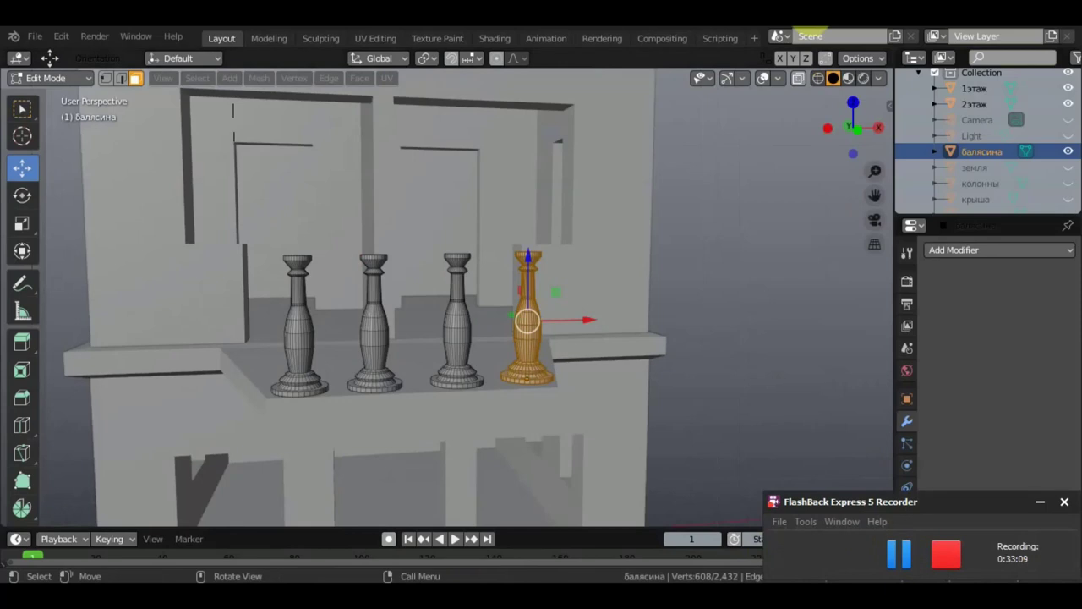
# - Duplicate the rightmost front baluster and place the copy behind it, just inside the balcony's slanted right edge
pyautogui.moveTo(753, 138); pyautogui.dragTo(543, 361, button='middle')
pyautogui.press('KP_7')
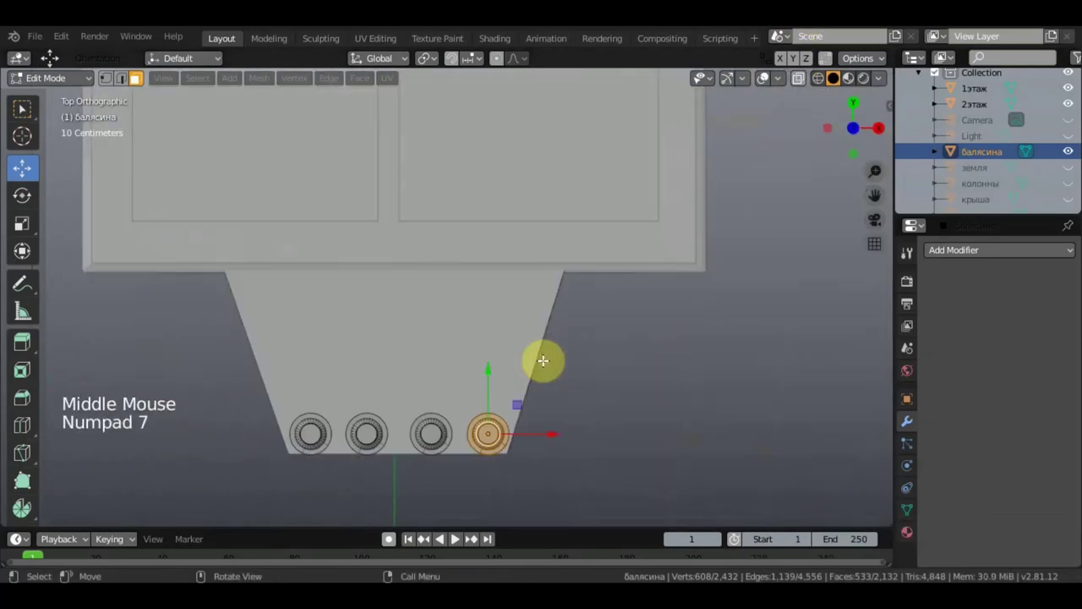
pyautogui.hotkey('shift', 'd')
pyautogui.click(514, 400)
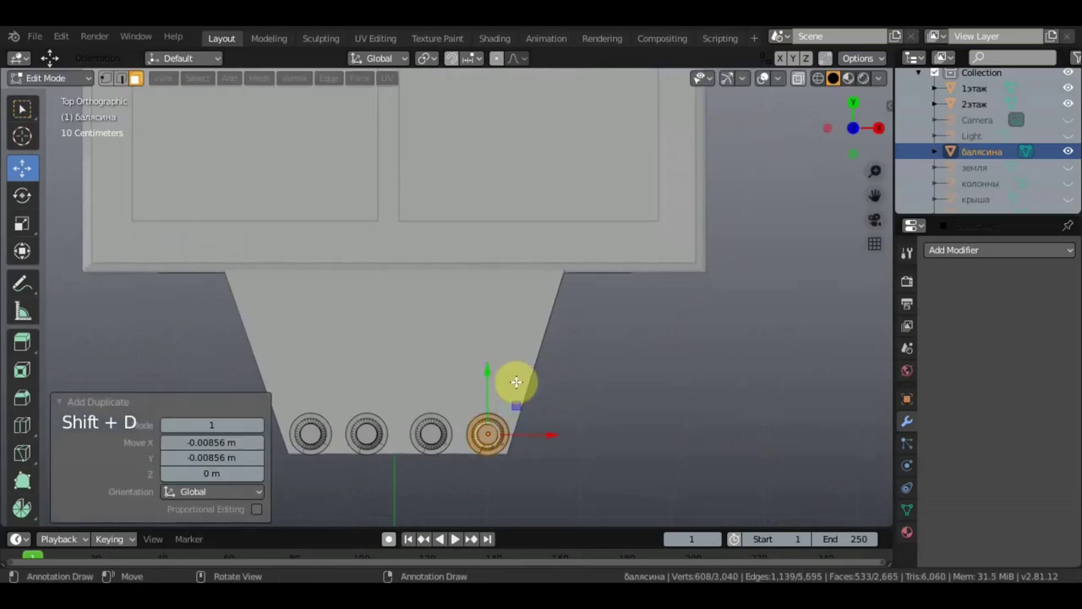
pyautogui.moveTo(482, 368); pyautogui.dragTo(494, 299)
pyautogui.moveTo(553, 364)
pyautogui.mouseDown()
pyautogui.moveTo(578, 382)
pyautogui.moveTo(570, 374)
pyautogui.mouseUp()
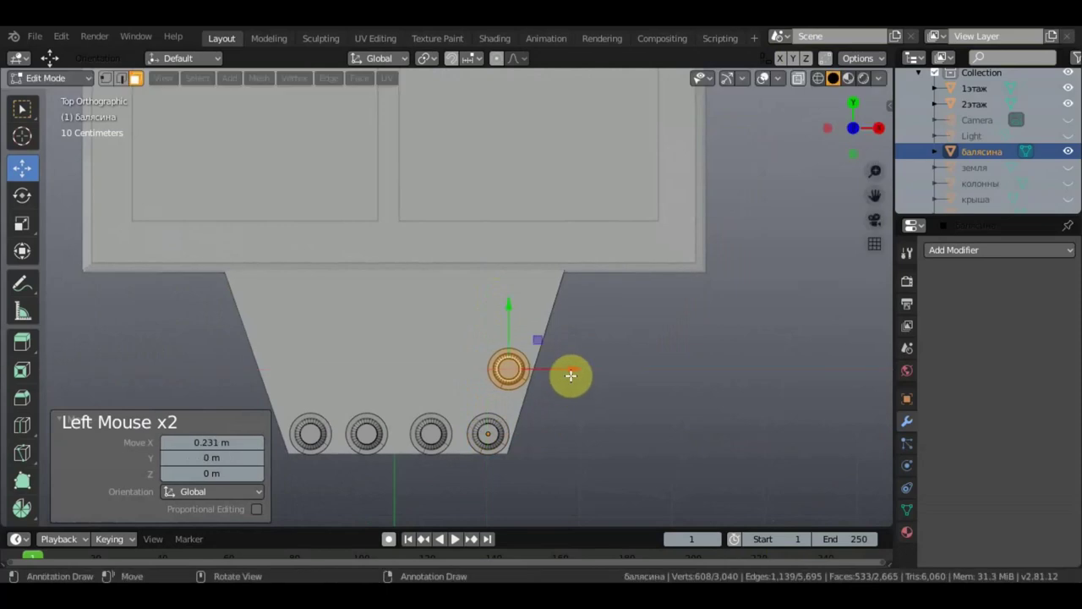
pyautogui.moveTo(506, 305); pyautogui.dragTo(506, 321)
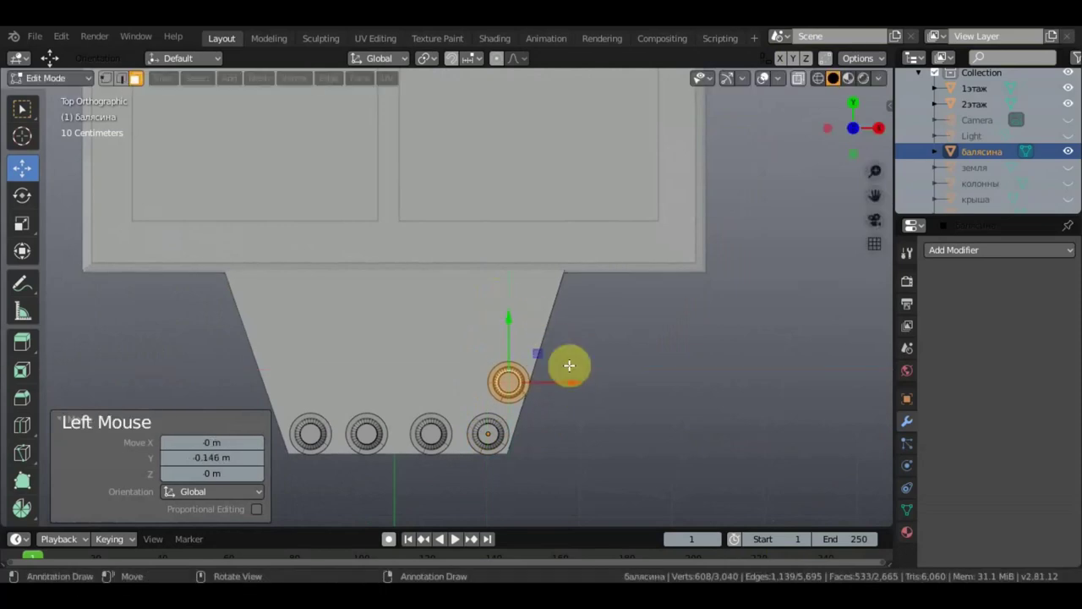
pyautogui.moveTo(573, 387); pyautogui.dragTo(565, 389)
# - Duplicate the new side baluster and move the copy farther back along the slanted edge, shifting it about 0.21 m in X
pyautogui.hotkey('shift', 'd')
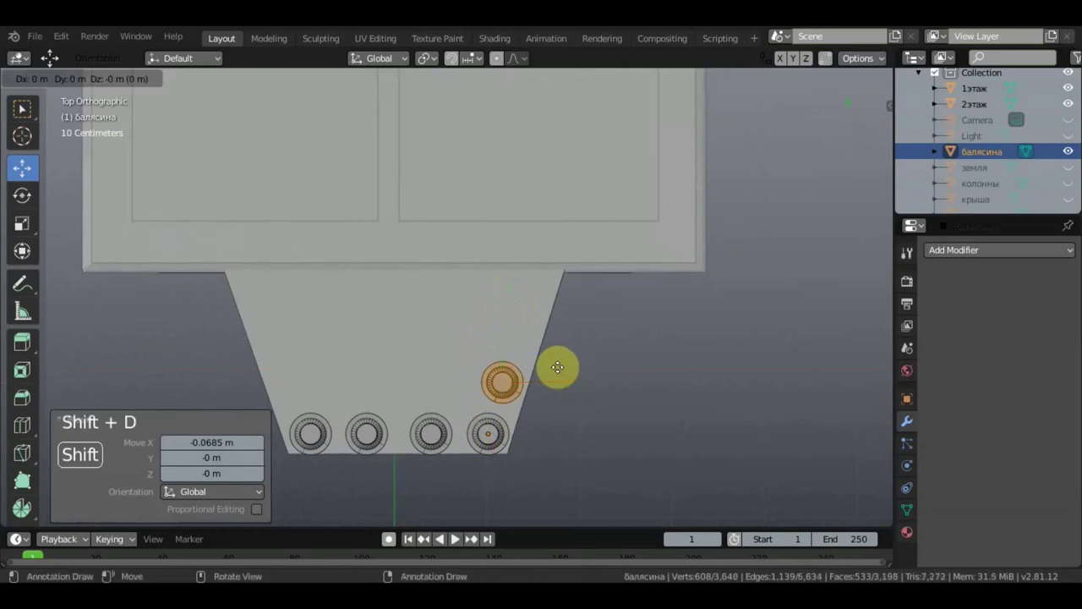
pyautogui.rightClick(558, 367)
pyautogui.moveTo(513, 324); pyautogui.dragTo(518, 262)
pyautogui.moveTo(575, 329); pyautogui.dragTo(591, 345)
# - Duplicate the rearmost side baluster and move the copy about 0.5 m in Y and 0.16 m in X, next to the wall
pyautogui.press('shift')
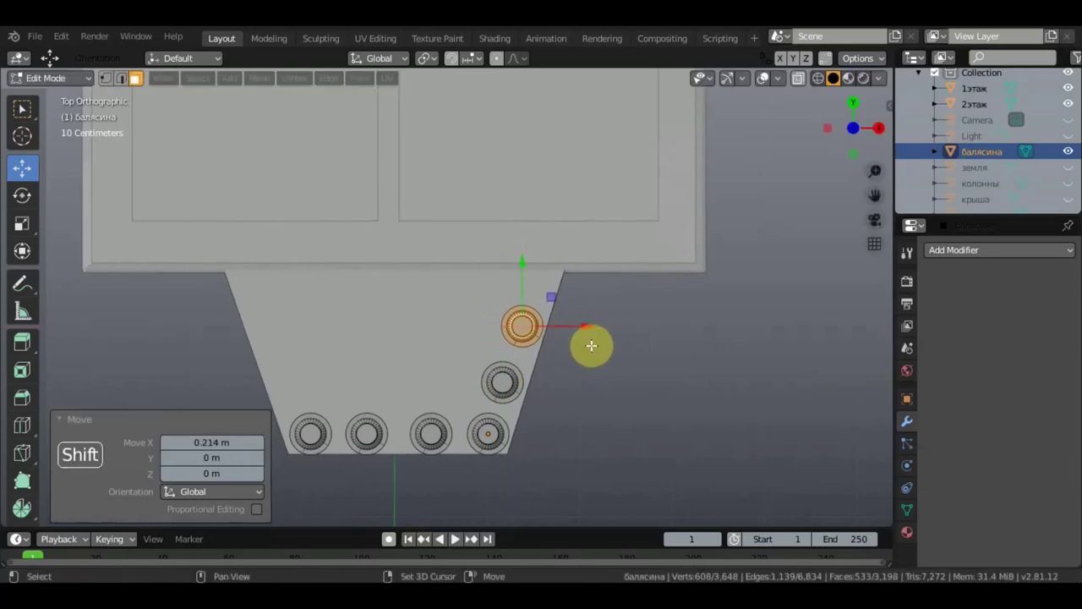
pyautogui.hotkey('shift', 'd')
pyautogui.rightClick(591, 345)
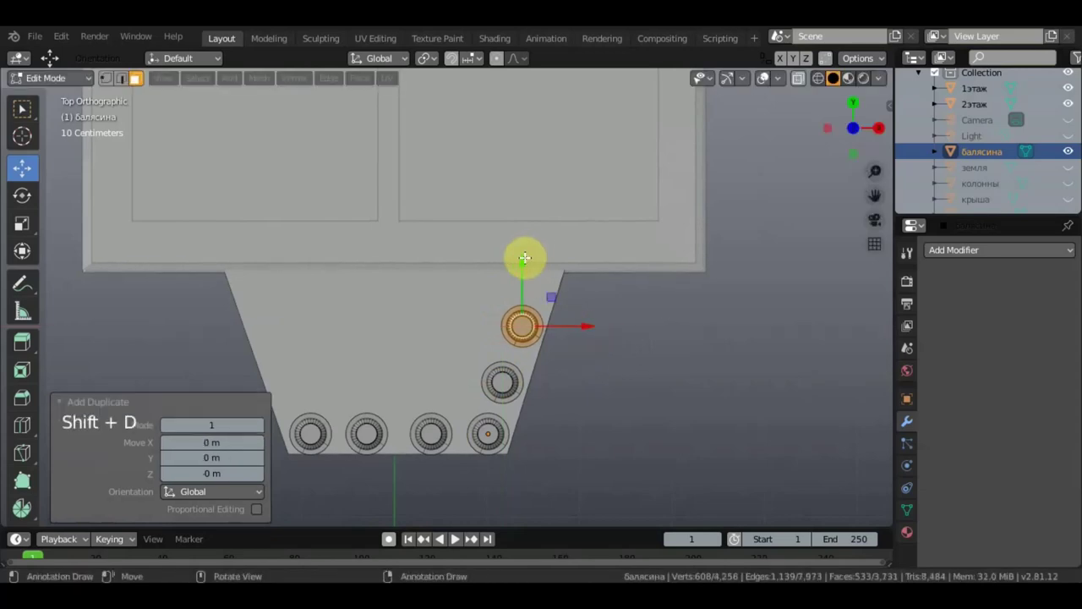
pyautogui.moveTo(524, 258); pyautogui.dragTo(532, 213)
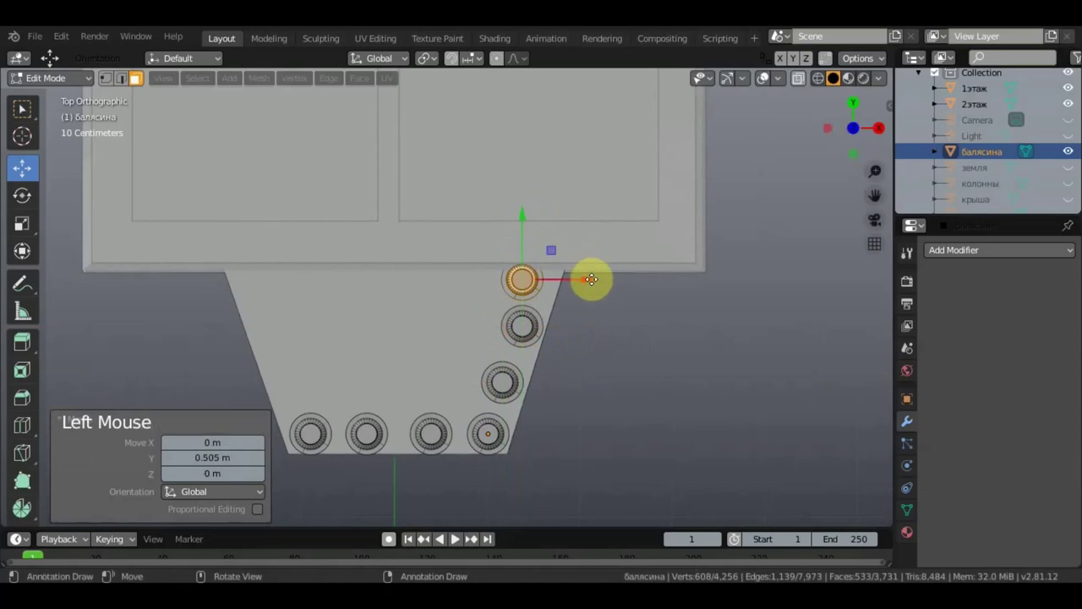
pyautogui.moveTo(591, 279); pyautogui.dragTo(607, 293)
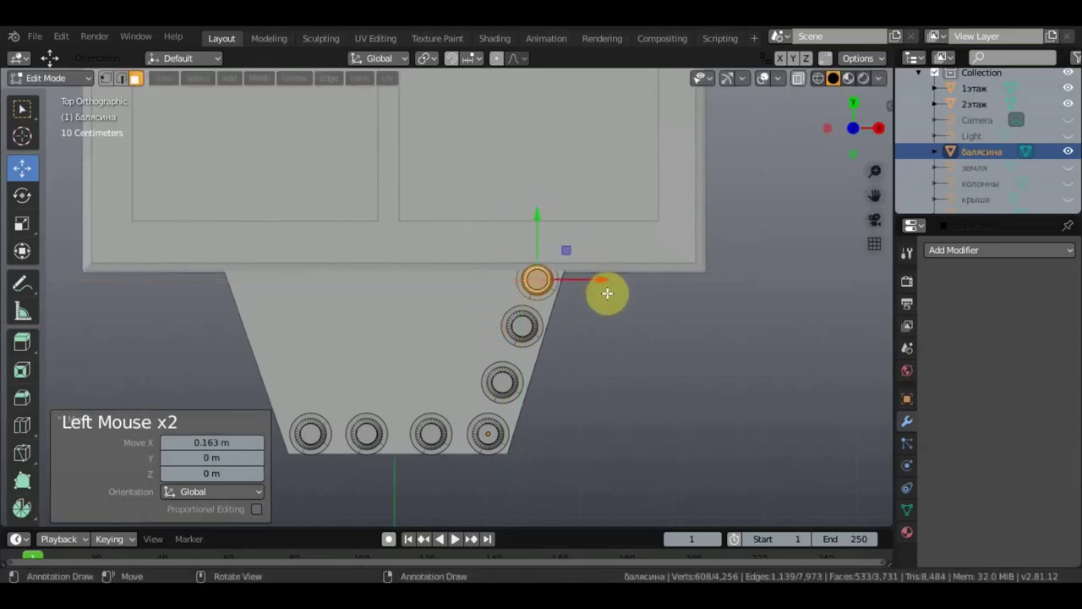
# - Select the three side balusters behind the front corner one, using wireframe shading in the right view, and duplicate them in place
pyautogui.moveTo(626, 358); pyautogui.dragTo(504, 219, button='middle')
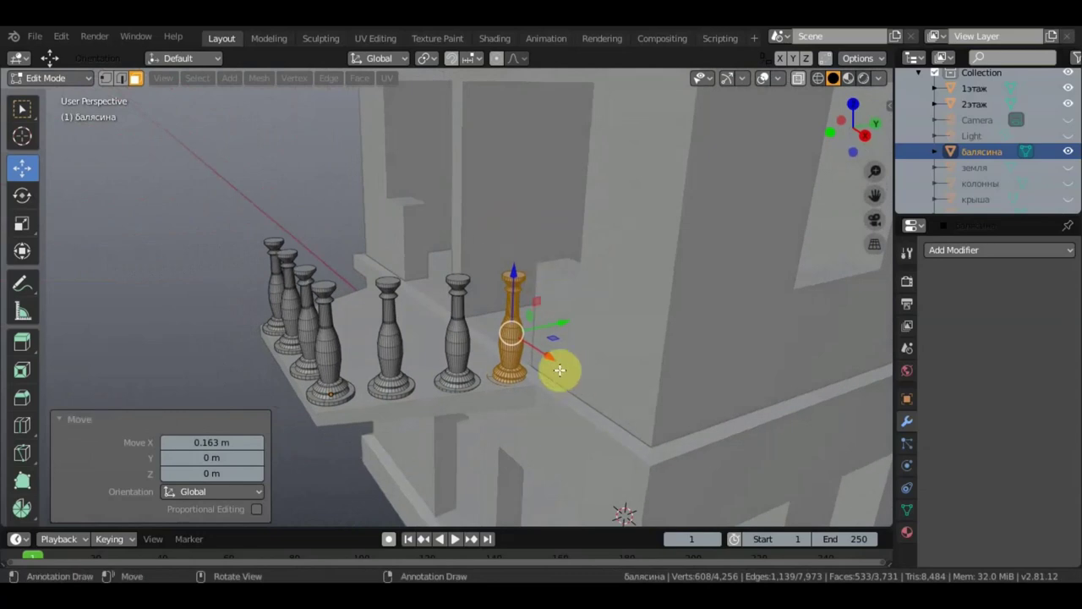
pyautogui.press('KP_3')
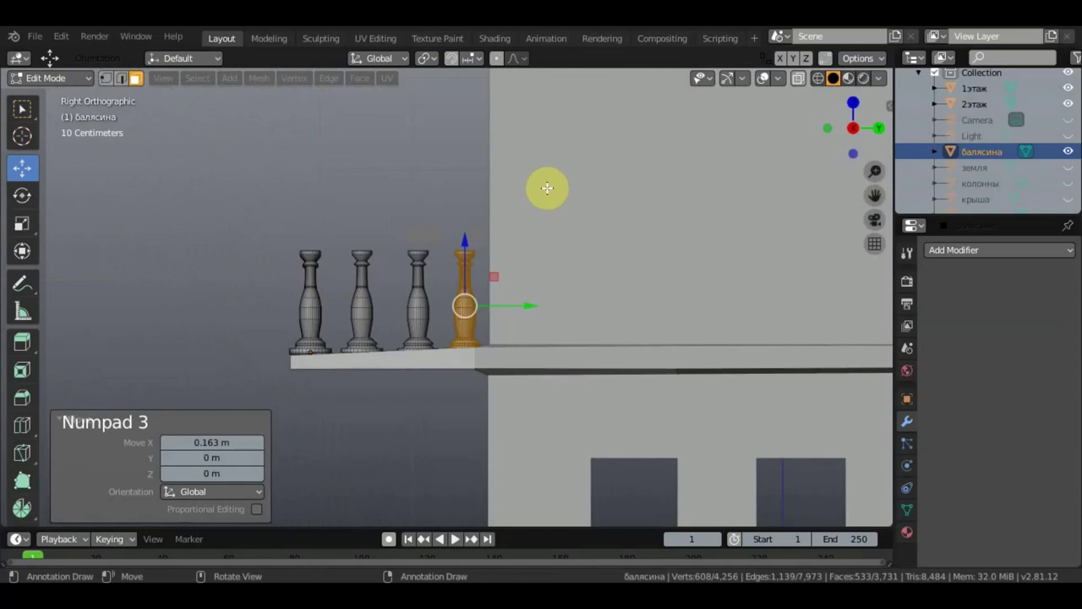
pyautogui.click(25, 110)
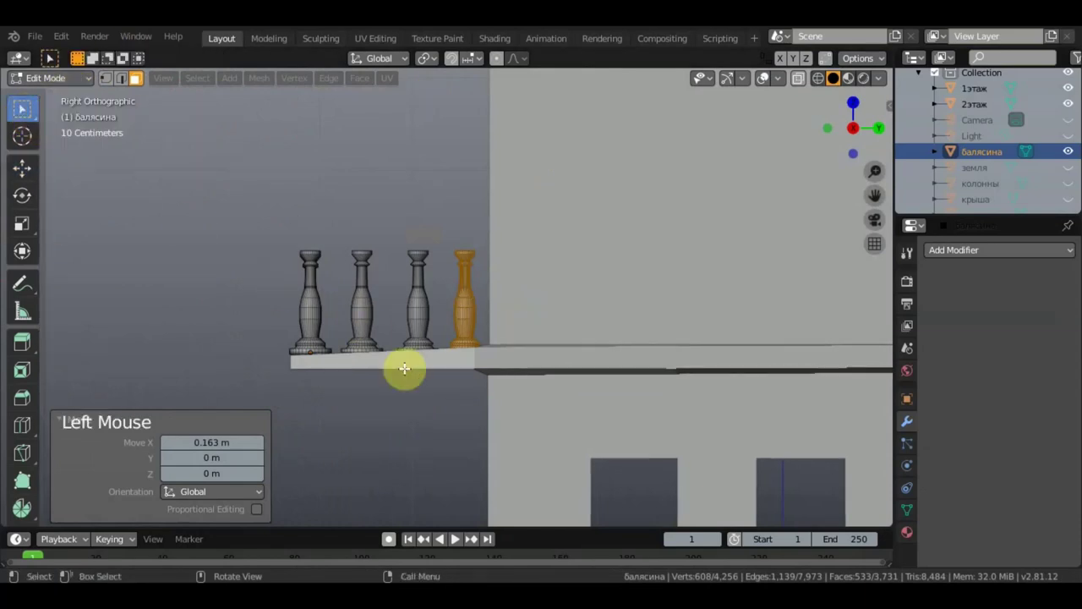
pyautogui.click(818, 79)
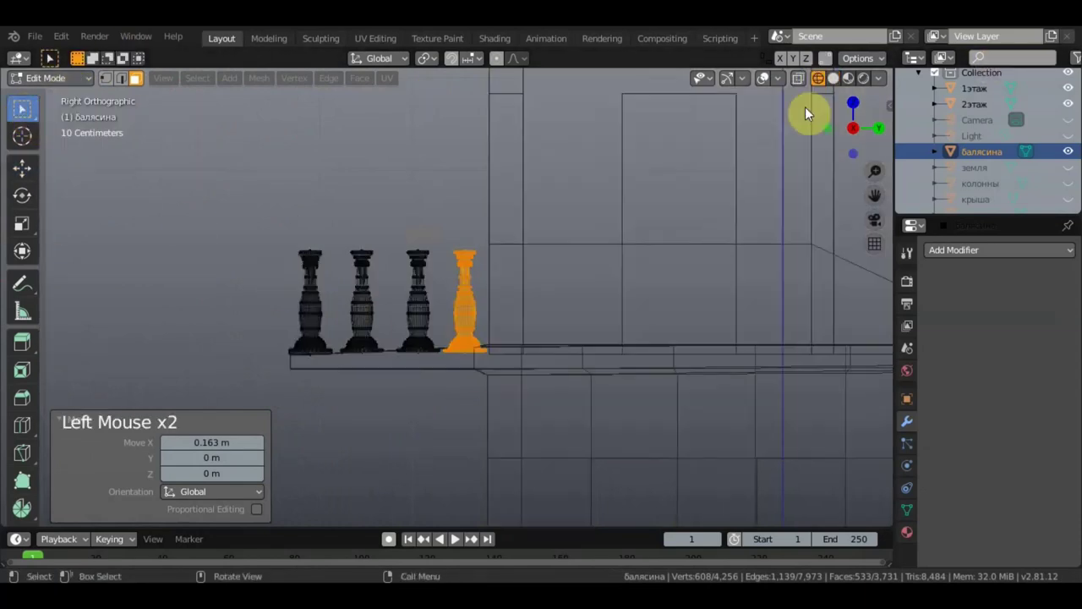
pyautogui.press('b')
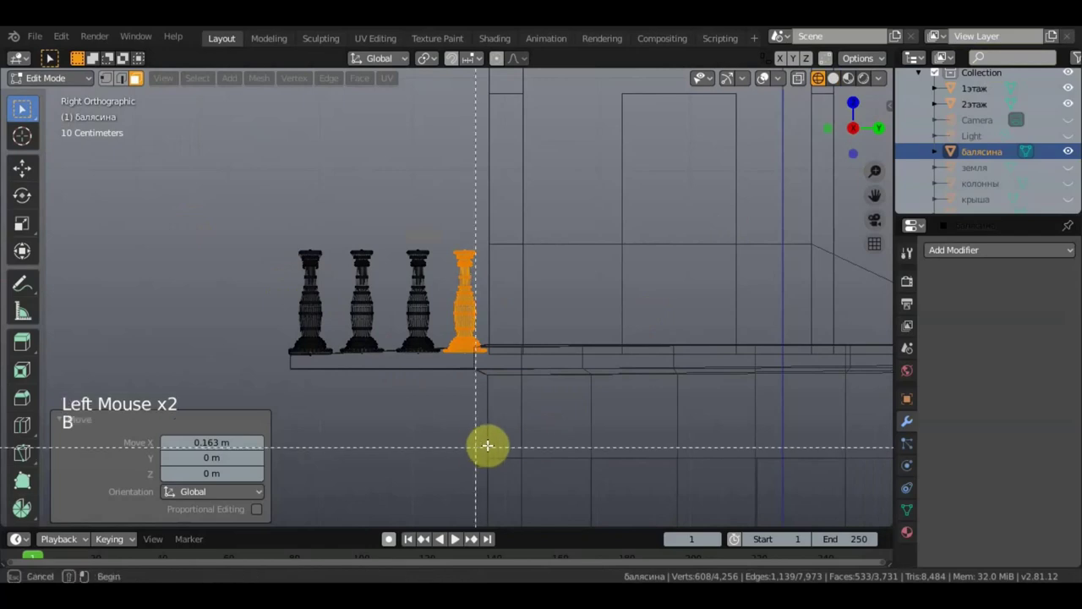
pyautogui.moveTo(495, 448); pyautogui.dragTo(340, 186)
pyautogui.moveTo(341, 186); pyautogui.dragTo(580, 355, button='middle')
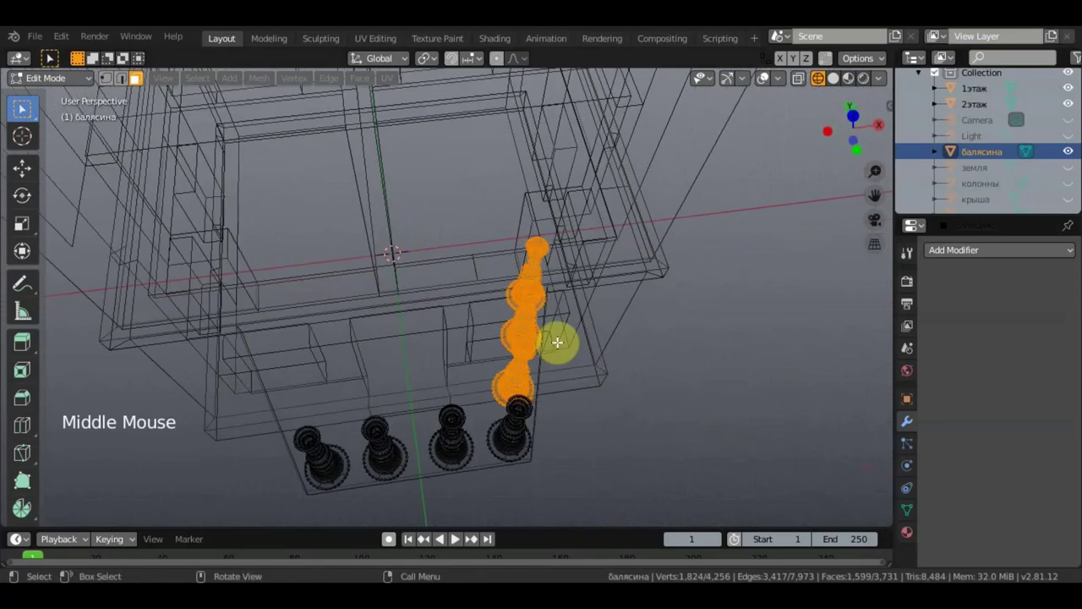
pyautogui.hotkey('shift', 'd')
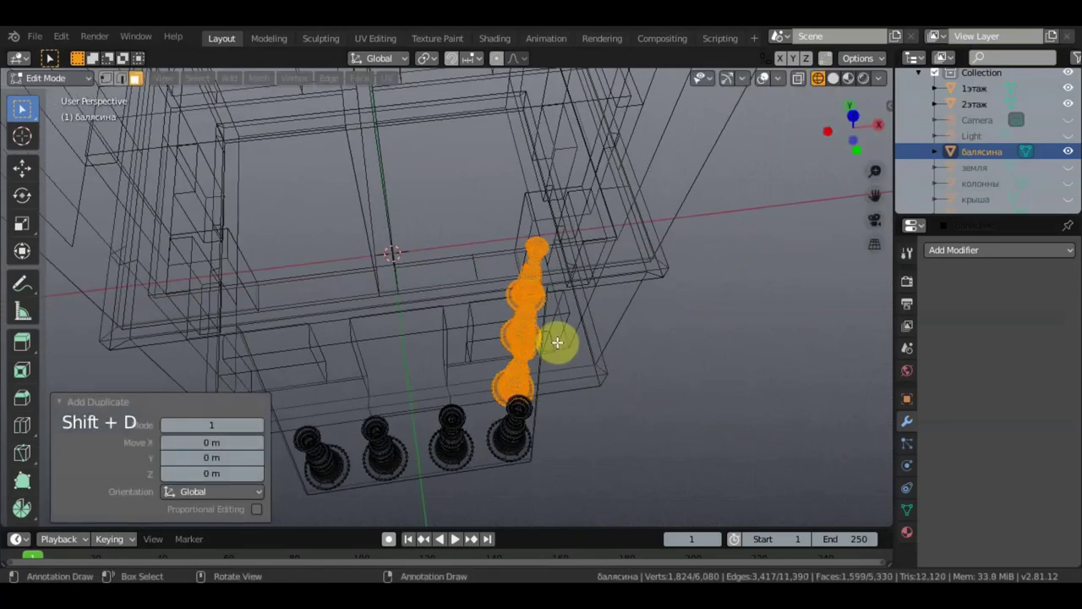
pyautogui.rightClick(524, 339)
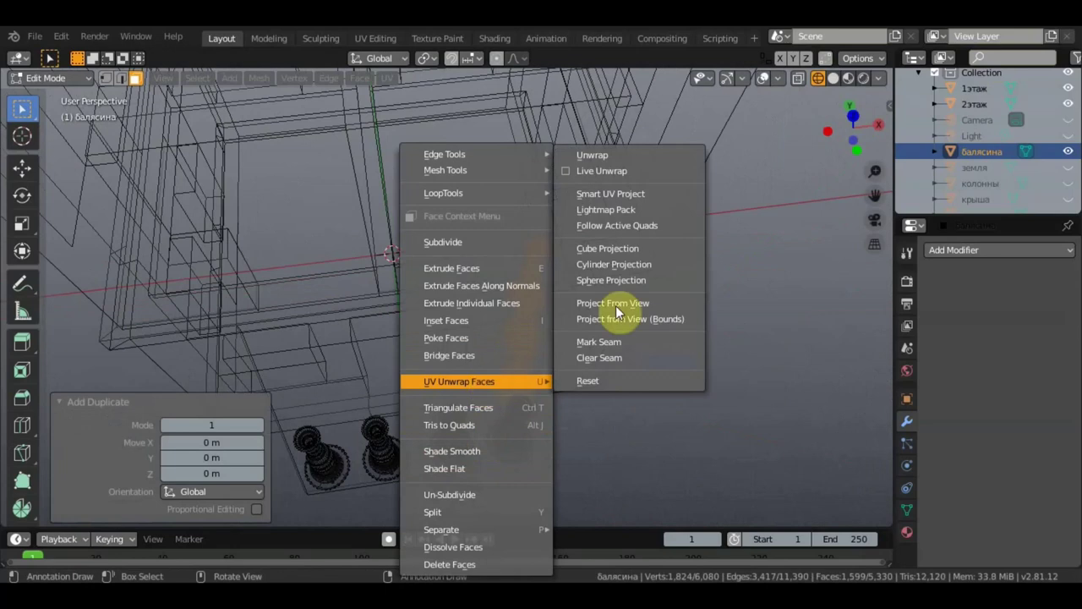
pyautogui.rightClick(518, 337)
pyautogui.rightClick(518, 337)
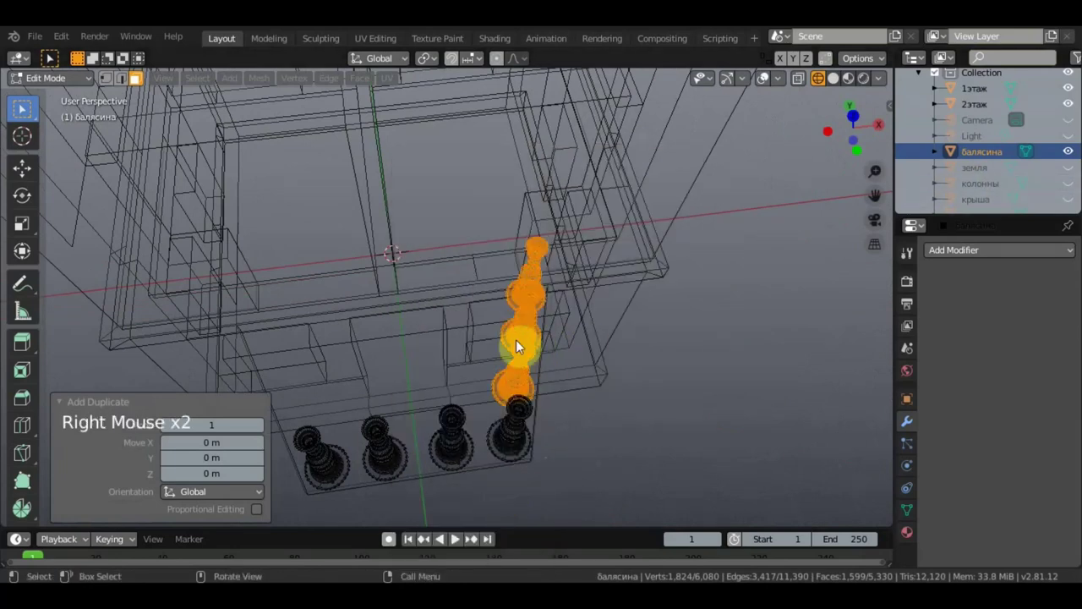
pyautogui.rightClick(516, 341)
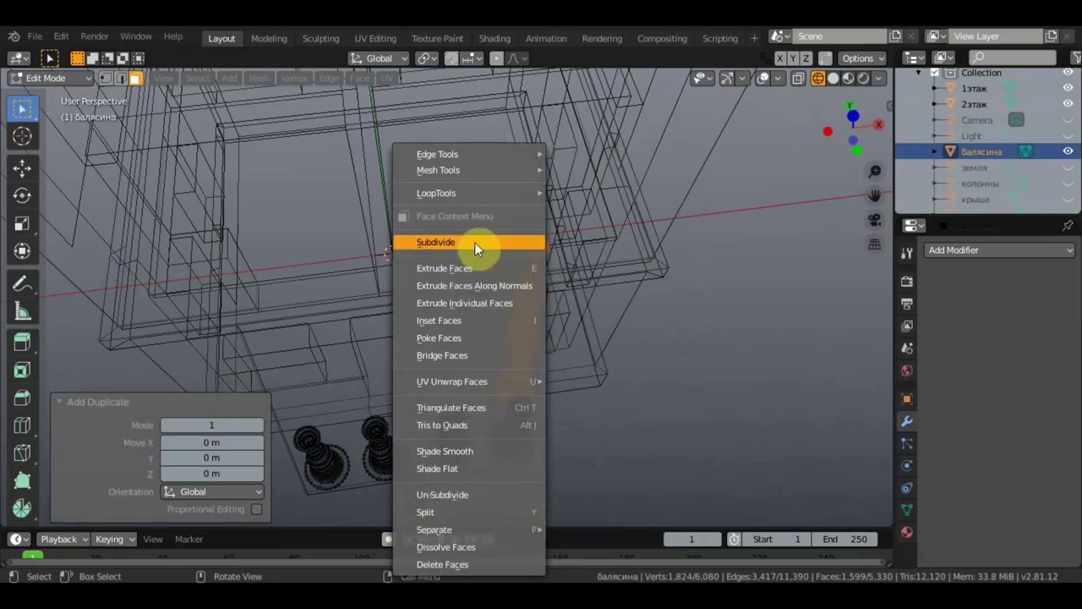
pyautogui.press('e')
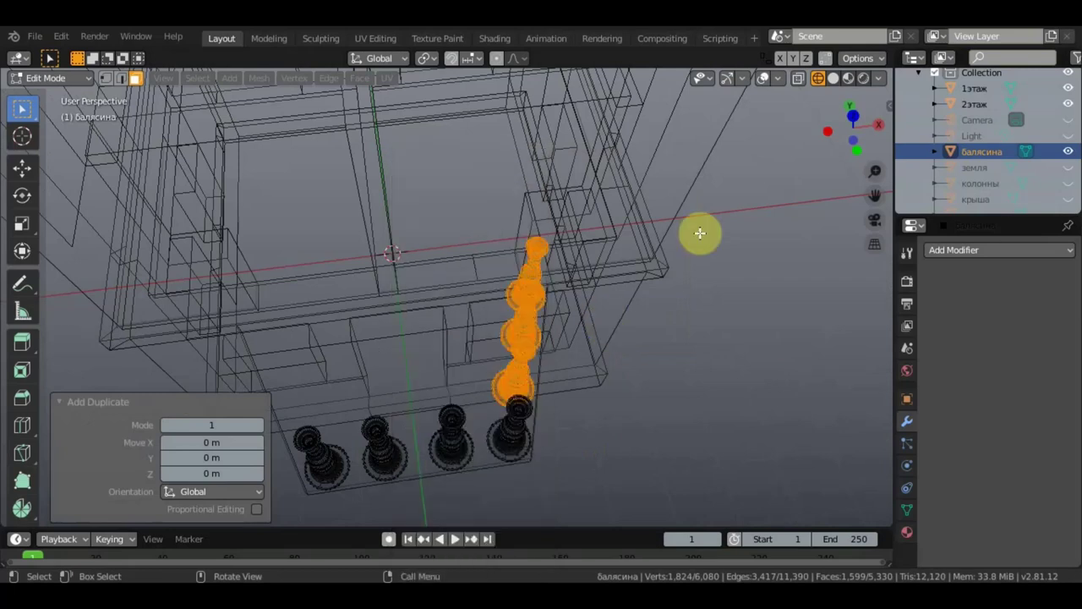
# - Switch the viewport back to solid shading
pyautogui.click(835, 79)
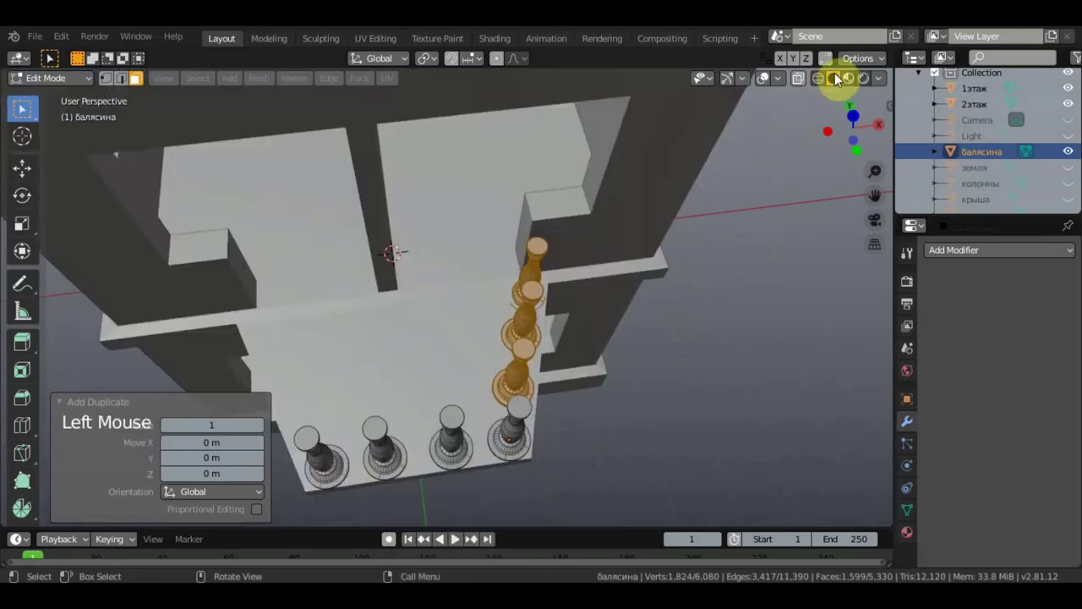
pyautogui.rightClick(525, 319)
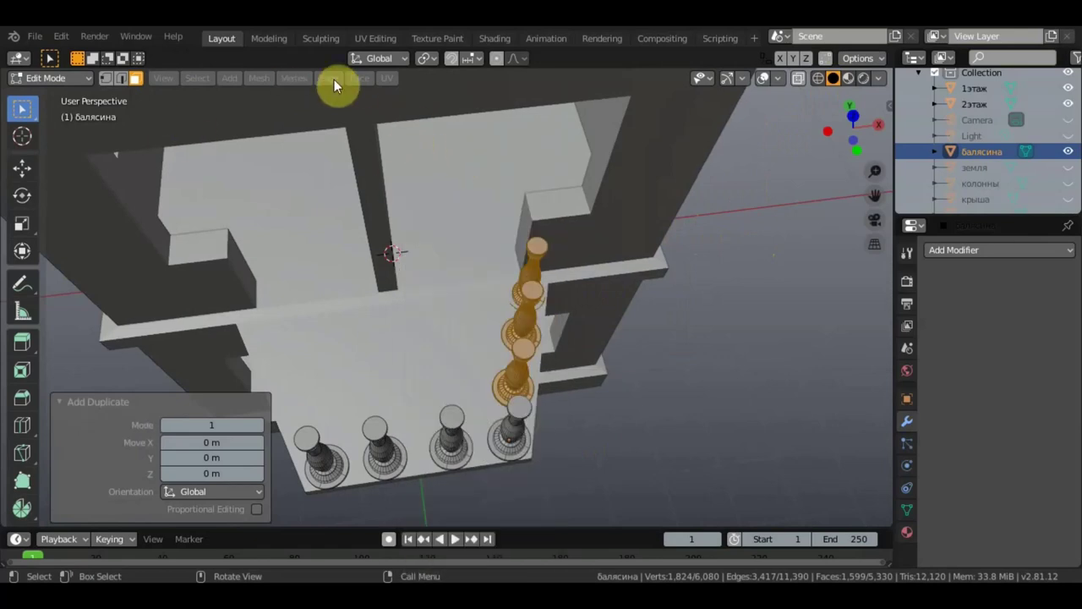
pyautogui.click(334, 80)
pyautogui.moveTo(301, 78)
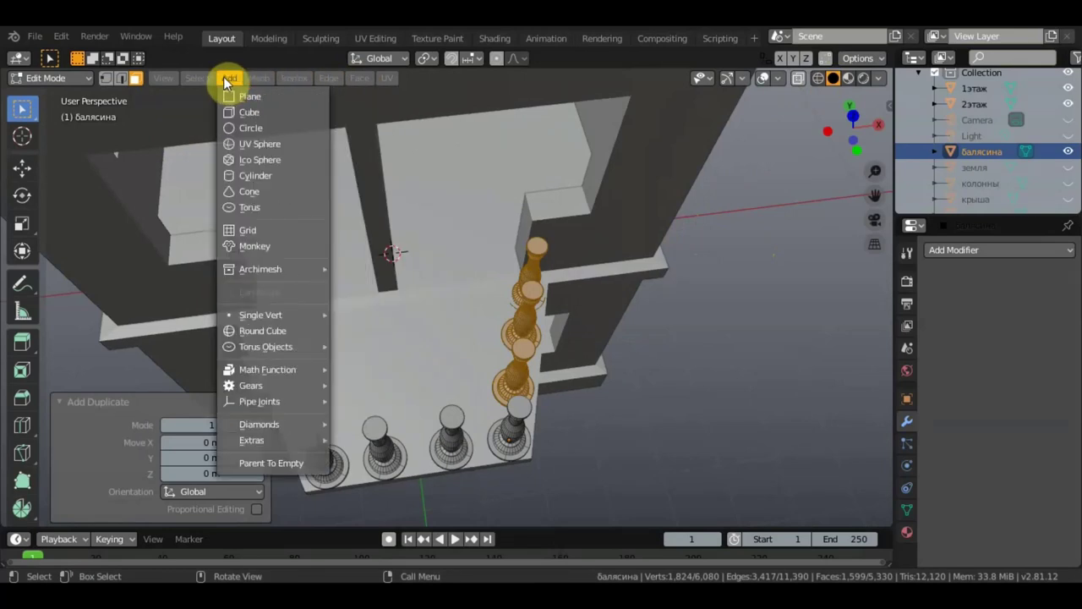
pyautogui.moveTo(207, 79)
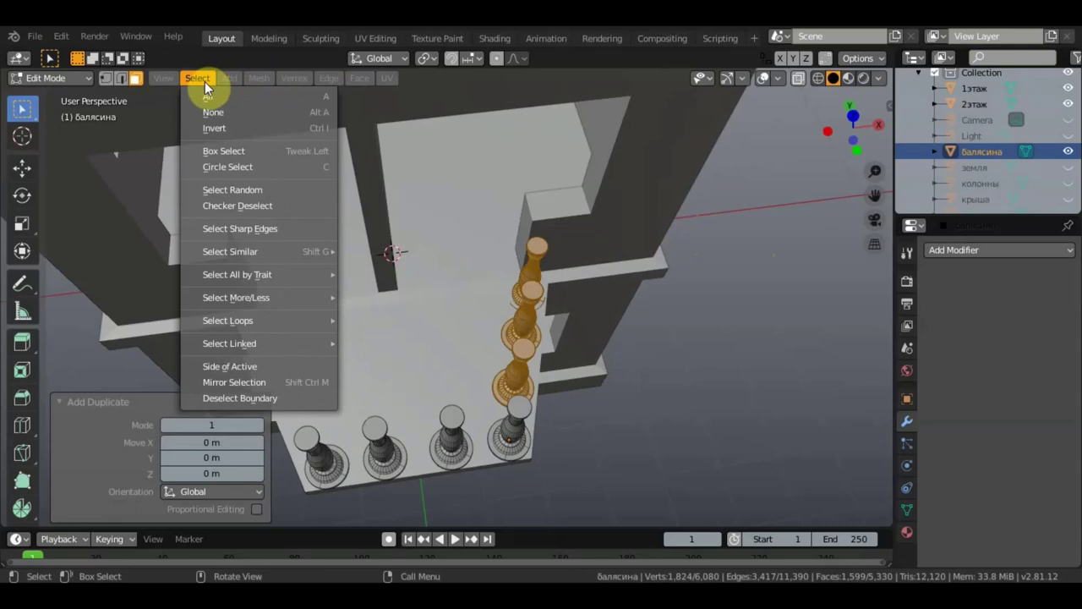
pyautogui.moveTo(170, 84)
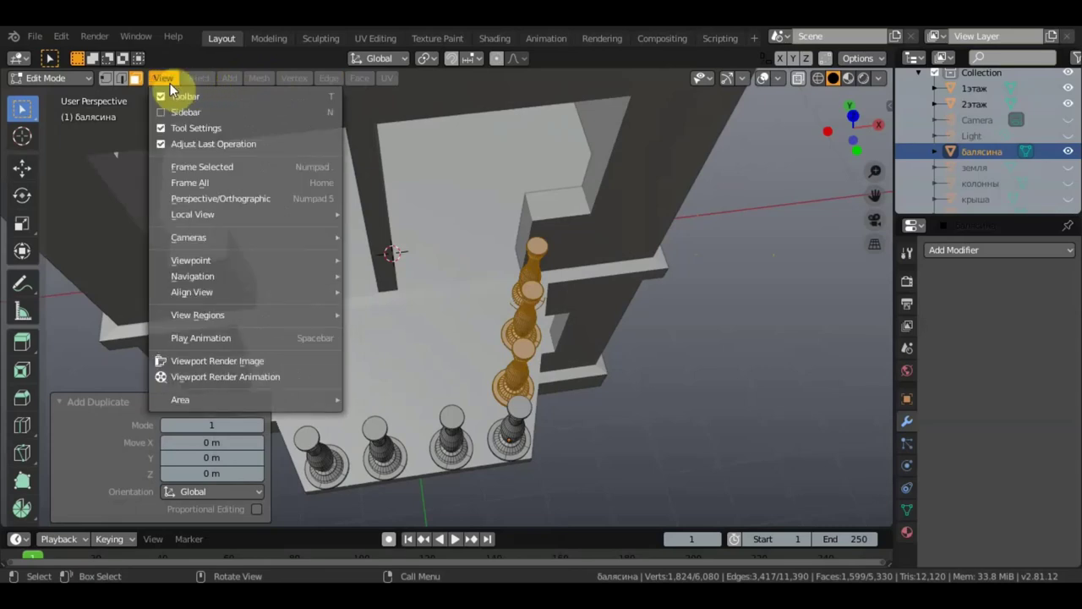
pyautogui.moveTo(362, 79)
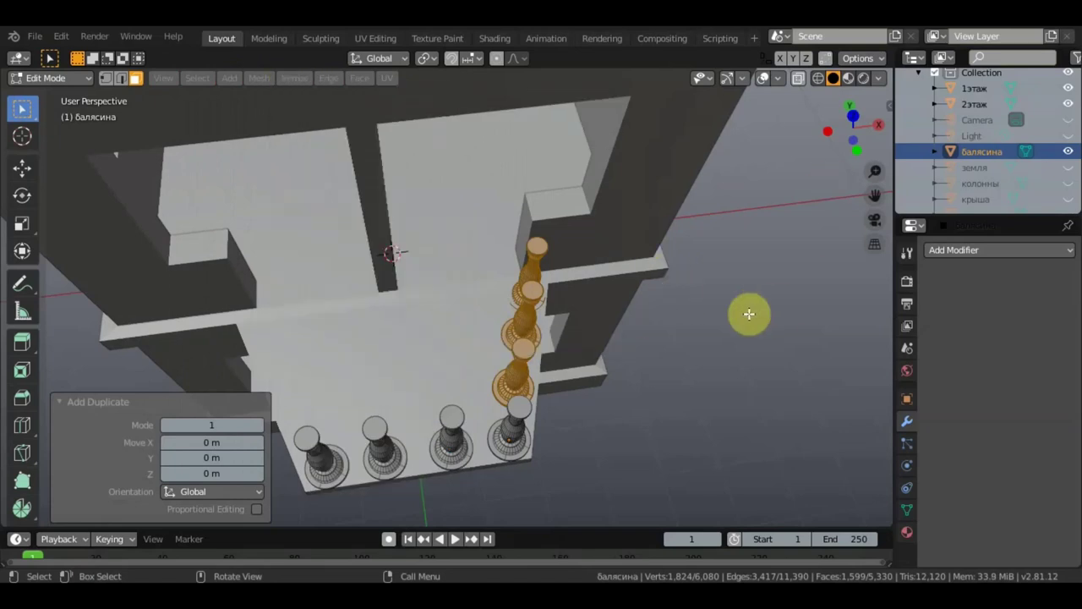
# - From the top view, move the three duplicated side balusters -2.3 m in X to the balcony's left side
pyautogui.press('KP_7')
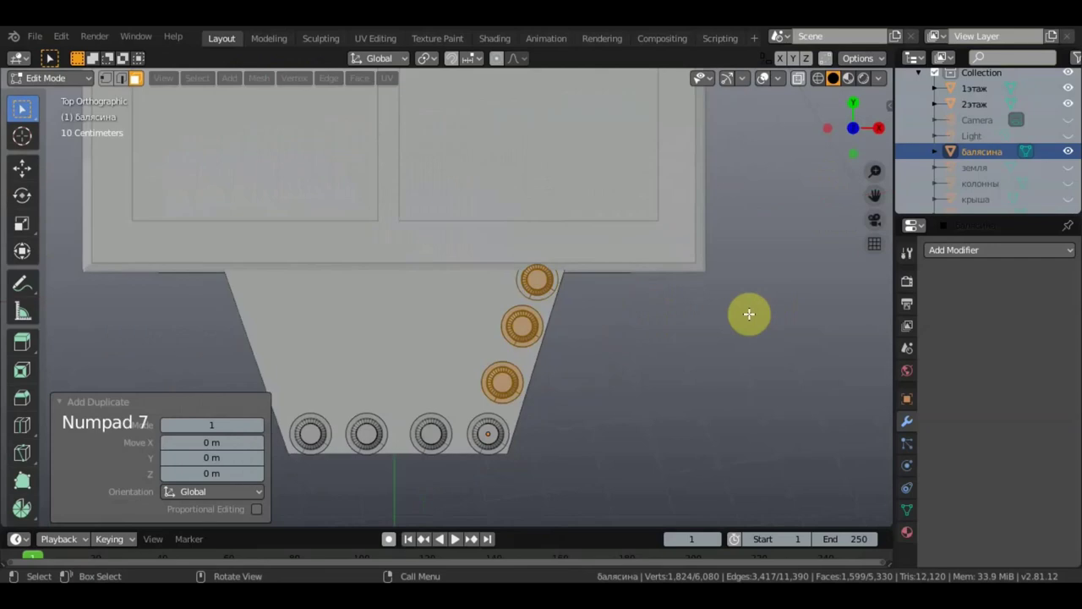
pyautogui.click(39, 176)
pyautogui.moveTo(583, 329); pyautogui.dragTo(375, 345)
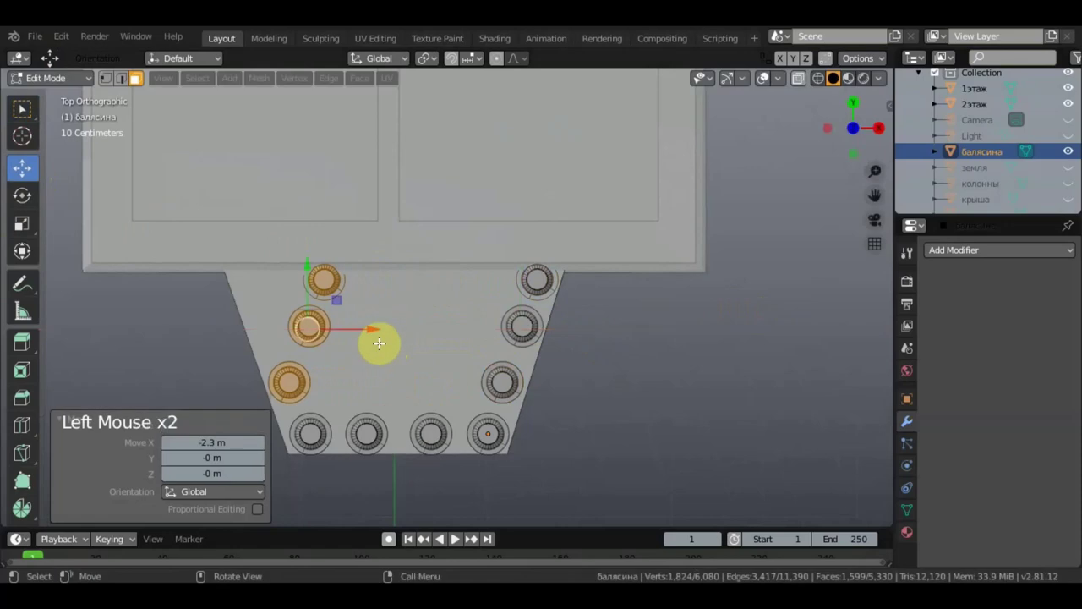
# - Rotate the three left balusters and shift them in X and about -0.05 m in Y to follow the balcony's left slanted edge
pyautogui.click(26, 255)
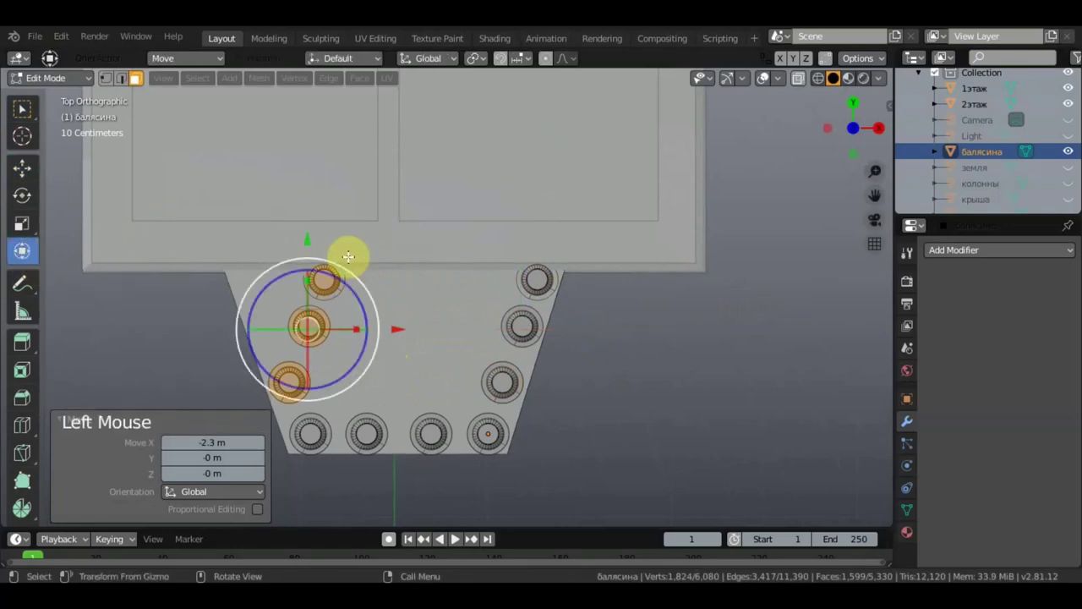
pyautogui.moveTo(363, 285); pyautogui.dragTo(333, 267)
pyautogui.moveTo(394, 321); pyautogui.dragTo(377, 346)
pyautogui.moveTo(280, 242); pyautogui.dragTo(280, 245)
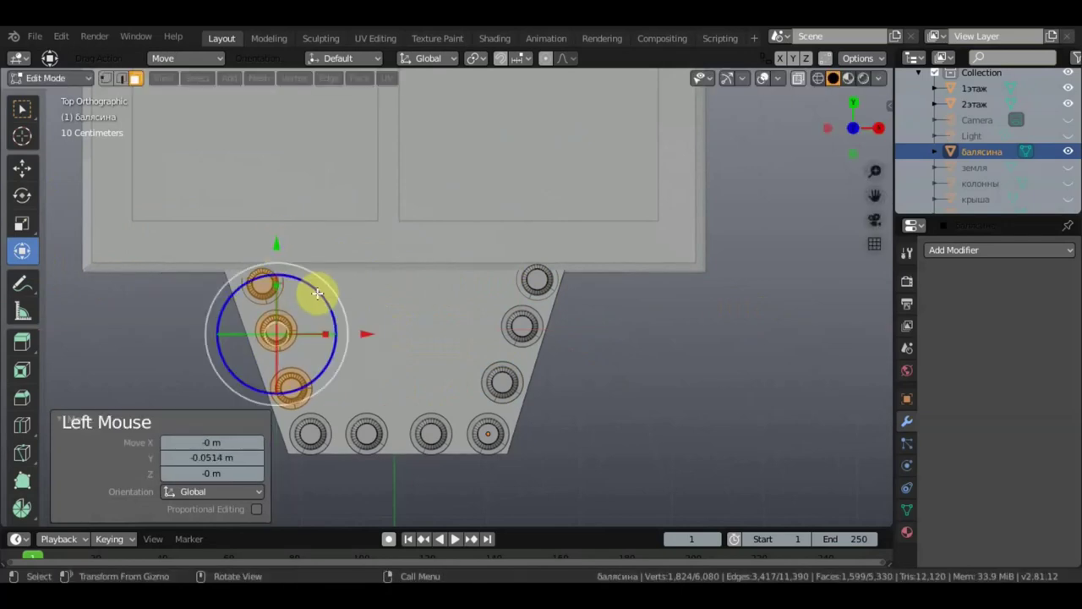
pyautogui.moveTo(345, 302); pyautogui.dragTo(340, 297)
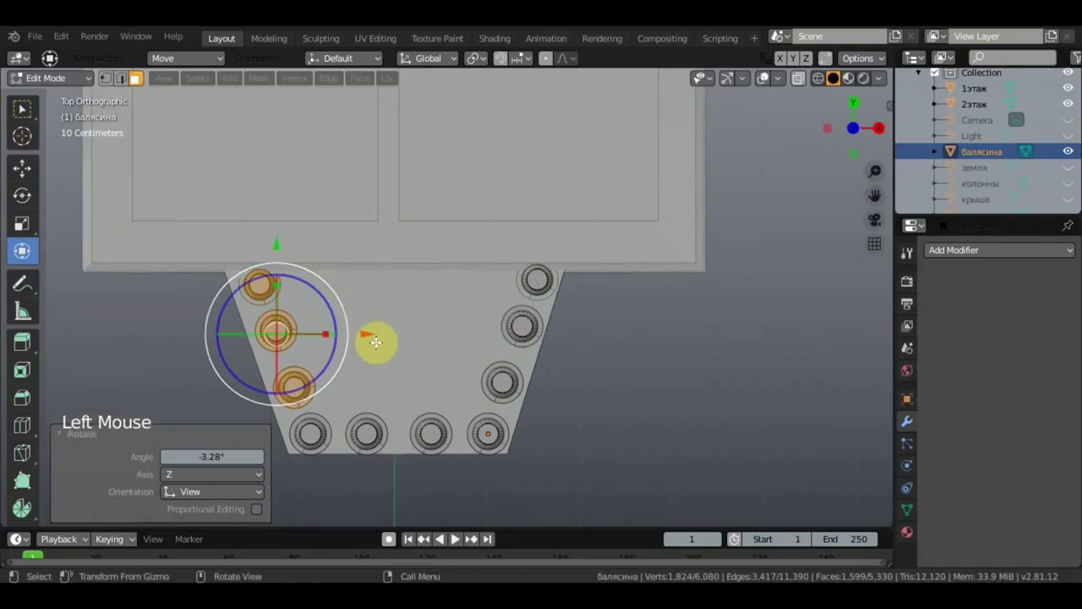
pyautogui.moveTo(375, 338); pyautogui.dragTo(374, 343)
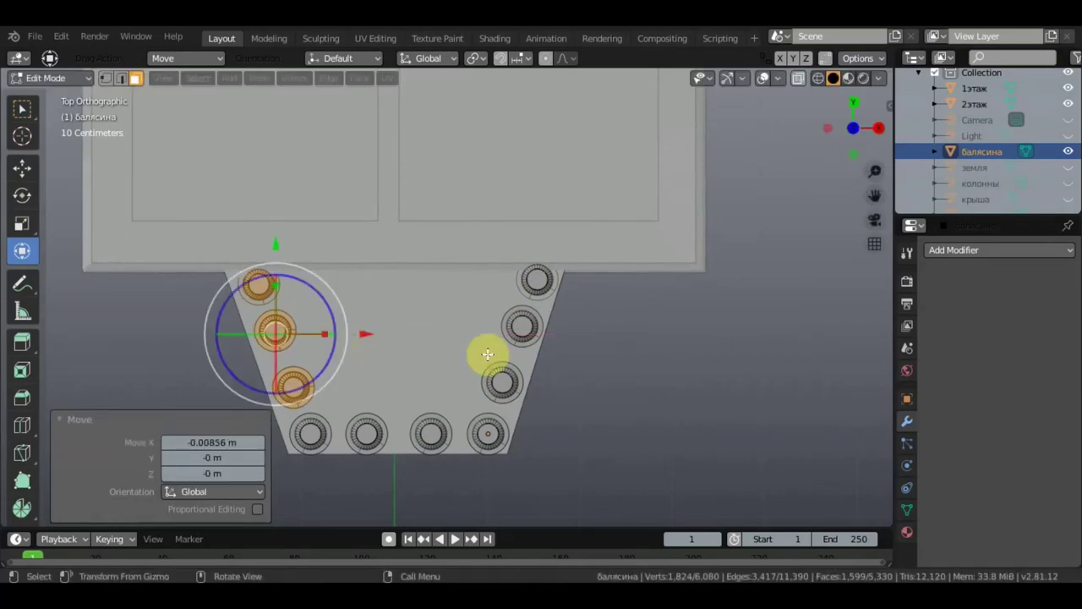
# - Return to Object Mode and unhide the колонны and крыша objects
pyautogui.moveTo(499, 358); pyautogui.dragTo(684, 235, button='middle')
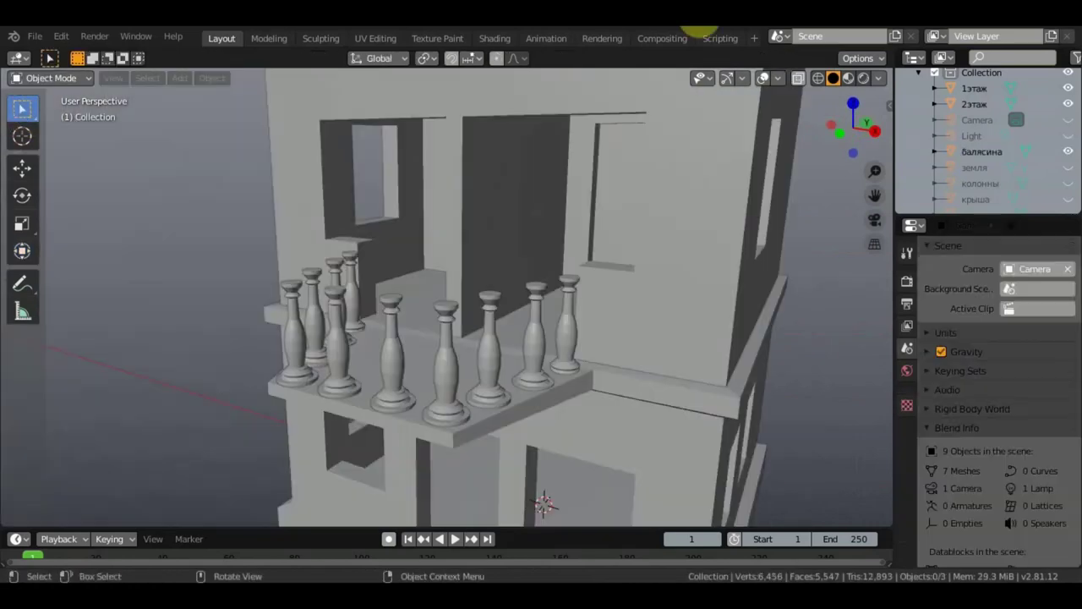
pyautogui.moveTo(626, 230); pyautogui.dragTo(616, 282, button='middle')
pyautogui.scroll(-4, 588, 288)
pyautogui.middleClick(603, 290)
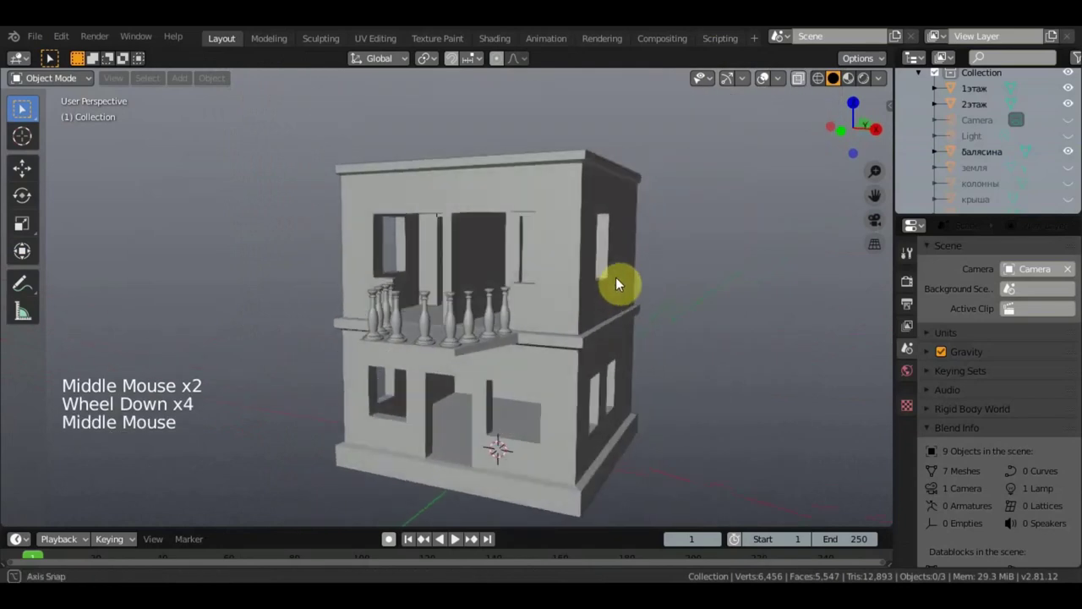
pyautogui.click(1068, 185)
pyautogui.click(1069, 200)
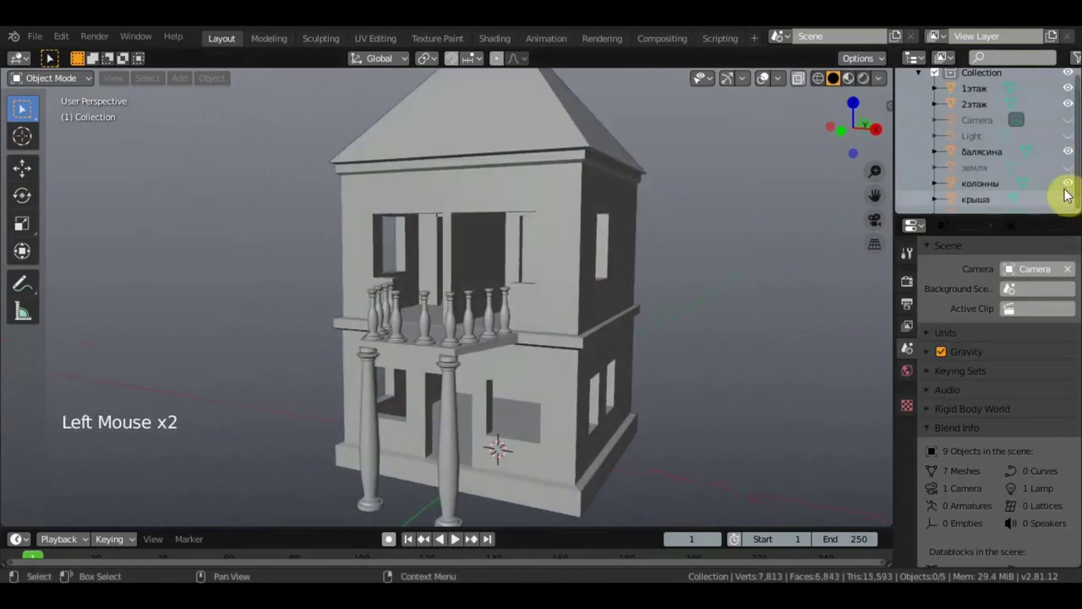
# - Add a 2 m cube mesh to the scene in Object Mode
pyautogui.moveTo(789, 270); pyautogui.dragTo(694, 265, button='middle')
pyautogui.scroll(5, 809, 259)
pyautogui.scroll(-2, 653, 265)
pyautogui.moveTo(644, 291); pyautogui.dragTo(642, 315, button='middle')
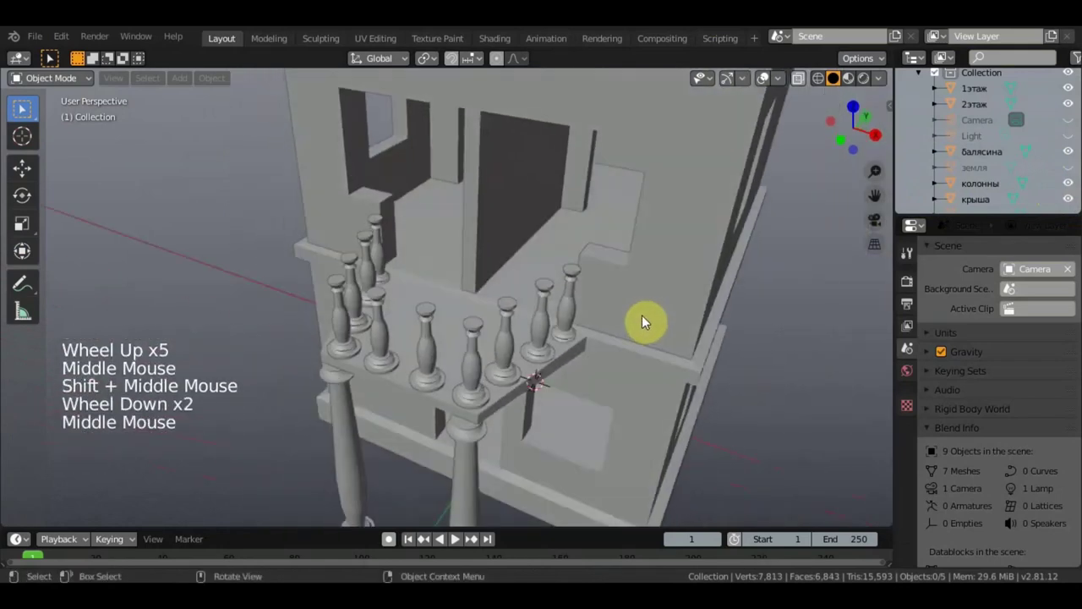
pyautogui.moveTo(409, 311)
pyautogui.mouseDown(button='middle')
pyautogui.moveTo(461, 330)
pyautogui.moveTo(428, 330)
pyautogui.moveTo(427, 318)
pyautogui.mouseUp(button='middle')
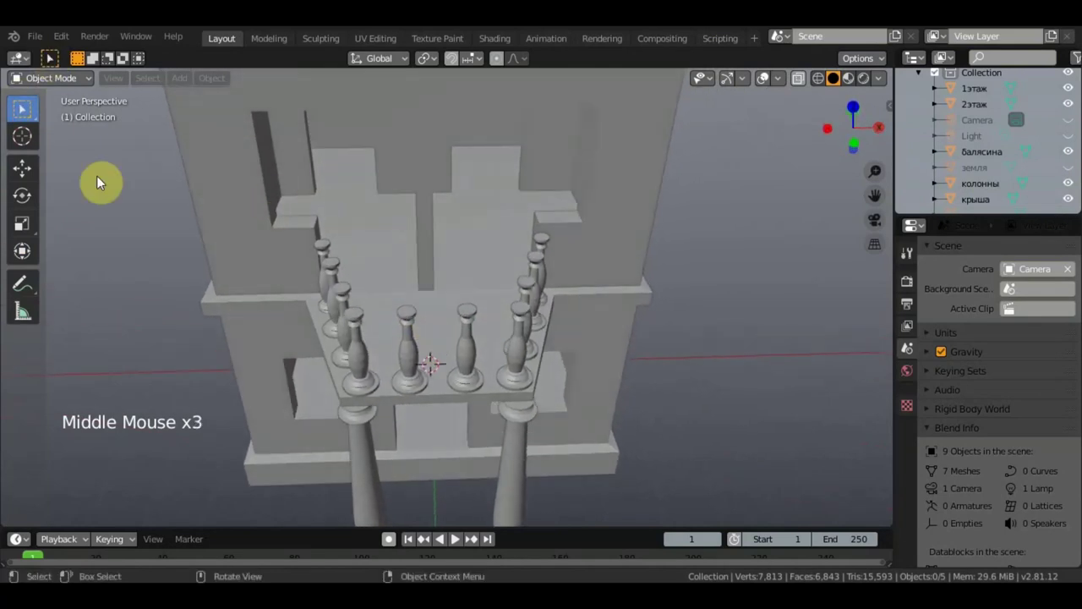
pyautogui.hotkey('shift', 'a')
pyautogui.moveTo(95, 175)
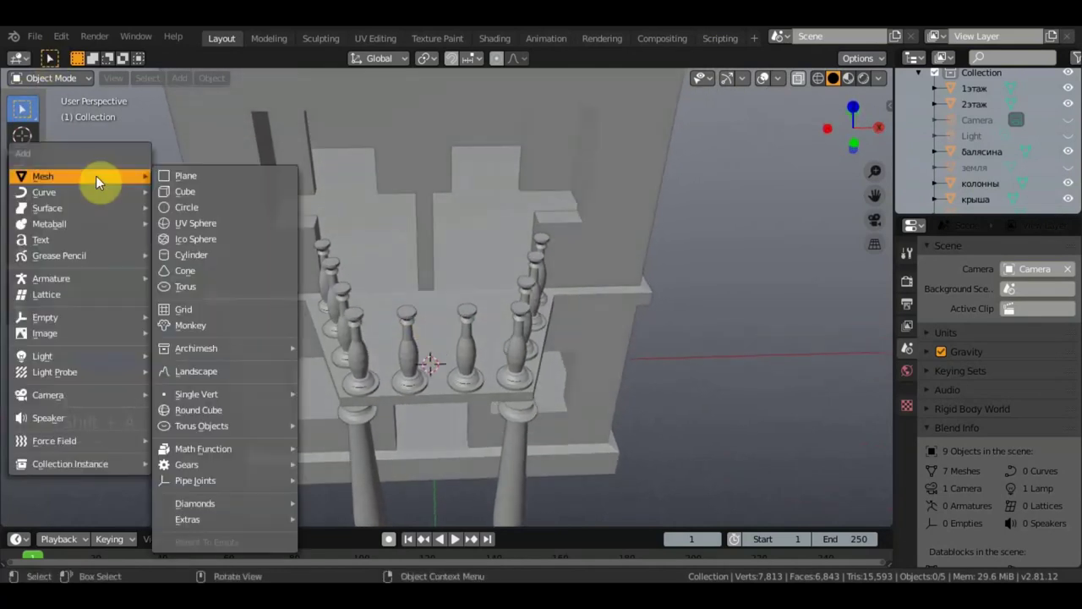
pyautogui.click(196, 194)
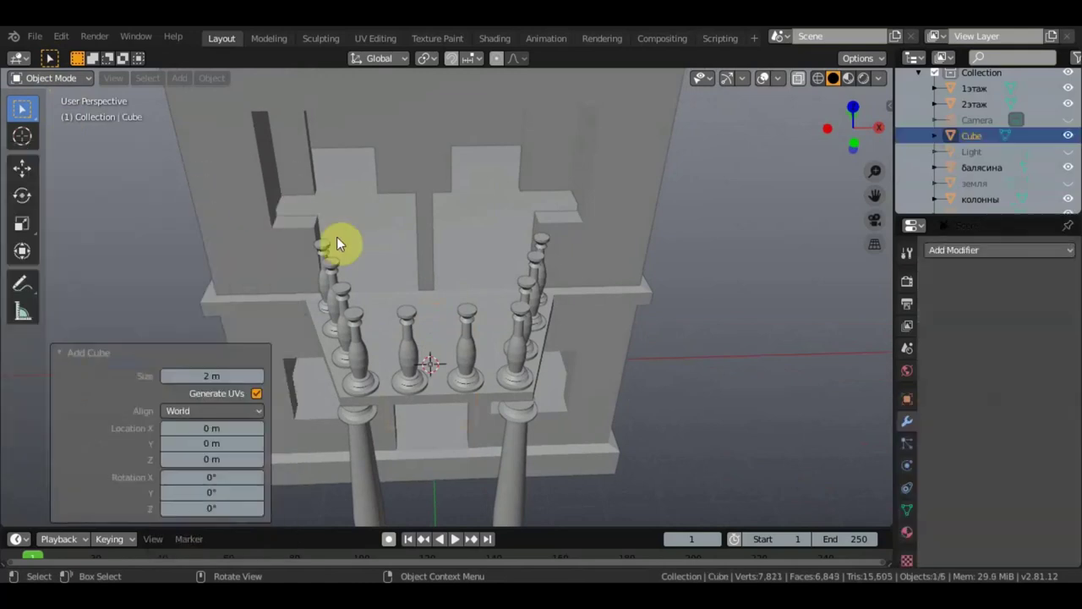
# - Raise the cube to balcony railing height and move it -6.72 m in Y, in front of the balcony
pyautogui.moveTo(443, 267); pyautogui.dragTo(315, 192, button='middle')
pyautogui.scroll(-6, 387, 245)
pyautogui.moveTo(457, 275); pyautogui.dragTo(520, 349, button='middle')
pyautogui.click(22, 167)
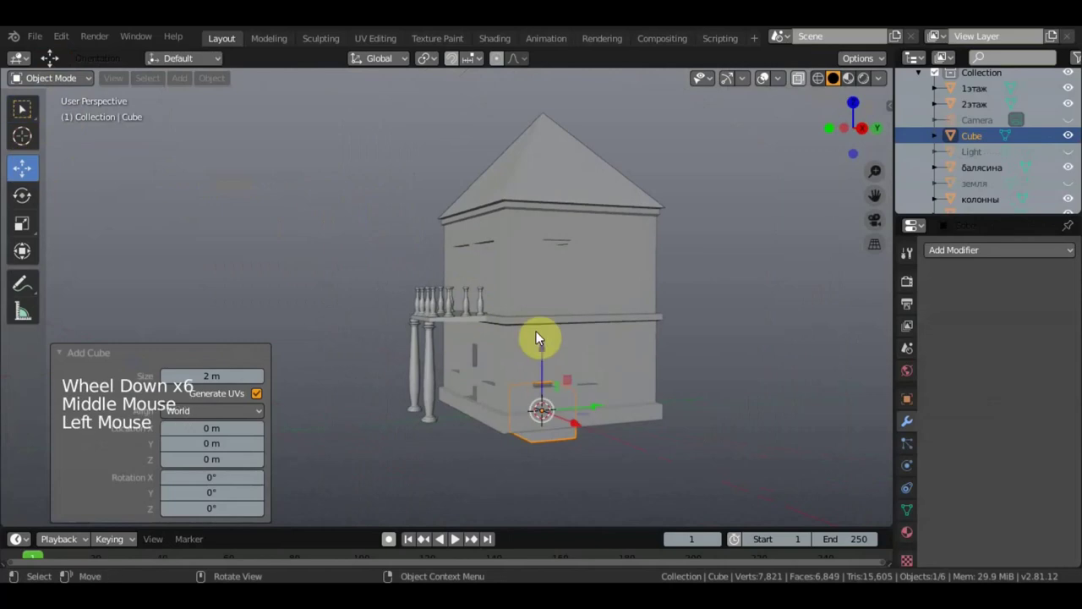
pyautogui.moveTo(545, 348); pyautogui.dragTo(434, 279)
pyautogui.moveTo(435, 278); pyautogui.dragTo(615, 278, button='middle')
# - Flatten the cube in height, stretch it by about 1.677 in X and scale it to 0.172 in Y to form a bar
pyautogui.click(22, 250)
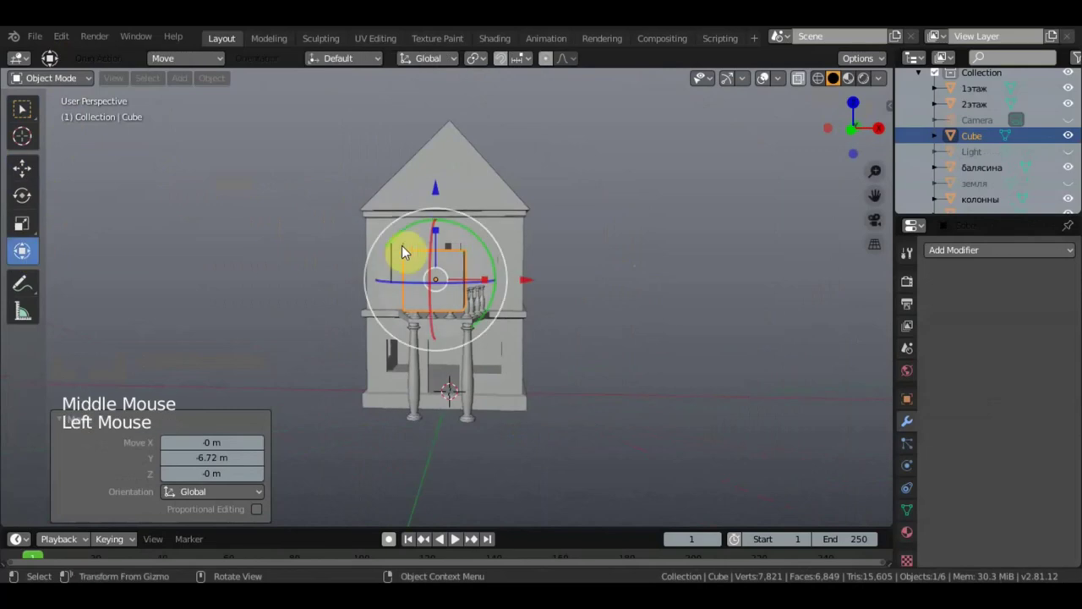
pyautogui.moveTo(438, 237); pyautogui.dragTo(520, 281)
pyautogui.moveTo(520, 282); pyautogui.dragTo(399, 301, button='middle')
pyautogui.scroll(5, 398, 302)
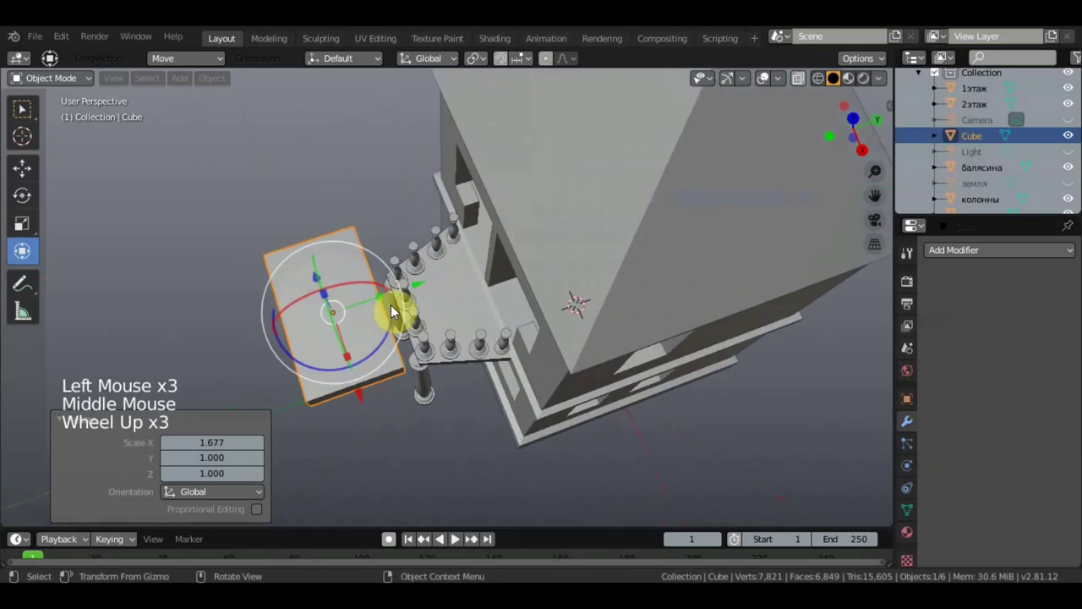
pyautogui.moveTo(324, 303); pyautogui.dragTo(283, 315)
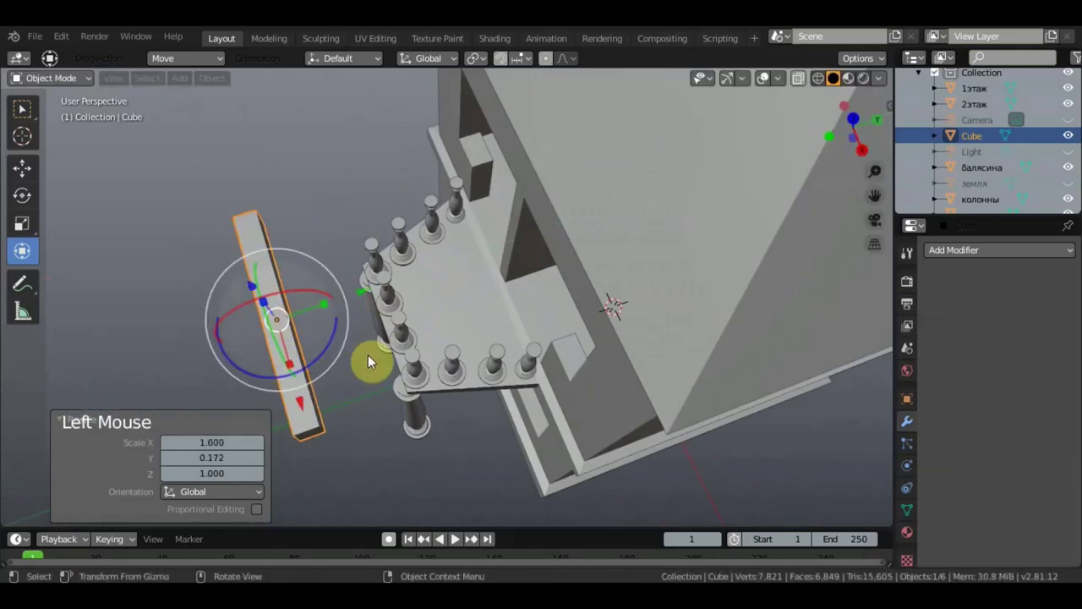
# - Scale the bar uniformly to 0.583, lengthen it along the balcony front, and trim its length with an X scale of 0.819
pyautogui.press('s')
pyautogui.click(345, 336)
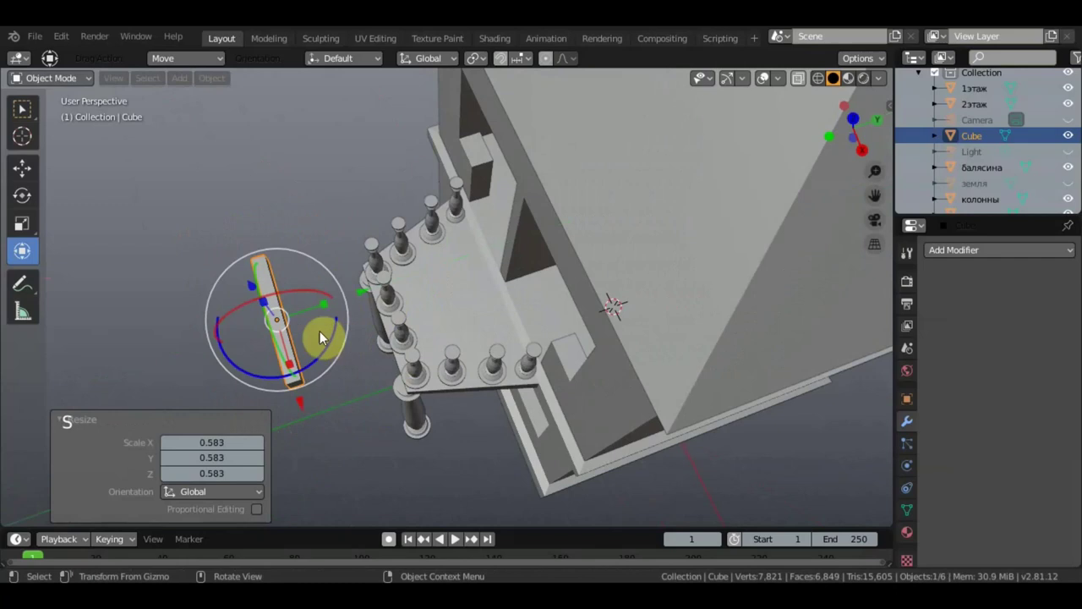
pyautogui.moveTo(325, 301); pyautogui.dragTo(329, 301)
pyautogui.moveTo(291, 362); pyautogui.dragTo(325, 382)
pyautogui.moveTo(325, 382); pyautogui.dragTo(471, 384, button='middle')
pyautogui.moveTo(483, 450); pyautogui.dragTo(475, 452)
pyautogui.keyDown('shift'); pyautogui.moveTo(561, 426); pyautogui.dragTo(537, 248, button='middle'); pyautogui.keyUp('shift')
pyautogui.scroll(4, 586, 297)
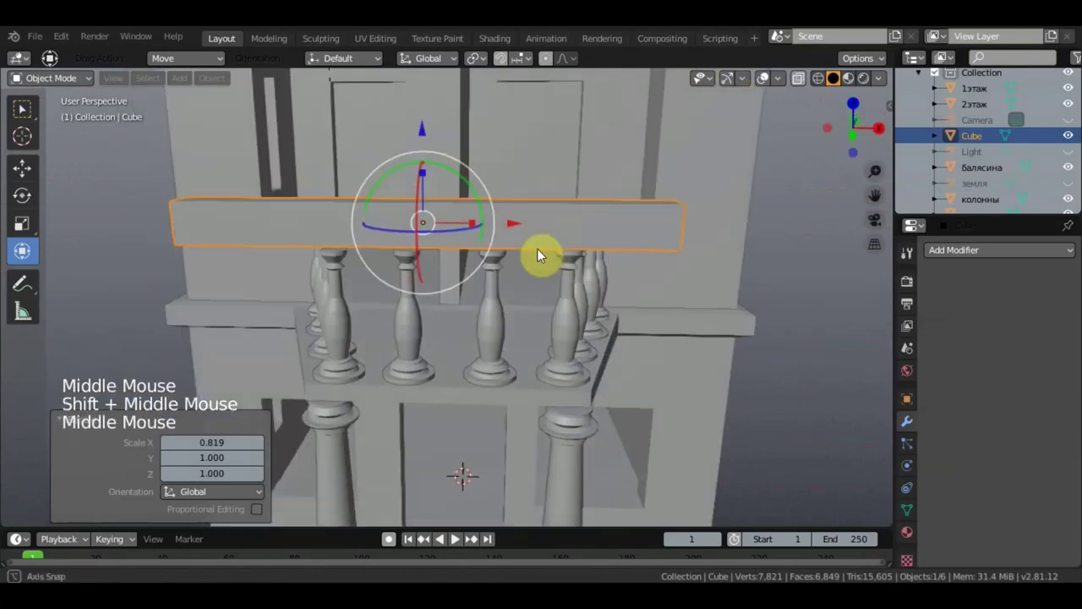
# - Try a single lengthwise loop cut in the bar's upper half with a factor of about -0.426, and undo it
pyautogui.click(25, 109)
pyautogui.moveTo(185, 166); pyautogui.dragTo(263, 164, button='middle')
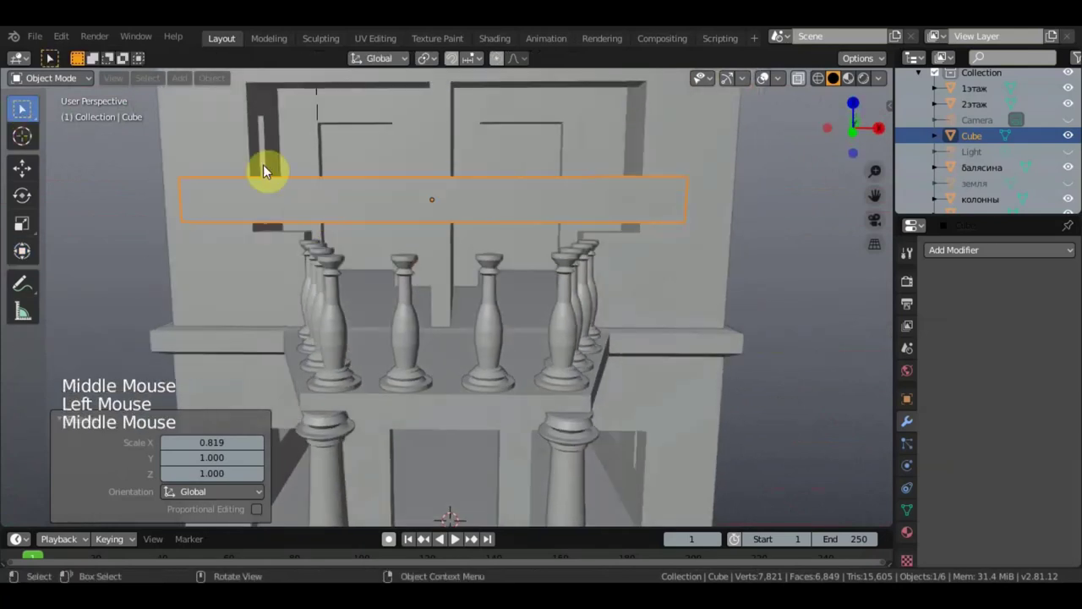
pyautogui.click(63, 78)
pyautogui.click(51, 113)
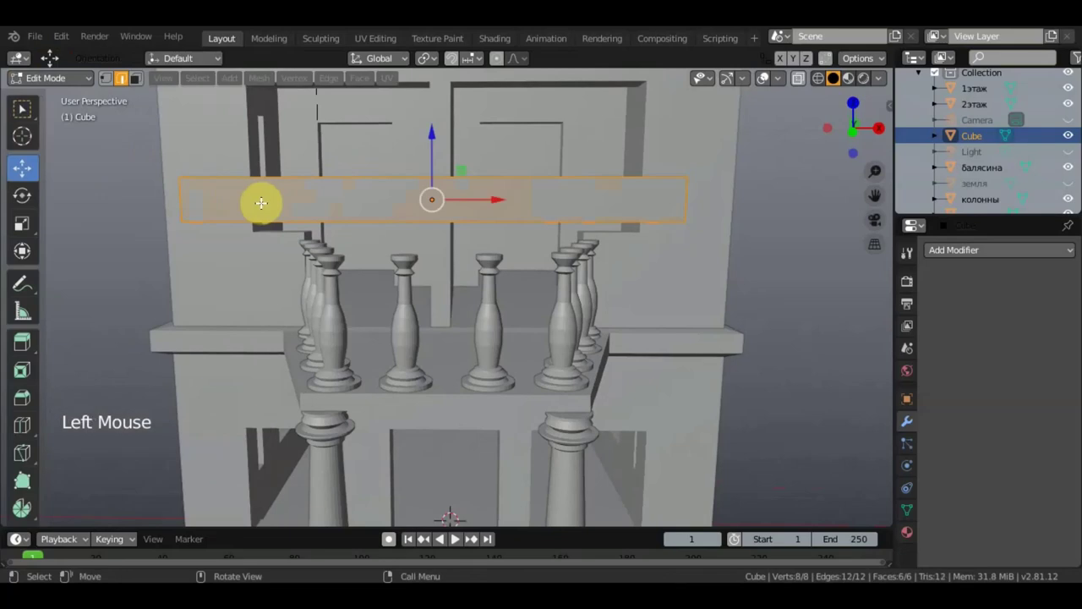
pyautogui.click(23, 426)
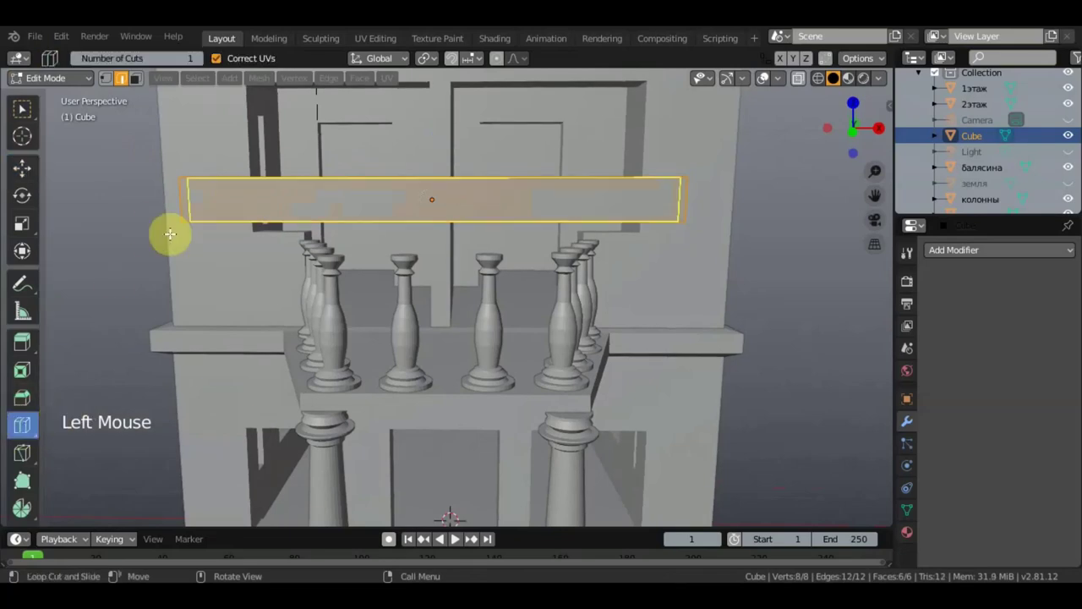
pyautogui.click(184, 193)
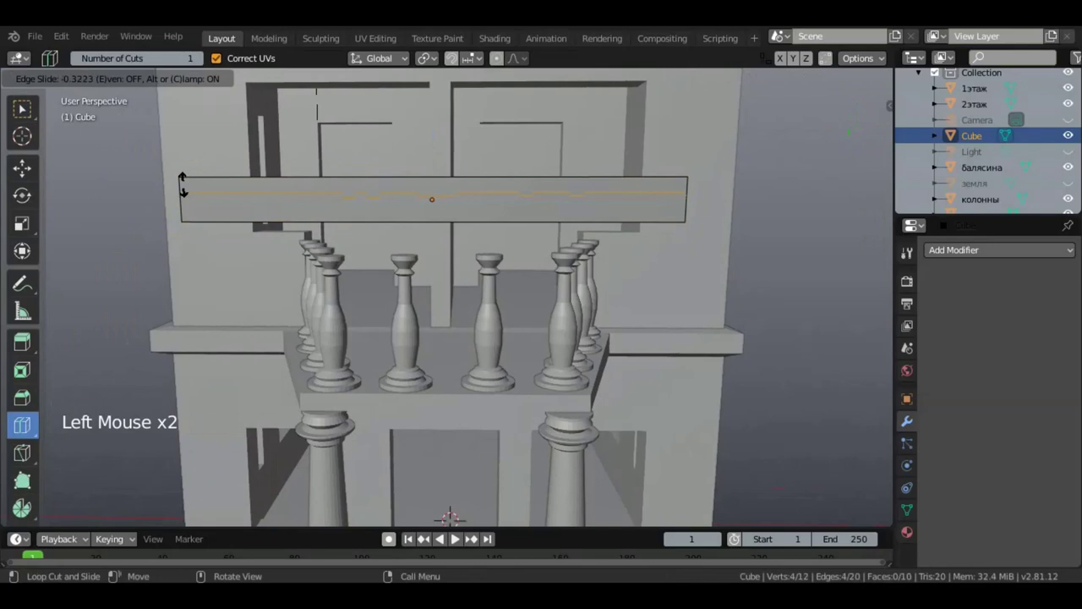
pyautogui.moveTo(182, 185); pyautogui.dragTo(183, 182)
pyautogui.click(182, 181)
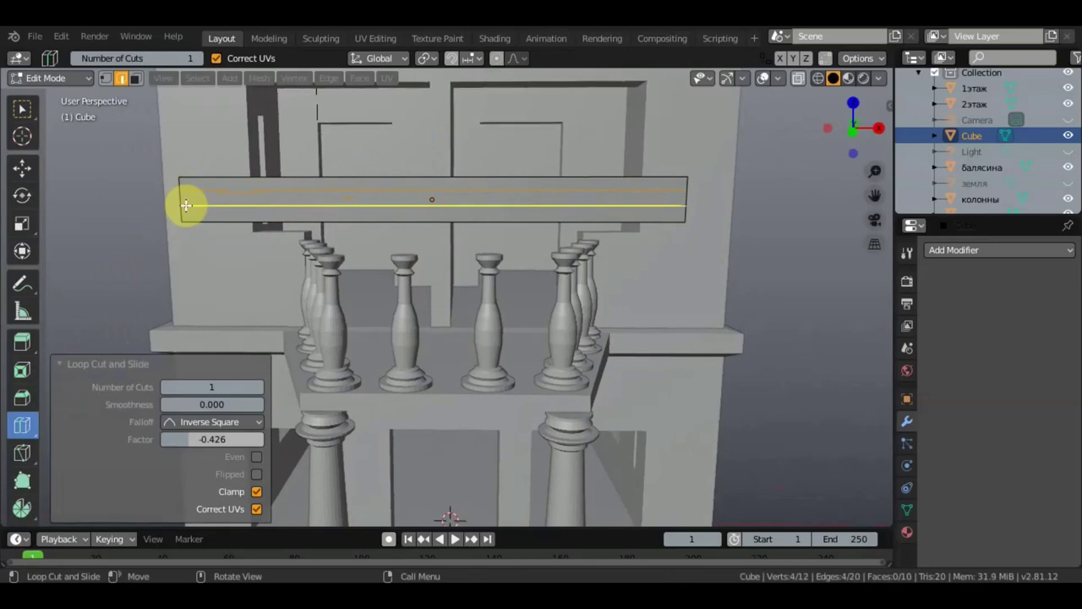
pyautogui.hotkey('ctrl', 'z')
pyautogui.hotkey('ctrl', 'z')
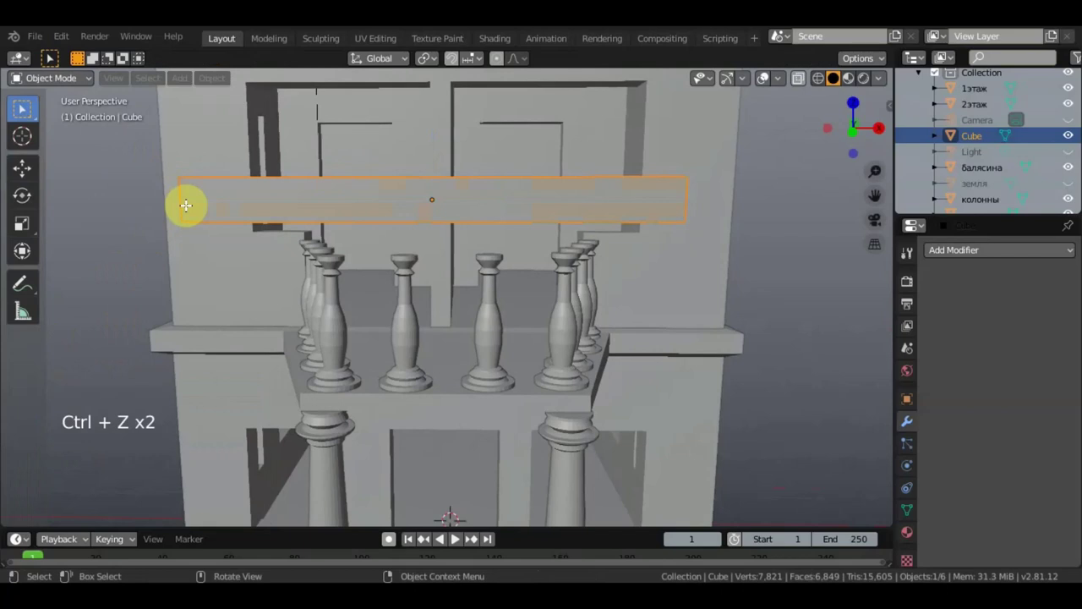
# - Open the bar in Edit Mode and set the selection mode to faces
pyautogui.moveTo(234, 189); pyautogui.dragTo(232, 266, button='middle')
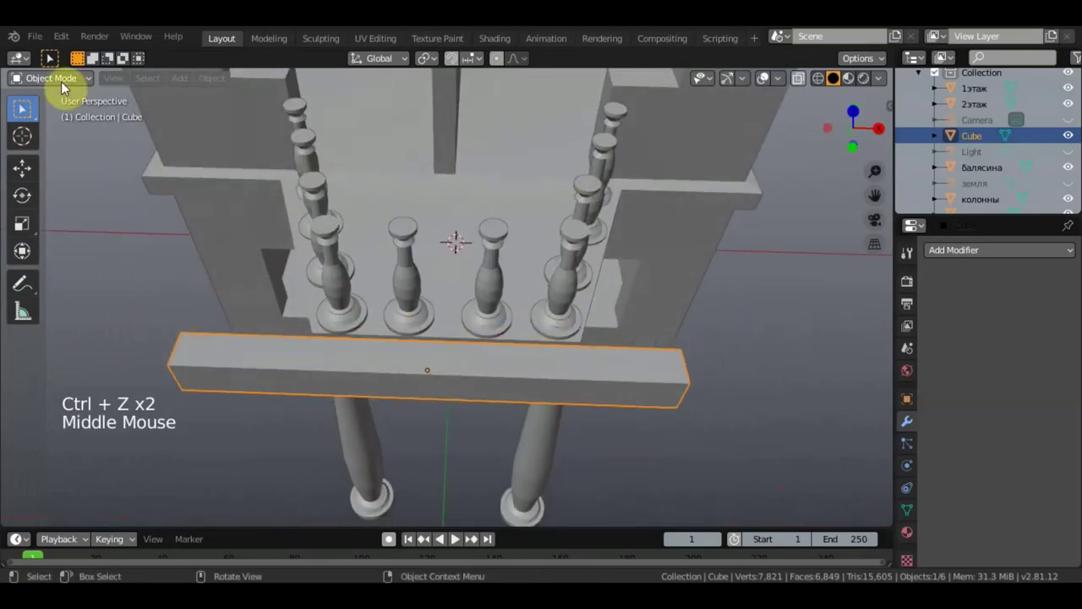
pyautogui.click(52, 78)
pyautogui.click(61, 114)
pyautogui.moveTo(189, 259); pyautogui.dragTo(205, 290, button='middle')
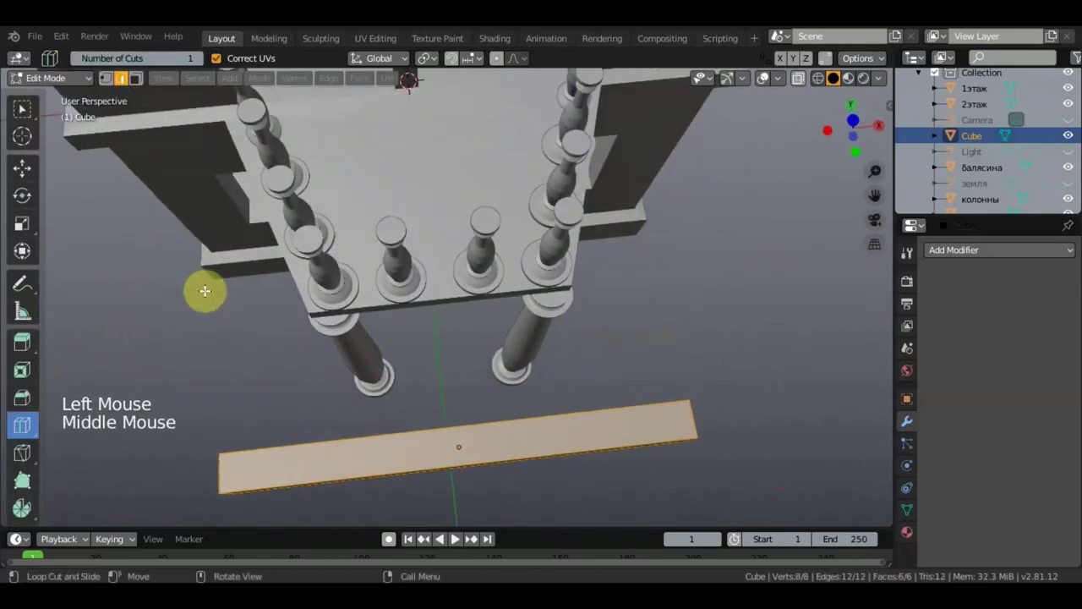
pyautogui.keyDown('shift'); pyautogui.moveTo(264, 349); pyautogui.dragTo(309, 279, button='middle'); pyautogui.keyUp('shift')
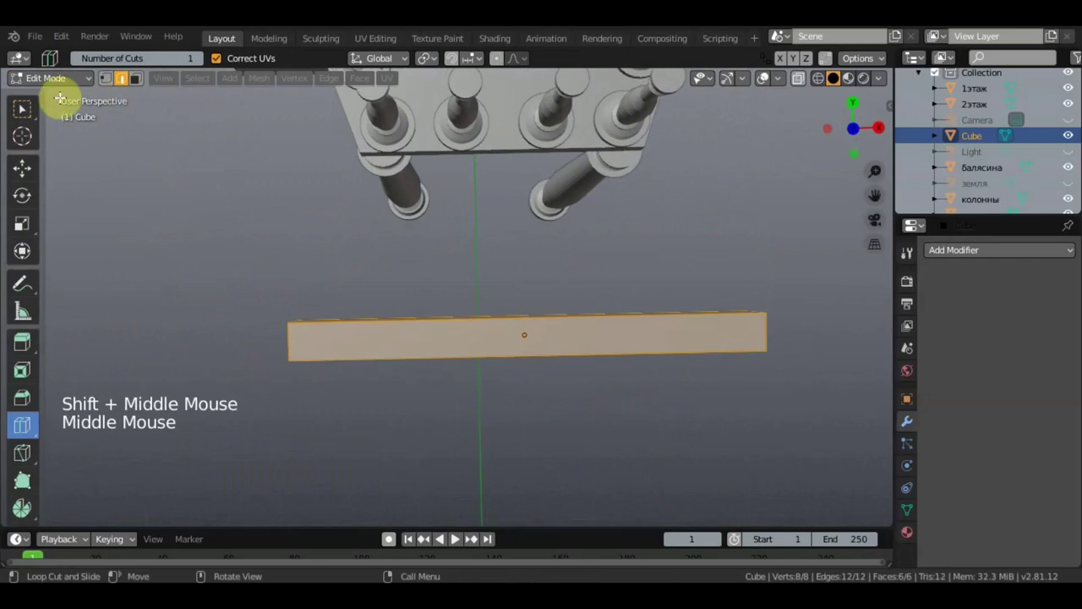
pyautogui.click(23, 108)
pyautogui.click(123, 80)
pyautogui.moveTo(254, 203); pyautogui.dragTo(297, 288, button='middle')
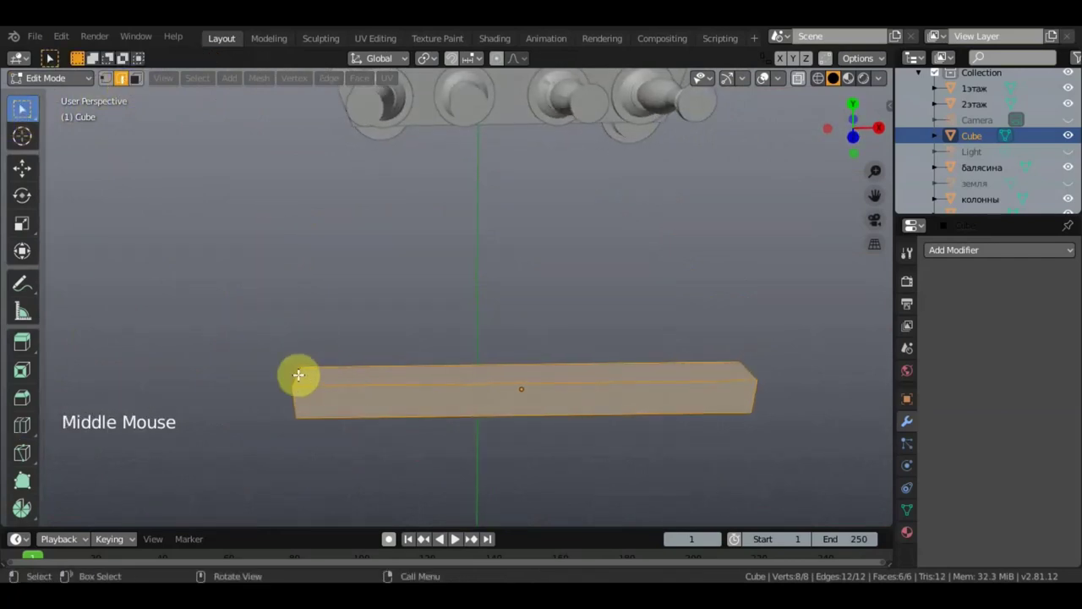
pyautogui.click(313, 374)
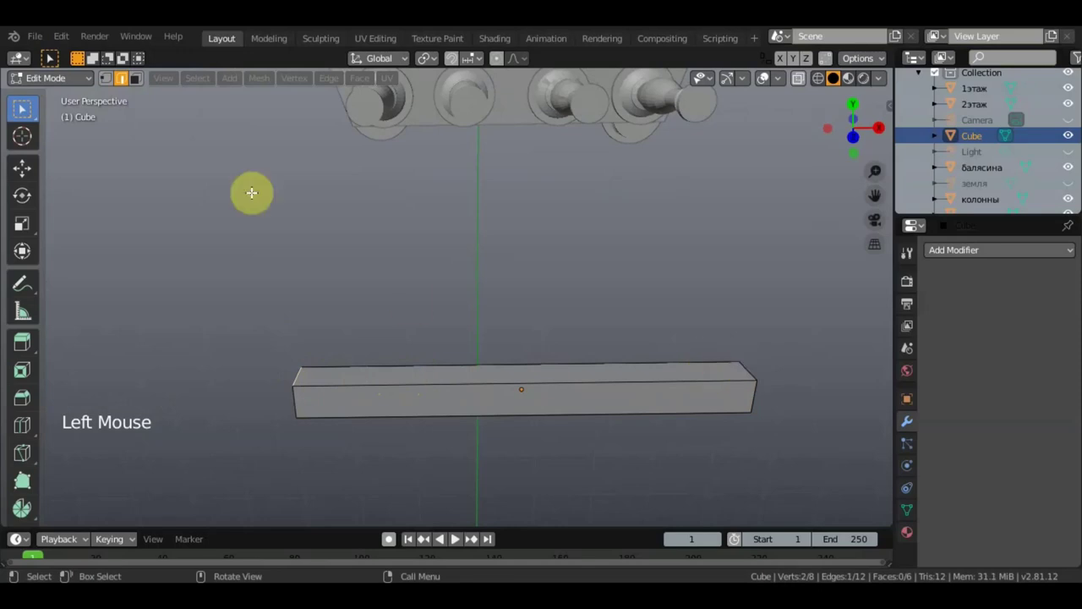
pyautogui.click(131, 78)
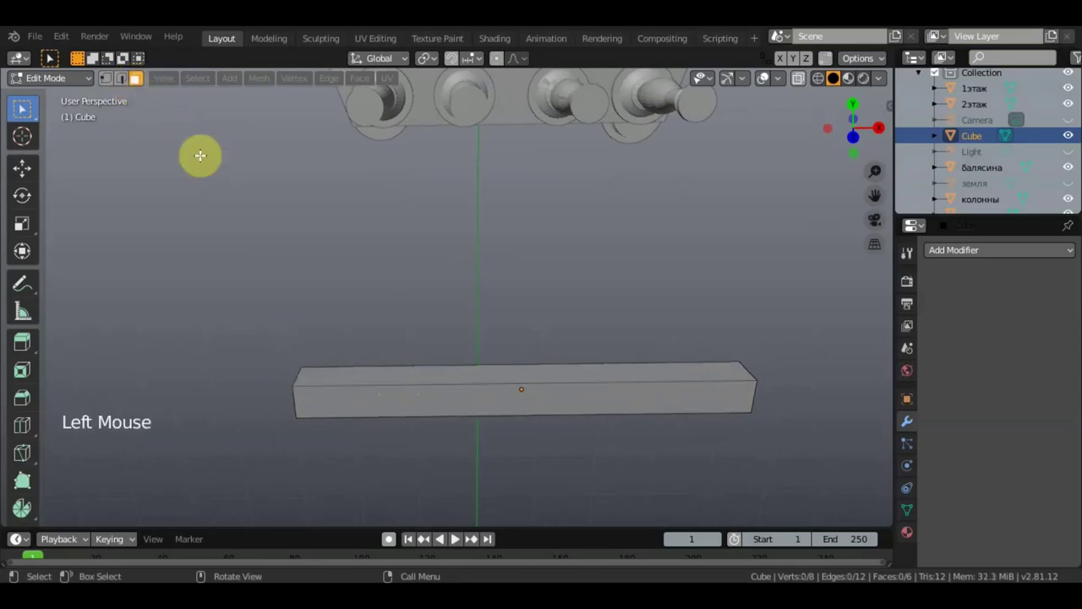
# - Scale the bar's long face facing the house uniformly to 0.878, and again by 0.937
pyautogui.doubleClick(449, 375)
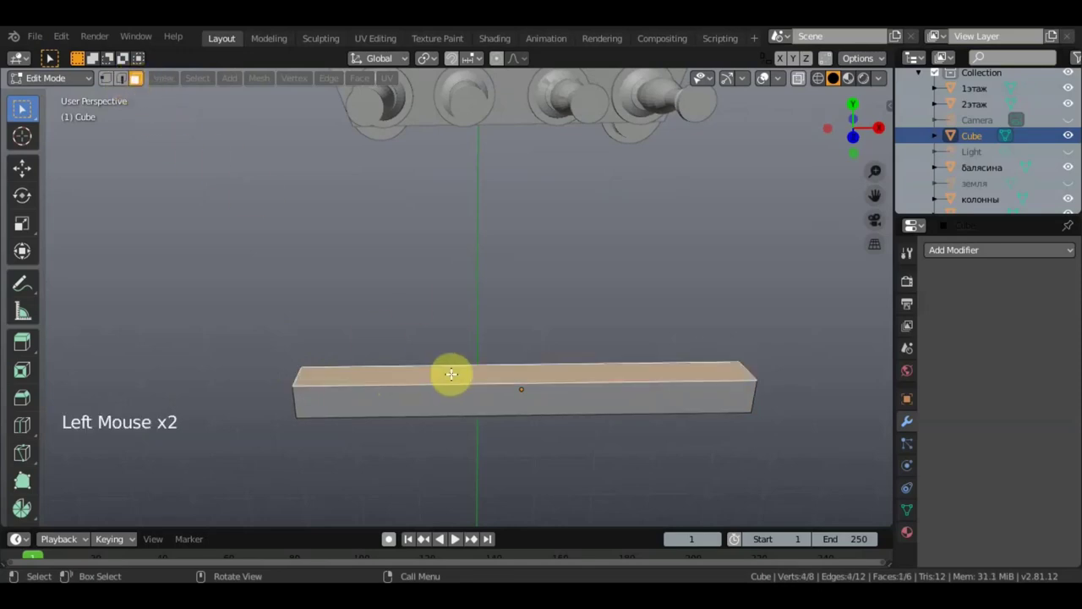
pyautogui.press('s')
pyautogui.click(616, 406)
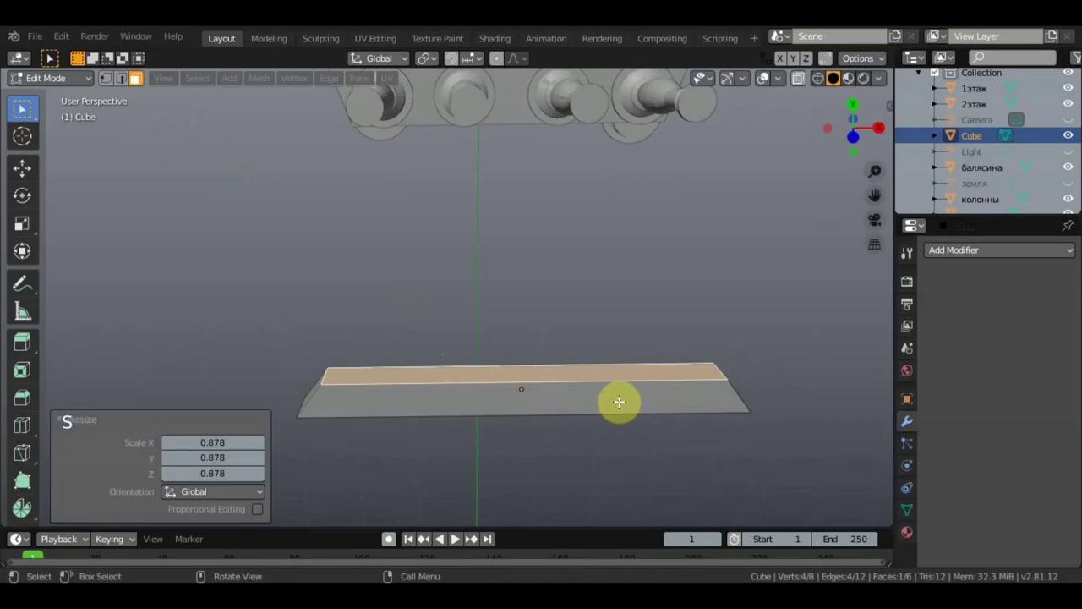
pyautogui.moveTo(621, 401); pyautogui.dragTo(618, 336, button='middle')
pyautogui.press('s')
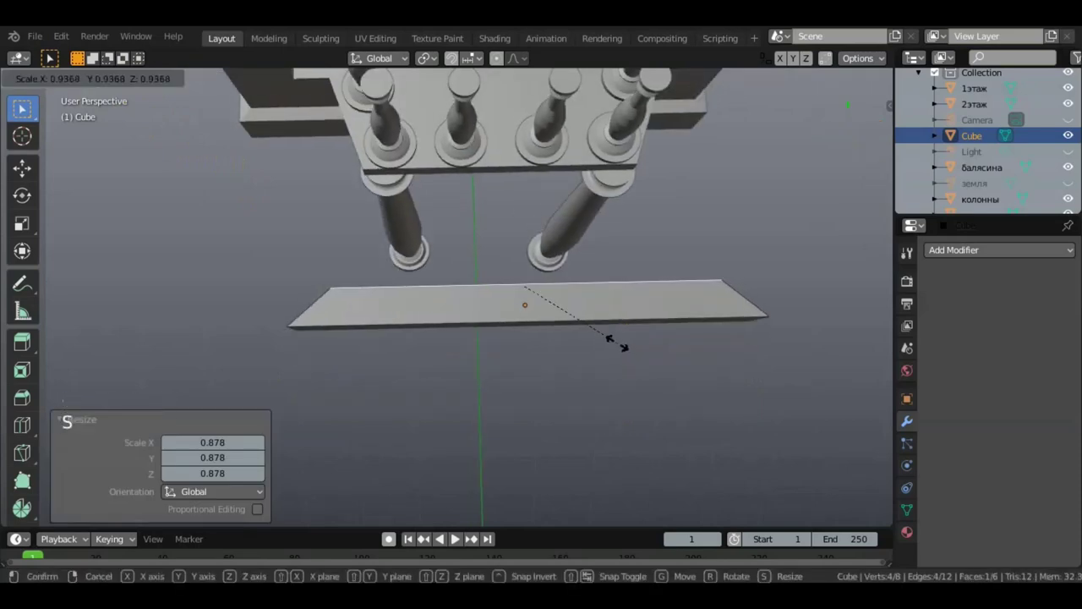
pyautogui.click(616, 343)
pyautogui.moveTo(616, 343); pyautogui.dragTo(618, 237, button='middle')
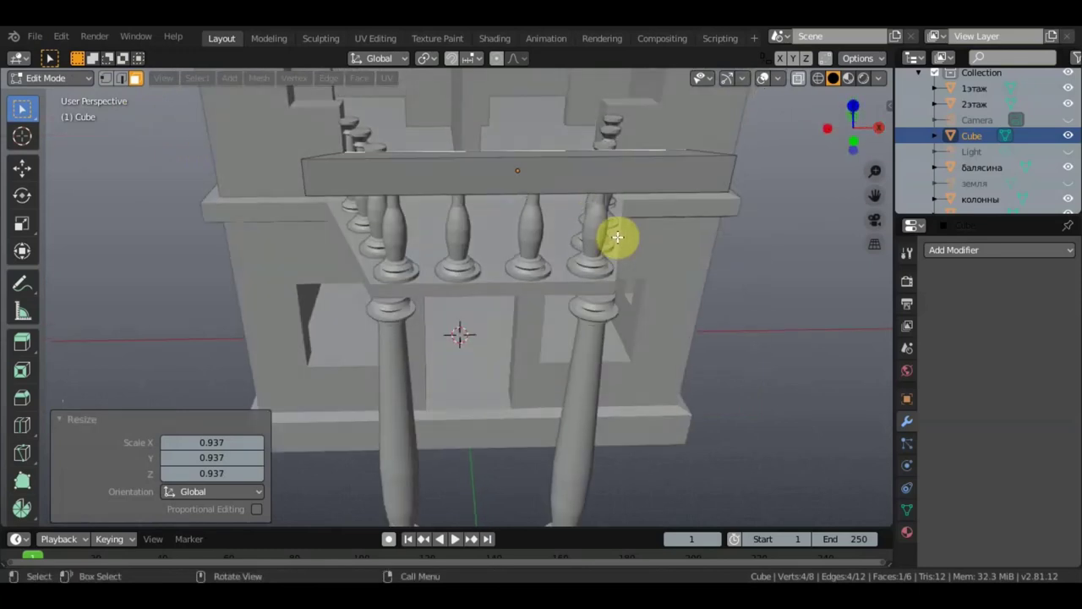
# - Add three lengthwise loop cuts around the bar, giving the last two factors of about -0.486 and 0.064
pyautogui.click(23, 169)
pyautogui.click(23, 424)
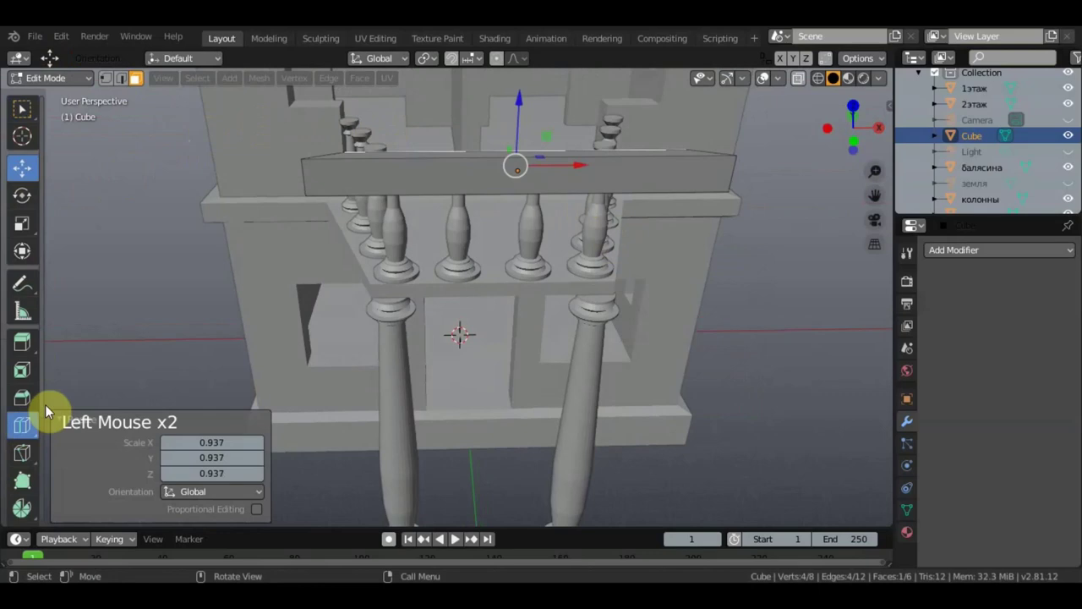
pyautogui.click(168, 181)
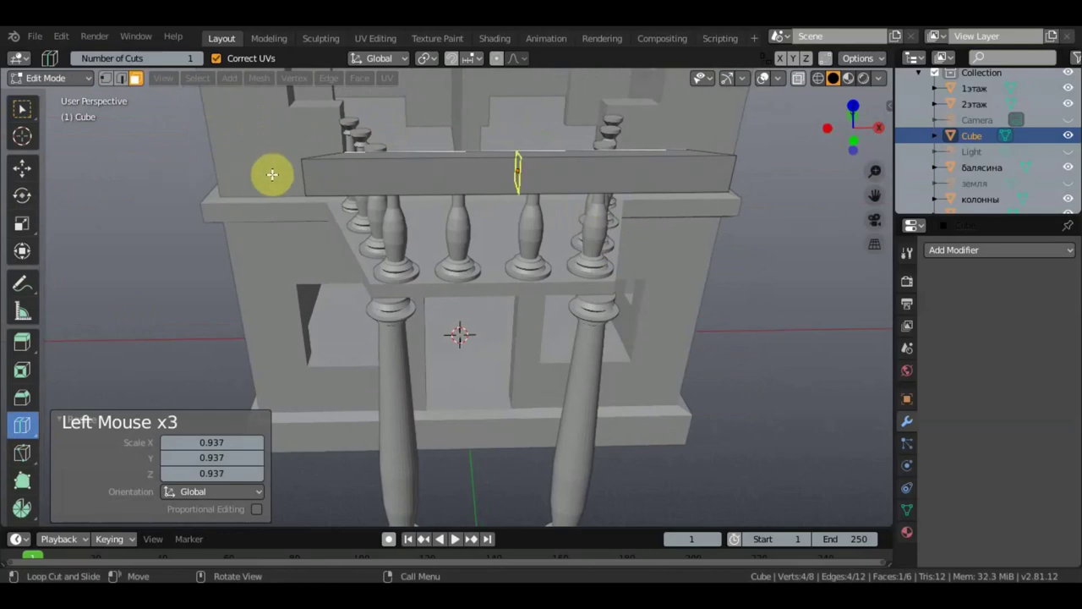
pyautogui.moveTo(304, 171); pyautogui.dragTo(303, 181)
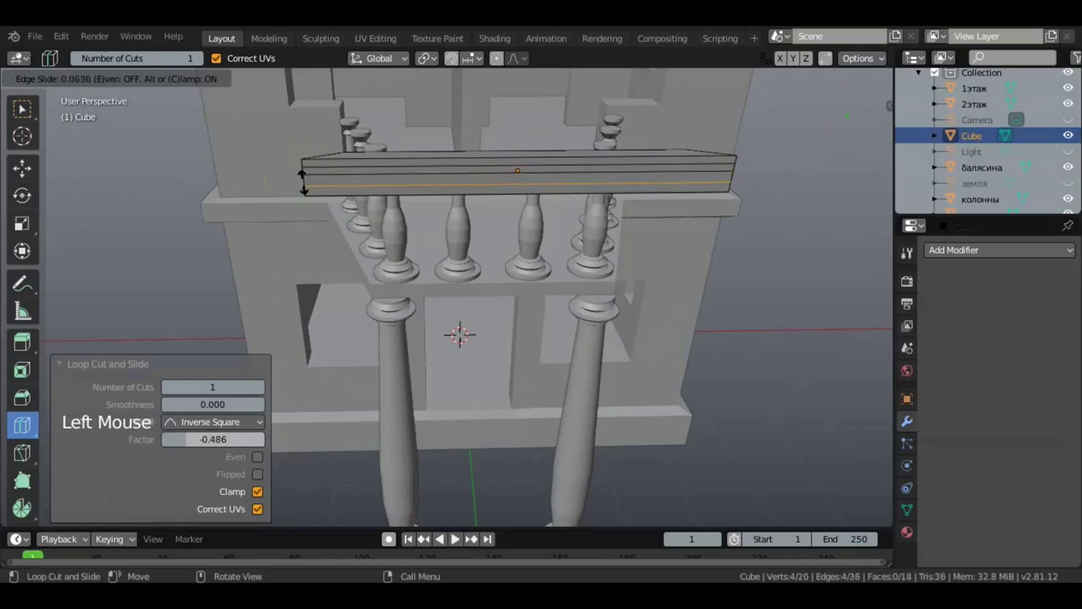
pyautogui.click(303, 181)
pyautogui.click(22, 110)
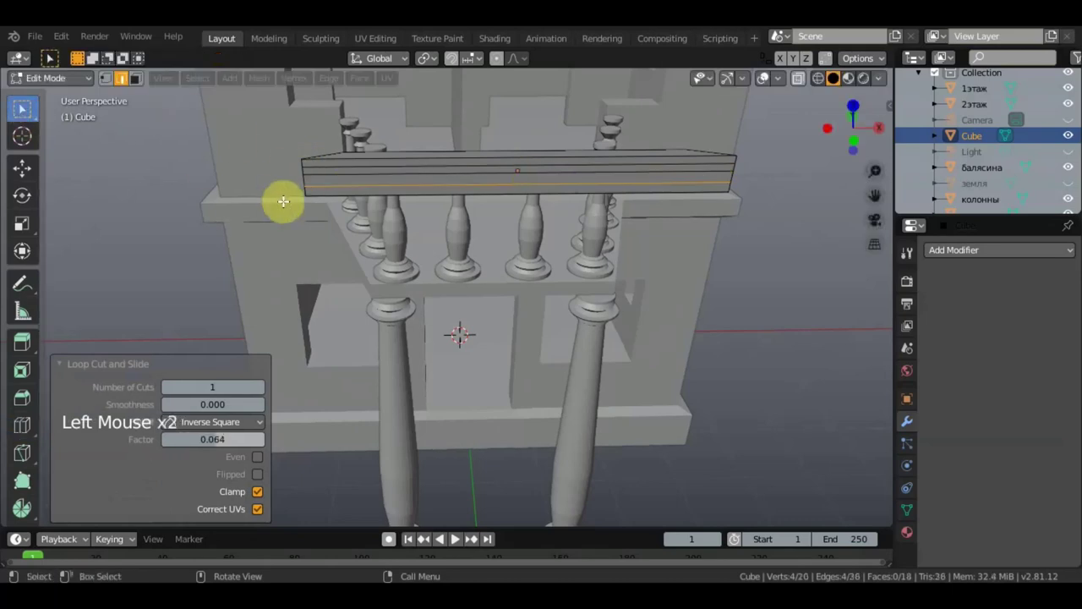
# - Select the long underside face of the bar in face selection mode
pyautogui.moveTo(283, 202); pyautogui.dragTo(610, 154, button='middle')
pyautogui.scroll(2, 526, 131)
pyautogui.click(556, 145)
pyautogui.keyDown('shift'); pyautogui.scroll(2, 607, 190); pyautogui.keyUp('shift')
pyautogui.keyDown('shift'); pyautogui.moveTo(607, 190); pyautogui.dragTo(551, 331, button='middle'); pyautogui.keyUp('shift')
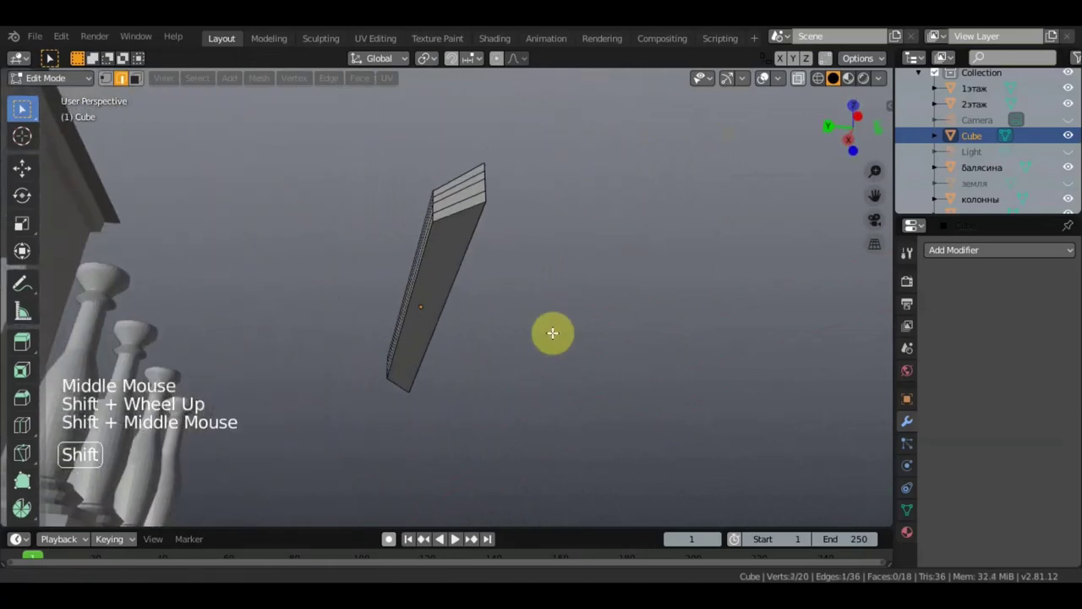
pyautogui.click(135, 77)
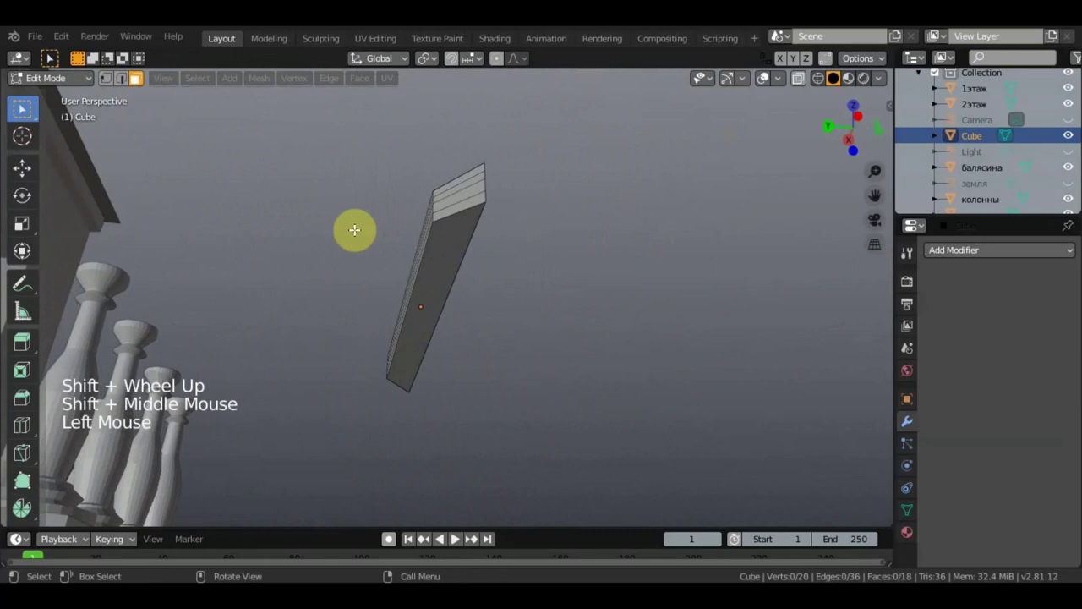
pyautogui.doubleClick(436, 277)
# - Try scaling the bar's underside face uniformly to about 0.905, and undo it
pyautogui.press('s')
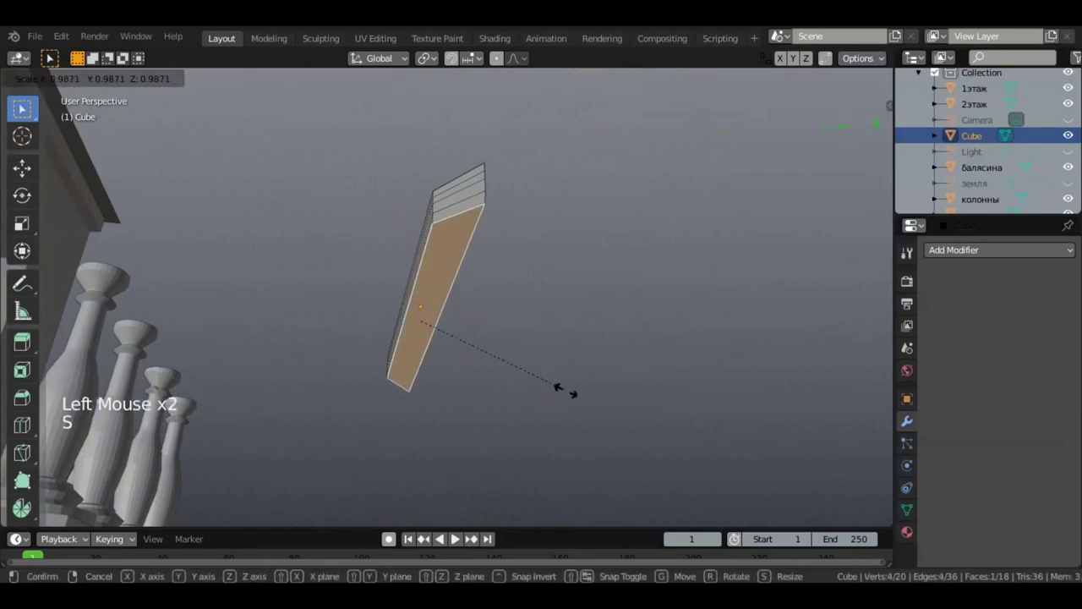
pyautogui.click(546, 383)
pyautogui.moveTo(541, 384); pyautogui.dragTo(515, 423, button='middle')
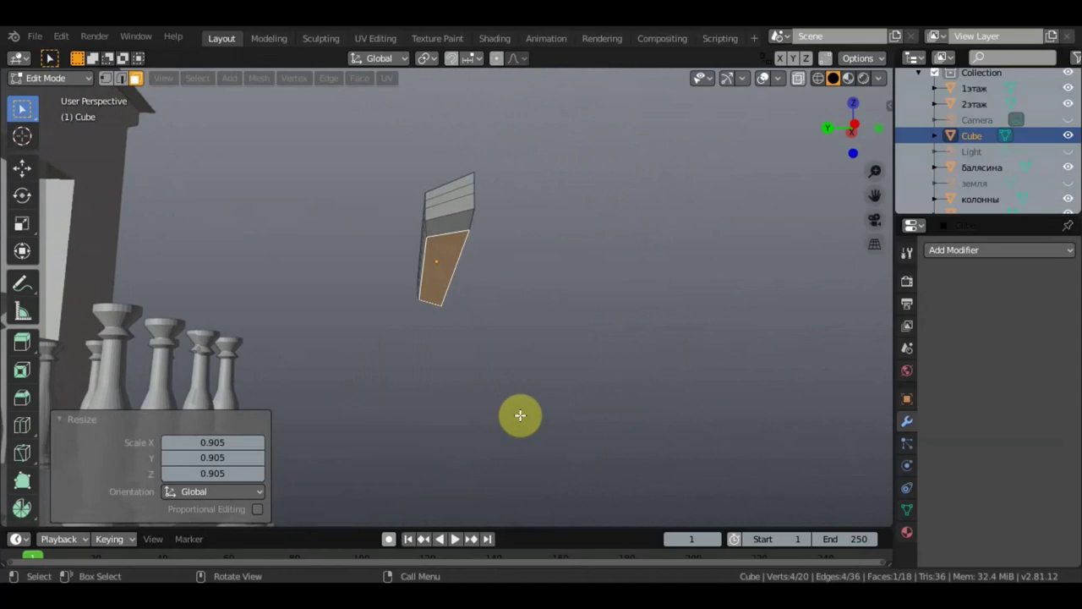
pyautogui.hotkey('ctrl', 'z')
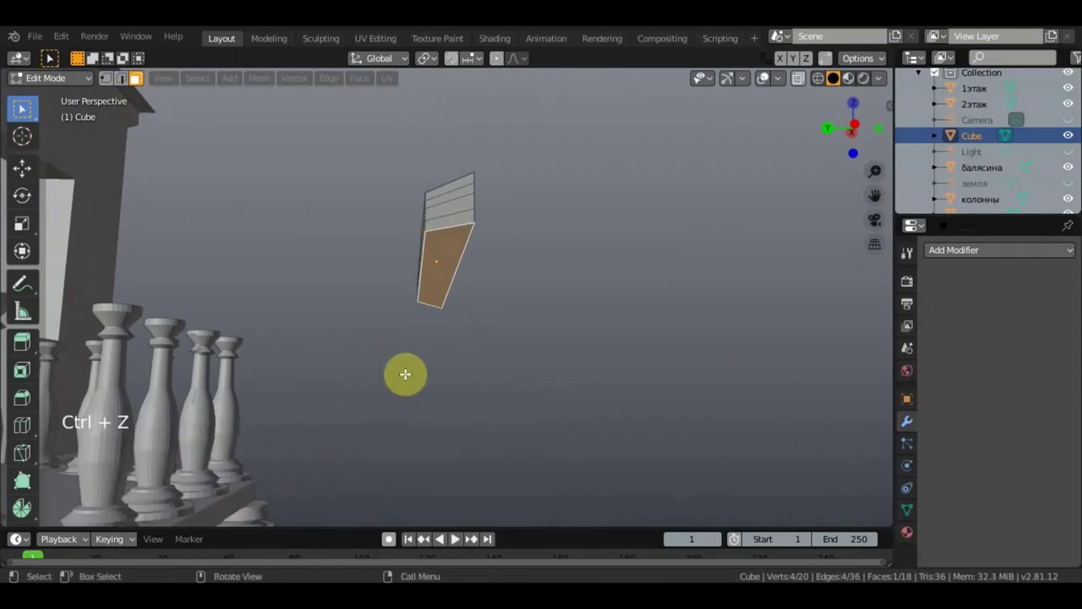
# - Narrow the bar's underside face to about 0.650 in Y and rotate it about -6.89° around the view axis
pyautogui.click(23, 261)
pyautogui.moveTo(386, 278); pyautogui.dragTo(389, 276)
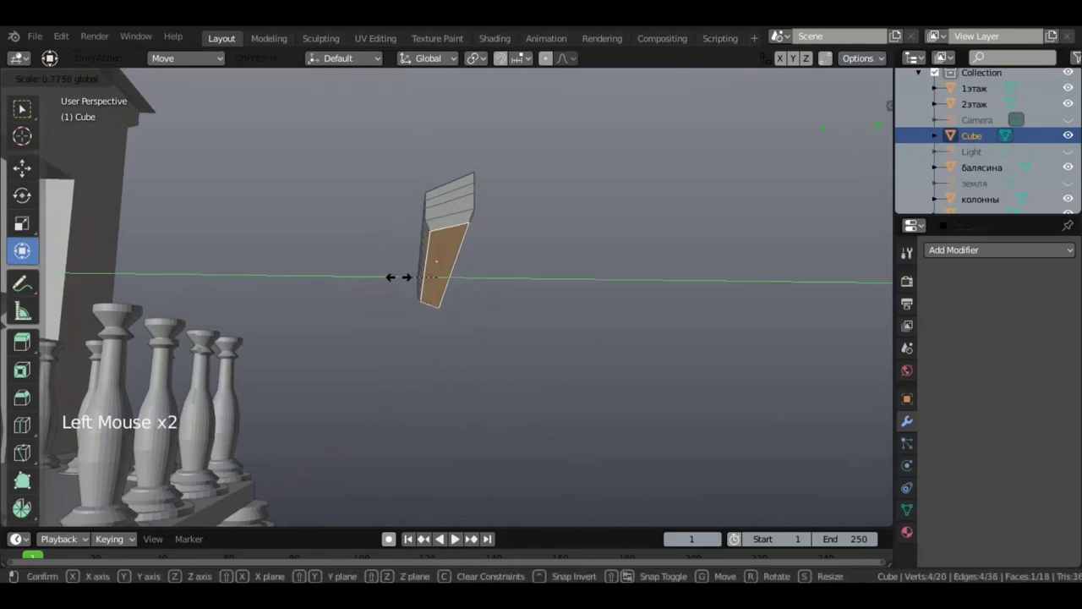
pyautogui.moveTo(404, 280); pyautogui.dragTo(425, 285)
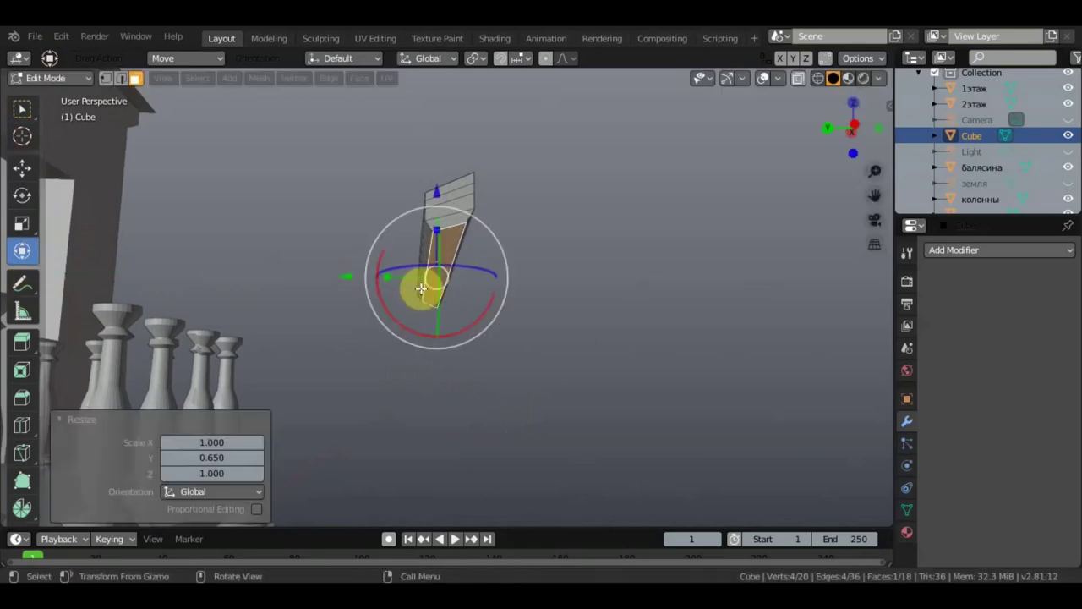
pyautogui.moveTo(426, 285); pyautogui.dragTo(495, 273, button='middle')
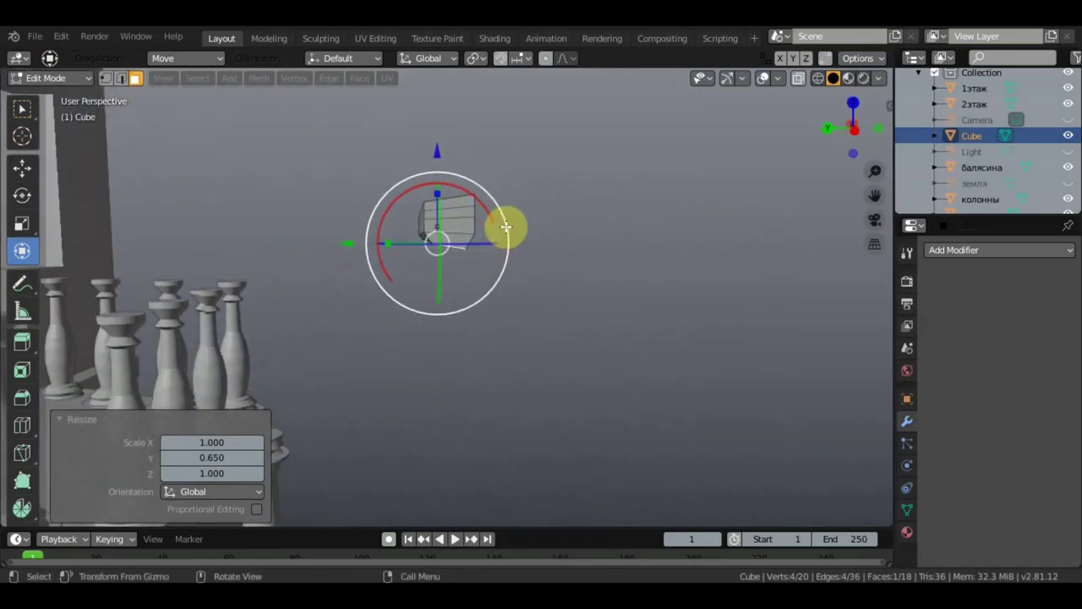
pyautogui.moveTo(502, 231); pyautogui.dragTo(515, 225)
pyautogui.moveTo(515, 224); pyautogui.dragTo(345, 242, button='middle')
pyautogui.click(18, 106)
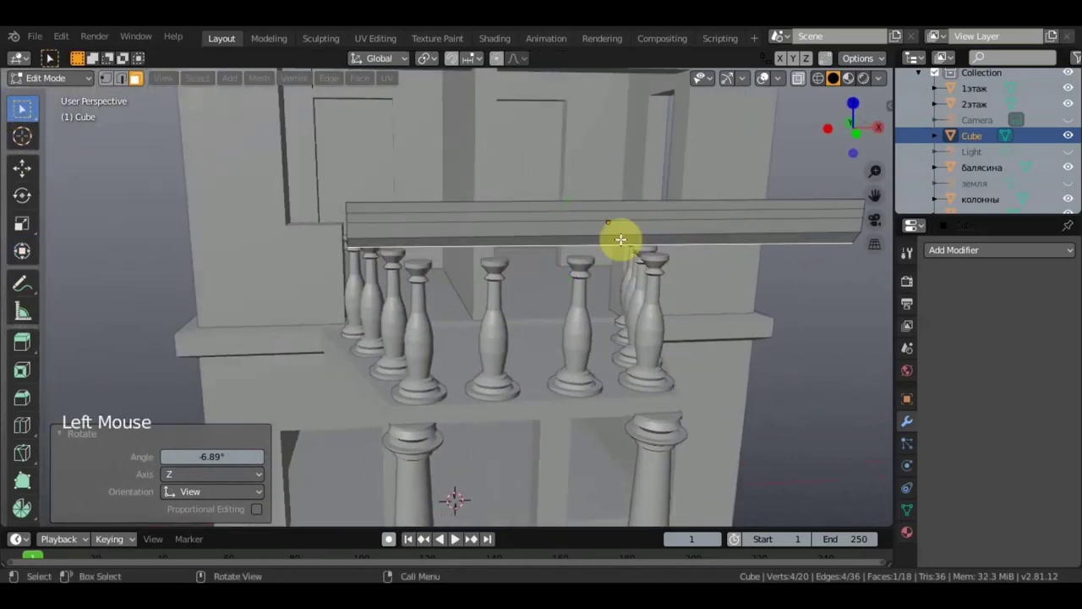
# - Select the loop of faces forming the second strip from the top around the bar
pyautogui.click(439, 229)
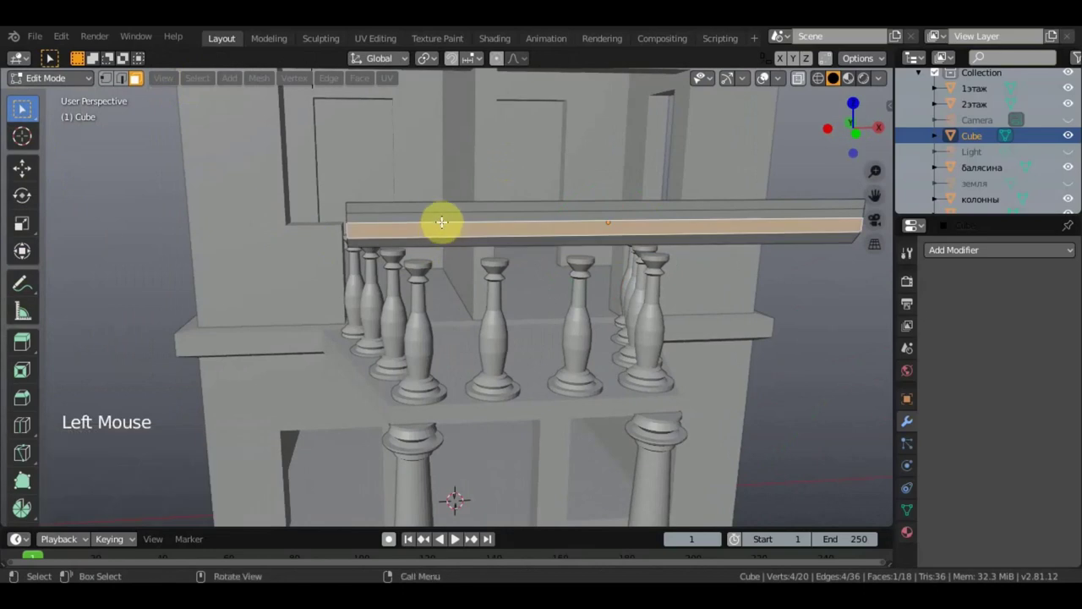
pyautogui.click(444, 218)
pyautogui.keyDown('alt'); pyautogui.keyDown('shift'); pyautogui.click(444, 218); pyautogui.keyUp('shift'); pyautogui.keyUp('alt')
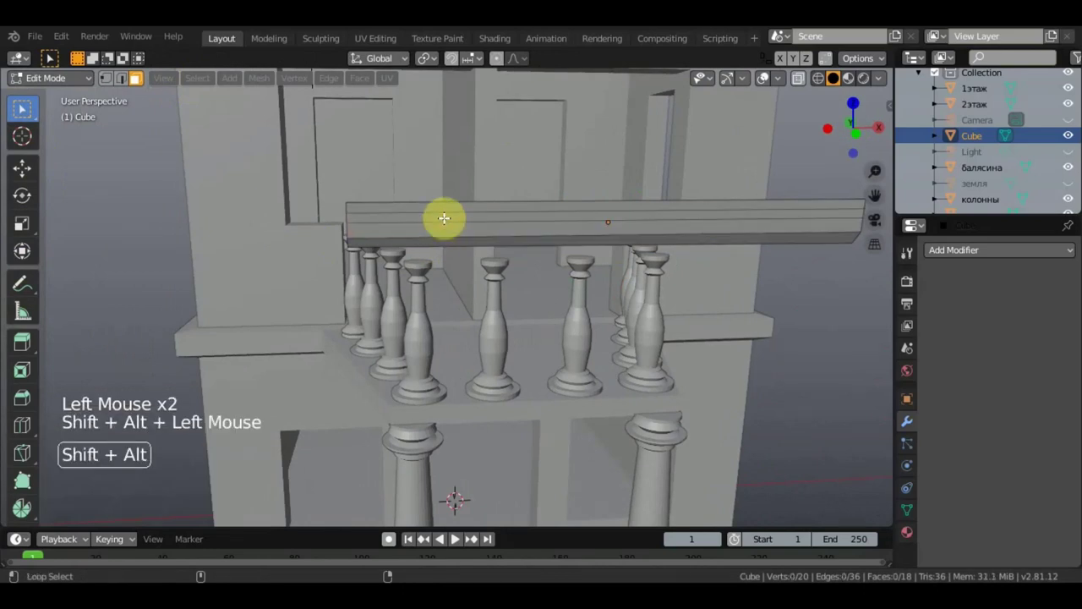
pyautogui.keyDown('alt'); pyautogui.keyDown('shift'); pyautogui.click(444, 218); pyautogui.keyUp('shift'); pyautogui.keyUp('alt')
pyautogui.click(141, 254)
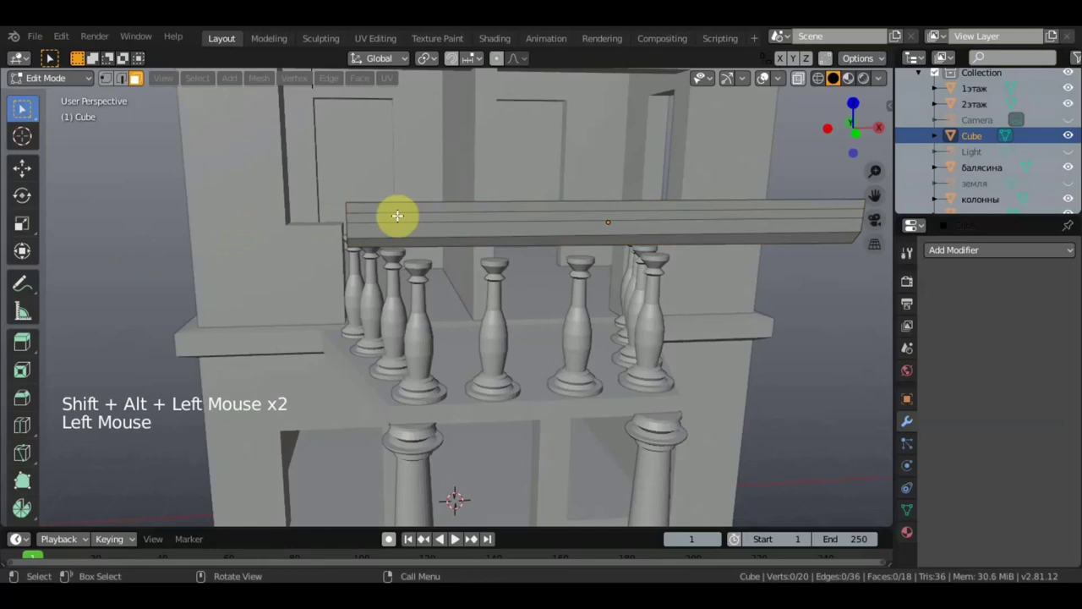
pyautogui.moveTo(394, 217); pyautogui.dragTo(411, 241, button='middle')
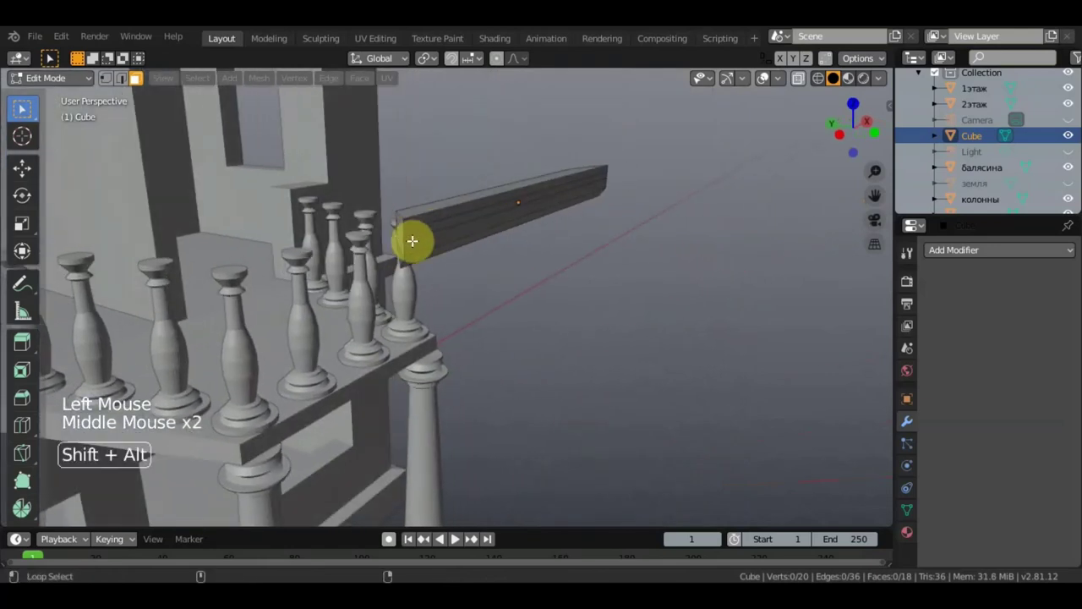
pyautogui.keyDown('alt'); pyautogui.keyDown('shift'); pyautogui.click(402, 236); pyautogui.keyUp('shift'); pyautogui.keyUp('alt')
pyautogui.keyDown('alt'); pyautogui.keyDown('shift'); pyautogui.click(401, 235); pyautogui.keyUp('shift'); pyautogui.keyUp('alt')
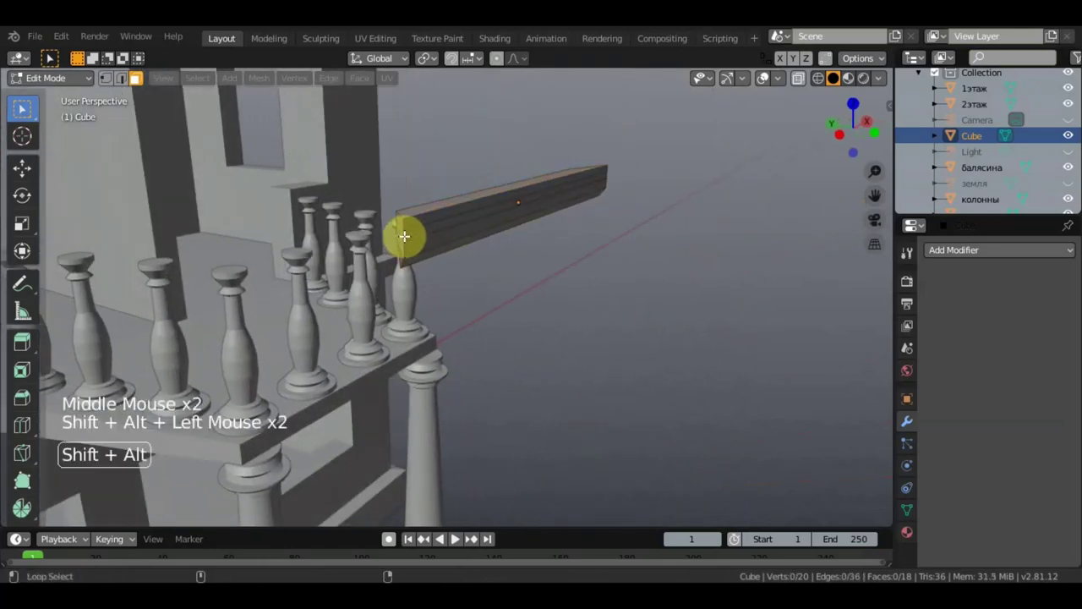
pyautogui.moveTo(405, 237); pyautogui.dragTo(362, 225, button='middle')
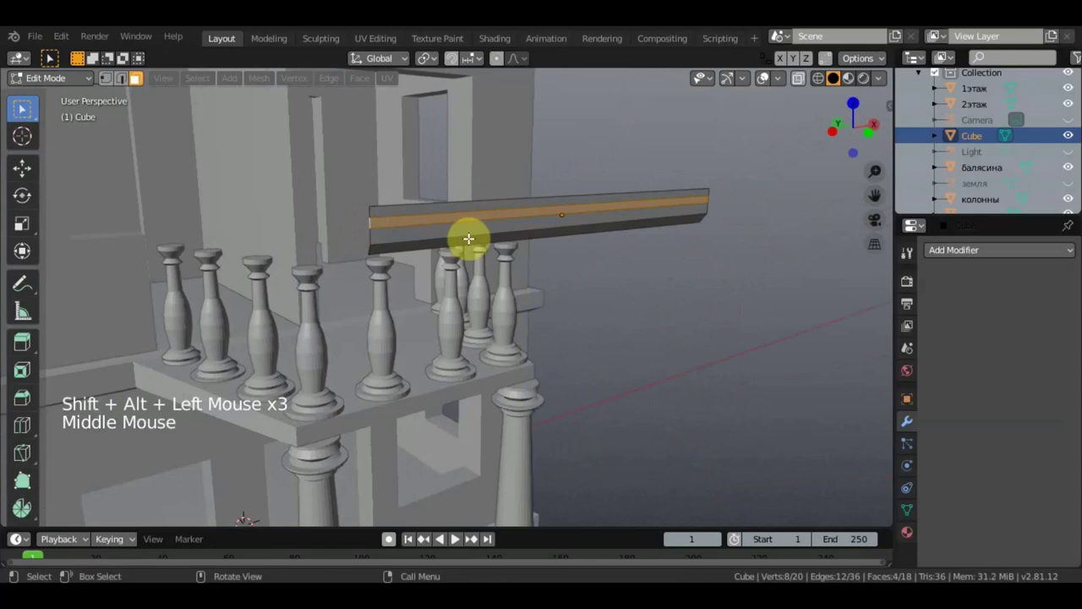
pyautogui.scroll(2, 466, 242)
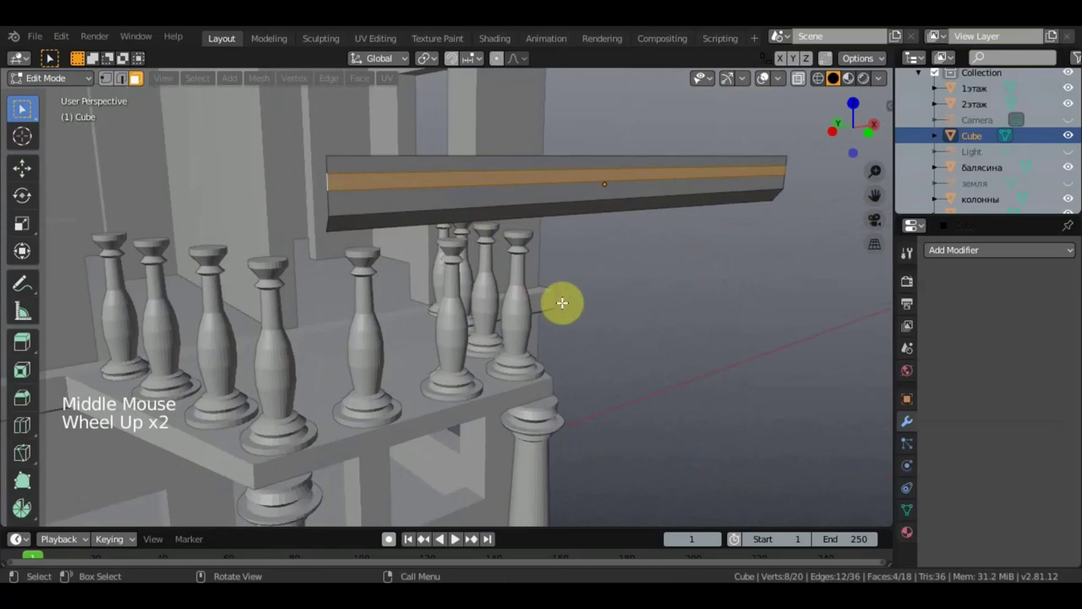
# - Remove the strip's two small end faces from the selection, keeping only its long front and back faces
pyautogui.moveTo(558, 281); pyautogui.dragTo(623, 282, button='middle')
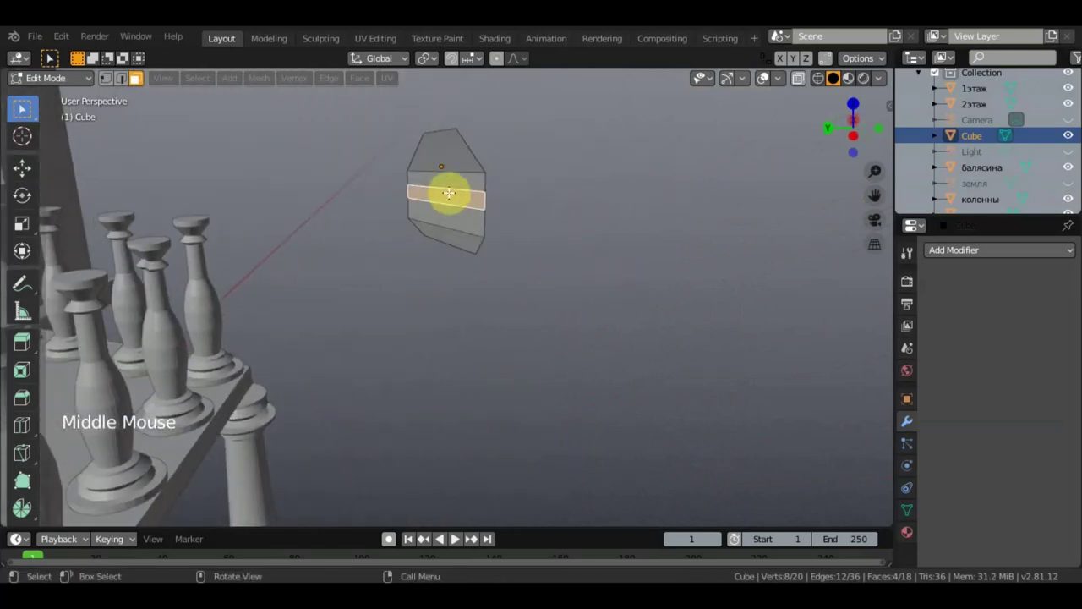
pyautogui.moveTo(459, 198); pyautogui.dragTo(101, 195, button='middle')
pyautogui.scroll(-2, 165, 192)
pyautogui.scroll(-1, 165, 193)
pyautogui.moveTo(234, 220); pyautogui.dragTo(249, 212, button='middle')
pyautogui.keyDown('shift'); pyautogui.click(445, 297); pyautogui.keyUp('shift')
pyautogui.moveTo(445, 297); pyautogui.dragTo(414, 286, button='middle')
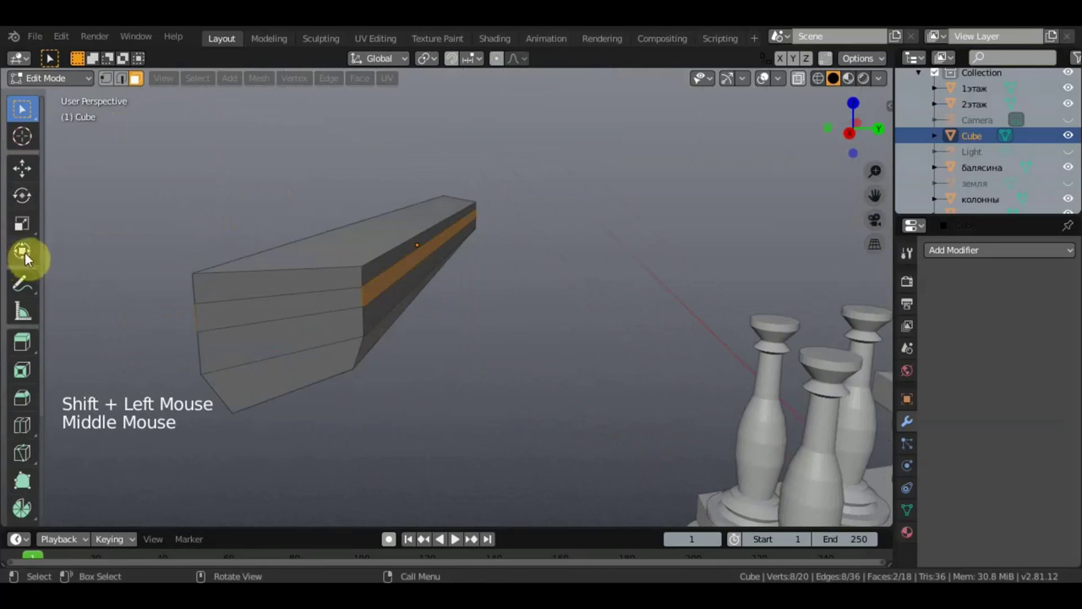
# - Narrow the bar's selected front and back strip faces to about 0.652 in Y
pyautogui.press('KP_3')
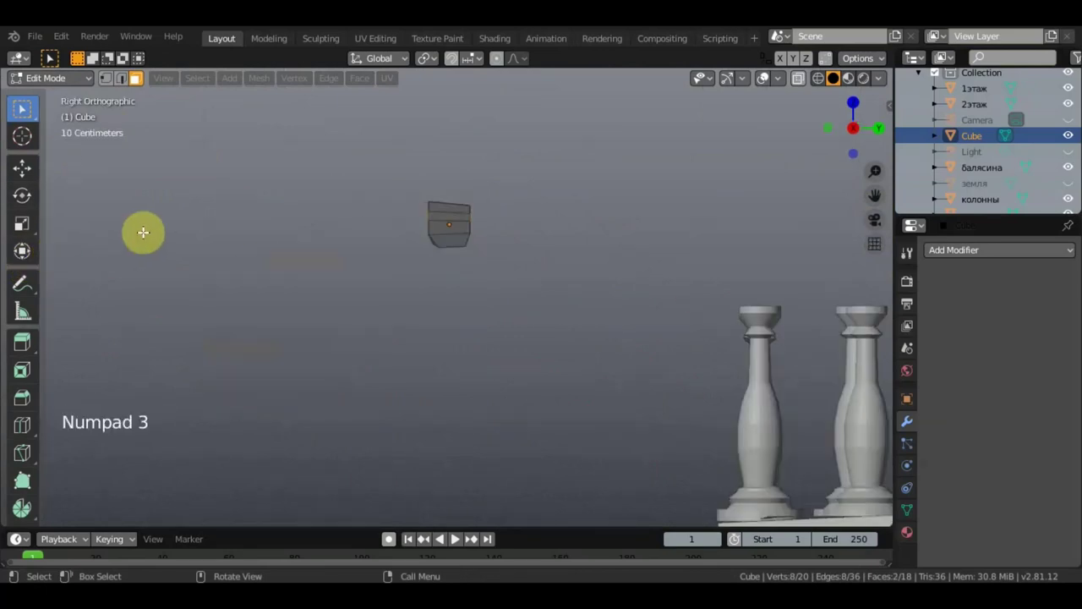
pyautogui.scroll(3, 476, 238)
pyautogui.keyDown('shift'); pyautogui.moveTo(477, 239); pyautogui.dragTo(510, 330, button='middle'); pyautogui.keyUp('shift')
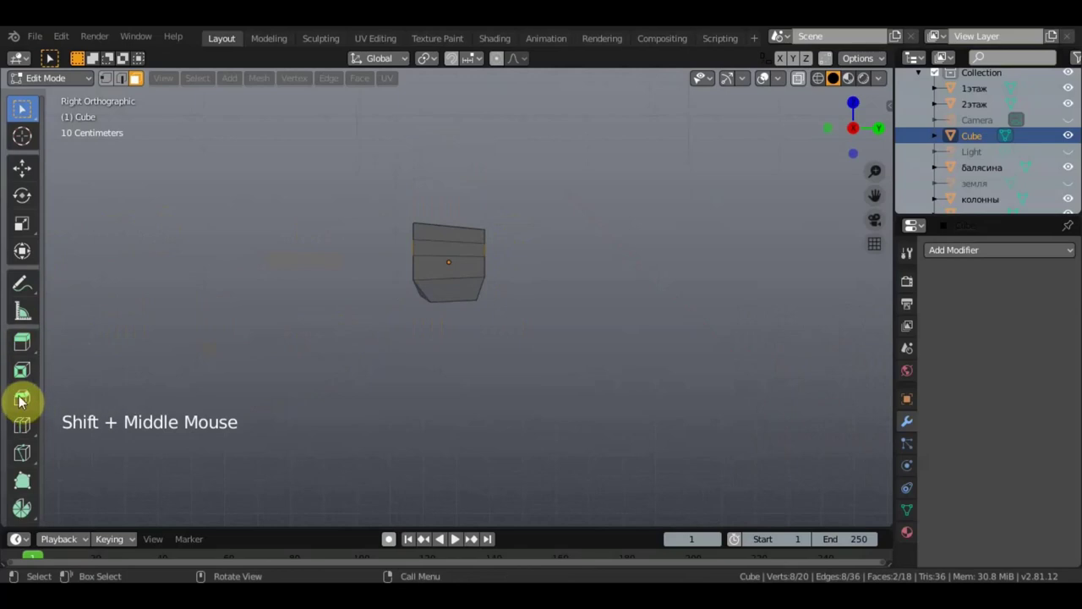
pyautogui.click(24, 252)
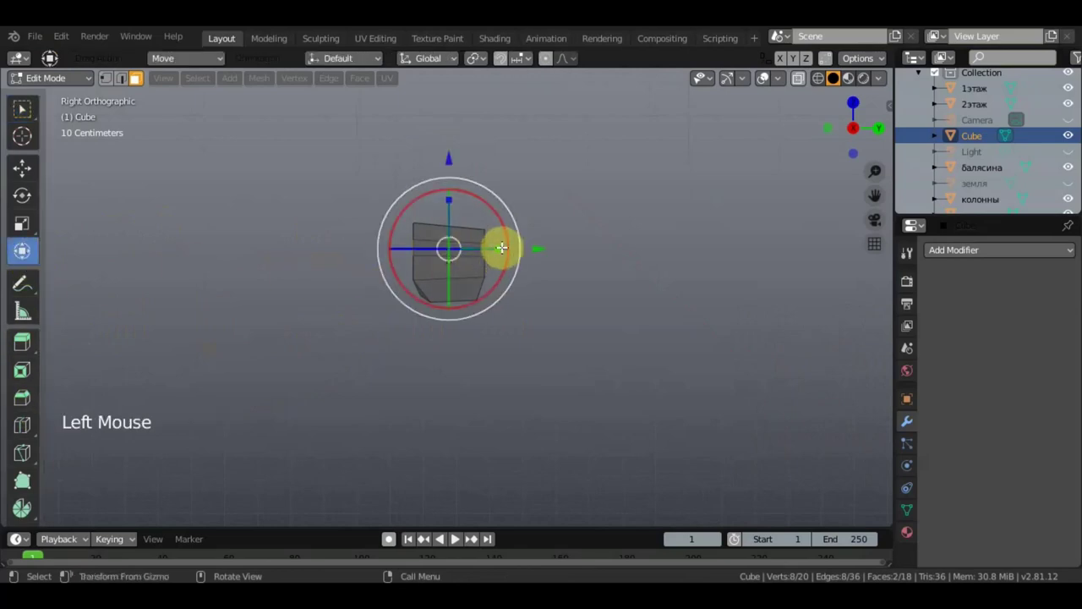
pyautogui.moveTo(500, 247); pyautogui.dragTo(483, 248)
# - Inset the selected strip faces by about 0.02376 m and scale them to about 0.634 in Z
pyautogui.moveTo(483, 249); pyautogui.dragTo(657, 264, button='middle')
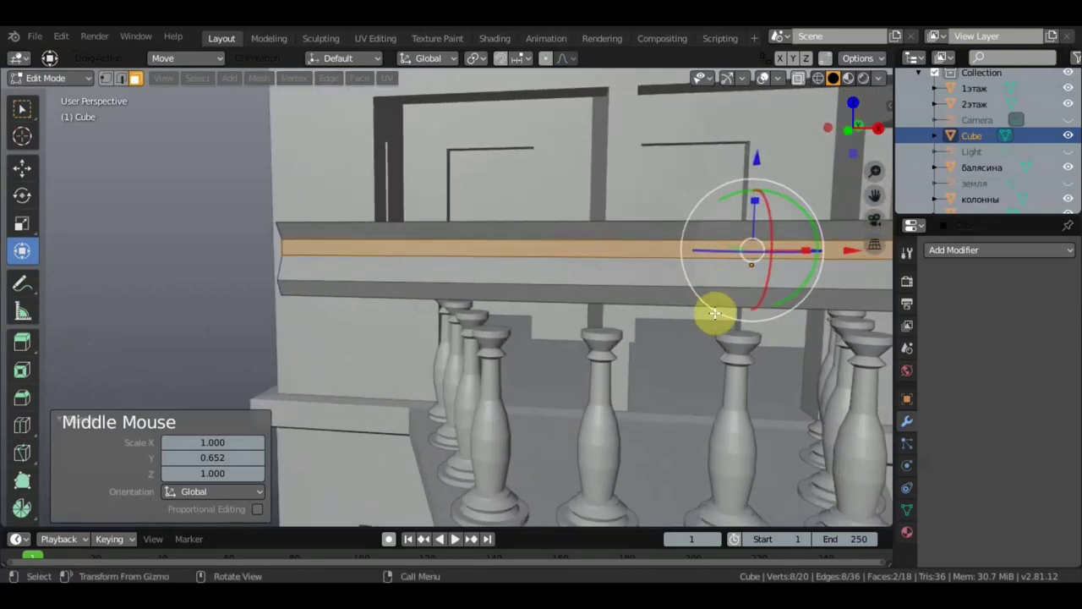
pyautogui.press('i')
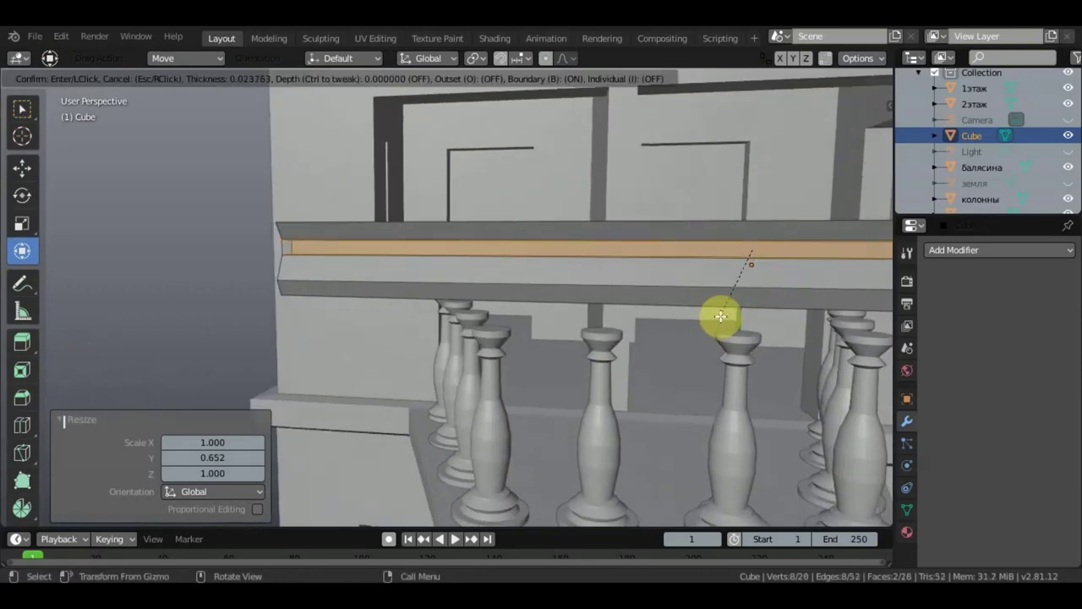
pyautogui.click(720, 316)
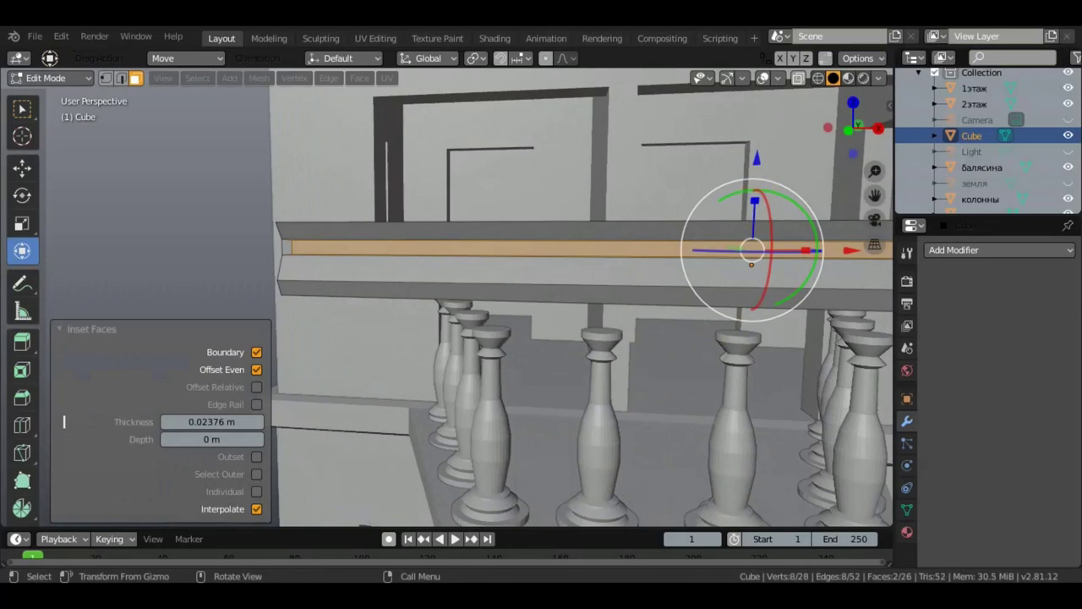
pyautogui.moveTo(751, 193); pyautogui.dragTo(749, 223)
# - Add one lengthwise loop cut around the middle of the bar's width, with a slide factor of about -0.016
pyautogui.moveTo(592, 249); pyautogui.dragTo(443, 262, button='middle')
pyautogui.scroll(-3, 433, 254)
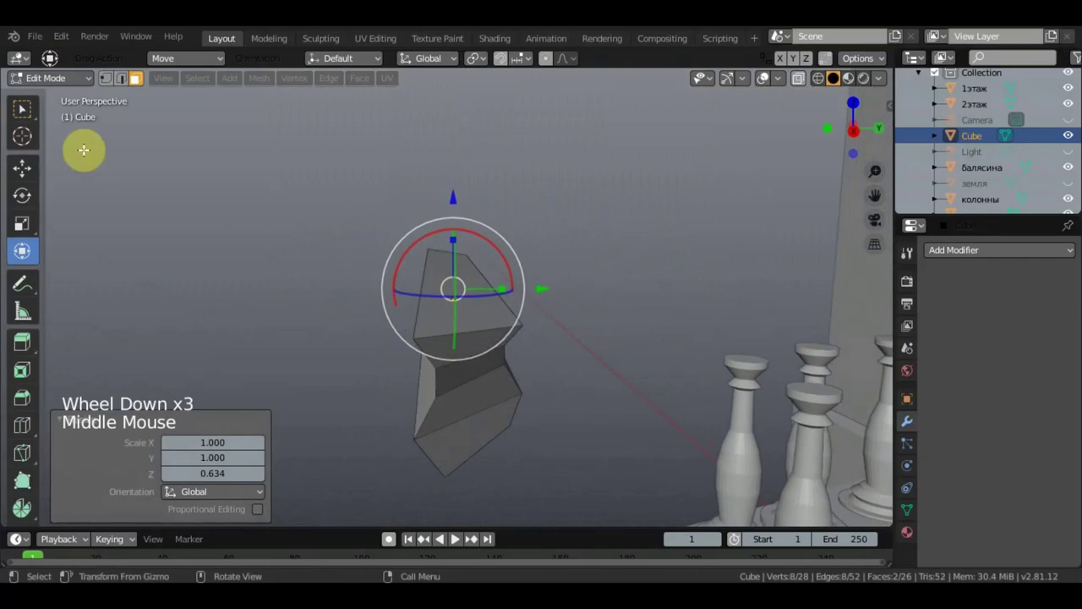
pyautogui.click(23, 108)
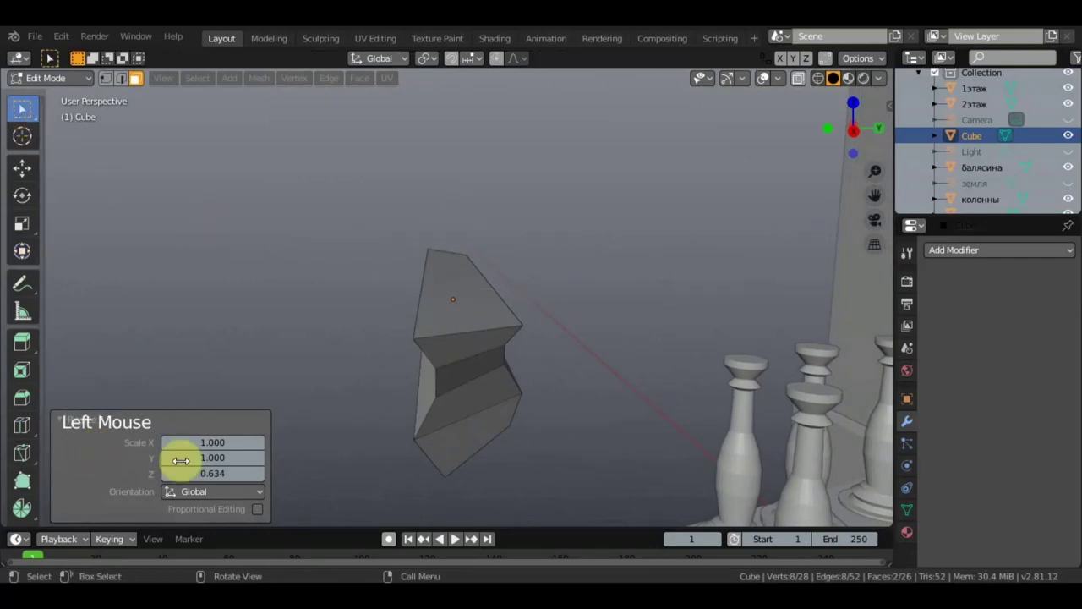
pyautogui.moveTo(439, 449); pyautogui.dragTo(466, 390, button='middle')
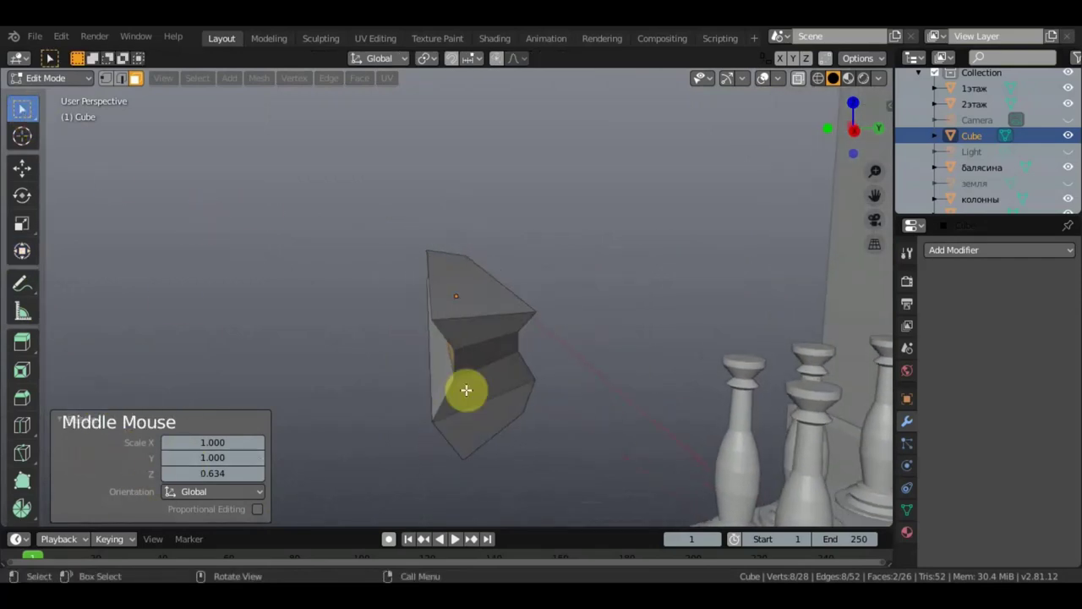
pyautogui.click(22, 425)
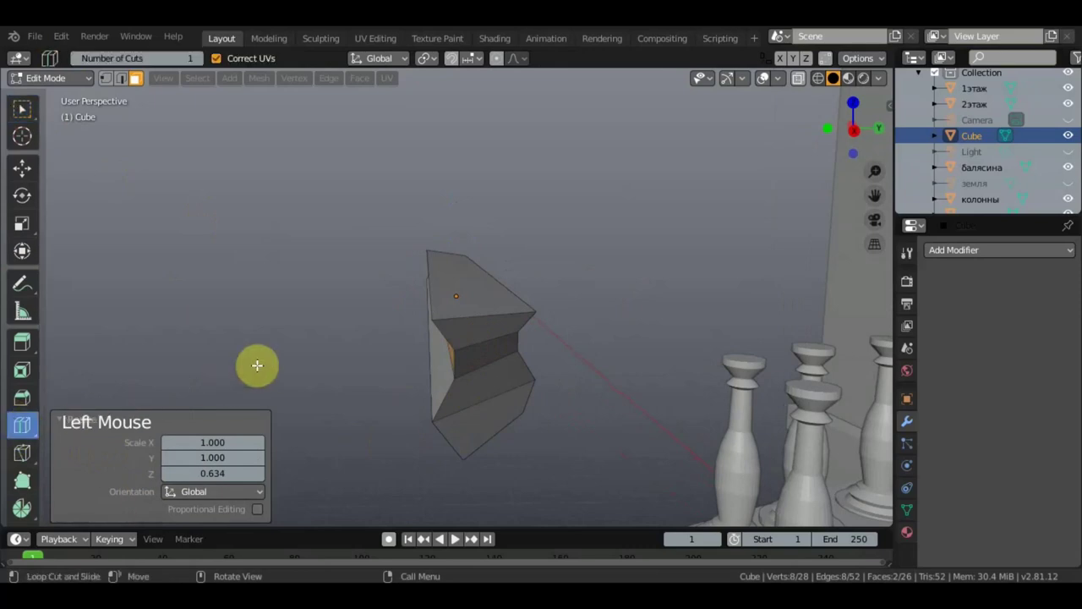
pyautogui.click(477, 298)
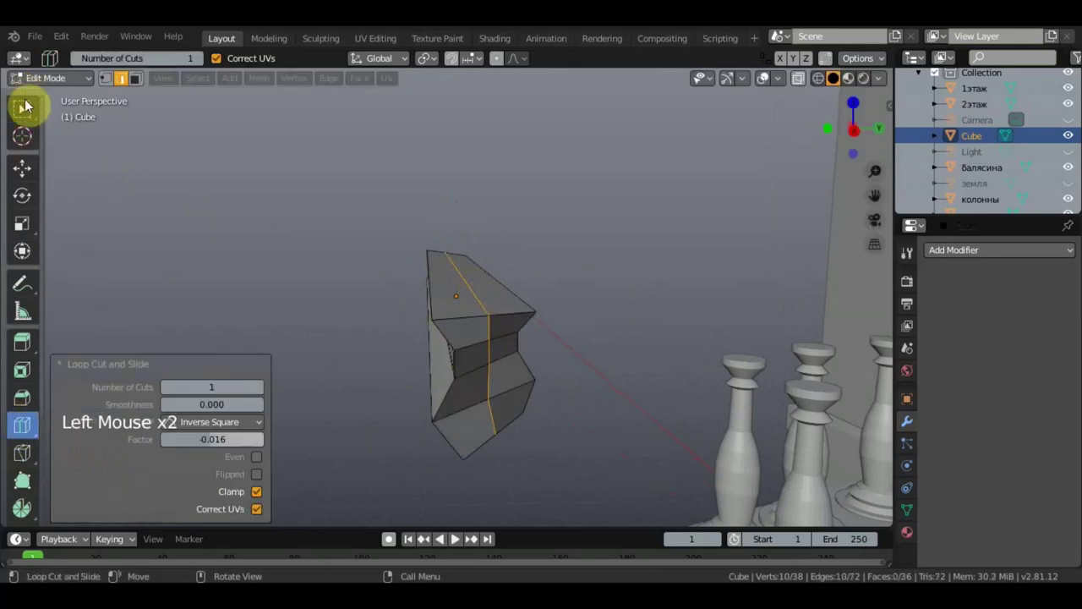
# - Select the central lengthwise edge on the bar's upper side and raise it about 0.0743 m in Z
pyautogui.click(23, 106)
pyautogui.moveTo(231, 212); pyautogui.dragTo(297, 246, button='middle')
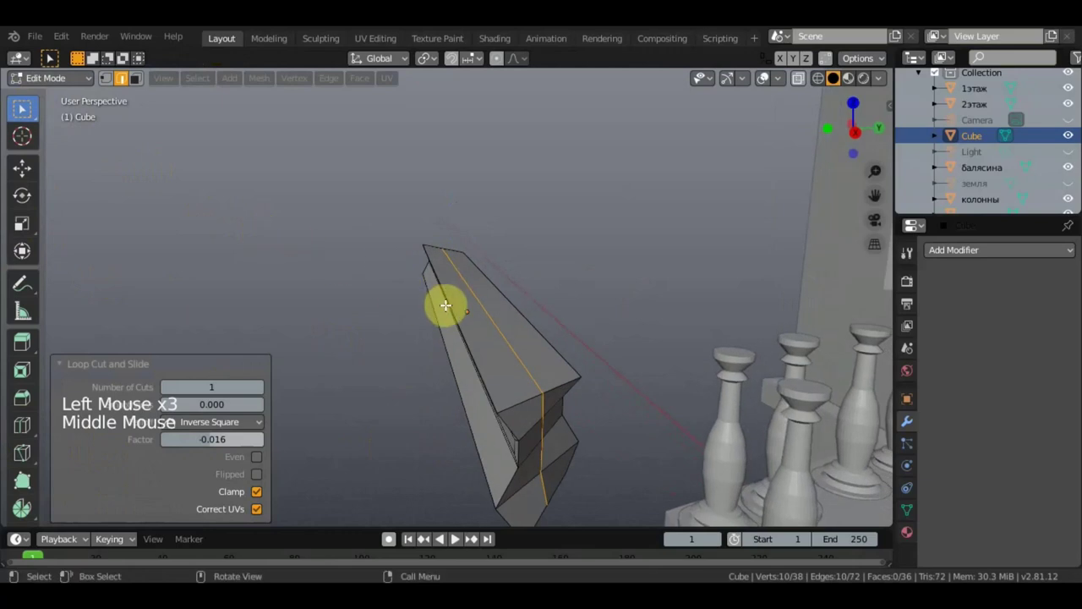
pyautogui.moveTo(446, 305); pyautogui.dragTo(411, 296, button='middle')
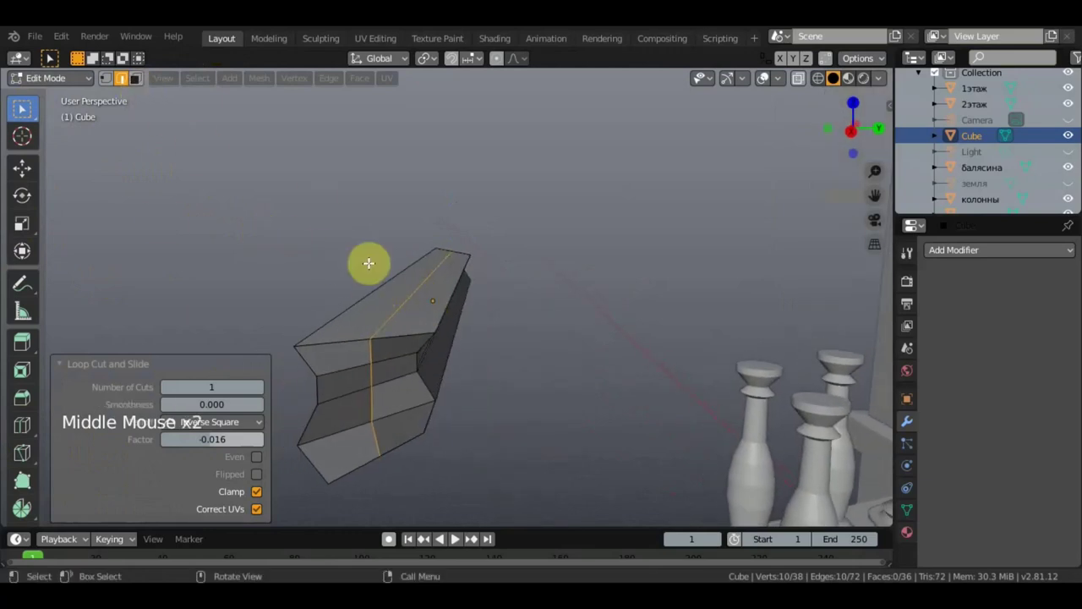
pyautogui.click(410, 296)
pyautogui.moveTo(409, 294); pyautogui.dragTo(422, 282, button='middle')
pyautogui.press('KP_3')
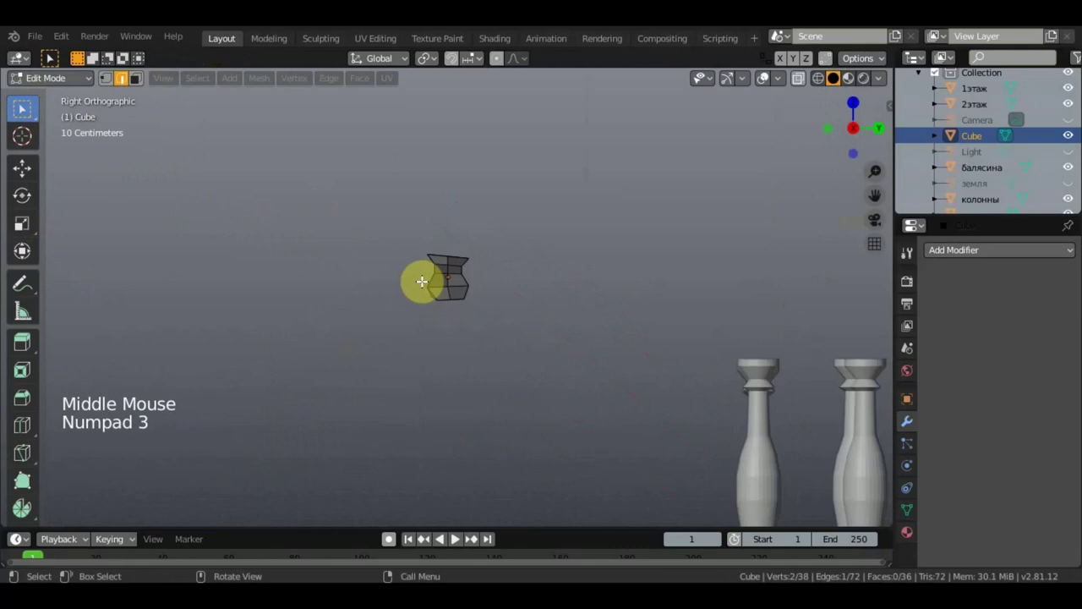
pyautogui.click(22, 169)
pyautogui.moveTo(448, 197); pyautogui.dragTo(447, 182)
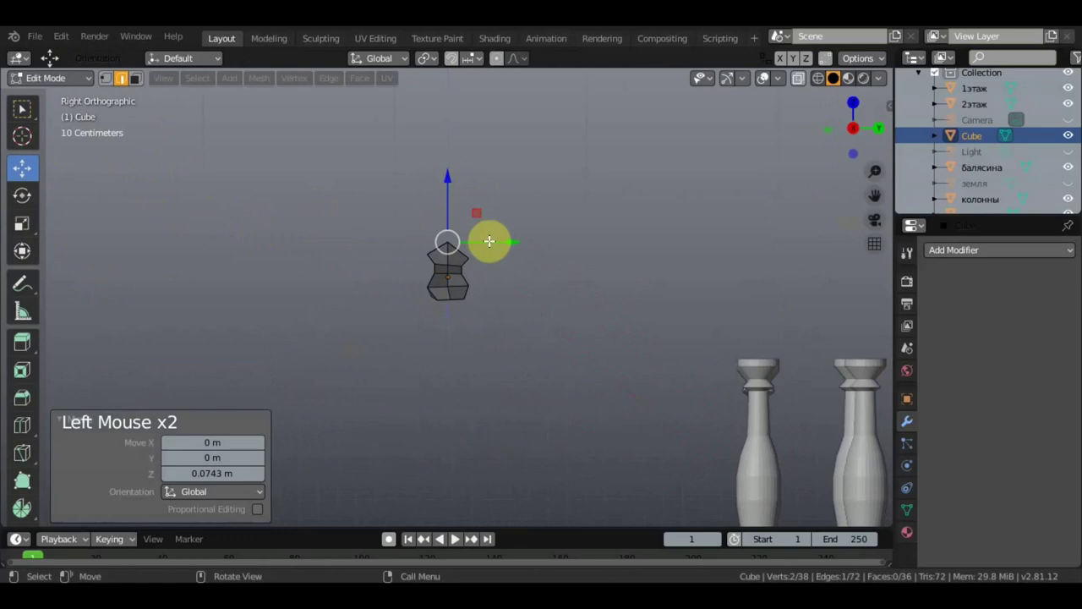
# - Scale the selected ridge edge to about 1.339 in Y and raise it about 0.00826 m in Z
pyautogui.click(18, 254)
pyautogui.click(19, 254)
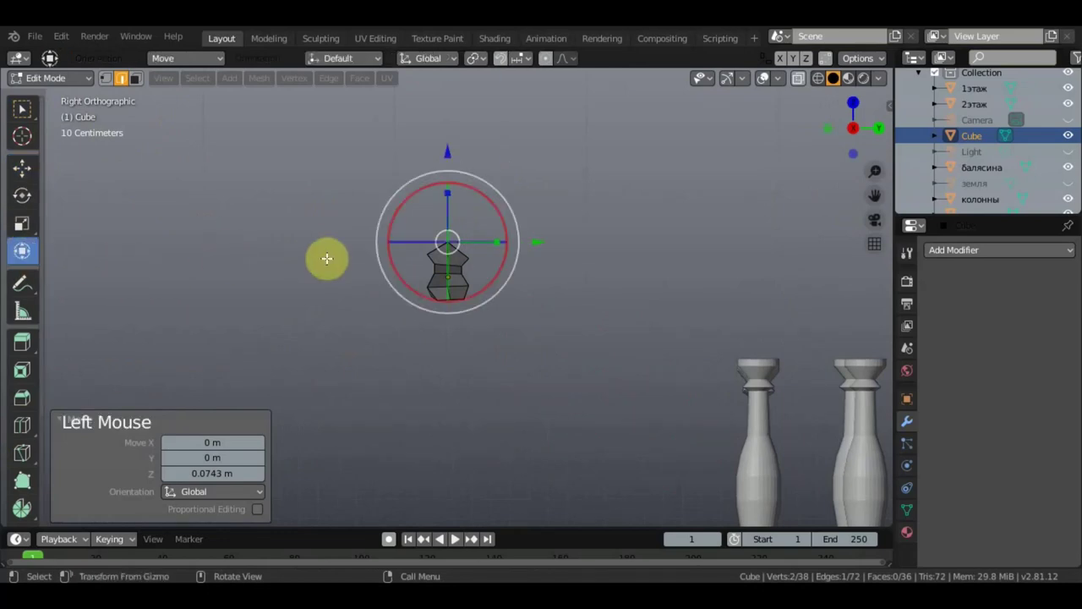
pyautogui.moveTo(518, 229)
pyautogui.mouseDown()
pyautogui.moveTo(515, 217)
pyautogui.moveTo(496, 243)
pyautogui.moveTo(513, 242)
pyautogui.mouseUp()
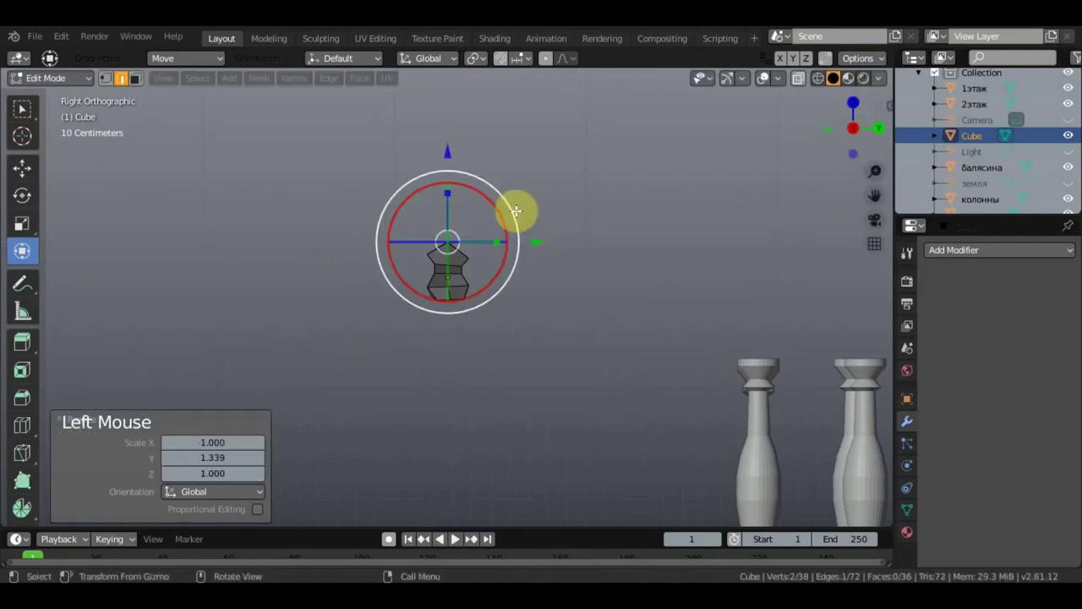
pyautogui.moveTo(499, 203); pyautogui.dragTo(518, 218)
pyautogui.moveTo(447, 161); pyautogui.dragTo(447, 161)
# - Lower the bar's ridge edge by about 0.0365 m in Z to flatten its sloped upper side
pyautogui.moveTo(448, 161); pyautogui.dragTo(305, 192, button='middle')
pyautogui.scroll(4, 415, 220)
pyautogui.moveTo(415, 220); pyautogui.dragTo(423, 254, button='middle')
pyautogui.scroll(1, 592, 237)
pyautogui.scroll(-1, 592, 237)
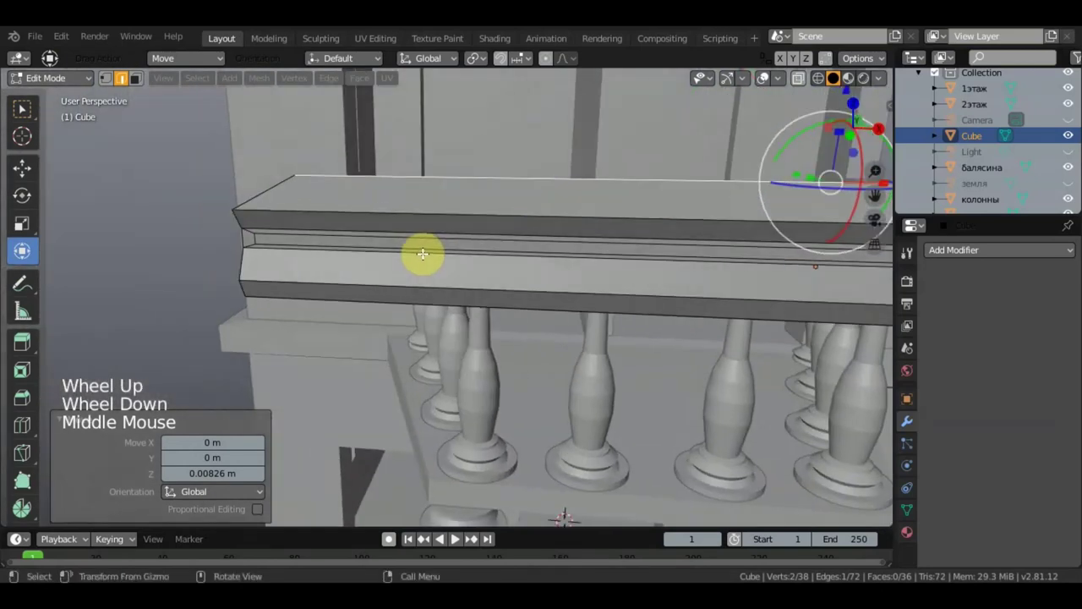
pyautogui.scroll(-1, 423, 254)
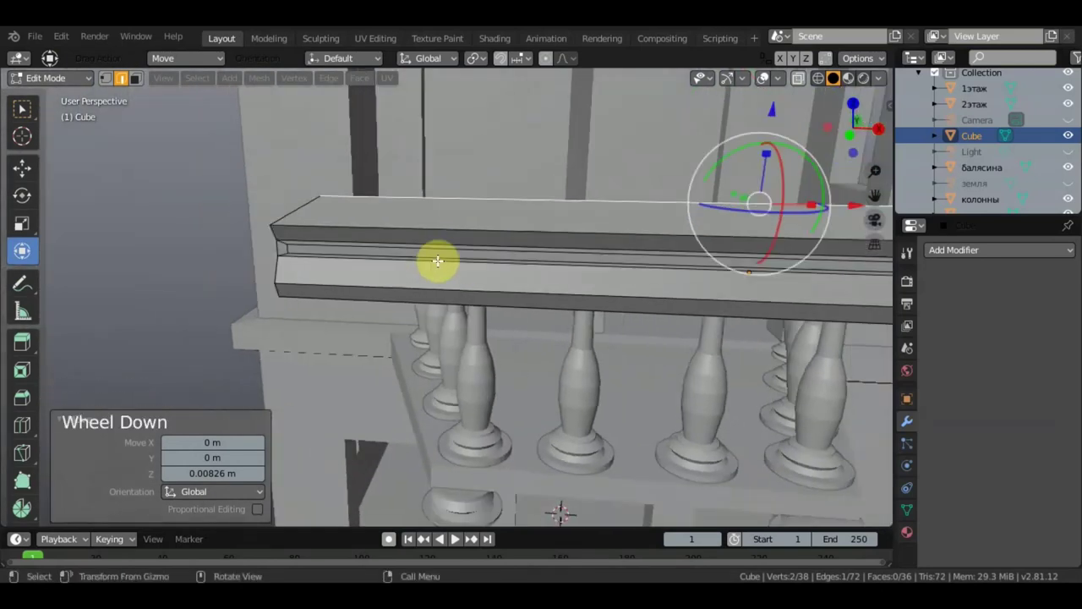
pyautogui.moveTo(435, 259); pyautogui.dragTo(483, 265, button='middle')
pyautogui.moveTo(387, 242); pyautogui.dragTo(525, 251, button='middle')
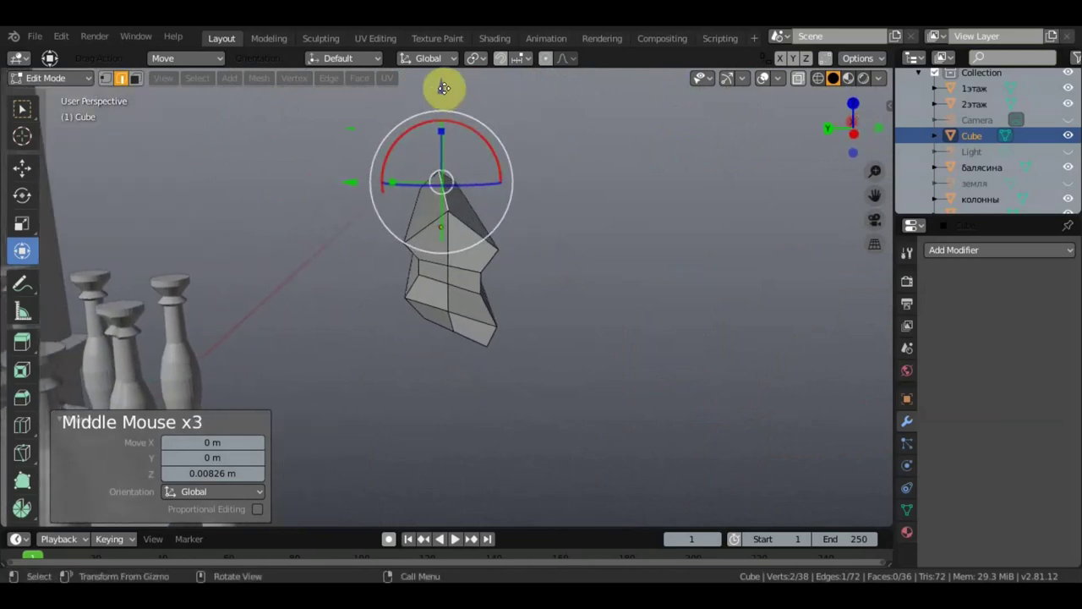
pyautogui.moveTo(443, 88); pyautogui.dragTo(448, 100)
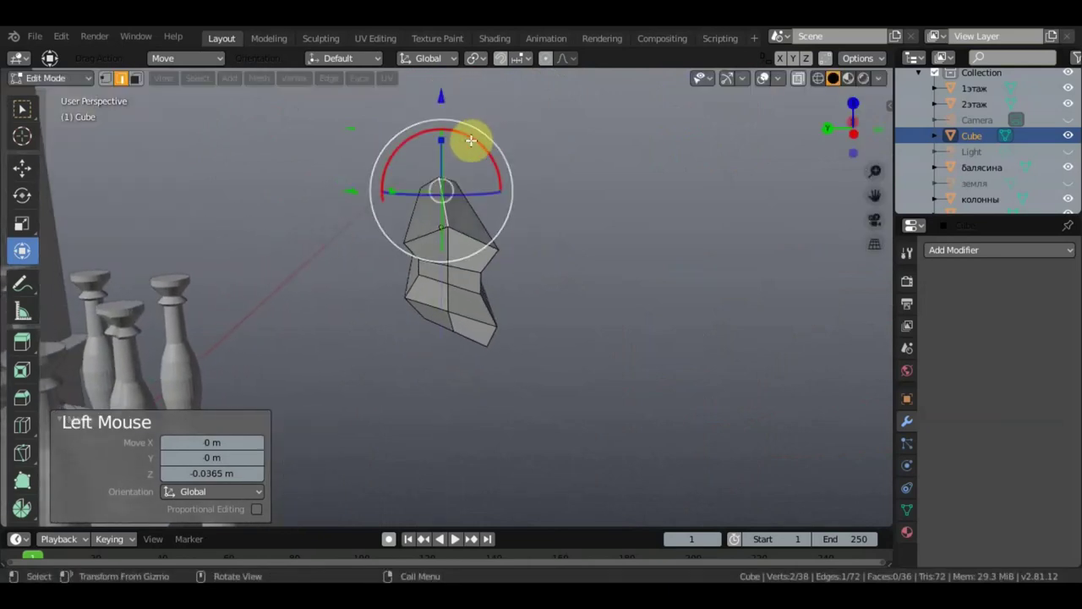
pyautogui.moveTo(471, 141)
pyautogui.mouseDown(button='middle')
pyautogui.moveTo(365, 127)
pyautogui.moveTo(481, 145)
pyautogui.mouseUp(button='middle')
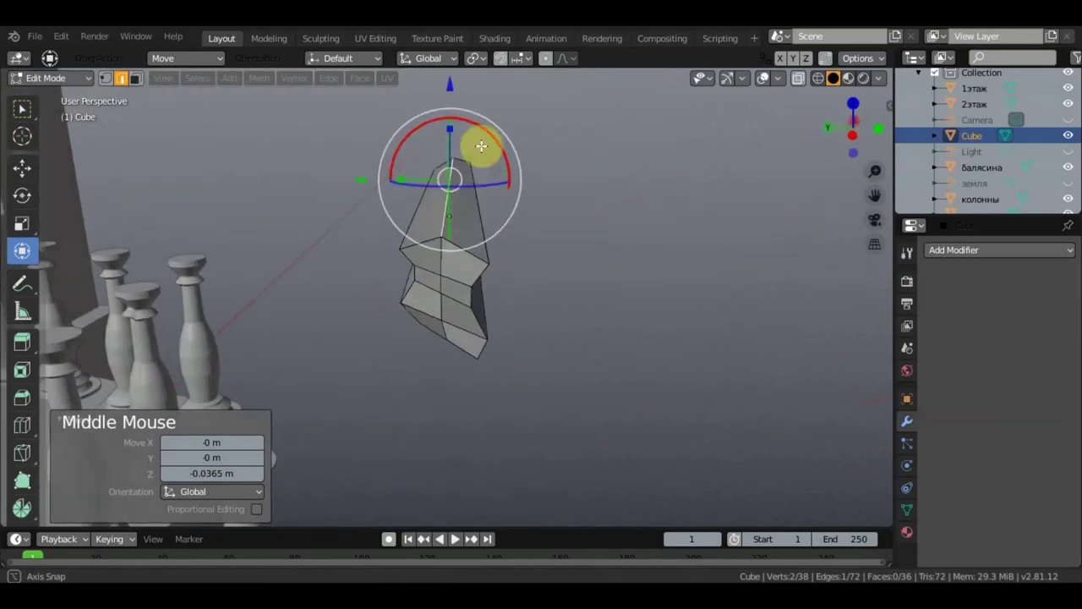
pyautogui.moveTo(526, 184); pyautogui.dragTo(527, 161, button='middle')
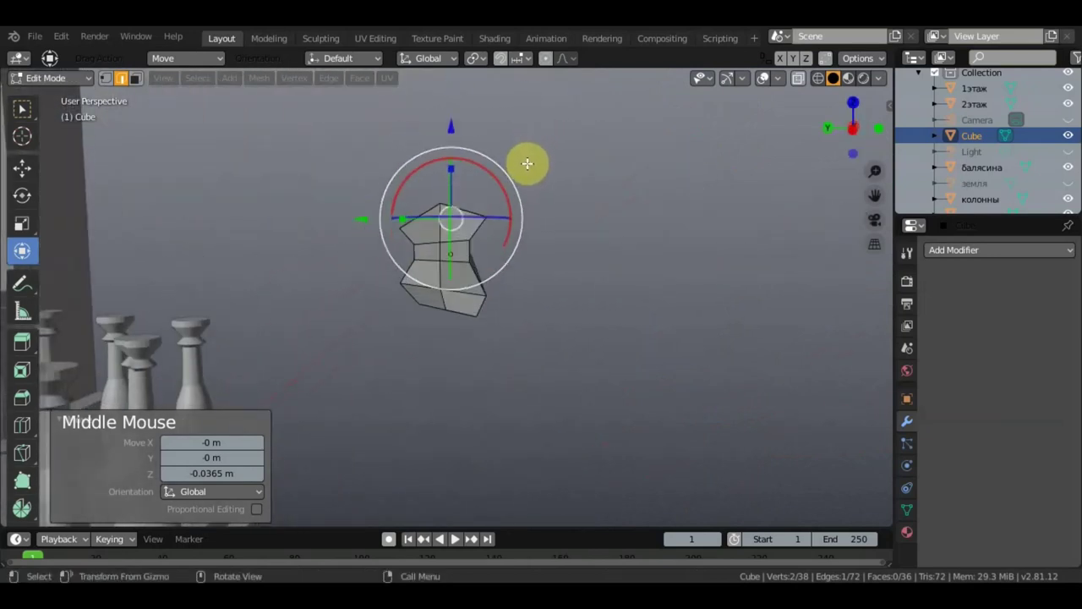
# - Select all faces of the profiled bar and duplicate them in place within the same mesh
pyautogui.click(22, 110)
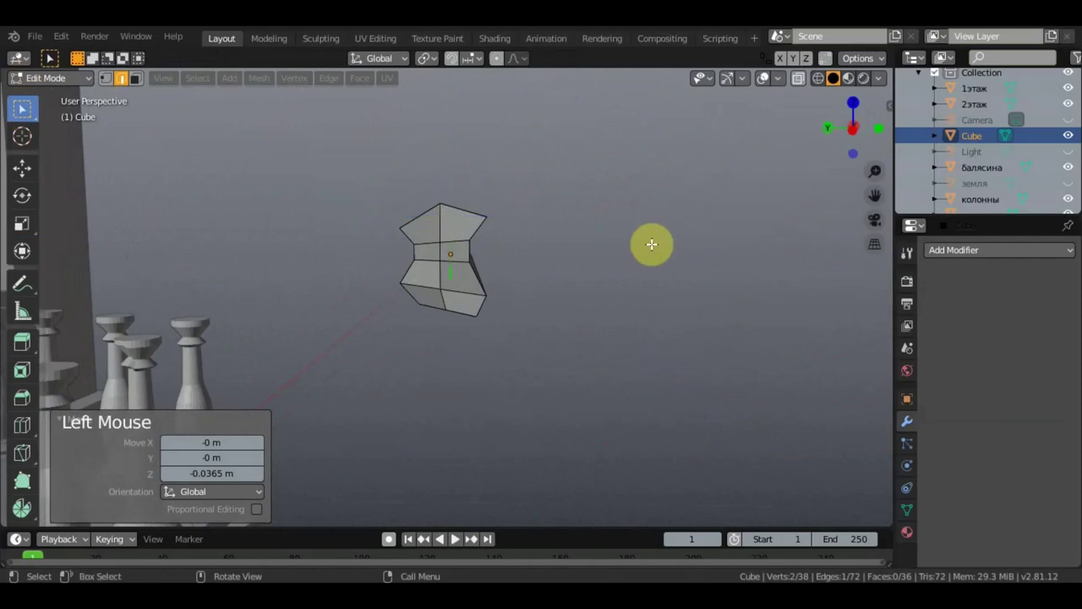
pyautogui.moveTo(652, 242); pyautogui.dragTo(631, 265, button='middle')
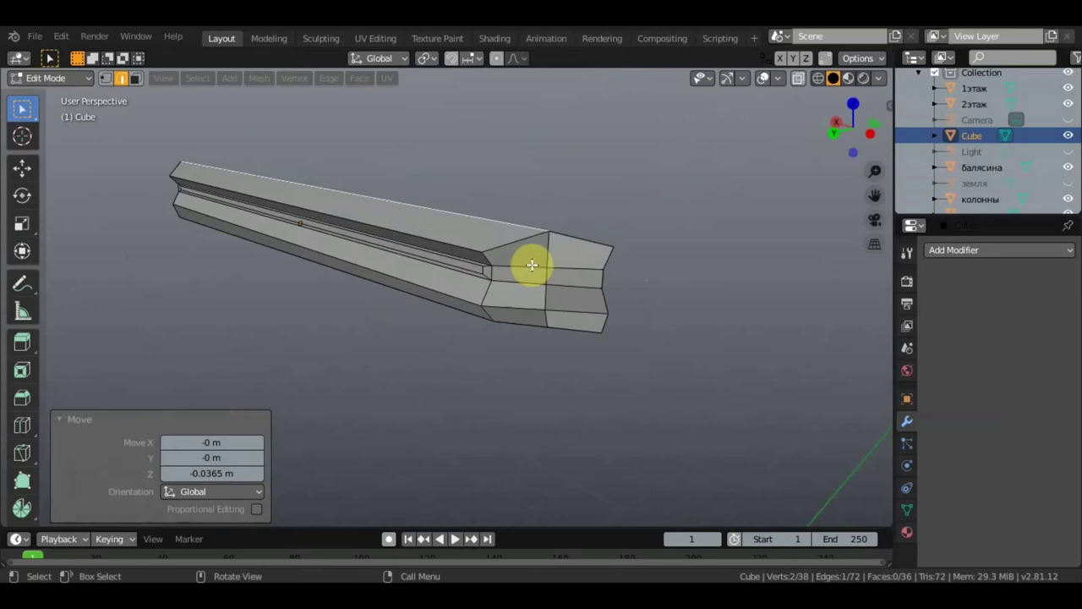
pyautogui.moveTo(536, 265); pyautogui.dragTo(566, 275, button='middle')
pyautogui.scroll(-2, 580, 285)
pyautogui.scroll(-1, 597, 263)
pyautogui.scroll(-2, 562, 277)
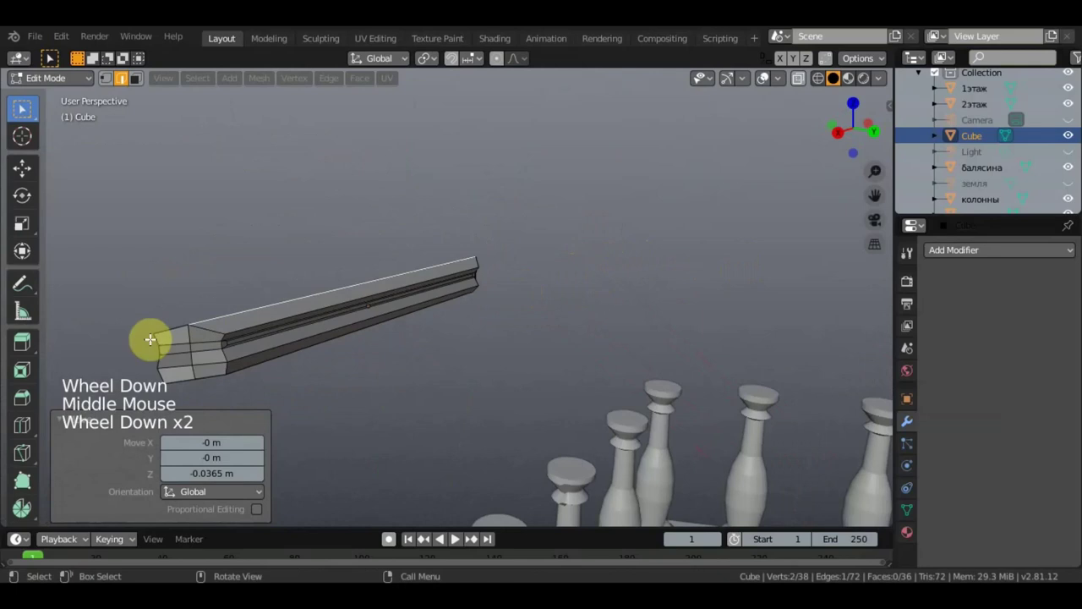
pyautogui.keyDown('shift'); pyautogui.moveTo(314, 259); pyautogui.dragTo(448, 205, button='middle'); pyautogui.keyUp('shift')
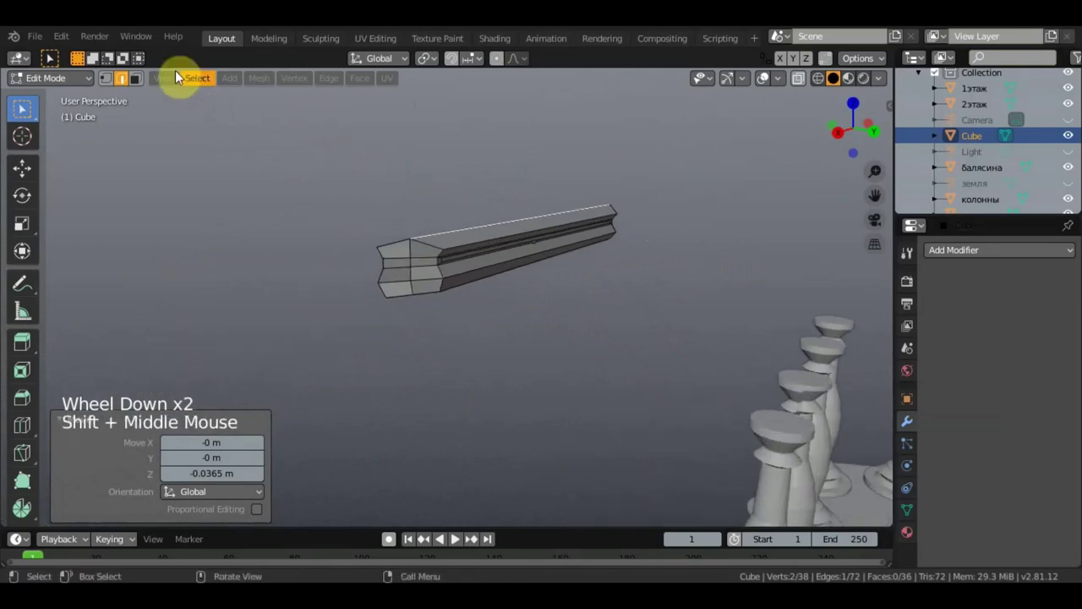
pyautogui.click(132, 80)
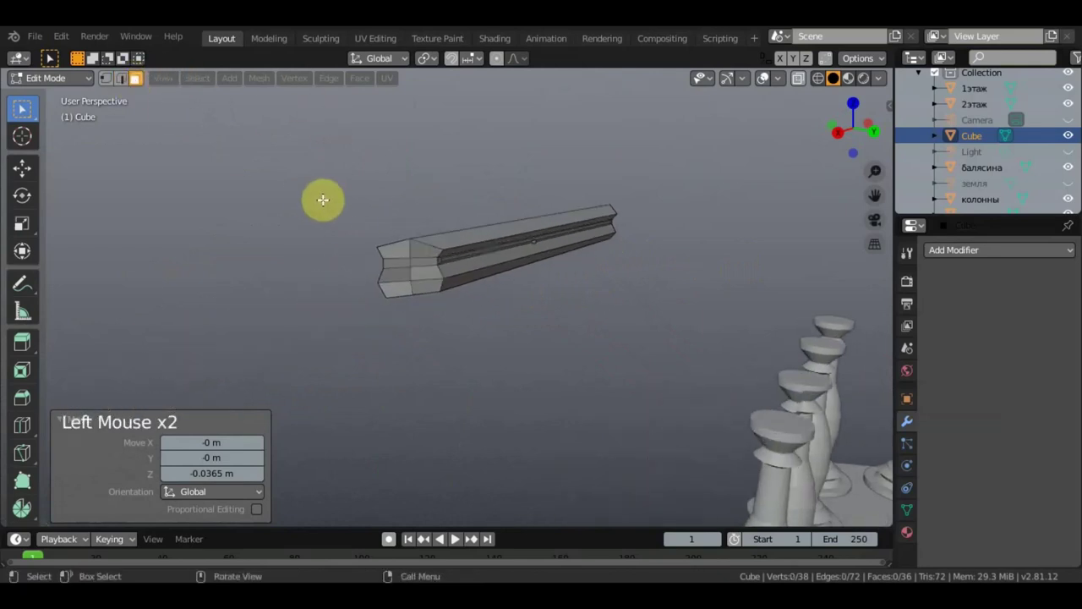
pyautogui.press('a')
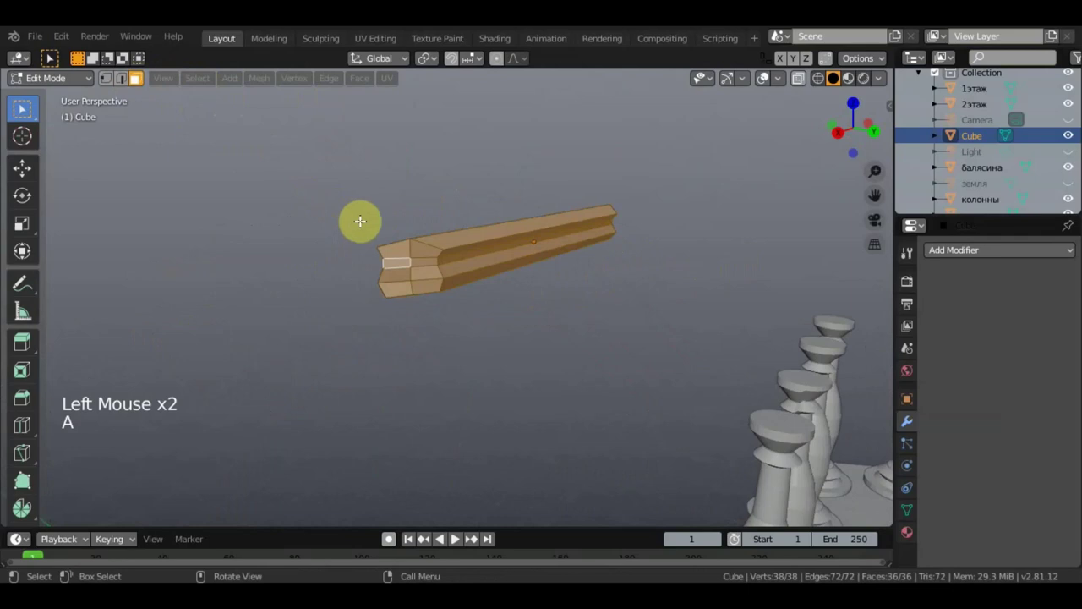
pyautogui.hotkey('shift', 'd')
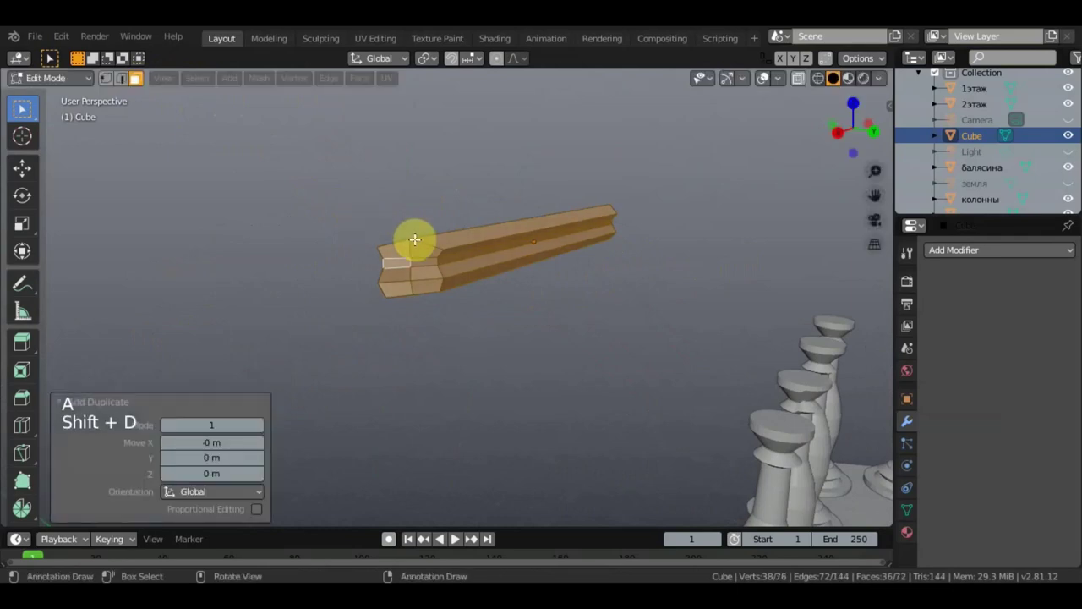
# - Rotate the duplicated bar about Z until nearly perpendicular to the original, and undo its 5.56 m move in Y
pyautogui.moveTo(411, 244); pyautogui.dragTo(299, 346, button='middle')
pyautogui.scroll(-2, 299, 346)
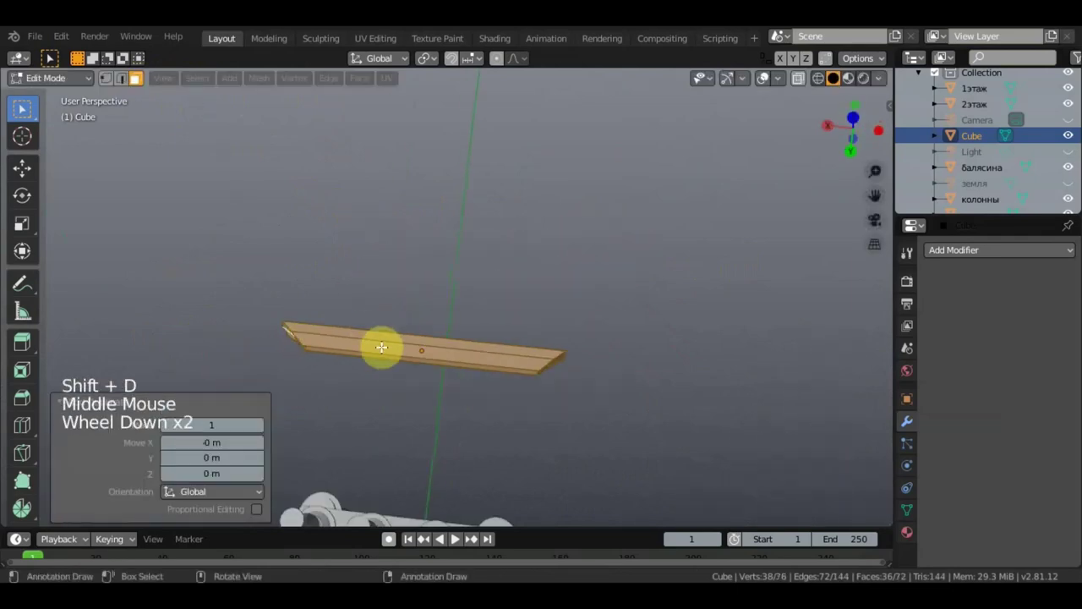
pyautogui.press('KP_7')
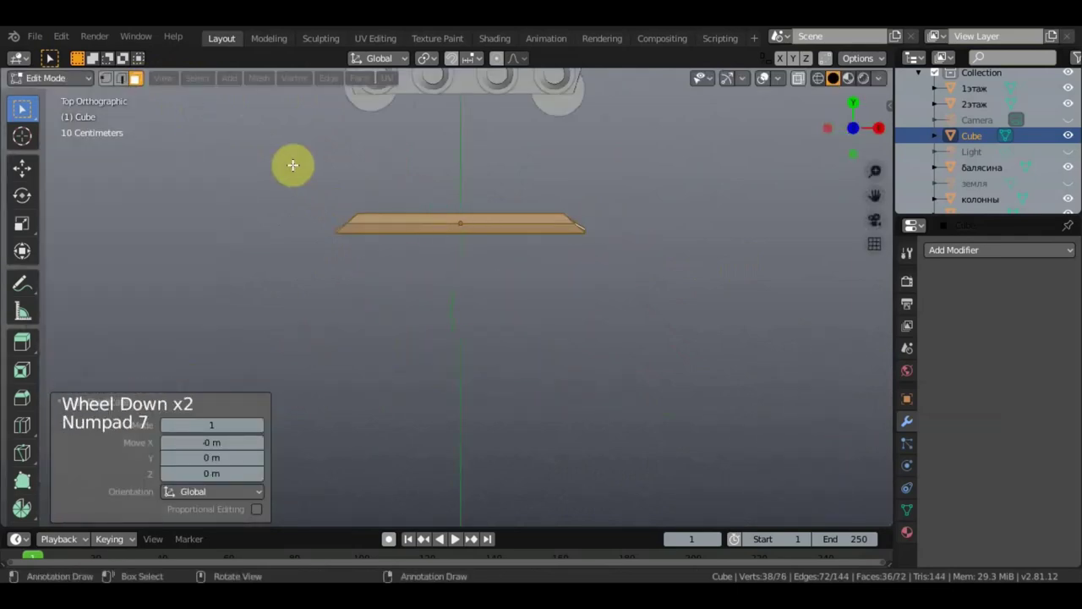
pyautogui.click(23, 251)
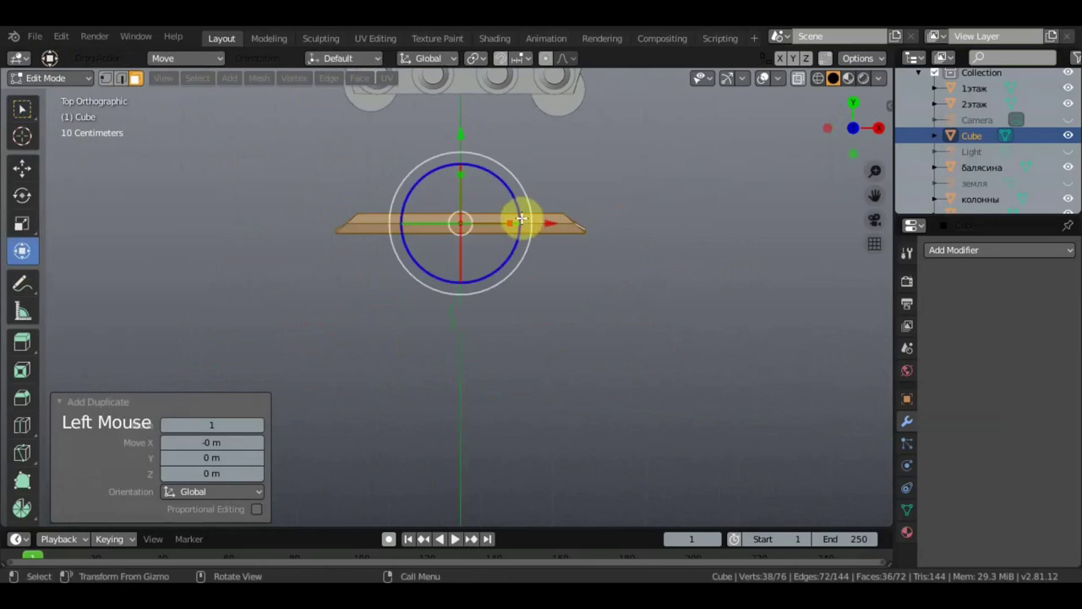
pyautogui.moveTo(524, 216); pyautogui.dragTo(496, 73)
pyautogui.scroll(-3, 542, 218)
pyautogui.scroll(-4, 542, 218)
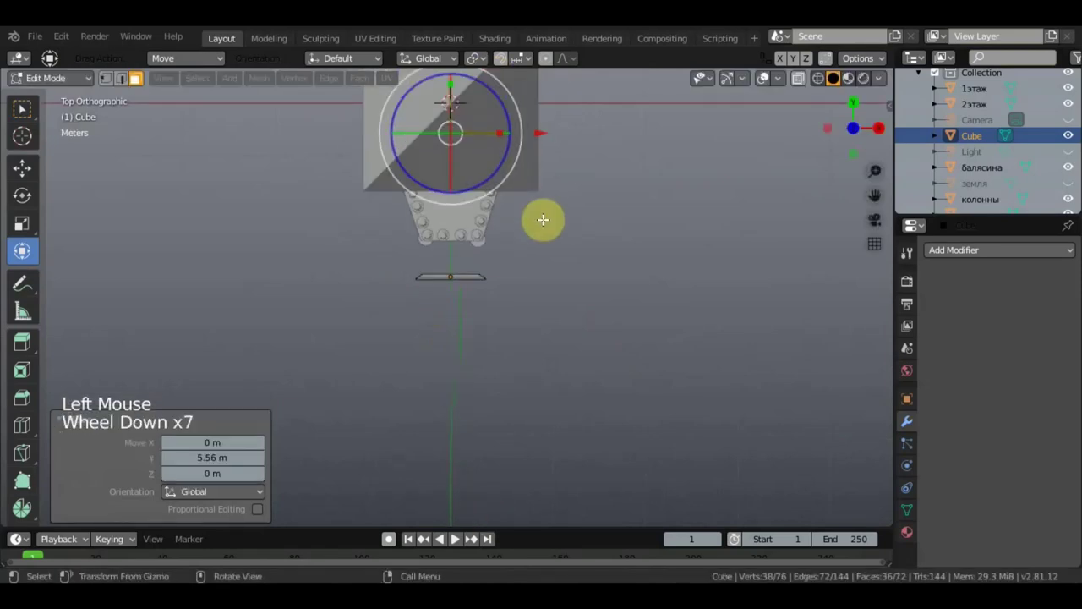
pyautogui.hotkey('ctrl', 'z')
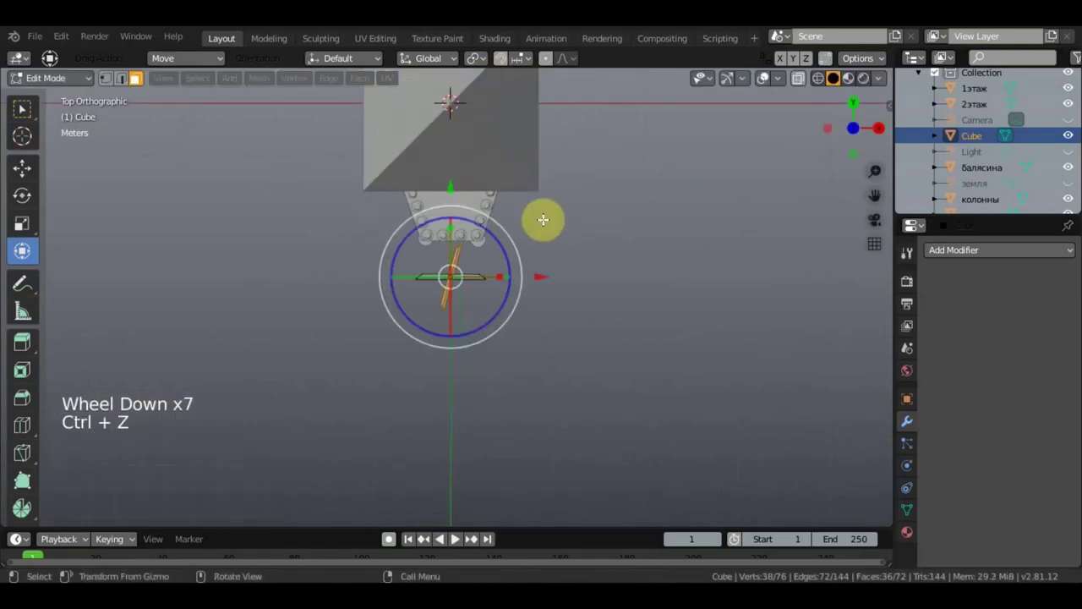
# - Move the duplicated bar toward the house in Y and about 1.58 m in X, and start aligning its angle to the front bar's end
pyautogui.scroll(4, 507, 216)
pyautogui.moveTo(452, 169); pyautogui.dragTo(461, 97)
pyautogui.moveTo(549, 186); pyautogui.dragTo(634, 177)
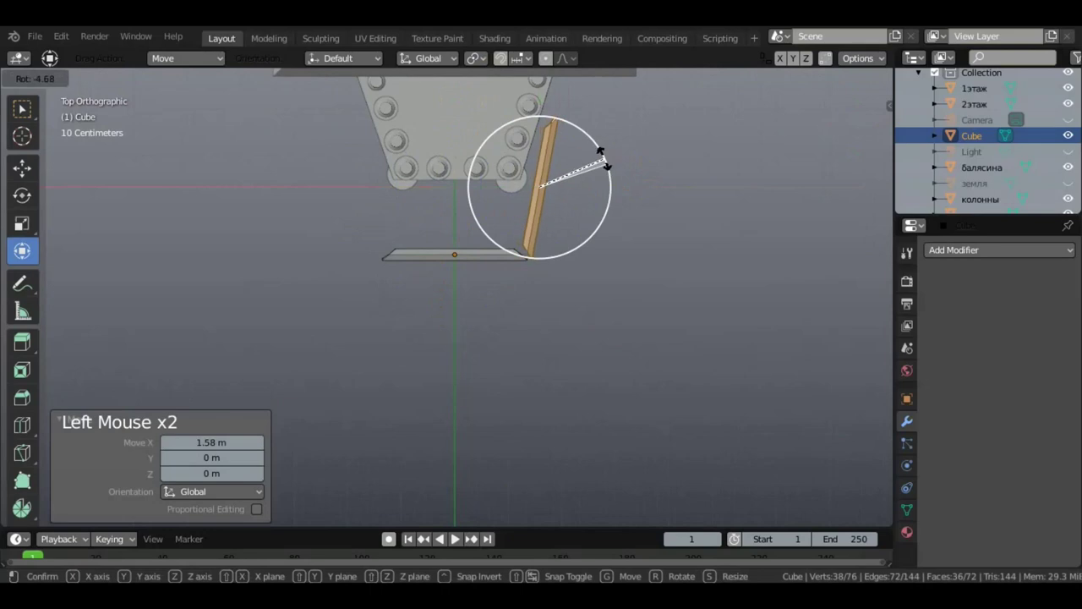
pyautogui.click(616, 169)
pyautogui.moveTo(632, 189); pyautogui.dragTo(626, 210)
# - Rotate the side bar about Z until nearly perpendicular to the front bar and shift it about -0.121 m in X to meet its corner
pyautogui.scroll(4, 626, 211)
pyautogui.keyDown('shift'); pyautogui.moveTo(686, 229); pyautogui.dragTo(626, 418, button='middle'); pyautogui.keyUp('shift')
pyautogui.click(617, 221)
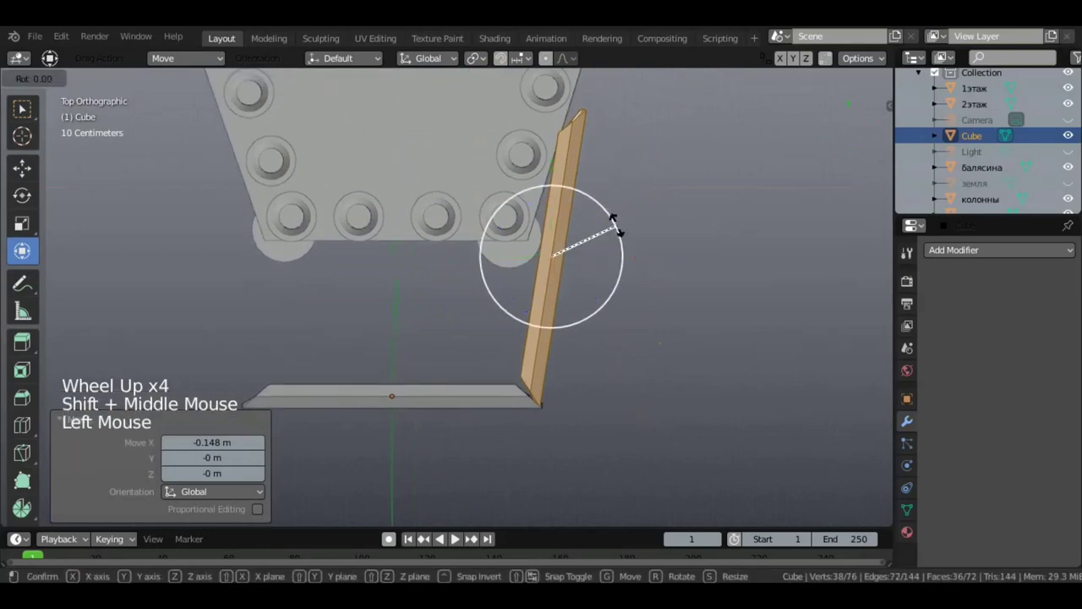
pyautogui.moveTo(614, 225); pyautogui.dragTo(633, 261)
pyautogui.scroll(-1, 561, 198)
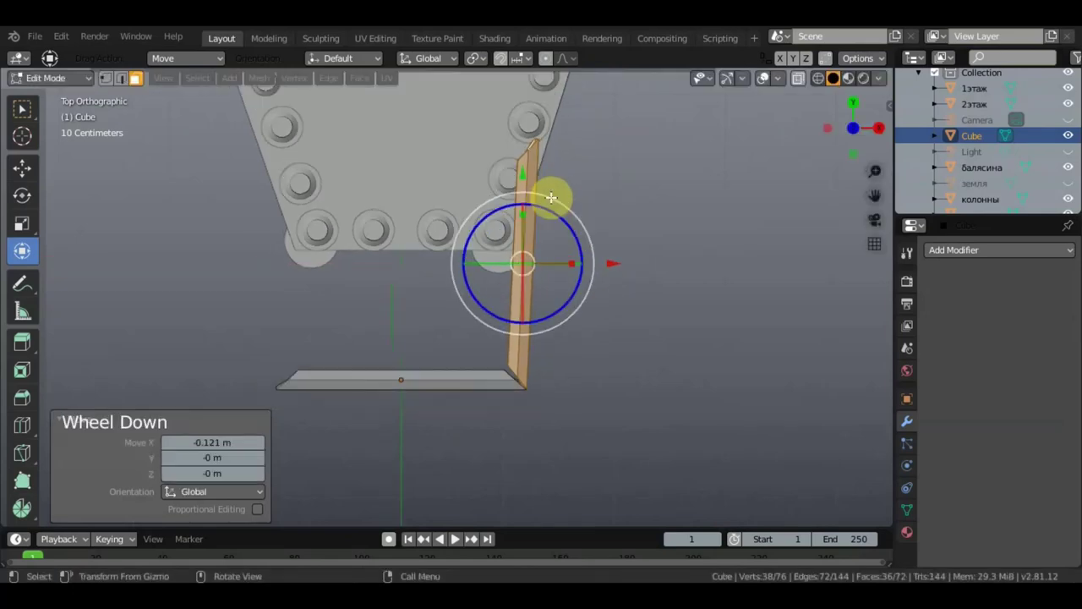
# - Move the side bar about 0.522 m in Y toward the house, and undo its 8.97° rotation about Z
pyautogui.moveTo(527, 175); pyautogui.dragTo(537, 131)
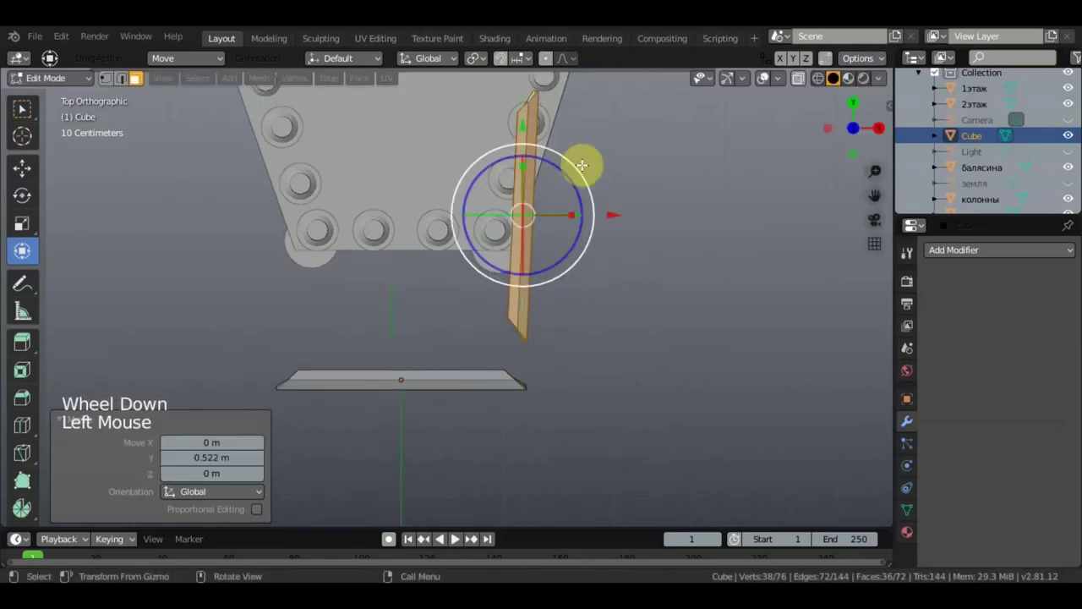
pyautogui.moveTo(615, 215); pyautogui.dragTo(592, 210)
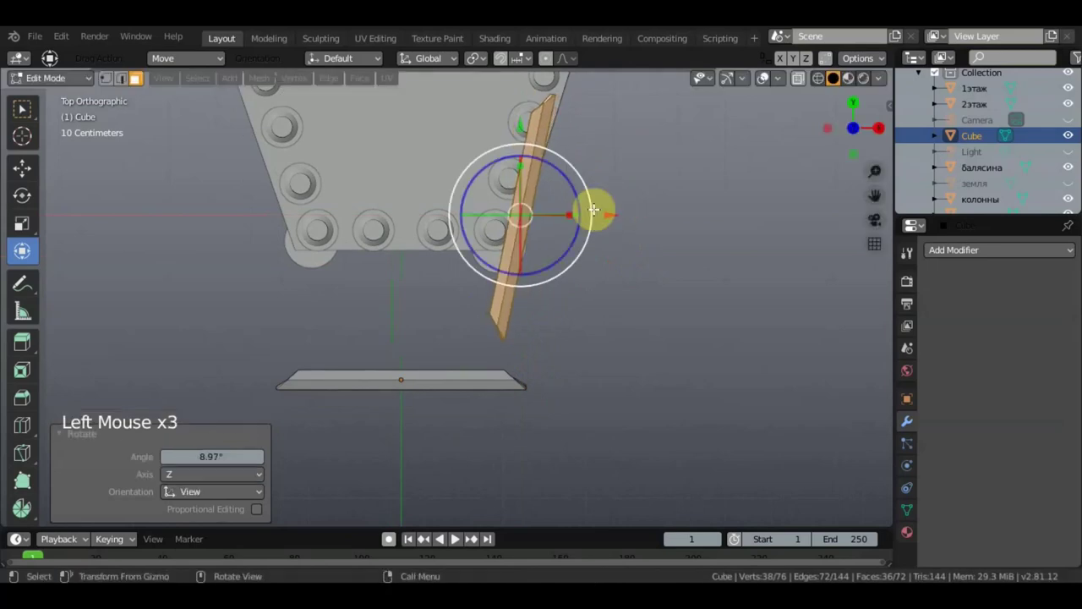
pyautogui.scroll(-2, 592, 211)
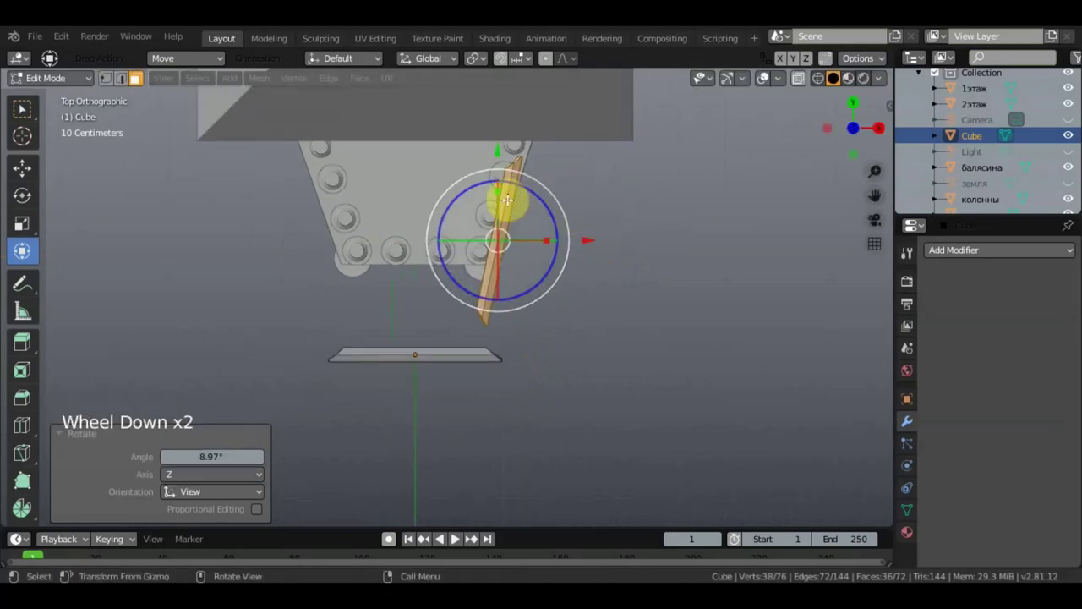
pyautogui.hotkey('ctrl', 'z')
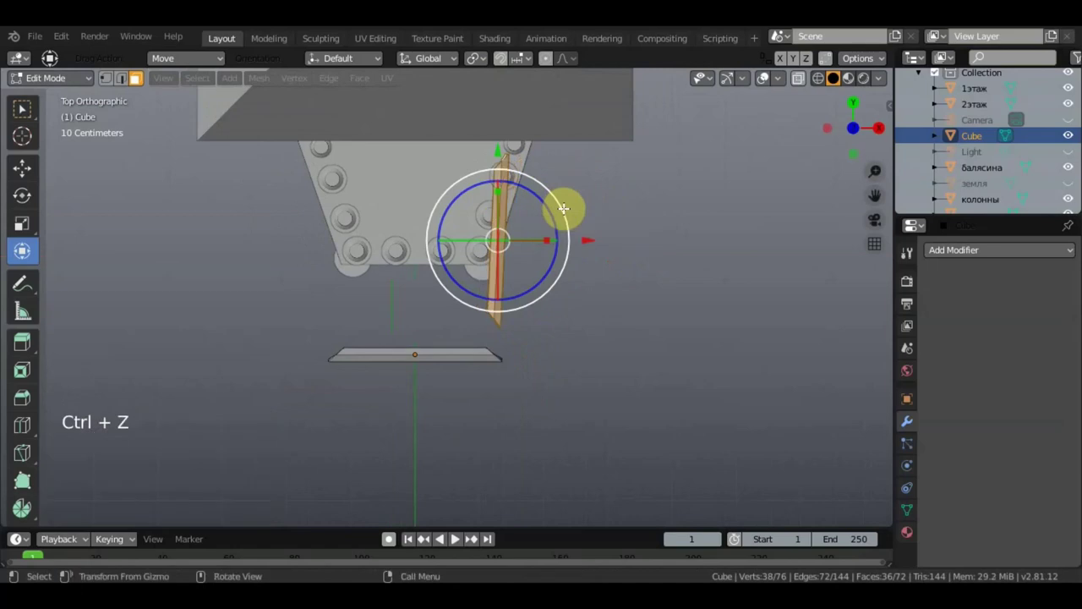
# - Scale the side bar to about 0.779 in Y, move it 0.616 m in Y, and rotate it about 15° to follow the slanted baluster row
pyautogui.click(499, 193)
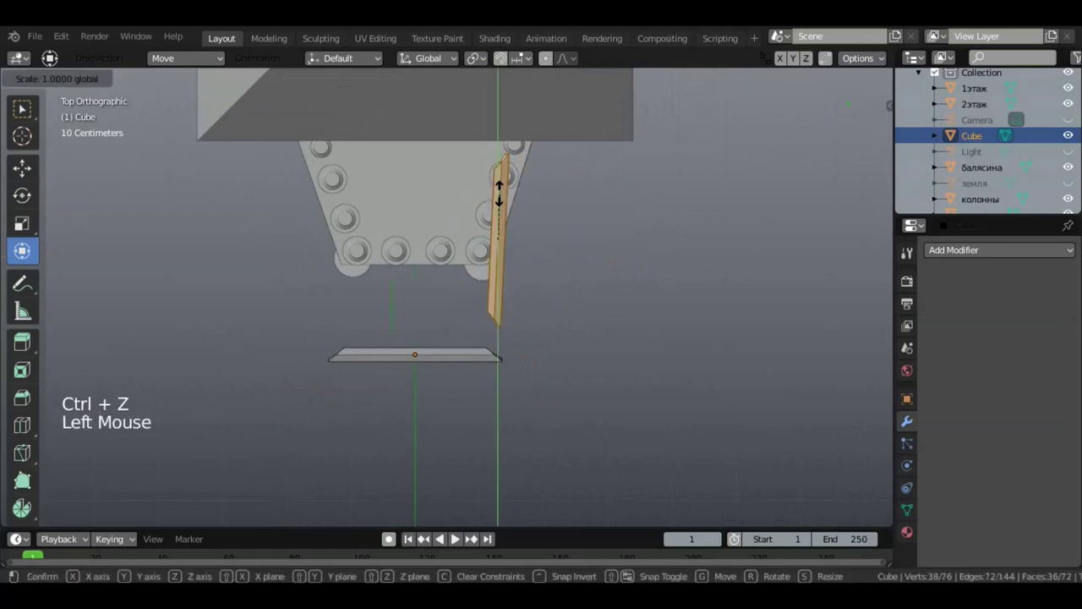
pyautogui.moveTo(499, 204); pyautogui.dragTo(500, 203)
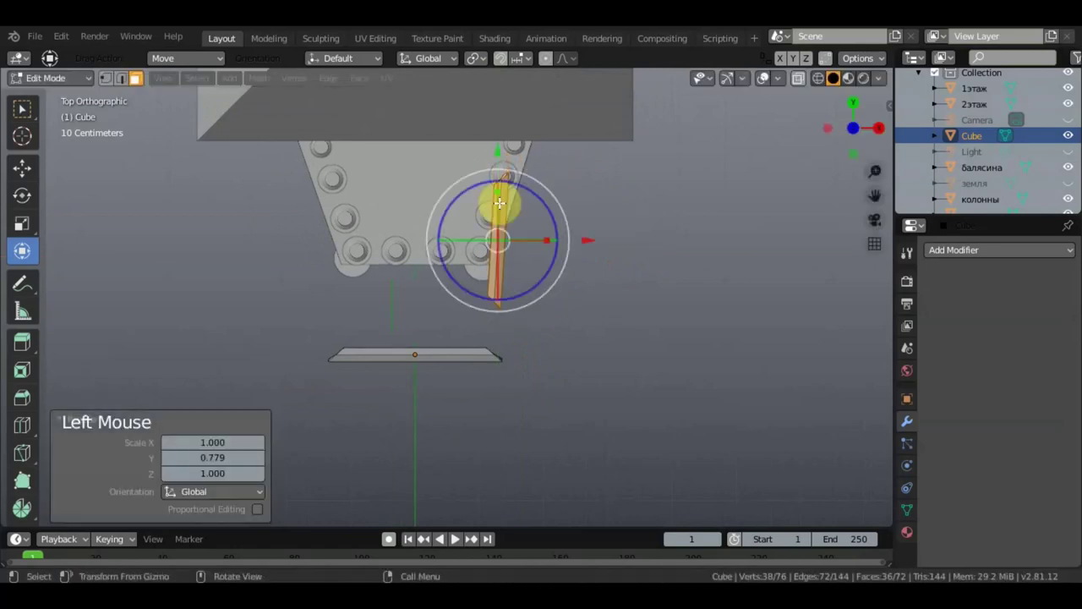
pyautogui.moveTo(503, 154); pyautogui.dragTo(502, 116)
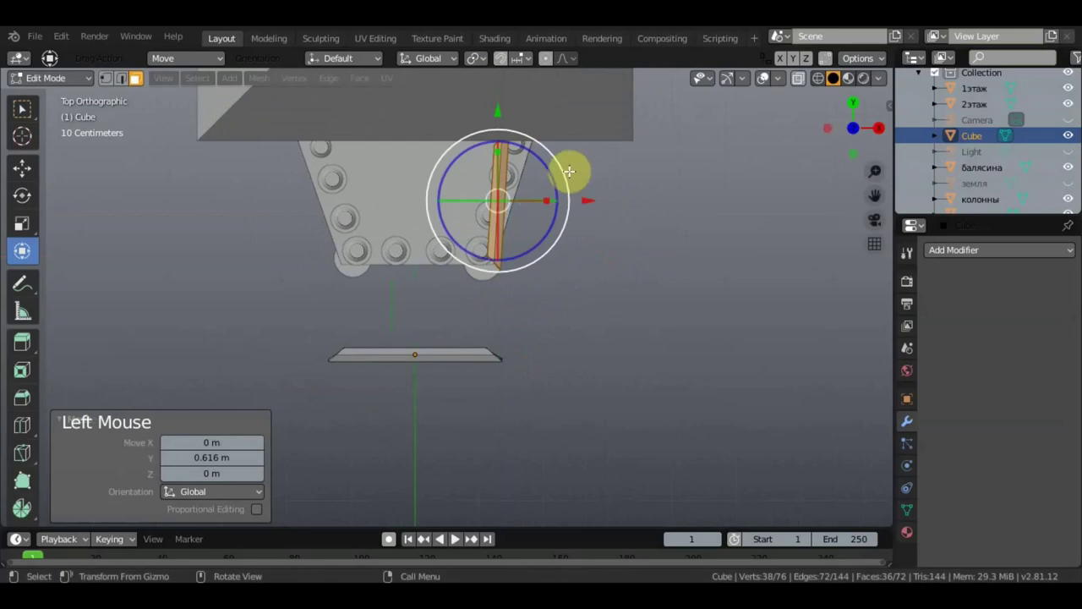
pyautogui.moveTo(564, 185); pyautogui.dragTo(569, 191)
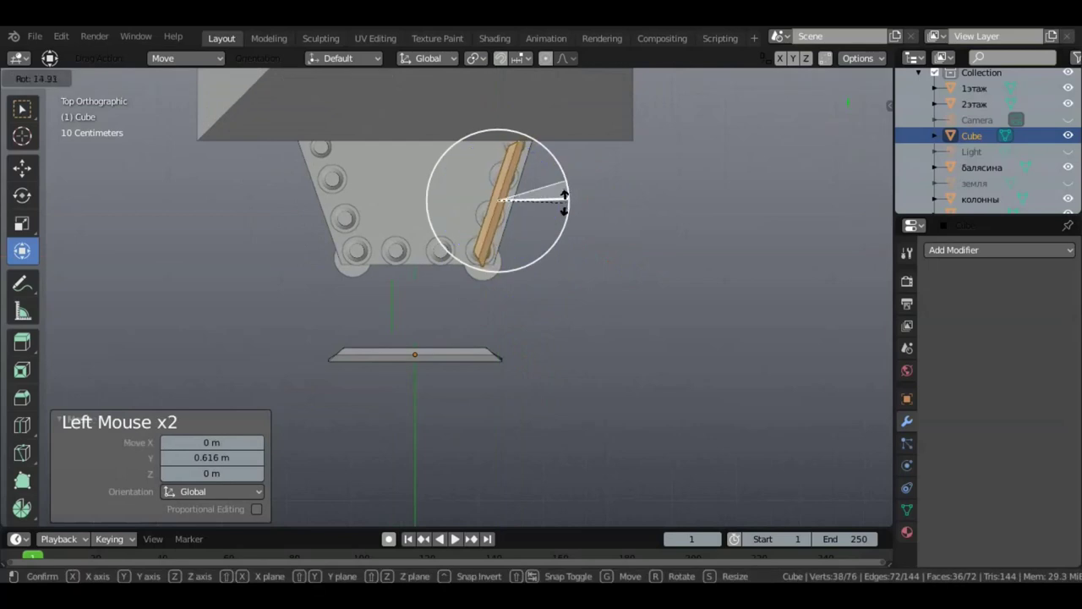
pyautogui.moveTo(564, 201); pyautogui.dragTo(550, 188)
# - Move the side bar about 0.185 m in Y, shorten it to about 0.82 in Y, and shift it 0.0616 m in X over the balusters
pyautogui.moveTo(495, 117); pyautogui.dragTo(500, 102)
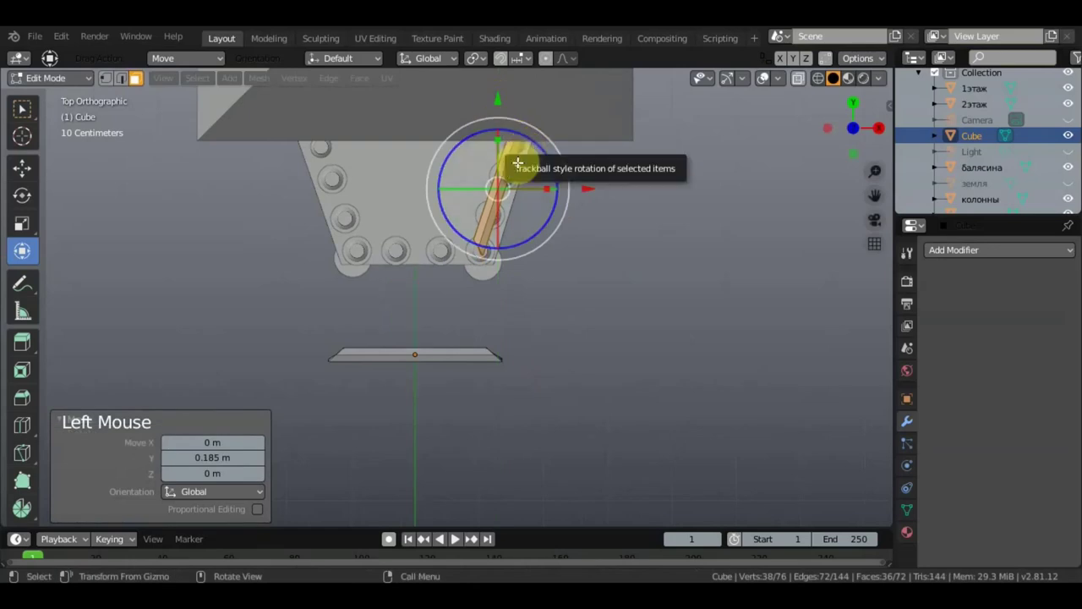
pyautogui.moveTo(500, 140); pyautogui.dragTo(501, 146)
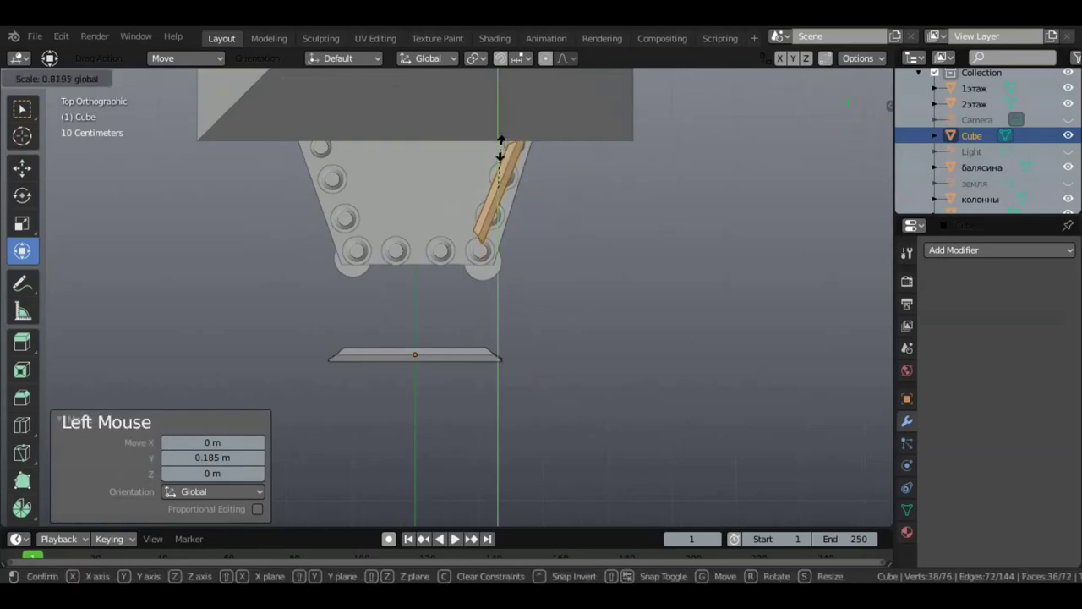
pyautogui.moveTo(501, 143); pyautogui.dragTo(539, 125)
pyautogui.moveTo(580, 164); pyautogui.dragTo(592, 176)
pyautogui.scroll(6, 584, 250)
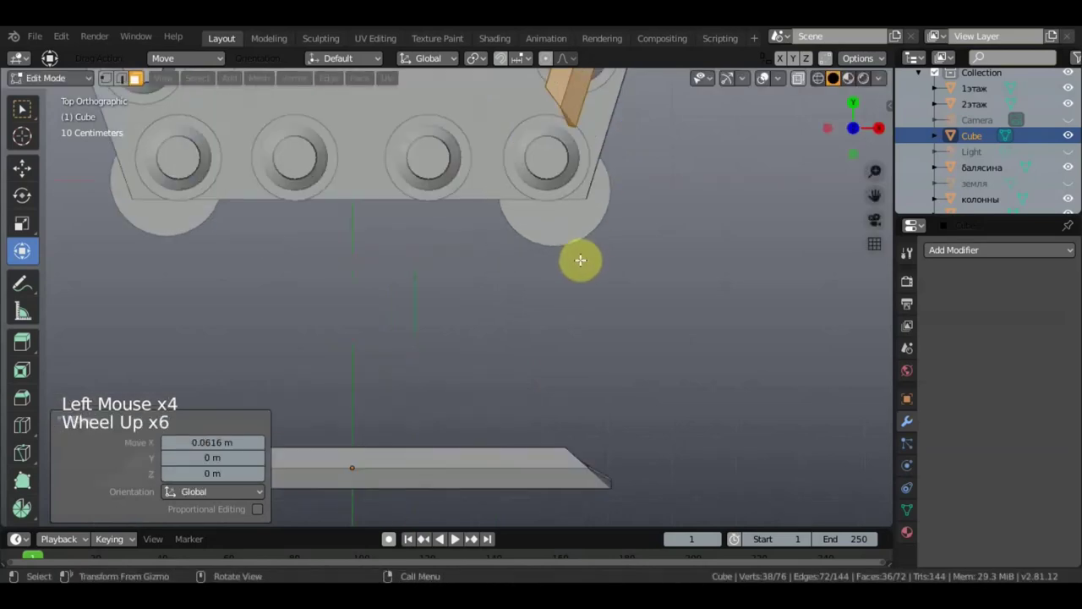
pyautogui.scroll(-3, 580, 259)
pyautogui.scroll(-2, 483, 259)
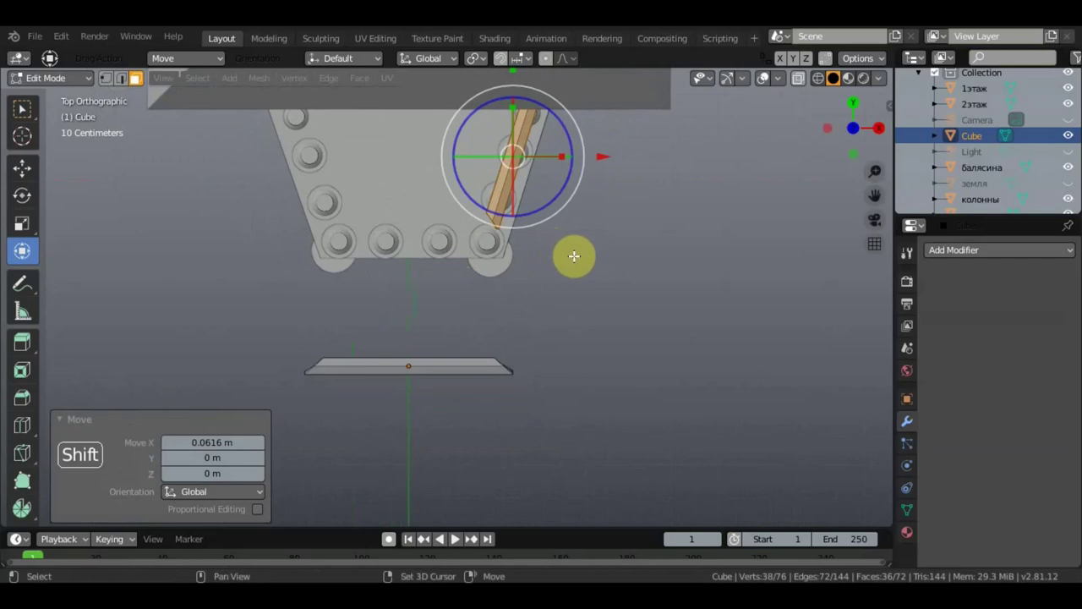
# - Duplicate the side bar, move the copy in X to the balcony's opposite side, and rotate it about Z to follow that slanted baluster row
pyautogui.hotkey('shift', 'd')
pyautogui.rightClick(570, 252)
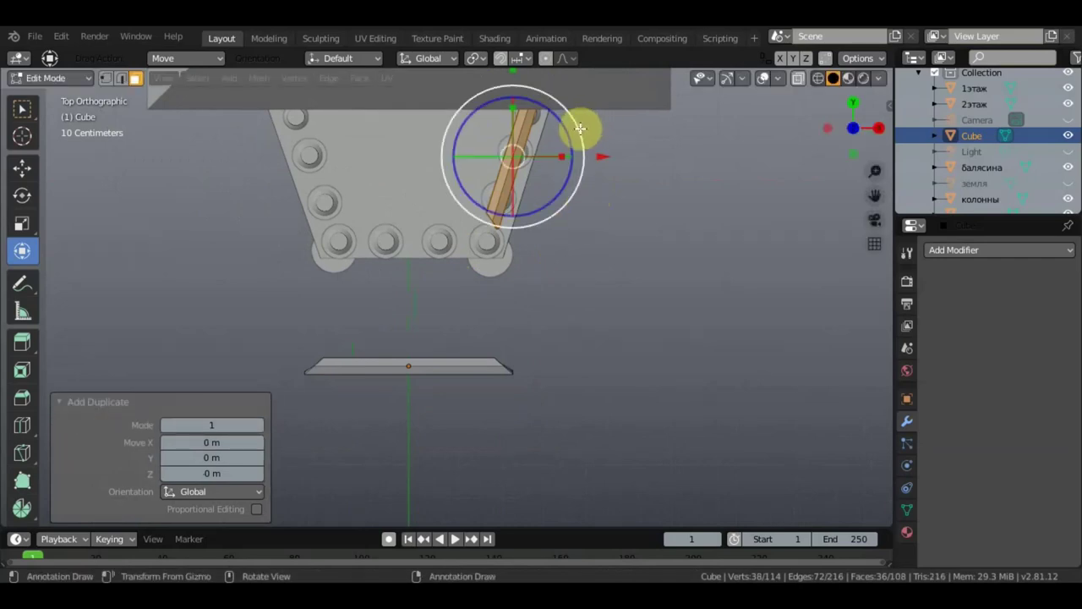
pyautogui.moveTo(578, 129); pyautogui.dragTo(411, 196)
pyautogui.moveTo(603, 157); pyautogui.dragTo(410, 159)
pyautogui.moveTo(380, 133); pyautogui.dragTo(374, 126)
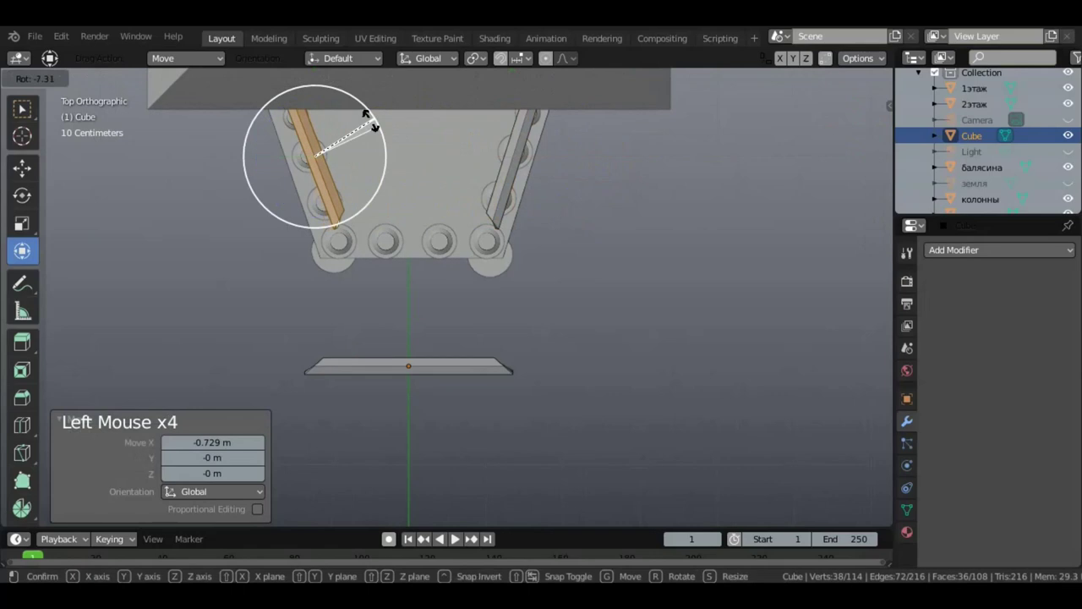
pyautogui.moveTo(374, 125); pyautogui.dragTo(375, 125)
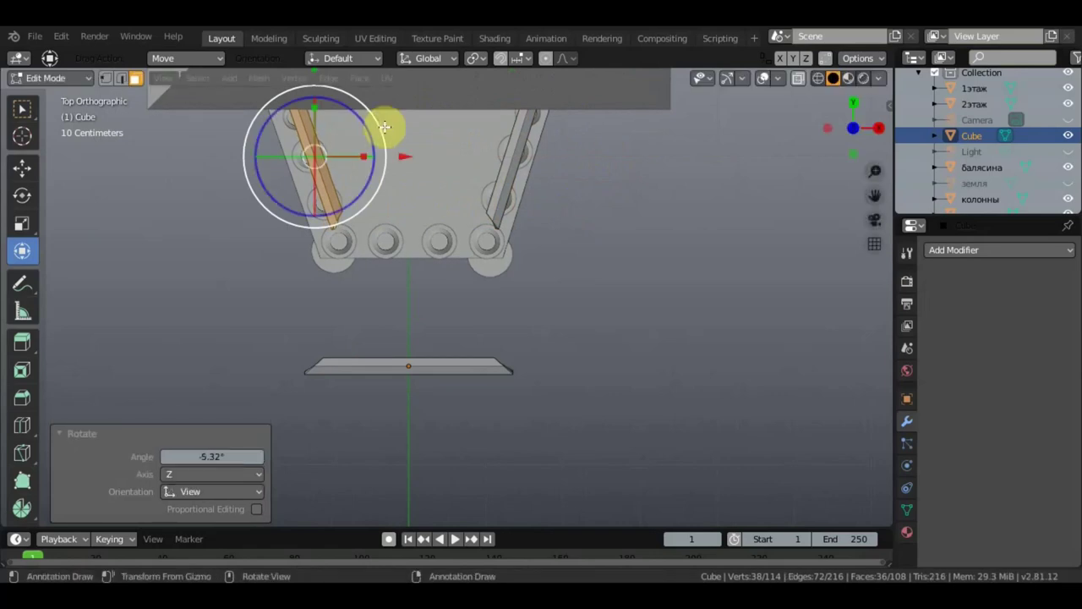
pyautogui.moveTo(415, 154); pyautogui.dragTo(412, 156)
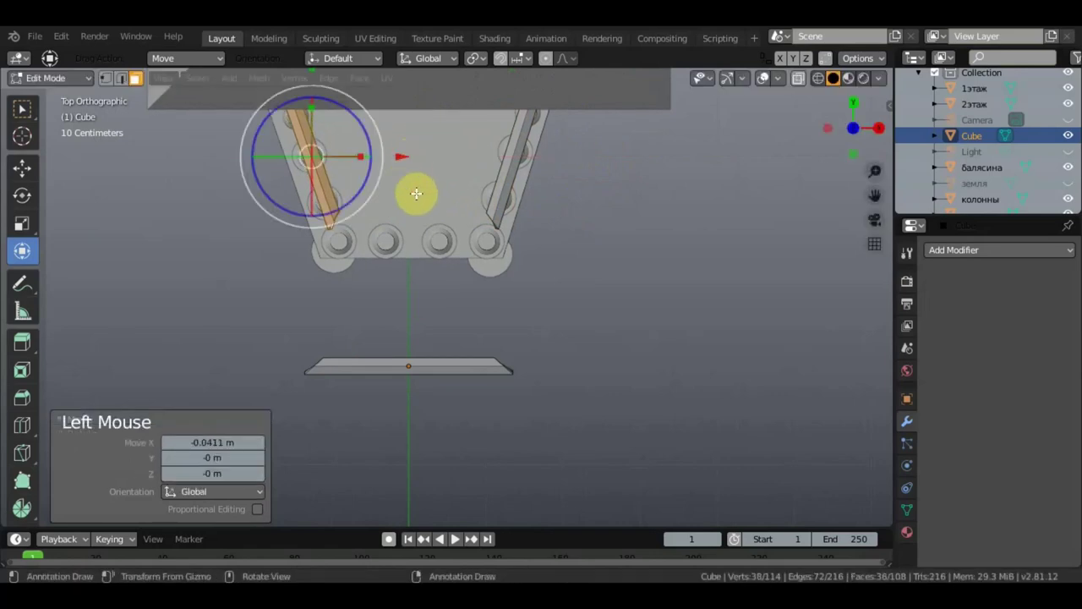
pyautogui.click(557, 444)
pyautogui.press('b')
pyautogui.moveTo(560, 445); pyautogui.dragTo(275, 330)
pyautogui.moveTo(434, 274); pyautogui.dragTo(437, 201)
pyautogui.hotkey('ctrl', 'z')
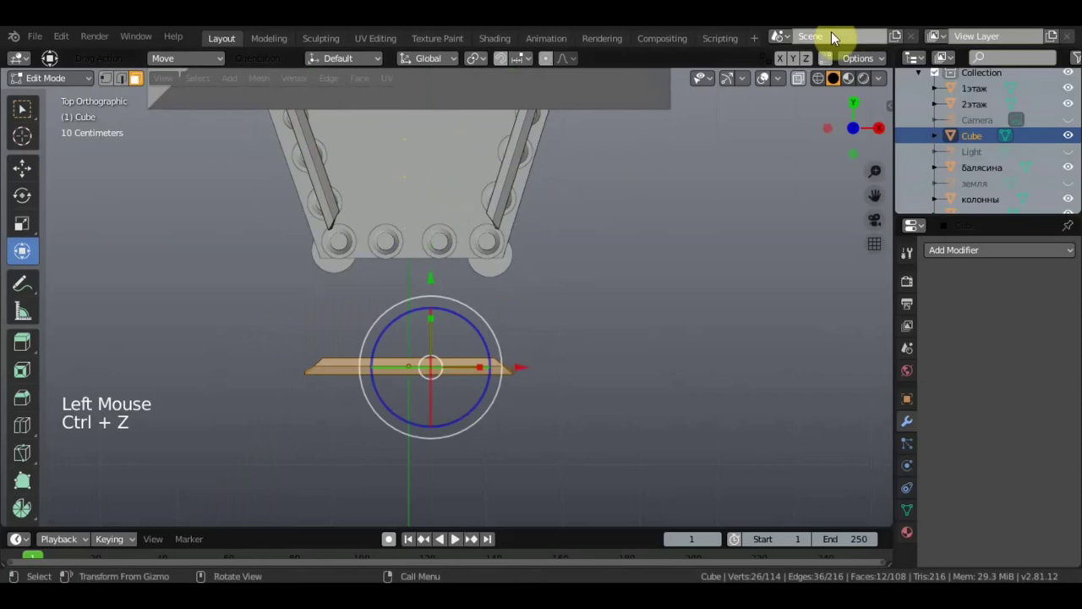
# - Switch to wireframe display, box-select the entire front bar, and move it about 1.66 m in Y onto the front balusters
pyautogui.click(817, 77)
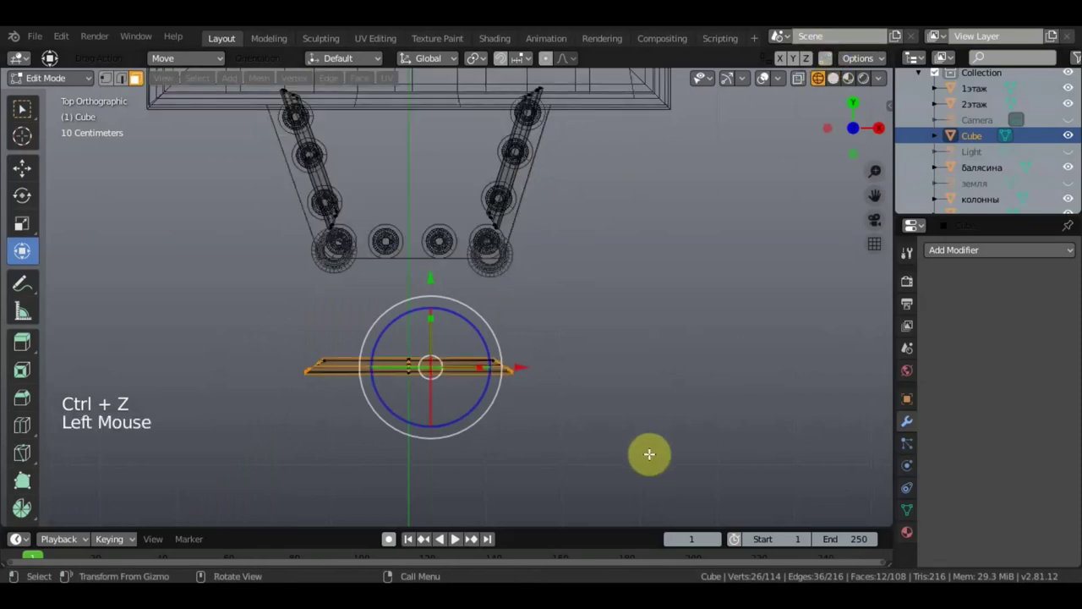
pyautogui.click(647, 483)
pyautogui.press('b')
pyautogui.moveTo(635, 483); pyautogui.dragTo(262, 338)
pyautogui.moveTo(410, 279); pyautogui.dragTo(443, 151)
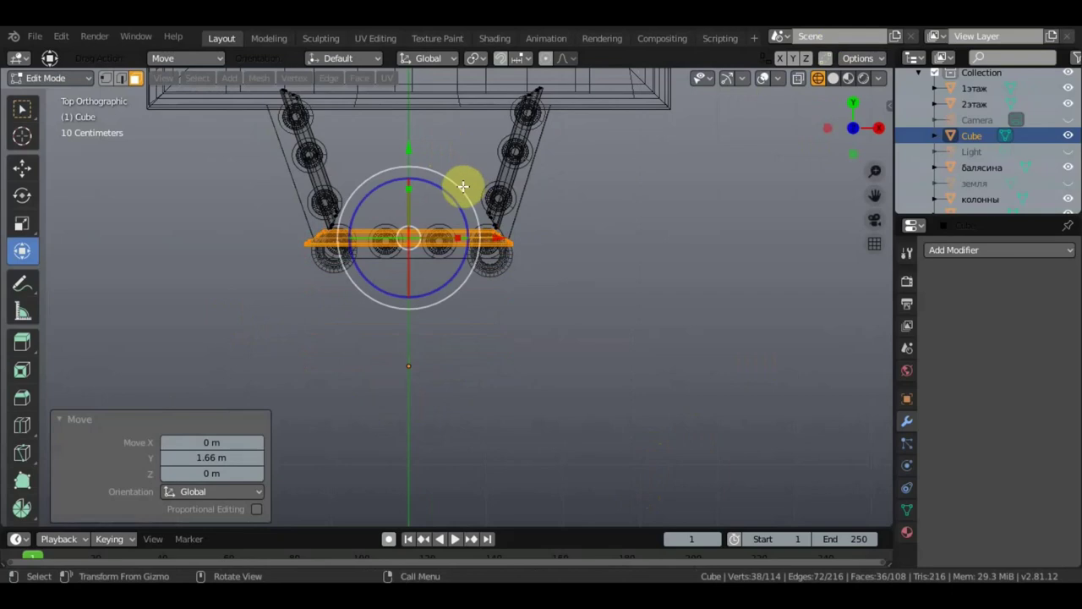
# - Scale the front bar to about 0.71 in X and move it about 0.22 m in Y to meet the side bars
pyautogui.scroll(4, 463, 186)
pyautogui.scroll(-1, 503, 184)
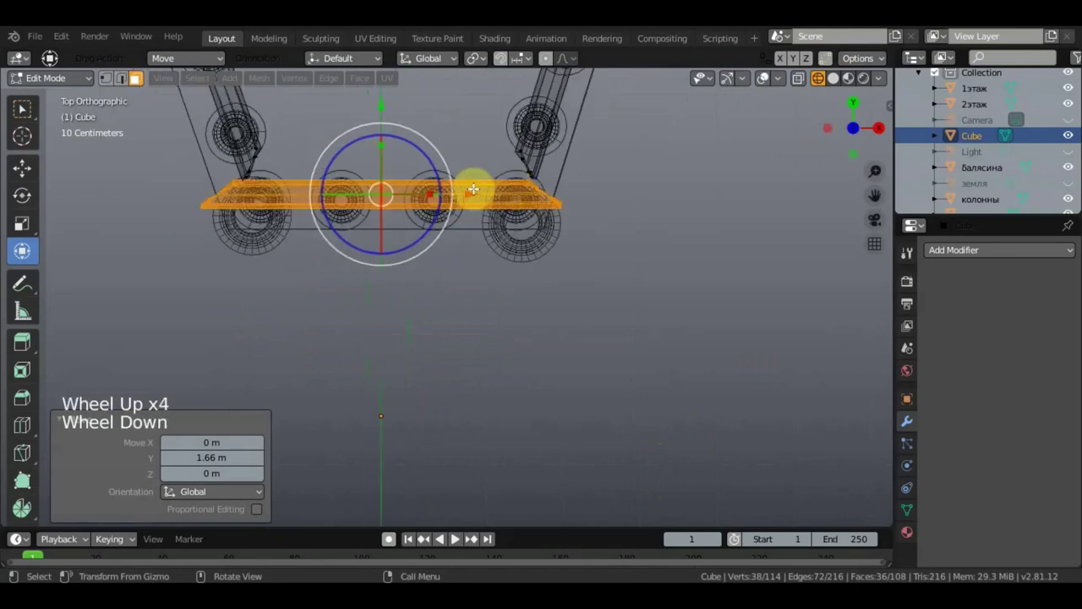
pyautogui.click(428, 193)
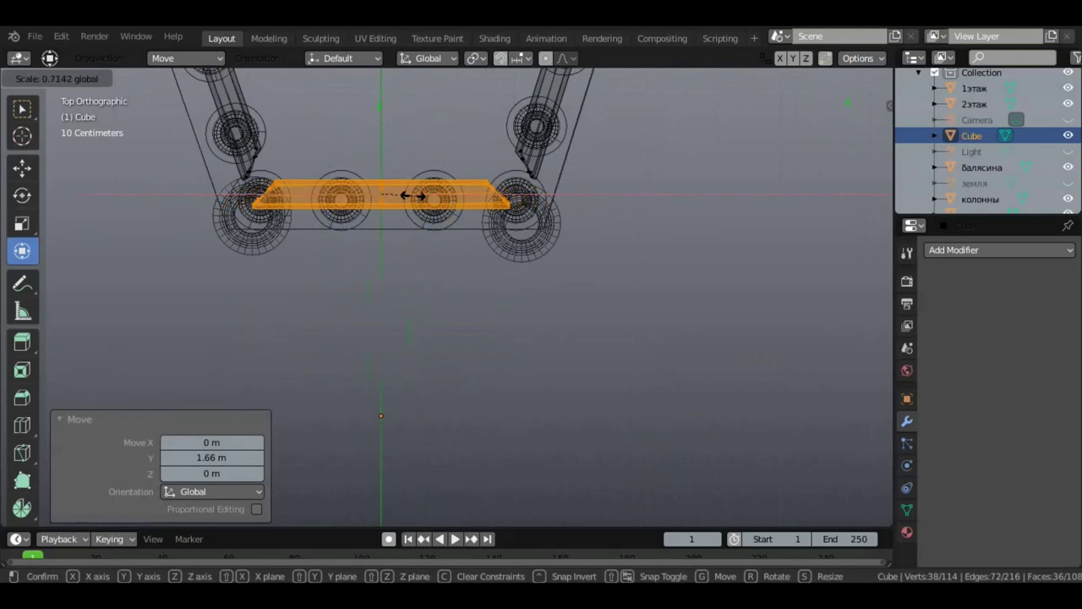
pyautogui.moveTo(413, 195); pyautogui.dragTo(414, 196)
pyautogui.moveTo(387, 126); pyautogui.dragTo(389, 69)
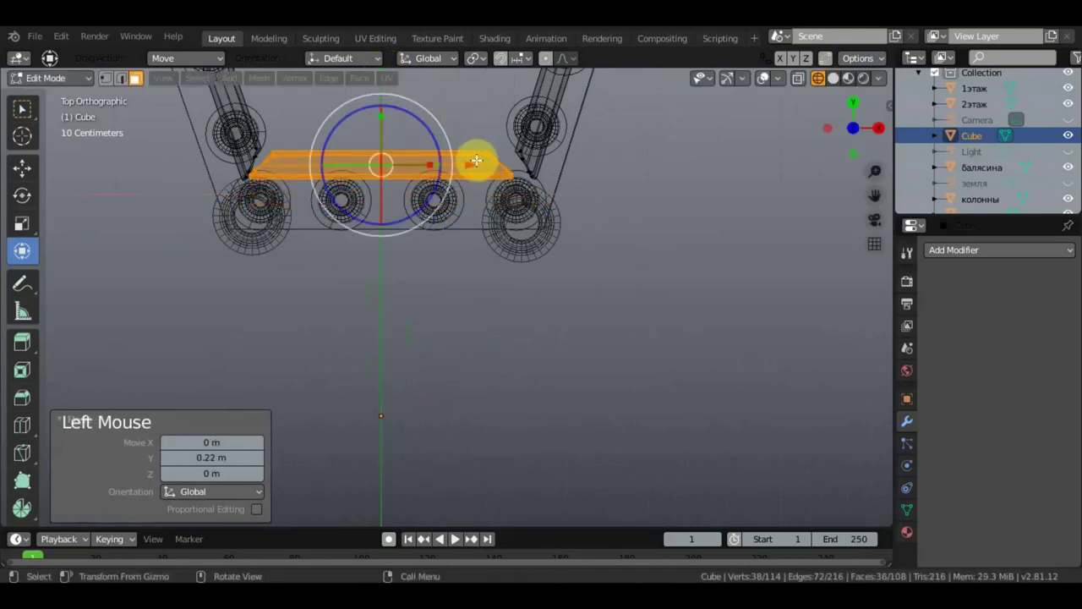
# - Shift the front bar about 0.0535 m in X and scale it to 1.094 in X so its ends reach both side bars
pyautogui.moveTo(476, 161); pyautogui.dragTo(477, 160)
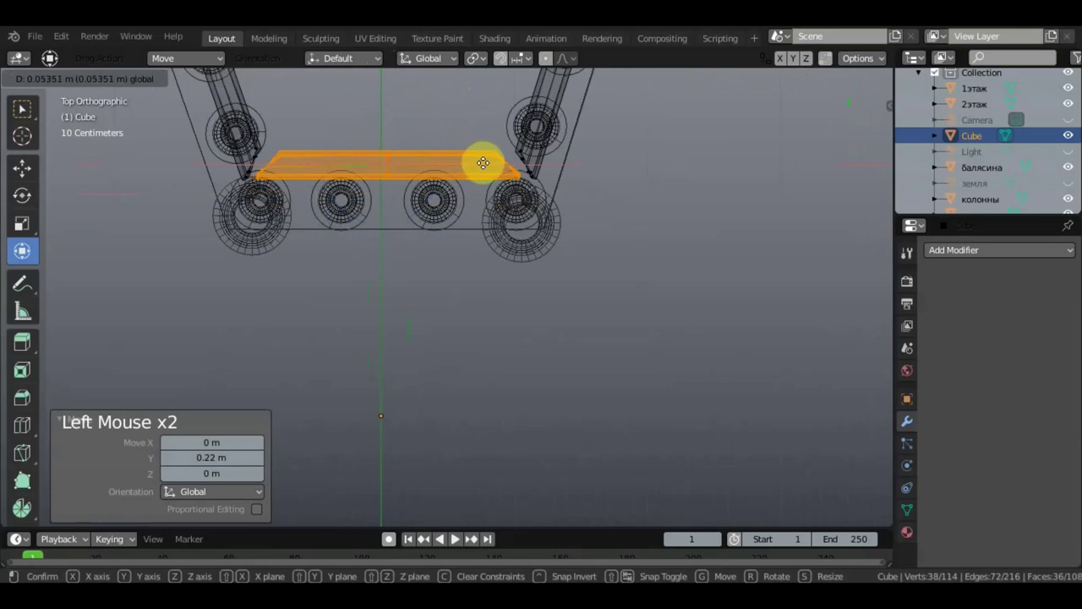
pyautogui.moveTo(483, 162); pyautogui.dragTo(440, 164)
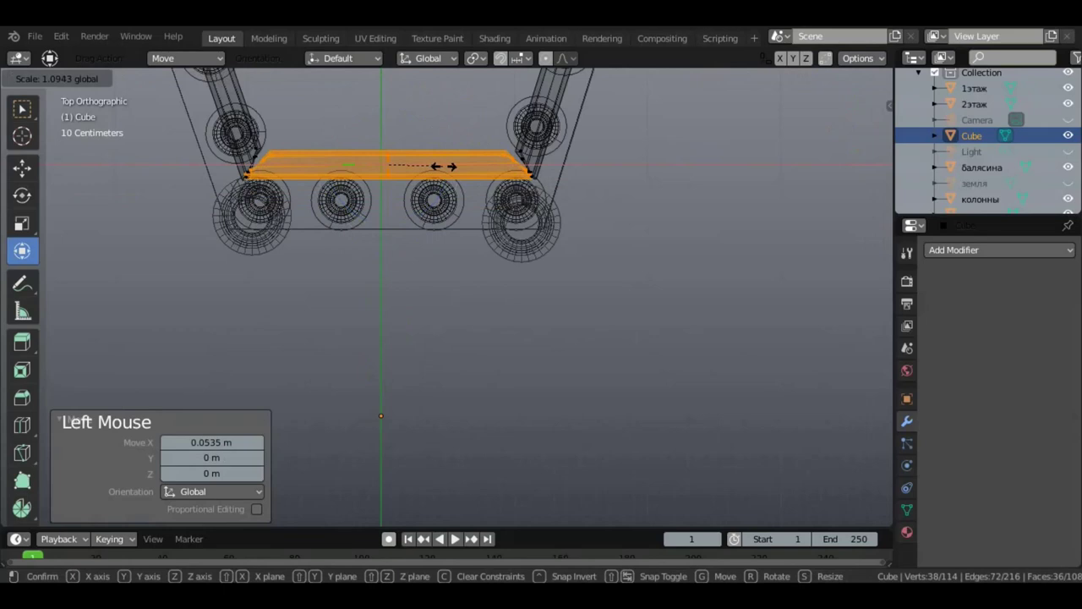
pyautogui.moveTo(444, 166); pyautogui.dragTo(444, 166)
# - Switch the viewport to solid display and examine the joint between the front bar and the side bar from inside the balcony
pyautogui.keyDown('shift'); pyautogui.moveTo(677, 223); pyautogui.dragTo(431, 367, button='middle'); pyautogui.keyUp('shift')
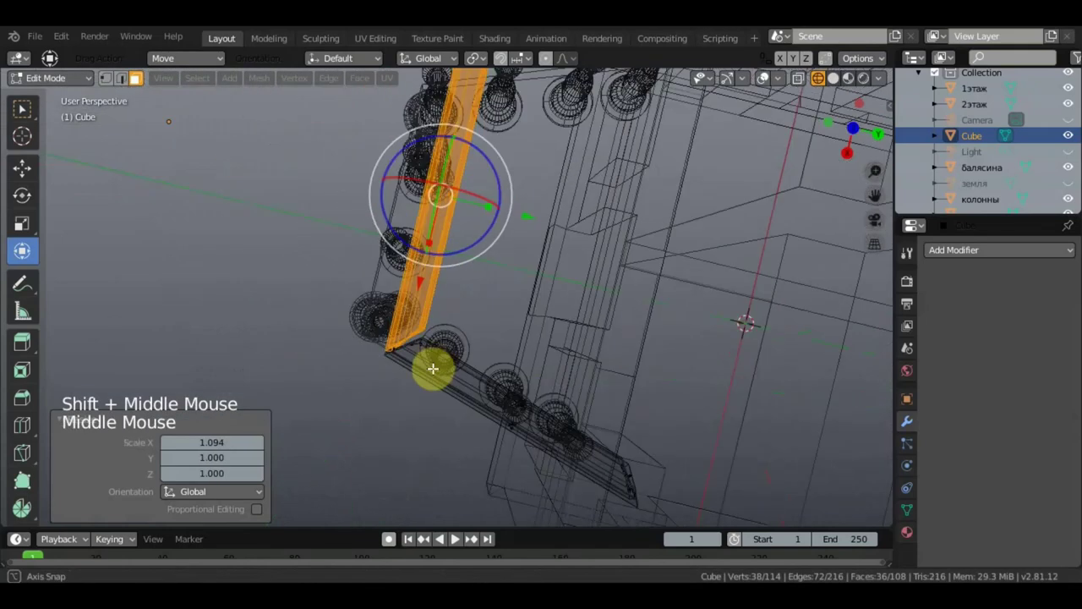
pyautogui.scroll(3, 435, 344)
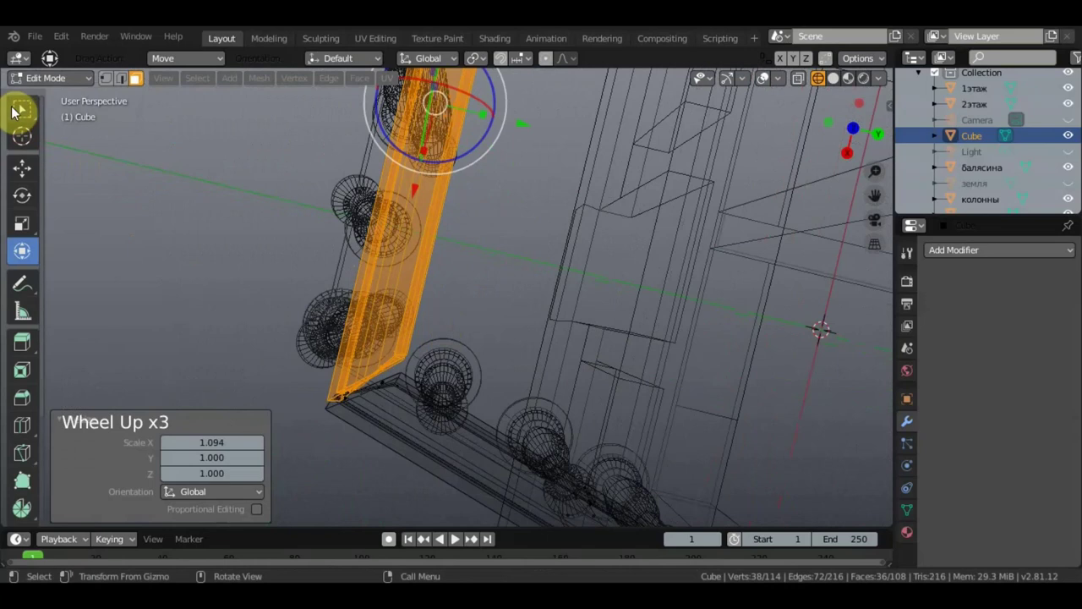
pyautogui.click(22, 109)
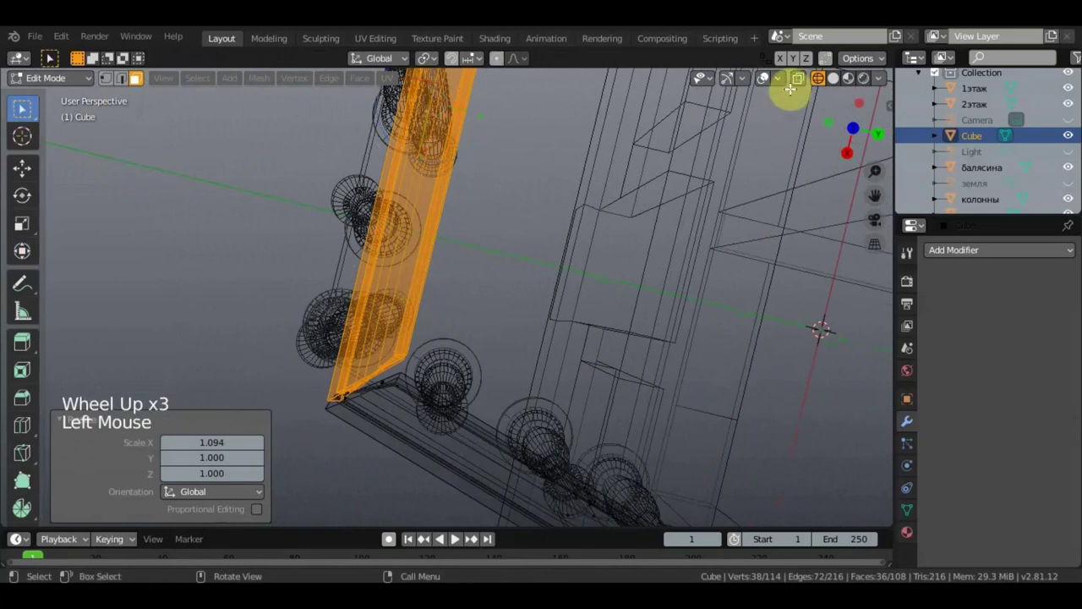
pyautogui.click(837, 76)
pyautogui.moveTo(669, 229)
pyautogui.mouseDown(button='middle')
pyautogui.moveTo(591, 176)
pyautogui.moveTo(803, 164)
pyautogui.mouseUp(button='middle')
pyautogui.scroll(1, 508, 181)
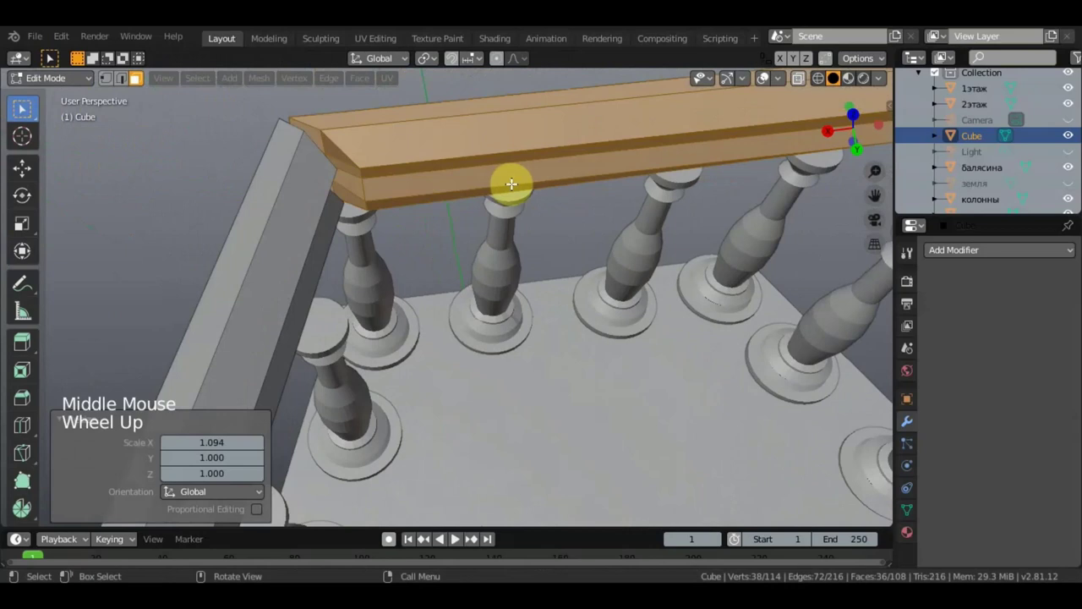
pyautogui.moveTo(507, 181)
pyautogui.mouseDown(button='middle')
pyautogui.moveTo(493, 203)
pyautogui.moveTo(491, 194)
pyautogui.mouseUp(button='middle')
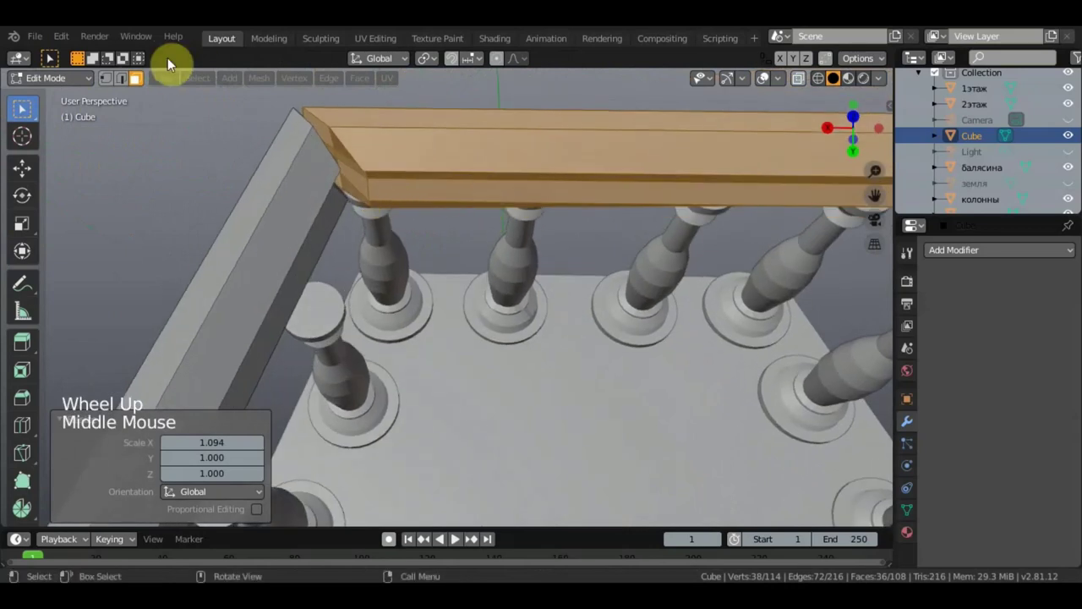
# - Select the inner vertical edges at the front bar's corner end and move them 0.0426 m in X toward the side bar
pyautogui.click(124, 78)
pyautogui.moveTo(363, 174); pyautogui.dragTo(378, 194, button='middle')
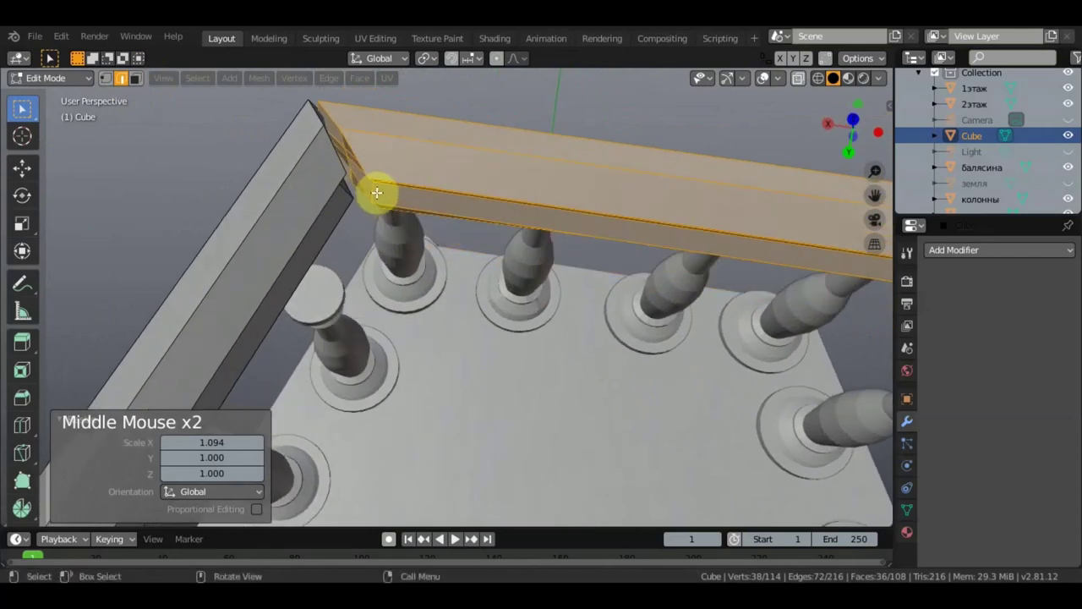
pyautogui.click(375, 197)
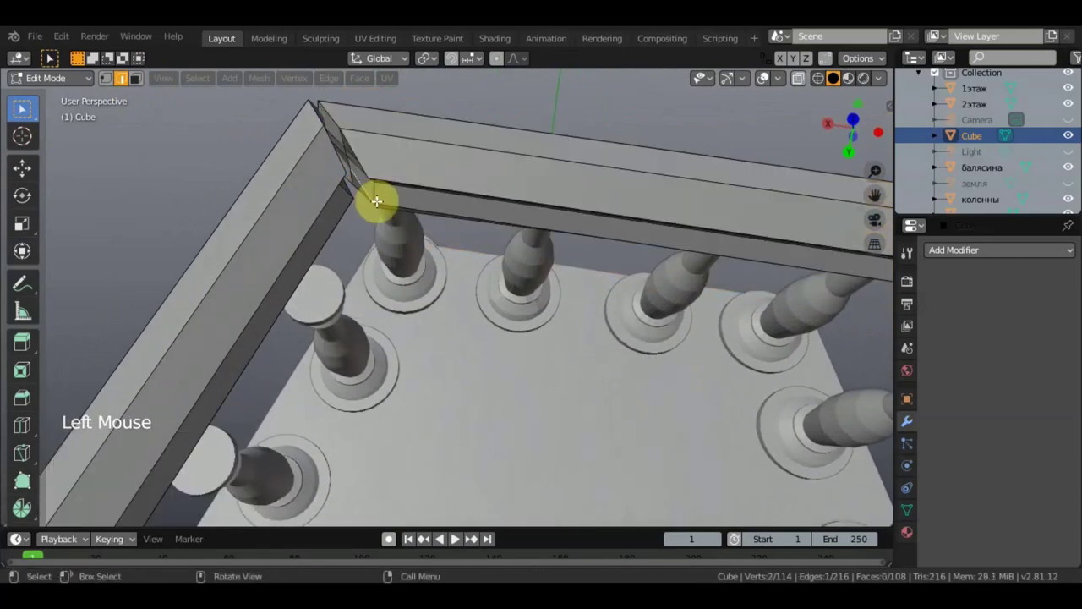
pyautogui.scroll(-1, 376, 200)
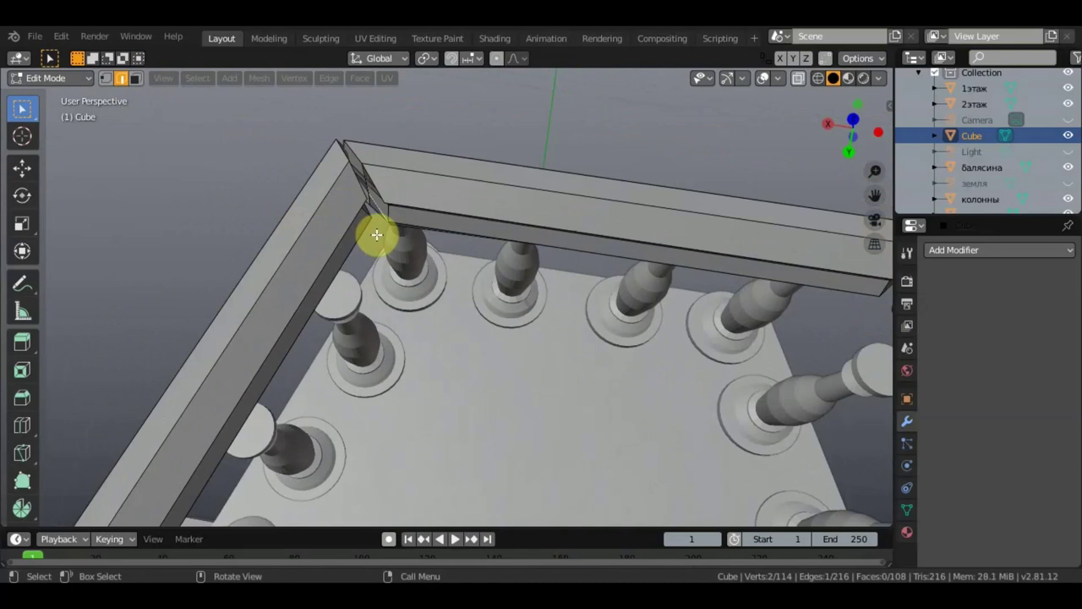
pyautogui.scroll(1, 385, 236)
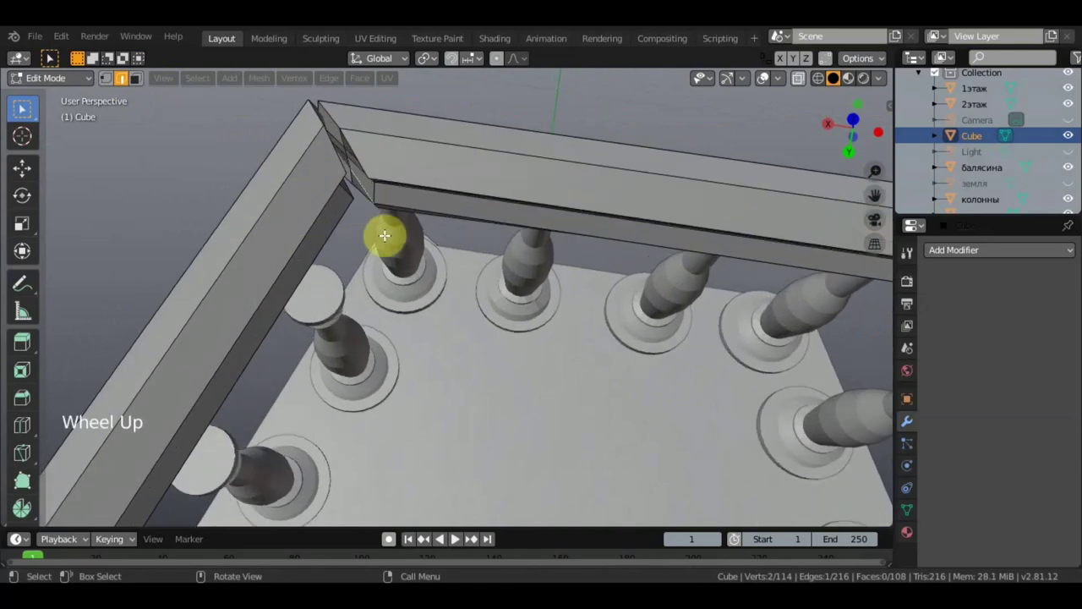
pyautogui.moveTo(391, 221); pyautogui.dragTo(428, 174, button='middle')
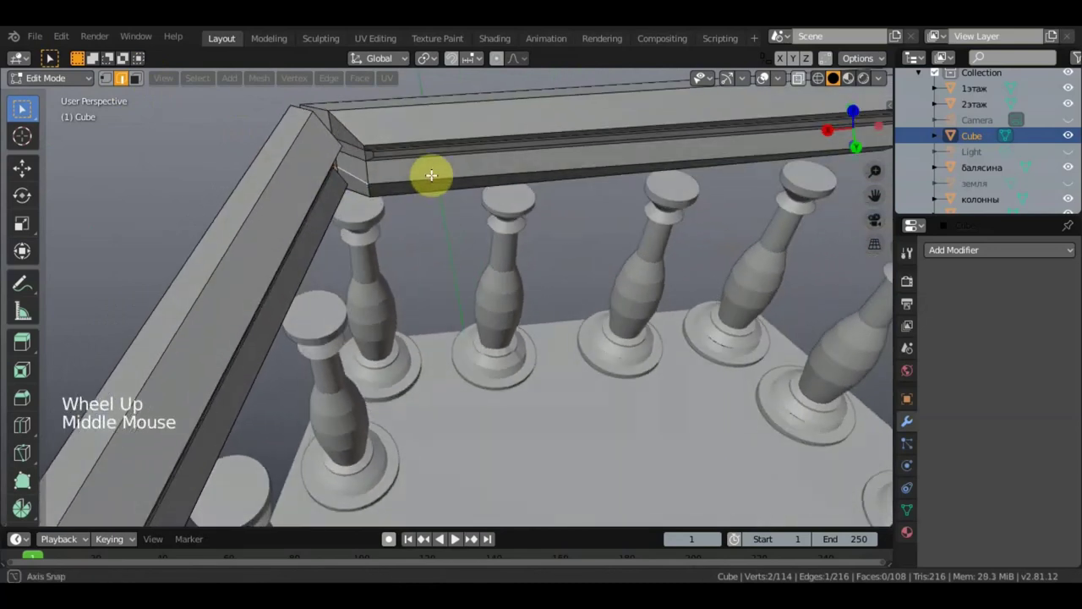
pyautogui.click(370, 170)
pyautogui.keyDown('shift'); pyautogui.click(366, 156); pyautogui.keyUp('shift')
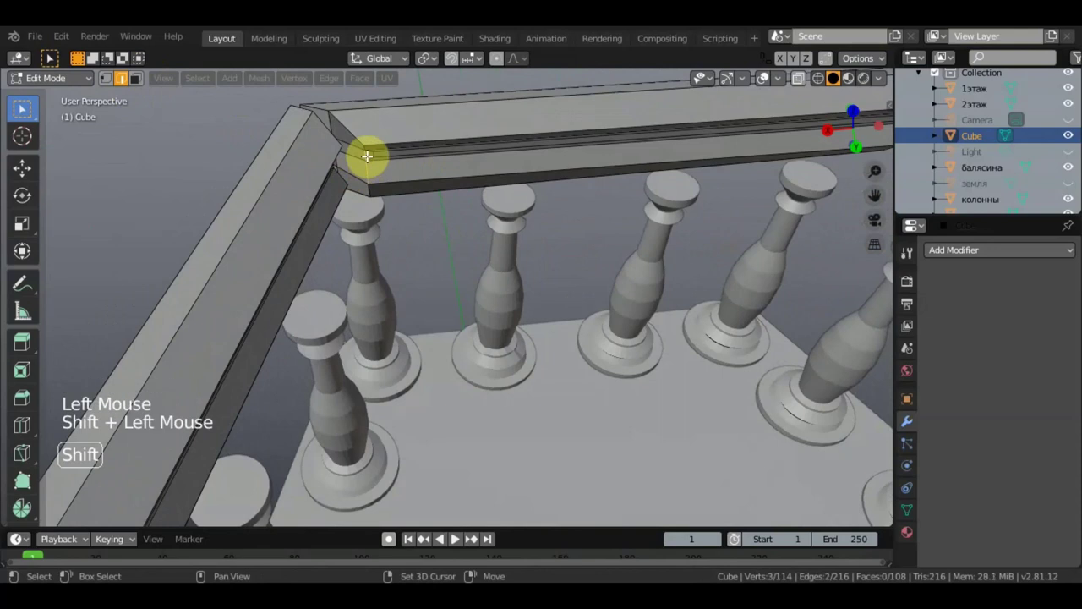
pyautogui.moveTo(377, 164); pyautogui.dragTo(375, 137, button='middle')
pyautogui.keyDown('shift'); pyautogui.click(384, 180); pyautogui.keyUp('shift')
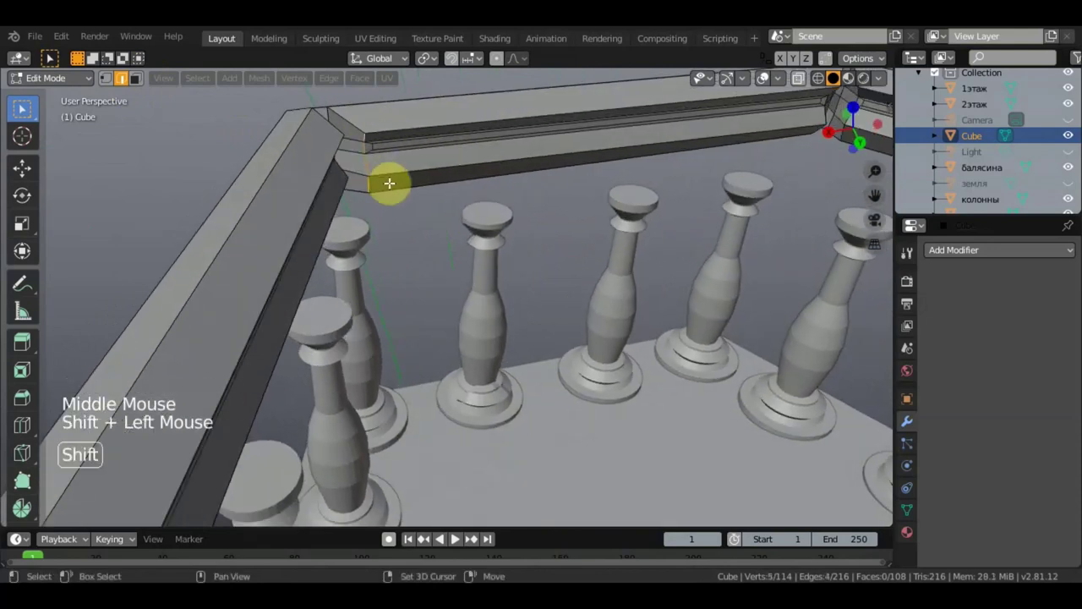
pyautogui.moveTo(386, 181); pyautogui.dragTo(304, 224, button='middle')
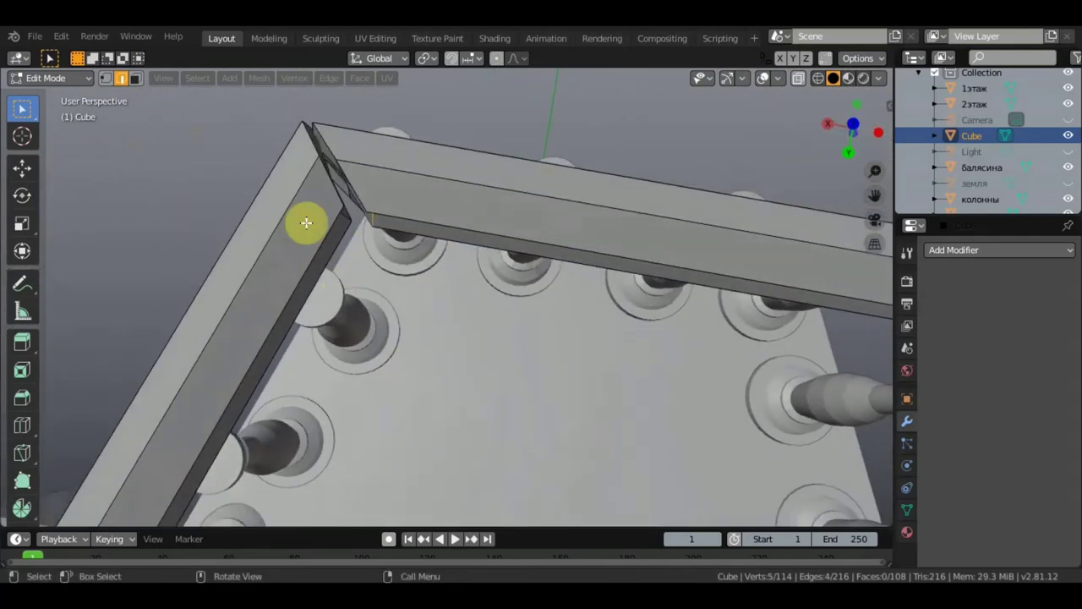
pyautogui.click(22, 167)
pyautogui.moveTo(327, 211); pyautogui.dragTo(301, 207)
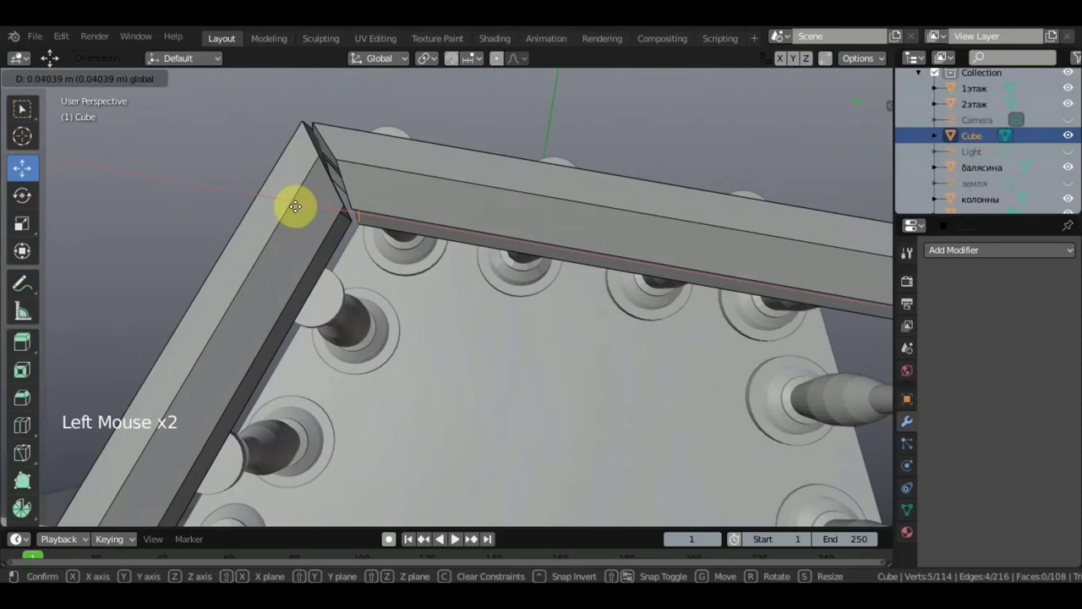
pyautogui.moveTo(294, 206); pyautogui.dragTo(294, 206)
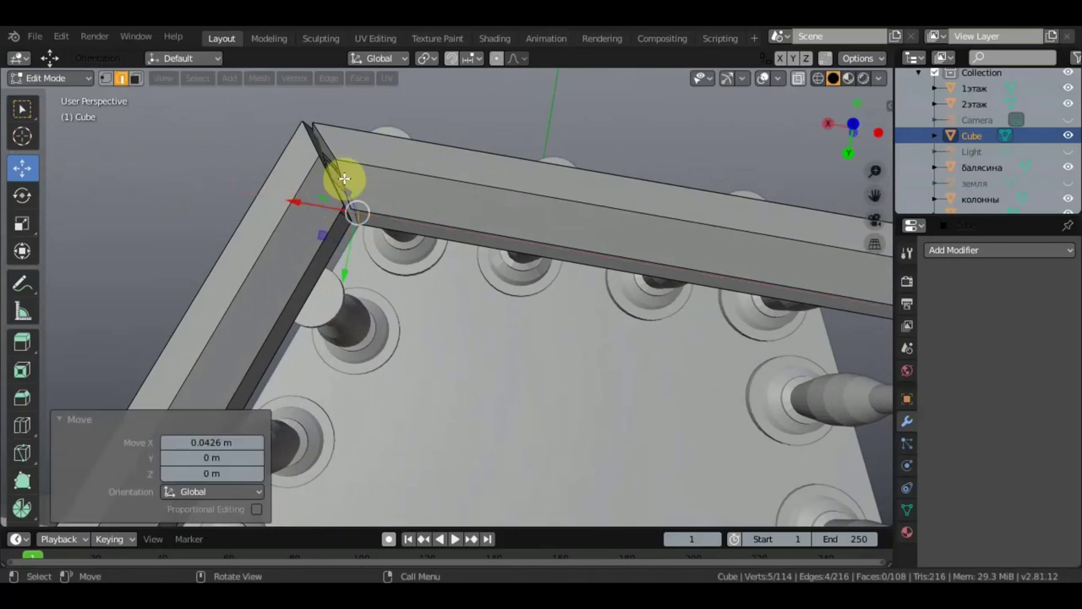
# - Move the top edge at the front bar's corner end 0.025 m in X toward the side bar
pyautogui.moveTo(314, 150); pyautogui.dragTo(362, 147, button='middle')
pyautogui.click(316, 185)
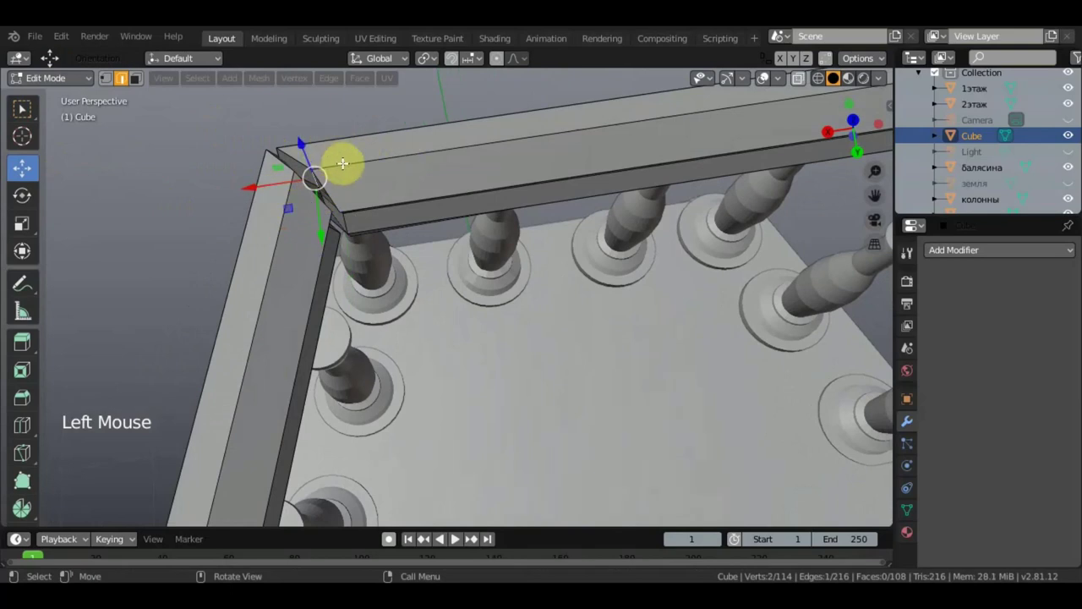
pyautogui.moveTo(265, 184); pyautogui.dragTo(243, 188)
pyautogui.moveTo(273, 181); pyautogui.dragTo(234, 96, button='middle')
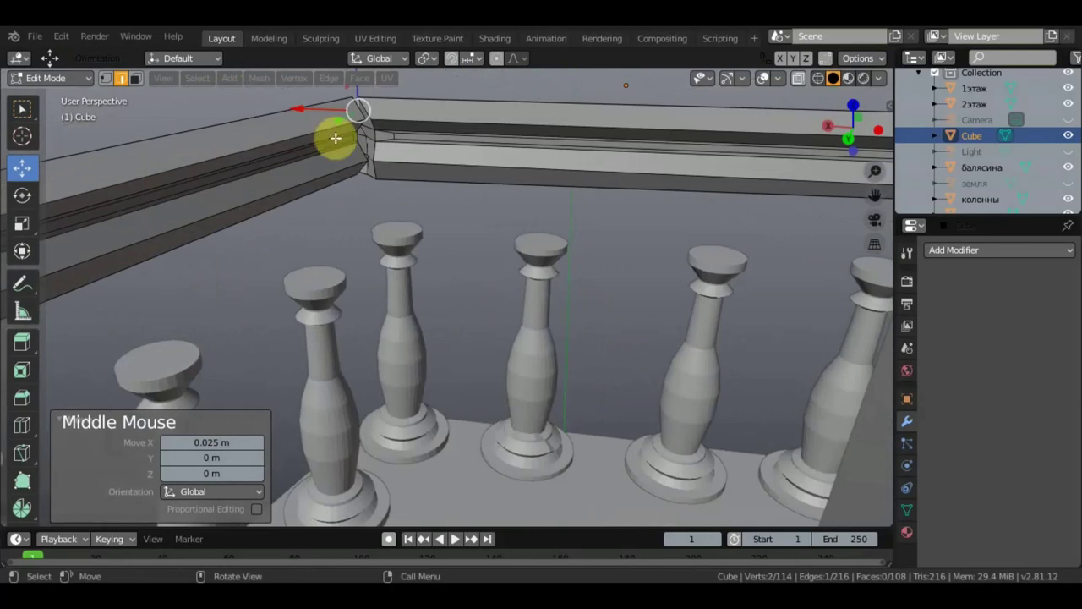
# - Undo the edge moves and selections at the corner back to the fully selected front bar
pyautogui.hotkey('ctrl', 'z')
pyautogui.hotkey('ctrl', 'z')
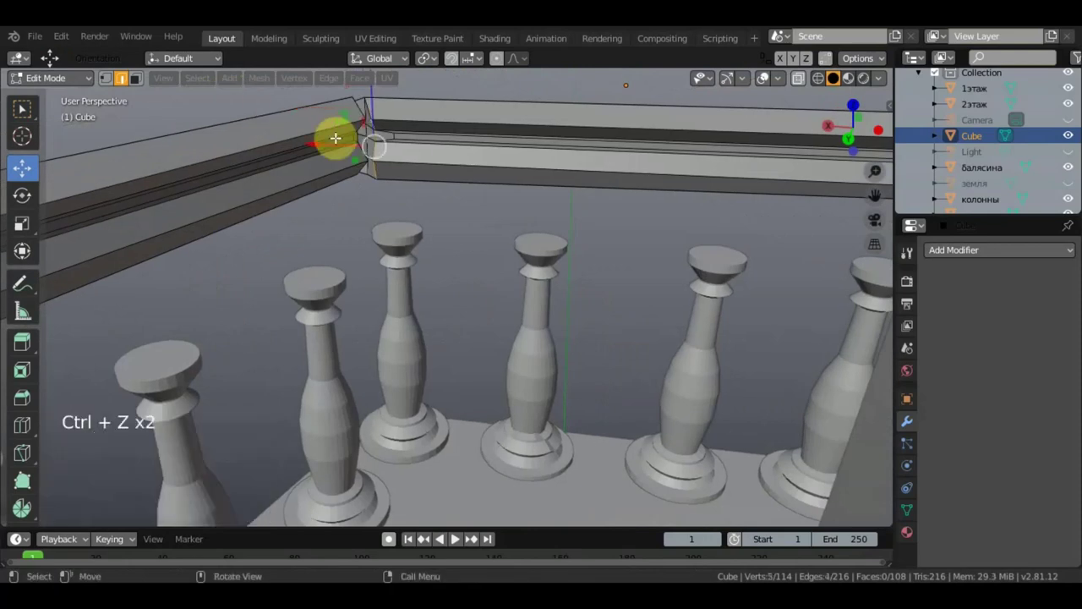
pyautogui.hotkey('ctrl', 'z')
pyautogui.hotkey('ctrl', 'z')
pyautogui.hotkey('ctrl', 'z')
pyautogui.hotkey('ctrl', 'z')
pyautogui.hotkey('ctrl', 'z')
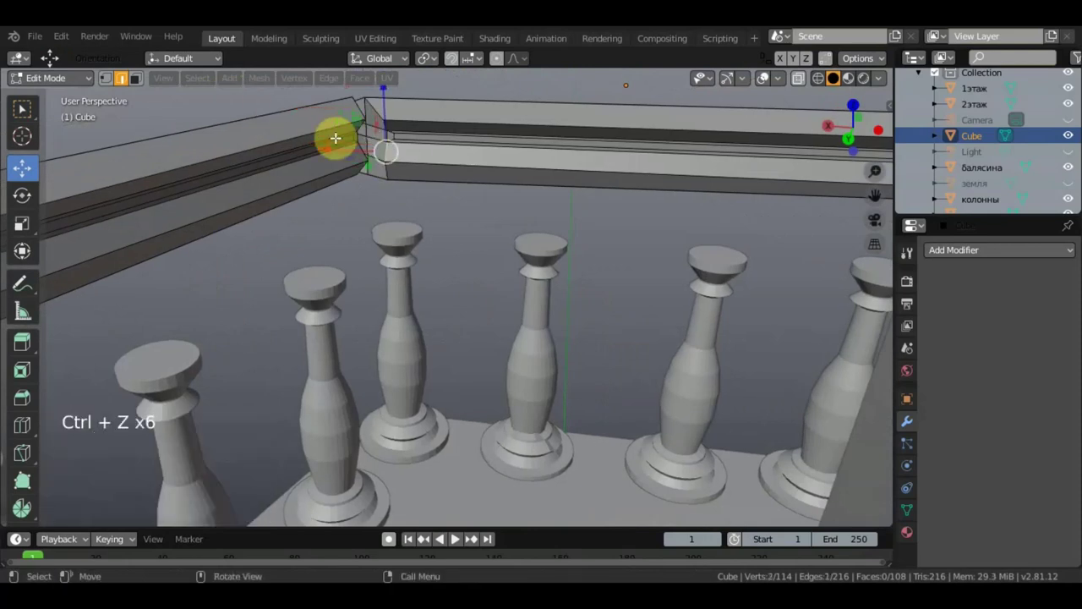
pyautogui.hotkey('ctrl', 'z')
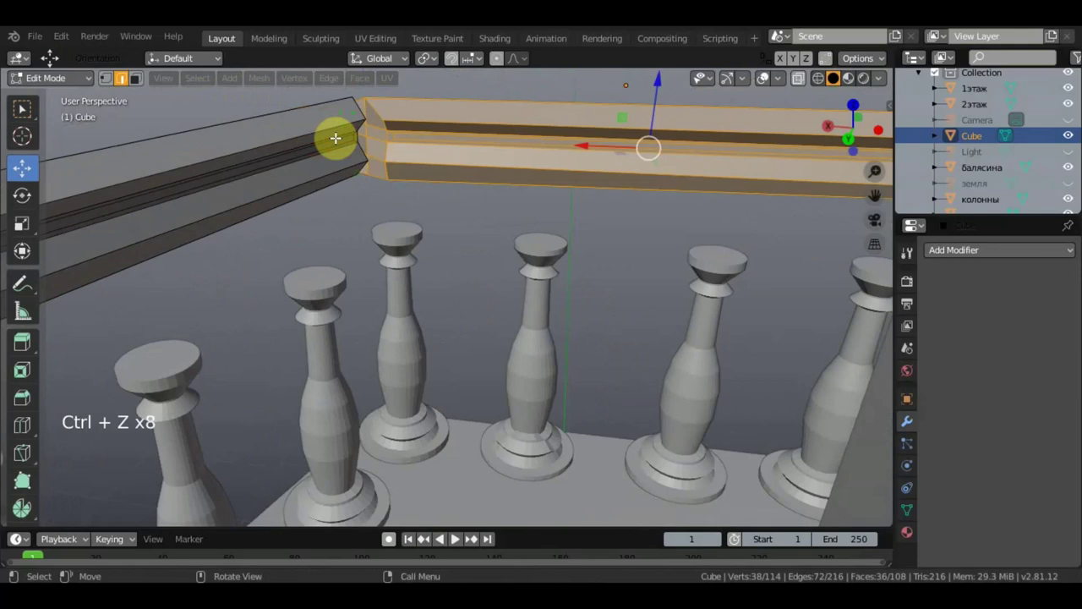
# - Move the whole front bar -0.271 m in Y to open a gap between it and the side bars
pyautogui.moveTo(335, 137); pyautogui.dragTo(394, 270, button='middle')
pyautogui.scroll(-3, 394, 271)
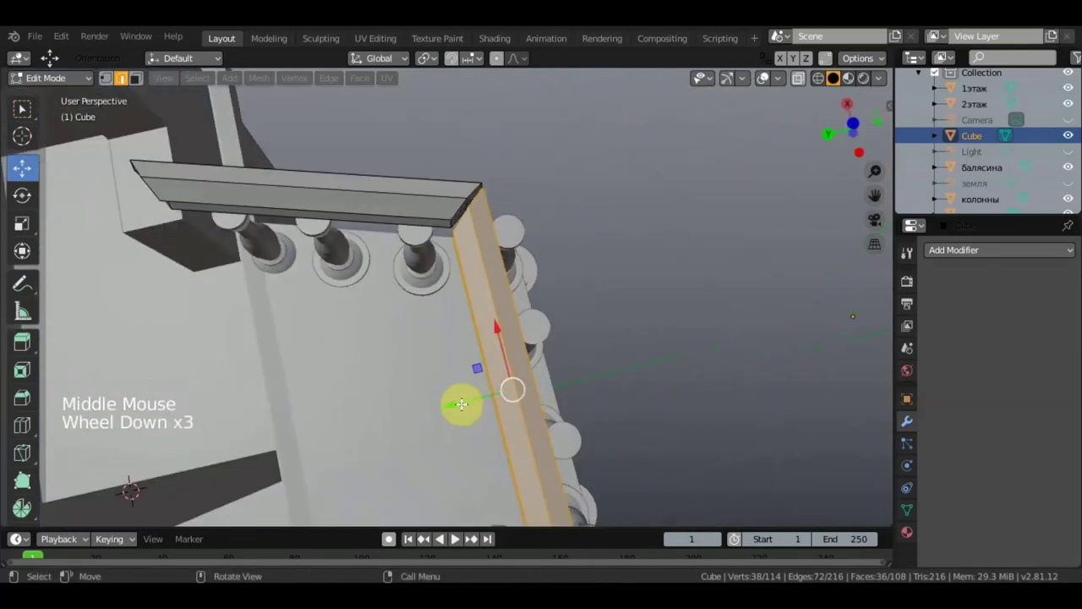
pyautogui.moveTo(461, 405); pyautogui.dragTo(507, 399)
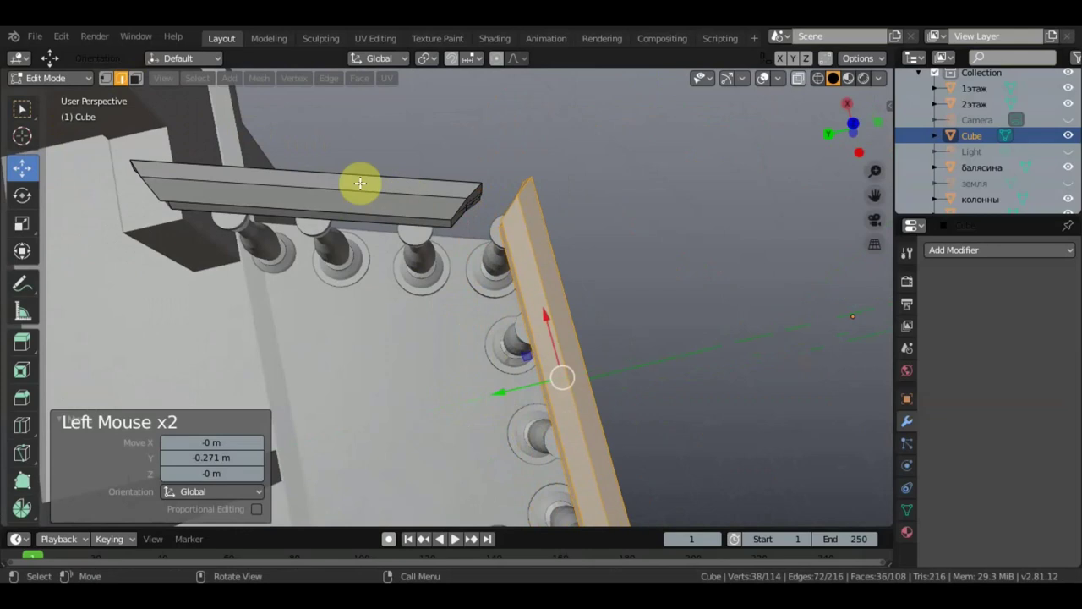
# - Select all eight end-cap faces of the side bar facing the front corner and delete them
pyautogui.click(135, 78)
pyautogui.moveTo(358, 181); pyautogui.dragTo(333, 121, button='middle')
pyautogui.scroll(4, 494, 146)
pyautogui.scroll(-1, 496, 144)
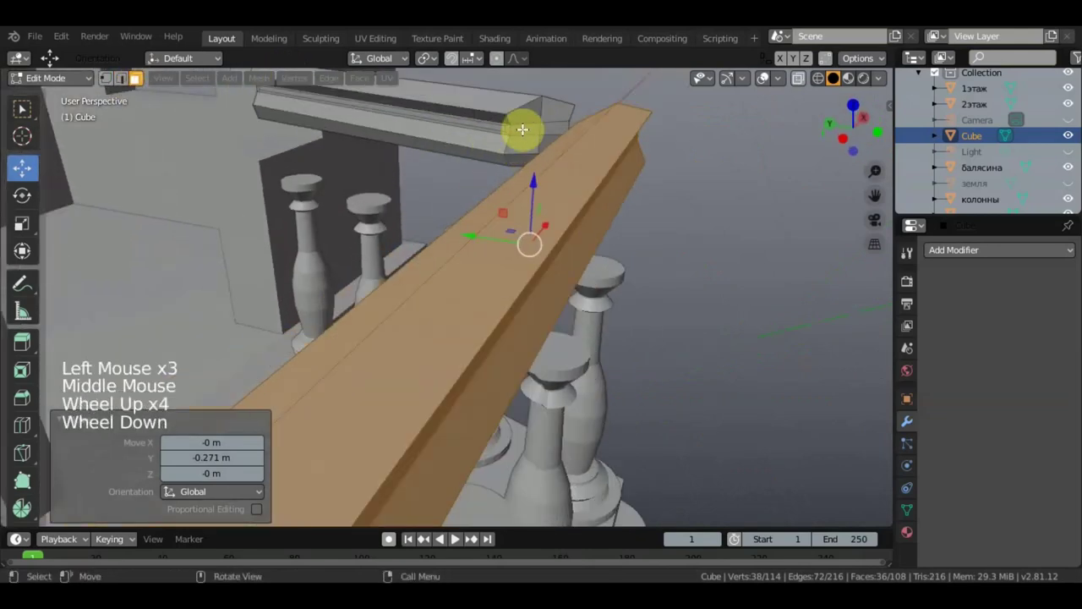
pyautogui.click(554, 114)
pyautogui.keyDown('shift'); pyautogui.click(550, 116); pyautogui.keyUp('shift')
pyautogui.keyDown('shift'); pyautogui.moveTo(550, 116); pyautogui.dragTo(550, 127); pyautogui.keyUp('shift')
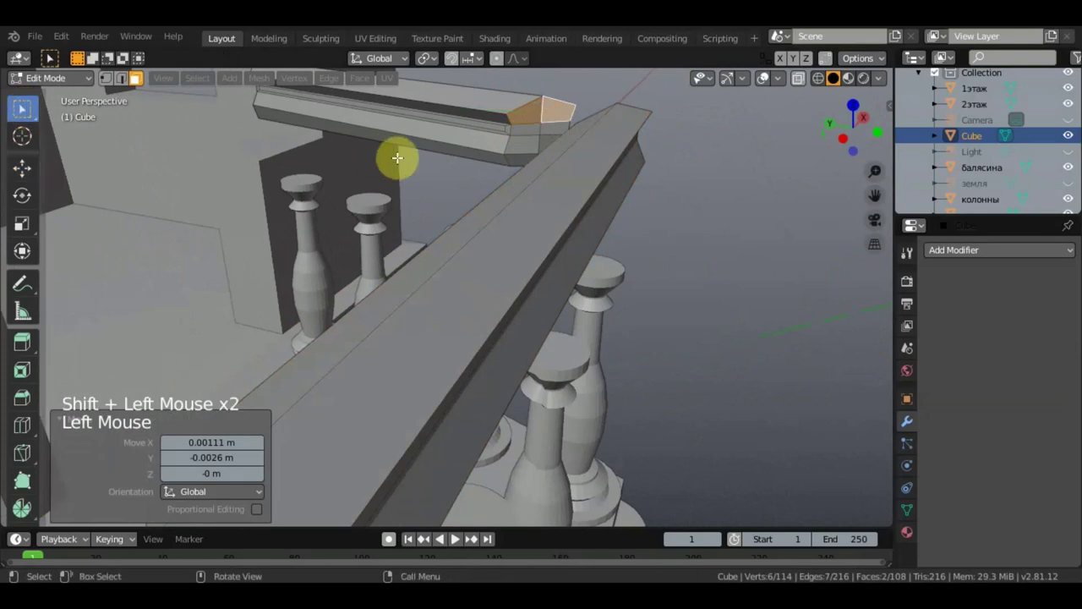
pyautogui.moveTo(394, 158); pyautogui.dragTo(411, 166, button='middle')
pyautogui.keyDown('shift'); pyautogui.click(527, 119); pyautogui.keyUp('shift')
pyautogui.keyDown('shift'); pyautogui.click(540, 121); pyautogui.keyUp('shift')
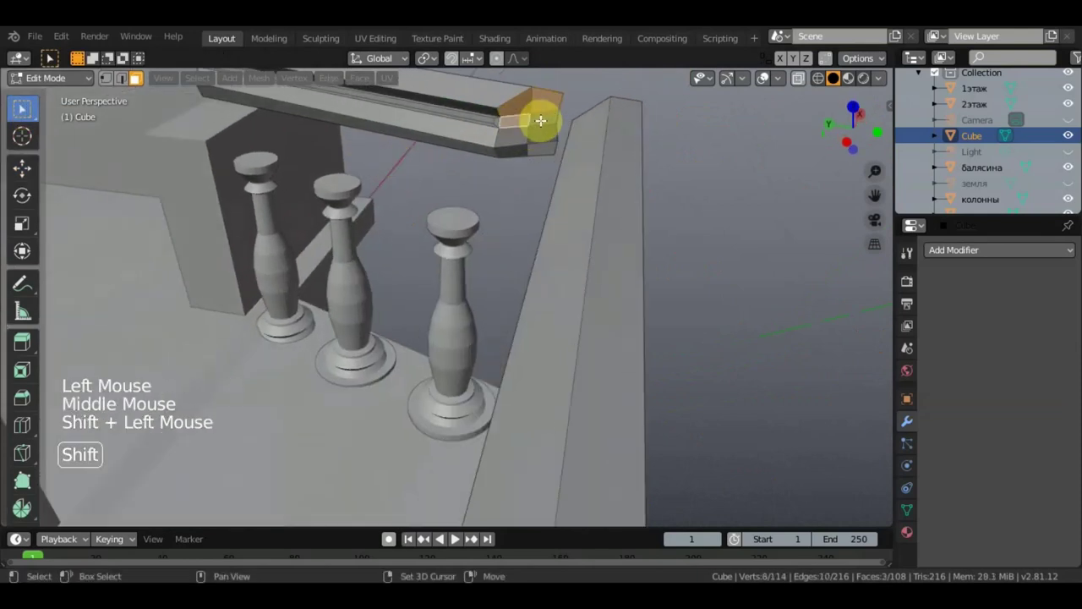
pyautogui.keyDown('shift'); pyautogui.click(543, 138); pyautogui.keyUp('shift')
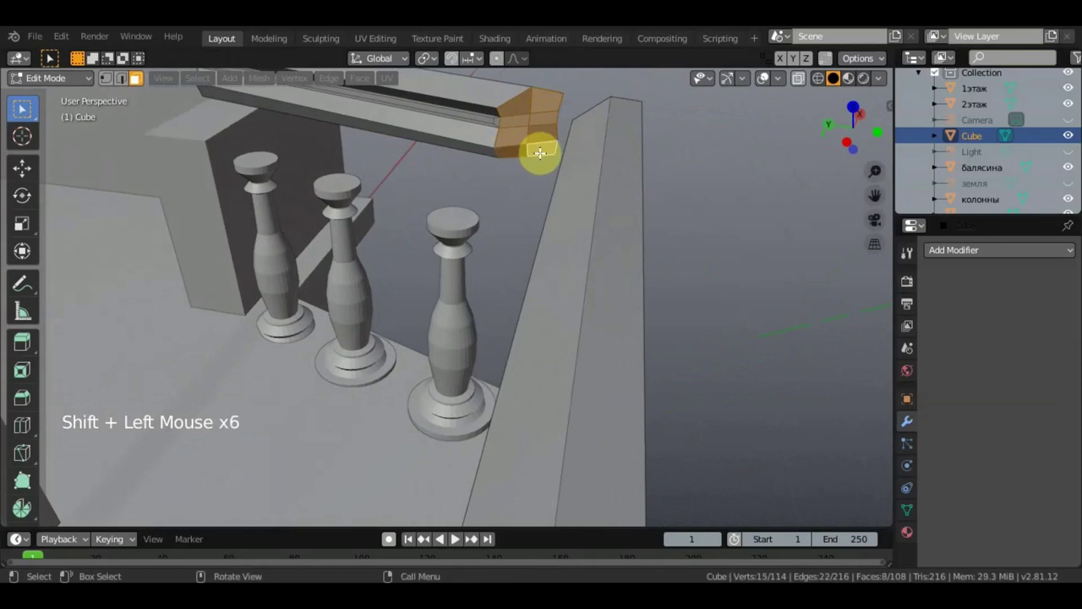
pyautogui.press('Delete')
pyautogui.click(540, 152)
# - Select all eight end-cap faces of the front bar at the same corner and delete them
pyautogui.moveTo(536, 150); pyautogui.dragTo(887, 225, button='middle')
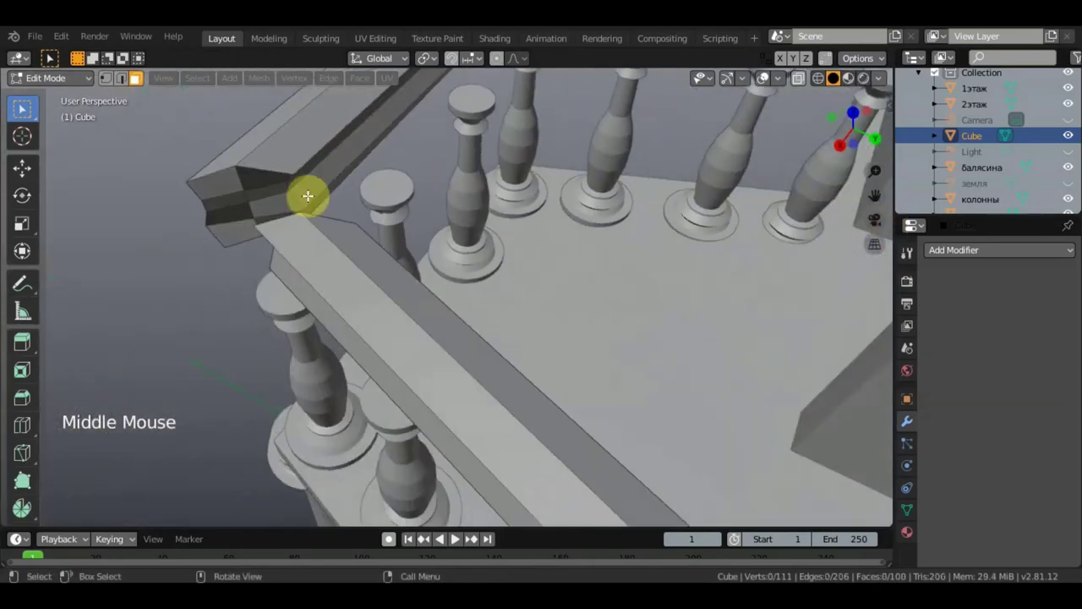
pyautogui.click(222, 180)
pyautogui.keyDown('shift'); pyautogui.click(256, 181); pyautogui.keyUp('shift')
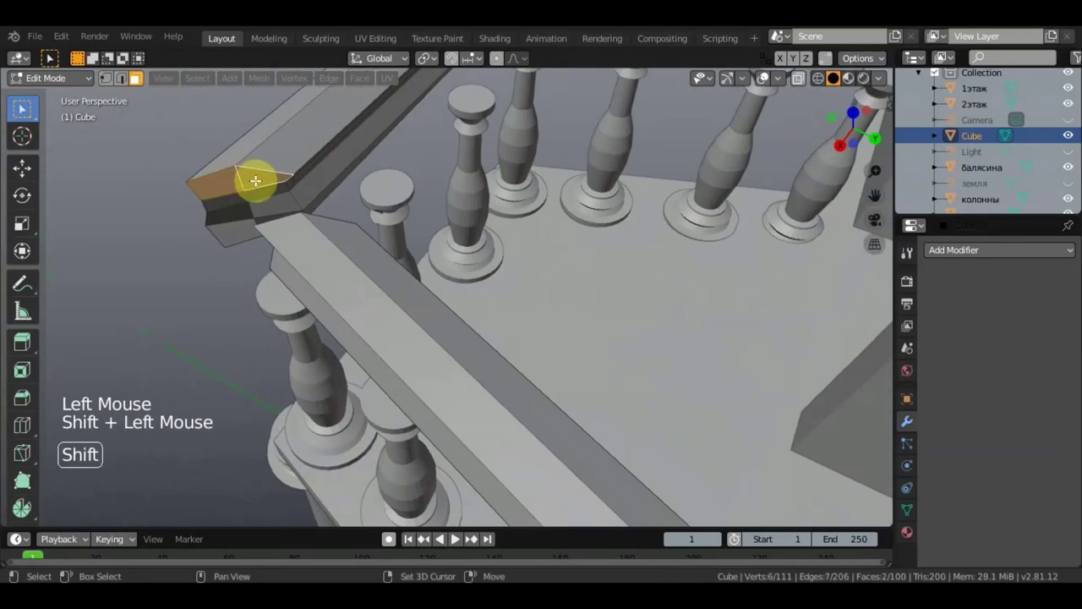
pyautogui.keyDown('shift'); pyautogui.click(254, 199); pyautogui.keyUp('shift')
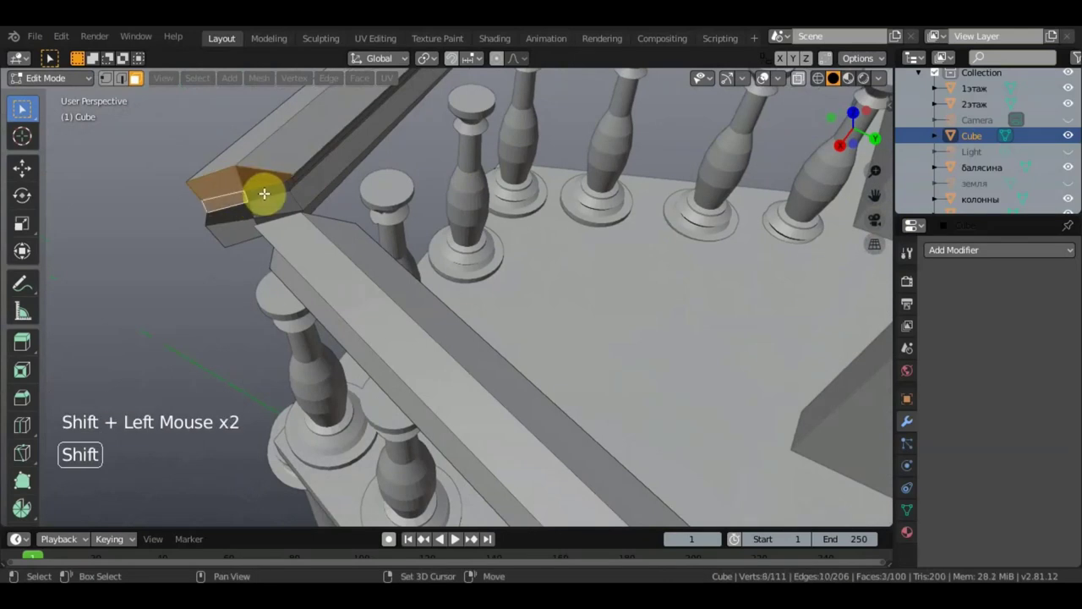
pyautogui.keyDown('shift'); pyautogui.click(270, 208); pyautogui.keyUp('shift')
pyautogui.moveTo(250, 216)
pyautogui.mouseDown(button='middle')
pyautogui.moveTo(285, 174)
pyautogui.moveTo(256, 208)
pyautogui.mouseUp(button='middle')
pyautogui.keyDown('shift'); pyautogui.click(282, 199); pyautogui.keyUp('shift')
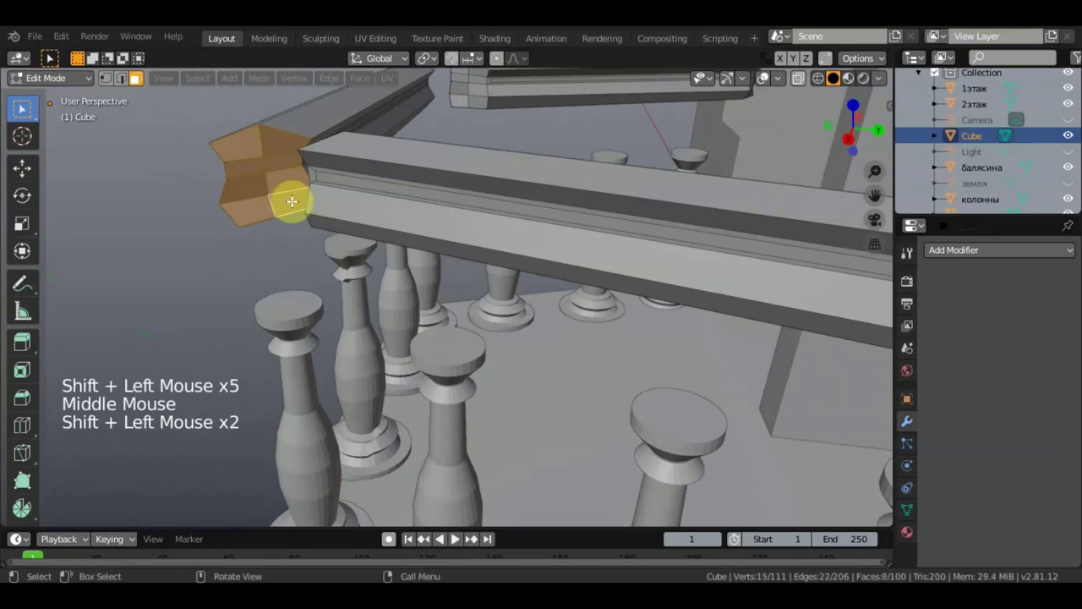
pyautogui.press('Delete')
pyautogui.click(294, 208)
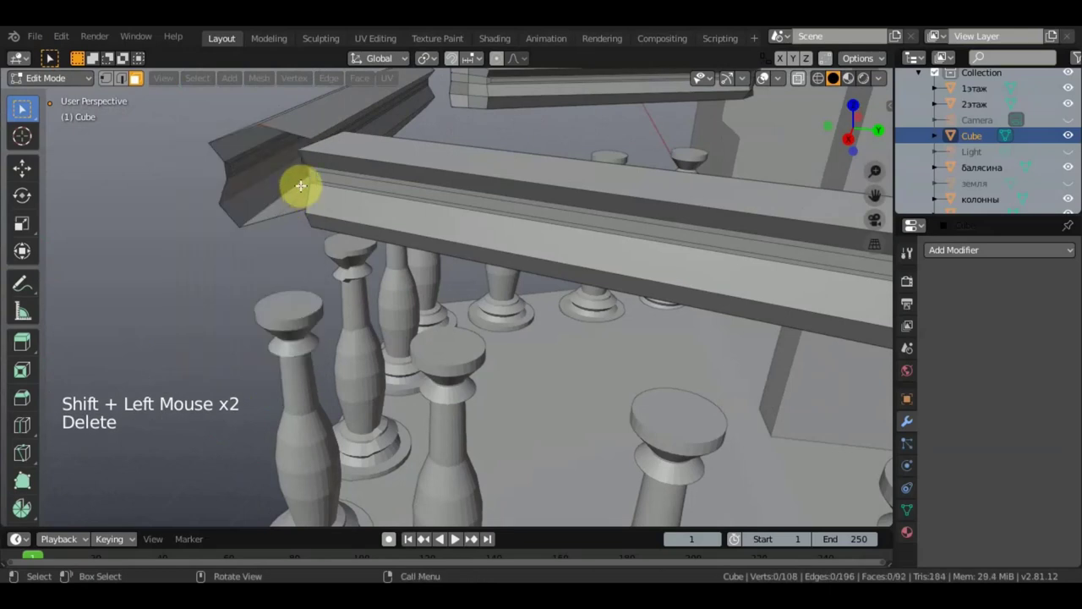
# - Select the open end edge loops of the side and front bars at the first corner and bridge them
pyautogui.moveTo(558, 175); pyautogui.dragTo(398, 140, button='middle')
pyautogui.click(122, 78)
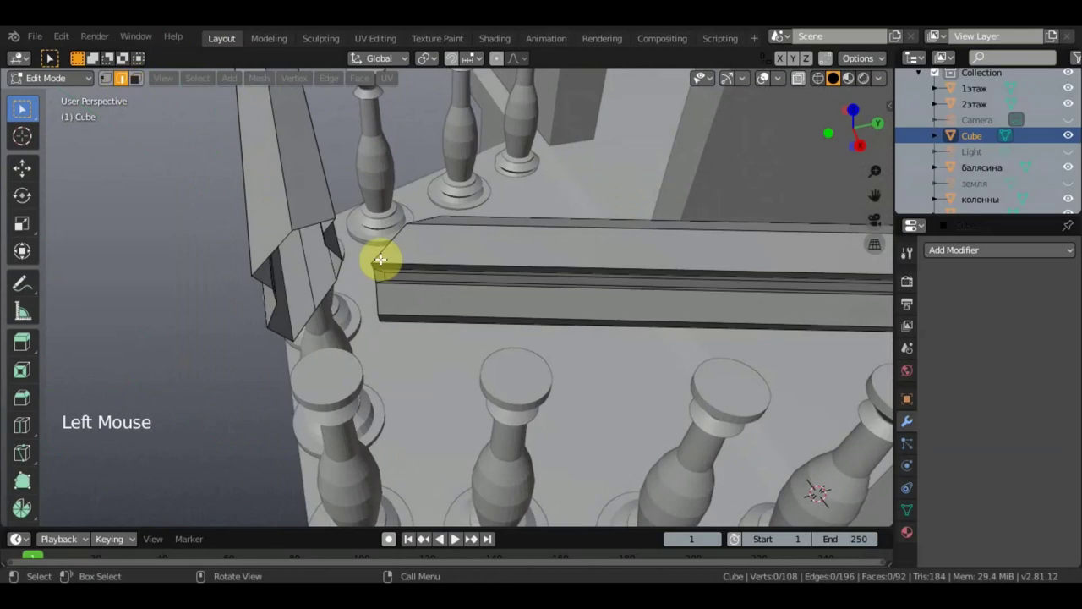
pyautogui.keyDown('alt'); pyautogui.keyDown('shift'); pyautogui.click(314, 311); pyautogui.keyUp('shift'); pyautogui.keyUp('alt')
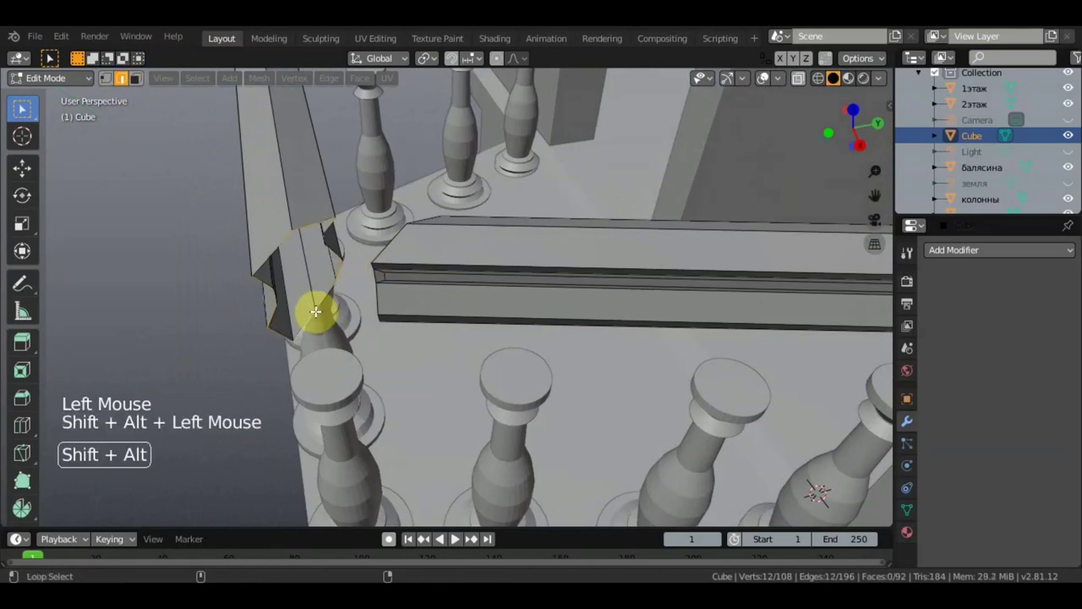
pyautogui.moveTo(375, 285); pyautogui.dragTo(520, 273, button='middle')
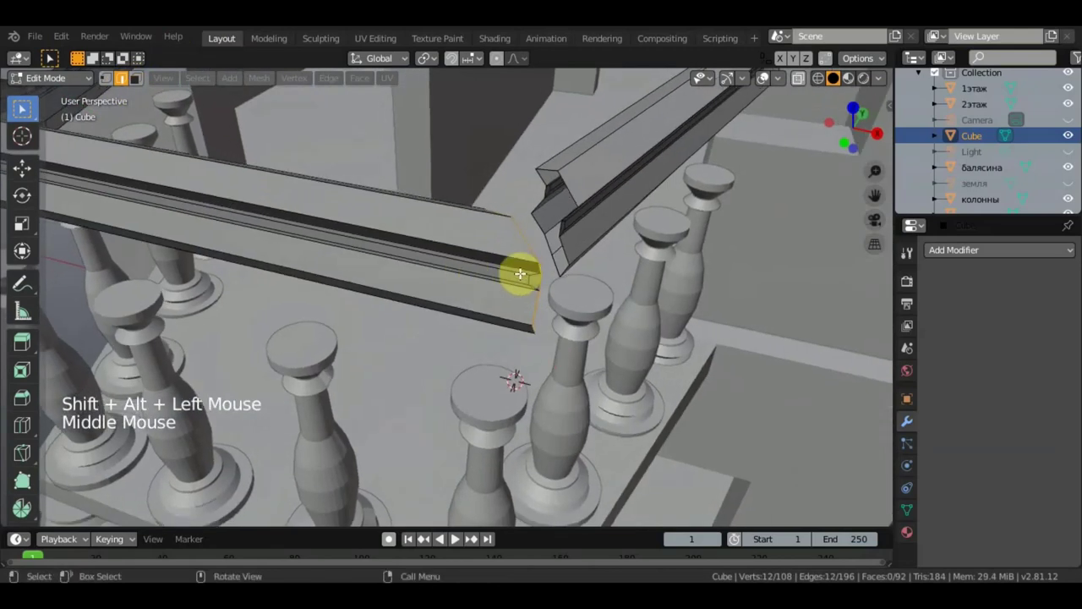
pyautogui.keyDown('alt'); pyautogui.keyDown('shift'); pyautogui.click(564, 258); pyautogui.keyUp('shift'); pyautogui.keyUp('alt')
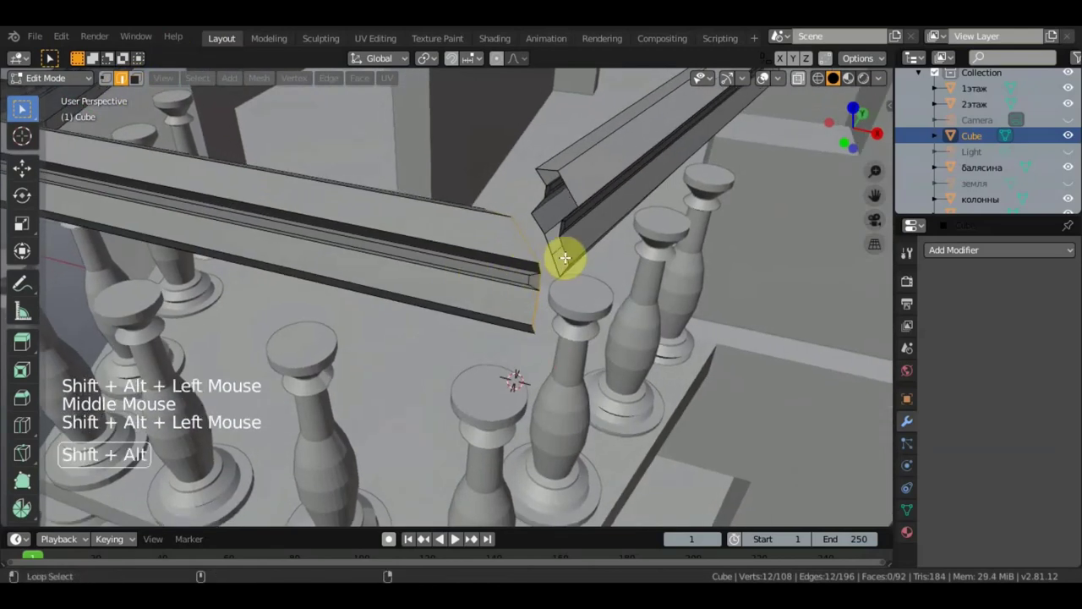
pyautogui.click(329, 77)
pyautogui.click(385, 148)
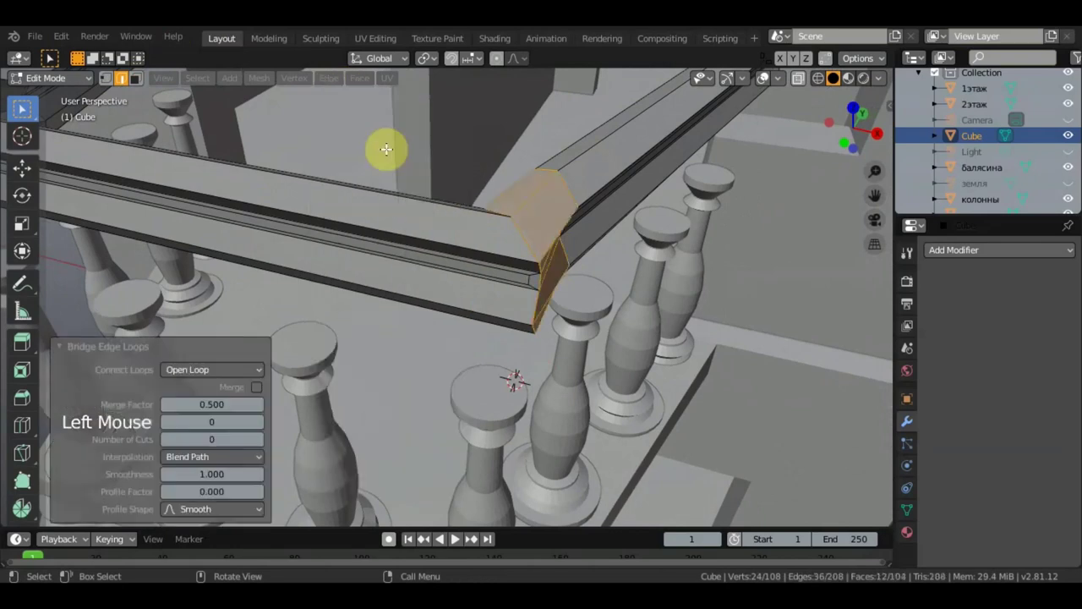
# - Rotate the bridged corner faces by 6.84° and then 1.99° about the view's Z axis to square up the joint
pyautogui.moveTo(459, 223); pyautogui.dragTo(464, 278, button='middle')
pyautogui.scroll(-2, 464, 278)
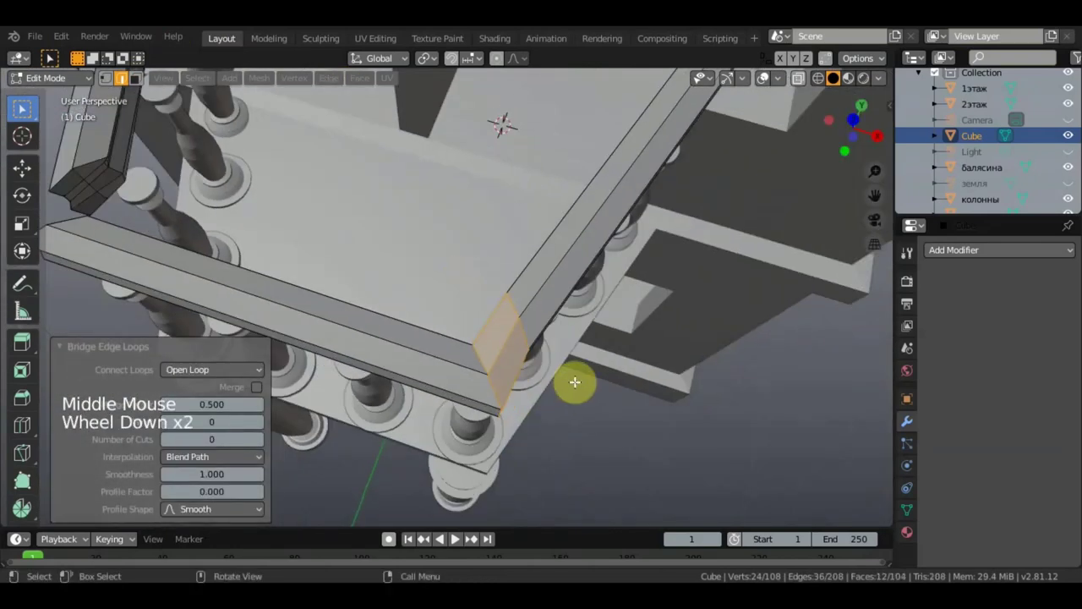
pyautogui.moveTo(573, 381); pyautogui.dragTo(350, 380, button='middle')
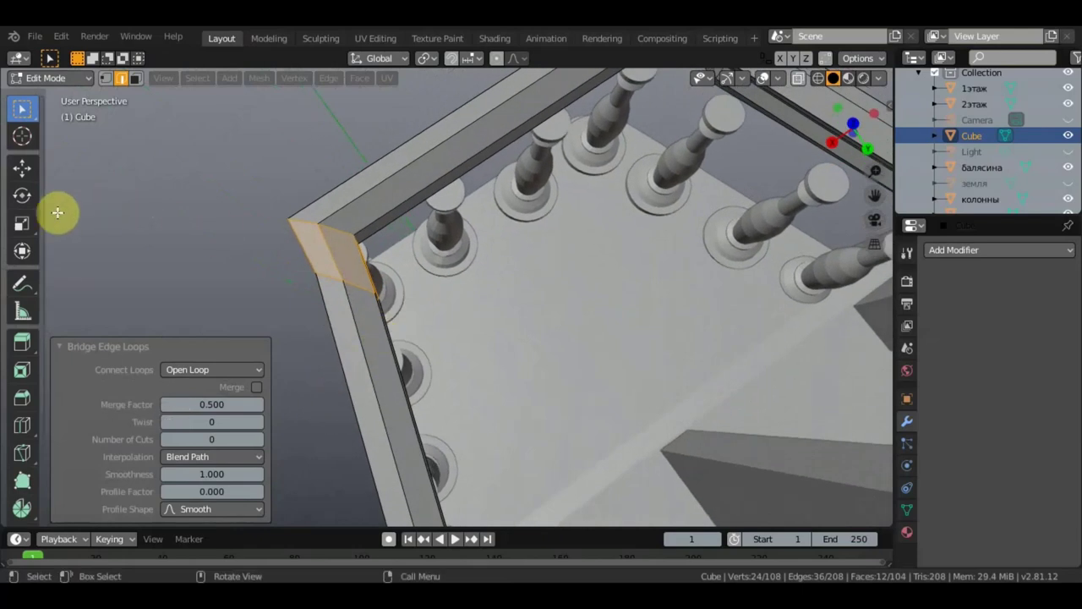
pyautogui.click(23, 252)
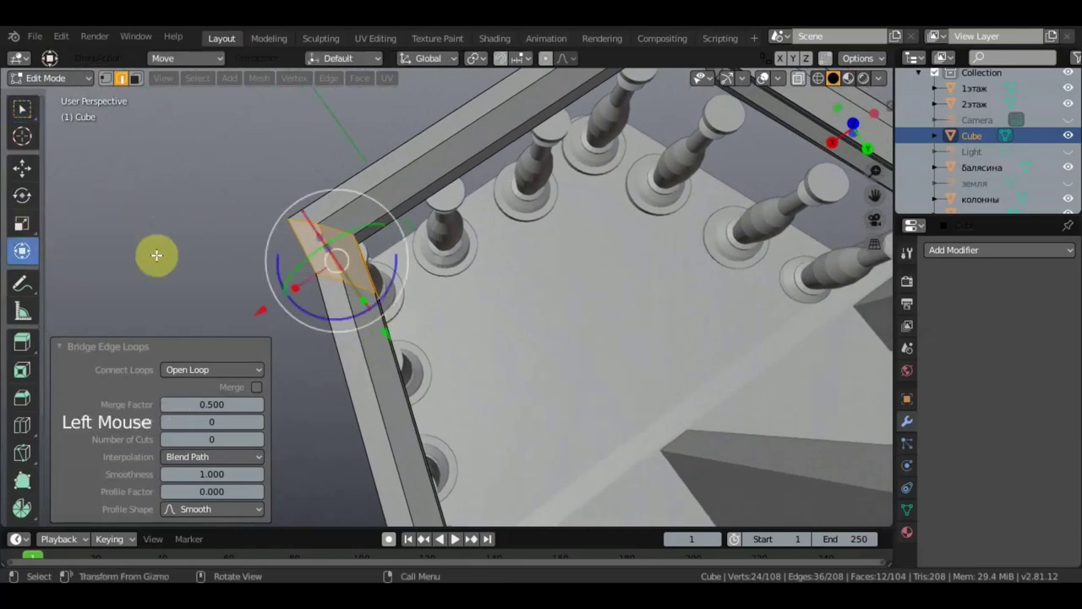
pyautogui.click(407, 240)
pyautogui.moveTo(406, 239); pyautogui.dragTo(411, 246)
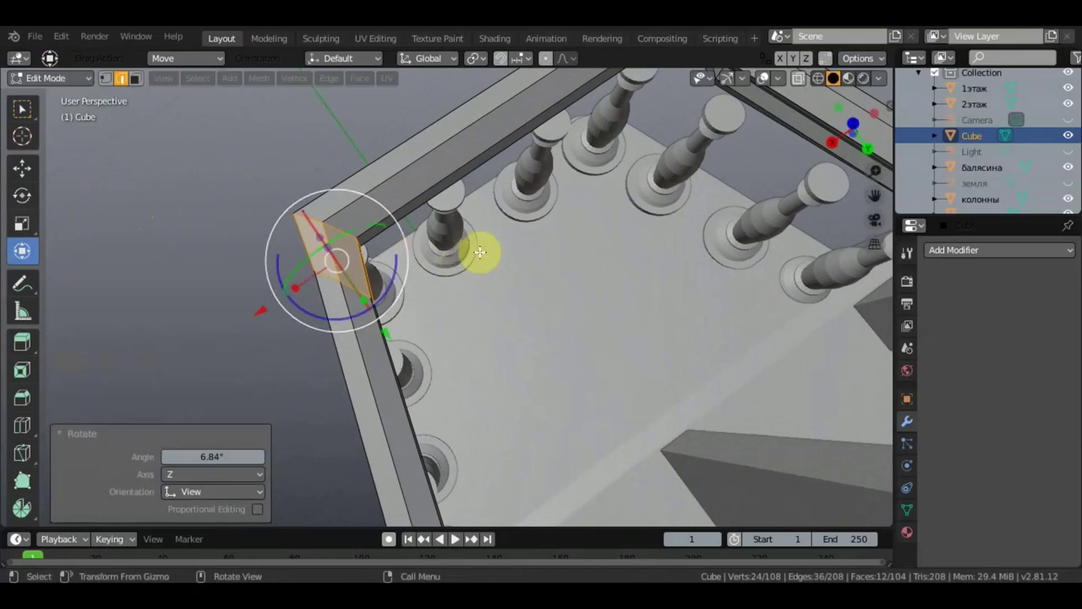
pyautogui.moveTo(479, 251); pyautogui.dragTo(454, 254, button='middle')
pyautogui.moveTo(397, 218); pyautogui.dragTo(401, 223)
pyautogui.moveTo(482, 177); pyautogui.dragTo(660, 262, button='middle')
pyautogui.moveTo(501, 284); pyautogui.dragTo(464, 290, button='middle')
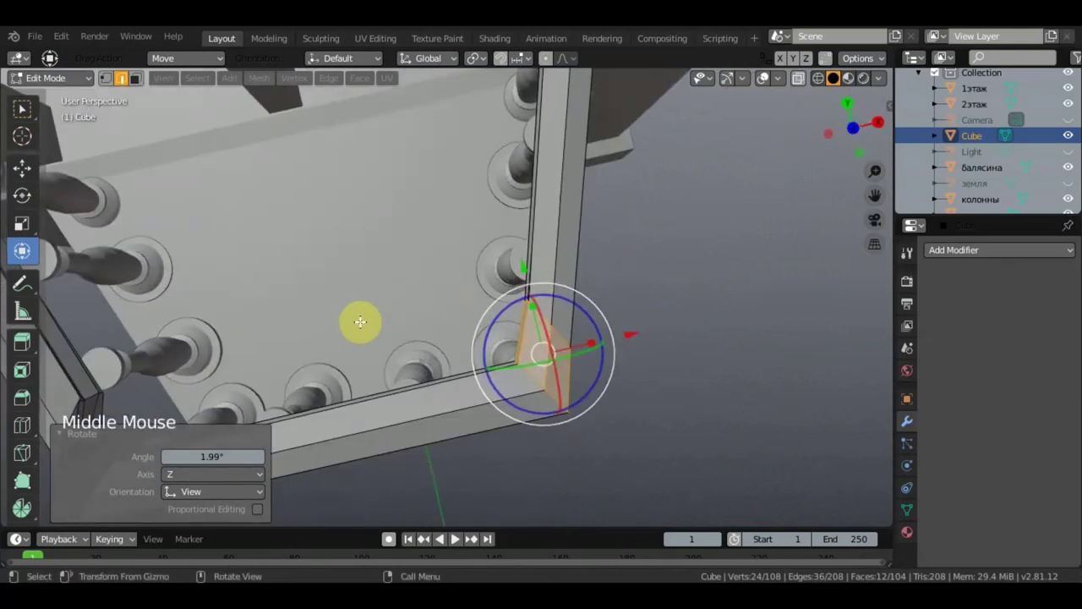
pyautogui.keyDown('shift'); pyautogui.moveTo(354, 316); pyautogui.dragTo(439, 228, button='middle'); pyautogui.keyUp('shift')
pyautogui.scroll(1, 449, 232)
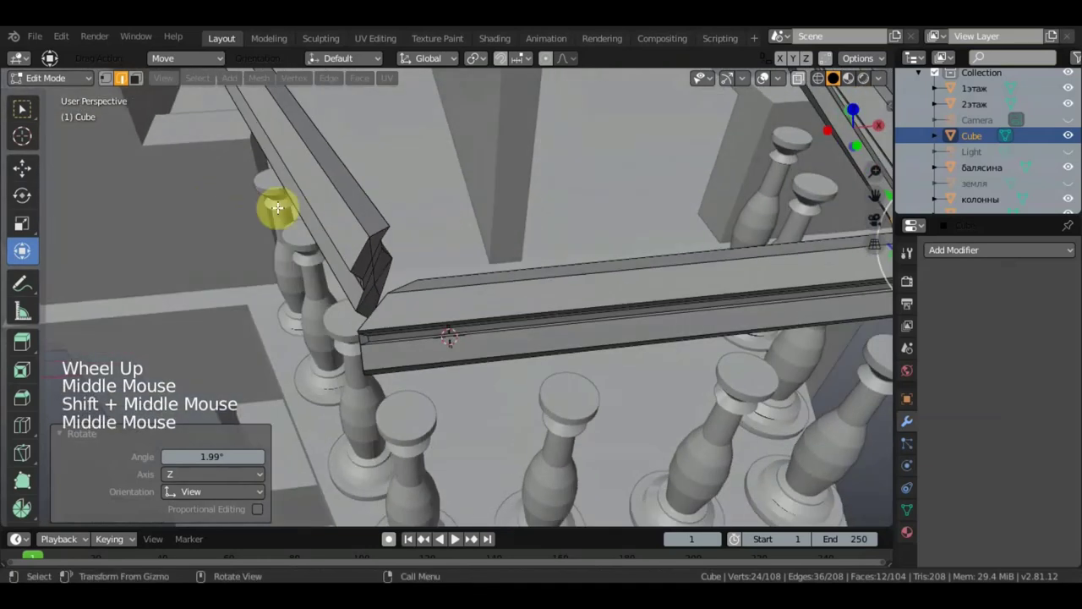
pyautogui.click(20, 168)
pyautogui.moveTo(211, 227); pyautogui.dragTo(301, 285, button='middle')
pyautogui.click(324, 254)
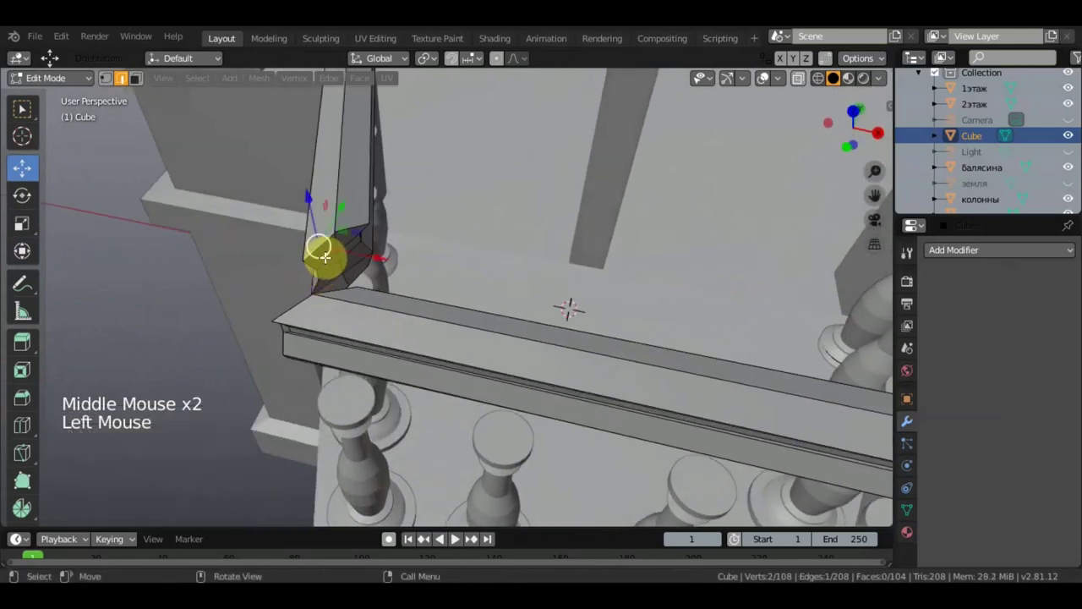
pyautogui.click(22, 108)
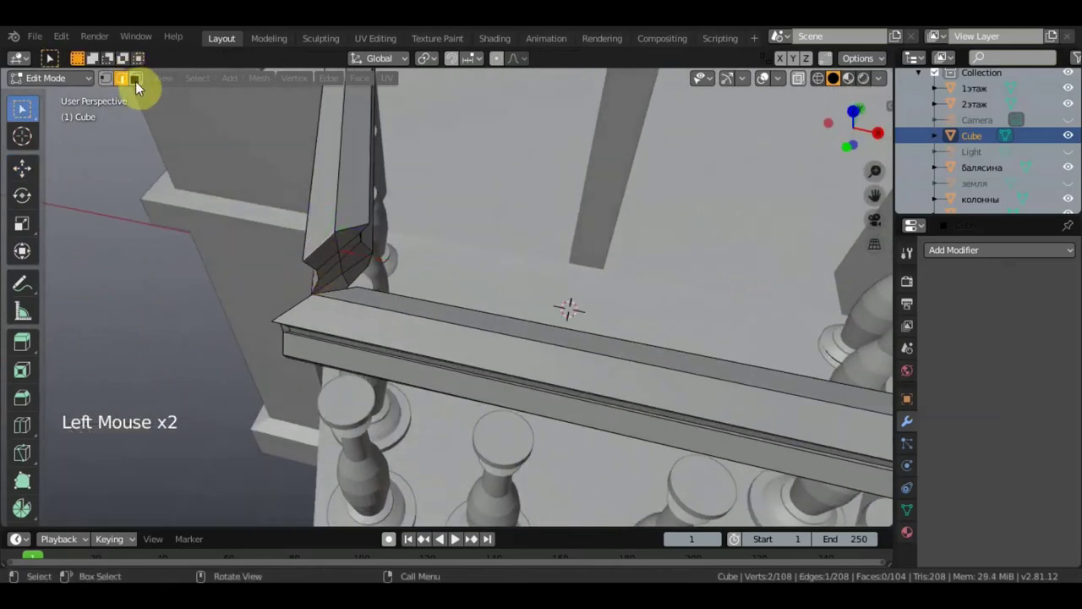
# - Select all sixteen end-cap faces of the side and front bars at the second front corner and delete them
pyautogui.click(136, 80)
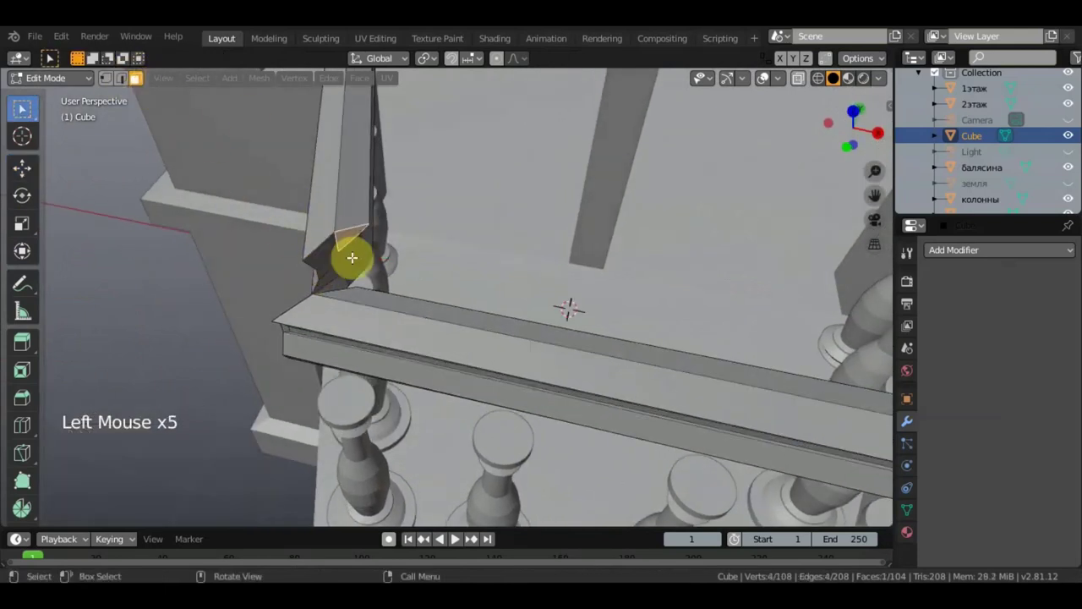
pyautogui.keyDown('shift'); pyautogui.click(328, 263); pyautogui.keyUp('shift')
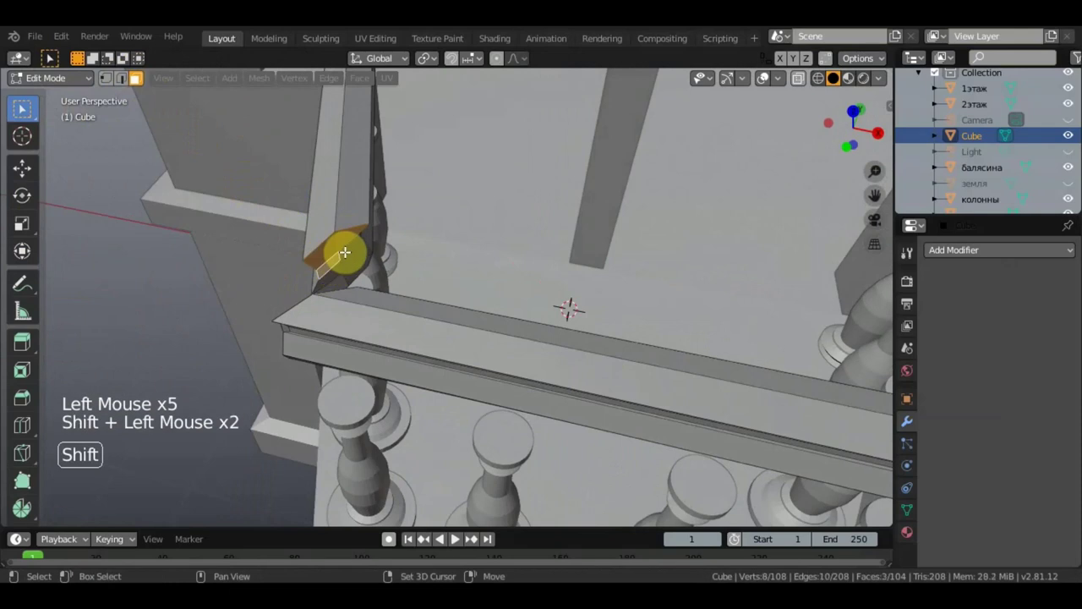
pyautogui.moveTo(333, 274); pyautogui.dragTo(111, 236, button='middle')
pyautogui.keyDown('shift'); pyautogui.click(357, 213); pyautogui.keyUp('shift')
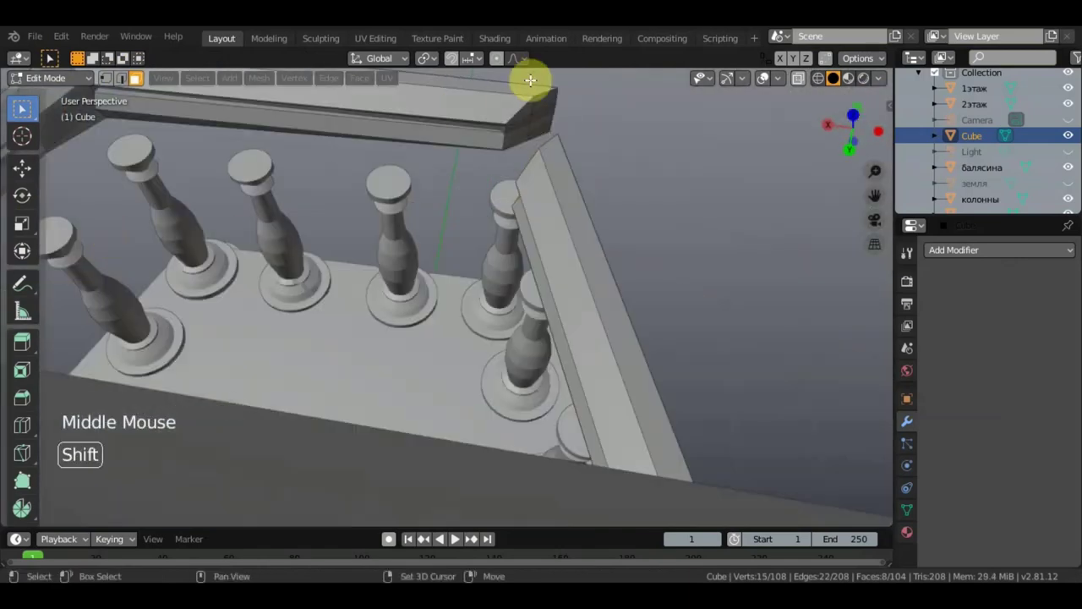
pyautogui.keyDown('shift'); pyautogui.click(543, 106); pyautogui.keyUp('shift')
pyautogui.moveTo(543, 105); pyautogui.dragTo(536, 145, button='middle')
pyautogui.keyDown('shift'); pyautogui.click(625, 215); pyautogui.keyUp('shift')
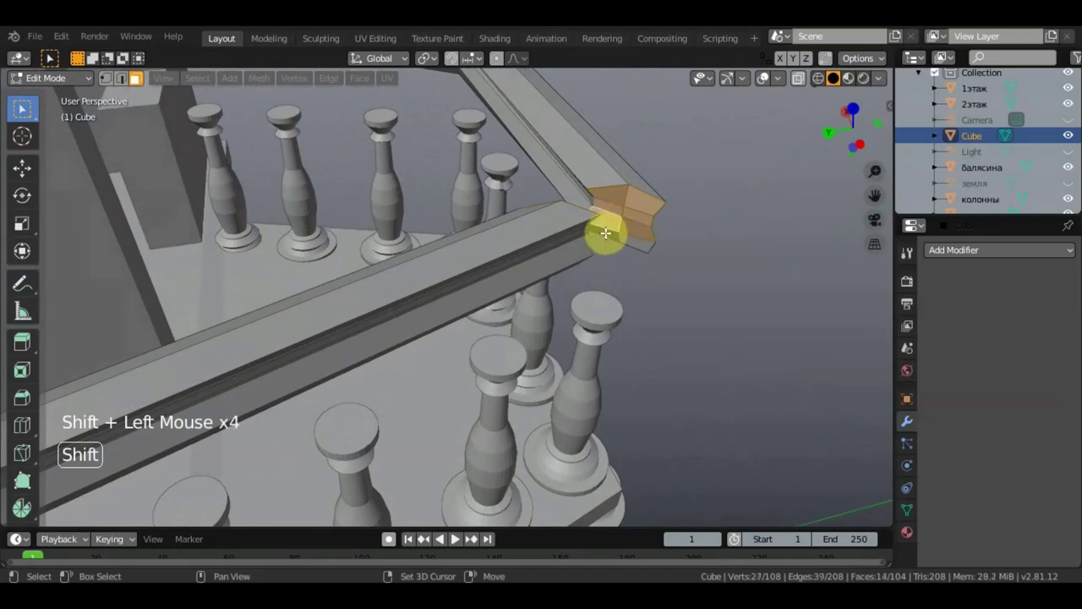
pyautogui.keyDown('shift'); pyautogui.click(637, 244); pyautogui.keyUp('shift')
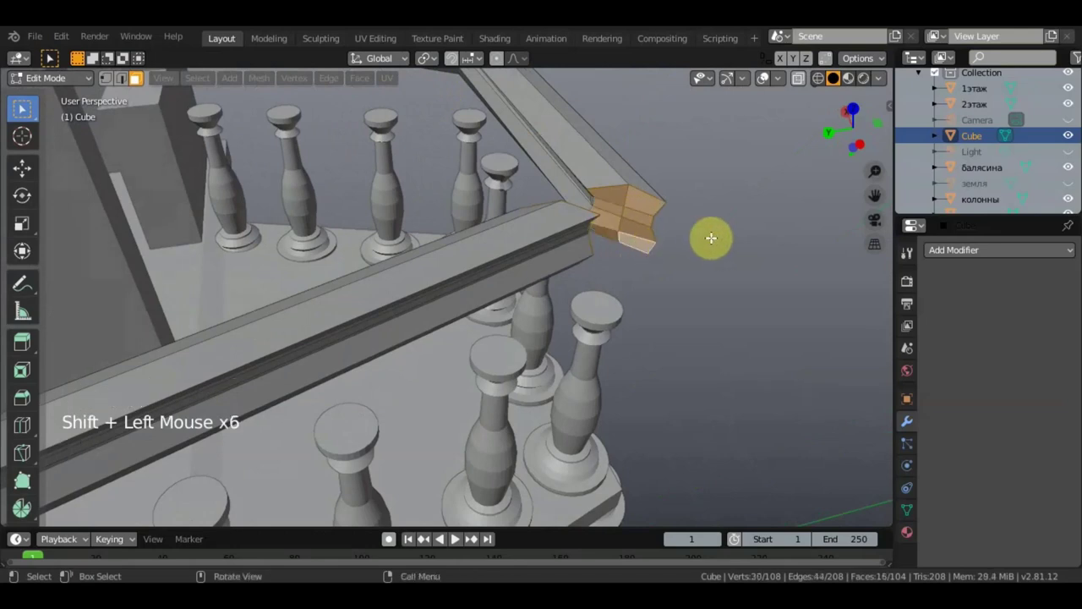
pyautogui.press('Delete')
pyautogui.click(711, 238)
# - Switch to edge selection and select the open end loops of both bars at the second corner
pyautogui.moveTo(711, 237); pyautogui.dragTo(515, 292, button='middle')
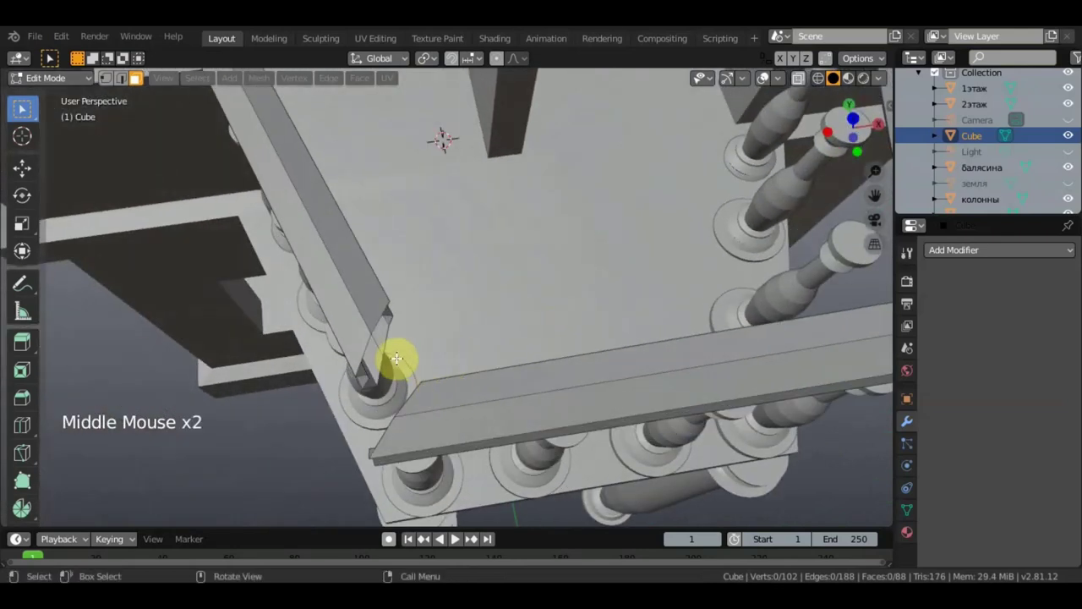
pyautogui.moveTo(396, 358); pyautogui.dragTo(280, 222, button='middle')
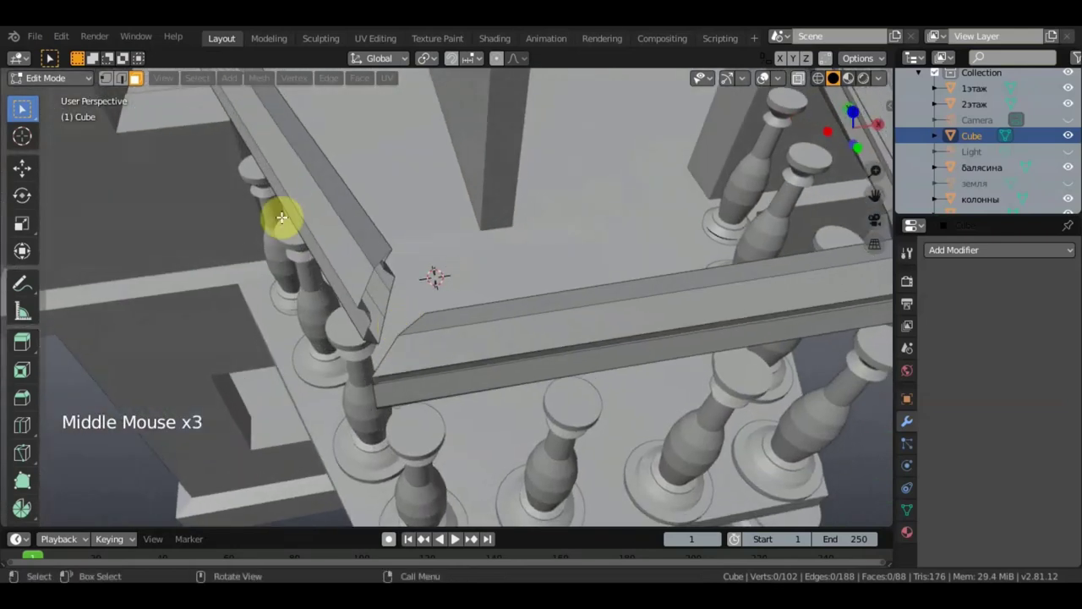
pyautogui.click(122, 77)
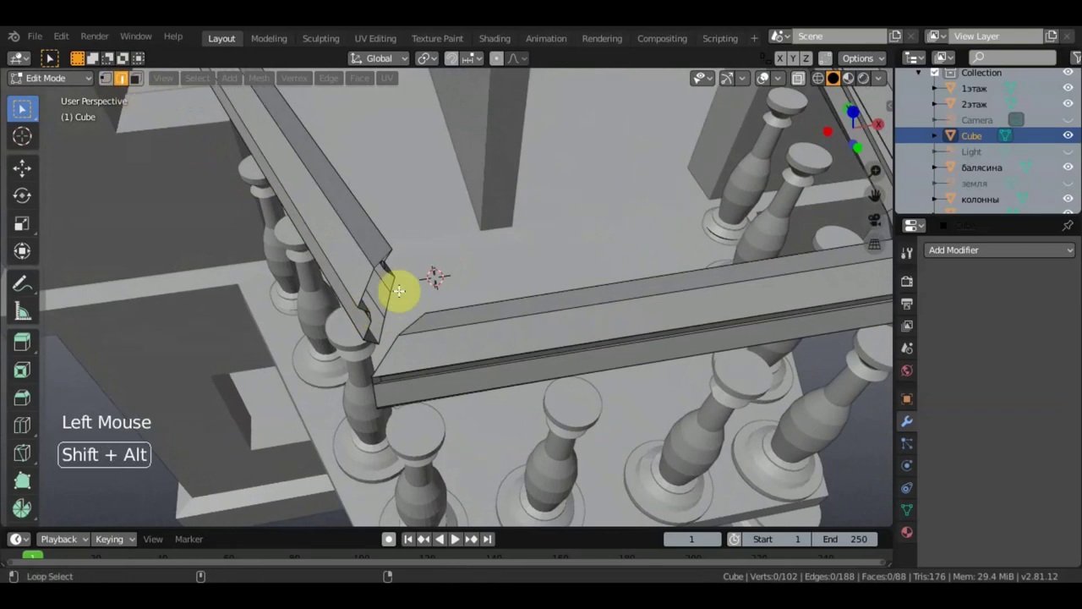
pyautogui.keyDown('alt'); pyautogui.keyDown('shift'); pyautogui.click(367, 282); pyautogui.keyUp('shift'); pyautogui.keyUp('alt')
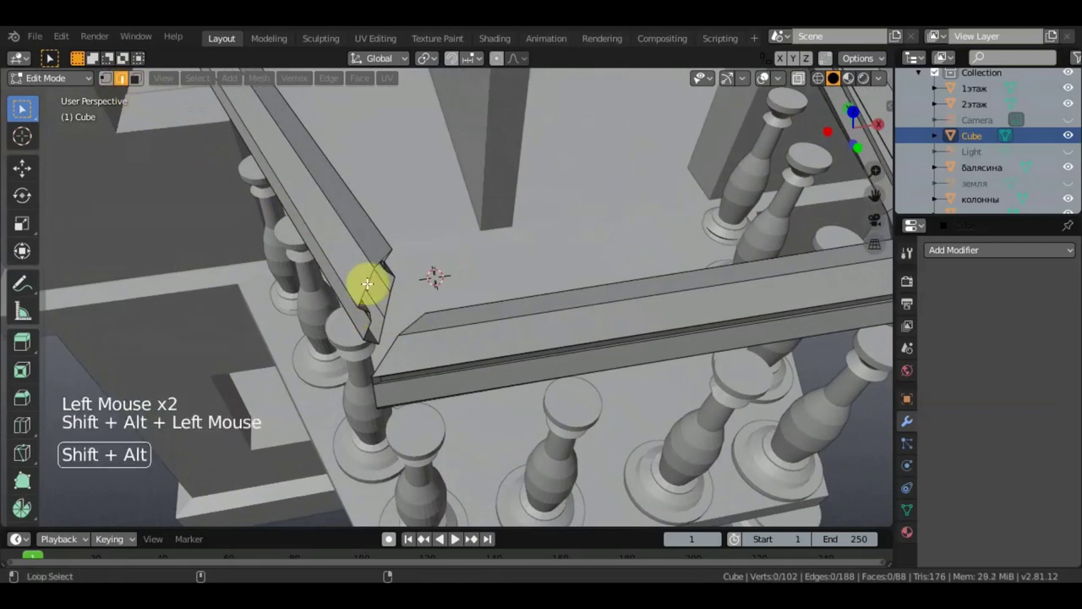
pyautogui.scroll(-1, 367, 285)
pyautogui.moveTo(367, 284); pyautogui.dragTo(580, 346, button='middle')
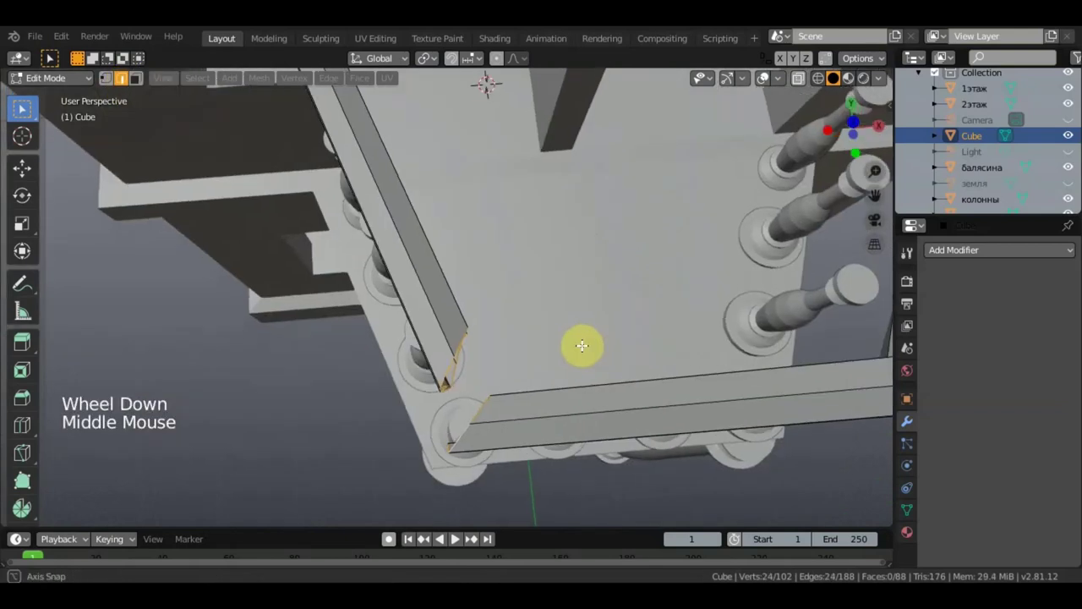
# - Select only the front bar's open end loop at this corner and move it 0.0474 m in X
pyautogui.click(468, 422)
pyautogui.moveTo(483, 415); pyautogui.dragTo(551, 379, button='middle')
pyautogui.scroll(2, 565, 355)
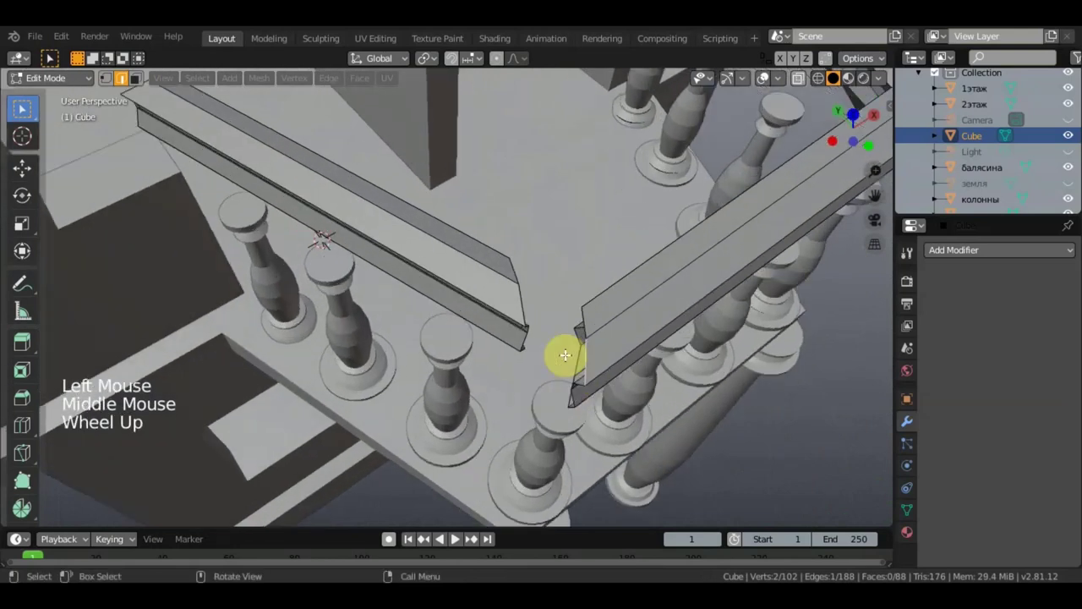
pyautogui.scroll(1, 564, 355)
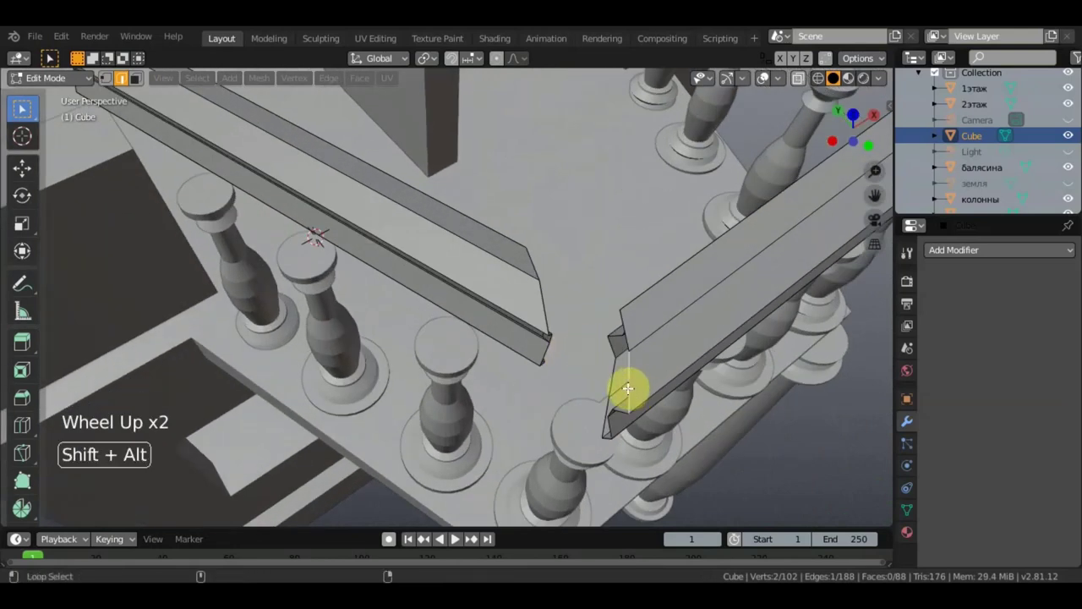
pyautogui.keyDown('alt'); pyautogui.keyDown('shift'); pyautogui.click(628, 388); pyautogui.keyUp('shift'); pyautogui.keyUp('alt')
pyautogui.moveTo(628, 388); pyautogui.dragTo(537, 389, button='middle')
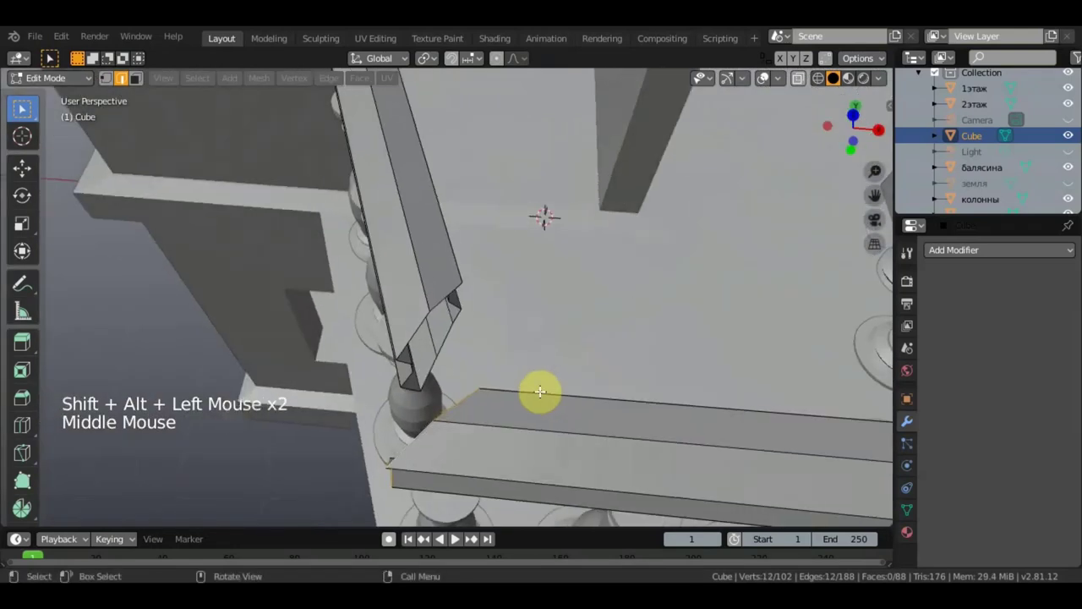
pyautogui.scroll(-2, 536, 389)
pyautogui.click(23, 169)
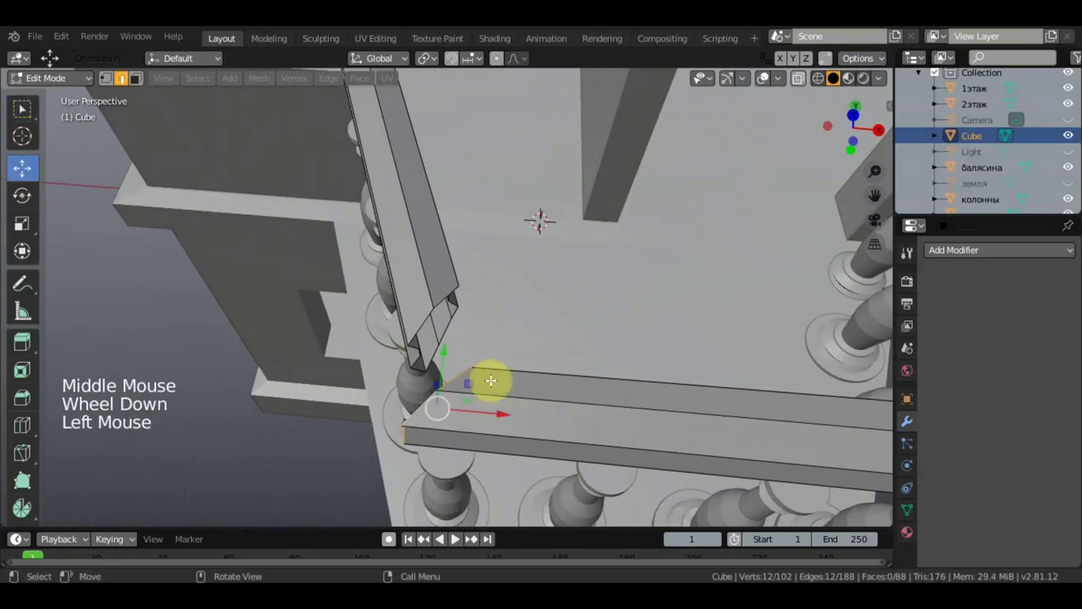
pyautogui.moveTo(498, 414); pyautogui.dragTo(513, 413)
pyautogui.moveTo(513, 413); pyautogui.dragTo(580, 404, button='middle')
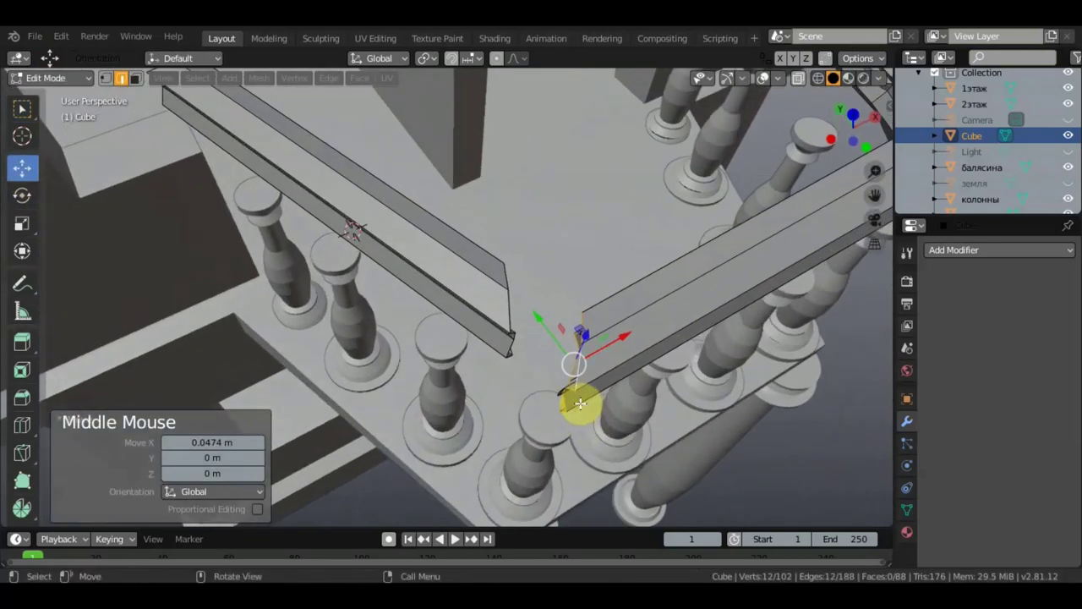
pyautogui.moveTo(496, 346); pyautogui.dragTo(466, 265, button='middle')
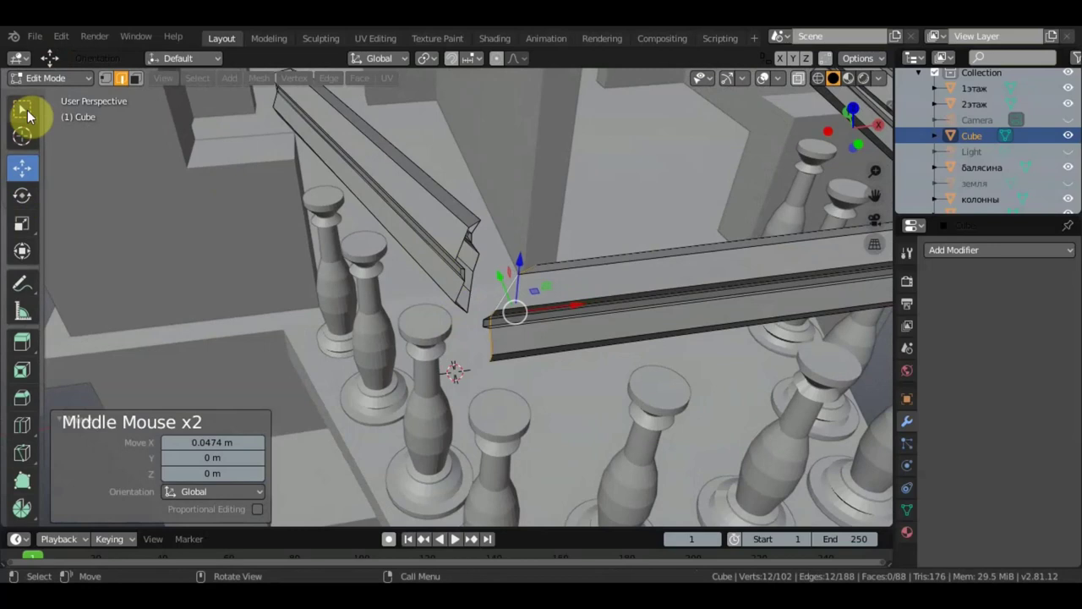
pyautogui.click(26, 113)
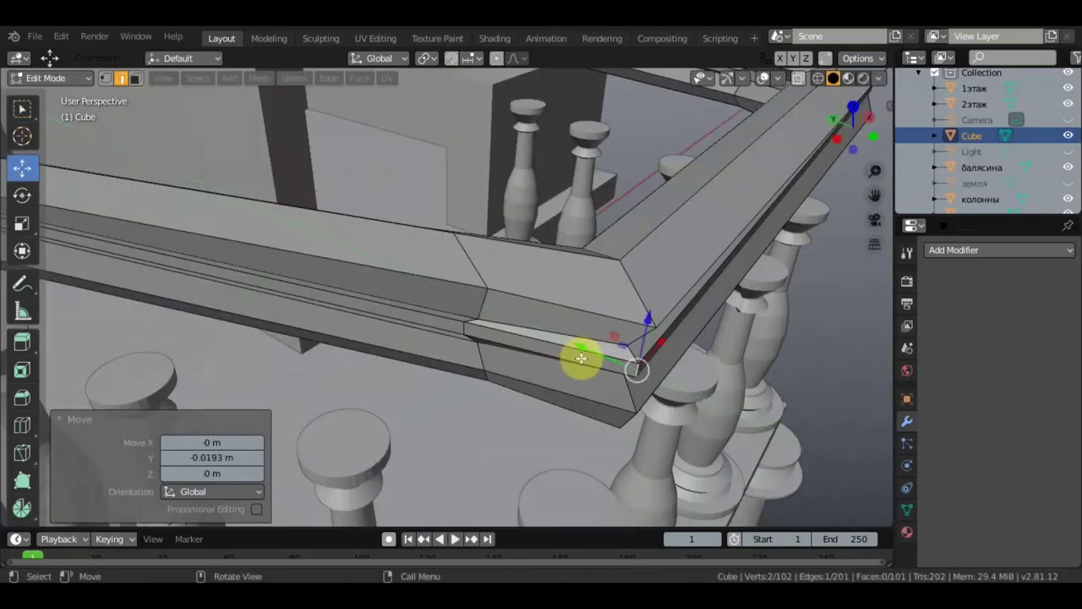
# - Shift the selected outer groove edge of the bridged second corner slightly in X and by -0.0166 m in Y
pyautogui.moveTo(580, 358); pyautogui.dragTo(550, 452, button='middle')
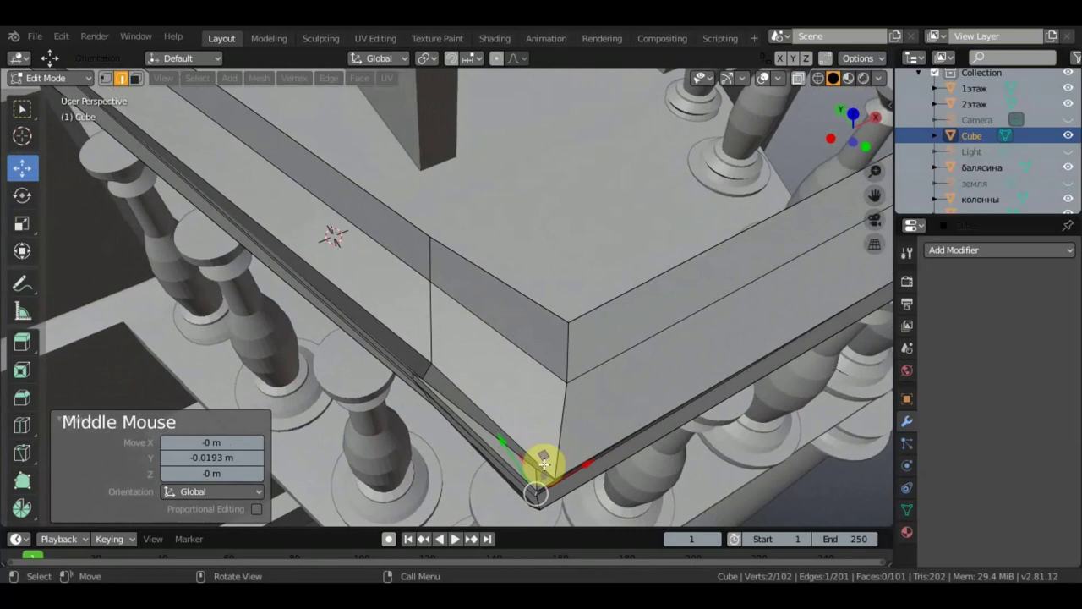
pyautogui.moveTo(584, 462); pyautogui.dragTo(585, 461)
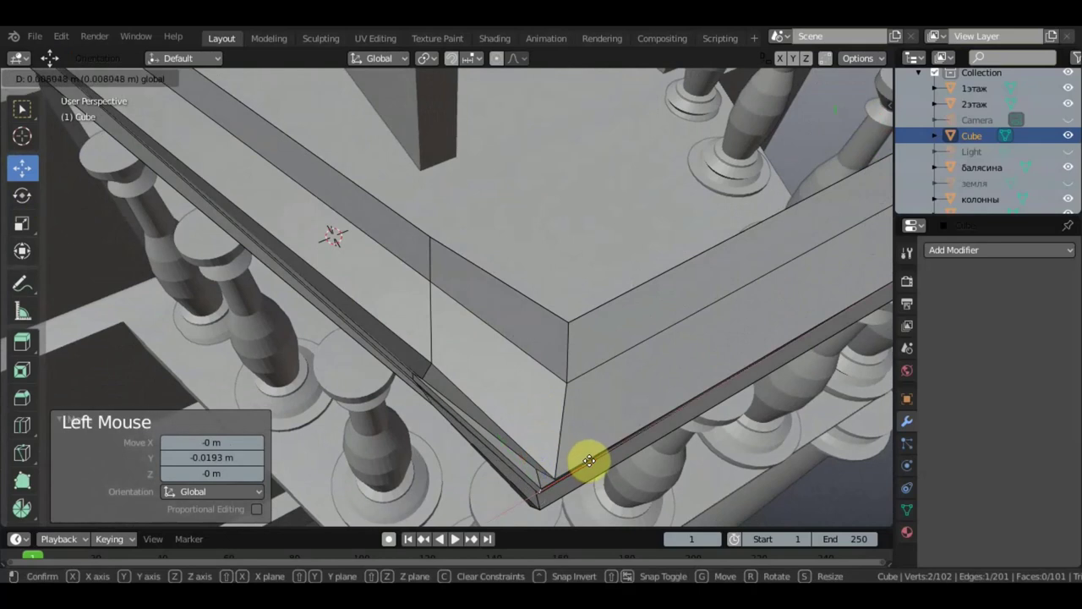
pyautogui.moveTo(593, 459); pyautogui.dragTo(570, 465)
pyautogui.moveTo(507, 435); pyautogui.dragTo(517, 442)
pyautogui.moveTo(517, 442); pyautogui.dragTo(333, 295, button='middle')
# - Select the short vertical groove edge at the first front corner's side-bar joint and move it 0.0134 m in X
pyautogui.scroll(-4, 378, 280)
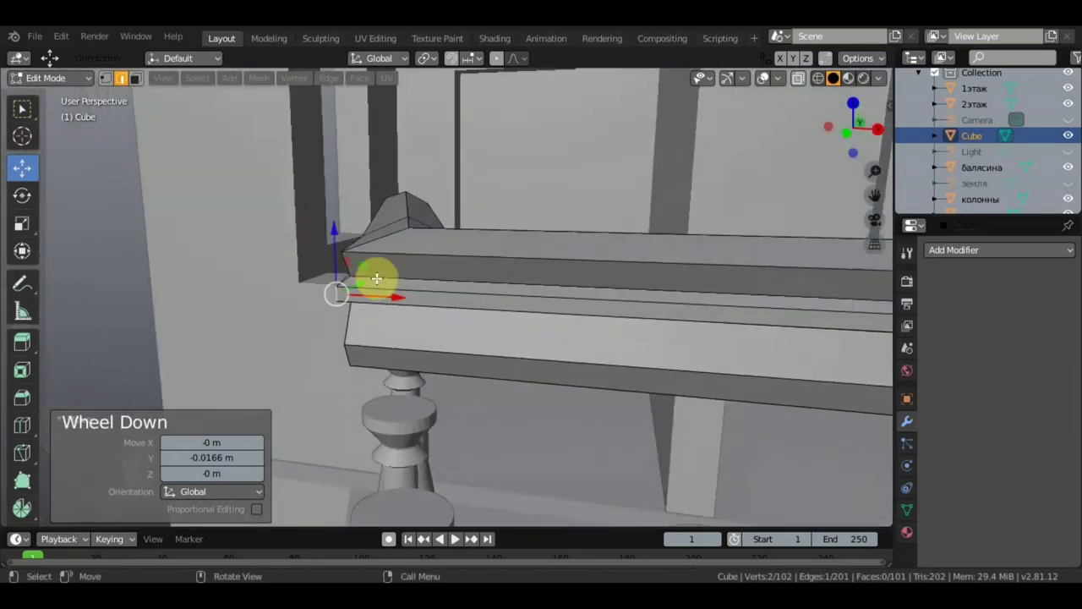
pyautogui.scroll(-2, 458, 274)
pyautogui.keyDown('shift'); pyautogui.moveTo(564, 351); pyautogui.dragTo(241, 362, button='middle'); pyautogui.keyUp('shift')
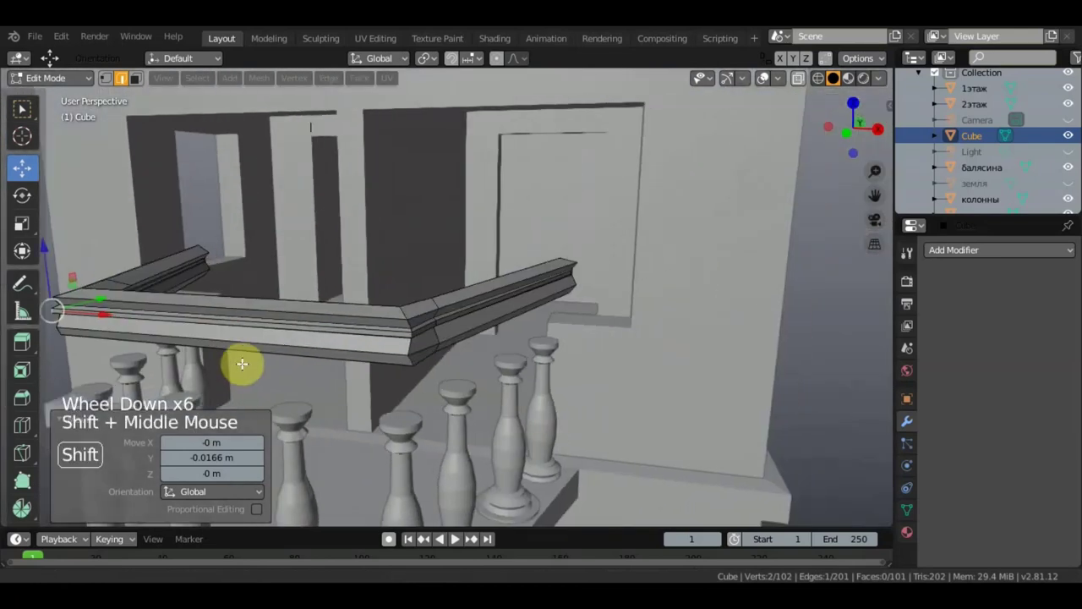
pyautogui.scroll(4, 415, 326)
pyautogui.moveTo(416, 329); pyautogui.dragTo(534, 394, button='middle')
pyautogui.click(425, 372)
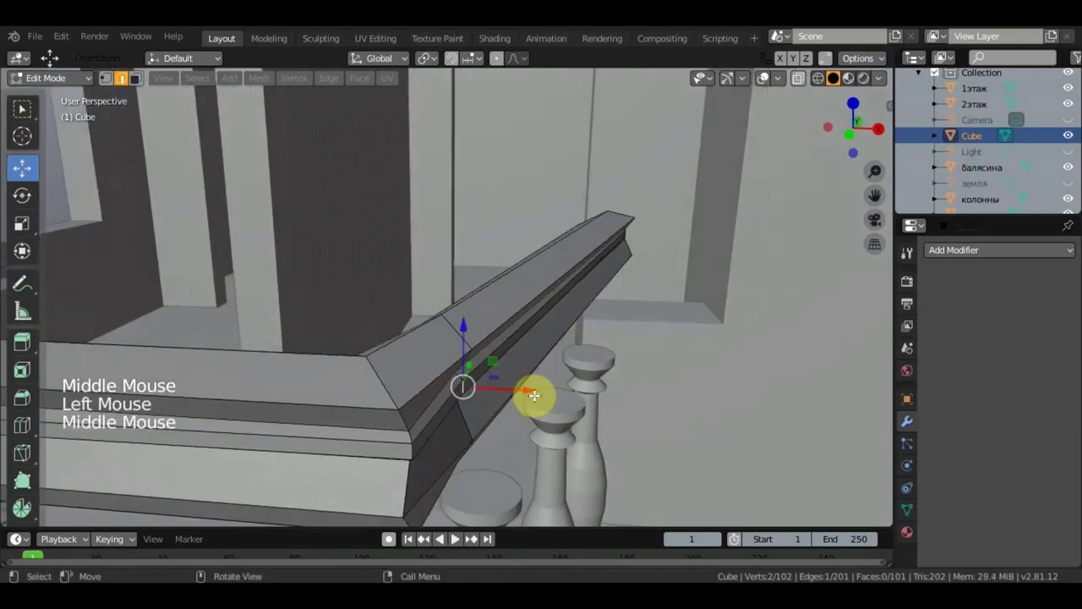
pyautogui.moveTo(534, 387); pyautogui.dragTo(542, 386)
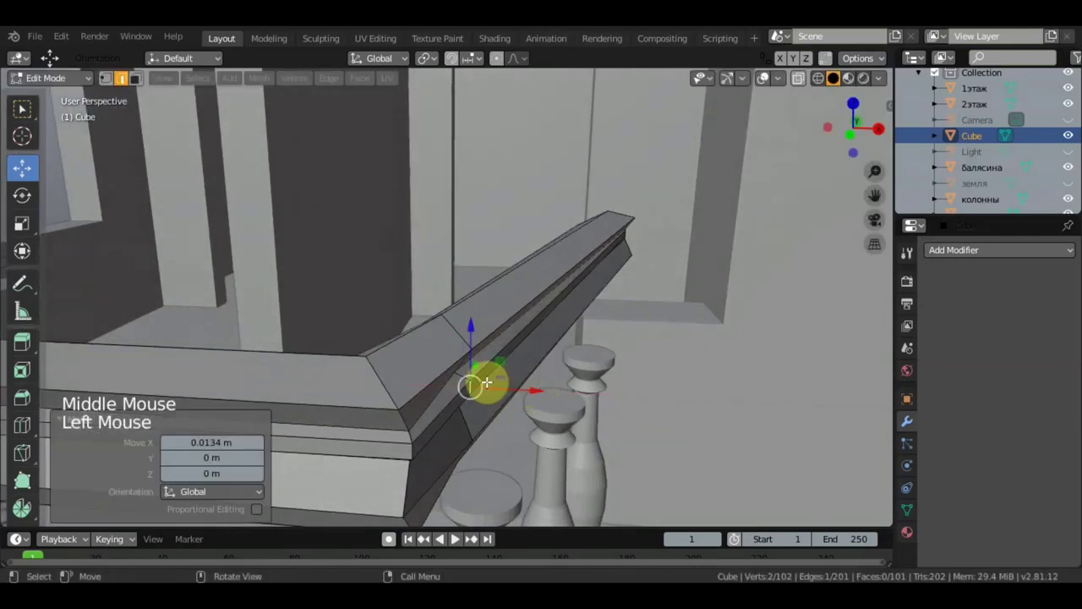
# - Switch to vertex selection and move the upper groove vertex of the first corner's side-bar joint 0.0185 m in X
pyautogui.click(21, 109)
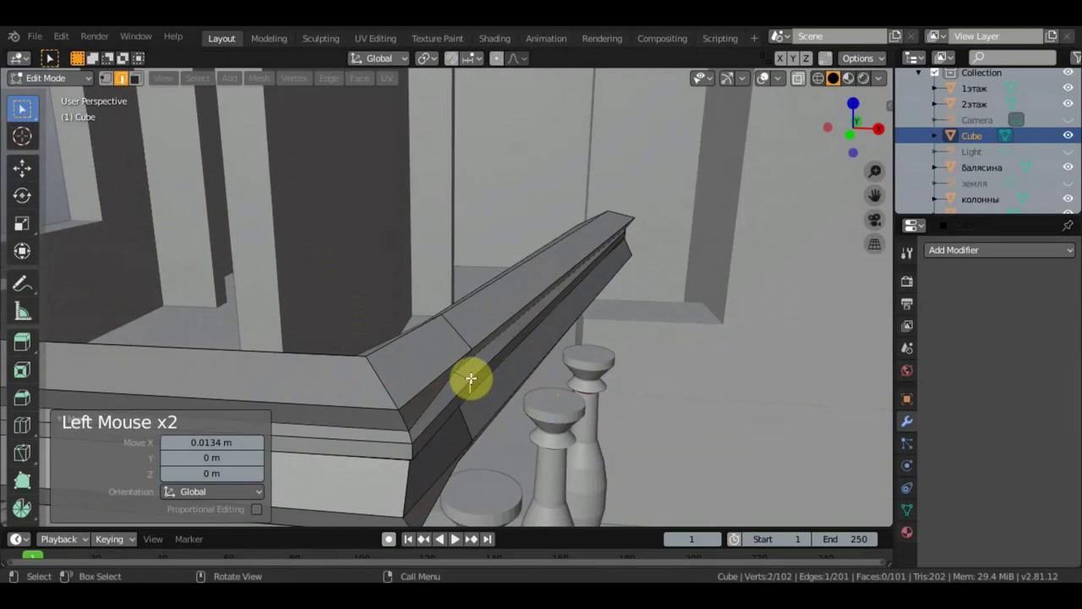
pyautogui.moveTo(471, 379); pyautogui.dragTo(433, 343, button='middle')
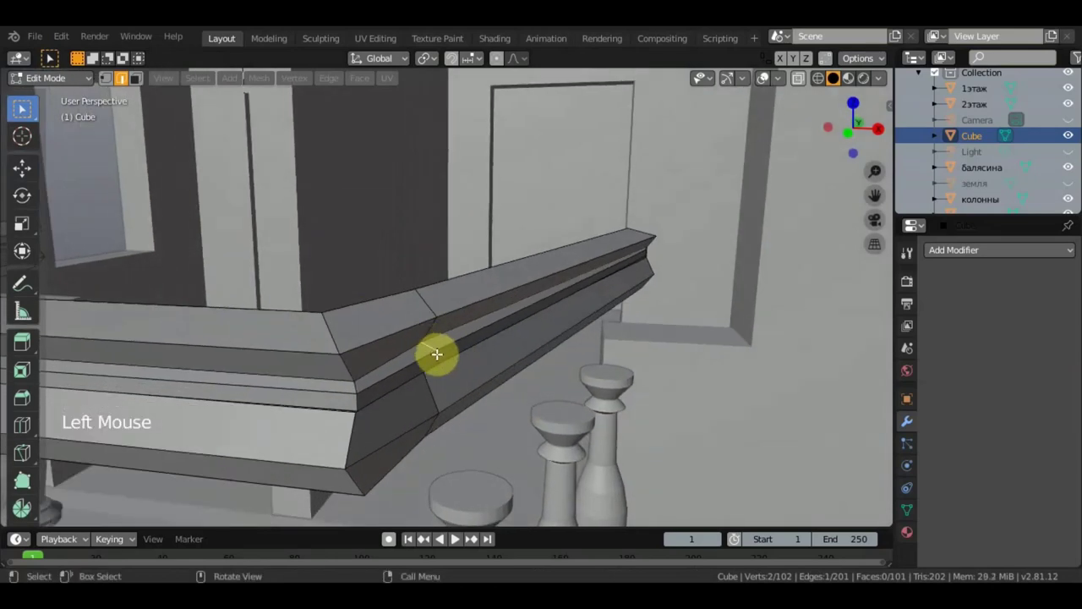
pyautogui.moveTo(448, 361); pyautogui.dragTo(404, 331, button='middle')
pyautogui.scroll(2, 430, 363)
pyautogui.click(104, 78)
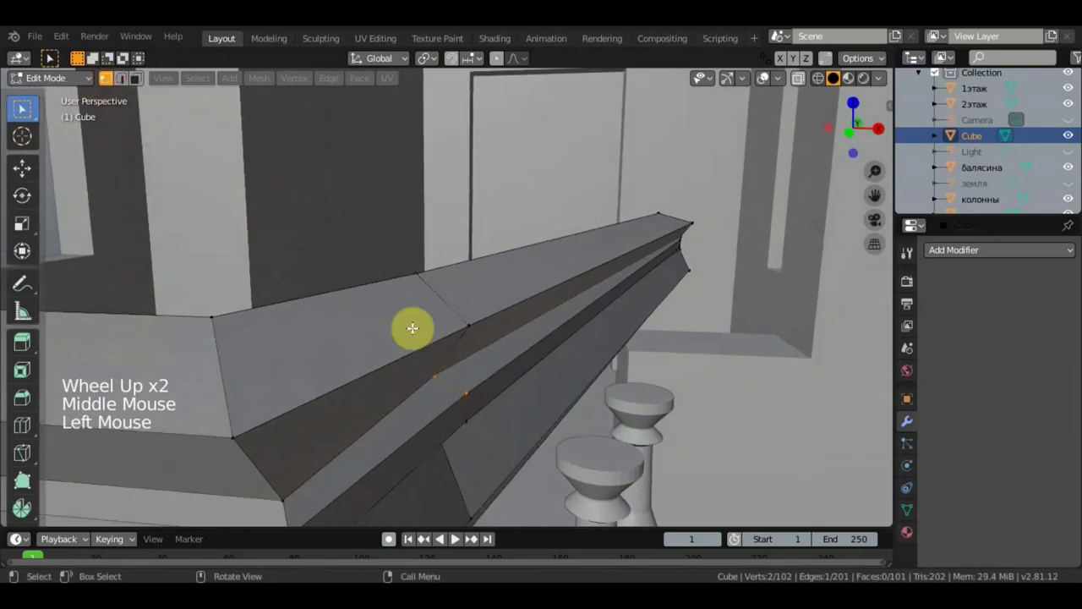
pyautogui.click(23, 176)
pyautogui.moveTo(504, 378); pyautogui.dragTo(524, 385)
# - Move the lower groove vertex at the first corner's side-bar joint -0.0193 m in Z and the matching corner vertex -0.0135 m in Z
pyautogui.scroll(-3, 515, 415)
pyautogui.moveTo(514, 416); pyautogui.dragTo(459, 379, button='middle')
pyautogui.scroll(1, 512, 415)
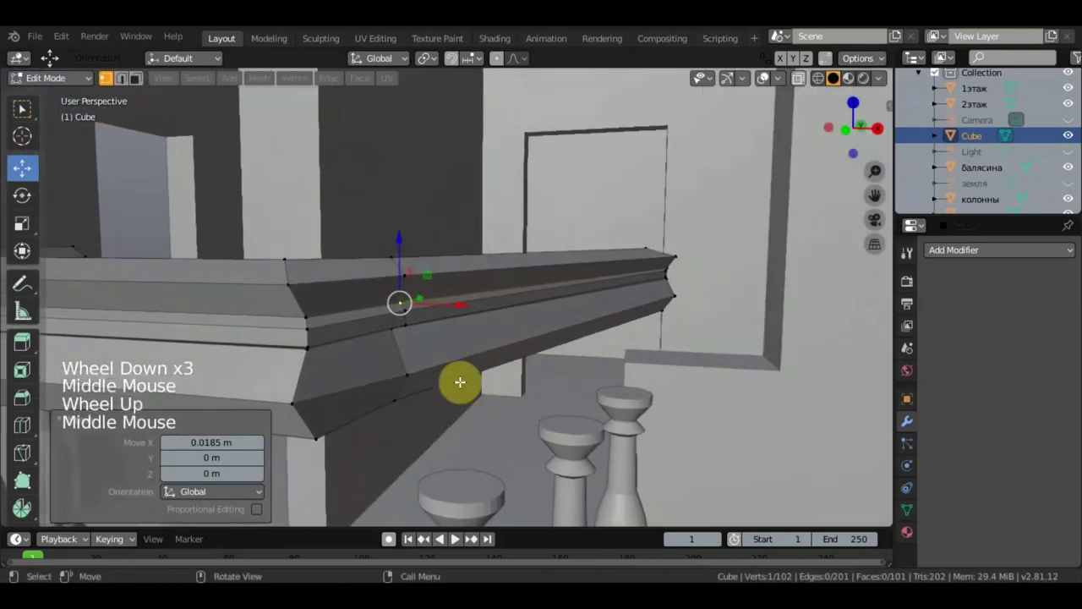
pyautogui.click(394, 329)
pyautogui.moveTo(394, 265); pyautogui.dragTo(392, 269)
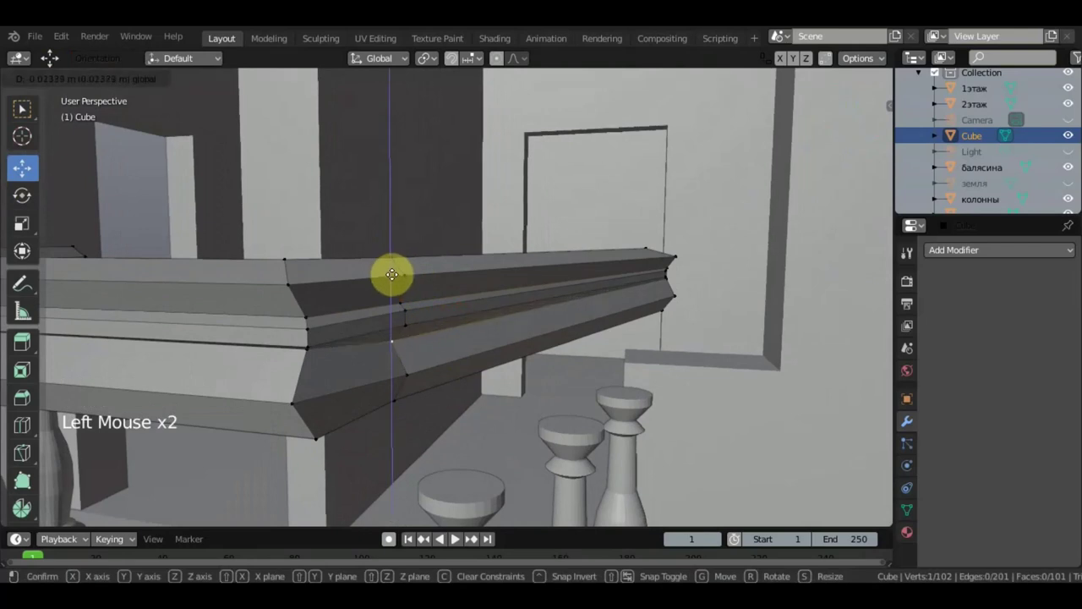
pyautogui.moveTo(391, 272); pyautogui.dragTo(391, 272)
pyautogui.scroll(1, 330, 348)
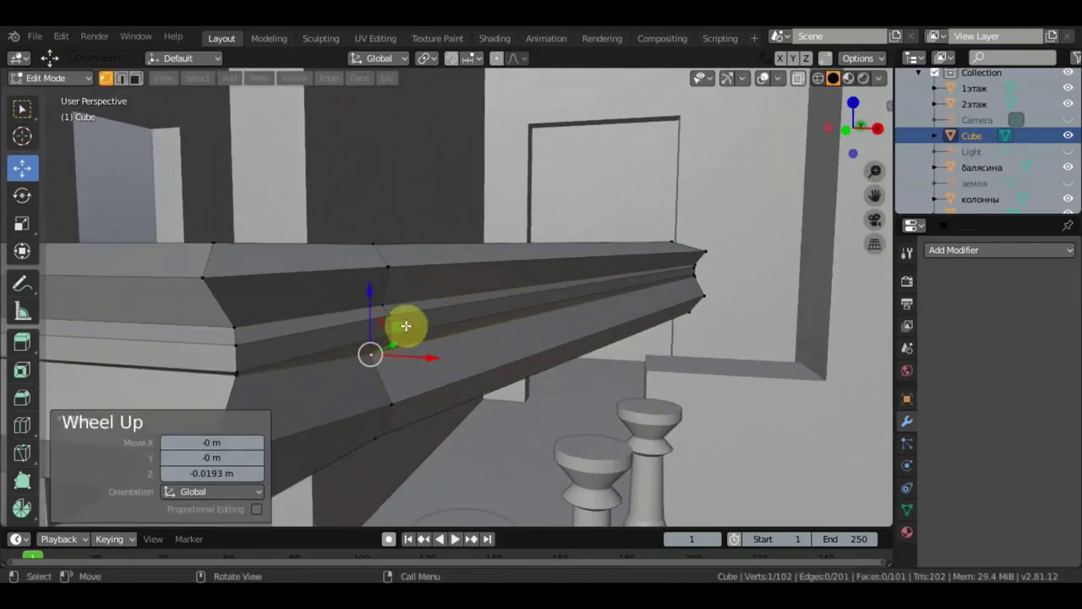
pyautogui.click(236, 376)
pyautogui.moveTo(236, 326); pyautogui.dragTo(232, 324)
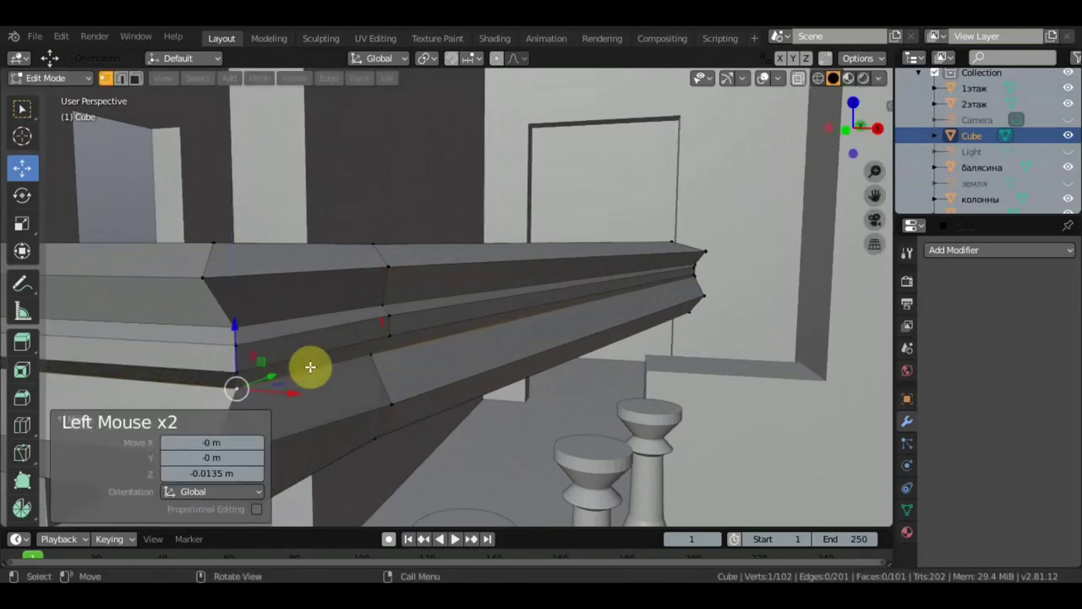
# - Select the two vertices of the short outer groove edge at the second front corner's side-bar joint
pyautogui.scroll(-3, 368, 389)
pyautogui.moveTo(401, 399); pyautogui.dragTo(558, 393, button='middle')
pyautogui.scroll(1, 428, 403)
pyautogui.scroll(2, 427, 401)
pyautogui.scroll(-1, 436, 410)
pyautogui.scroll(-3, 415, 415)
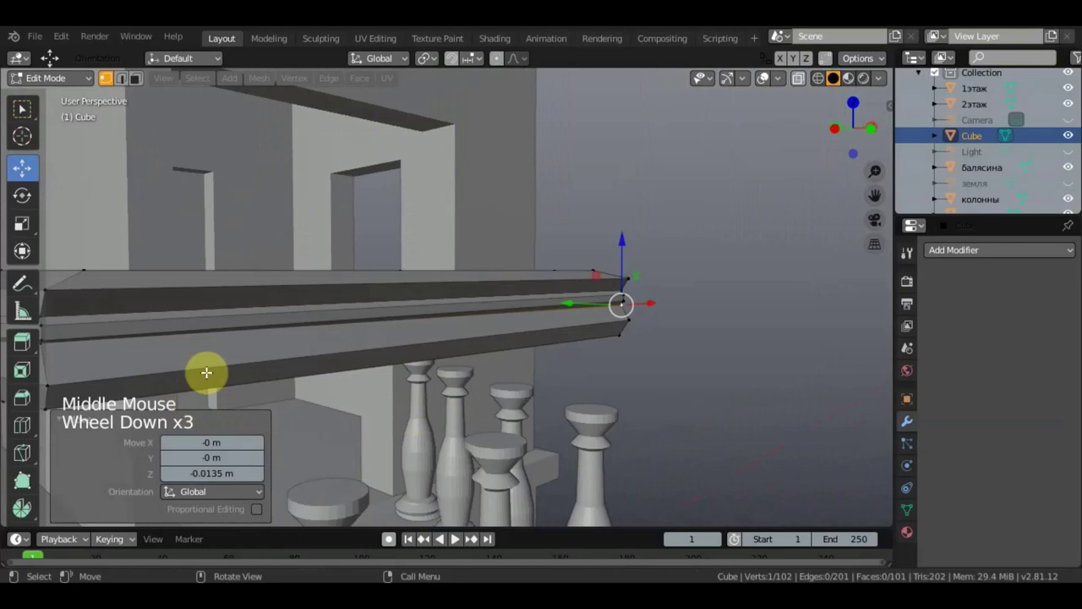
pyautogui.moveTo(206, 367)
pyautogui.keyDown('shift'); pyautogui.mouseDown(button='middle')
pyautogui.moveTo(459, 359)
pyautogui.moveTo(200, 375)
pyautogui.mouseUp(button='middle'); pyautogui.keyUp('shift')
pyautogui.scroll(1, 420, 363)
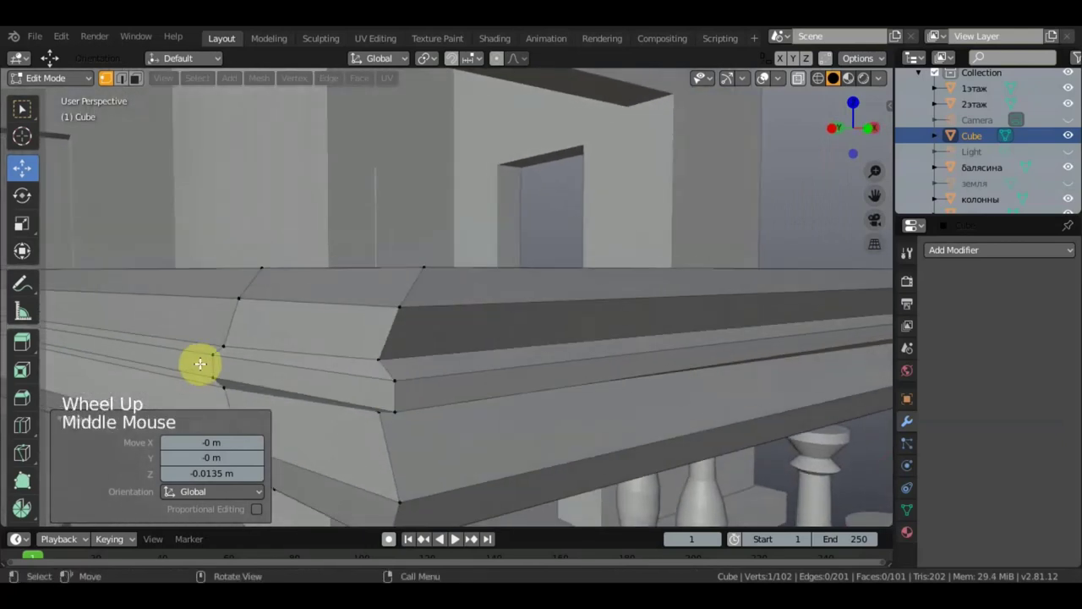
pyautogui.click(213, 369)
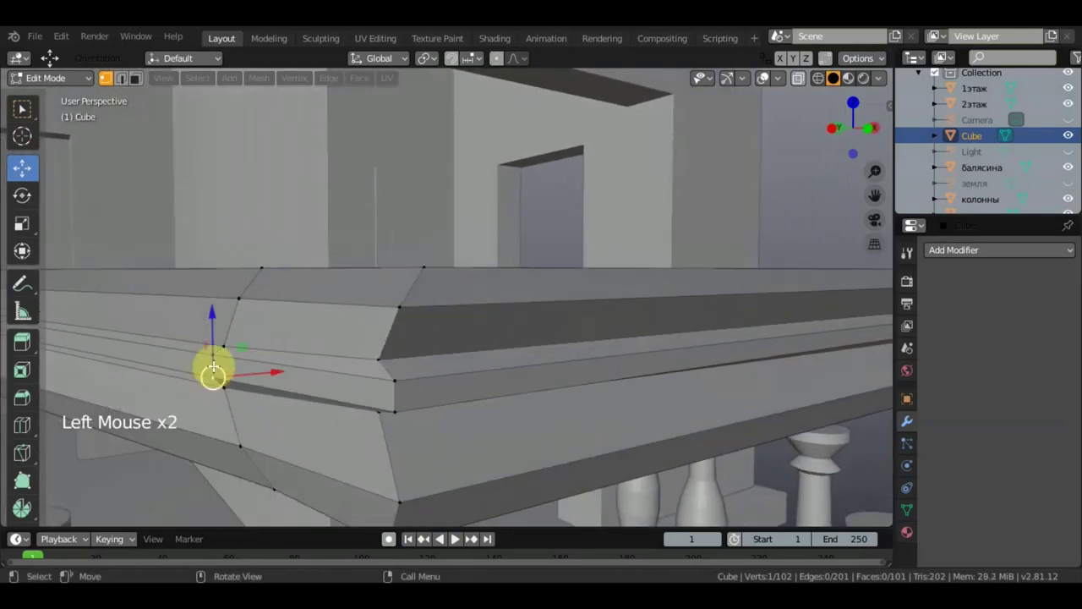
pyautogui.keyDown('shift'); pyautogui.click(212, 355); pyautogui.keyUp('shift')
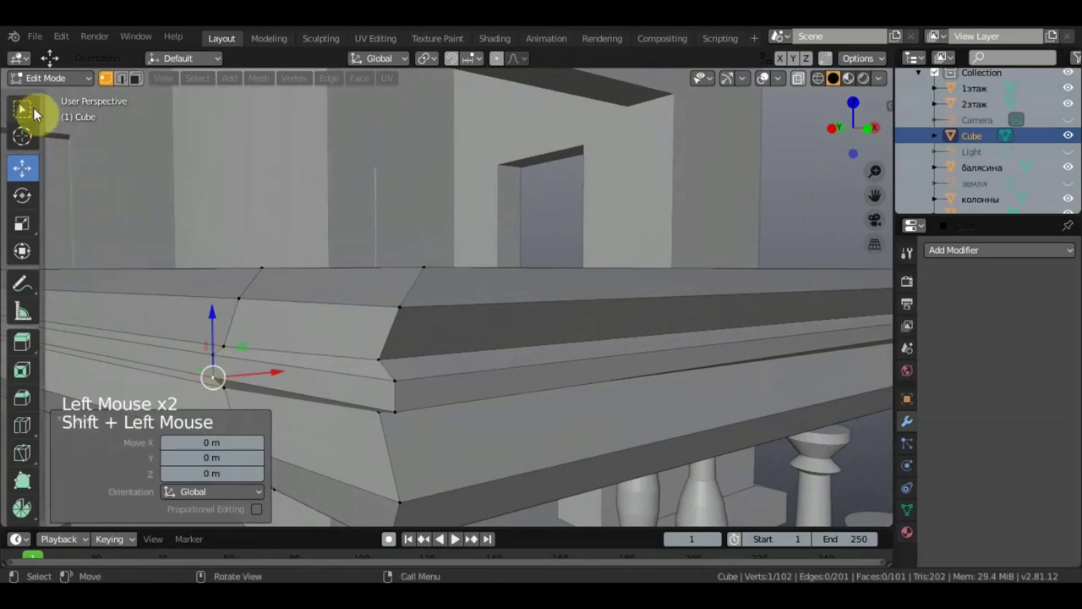
pyautogui.click(22, 108)
pyautogui.keyDown('shift'); pyautogui.click(210, 353); pyautogui.keyUp('shift')
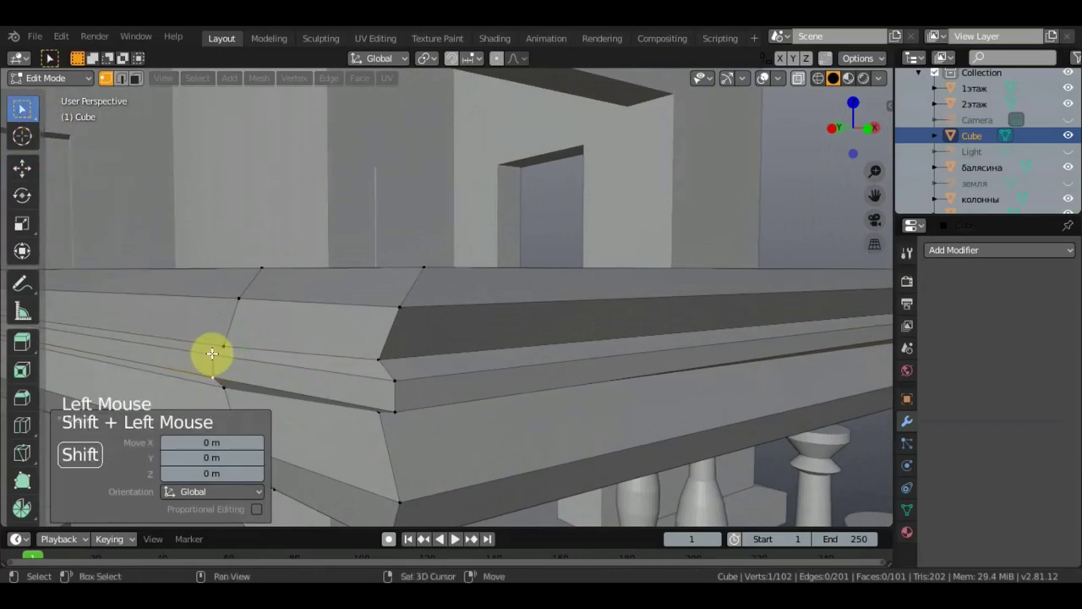
# - Select the upper groove vertex on the second front corner itself and move it about -0.00284 m in X
pyautogui.scroll(-2, 336, 418)
pyautogui.moveTo(335, 417); pyautogui.dragTo(304, 449, button='middle')
pyautogui.click(287, 471)
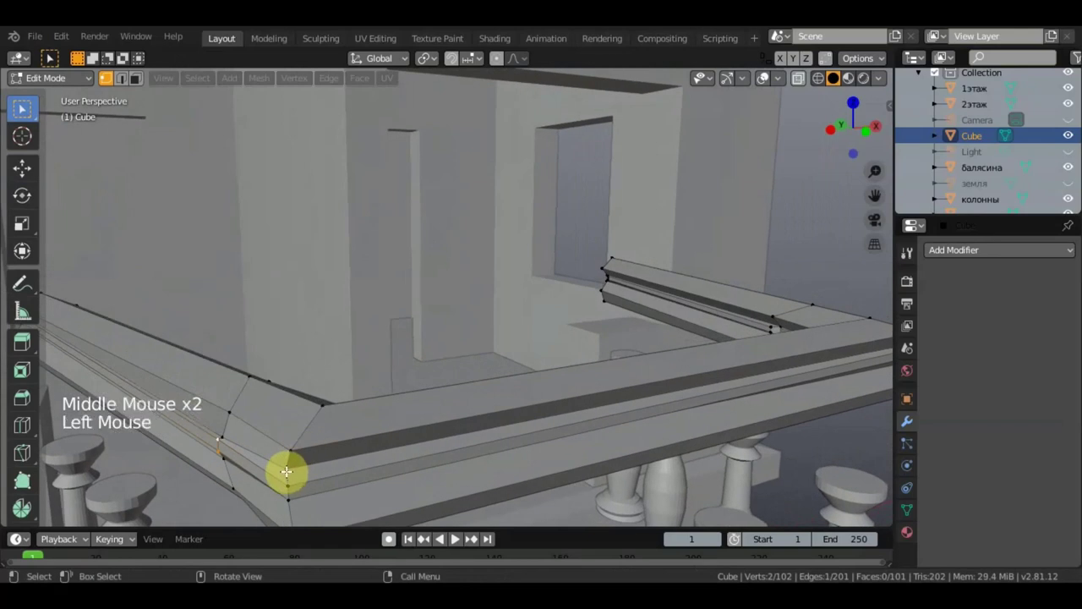
pyautogui.click(22, 168)
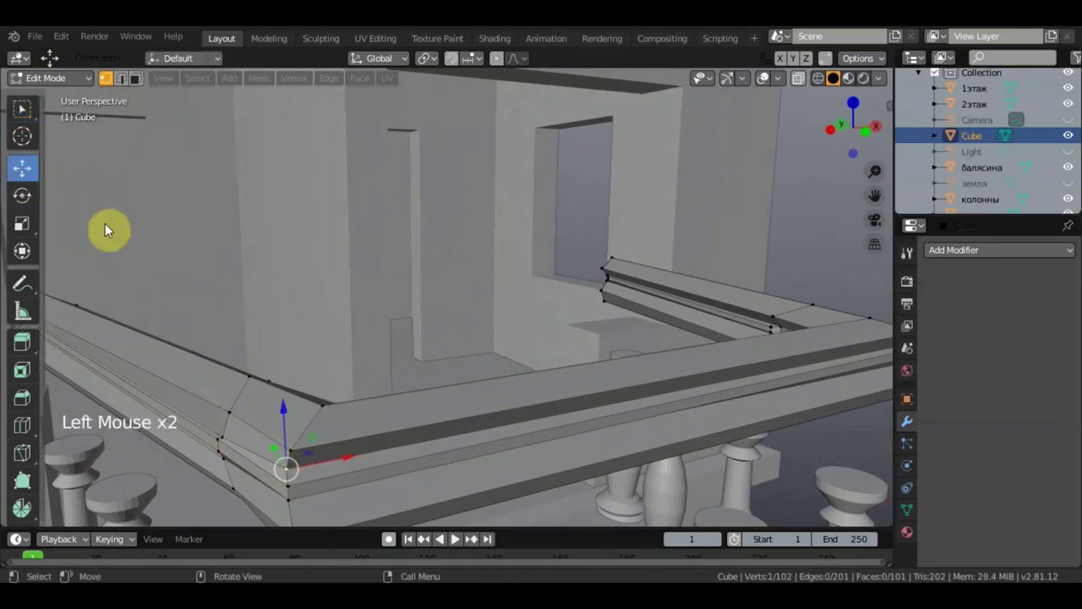
pyautogui.moveTo(349, 457); pyautogui.dragTo(349, 458)
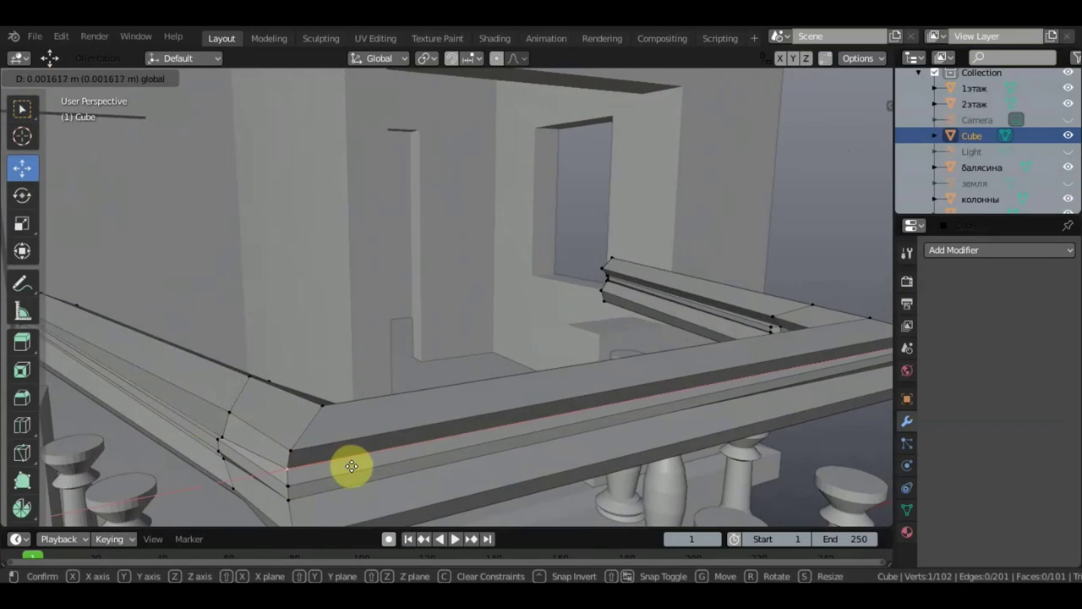
pyautogui.moveTo(344, 468); pyautogui.dragTo(342, 467)
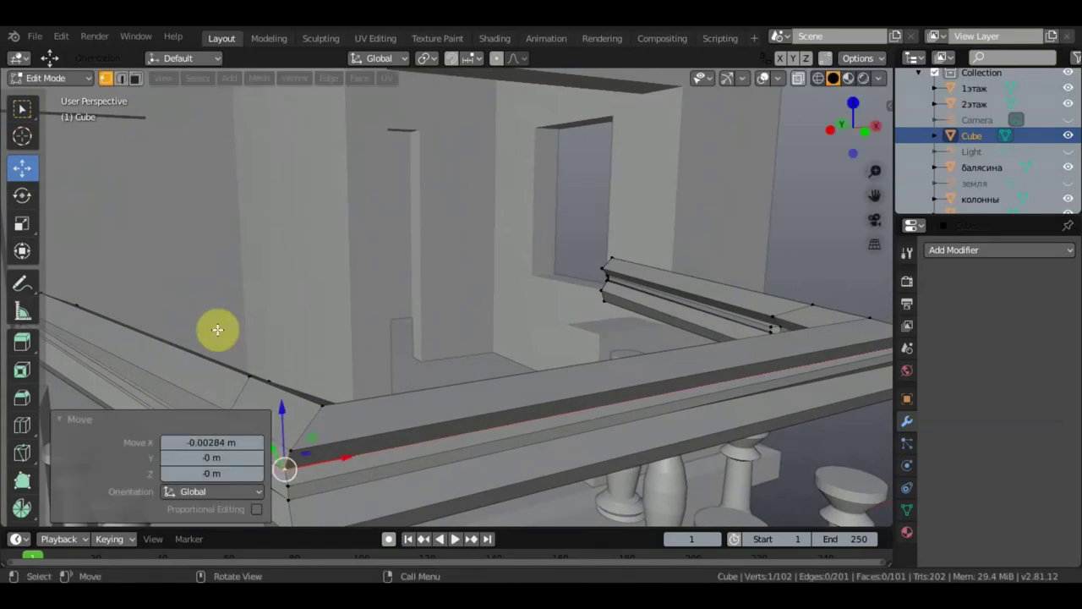
# - At the second corner's side-bar joint, move the upper groove vertex 0.0063 m in X and the vertex above it -0.0116 m in X
pyautogui.click(229, 410)
pyautogui.click(223, 435)
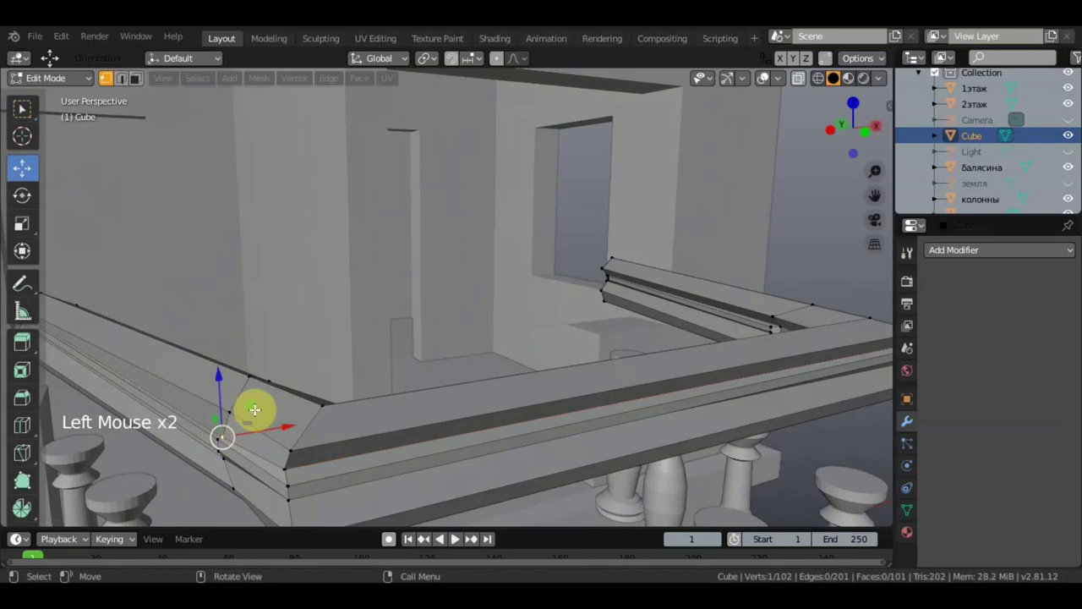
pyautogui.moveTo(251, 411)
pyautogui.mouseDown()
pyautogui.moveTo(282, 420)
pyautogui.moveTo(255, 417)
pyautogui.mouseUp()
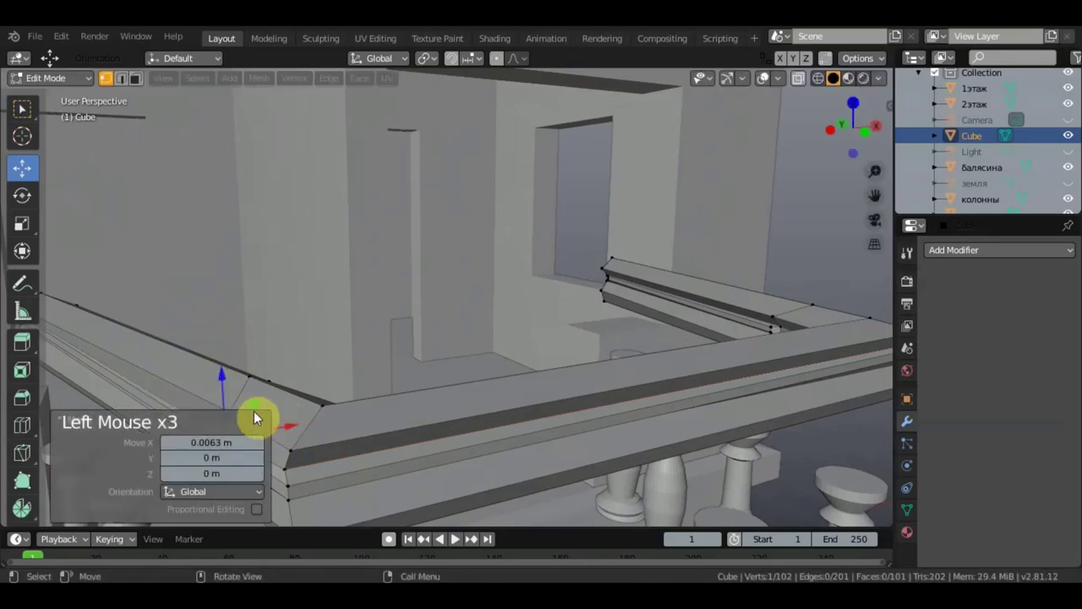
pyautogui.click(242, 331)
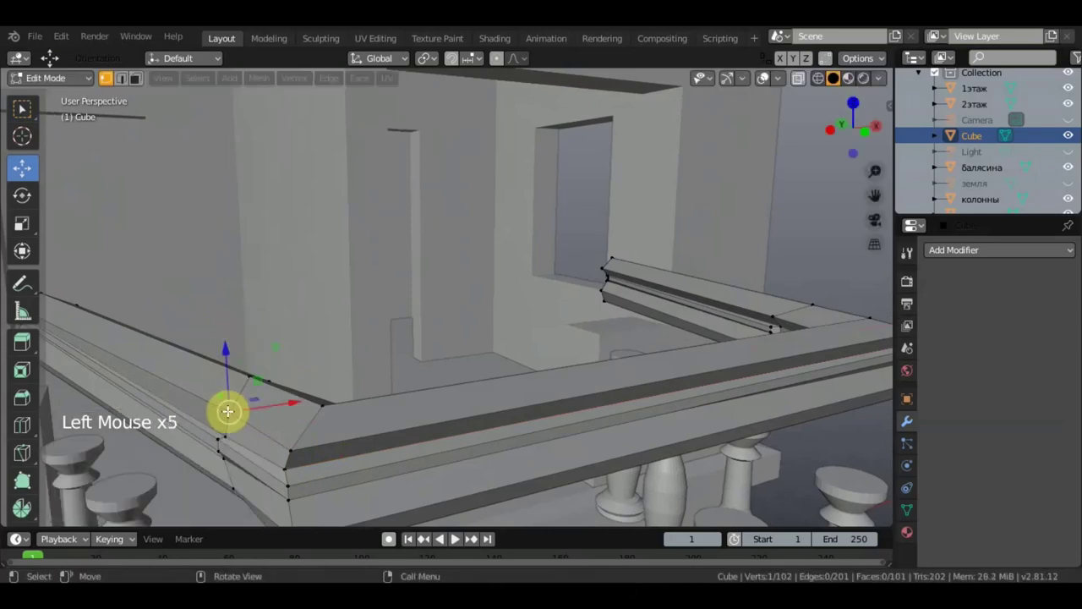
pyautogui.moveTo(273, 394); pyautogui.dragTo(264, 393)
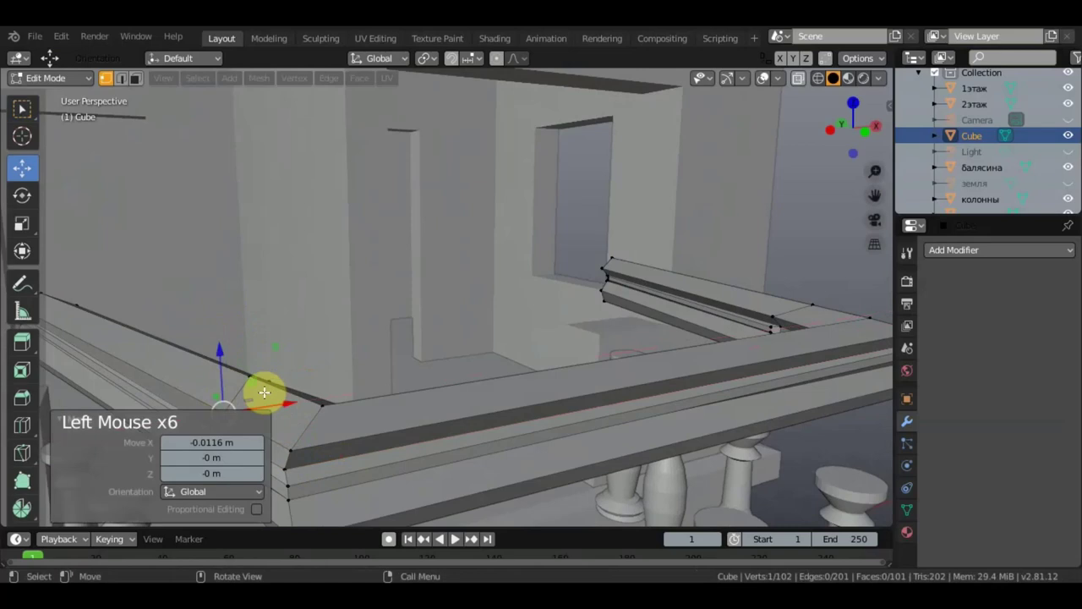
# - Select the entire handrail mesh and lower it -0.348 m in Z onto the balusters
pyautogui.scroll(-3, 338, 404)
pyautogui.moveTo(338, 403); pyautogui.dragTo(429, 412, button='middle')
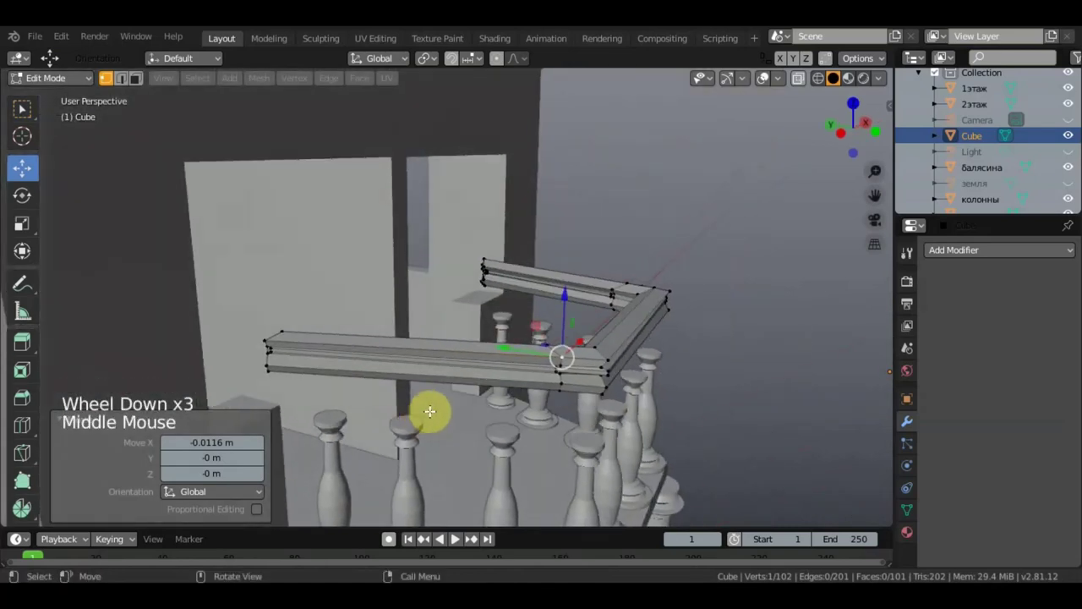
pyautogui.scroll(-2, 452, 396)
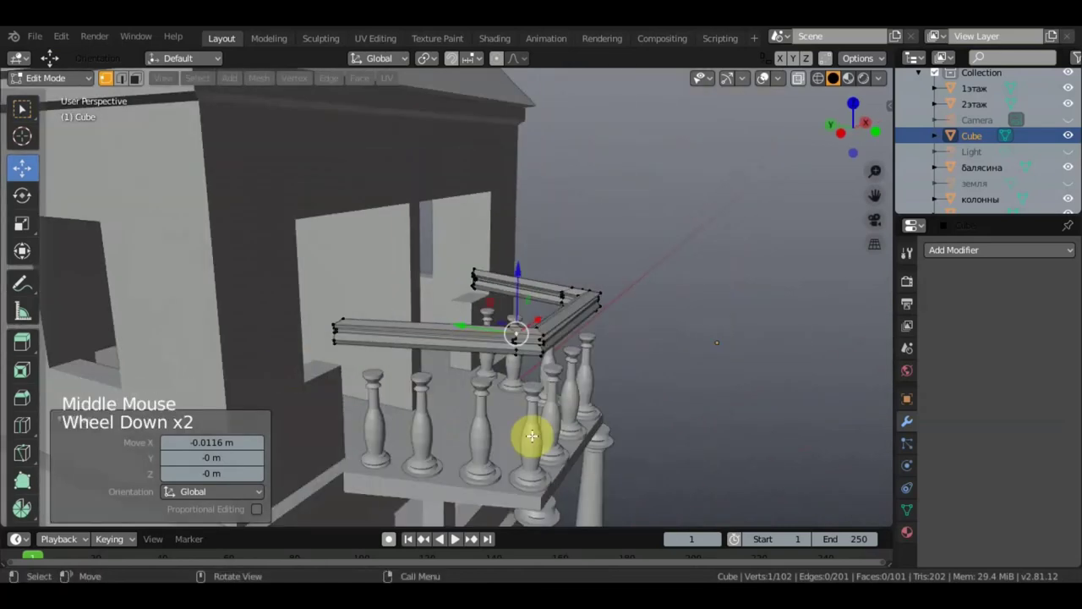
pyautogui.press('a')
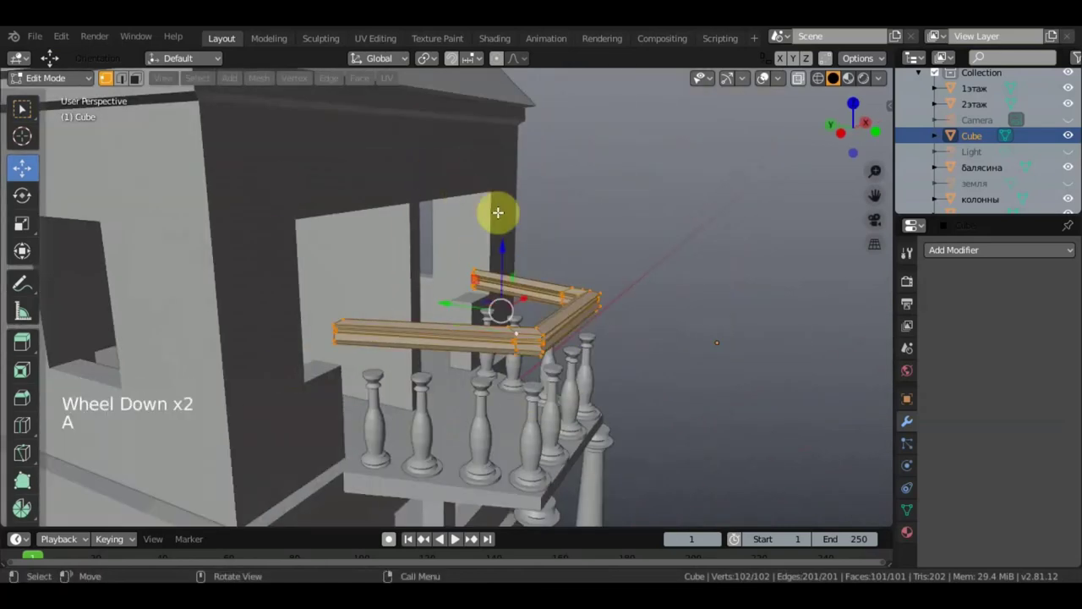
pyautogui.moveTo(504, 243); pyautogui.dragTo(507, 272)
# - Scale the whole handrail to 0.706 in Z and move it -0.00653 m in Z to seat it on the balusters
pyautogui.moveTo(508, 273); pyautogui.dragTo(225, 268, button='middle')
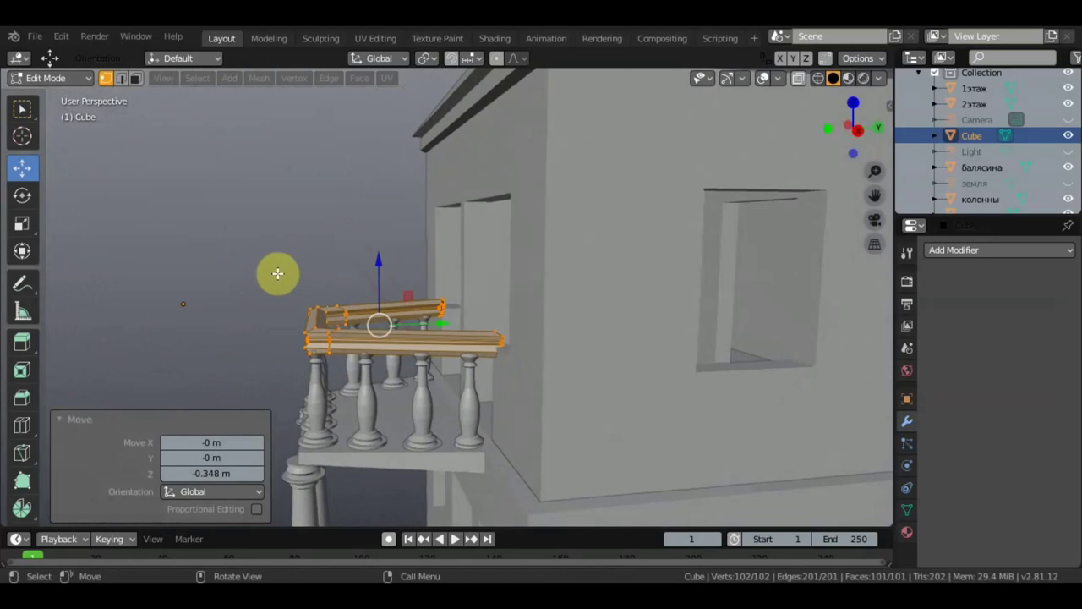
pyautogui.click(22, 250)
pyautogui.scroll(2, 352, 335)
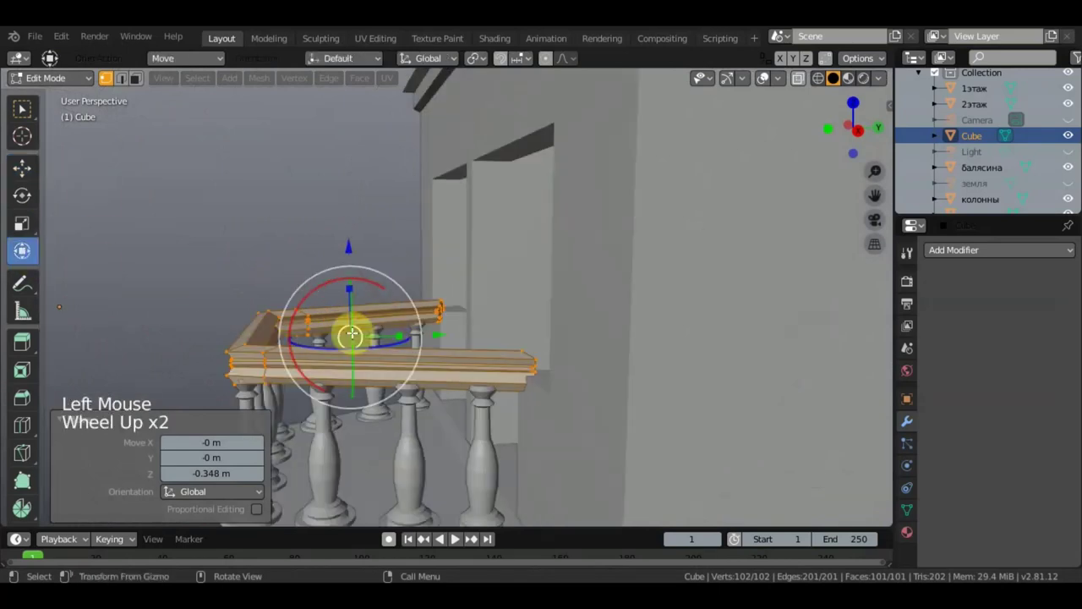
pyautogui.moveTo(348, 289); pyautogui.dragTo(347, 309)
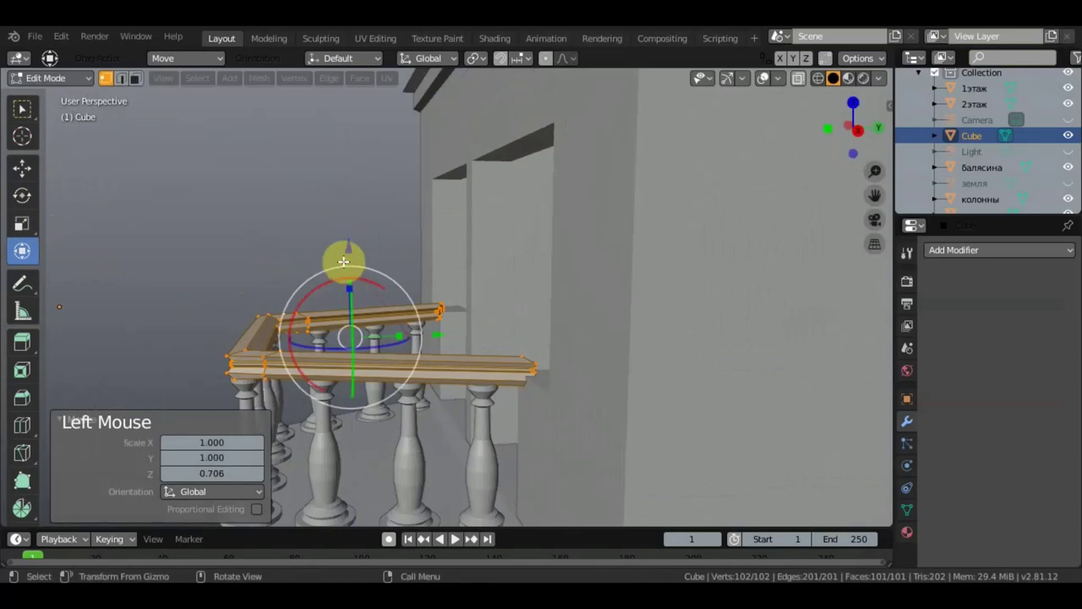
pyautogui.moveTo(346, 258); pyautogui.dragTo(358, 249)
# - Return to Object Mode and select the балясина object
pyautogui.moveTo(358, 248); pyautogui.dragTo(529, 355, button='middle')
pyautogui.scroll(-3, 677, 263)
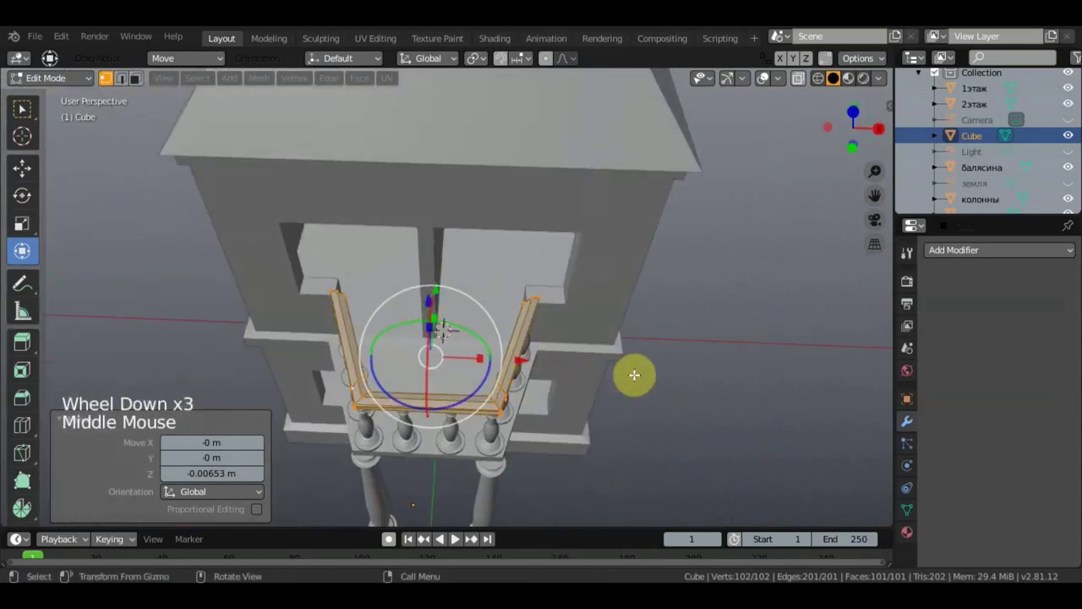
pyautogui.keyDown('shift'); pyautogui.moveTo(634, 375); pyautogui.dragTo(551, 273, button='middle'); pyautogui.keyUp('shift')
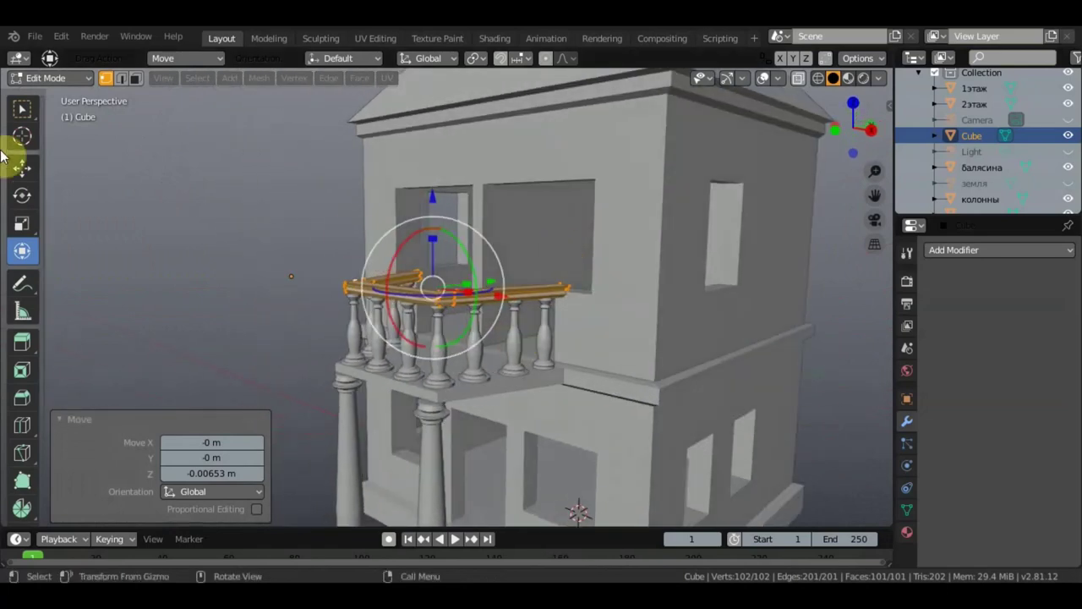
pyautogui.click(23, 110)
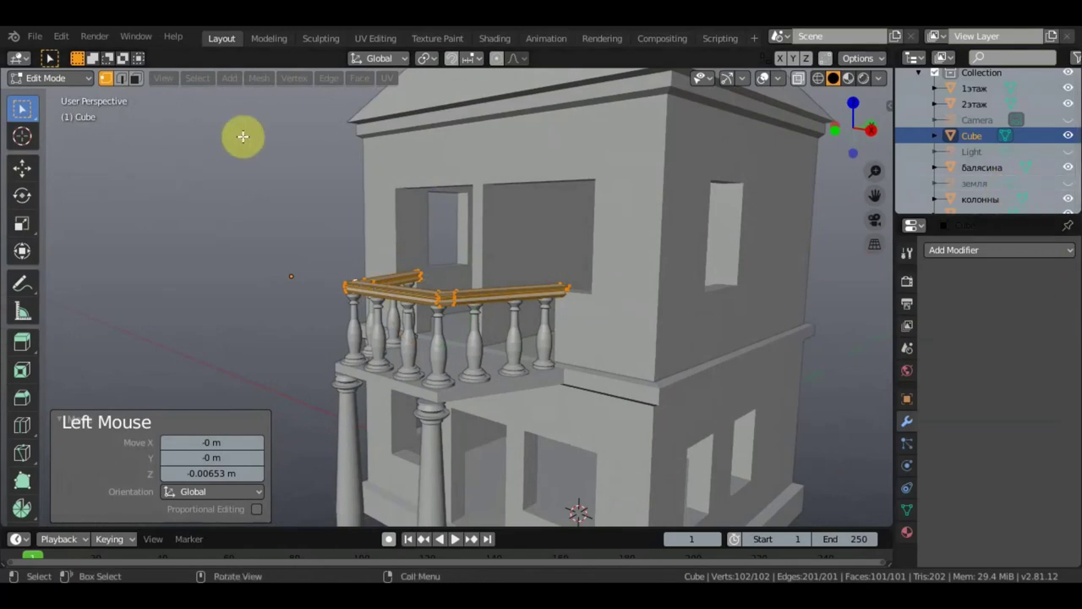
pyautogui.click(49, 80)
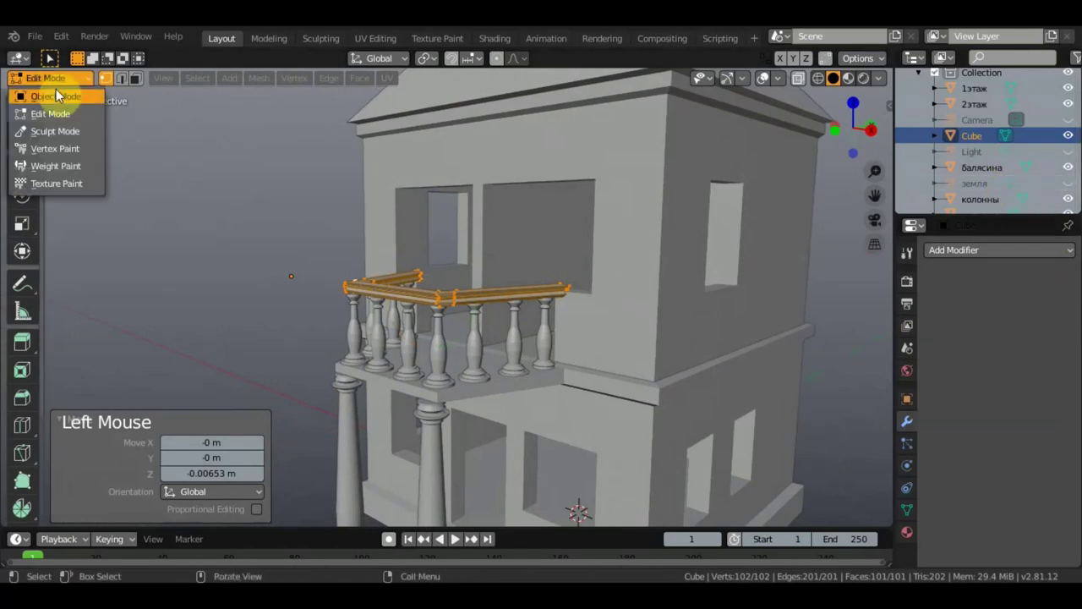
pyautogui.doubleClick(990, 171)
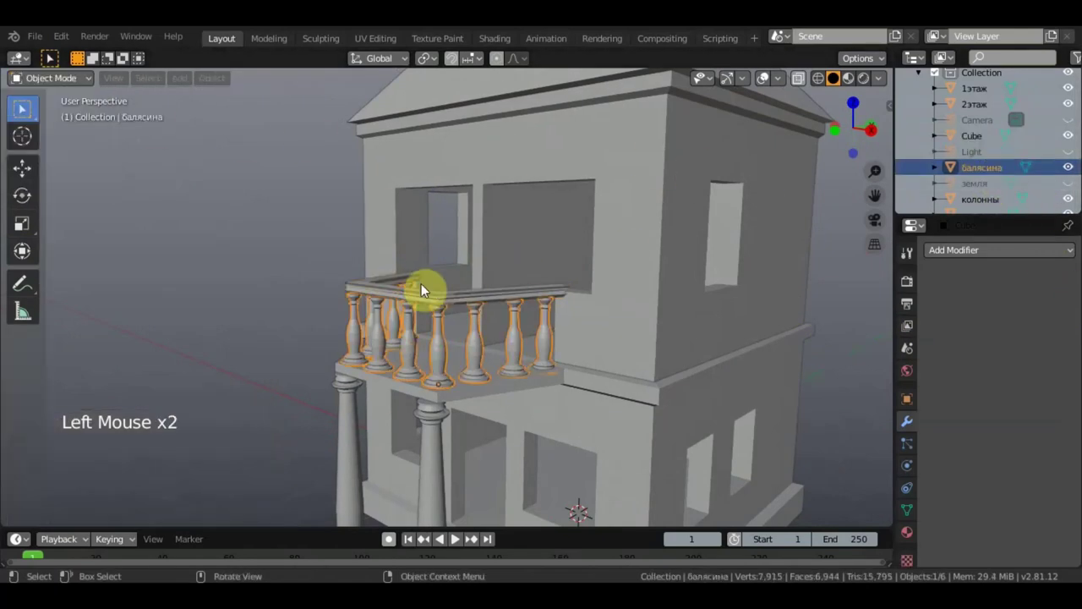
# - Scale the balusters to 0.889 in Z from the front view to shorten the railing
pyautogui.press('KP_1')
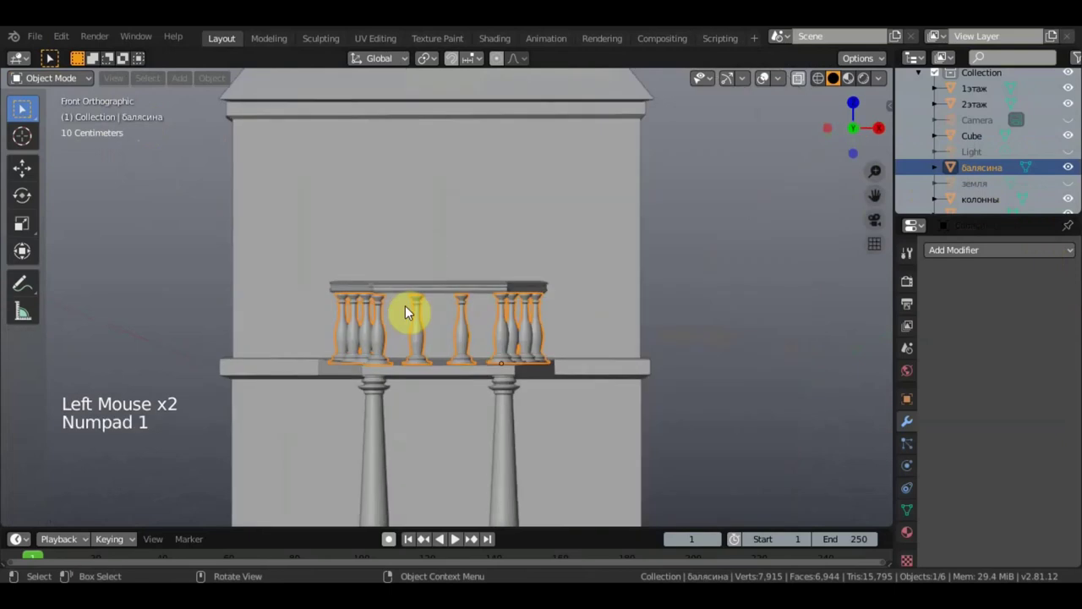
pyautogui.click(24, 252)
pyautogui.doubleClick(501, 318)
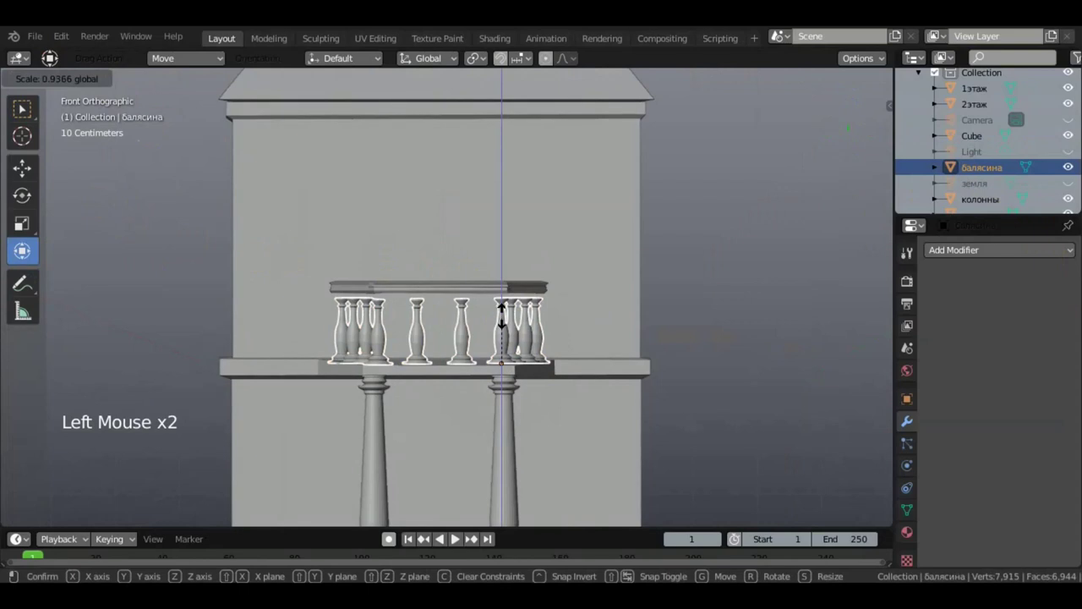
pyautogui.click(500, 318)
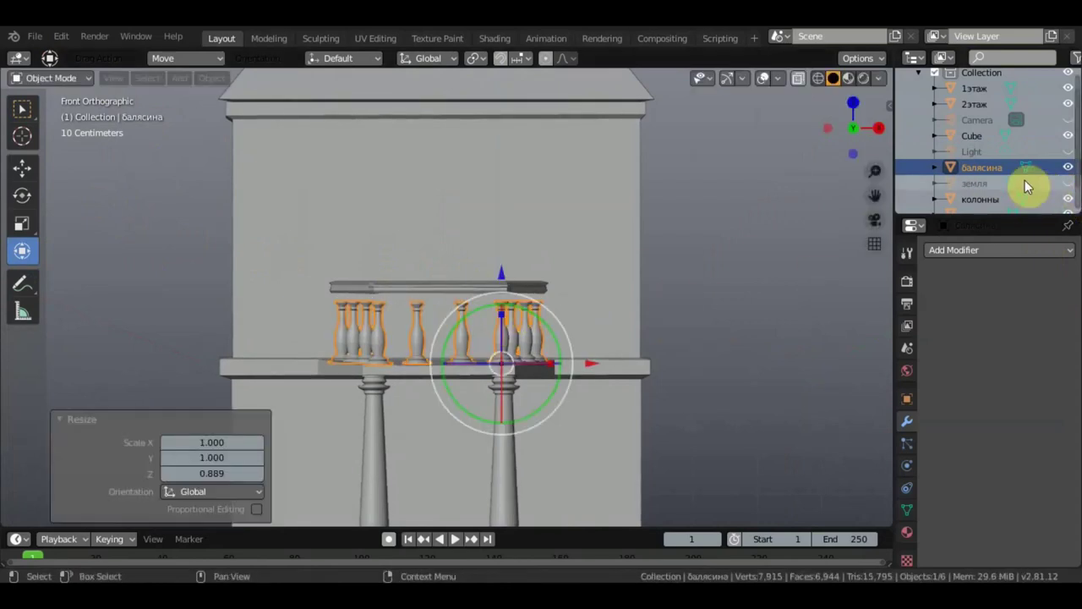
# - Select the Cube handrail object and move it -0.123 m in Z down onto the shortened balusters
pyautogui.click(980, 137)
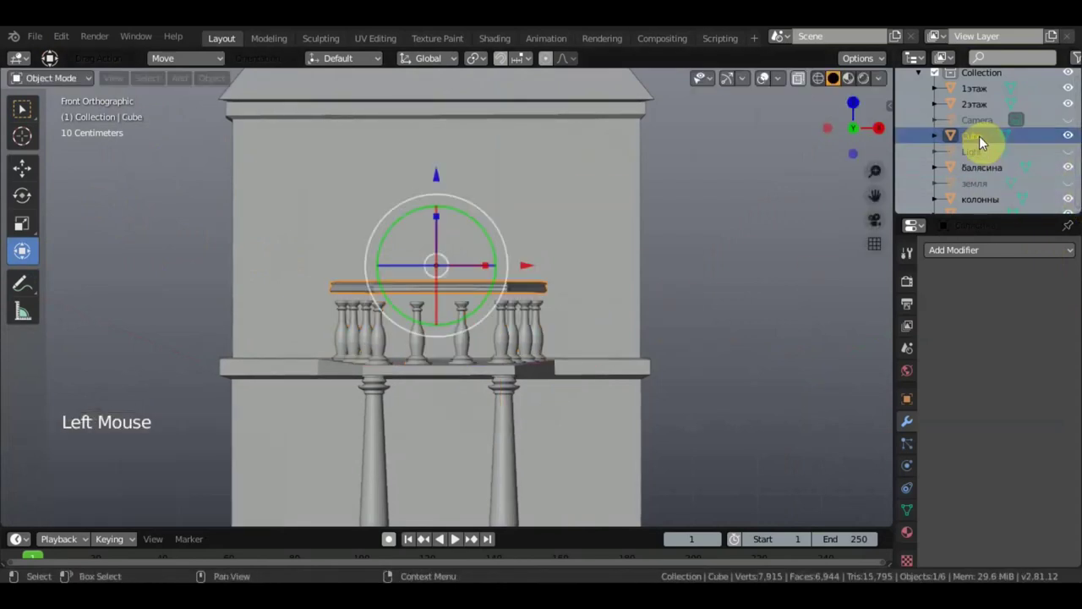
pyautogui.click(63, 80)
pyautogui.click(66, 96)
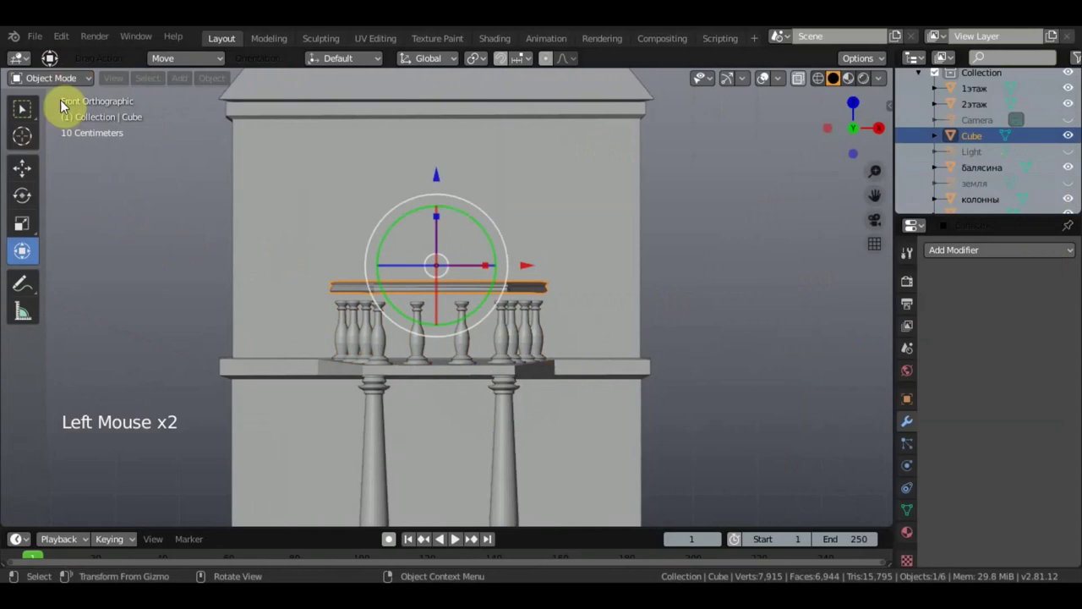
pyautogui.click(60, 81)
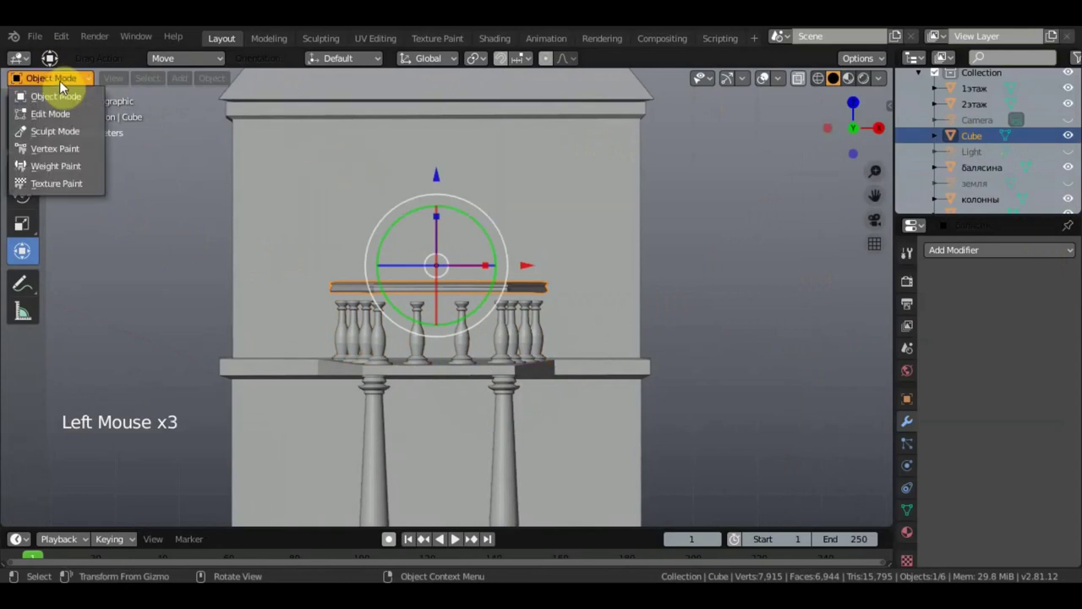
pyautogui.moveTo(438, 175); pyautogui.dragTo(450, 177)
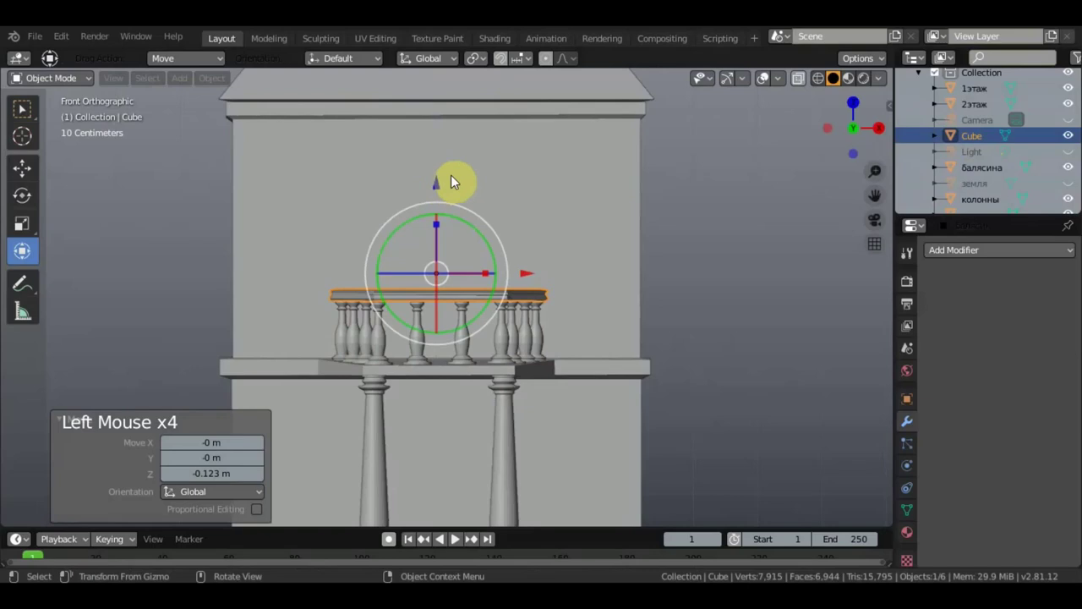
# - Examine from above how both handrail ends meet the second-floor wall beside the balcony opening
pyautogui.moveTo(684, 223); pyautogui.dragTo(600, 401, button='middle')
pyautogui.scroll(3, 574, 344)
pyautogui.scroll(1, 574, 344)
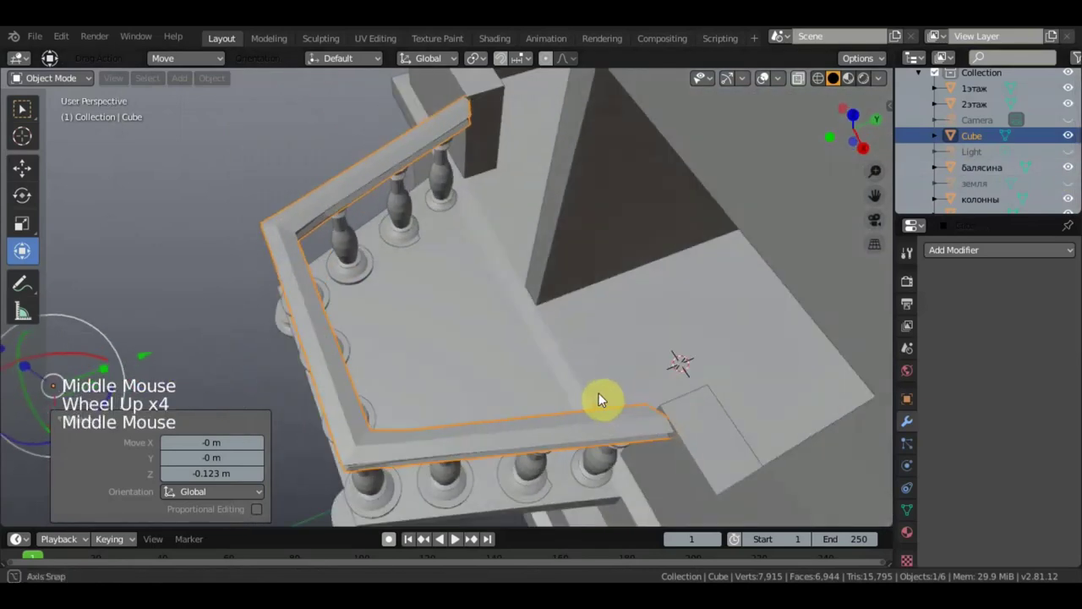
pyautogui.scroll(2, 677, 412)
pyautogui.scroll(-1, 677, 413)
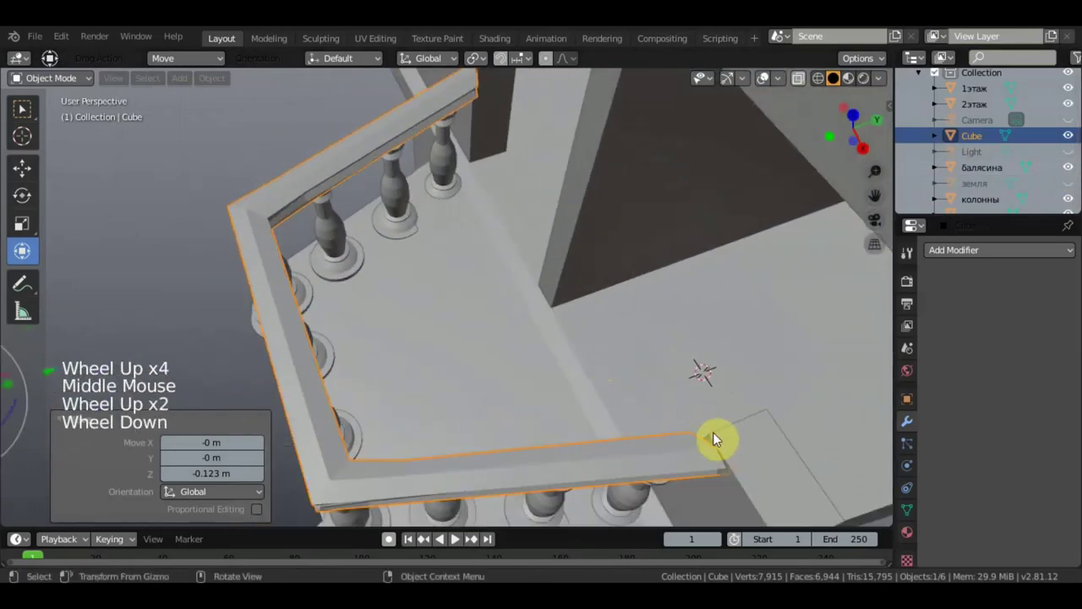
pyautogui.scroll(-1, 522, 264)
pyautogui.scroll(-1, 514, 246)
pyautogui.moveTo(502, 223); pyautogui.dragTo(321, 193, button='middle')
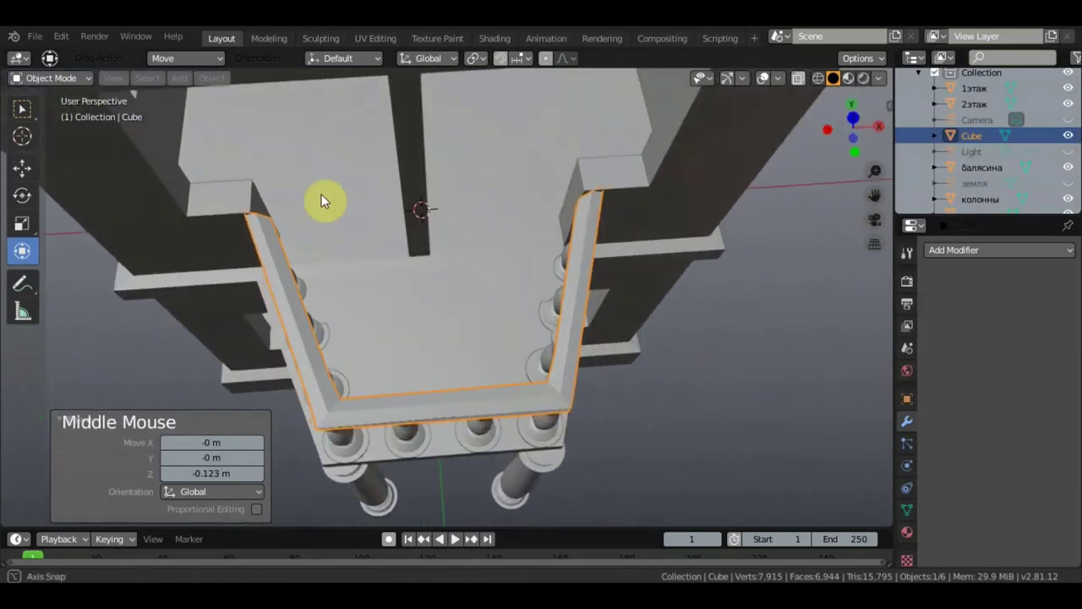
# - In Edit Mode on 2этаж, move the balcony opening's left inner side face 0.144 m in X at the handrail end
pyautogui.click(971, 104)
pyautogui.click(76, 79)
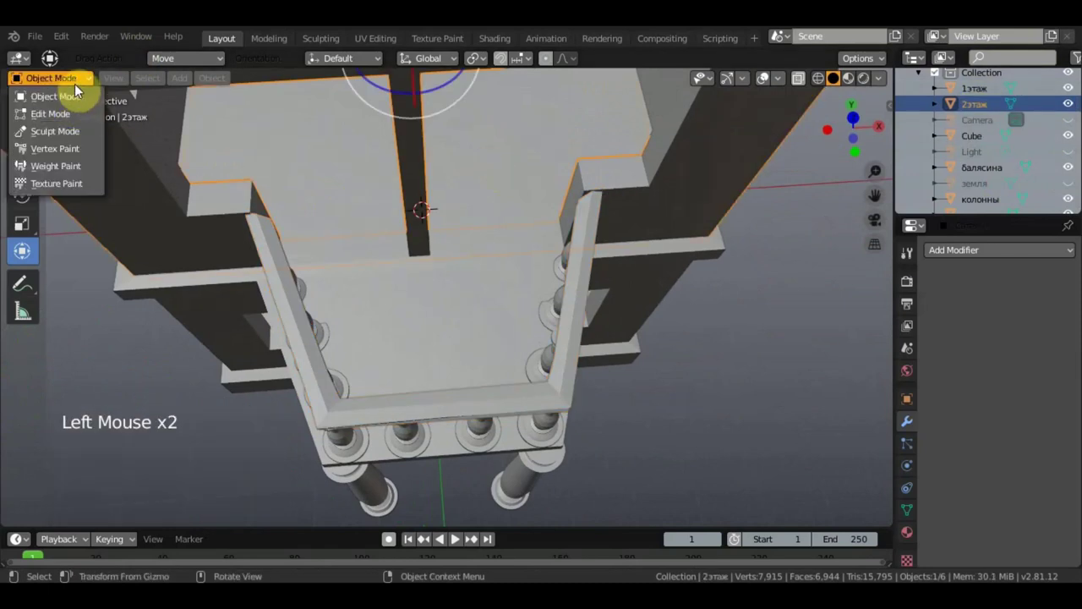
pyautogui.click(63, 111)
pyautogui.moveTo(208, 194); pyautogui.dragTo(157, 92, button='middle')
pyautogui.click(135, 77)
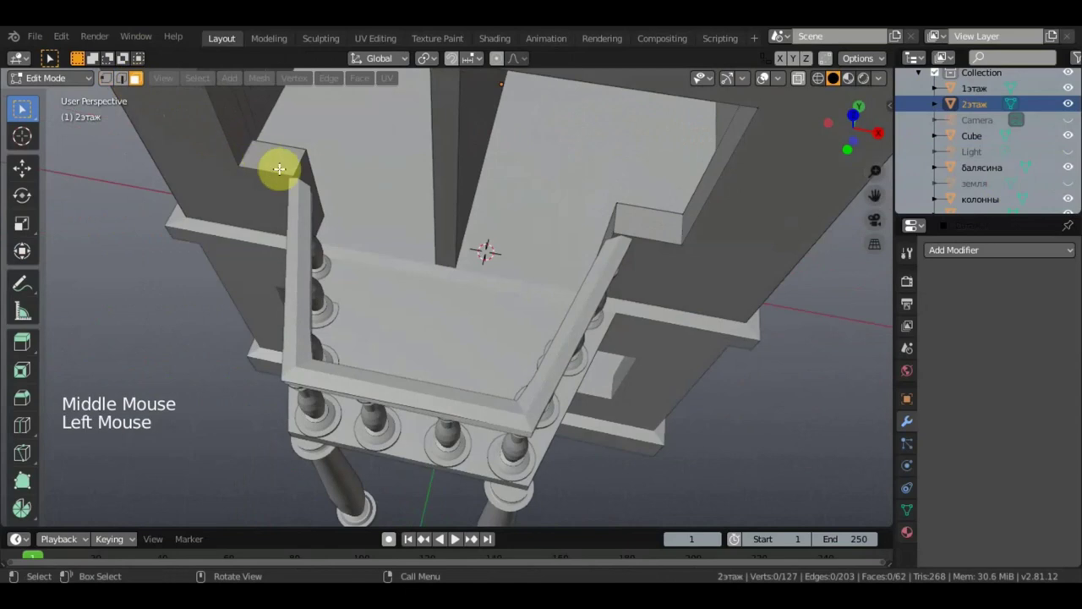
pyautogui.moveTo(321, 185); pyautogui.dragTo(363, 225, button='middle')
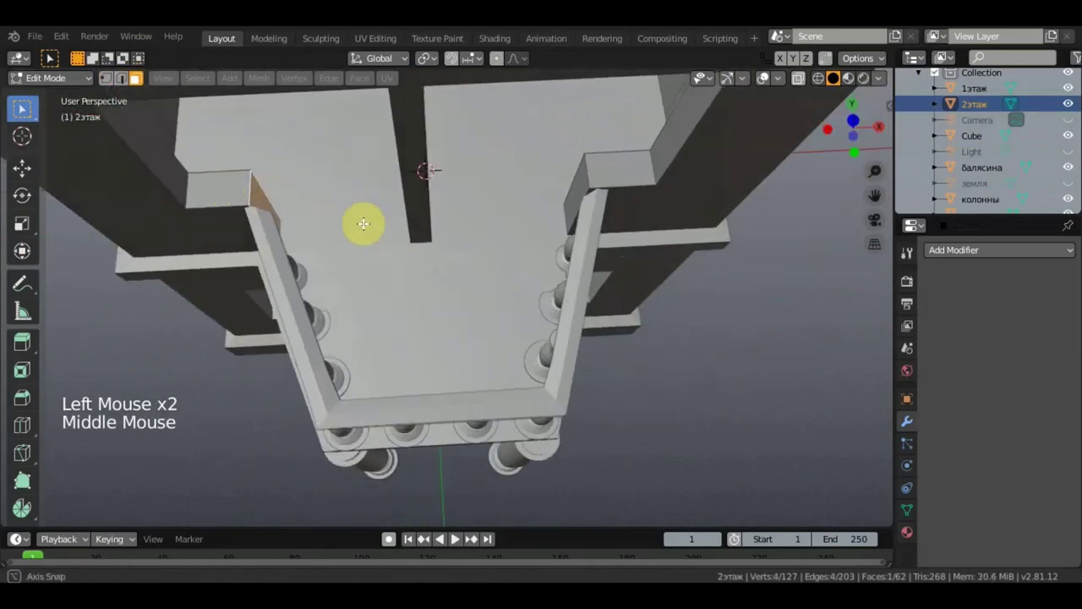
pyautogui.click(22, 166)
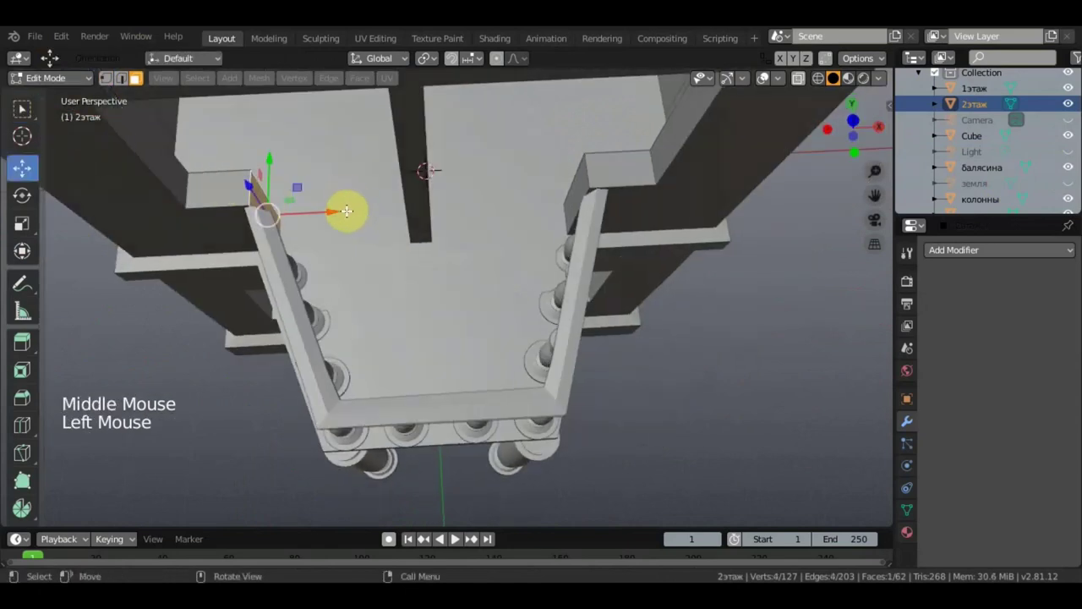
pyautogui.moveTo(345, 208); pyautogui.dragTo(346, 208)
pyautogui.moveTo(347, 208); pyautogui.dragTo(339, 152, button='middle')
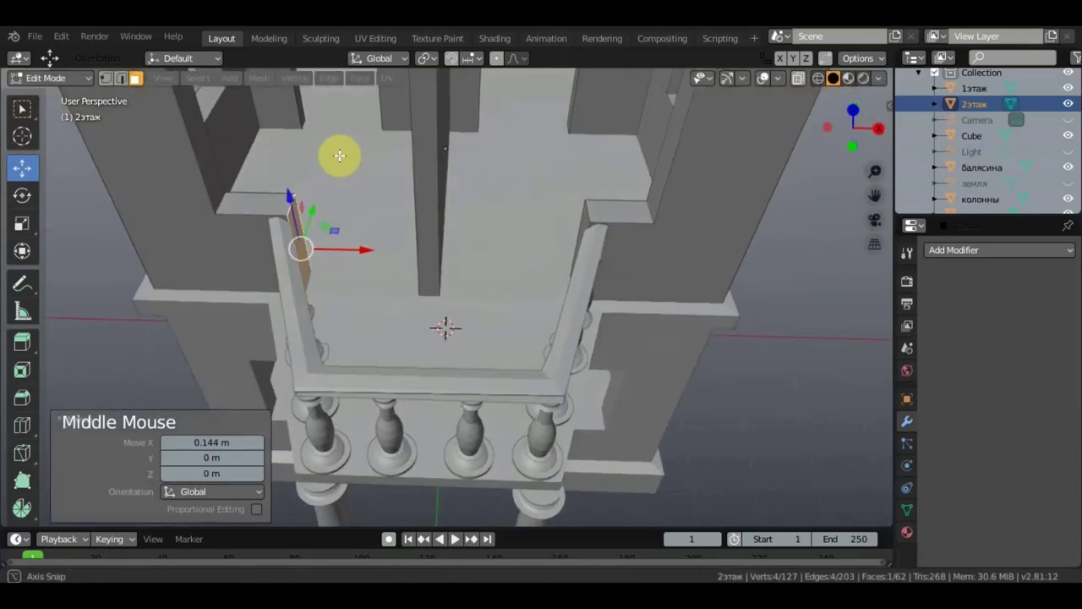
# - Unhide the земля and ступени objects so the ground and entrance steps show with the house
pyautogui.moveTo(614, 227); pyautogui.dragTo(592, 174, button='middle')
pyautogui.scroll(-3, 470, 249)
pyautogui.keyDown('shift'); pyautogui.moveTo(568, 302); pyautogui.dragTo(576, 167, button='middle'); pyautogui.keyUp('shift')
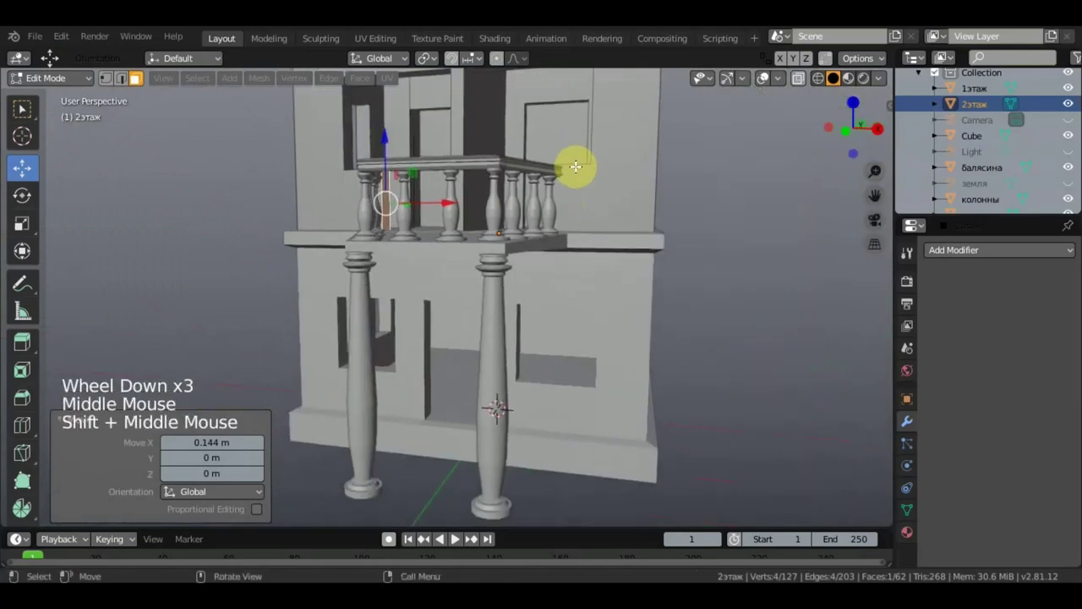
pyautogui.scroll(-1, 576, 166)
pyautogui.keyDown('shift'); pyautogui.moveTo(604, 229); pyautogui.dragTo(590, 271, button='middle'); pyautogui.keyUp('shift')
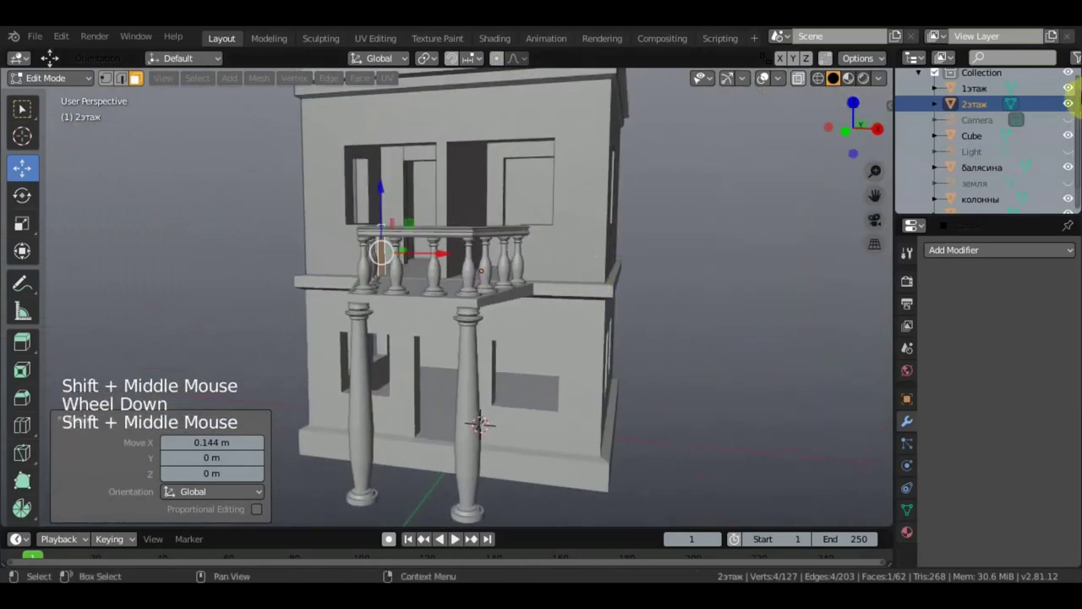
pyautogui.click(1069, 184)
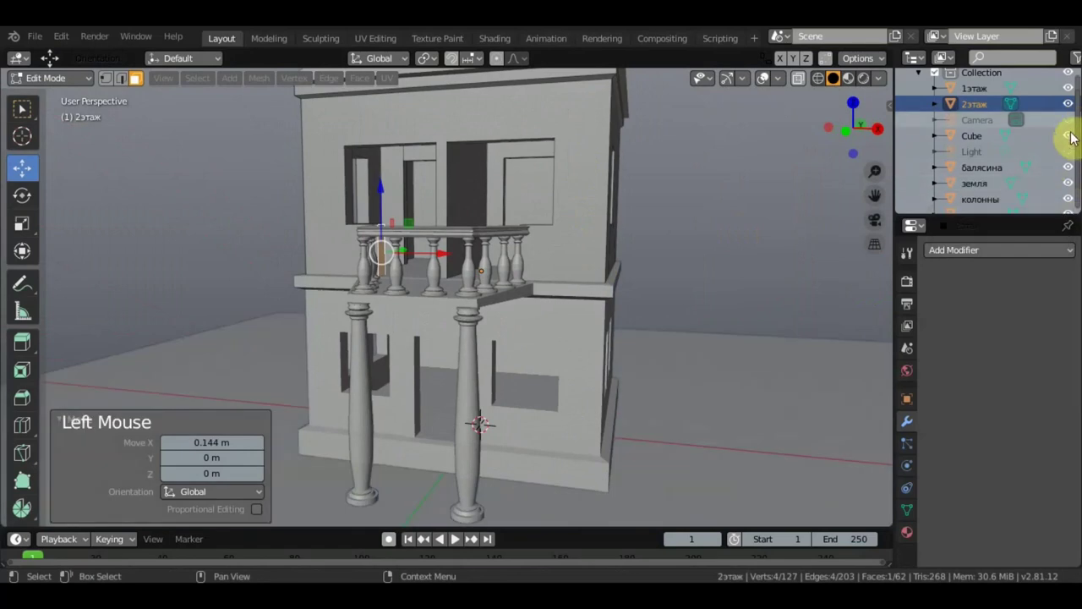
pyautogui.scroll(-4, 1068, 161)
pyautogui.click(1069, 199)
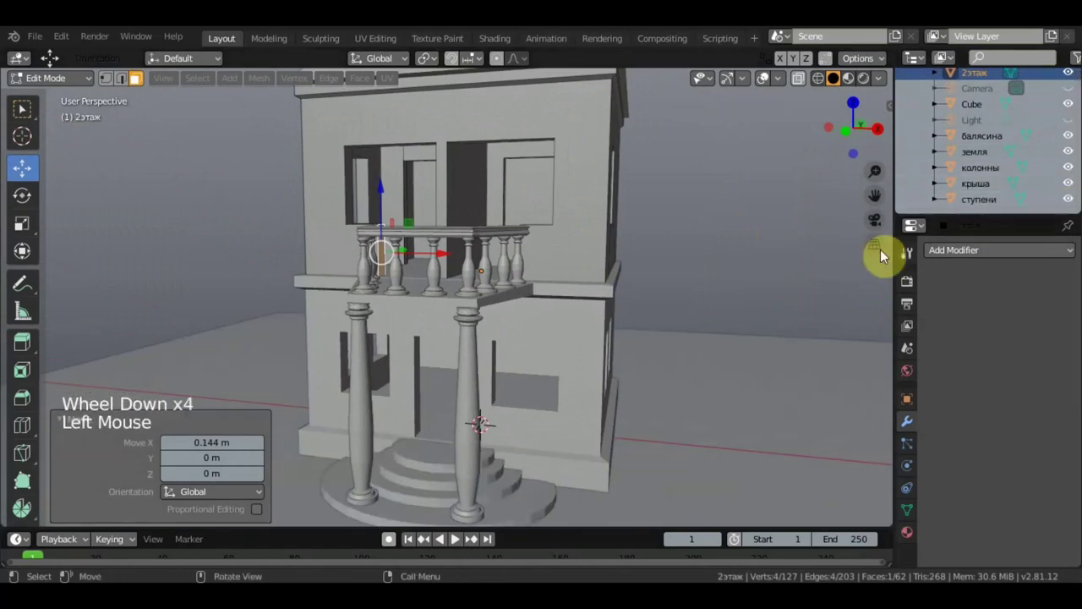
# - Examine the whole house with its balcony in perspective and in the top and right side views
pyautogui.keyDown('shift'); pyautogui.moveTo(638, 330); pyautogui.dragTo(673, 384, button='middle'); pyautogui.keyUp('shift')
pyautogui.scroll(-2, 649, 301)
pyautogui.keyDown('shift'); pyautogui.moveTo(673, 384); pyautogui.dragTo(746, 343, button='middle'); pyautogui.keyUp('shift')
pyautogui.scroll(2, 703, 360)
pyautogui.scroll(-2, 703, 358)
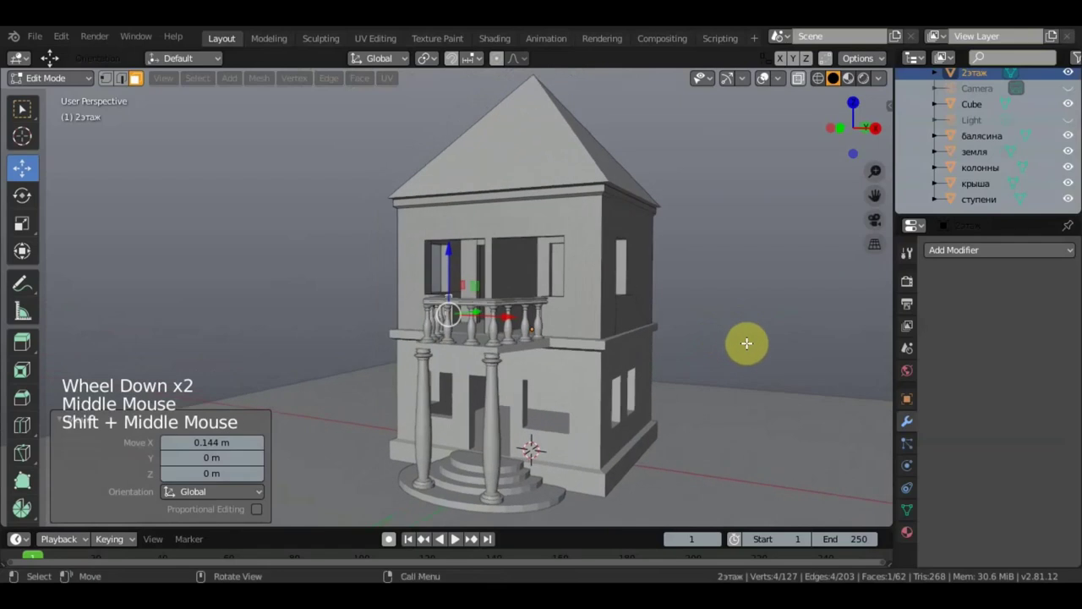
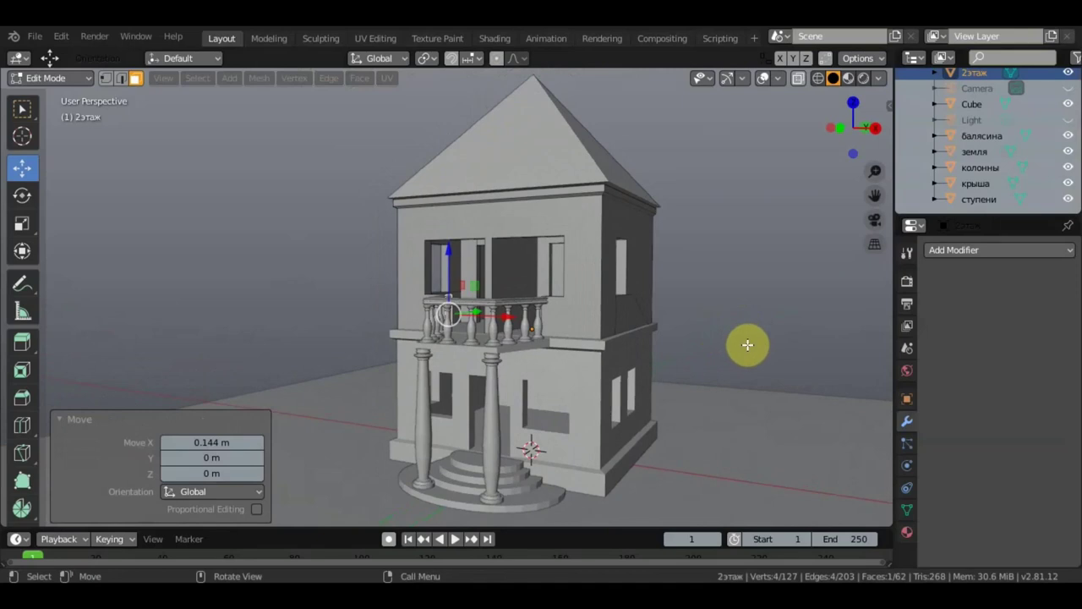
pyautogui.press('KP_7')
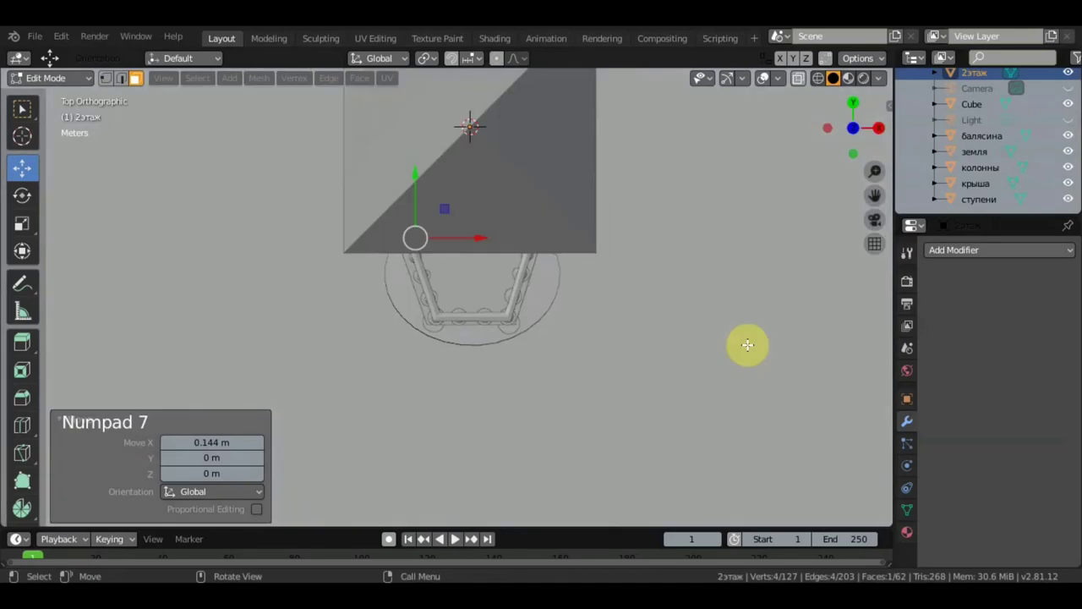
pyautogui.press('KP_3')
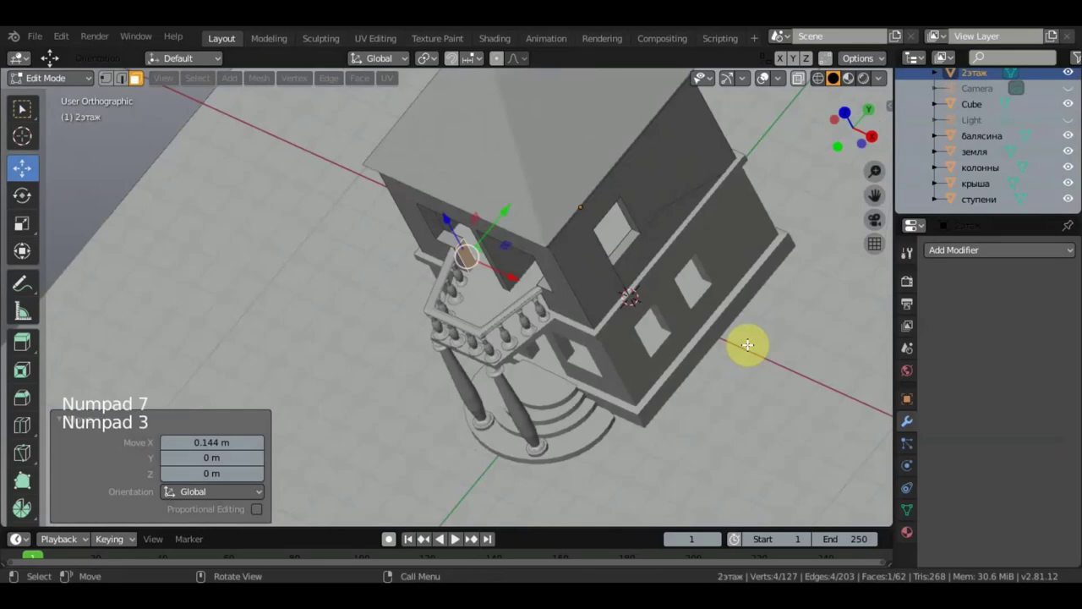
pyautogui.scroll(4, 725, 365)
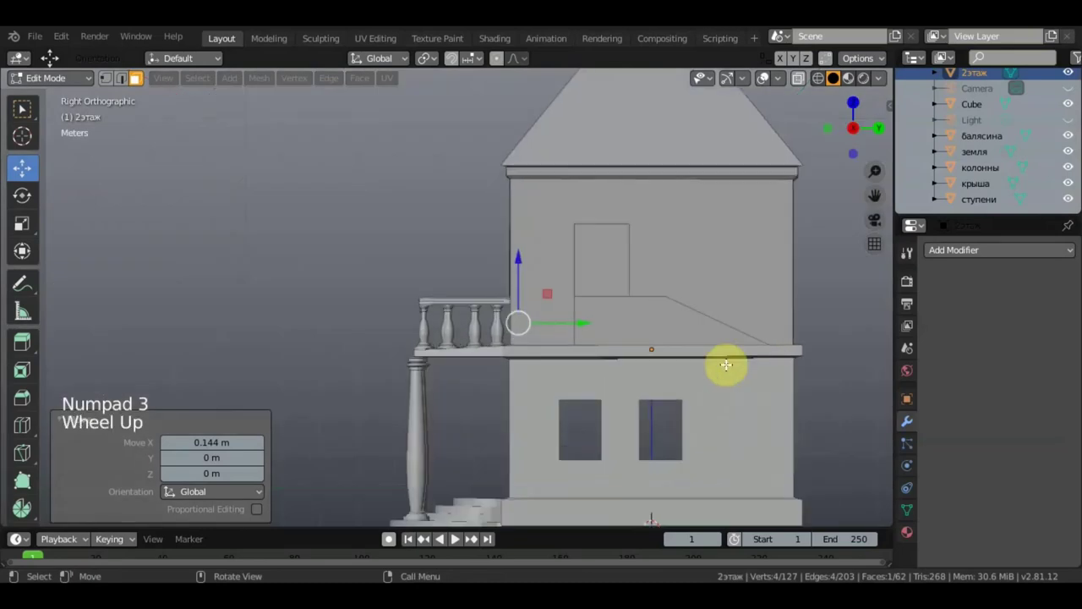